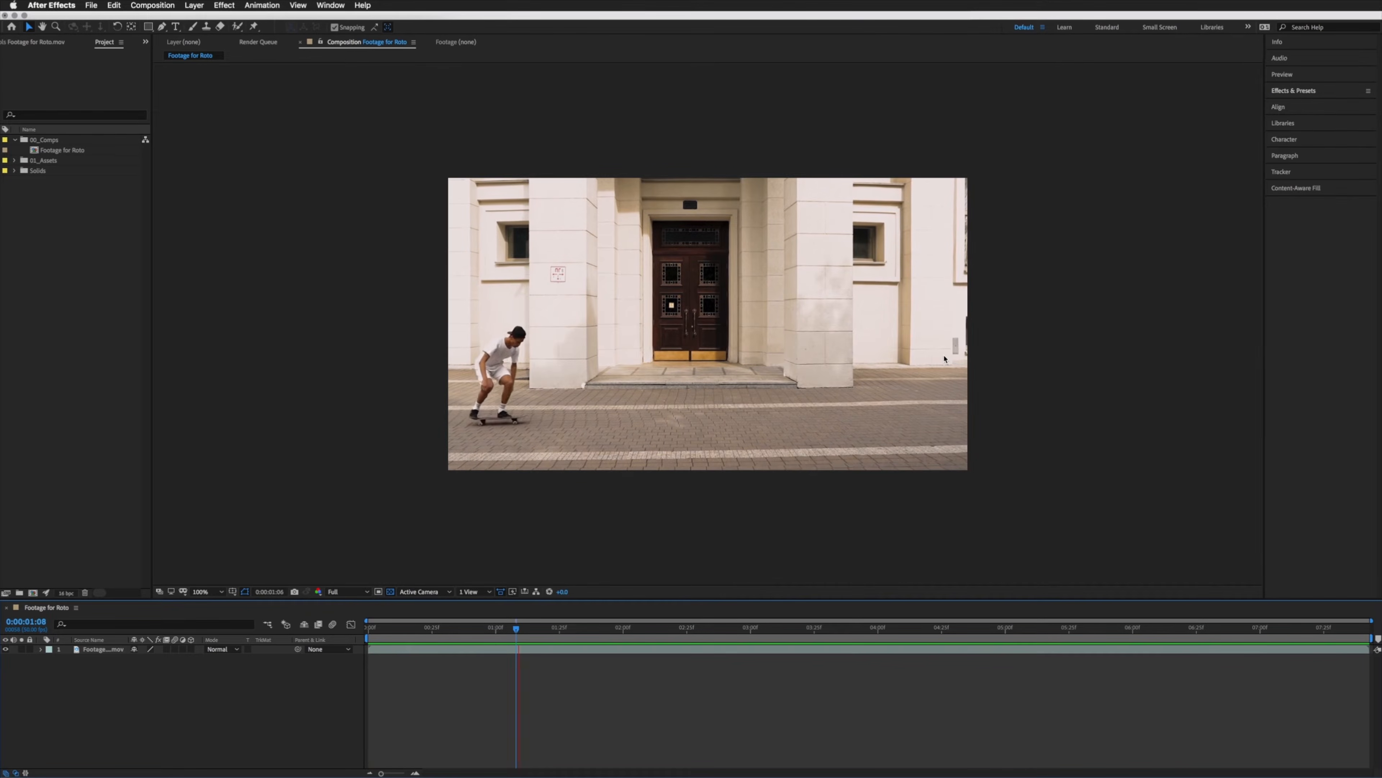
Step: Stop playback and add a text layer reading ROTO over the skateboarder footage
key("space")
key("super+t")
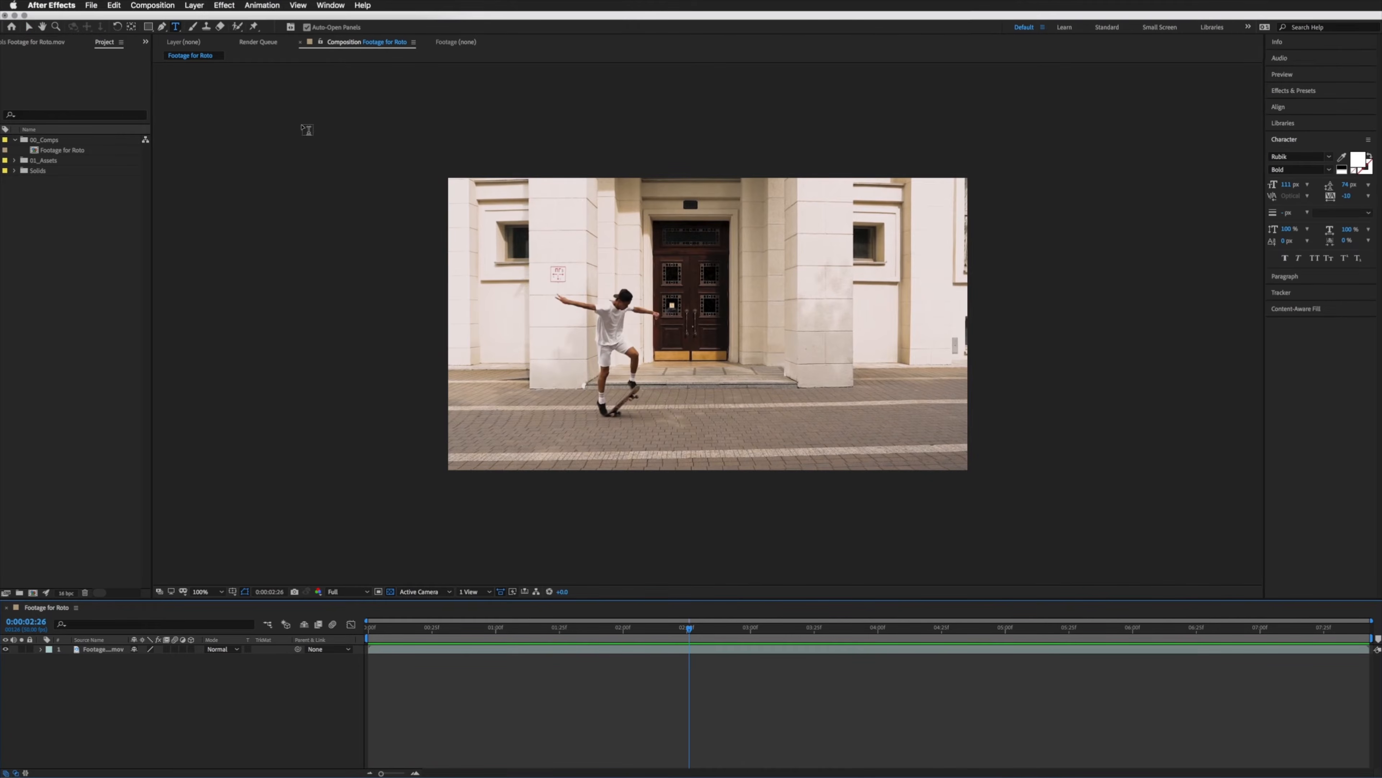
left_click(724, 408)
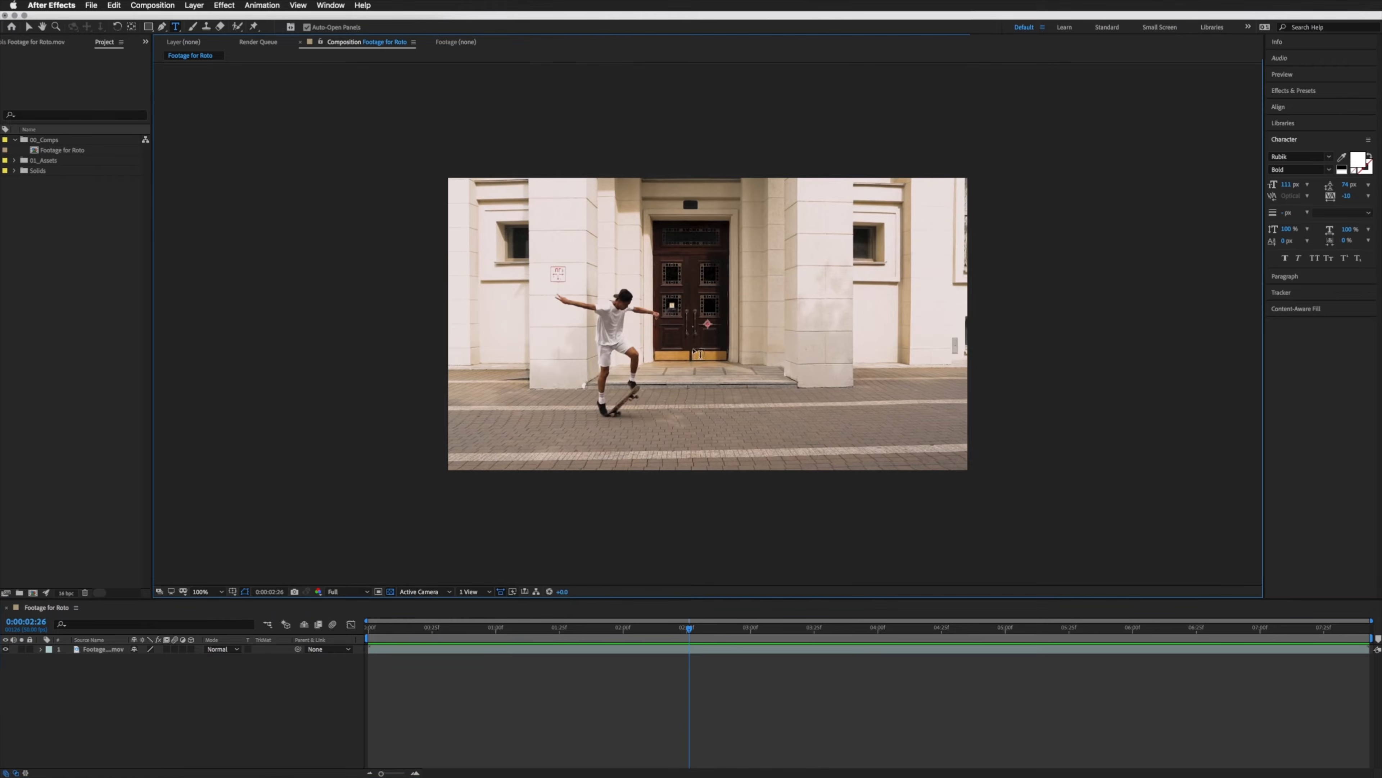
type("R")
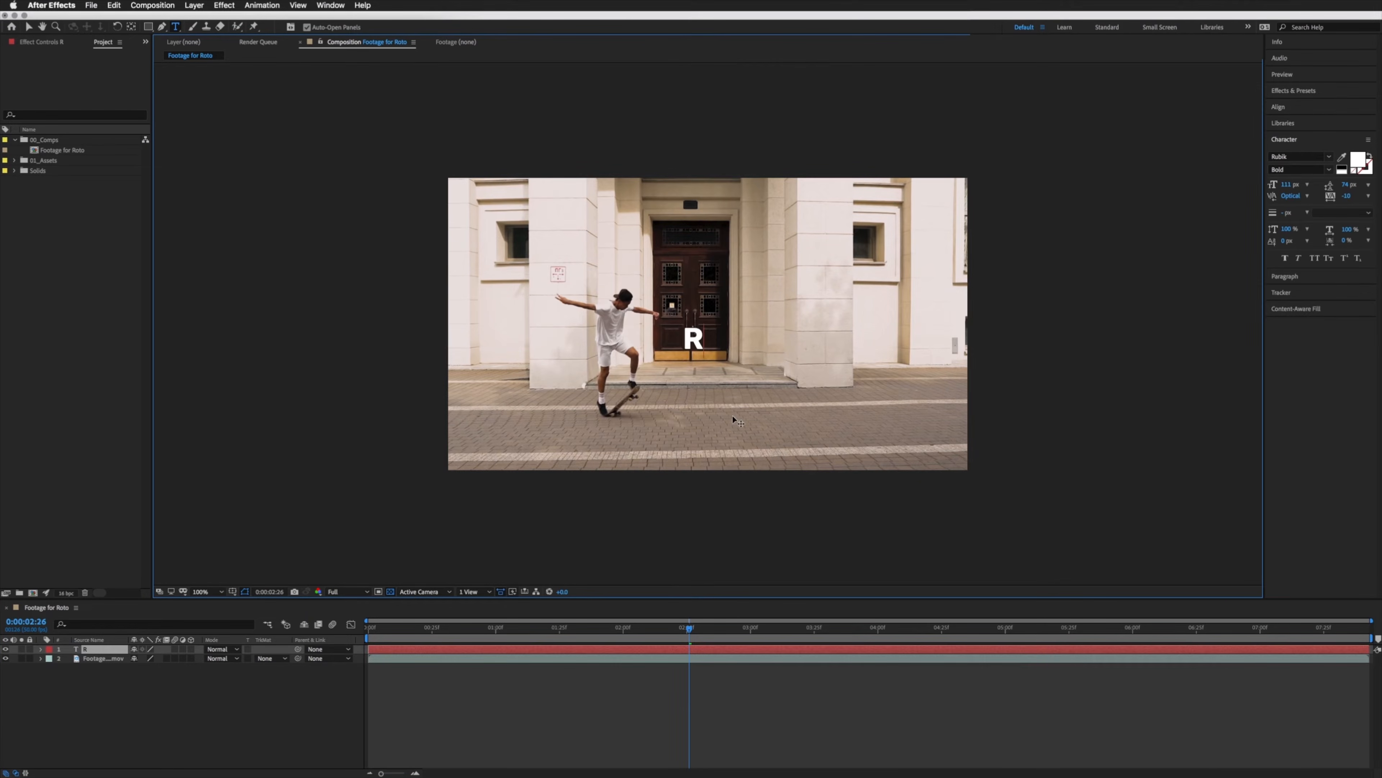
type("OTO")
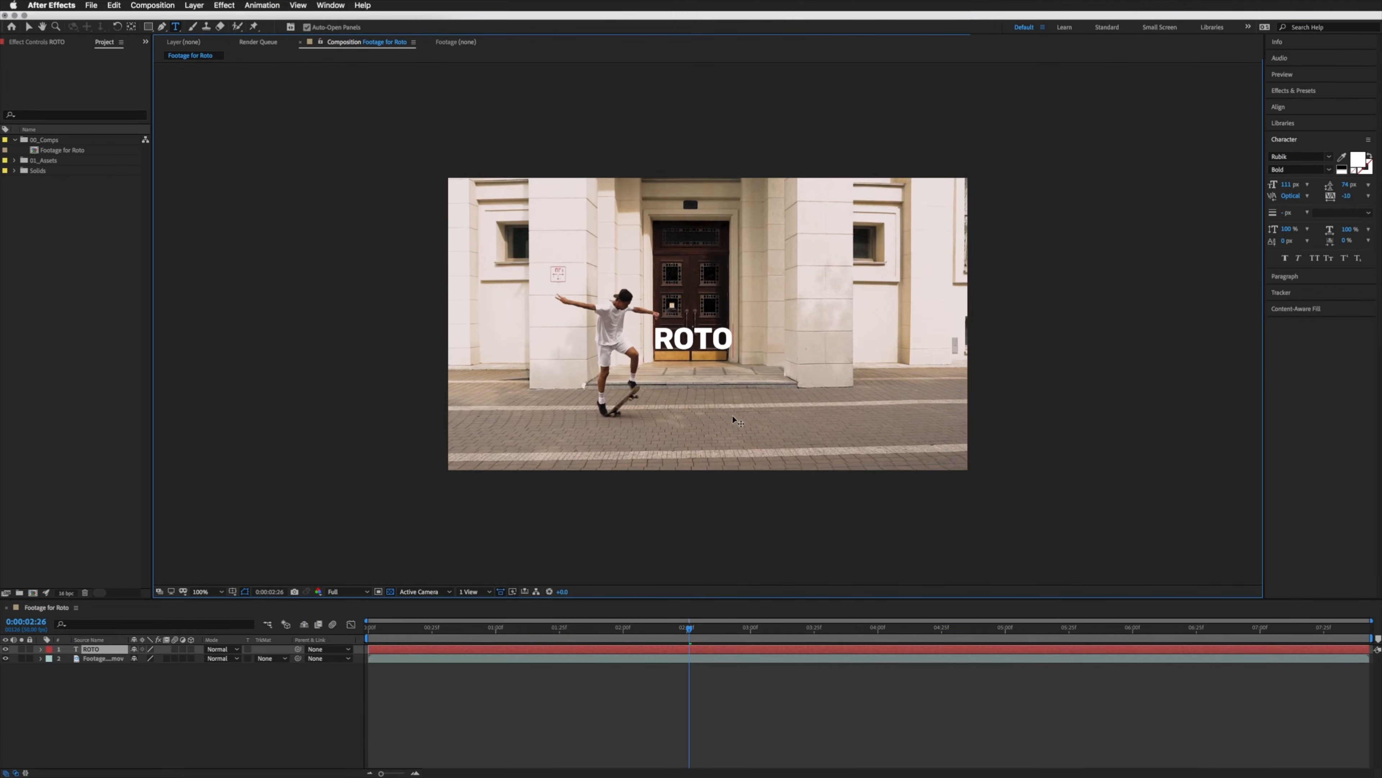
Step: Enlarge the ROTO text to a 500 px font size and position it centred just below mid-frame using the safe-area guides
left_click_drag(1285, 185, 1298, 185)
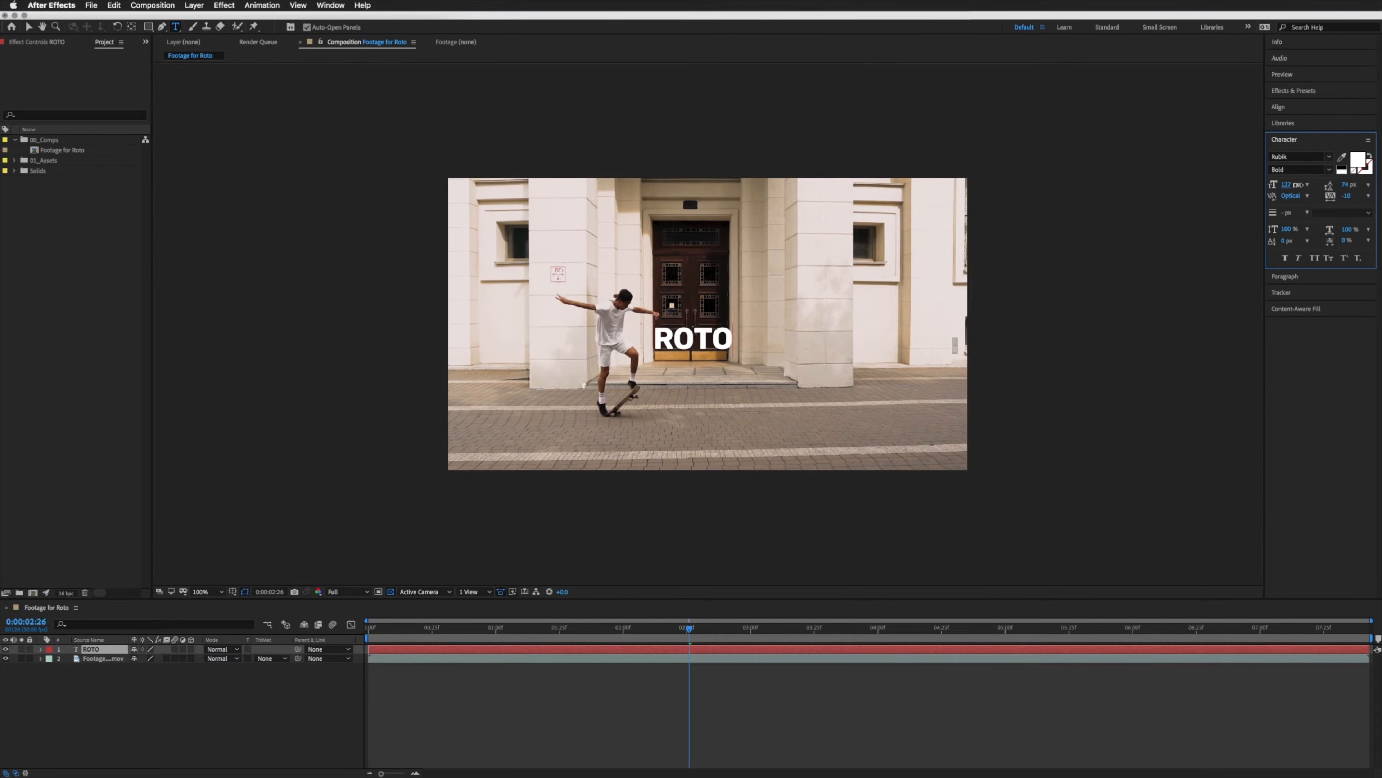
double_click(688, 332)
left_click_drag(1285, 185, 1380, 184)
key("v")
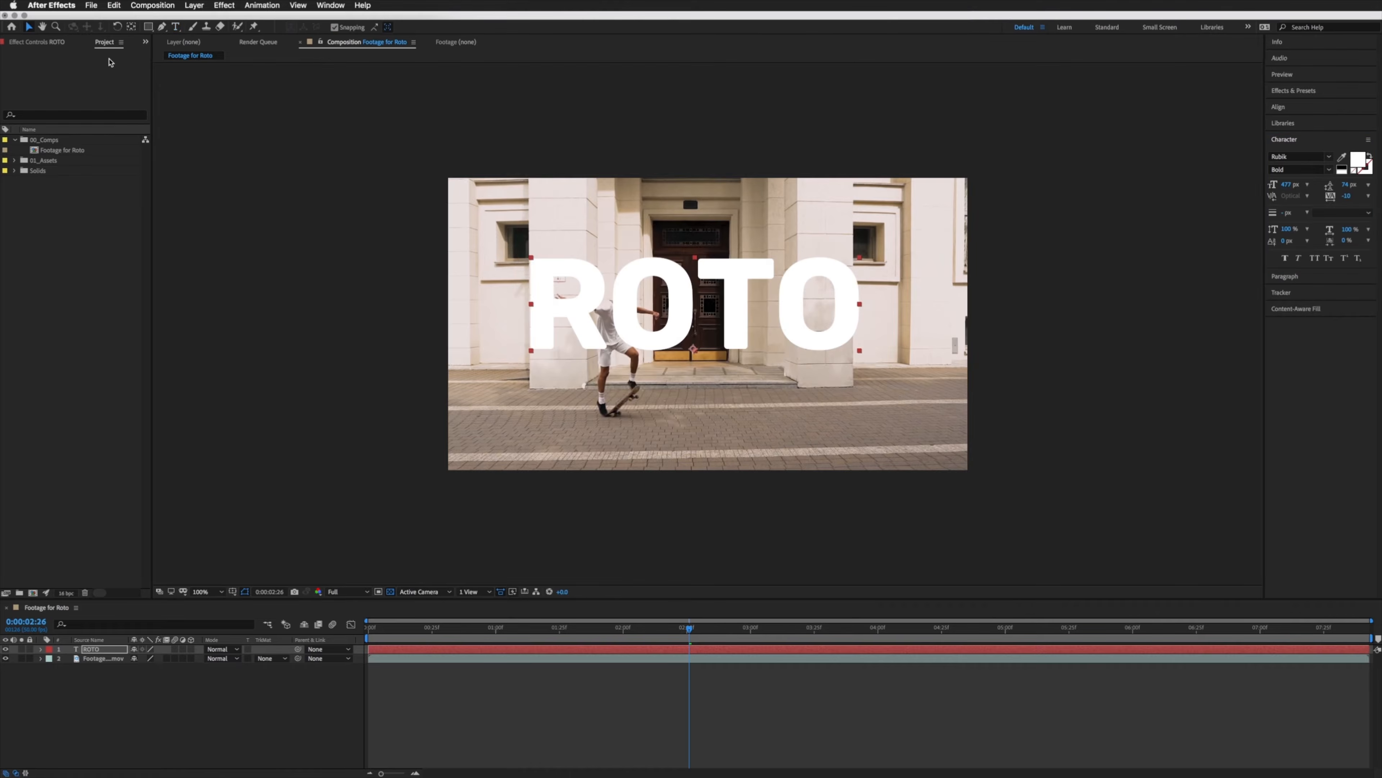
key("apostrophe")
left_click_drag(653, 324, 656, 364)
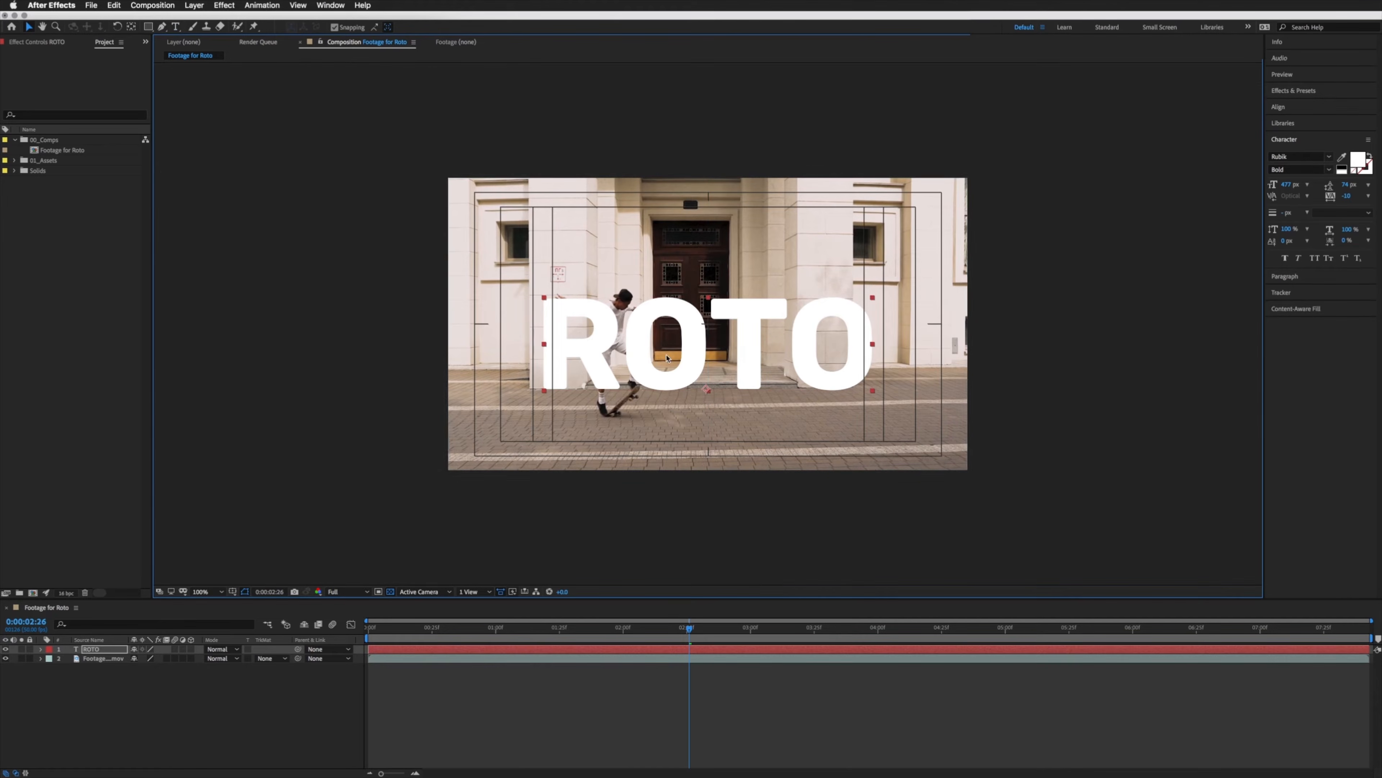
left_click(1286, 187)
type("500")
key("Return")
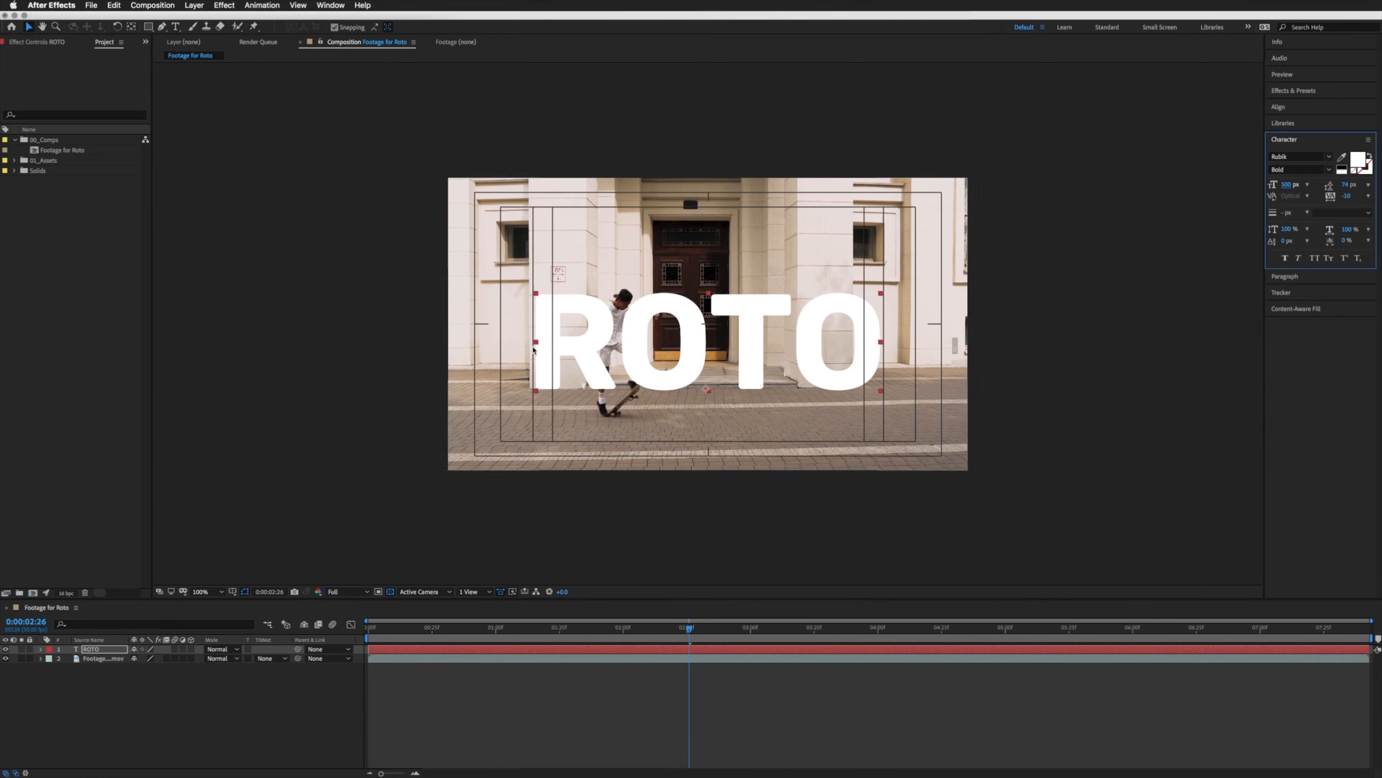
key("'")
Step: Play and scrub the composition to examine how the ROTO text overlaps the skateboarder
key("space")
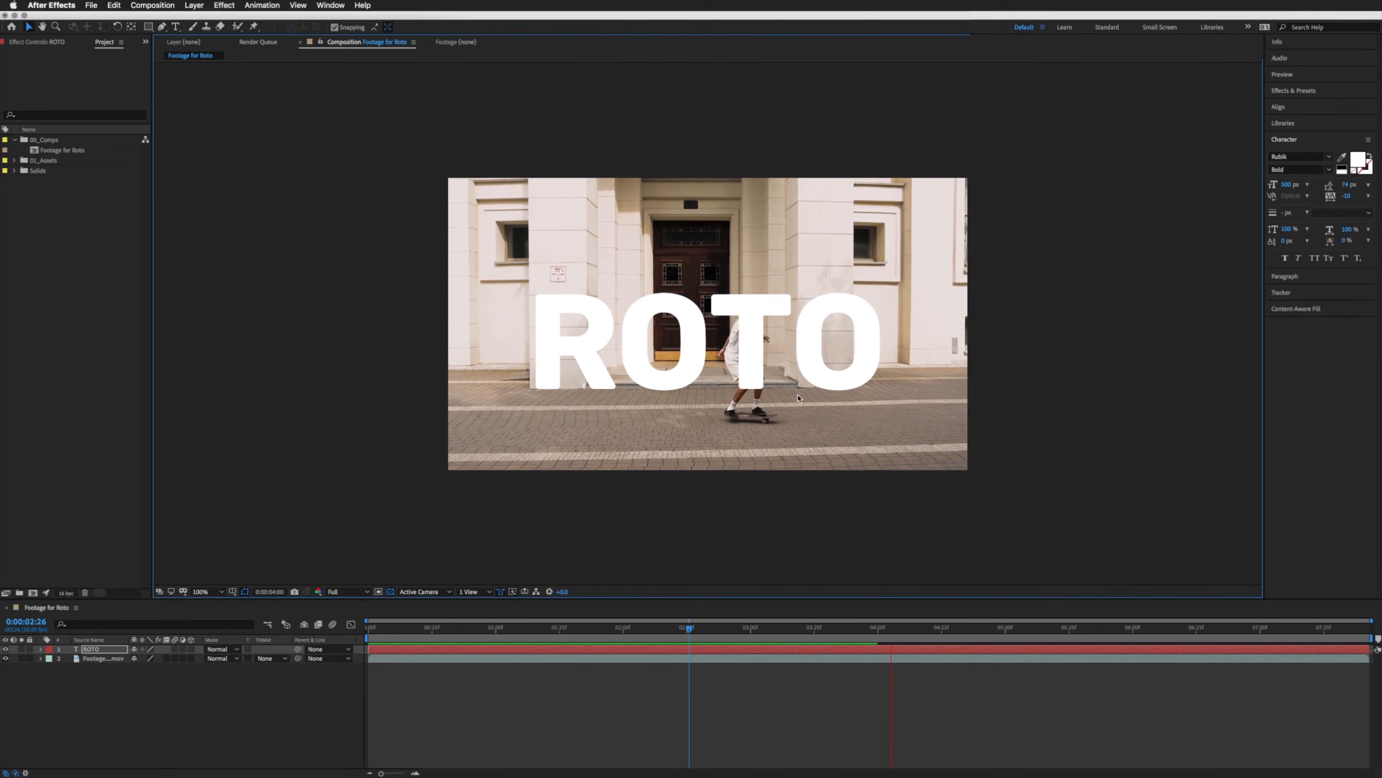
key("space")
left_click_drag(846, 633, 565, 633)
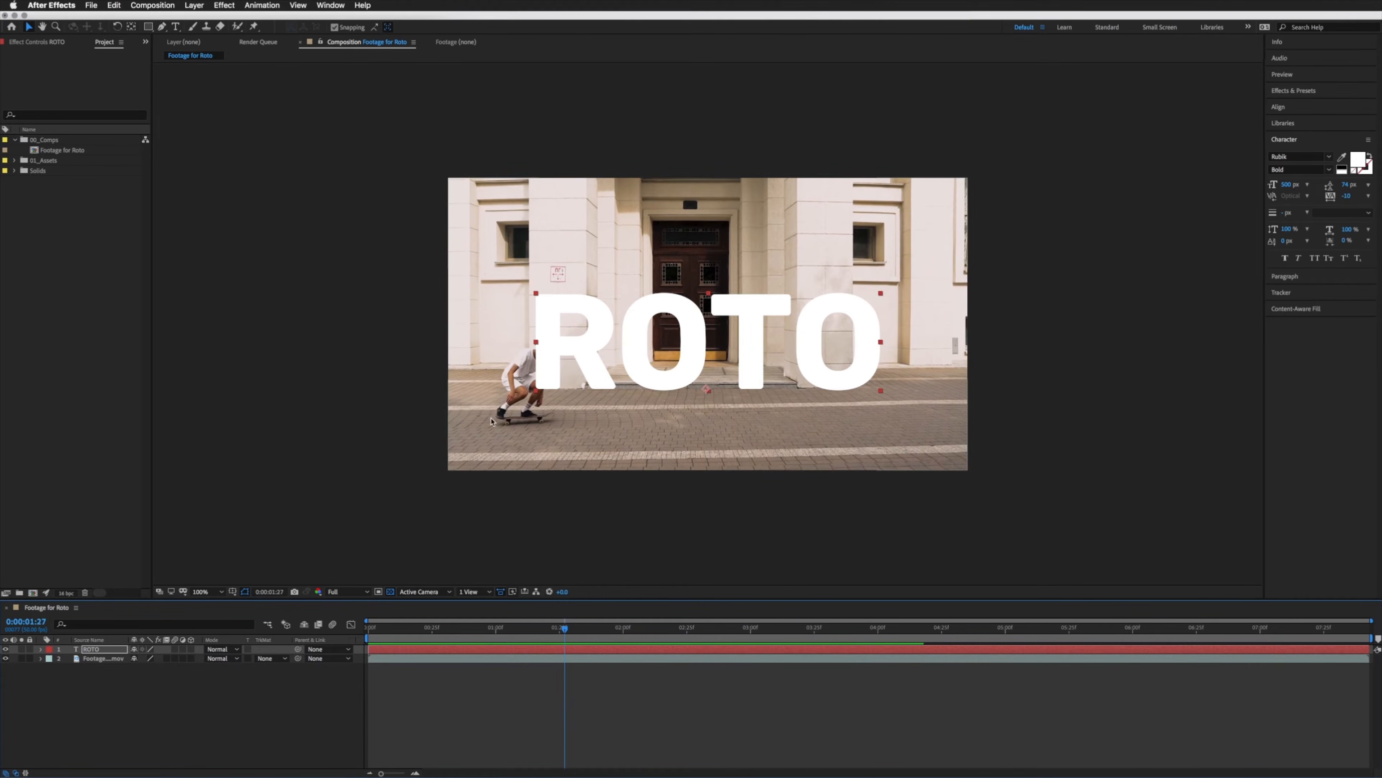
left_click_drag(529, 631, 774, 631)
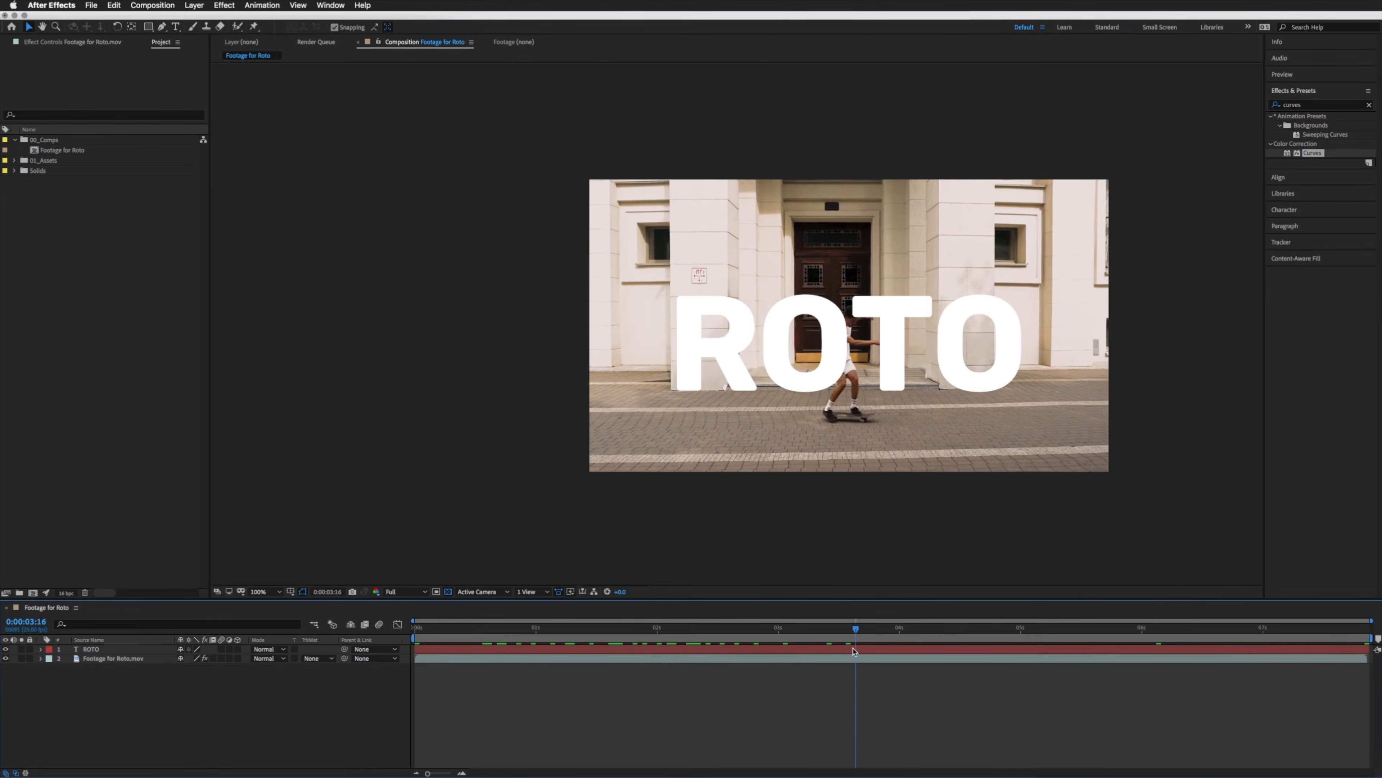
mouse_move(802, 645)
left_mouse_down()
mouse_move(624, 647)
mouse_move(943, 638)
mouse_move(812, 638)
left_mouse_up()
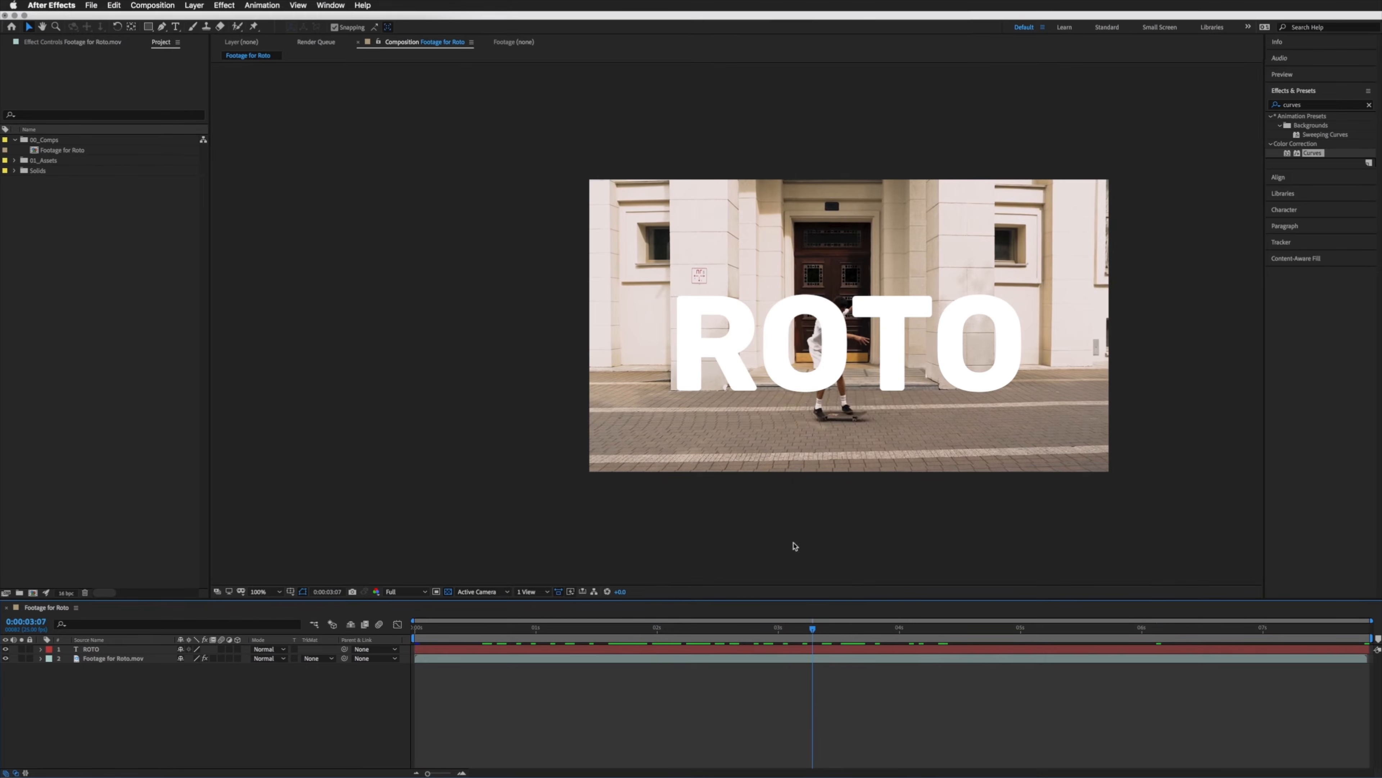
Step: Create a new adjustment layer above the other layers and rename it matte
left_click(195, 6)
mouse_move(203, 20)
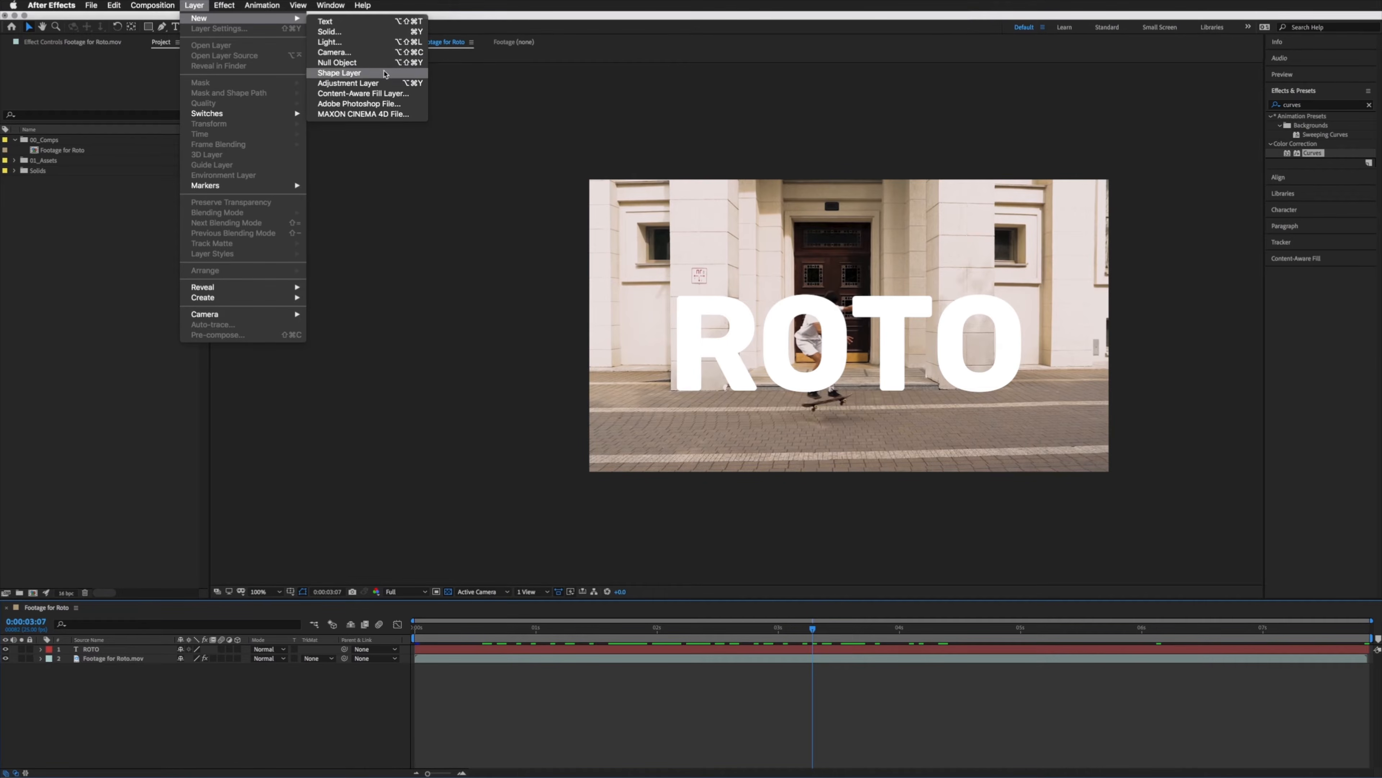
left_click(394, 84)
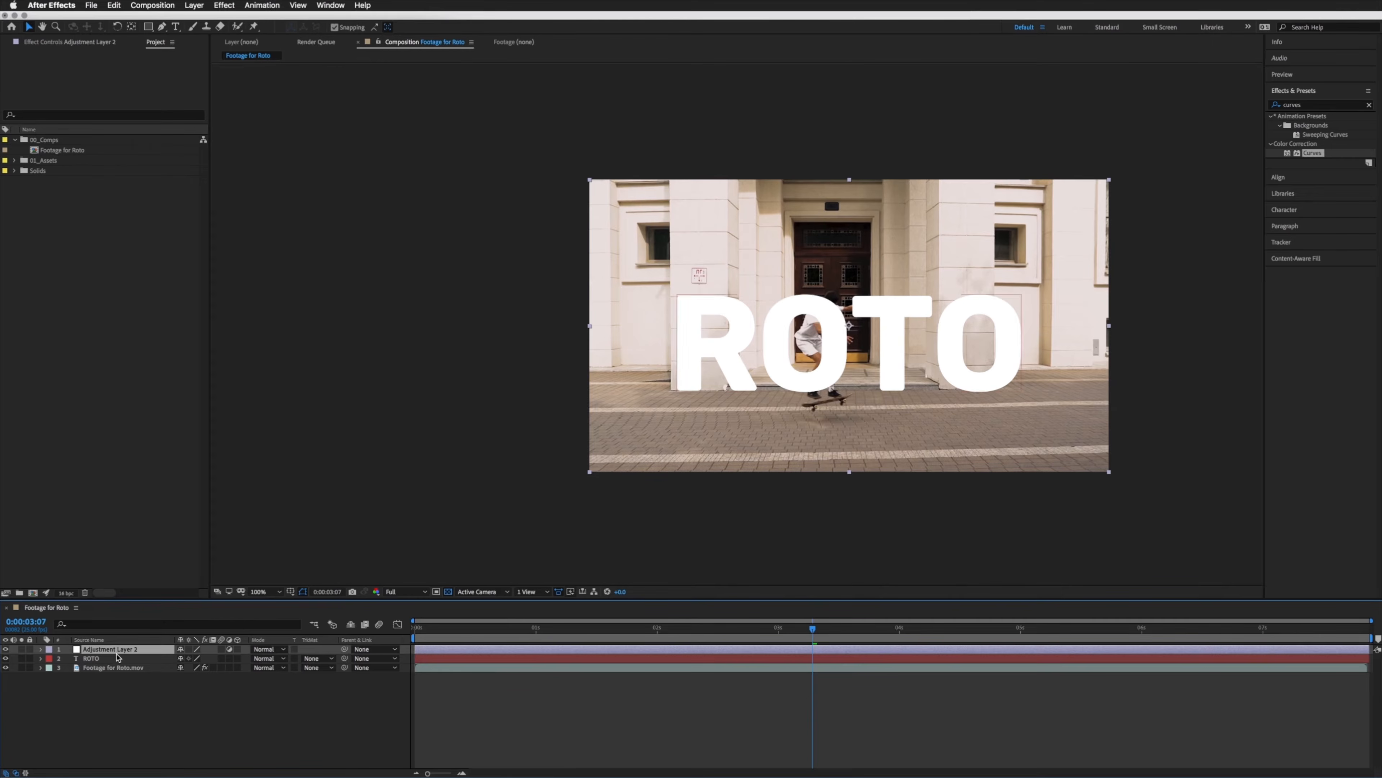
left_click(129, 668)
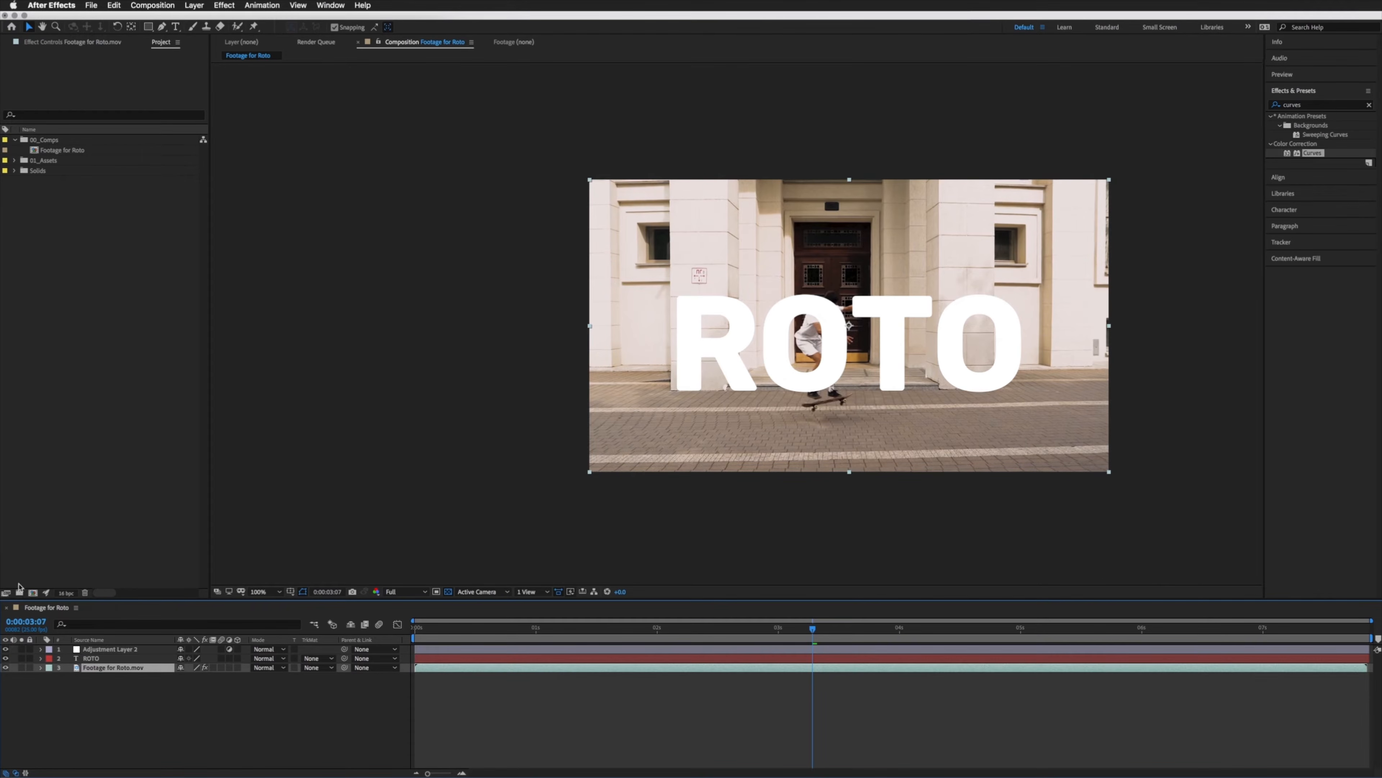
left_click(111, 650)
key("Return")
type("matte")
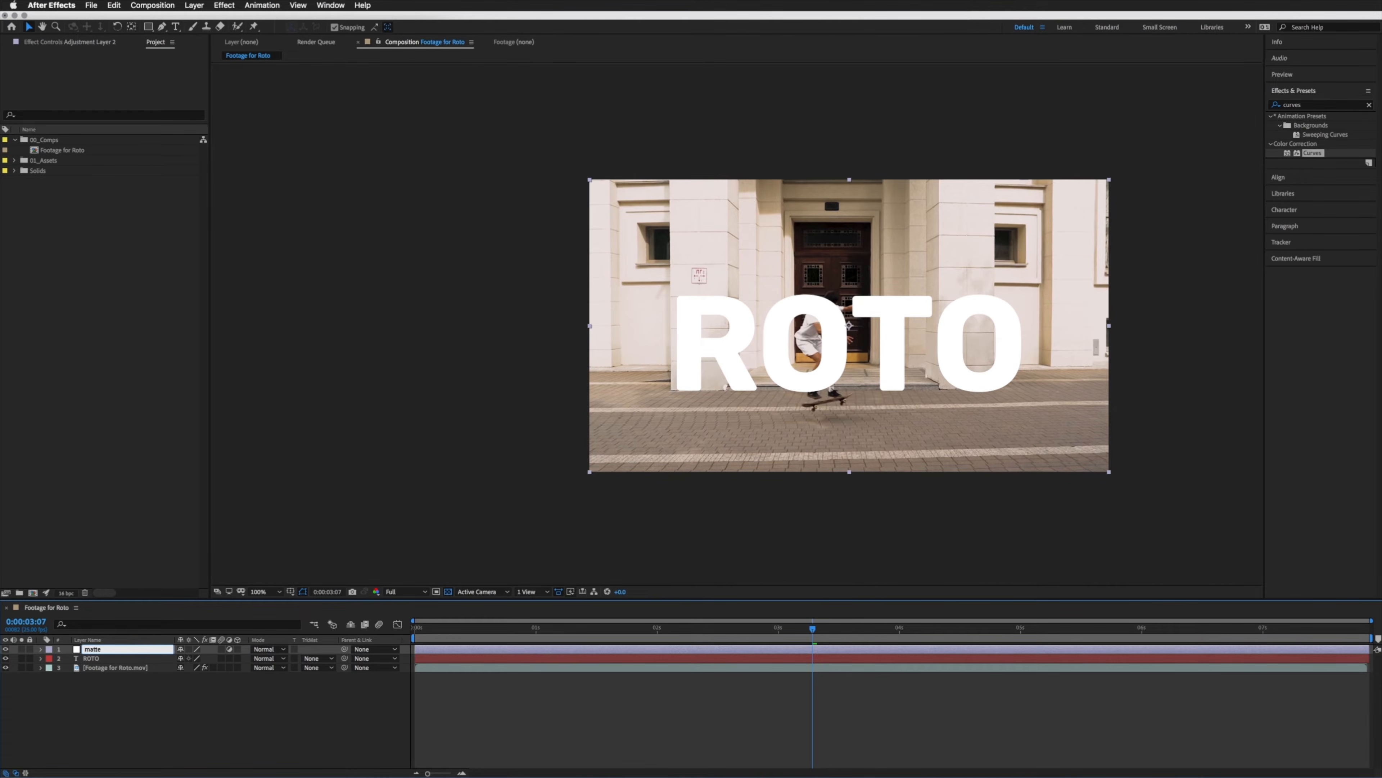
key("Return")
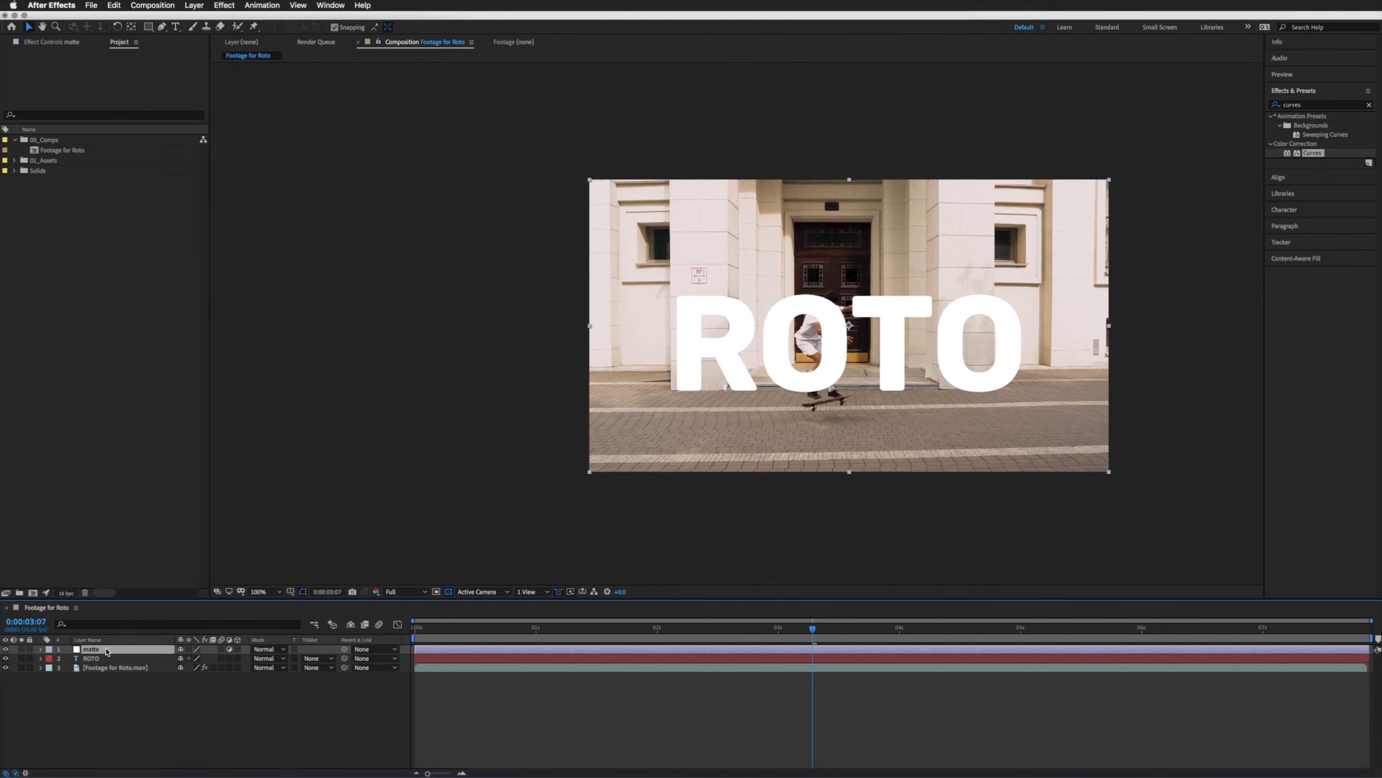
Step: At 0:00:02:07, hide the ROTO layer and start a Pen mask on the matte layer around the skateboarder's rear arm and hand
left_click(162, 27)
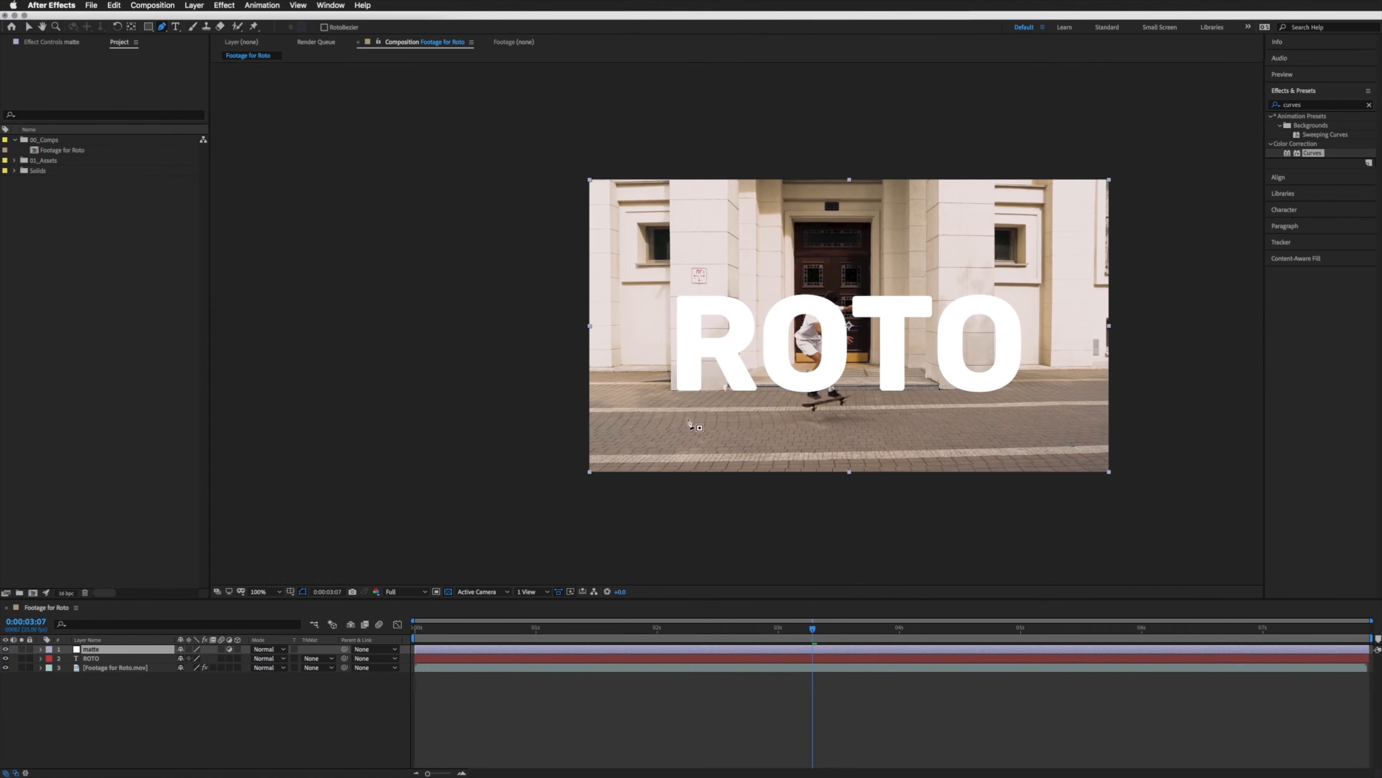
mouse_move(713, 627)
left_mouse_down()
mouse_move(608, 625)
mouse_move(691, 626)
left_mouse_up()
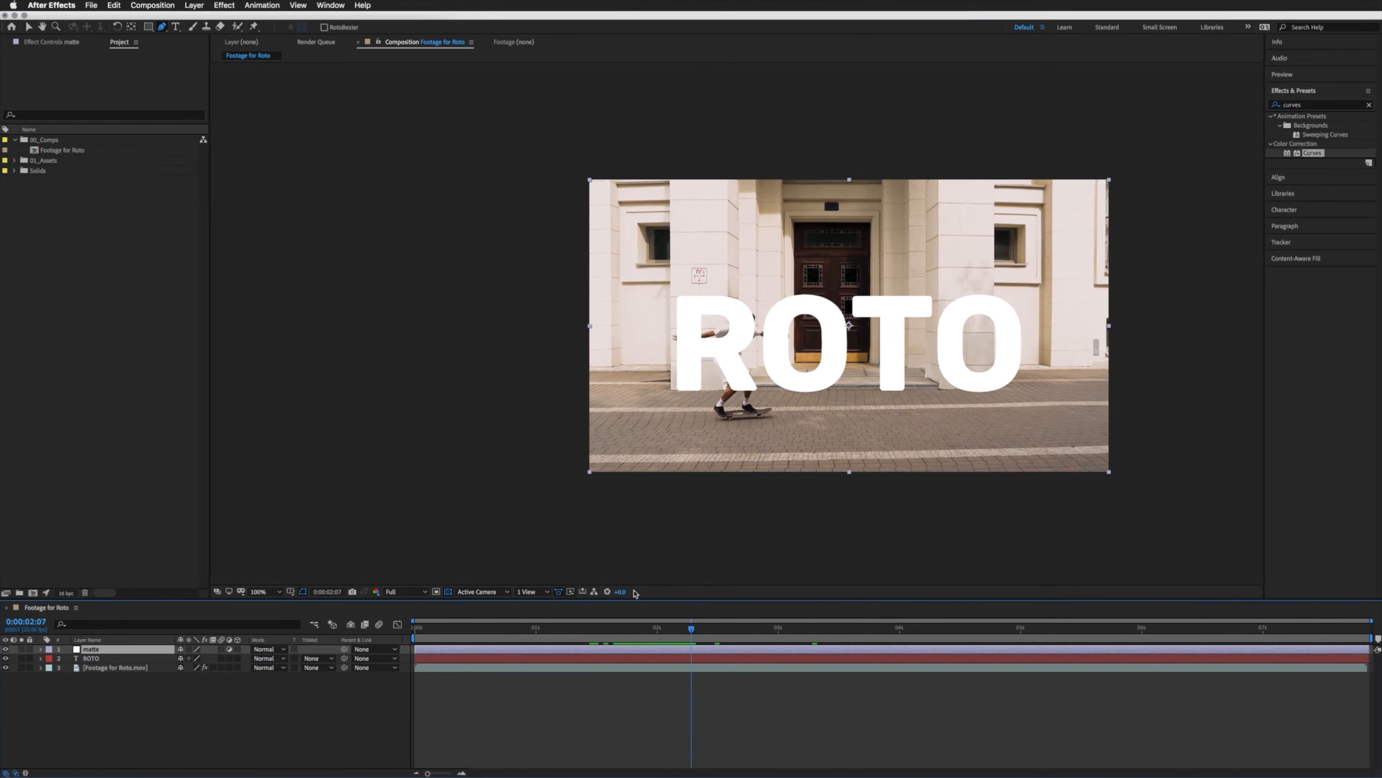
left_click(5, 657)
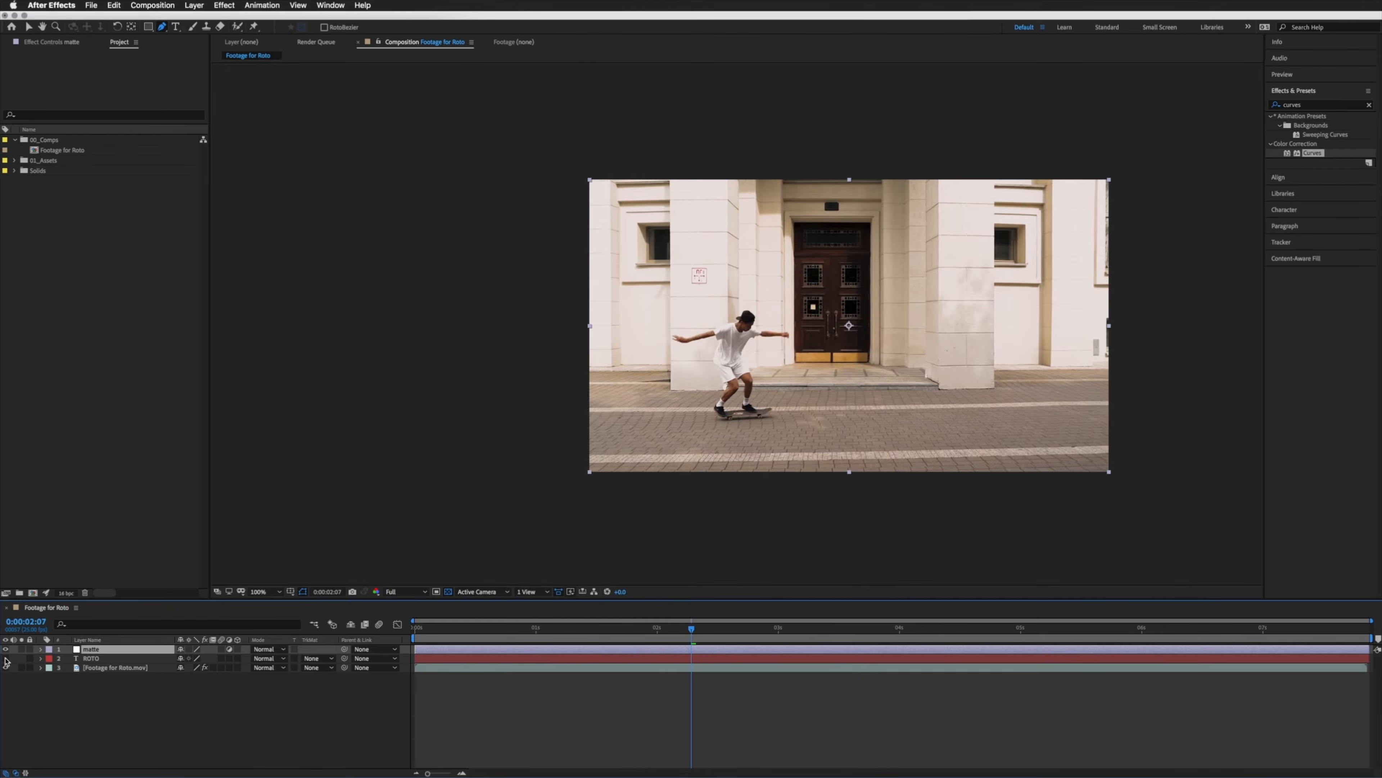
key("period")
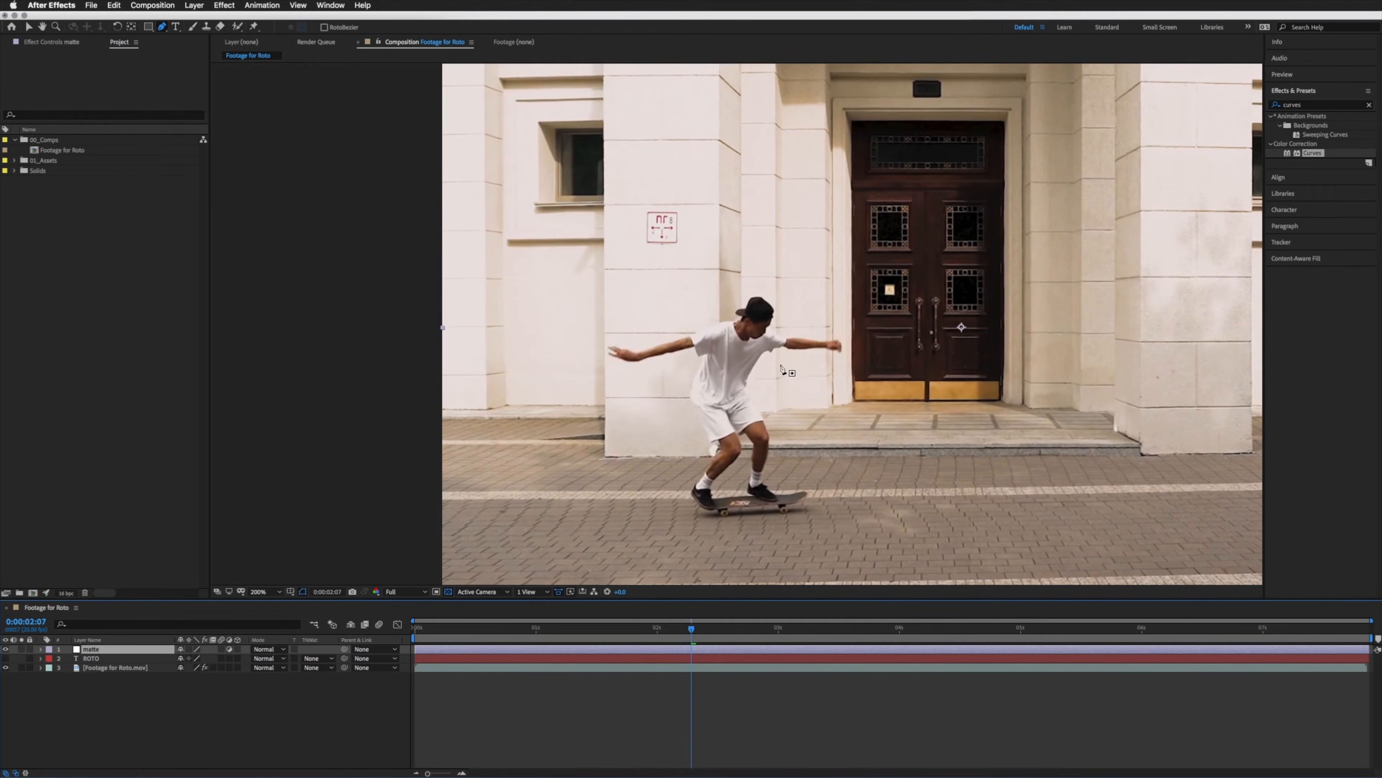
left_click(697, 356)
left_click(644, 357)
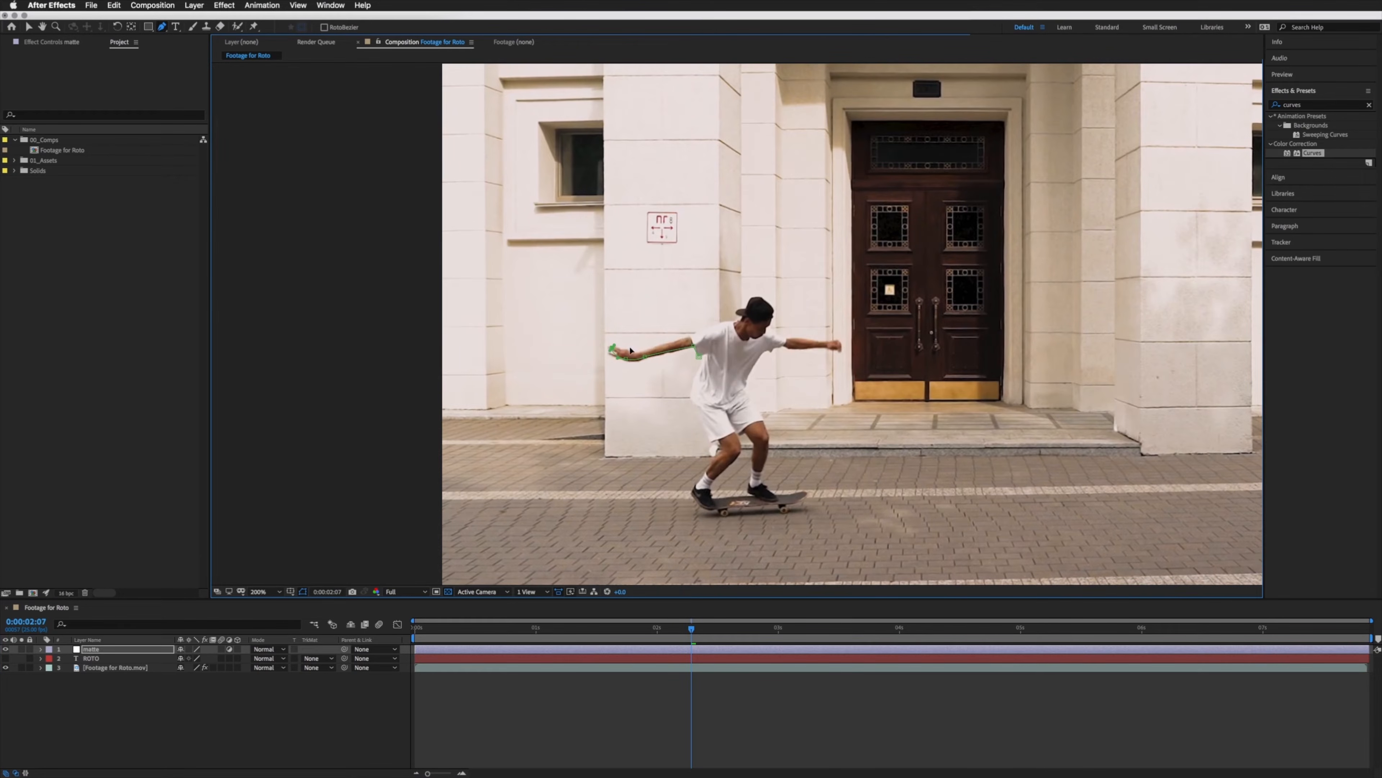
Step: Continue the mask outline along the shoulder, around the head and cap, and around the skateboarder's front arm
left_click(691, 336)
left_click(730, 324)
left_click(745, 314)
left_click(757, 298)
left_click(774, 309)
left_click(764, 330)
left_click(808, 337)
left_click(771, 348)
Step: Trace the mask down the torso and around the legs, then back up to close it at the rear armpit
left_click(751, 373)
left_click_drag(748, 396, 755, 405)
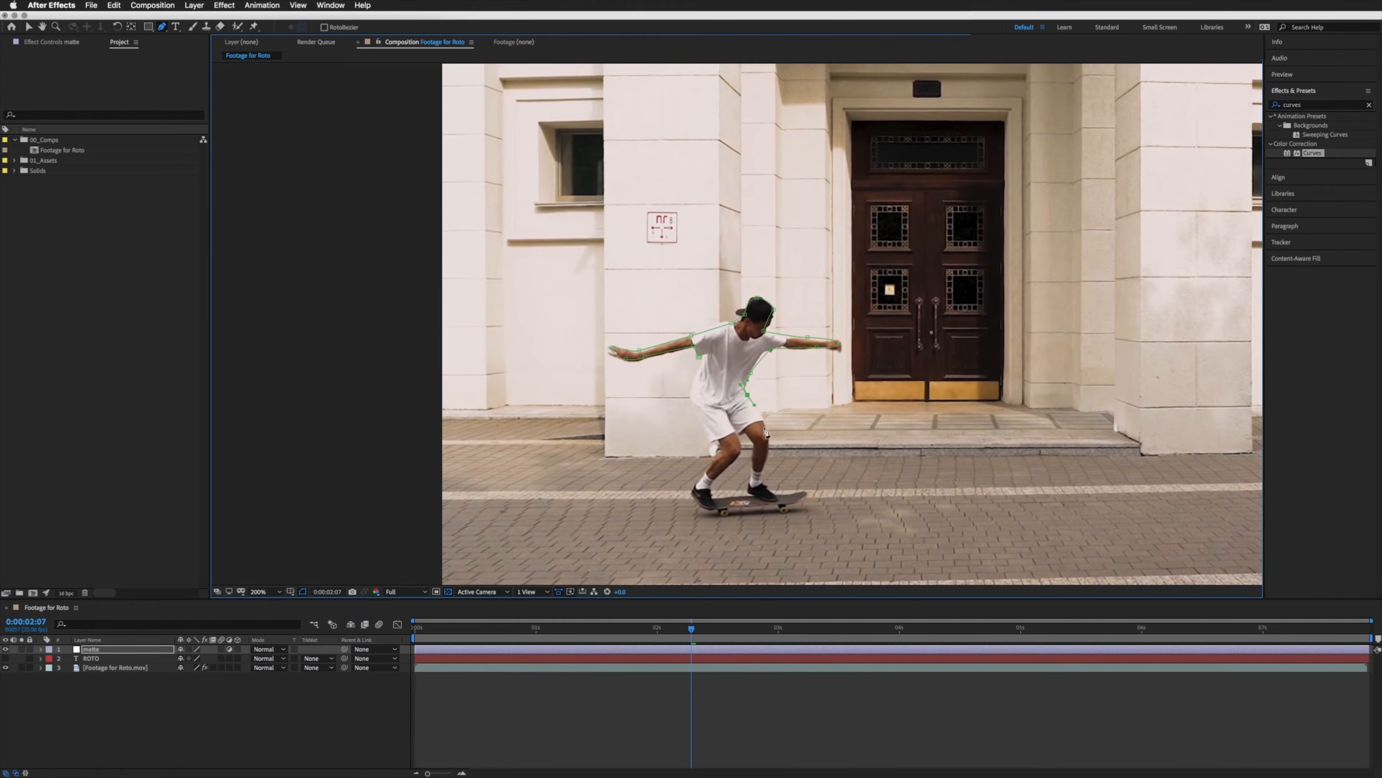
left_click(751, 470)
left_click(758, 440)
left_click(733, 420)
left_click(692, 397)
left_click(709, 353)
Step: Start keyframing the matte layer's Mask Path at 0:00:02:07
left_click(88, 649)
key("m")
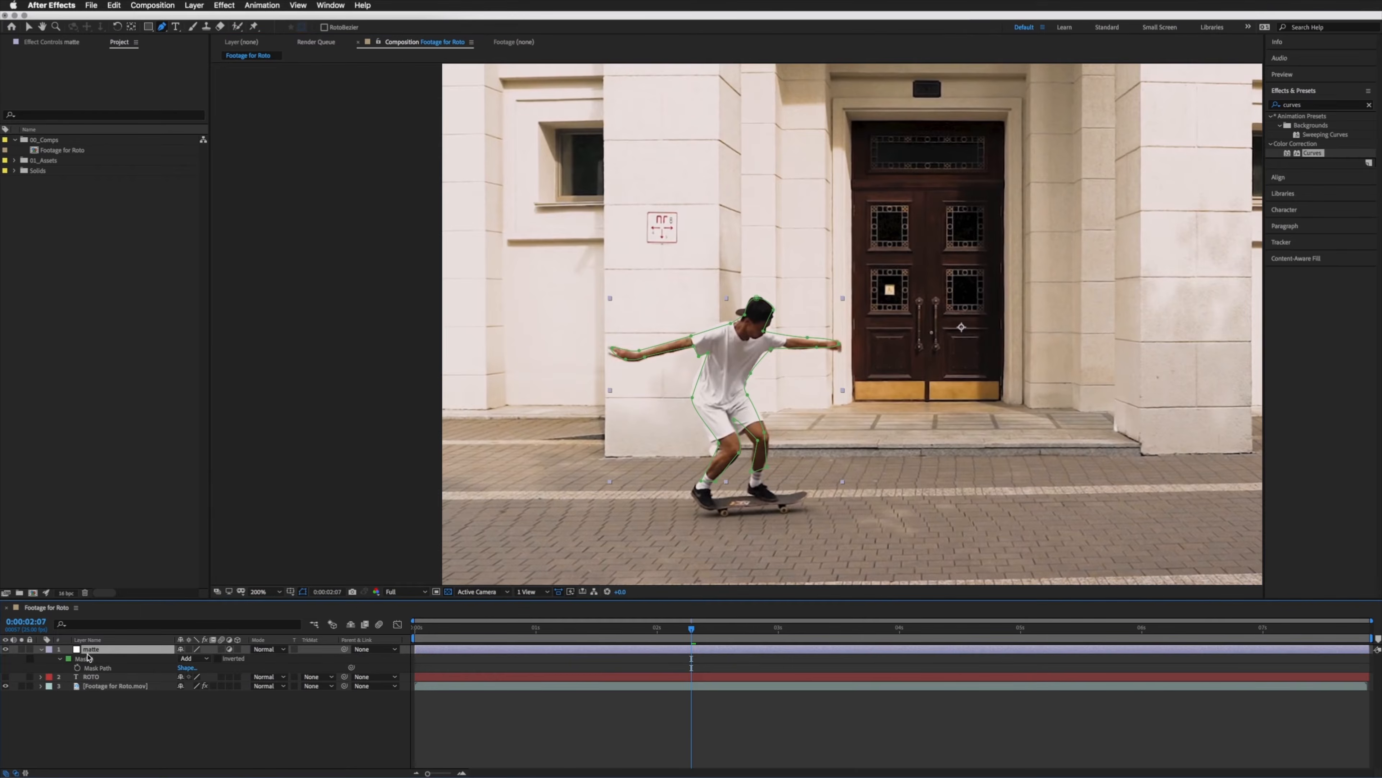
left_click(95, 668)
left_click(78, 668)
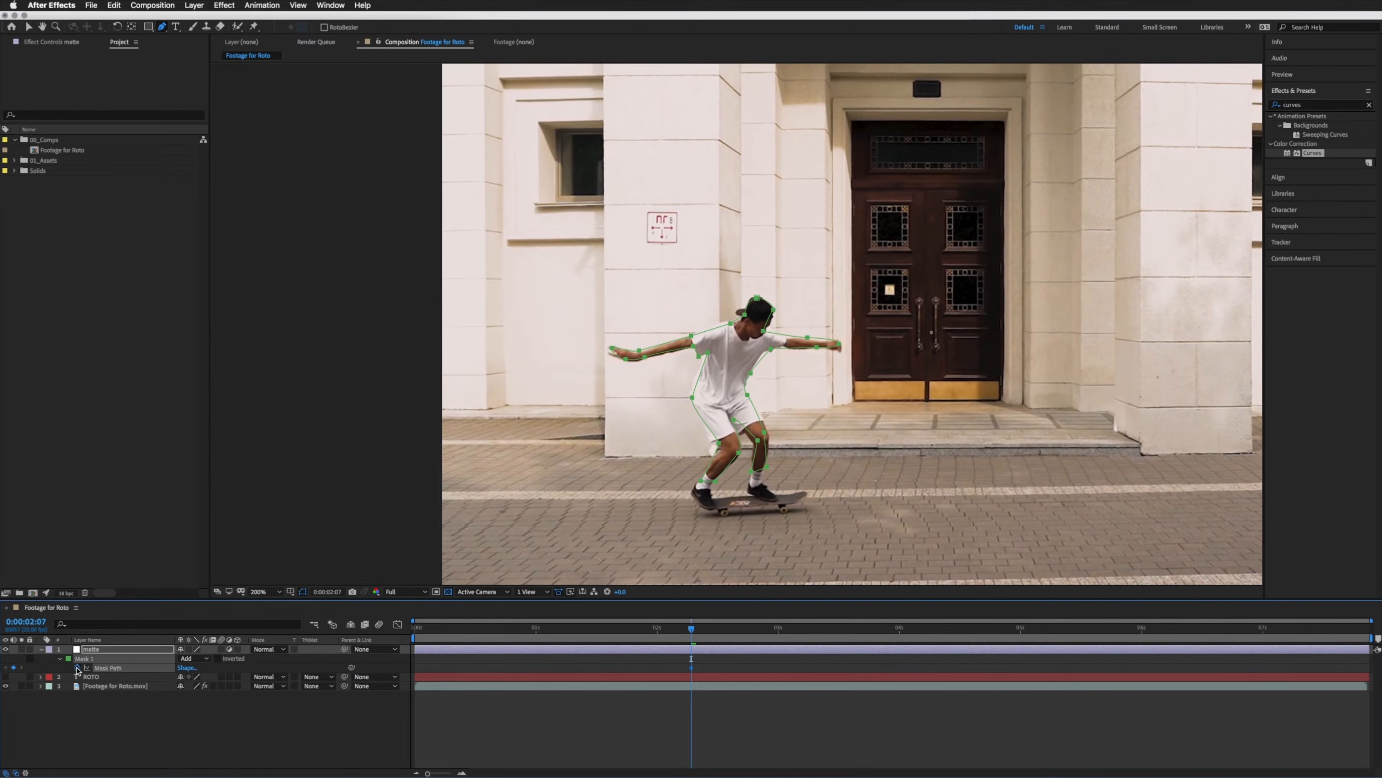
Step: At 0:00:03:11, move the whole mask onto the skateboarder and shift its front-arm points to his raised hand
left_click_drag(694, 632, 834, 634)
key("v")
left_click_drag(756, 297, 953, 279)
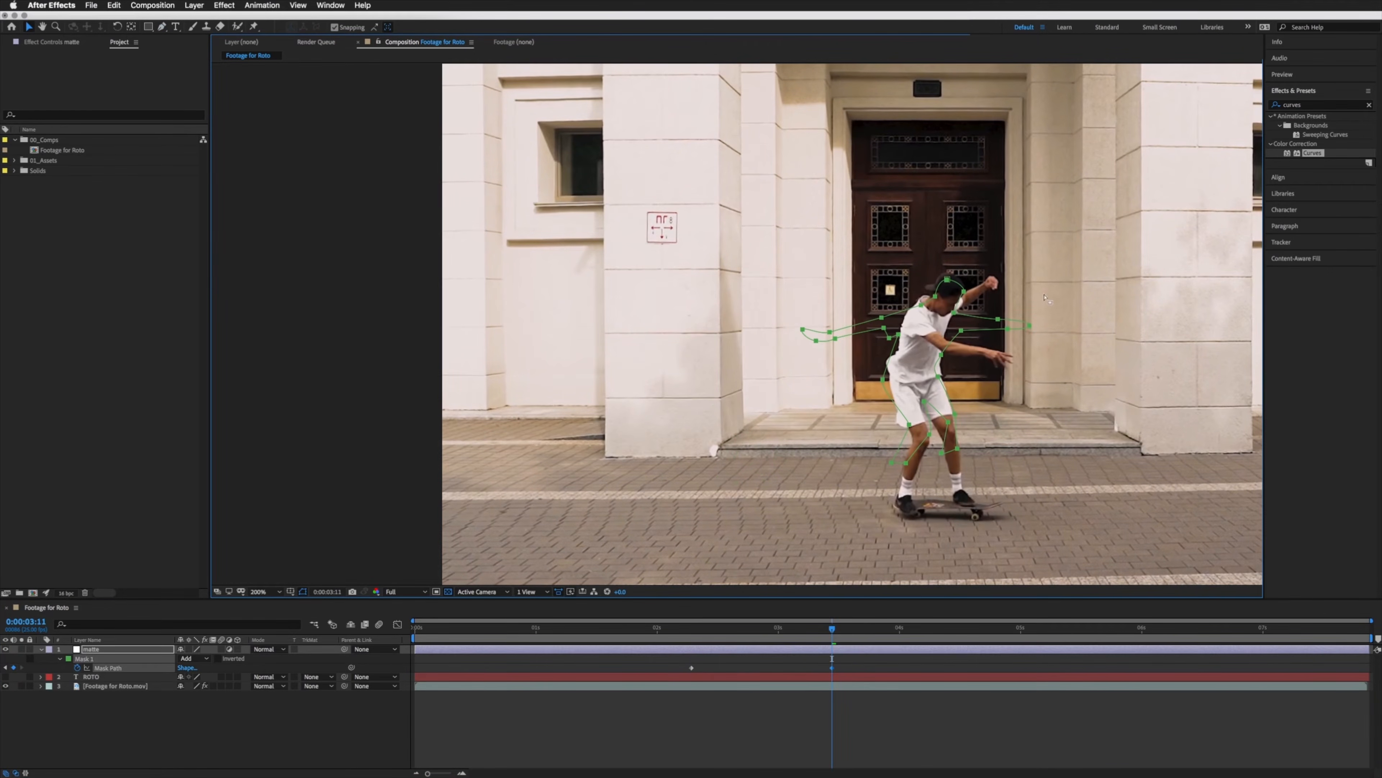
left_click(1005, 329)
left_click_drag(1031, 323, 993, 279)
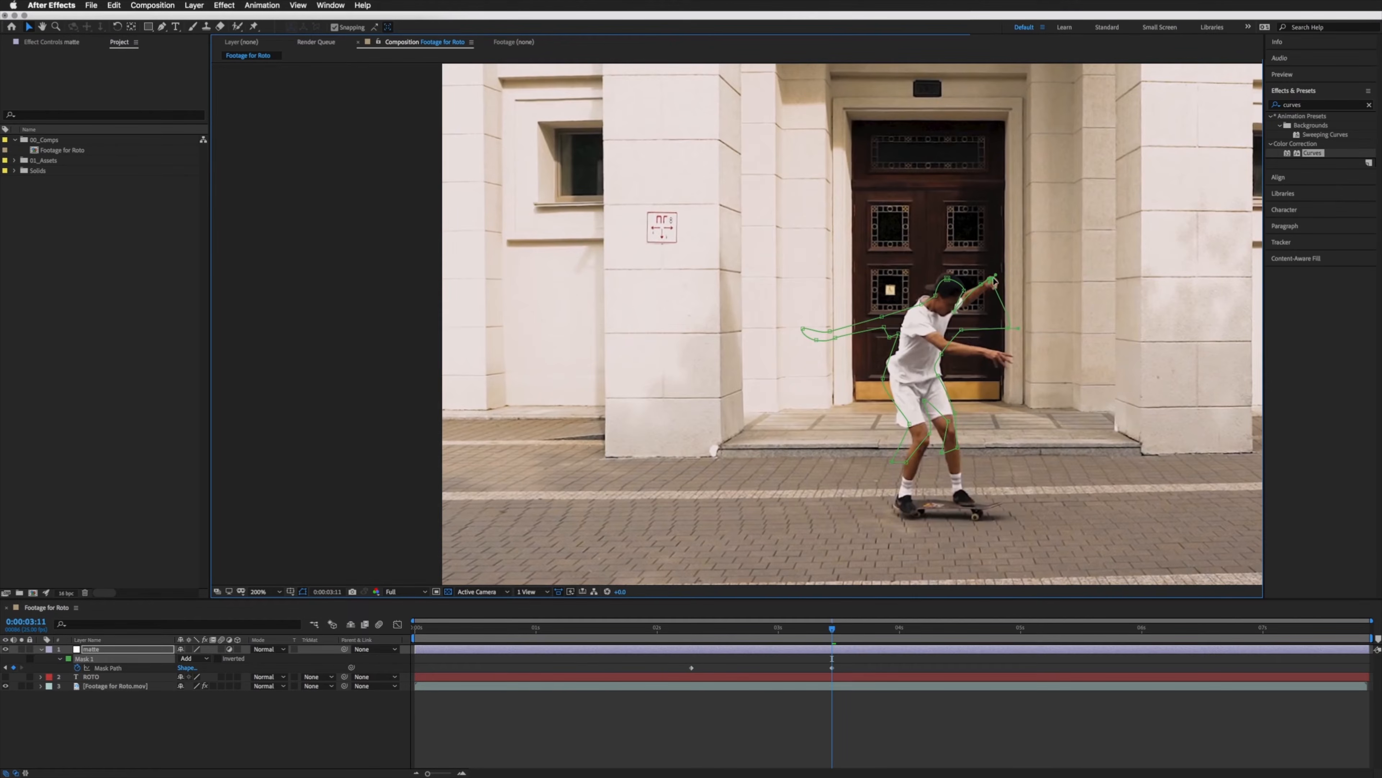
left_click_drag(1006, 330, 962, 316)
Step: Adjust the mask's head points at 0:00:03:11 to fit the skateboarder's head and cap
left_click(947, 278)
double_click(955, 314)
left_click_drag(953, 289, 951, 281)
key("period")
key("h")
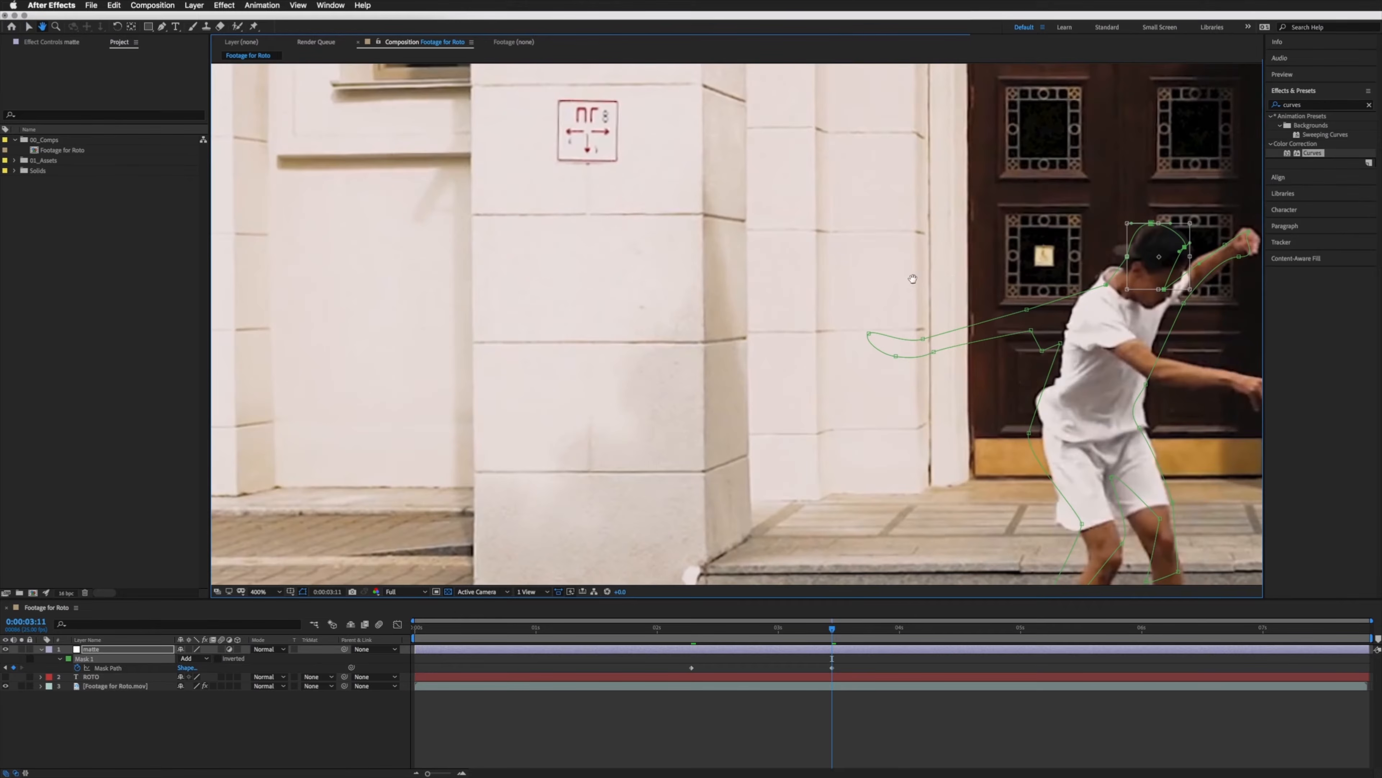
left_click_drag(1036, 284, 761, 264)
key("v")
left_click(756, 285)
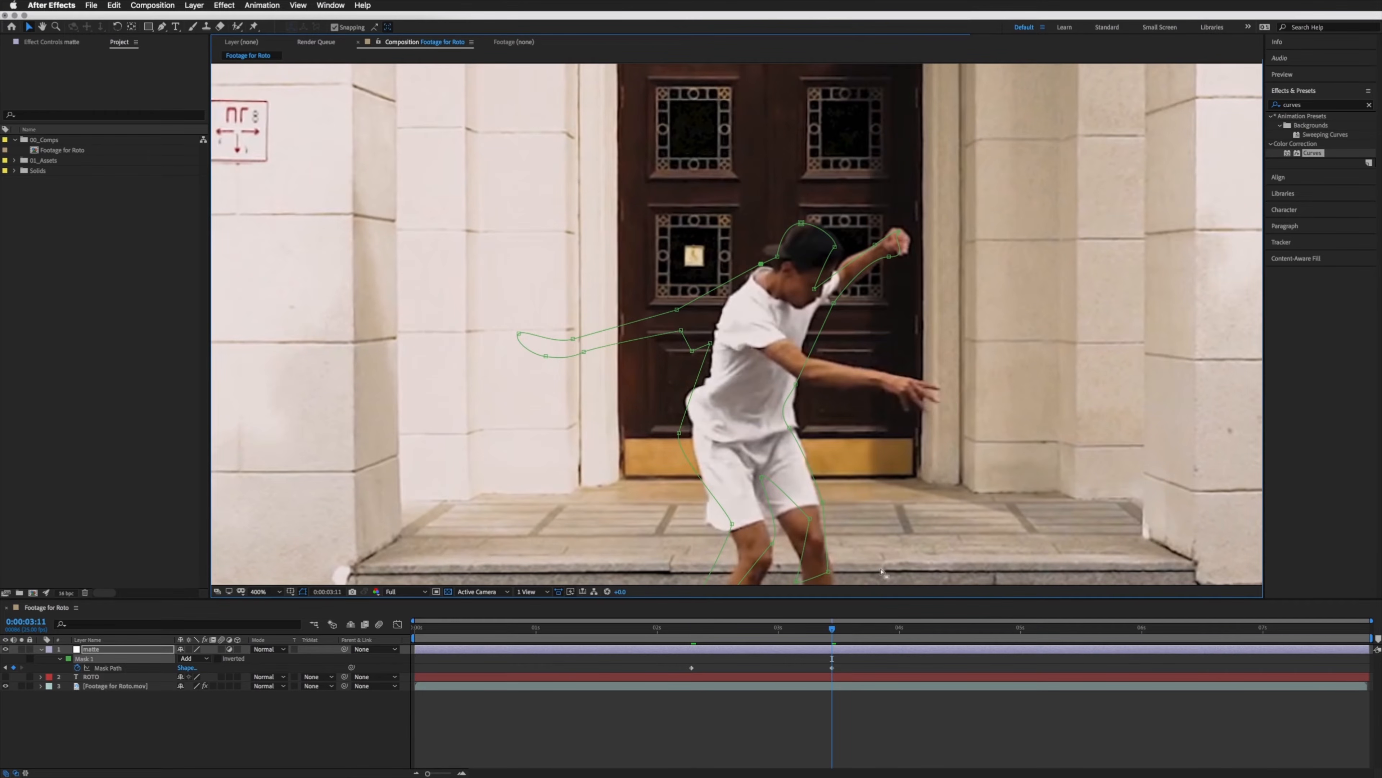
Step: Return to the 0:00:02:07 keyframe and refine the mask points around the skateboarder's front hand
key("j")
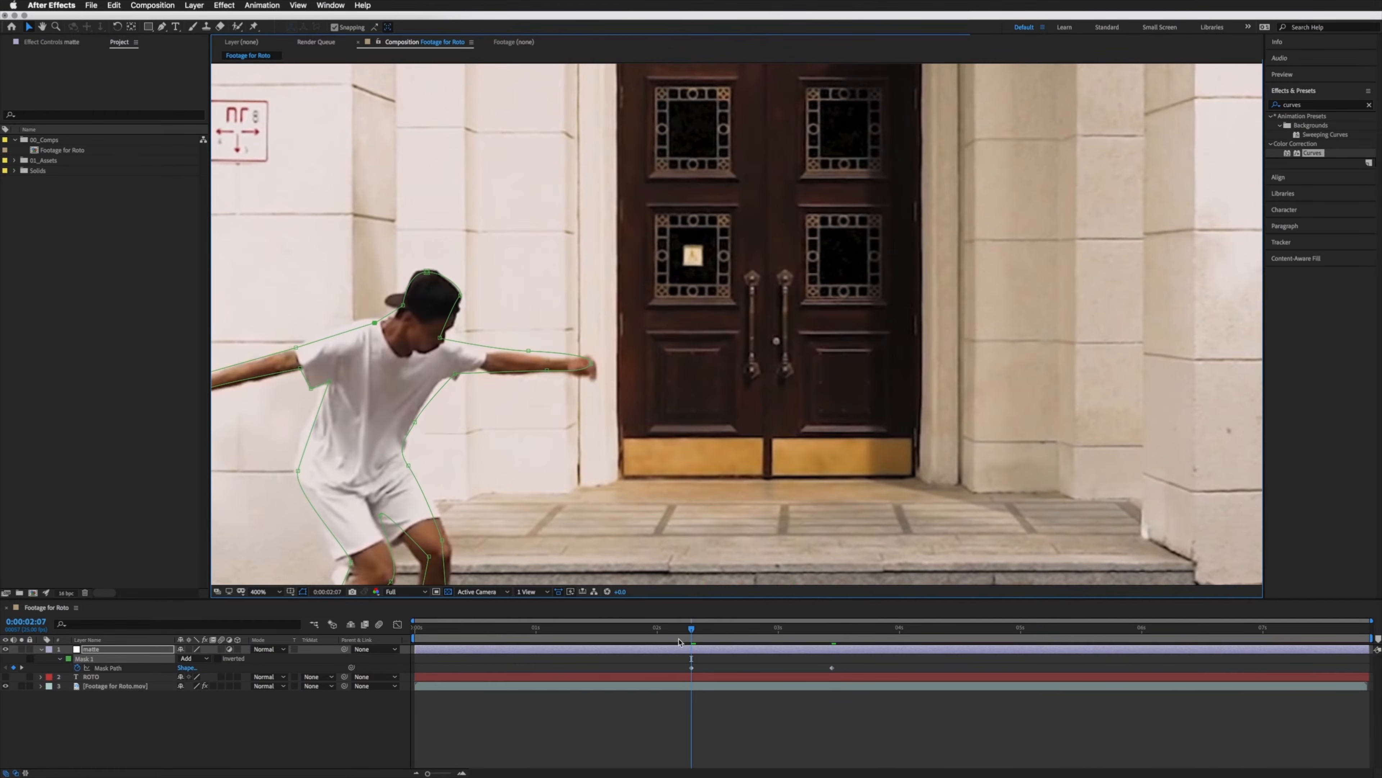
left_click(592, 367)
left_click_drag(592, 365, 534, 360)
Step: At 0:00:03:11, rotate and reposition the mask's hand points around the raised fist and forearm
left_click_drag(694, 628, 833, 624)
left_click(898, 247)
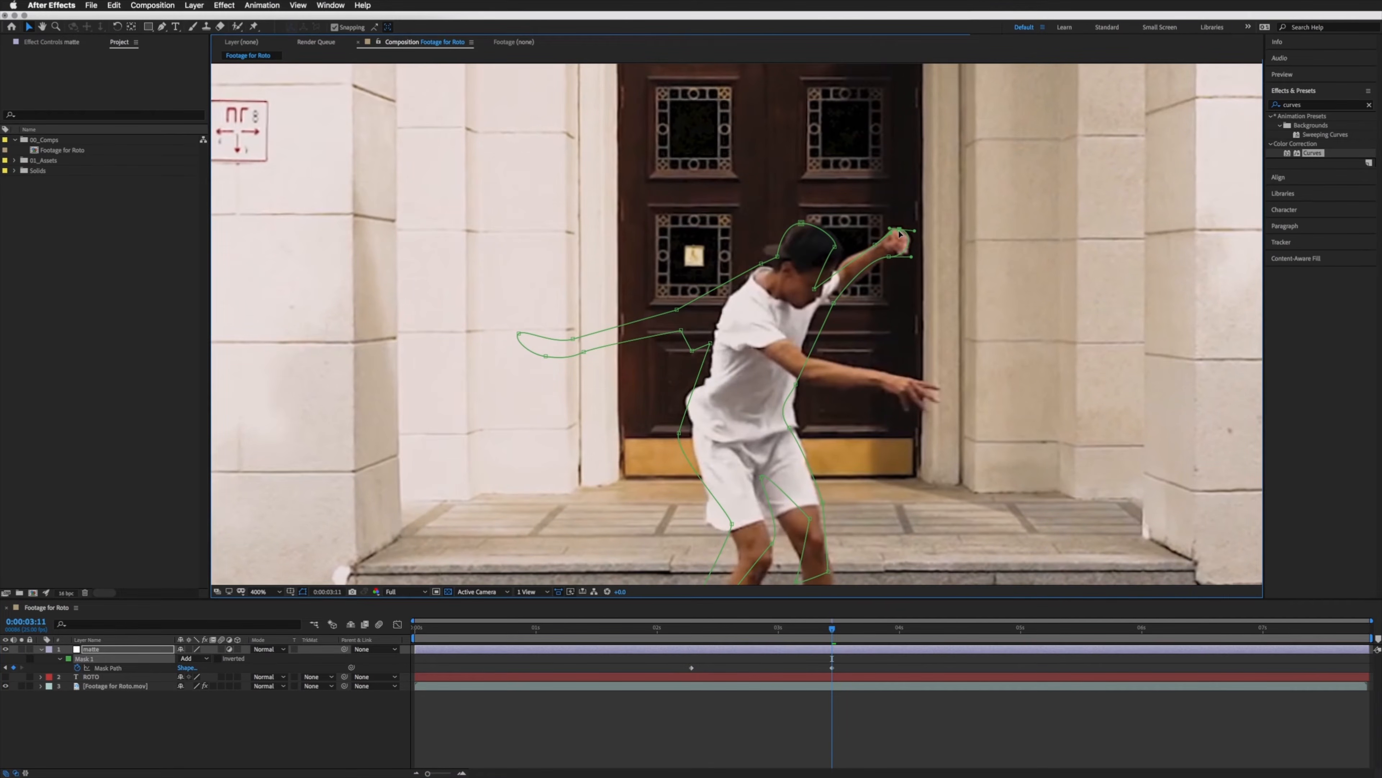
left_click_drag(876, 245, 895, 220)
left_click_drag(837, 303, 892, 256)
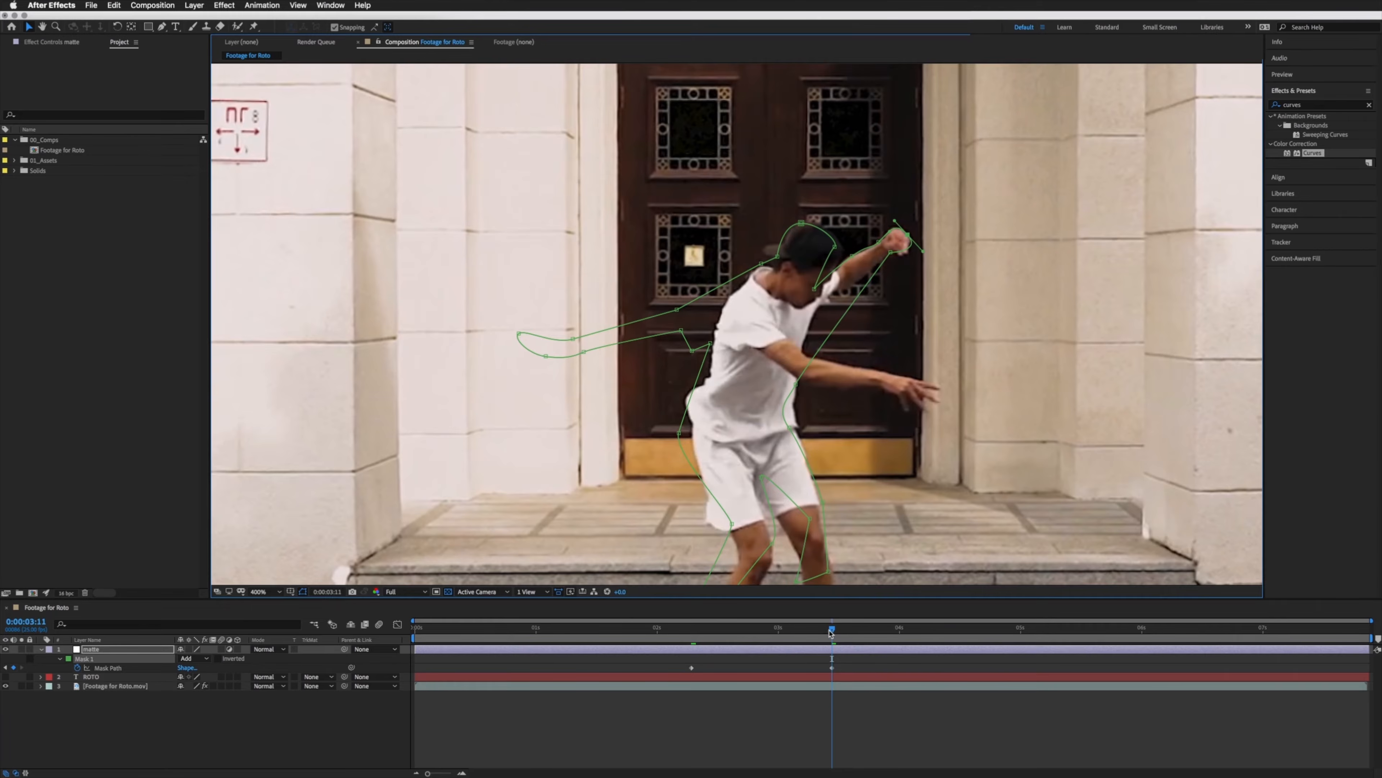
Step: Move the second Mask Path keyframe earlier to 0:00:02:18 and go to that frame
key("Page_Up")
left_click_drag(825, 629, 687, 635)
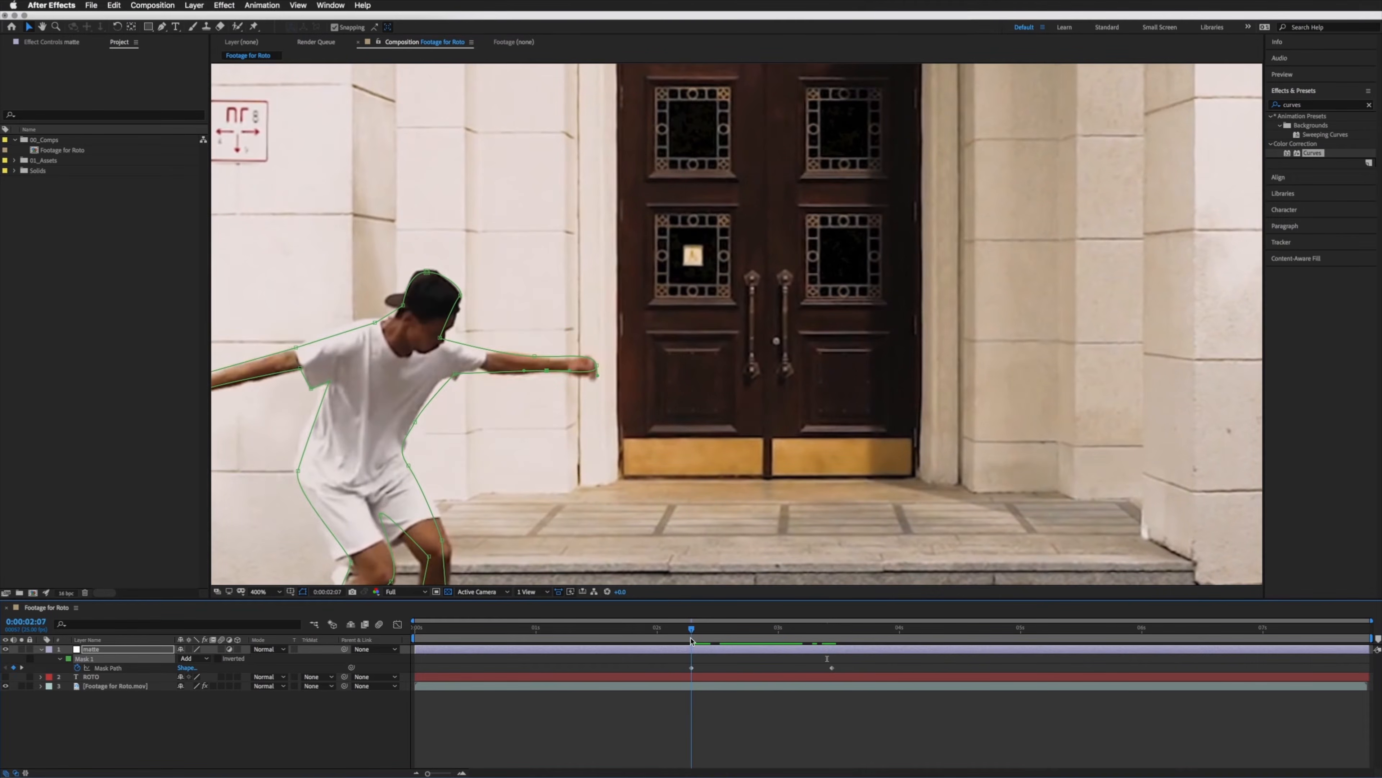
left_click_drag(832, 667, 742, 673)
key("k")
key("k")
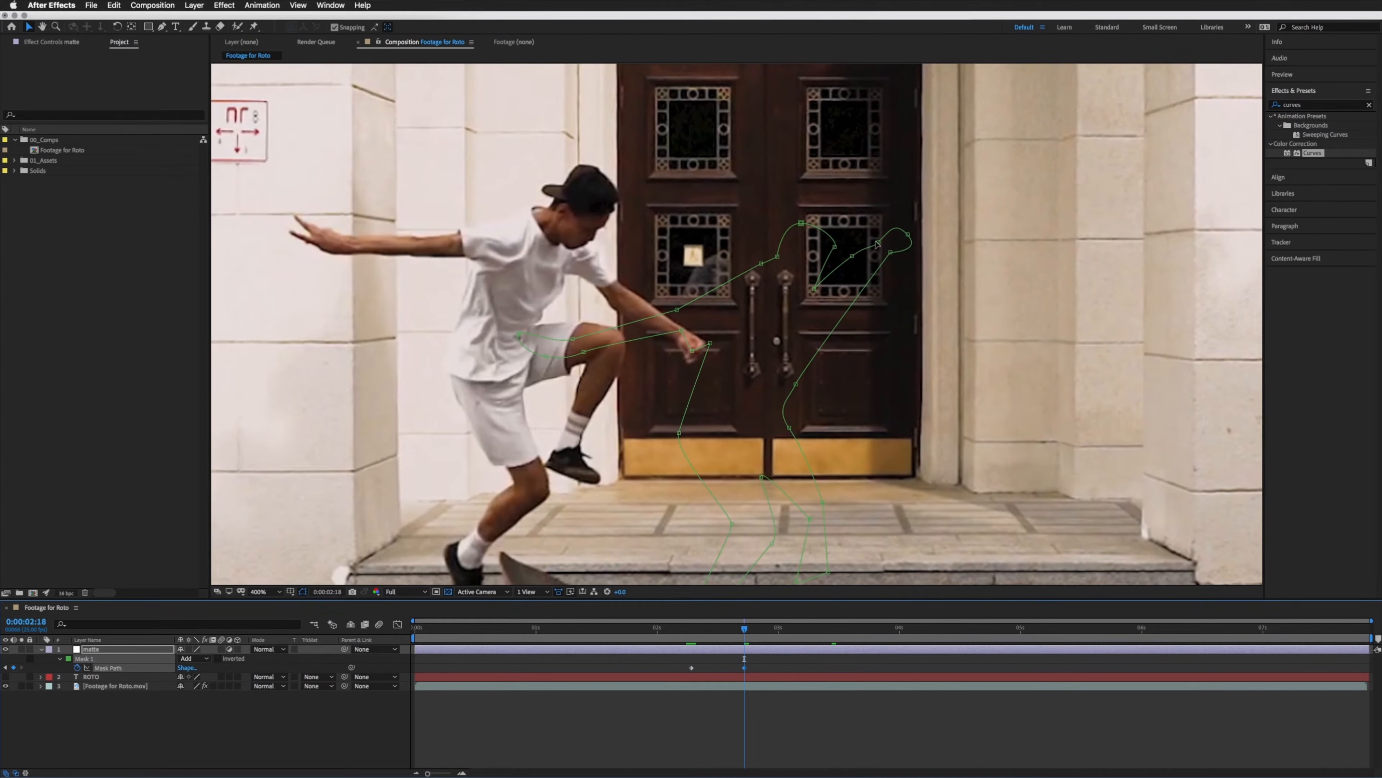
Step: At 0:00:02:18, move the whole mask onto the skateboarder and fit its points around his front fist, head and body
double_click(892, 232)
left_click_drag(892, 241, 701, 265)
double_click(734, 244)
double_click(691, 221)
left_click_drag(764, 198, 726, 276)
left_click_drag(683, 224, 701, 350)
double_click(681, 313)
left_click_drag(631, 235, 590, 256)
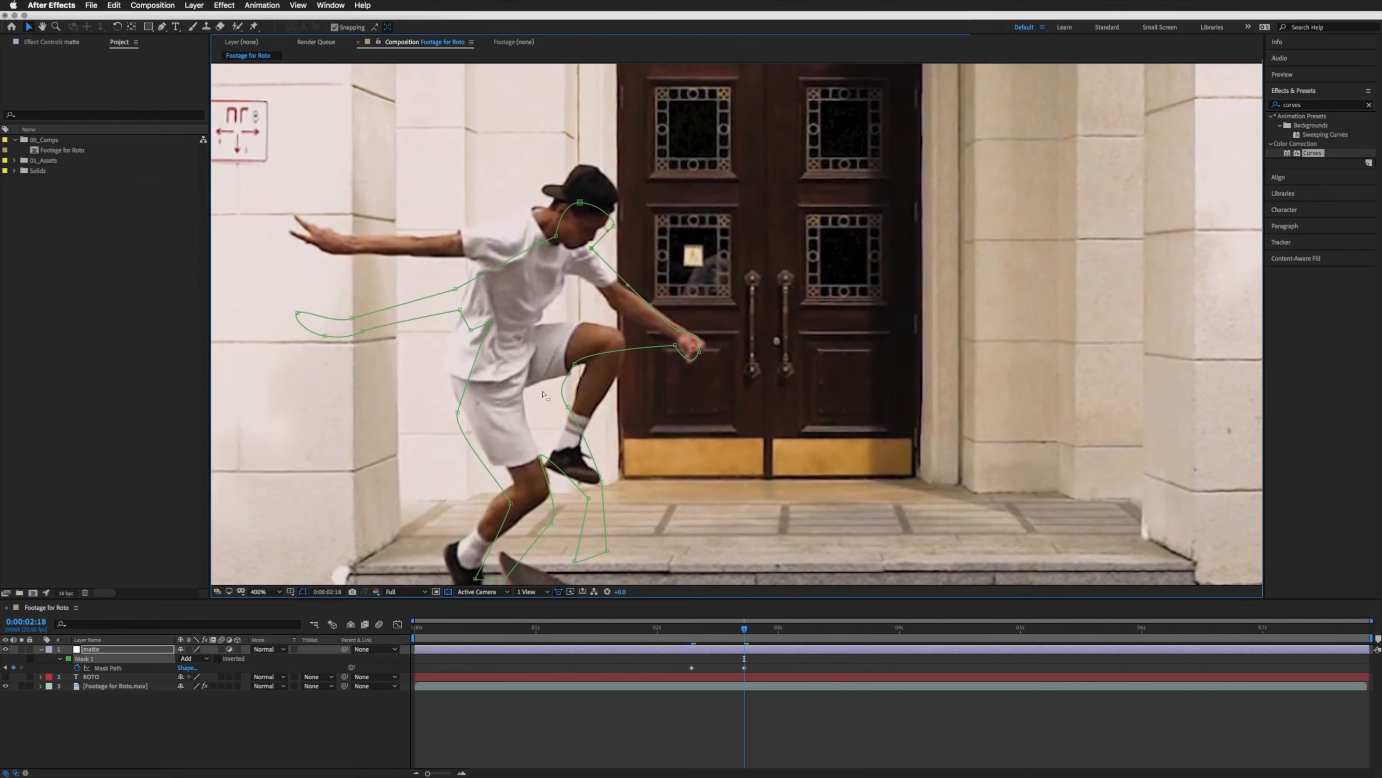
left_click_drag(574, 363, 572, 290)
left_click(699, 351)
Step: Scrub between the two Mask Path keyframes and return to 0:00:02:07 to check how the mask follows the skateboarder
left_click_drag(744, 629, 702, 633)
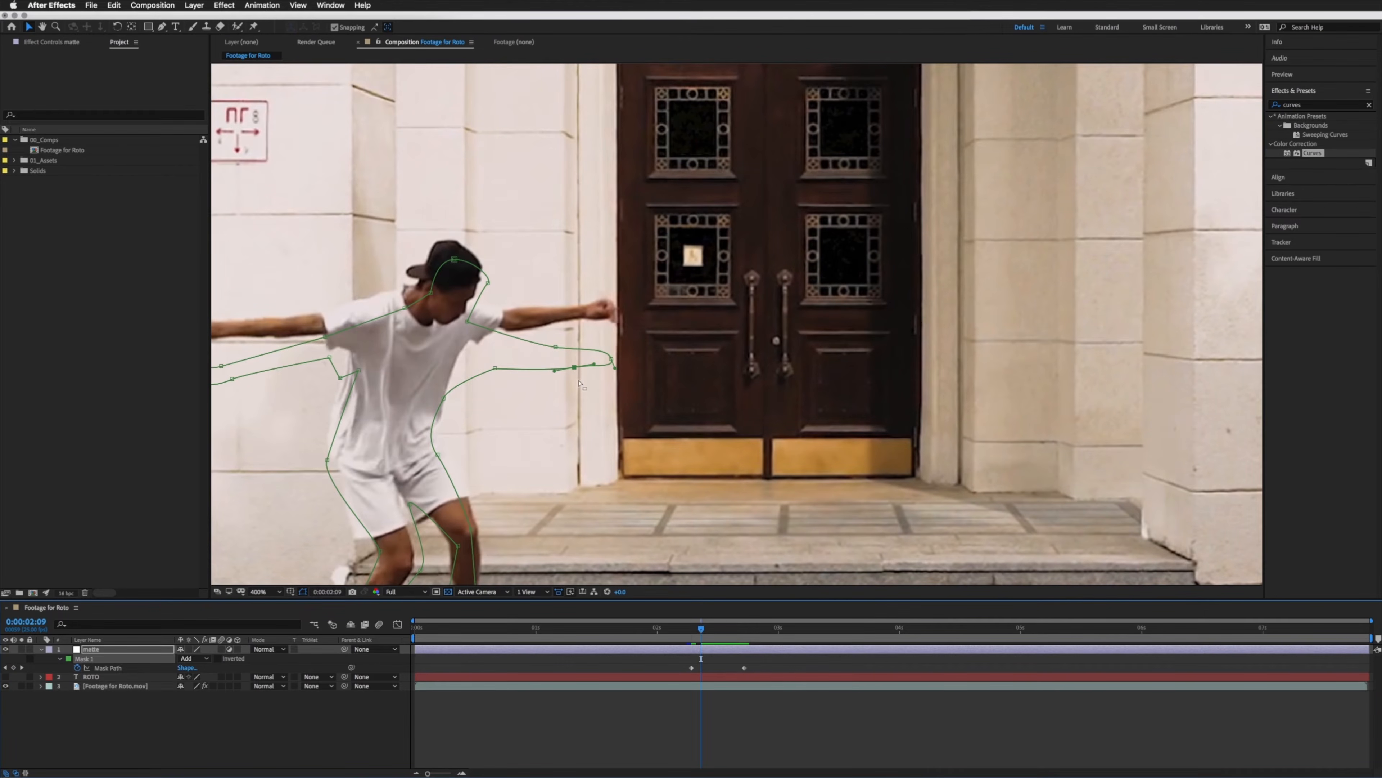
key("j")
mouse_move(693, 630)
left_mouse_down()
mouse_move(729, 637)
mouse_move(692, 632)
left_mouse_up()
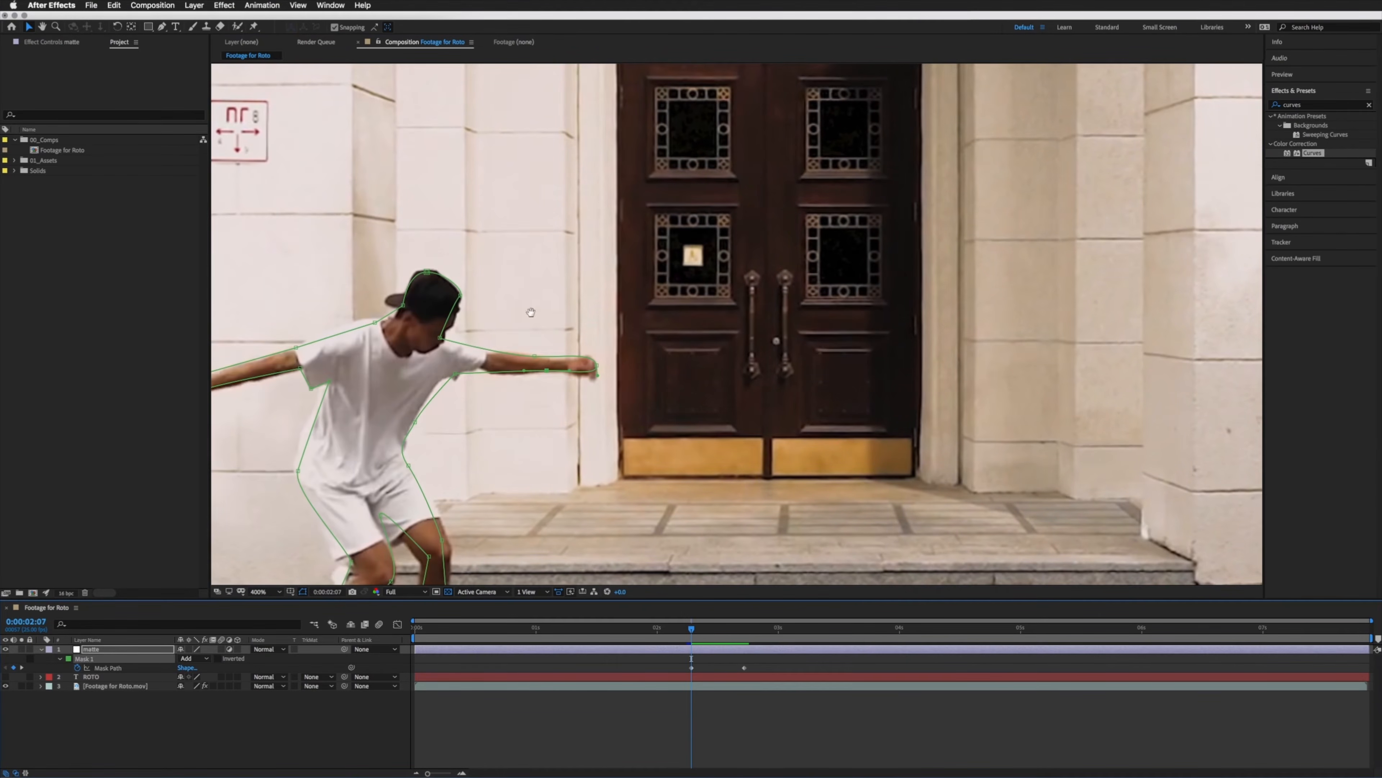
left_click_drag(530, 312, 736, 225)
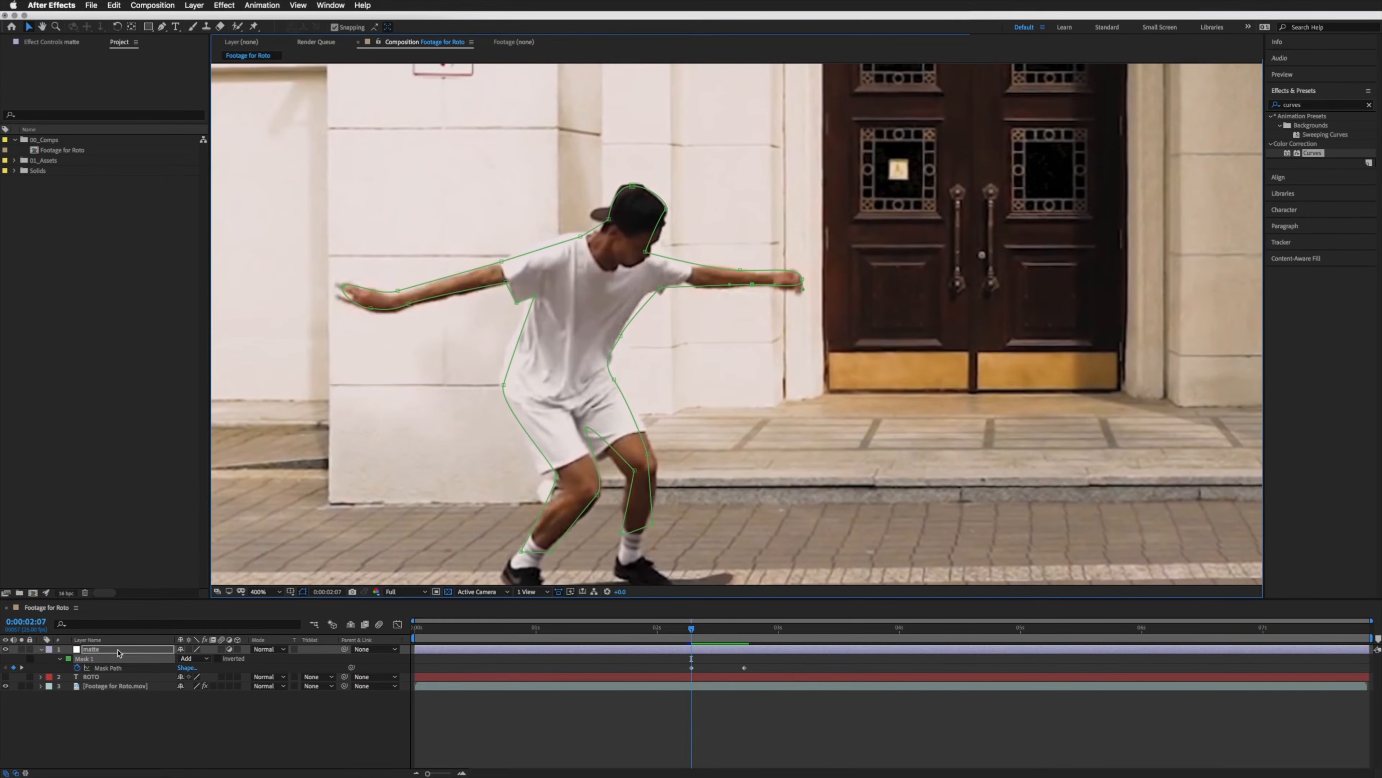
Step: Delete the full-body Mask 1 from the matte layer
left_click(100, 649)
left_click(84, 660)
key("Delete")
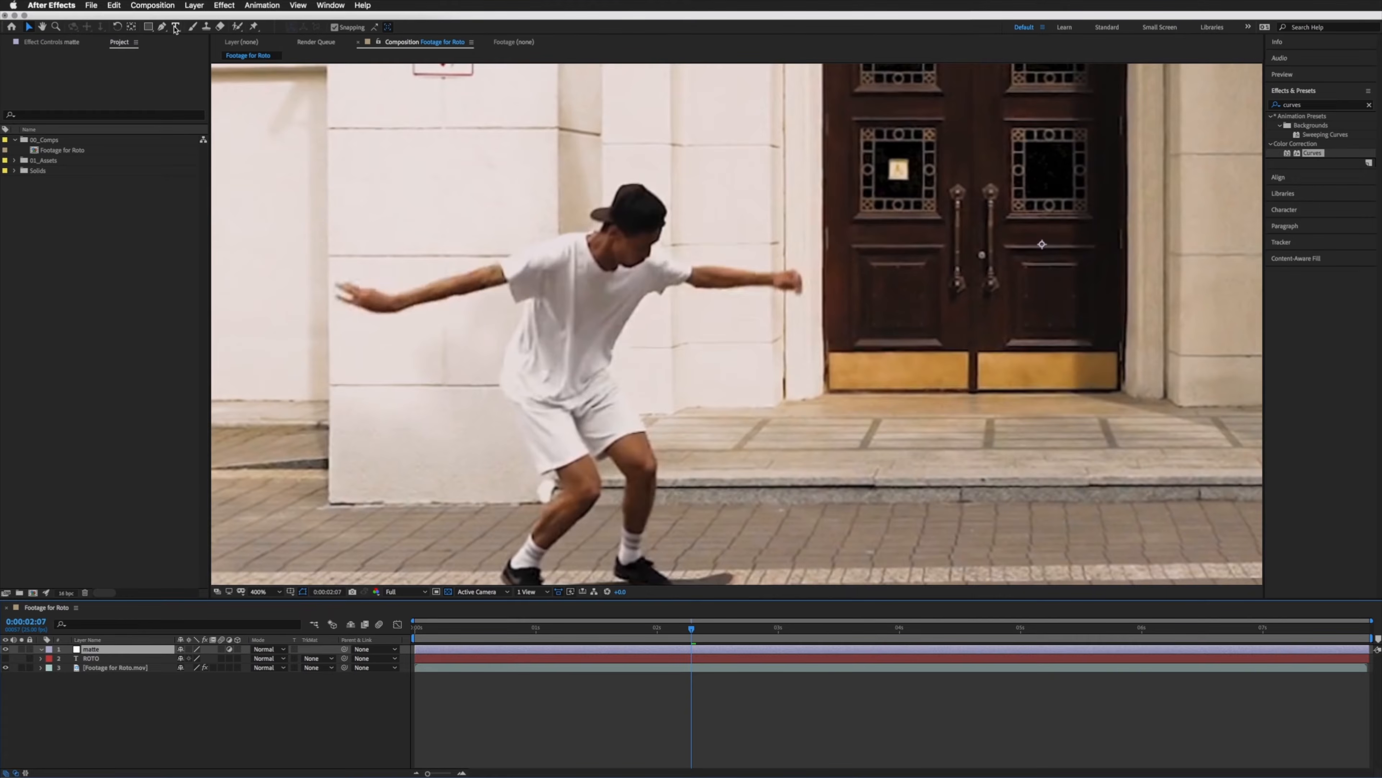
Step: With the Pen tool active, briefly show the ROTO text to check its overlap with the skateboarder, and go to 0:00:02:10
left_click(162, 27)
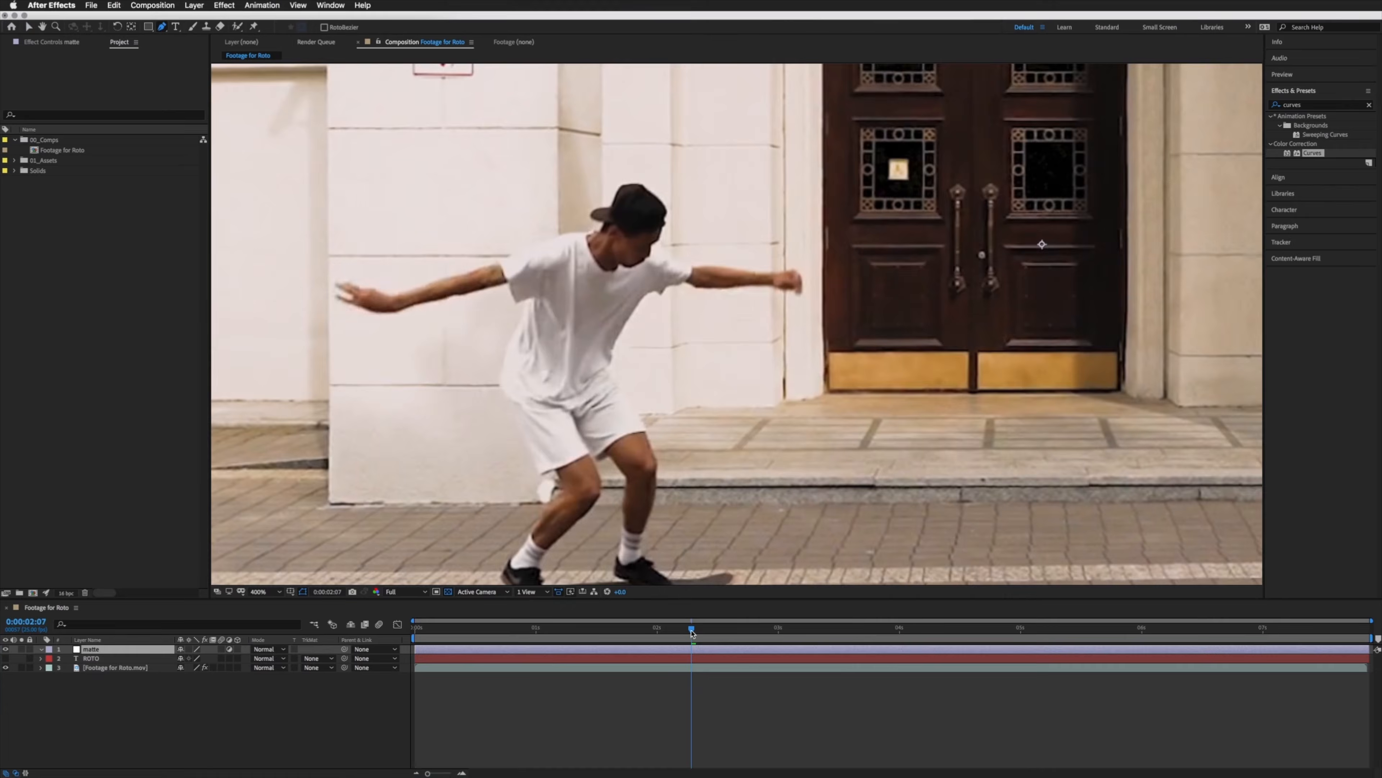
left_click_drag(692, 631, 711, 632)
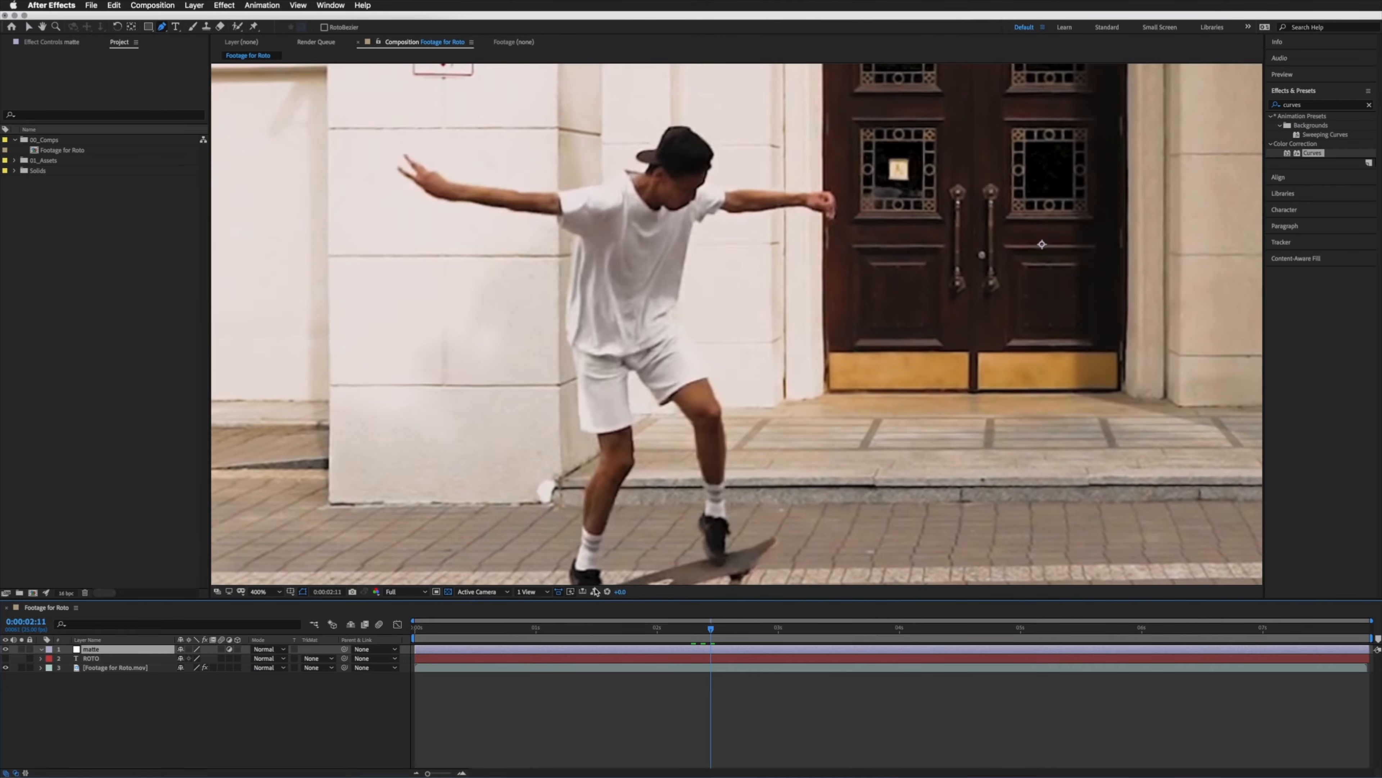
left_click(6, 657)
mouse_move(710, 627)
left_mouse_down()
mouse_move(602, 622)
mouse_move(720, 623)
left_mouse_up()
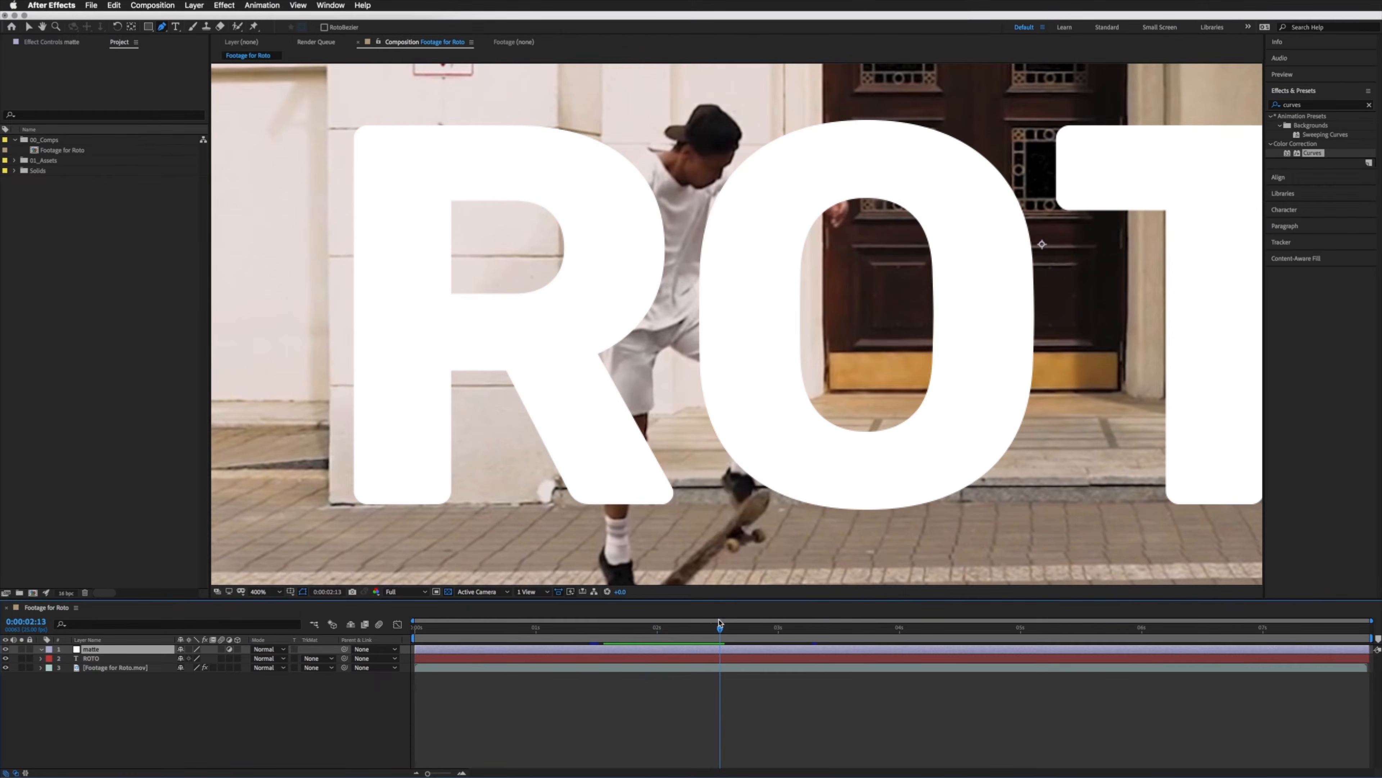
left_click(5, 658)
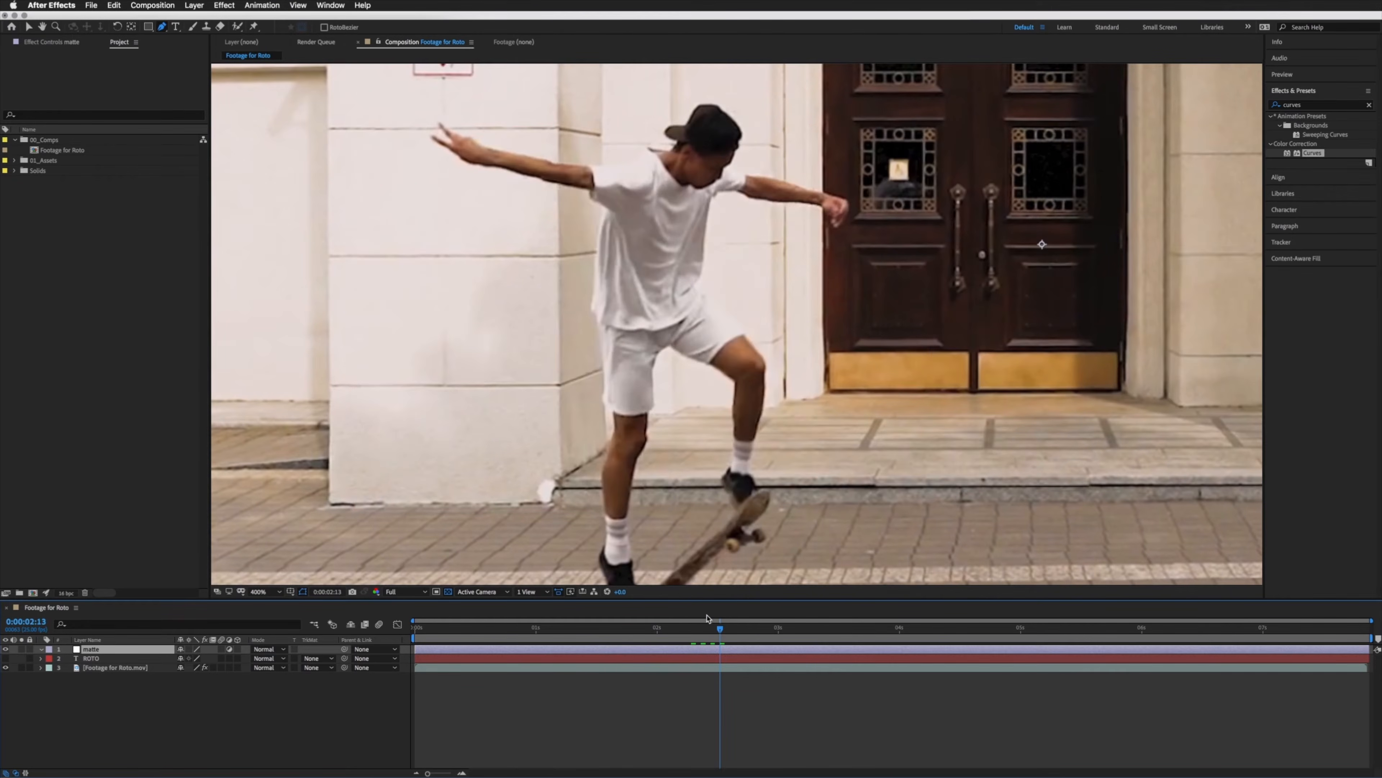
mouse_move(720, 631)
left_mouse_down()
mouse_move(672, 631)
mouse_move(744, 639)
mouse_move(623, 639)
mouse_move(725, 646)
mouse_move(673, 640)
mouse_move(707, 643)
left_mouse_up()
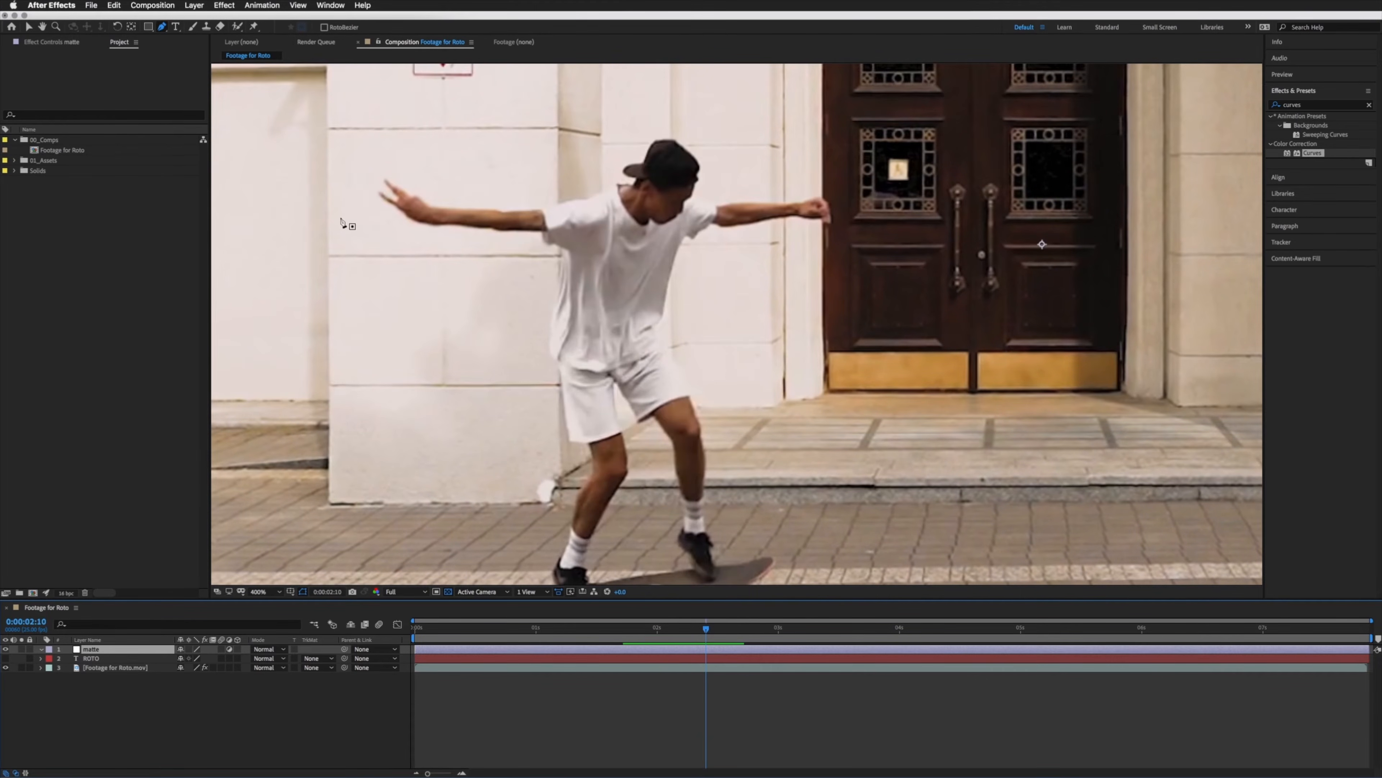
Step: Start a new mask on the matte layer, tracing the upper edge of the outstretched back arm from sleeve to wrist
left_click(107, 650)
key("period")
key("period")
key("space")
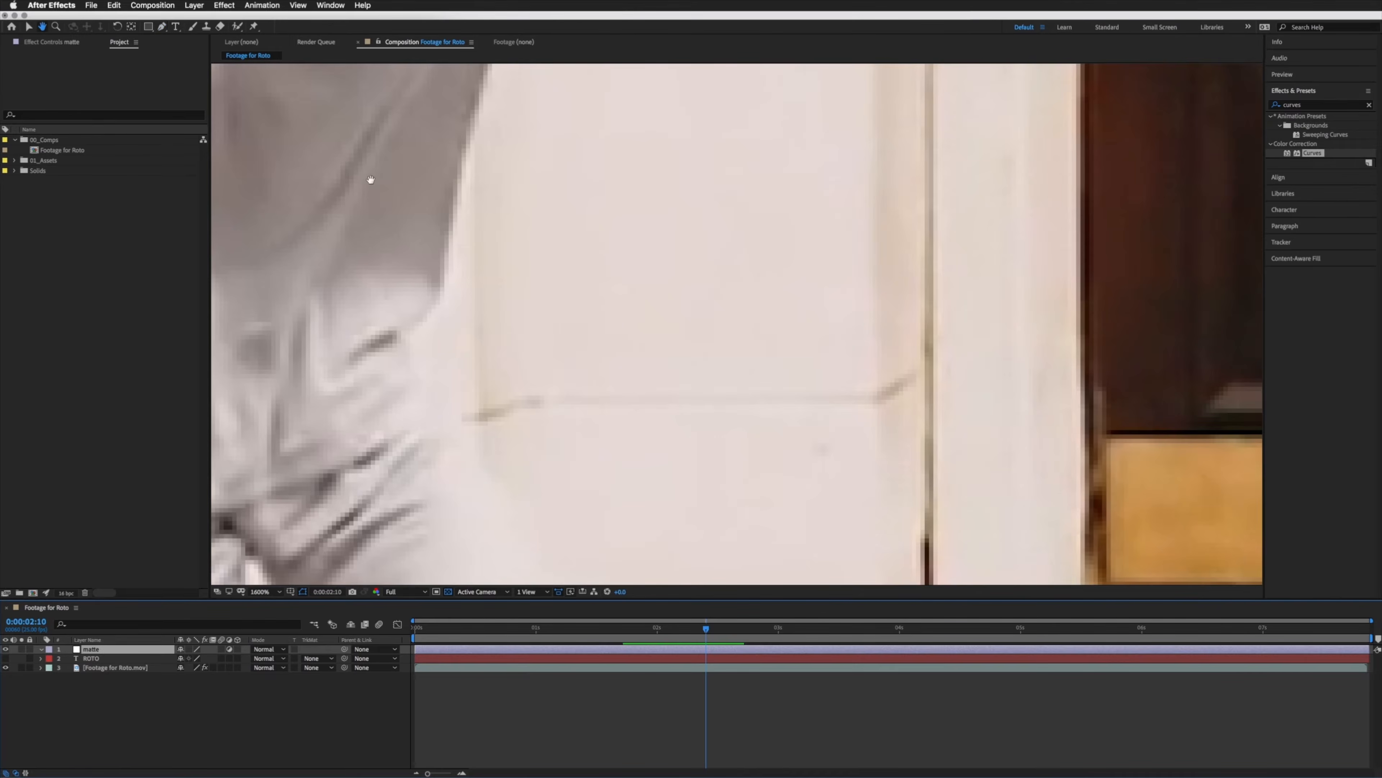
left_click_drag(370, 179, 977, 396)
left_click_drag(509, 185, 944, 373)
left_click_drag(997, 273, 980, 275)
left_click_drag(834, 278, 817, 277)
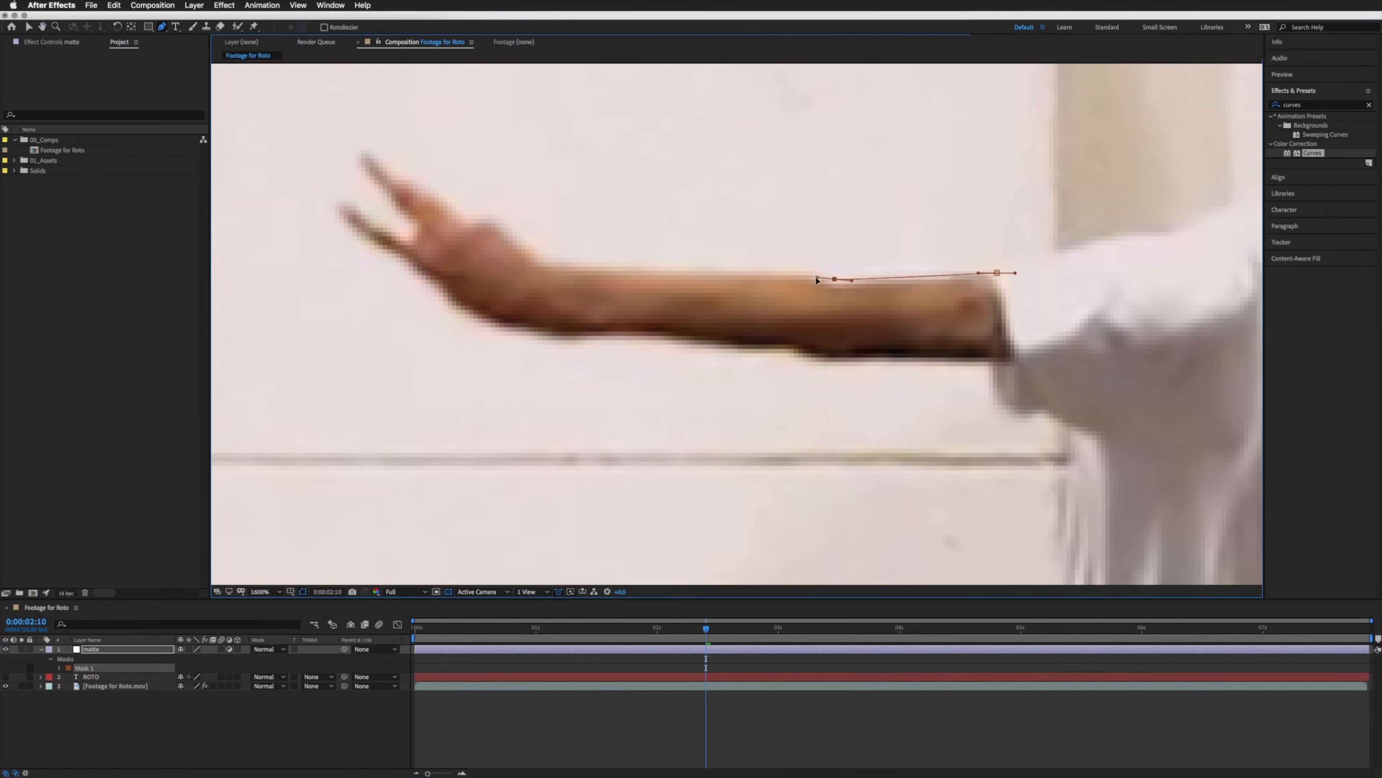
left_click(694, 267)
left_click_drag(679, 267, 648, 270)
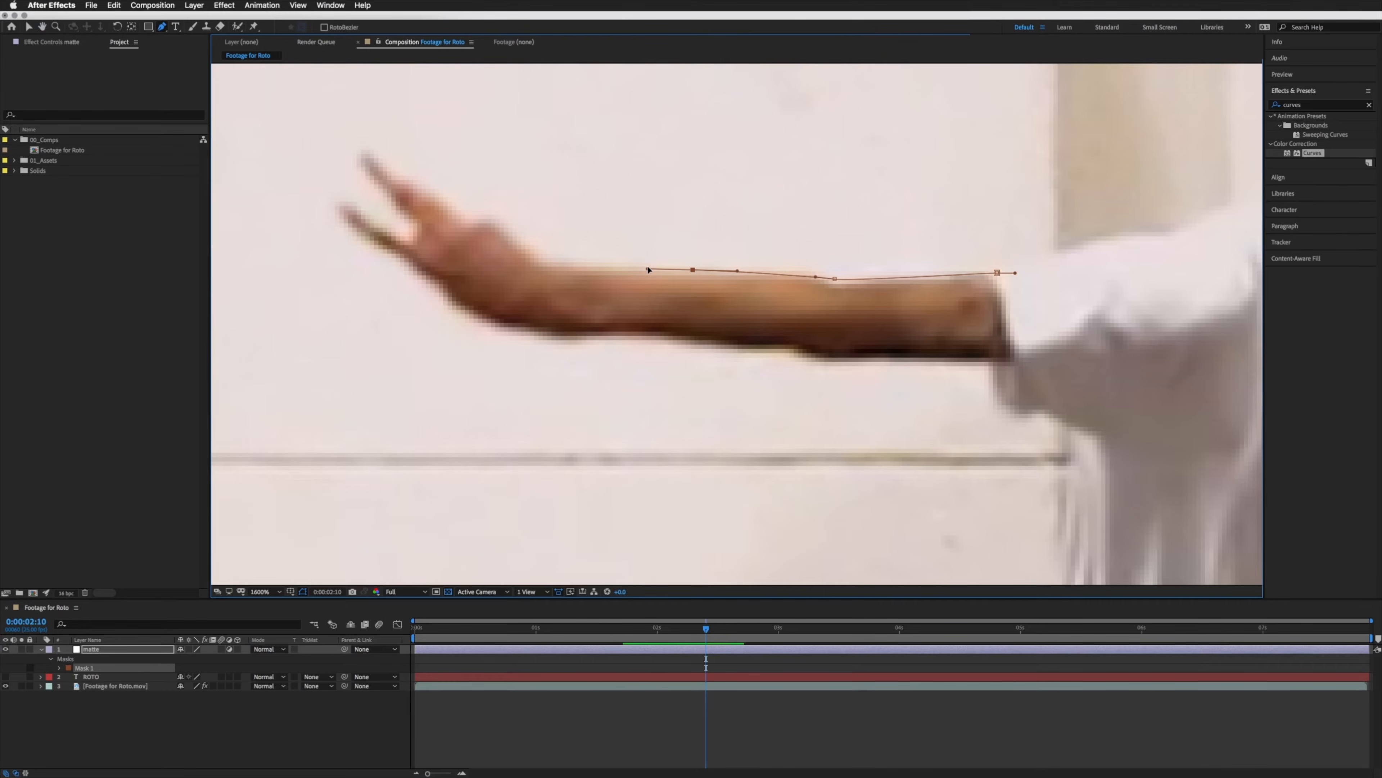
left_click_drag(546, 262, 492, 270)
Step: Change the new mask's color to magenta
left_click(68, 669)
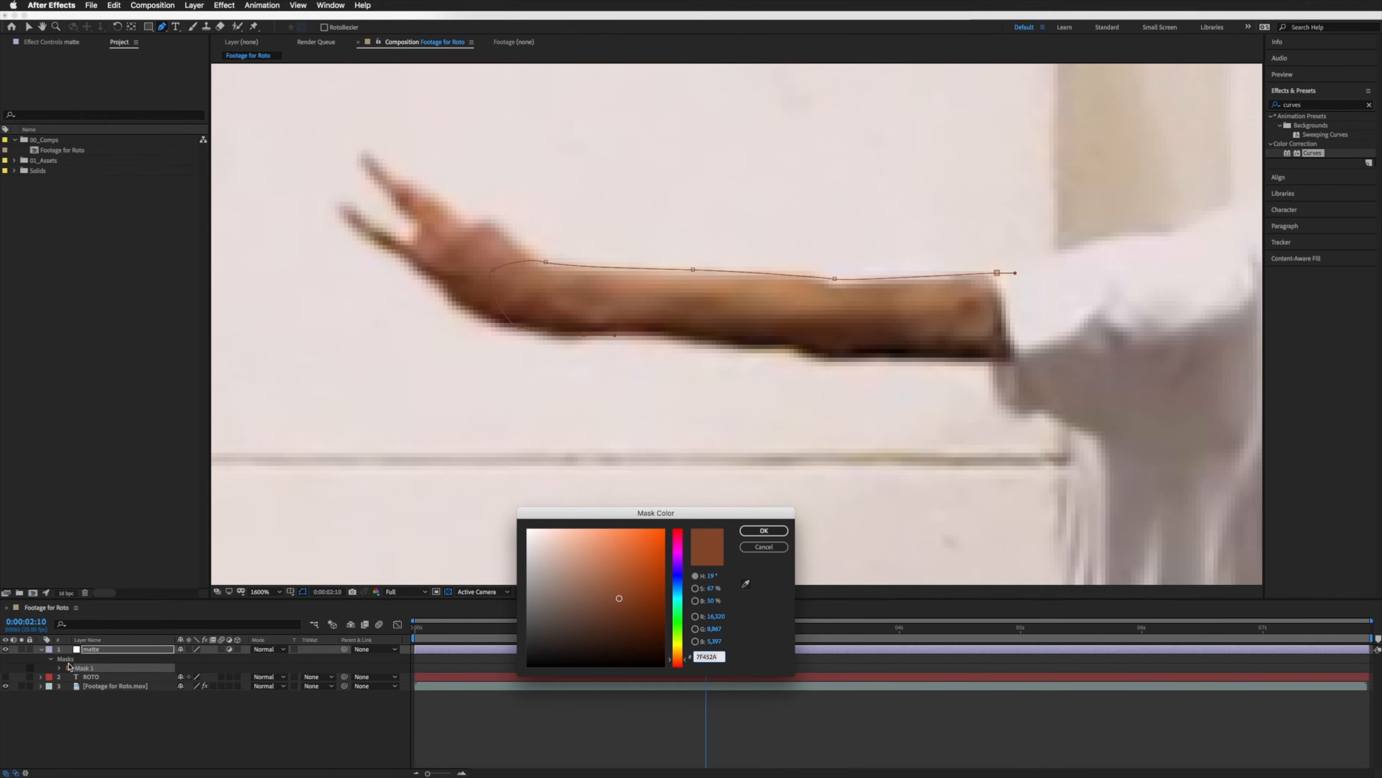
left_click_drag(678, 562, 678, 549)
left_click_drag(659, 548, 668, 534)
left_click(764, 533)
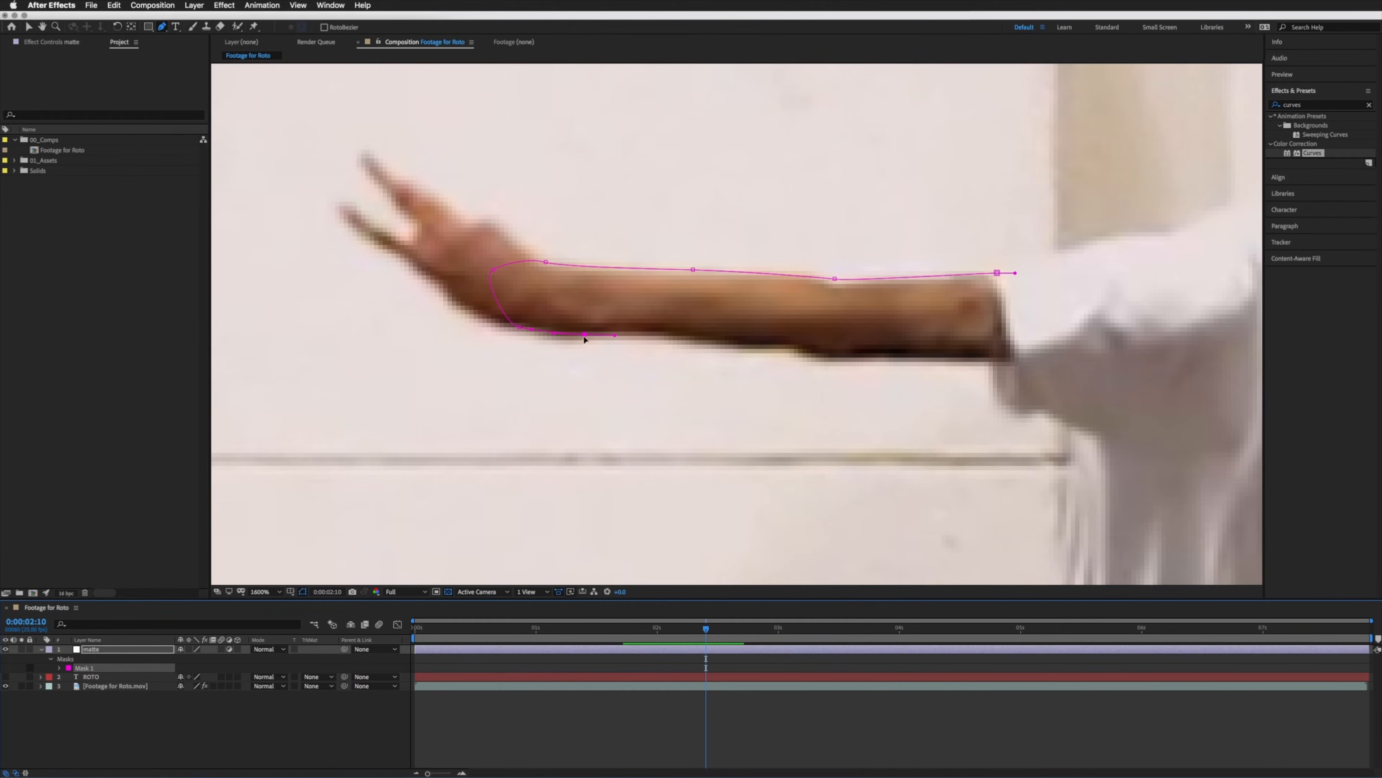
Step: Trace the forearm's lower edge and close the mask path inside the shirt sleeve
left_click_drag(677, 339, 847, 360)
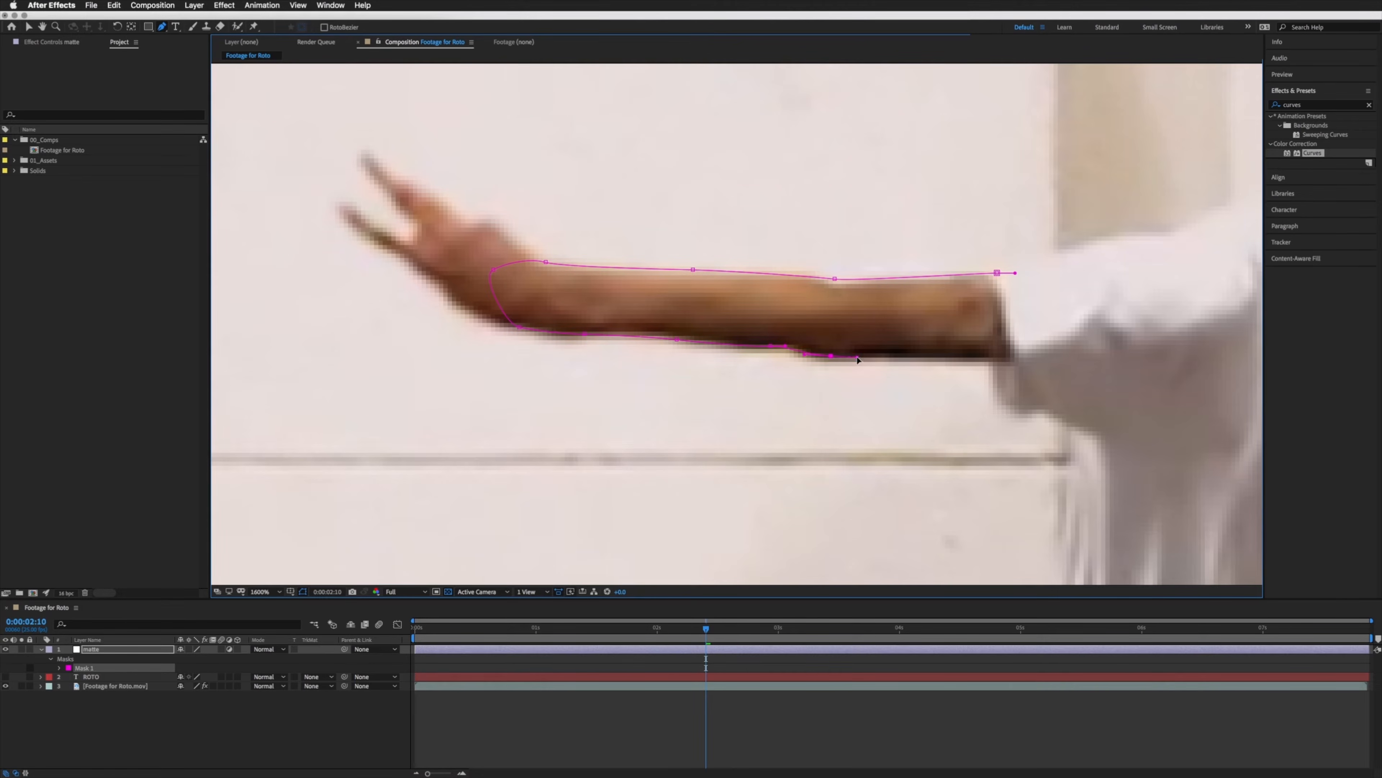
left_click_drag(943, 357, 952, 358)
left_click_drag(1089, 361, 1134, 361)
left_click_drag(1182, 308, 1178, 285)
left_click(997, 273)
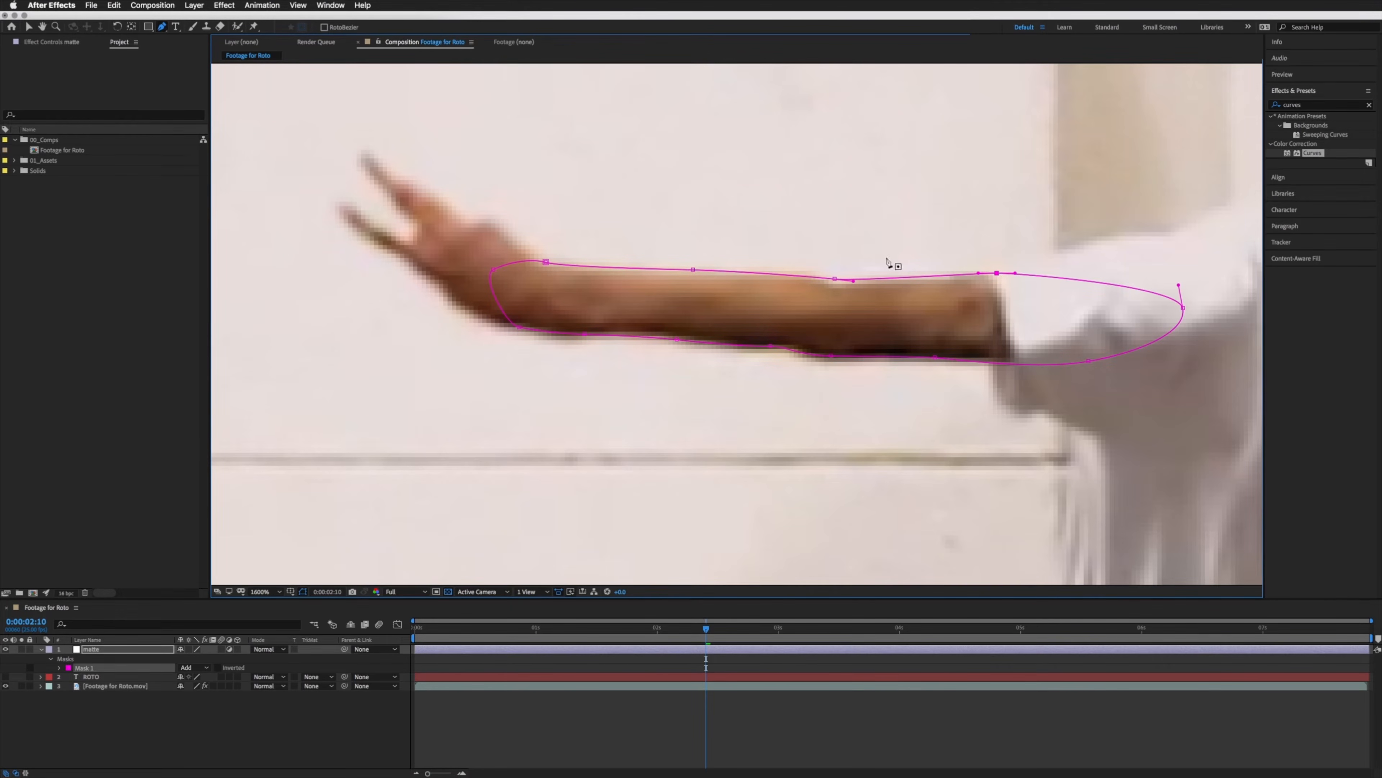
Step: Refine the forearm mask's points and handles along the arm's upper and lower edges and at the wrist
key("v")
left_click_drag(999, 274, 1004, 277)
left_click(834, 284)
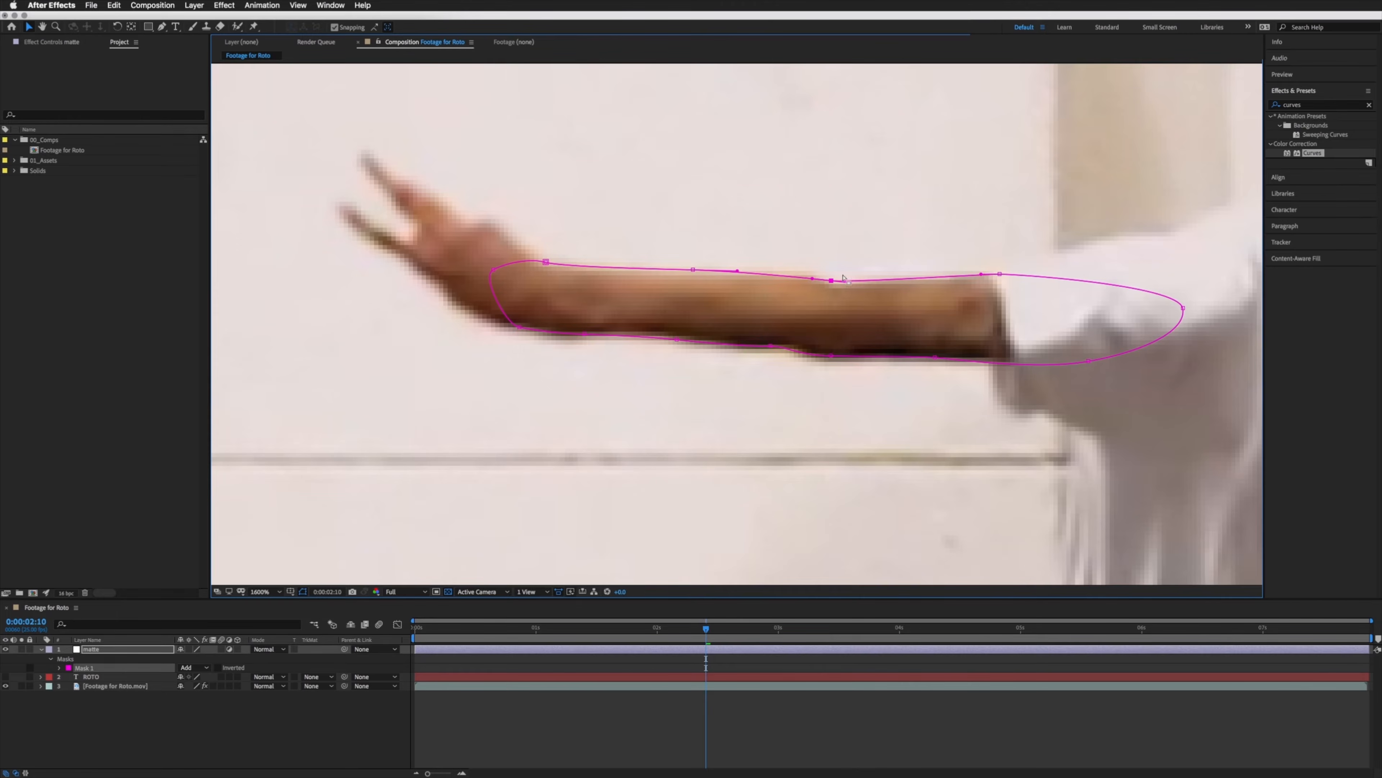
left_click_drag(811, 280, 808, 272)
left_click(691, 271)
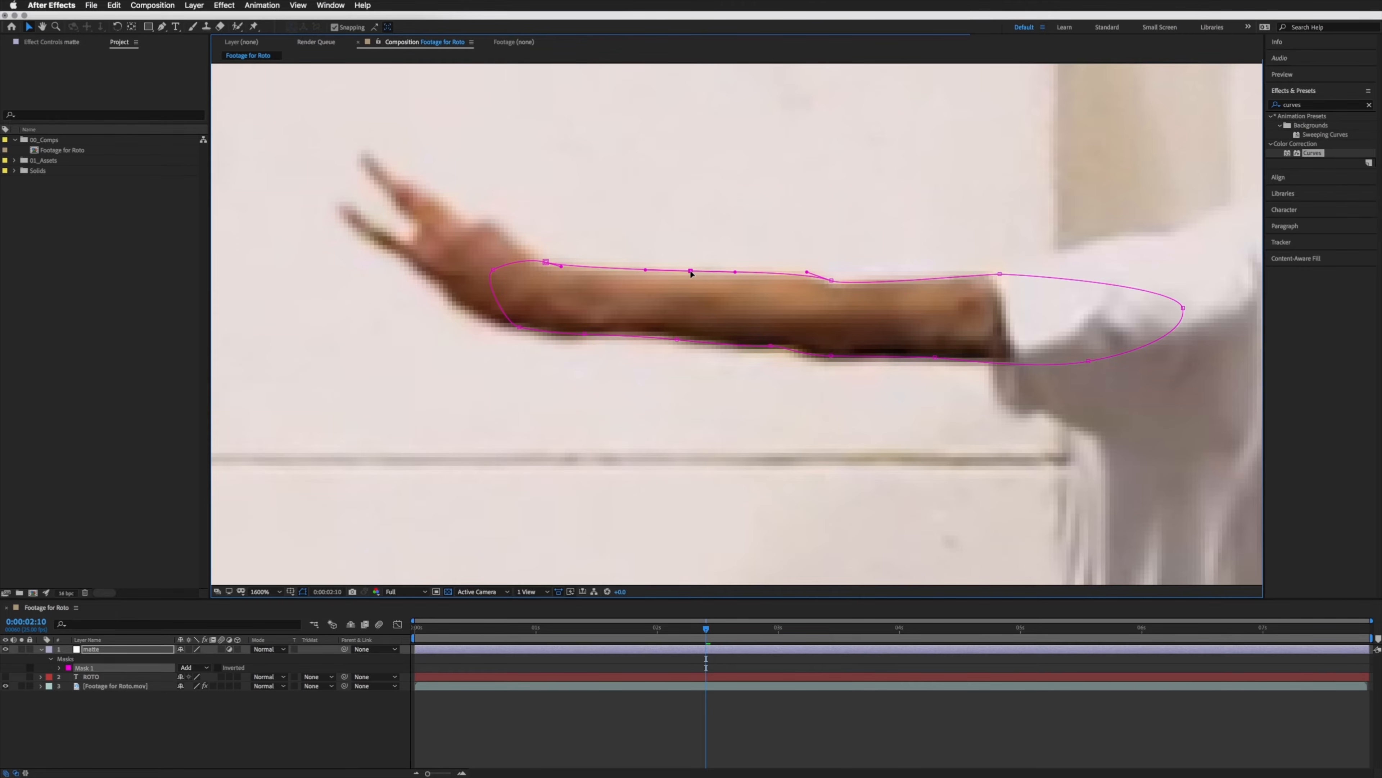
left_click_drag(583, 334, 495, 323)
left_click(581, 332)
left_click_drag(831, 356, 843, 357)
left_click_drag(1089, 361, 1103, 357)
left_click_drag(935, 359, 935, 359)
Step: Set a Mask Path keyframe for the forearm mask at 0:00:02:10 and preview the arm at 0:00:02:12
left_click(59, 667)
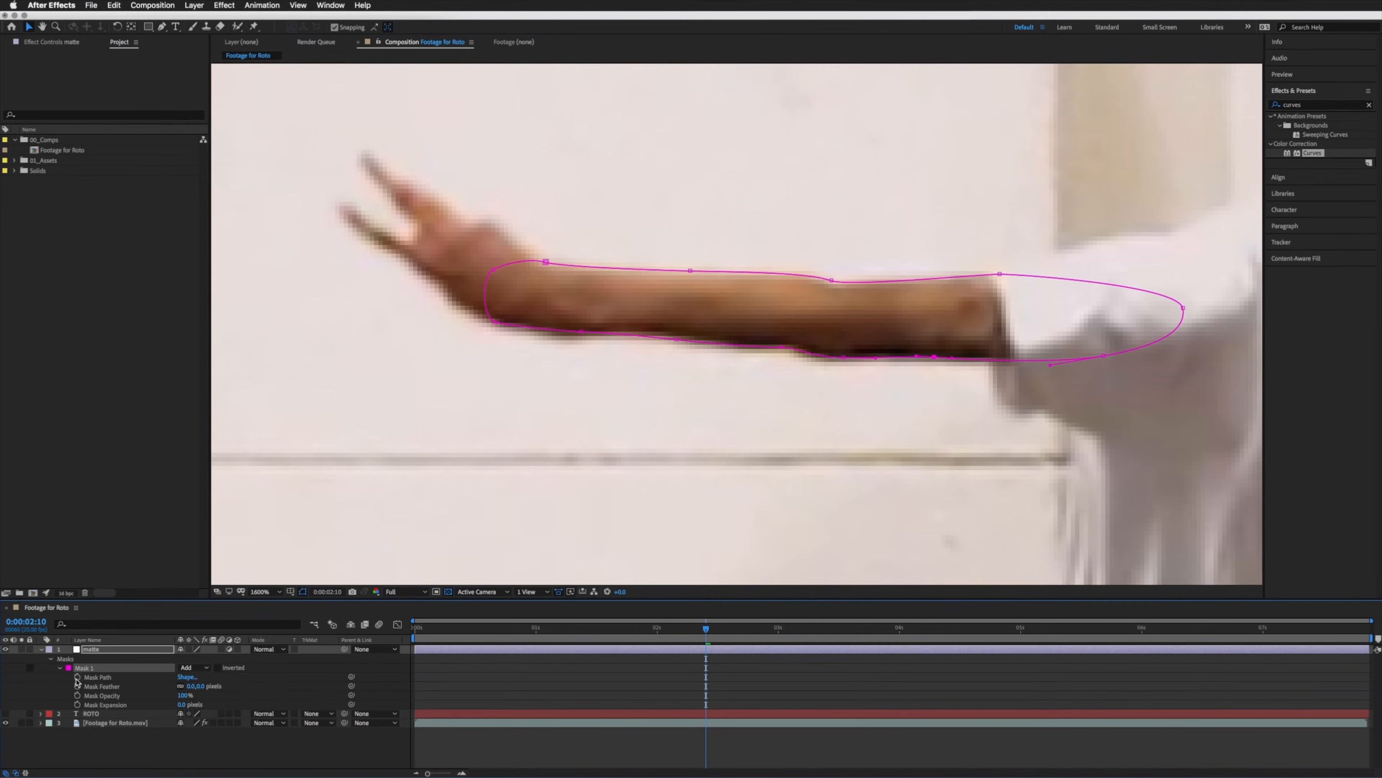
left_click(78, 677)
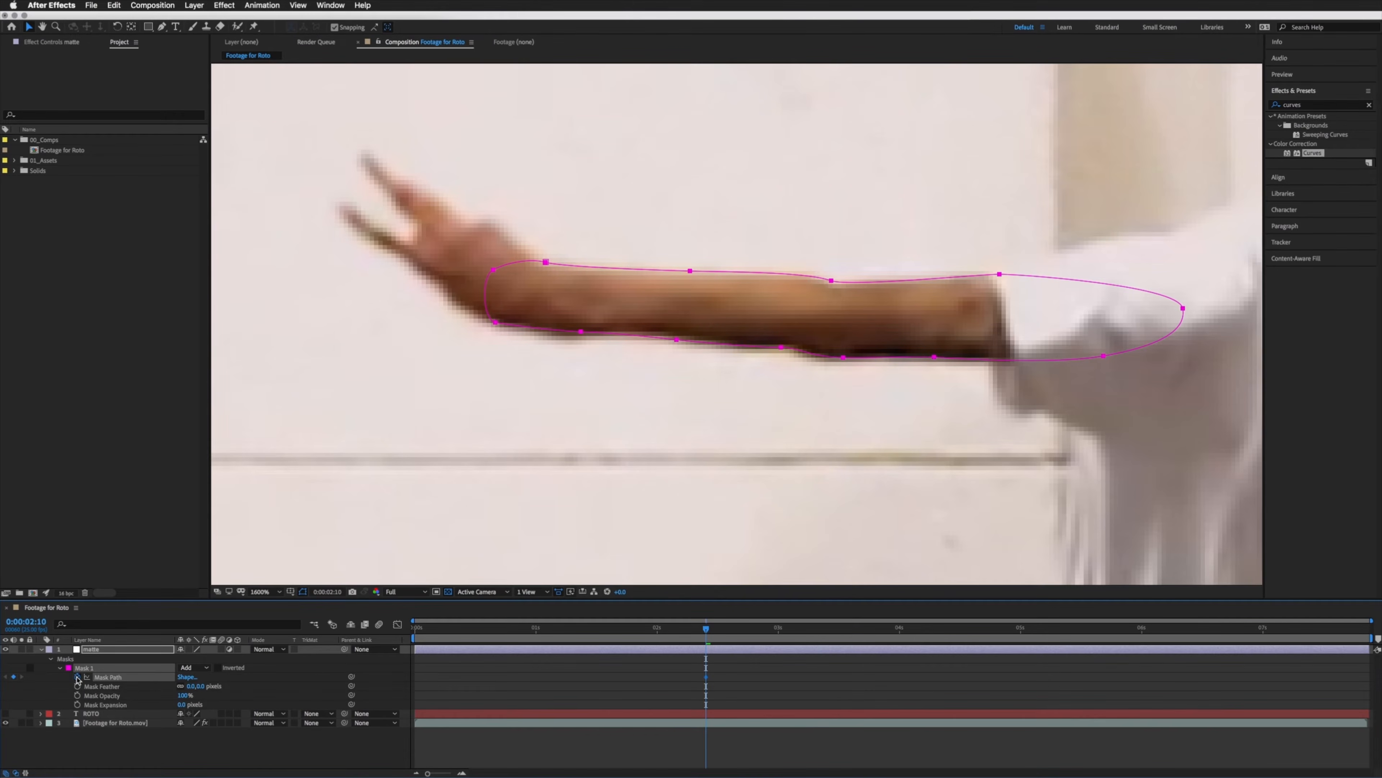
key("Page_Down")
key("Page_Down")
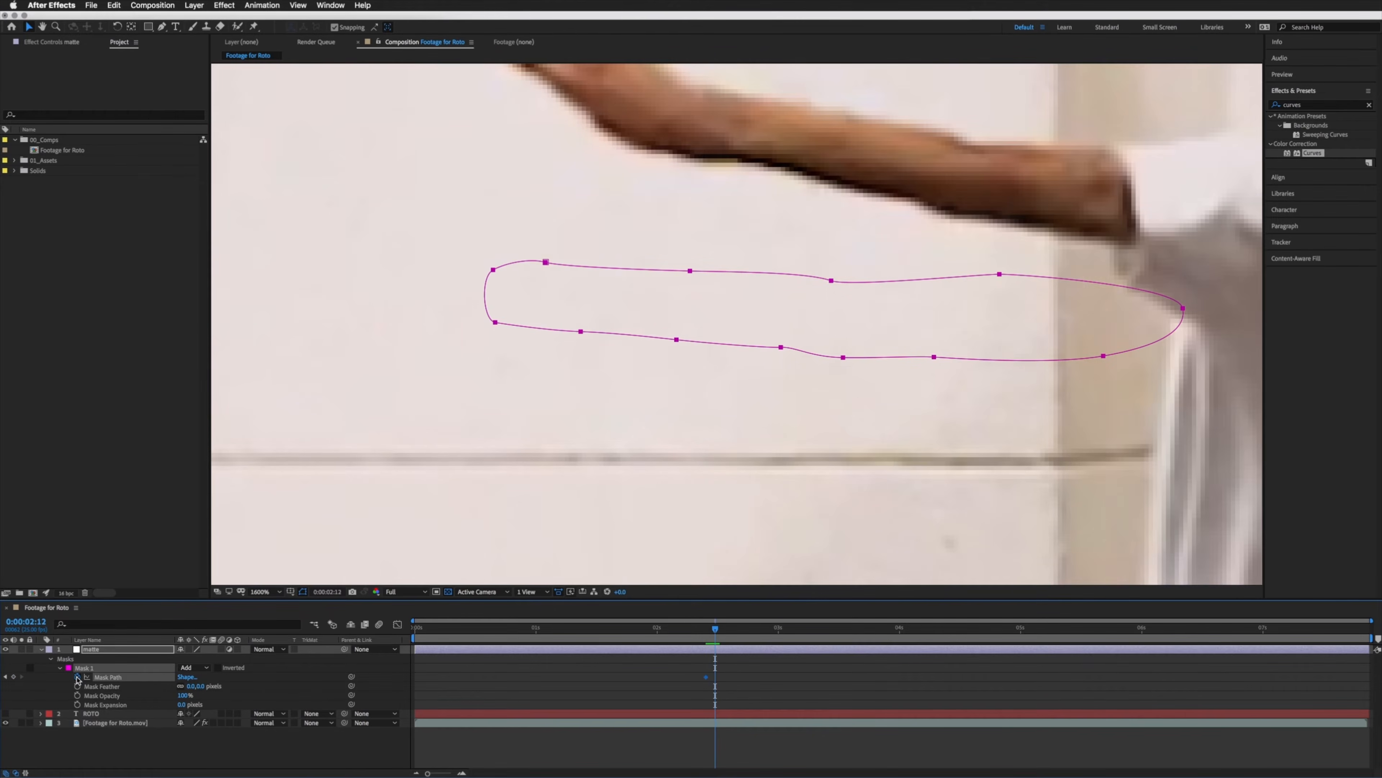
key("Page_Up")
key("Page_Up")
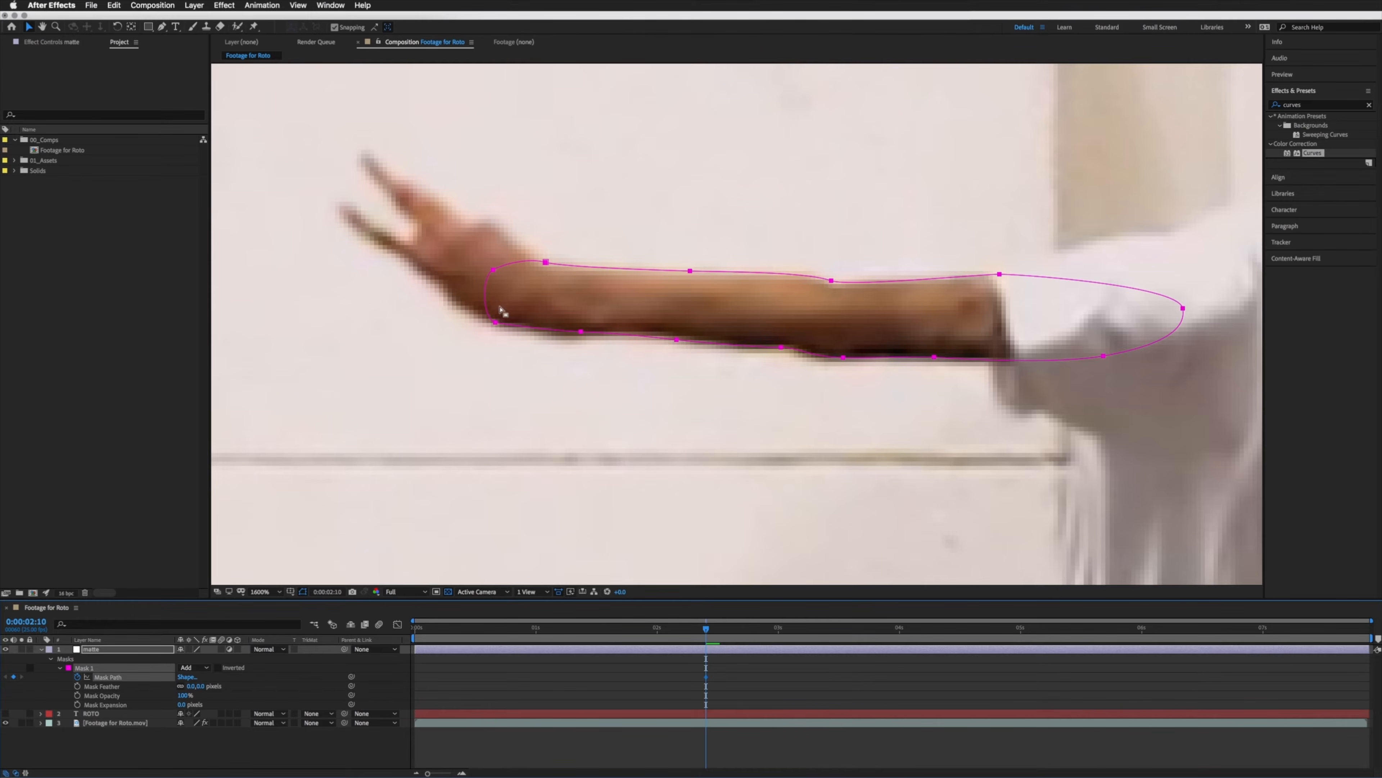
left_click_drag(693, 673, 714, 689)
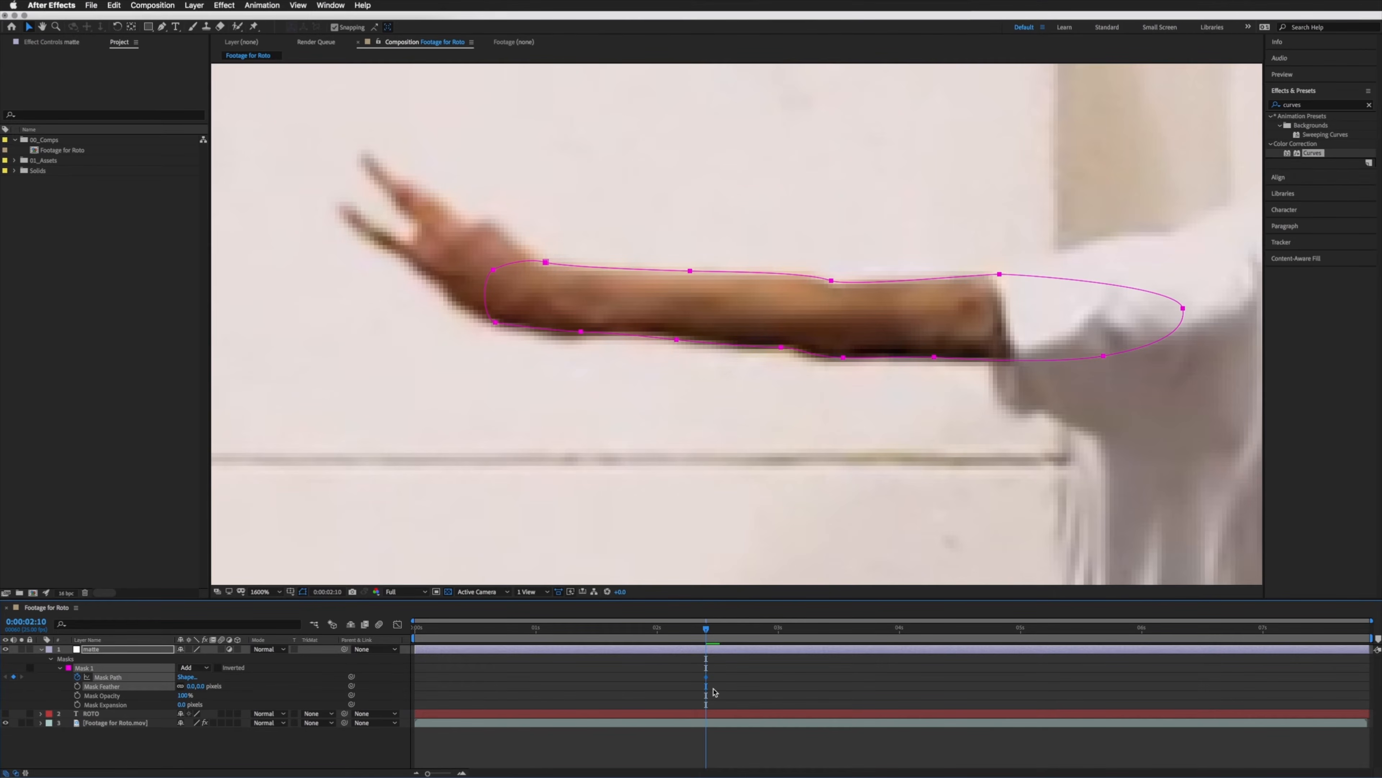
Step: Step between 0:00:02:10 and 0:00:02:08 to examine how the back arm moves, ending at 0:00:02:08
key("Page_Up")
key("Page_Up")
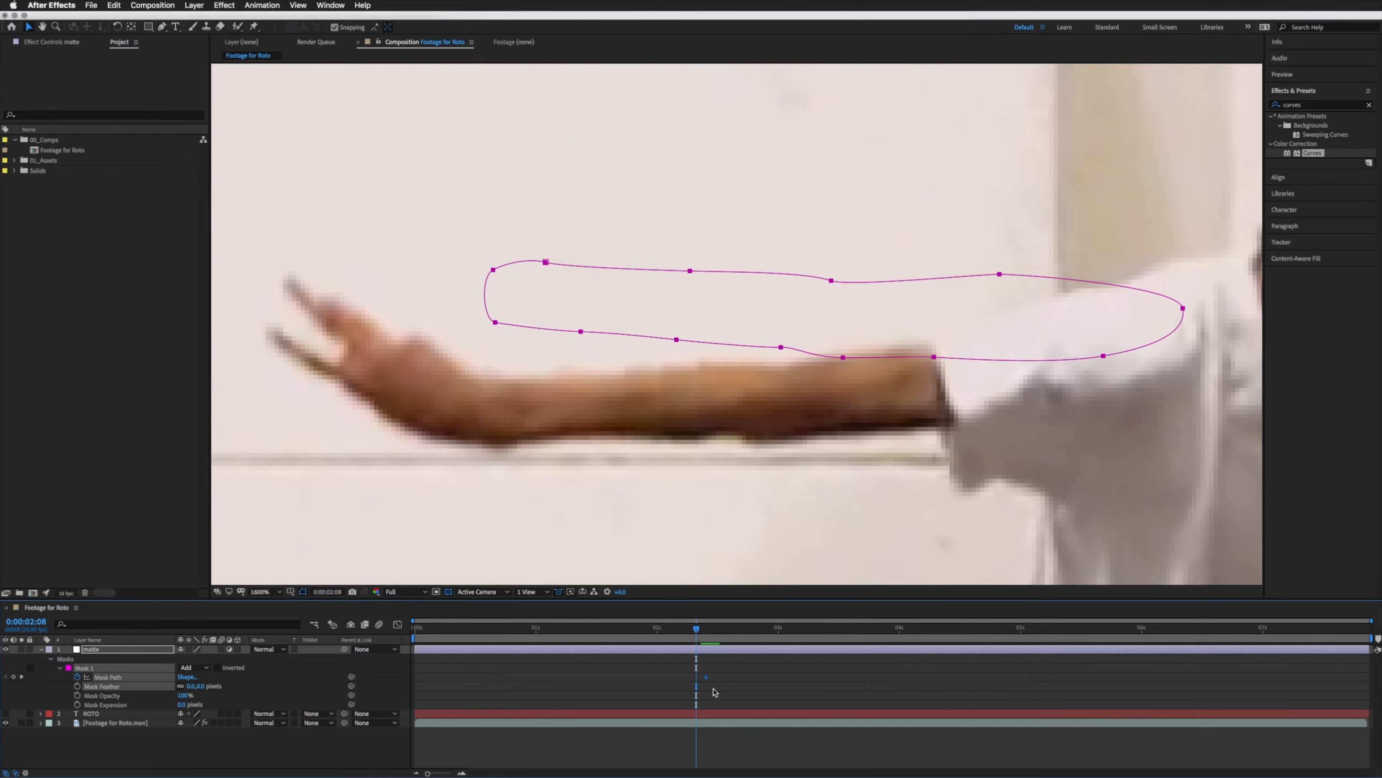
key("comma")
key("comma")
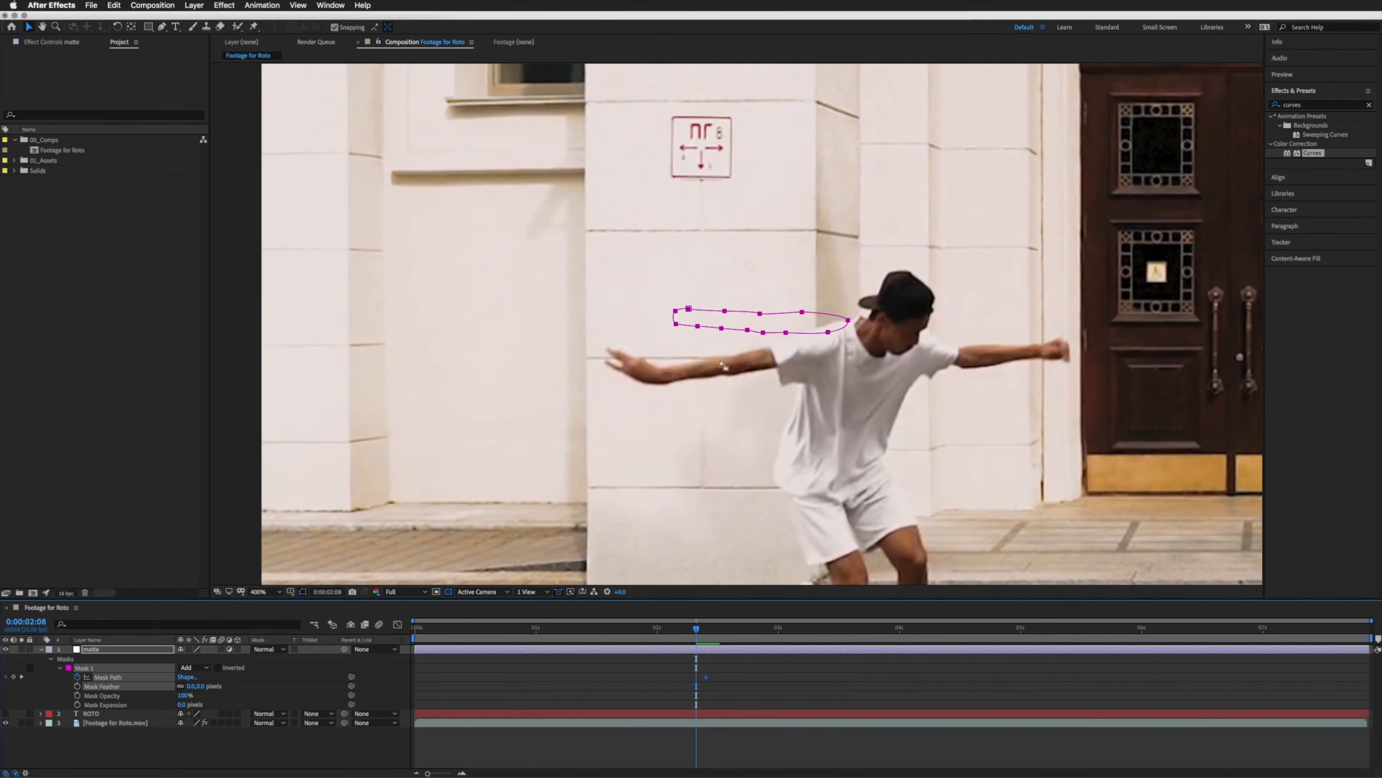
mouse_move(697, 629)
left_mouse_down()
mouse_move(634, 628)
mouse_move(702, 635)
left_mouse_up()
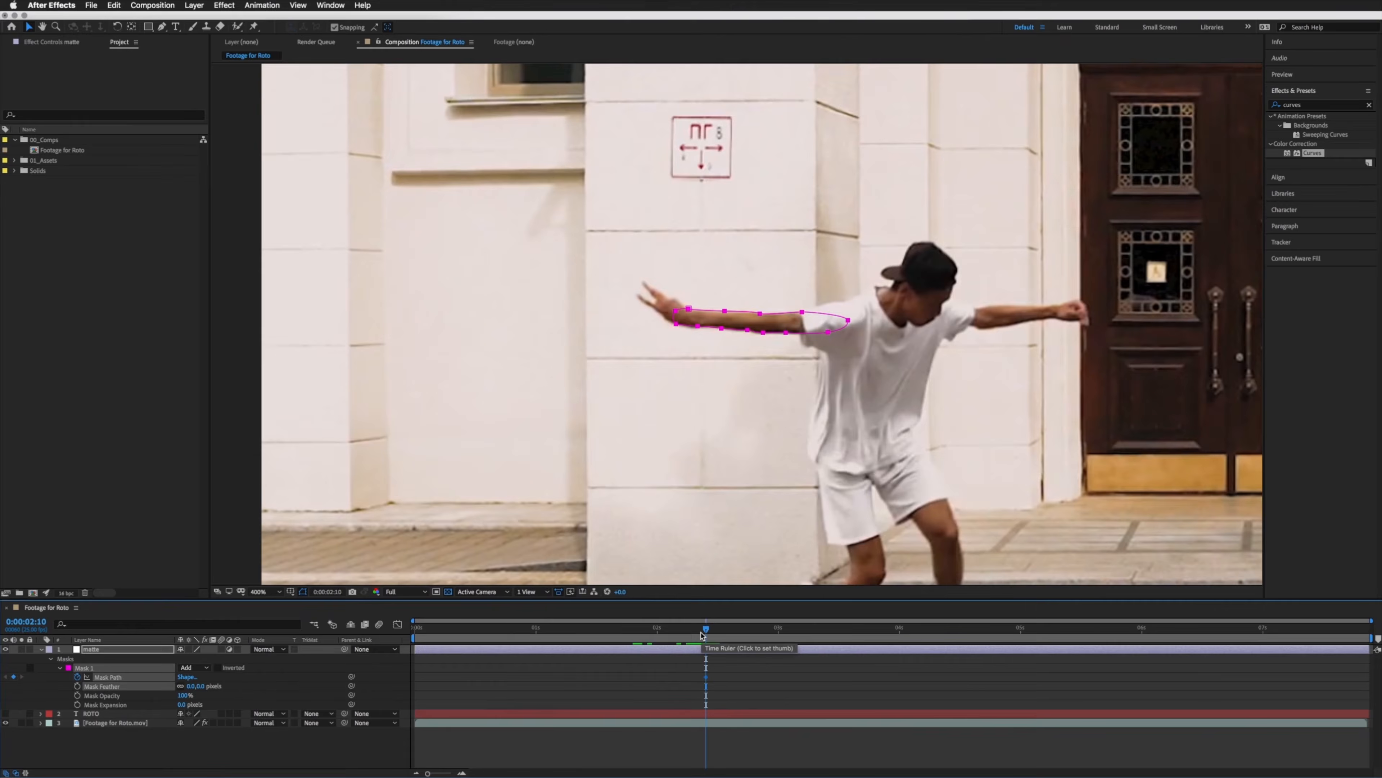
key("Page_Up")
key("Page_Up")
key("Page_Down")
key("Page_Down")
key("Page_Up")
key("Page_Up")
key("period")
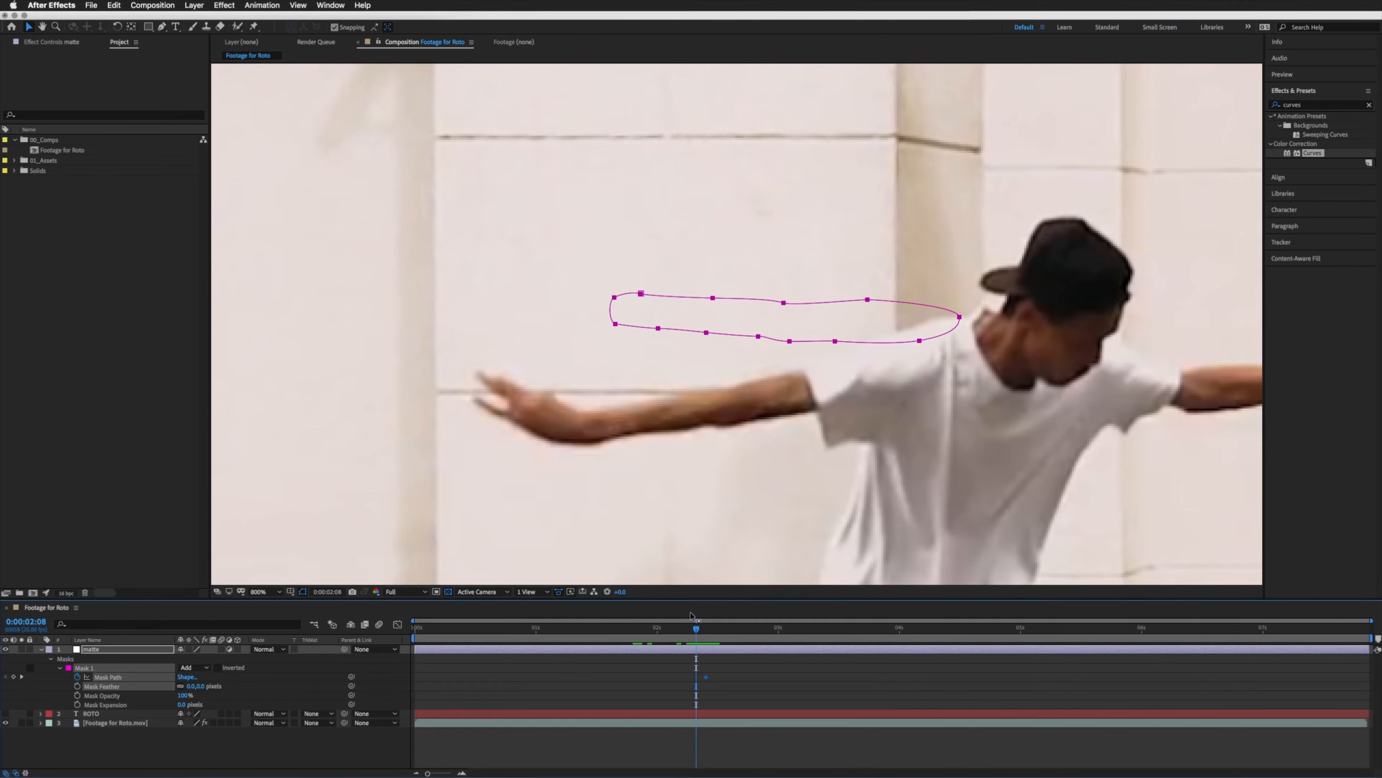
Step: At 0:00:02:08, move and rotate the whole forearm mask to line up with the back arm
double_click(640, 294)
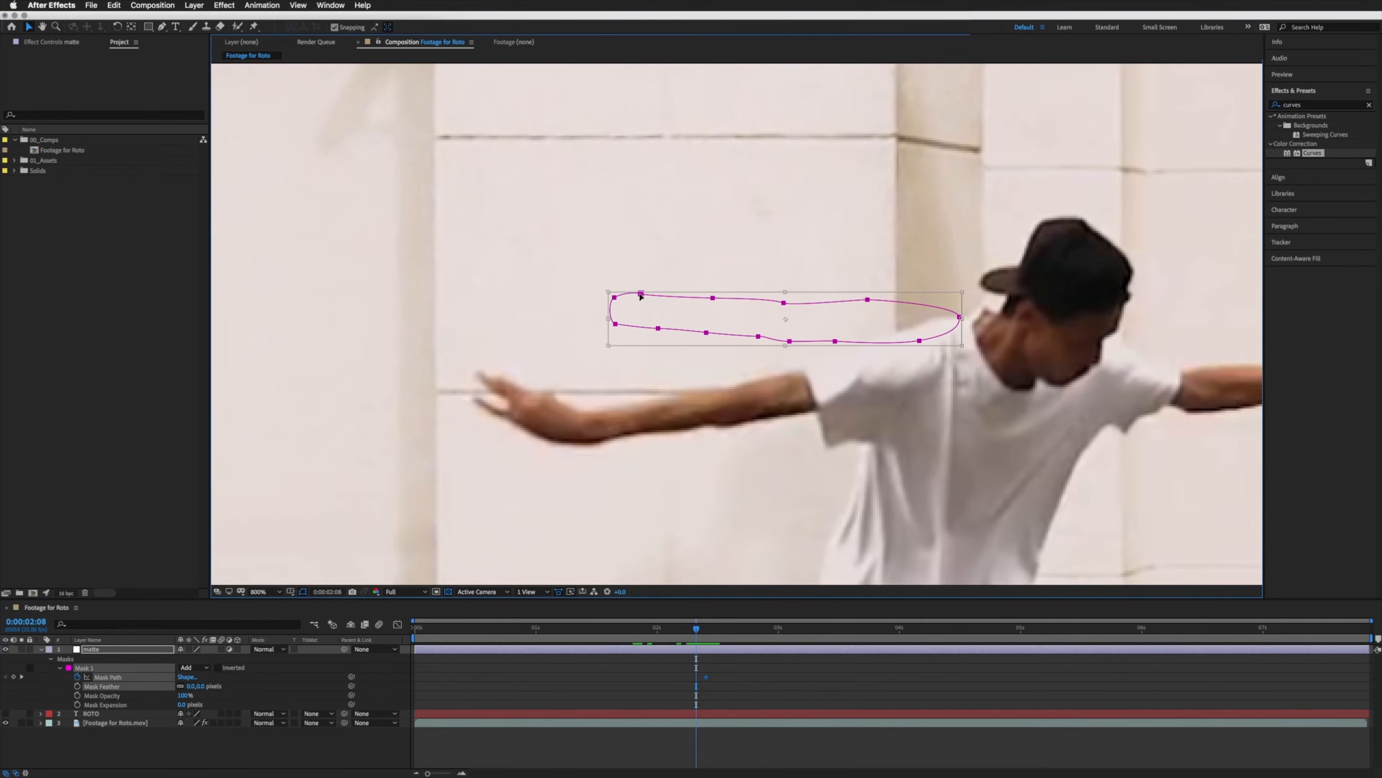
left_click_drag(648, 274, 606, 294)
left_click_drag(852, 311, 801, 380)
left_click_drag(789, 333, 790, 327)
key("Return")
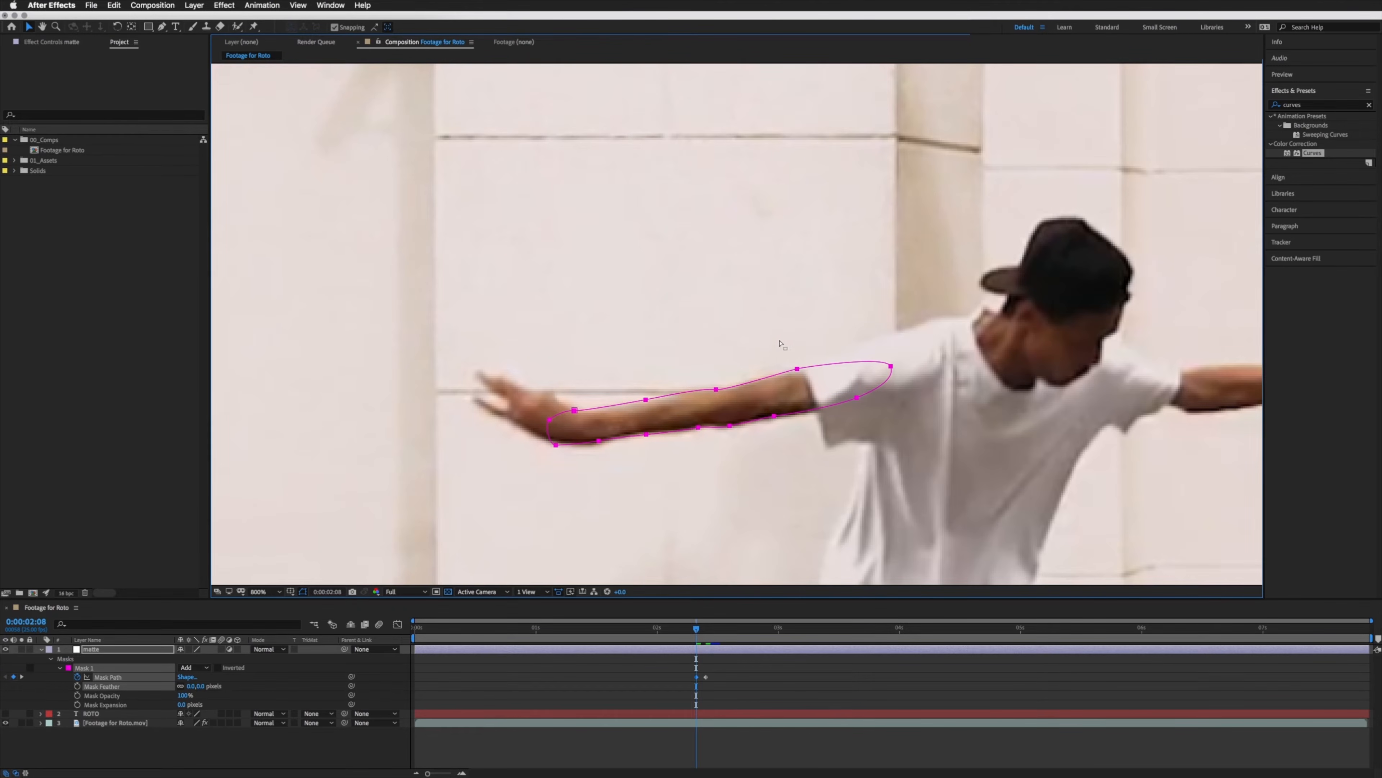
Step: Adjust individual mask points at 0:00:02:08 to fit the elbow, lower arm edge and wrist
left_click_drag(775, 346, 811, 383)
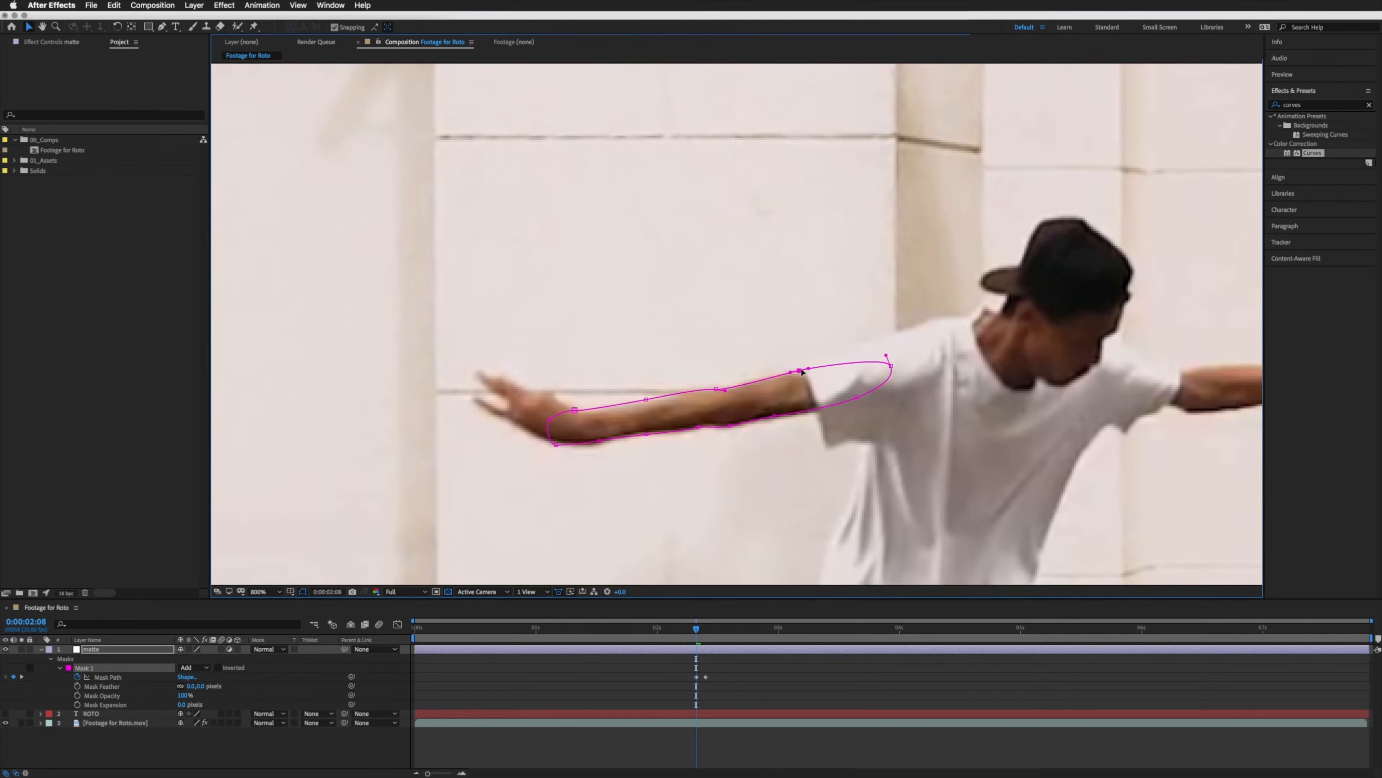
left_click(578, 413)
left_click(597, 442)
left_click(699, 427)
left_click_drag(733, 430, 742, 427)
left_click_drag(865, 401, 871, 400)
left_click_drag(558, 365, 645, 402)
left_click(598, 444)
left_click_drag(553, 448, 559, 446)
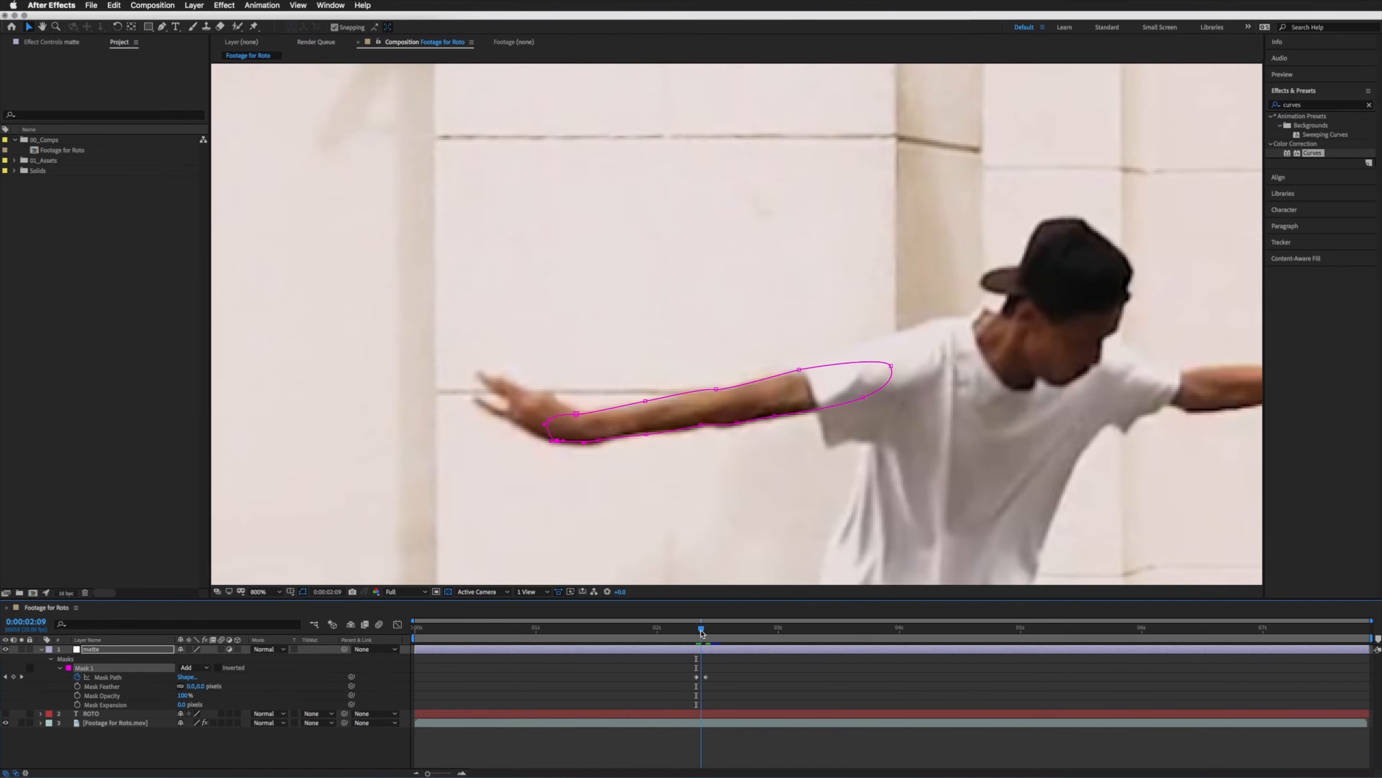
Step: Check the frames around 0:00:02:09 and nudge the mask's lower-edge point up to the forearm on that frame
left_click(703, 628)
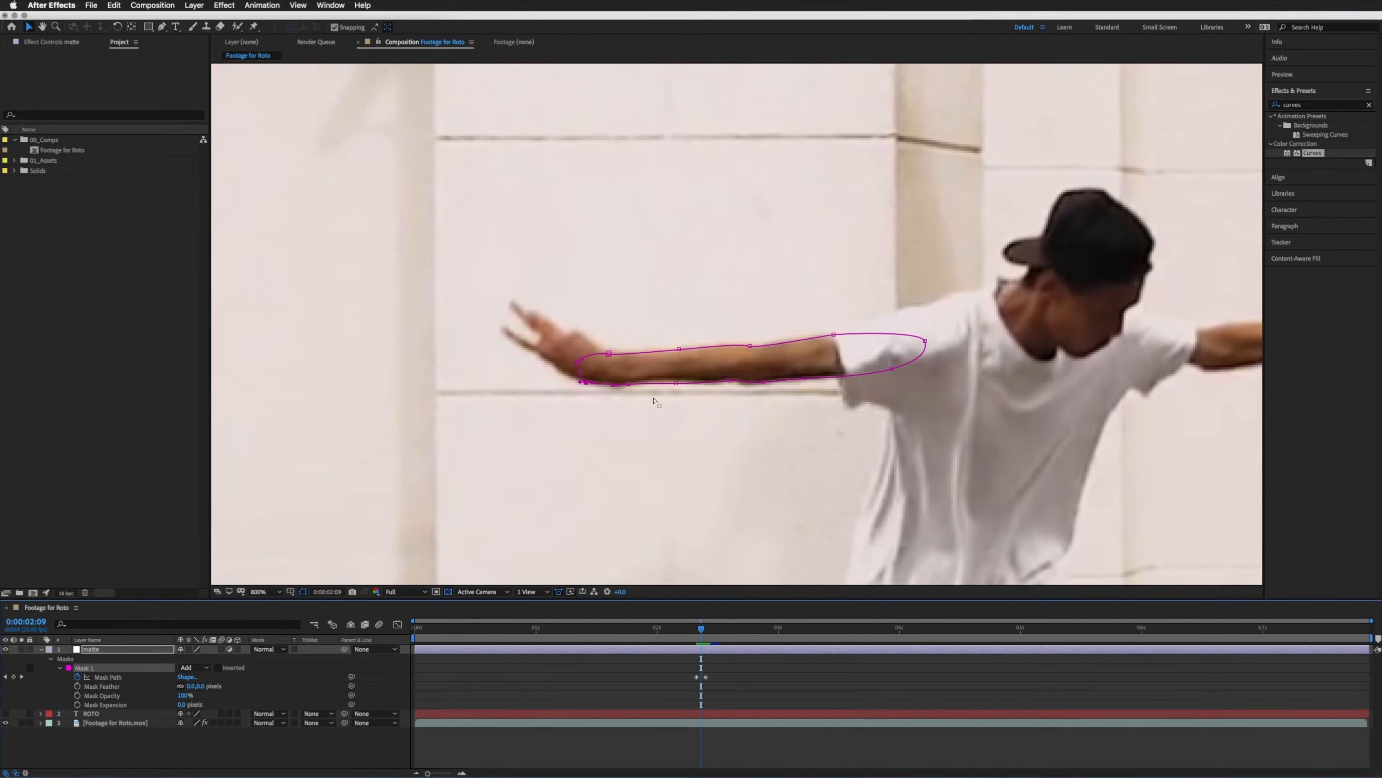
key("Page_Up")
key("Page_Down")
key("Page_Down")
key("Page_Up")
left_click_drag(676, 385, 675, 381)
Step: At 0:00:02:06, move and rotate the whole forearm mask down onto the back arm
key("Page_Up")
key("Page_Up")
key("Page_Down")
key("Page_Up")
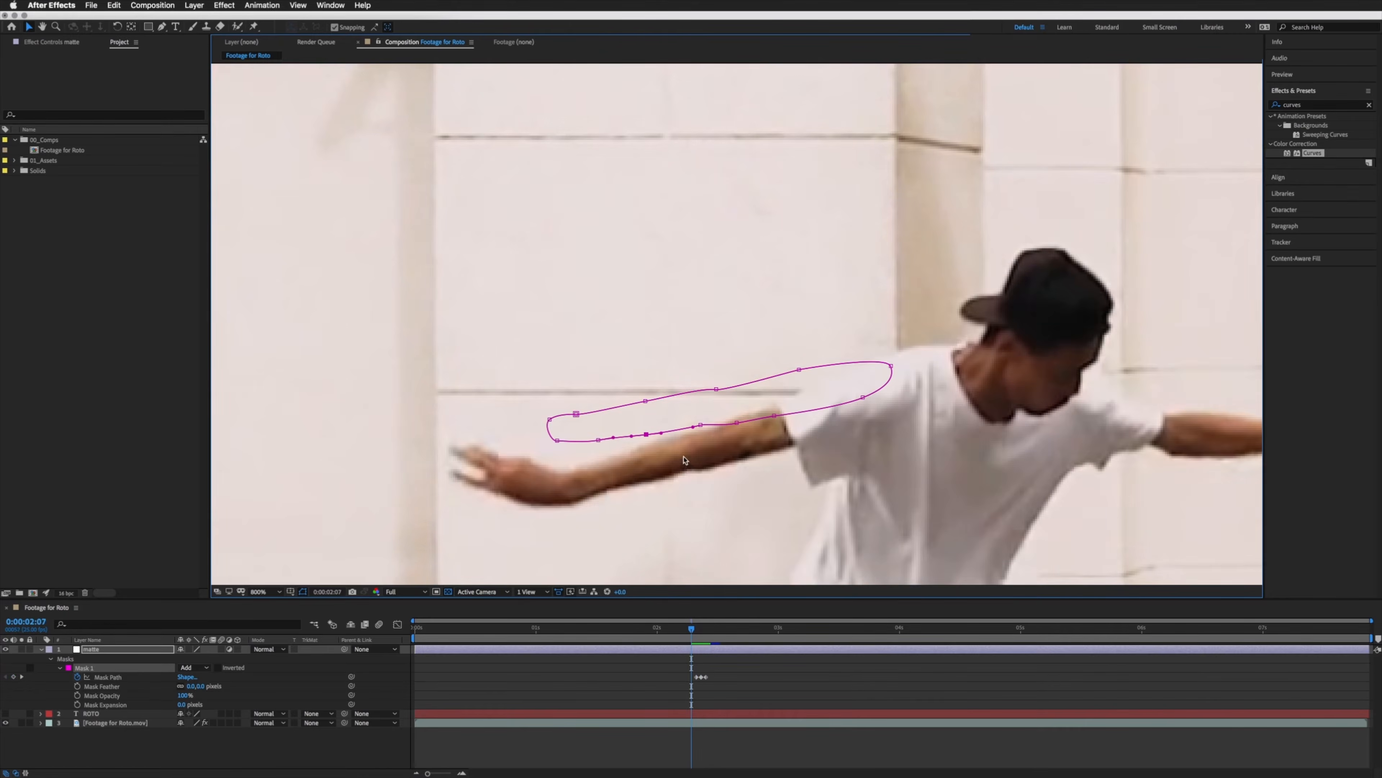
key("Page_Up")
left_click_drag(664, 472, 742, 331)
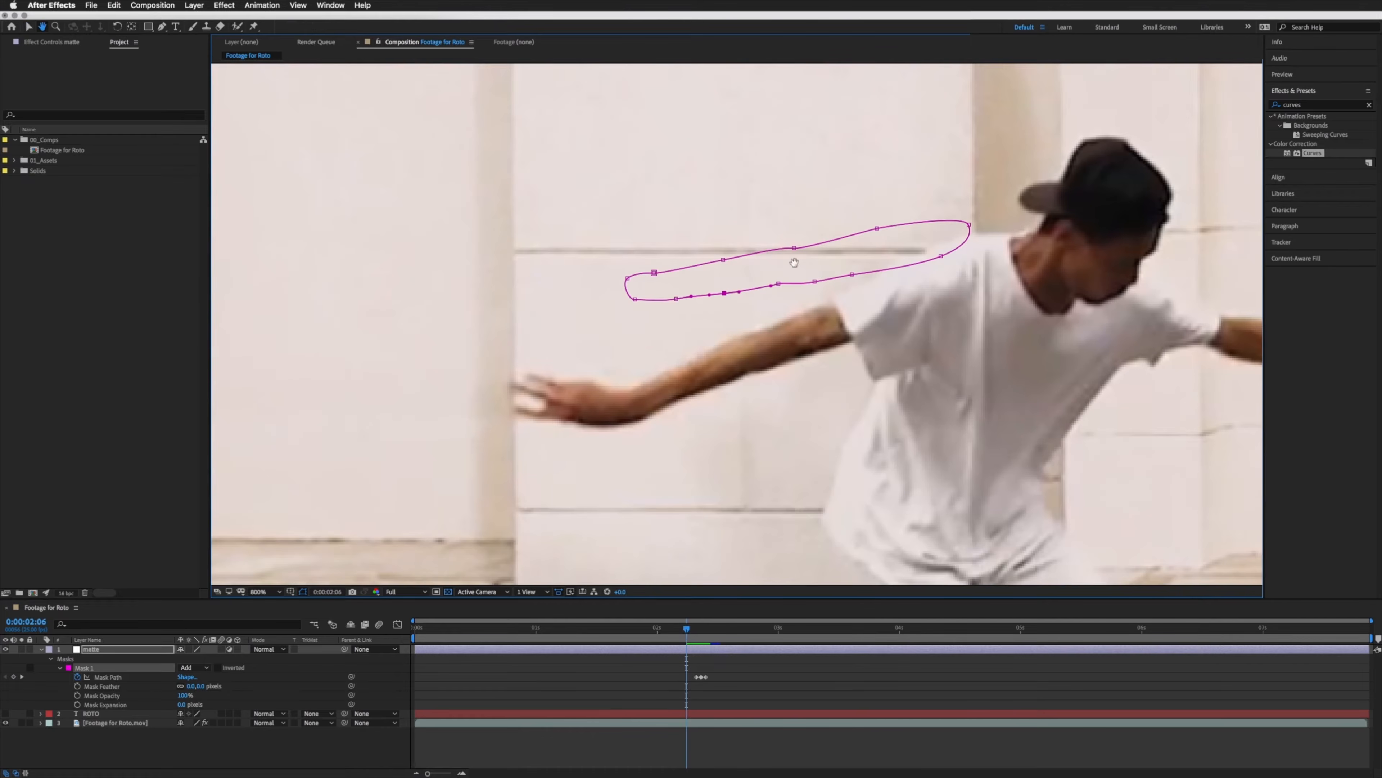
double_click(793, 250)
left_click_drag(890, 183, 880, 169)
left_click_drag(867, 234, 817, 328)
left_click_drag(840, 260, 830, 249)
left_click_drag(804, 320, 809, 313)
key("Return")
Step: Adjust the mask's shoulder, wrist and upper-edge points at 0:00:02:06 to fit the arm outline
left_click_drag(779, 209, 903, 323)
left_click(816, 352)
left_click(644, 419)
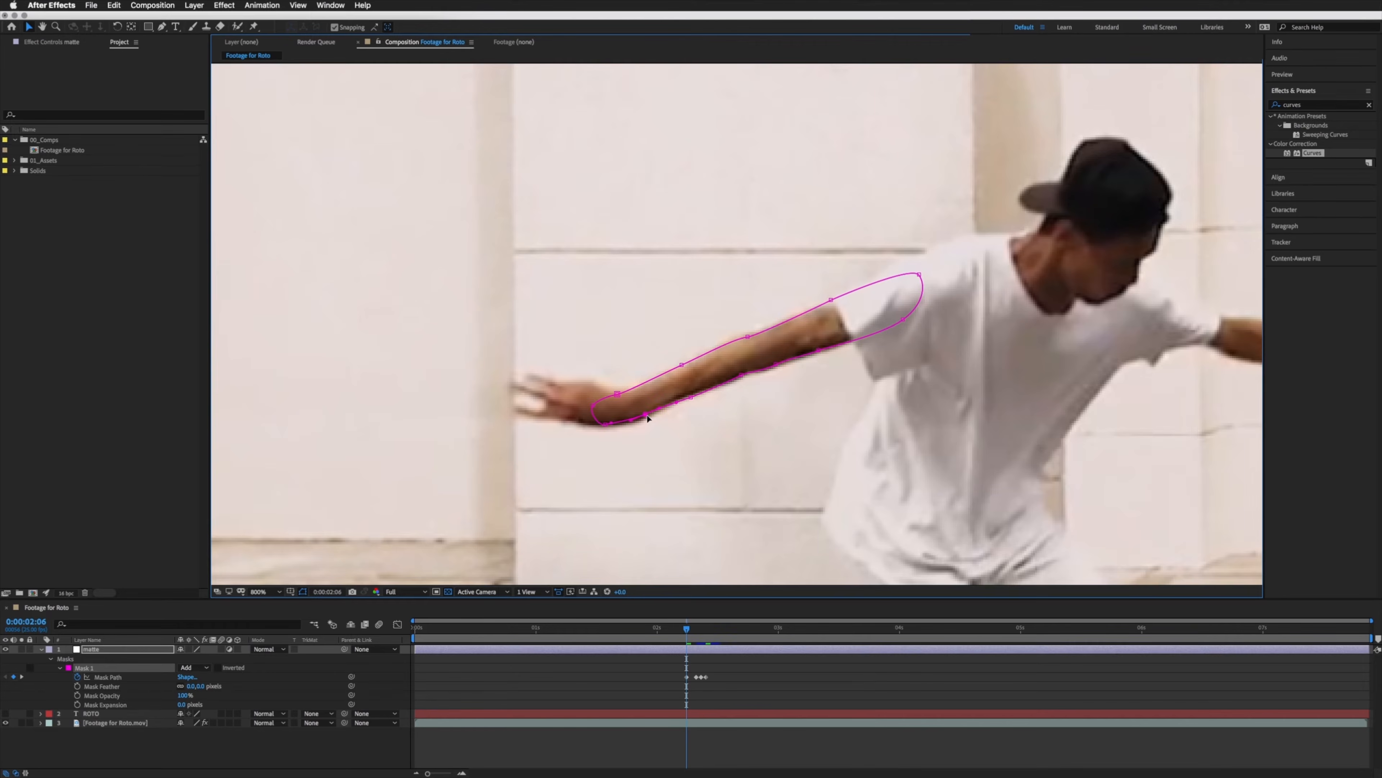
left_click(683, 364)
left_click(749, 337)
Step: At 0:00:02:04, move and rotate the whole forearm mask to follow the lowered back arm
key("Page_Up")
key("Page_Up")
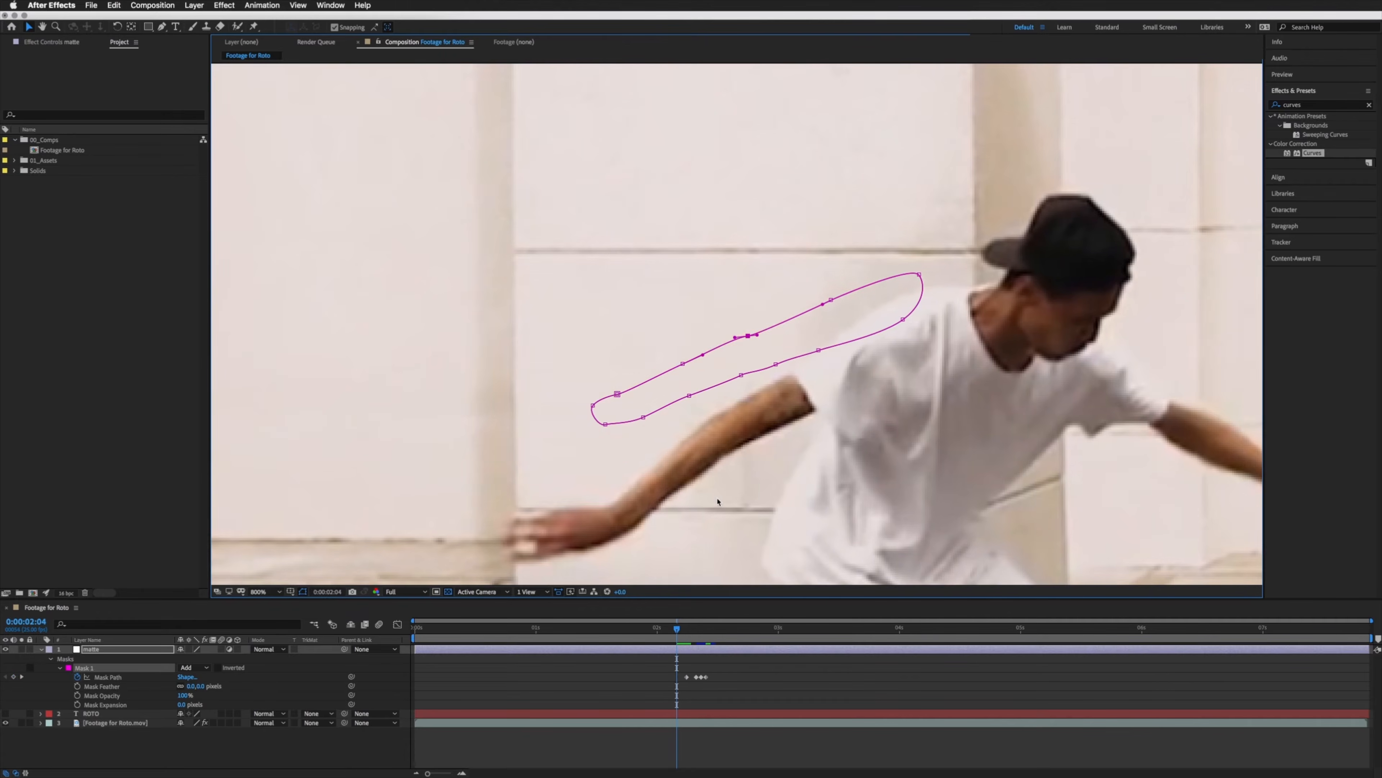
double_click(780, 282)
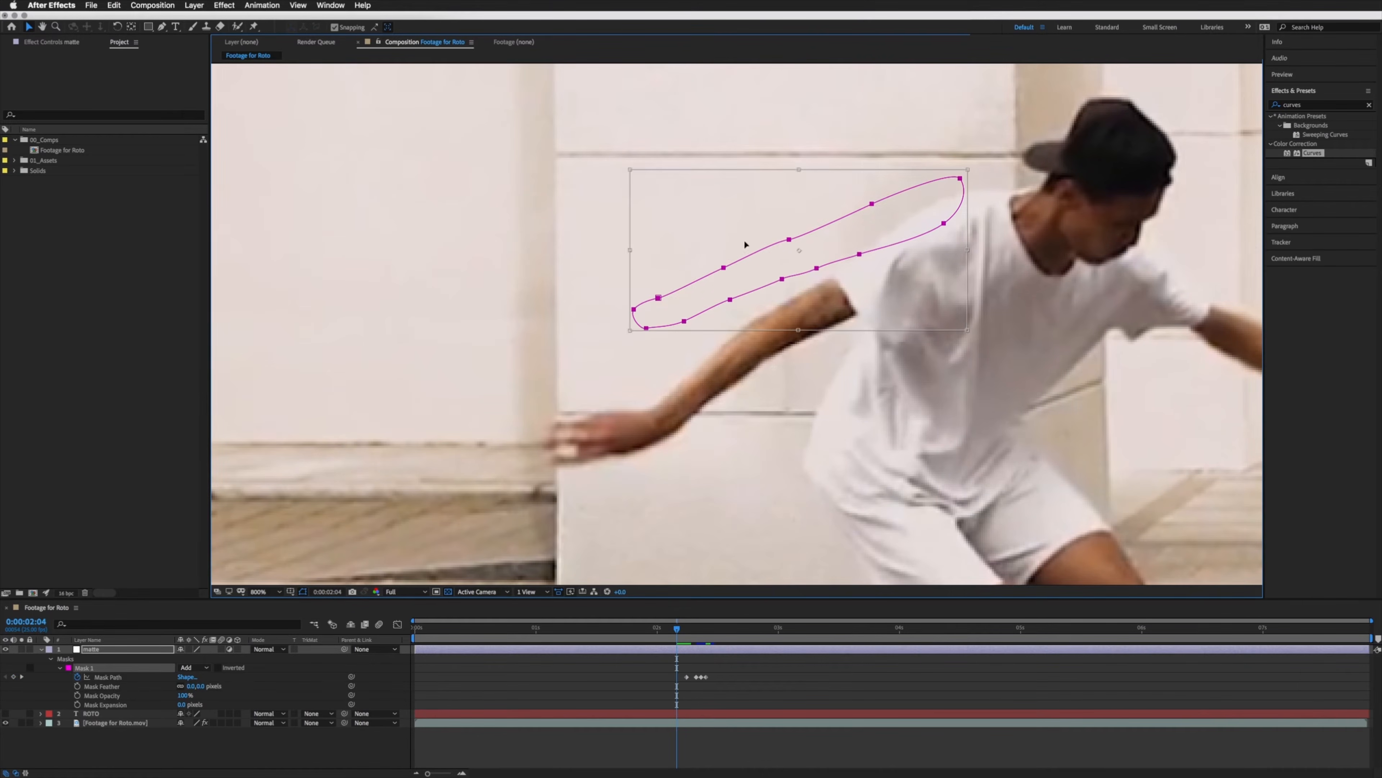
left_click_drag(775, 142, 748, 149)
left_click_drag(800, 212, 763, 303)
key("Return")
Step: At 0:00:02:04, reposition and rotate the mask's shoulder end and fit the lower-edge points near the elbow
left_click_drag(756, 160, 936, 329)
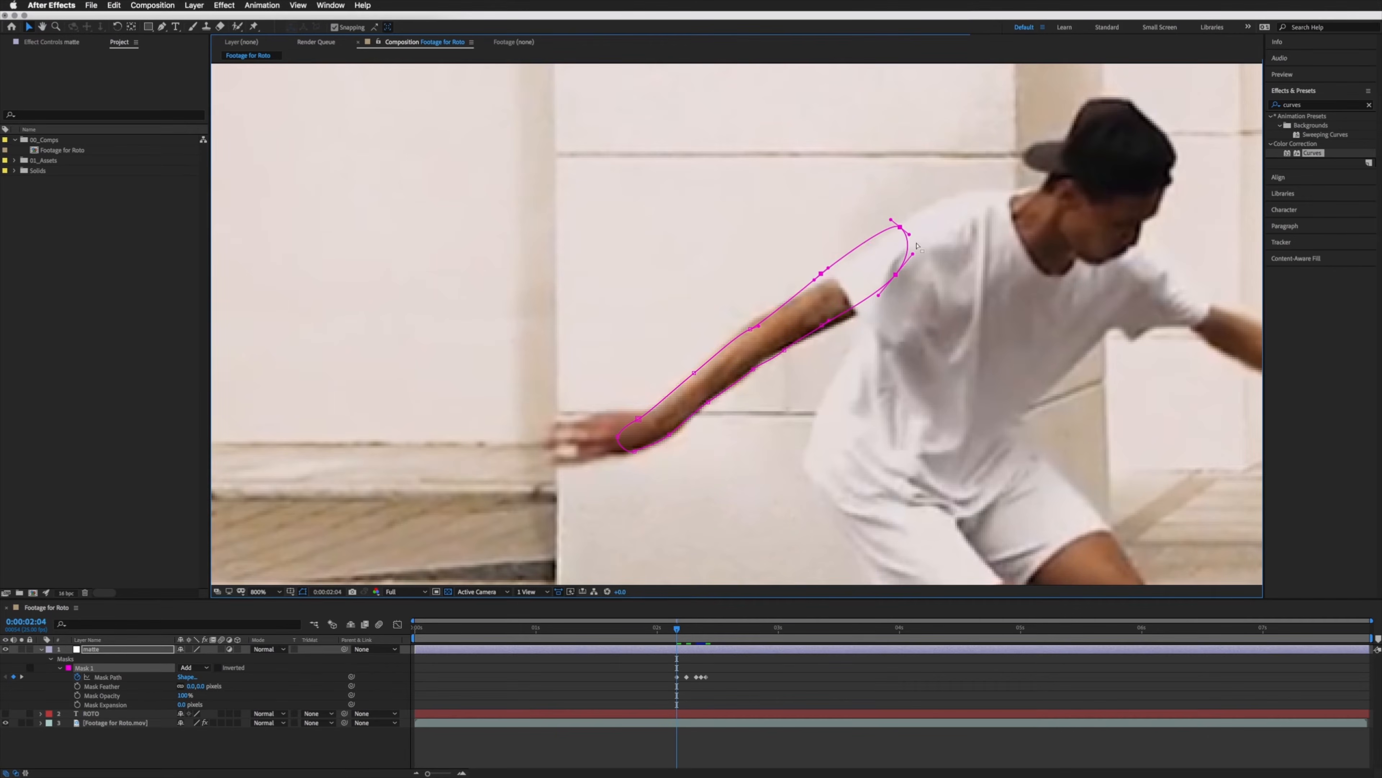
double_click(899, 229)
left_click_drag(920, 194, 926, 201)
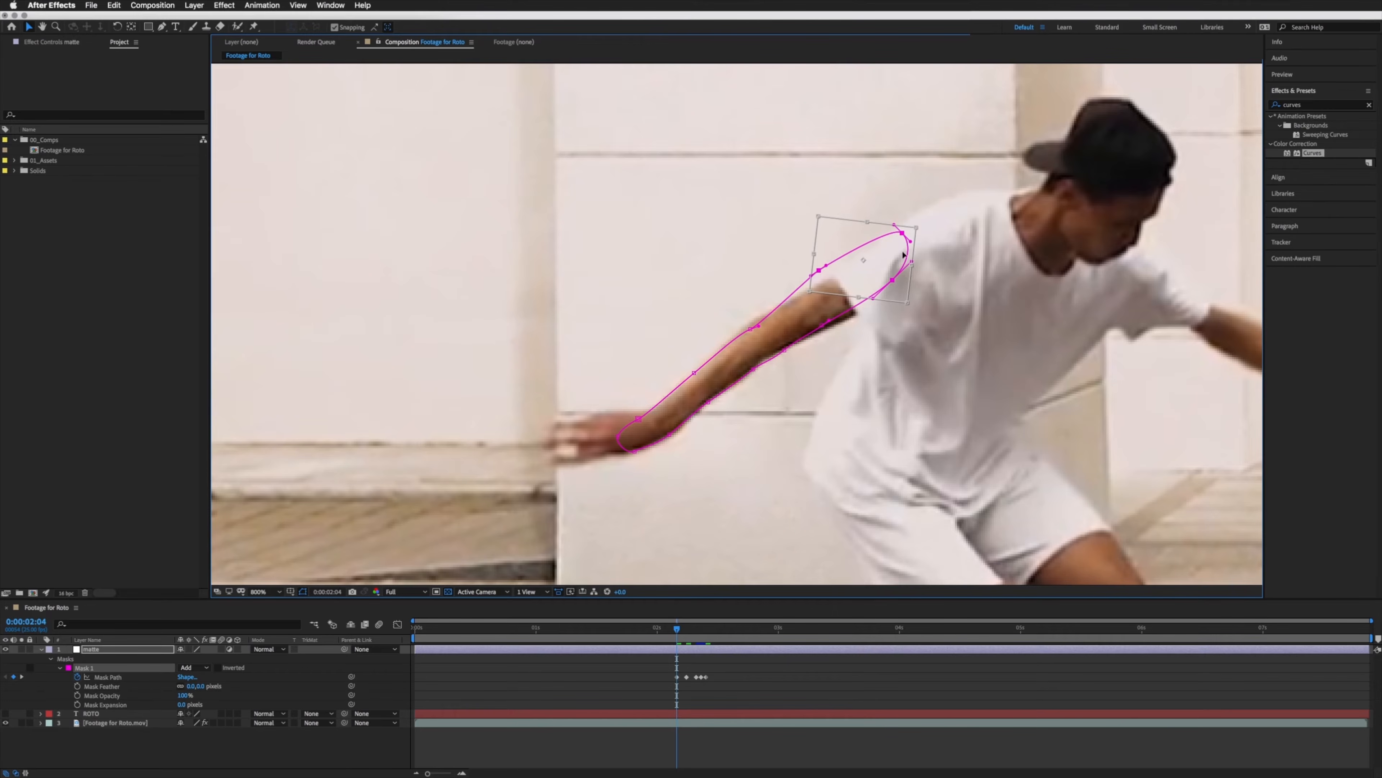
left_click_drag(953, 217, 905, 260)
double_click(876, 289)
left_click(823, 325)
left_click_drag(823, 326, 780, 347)
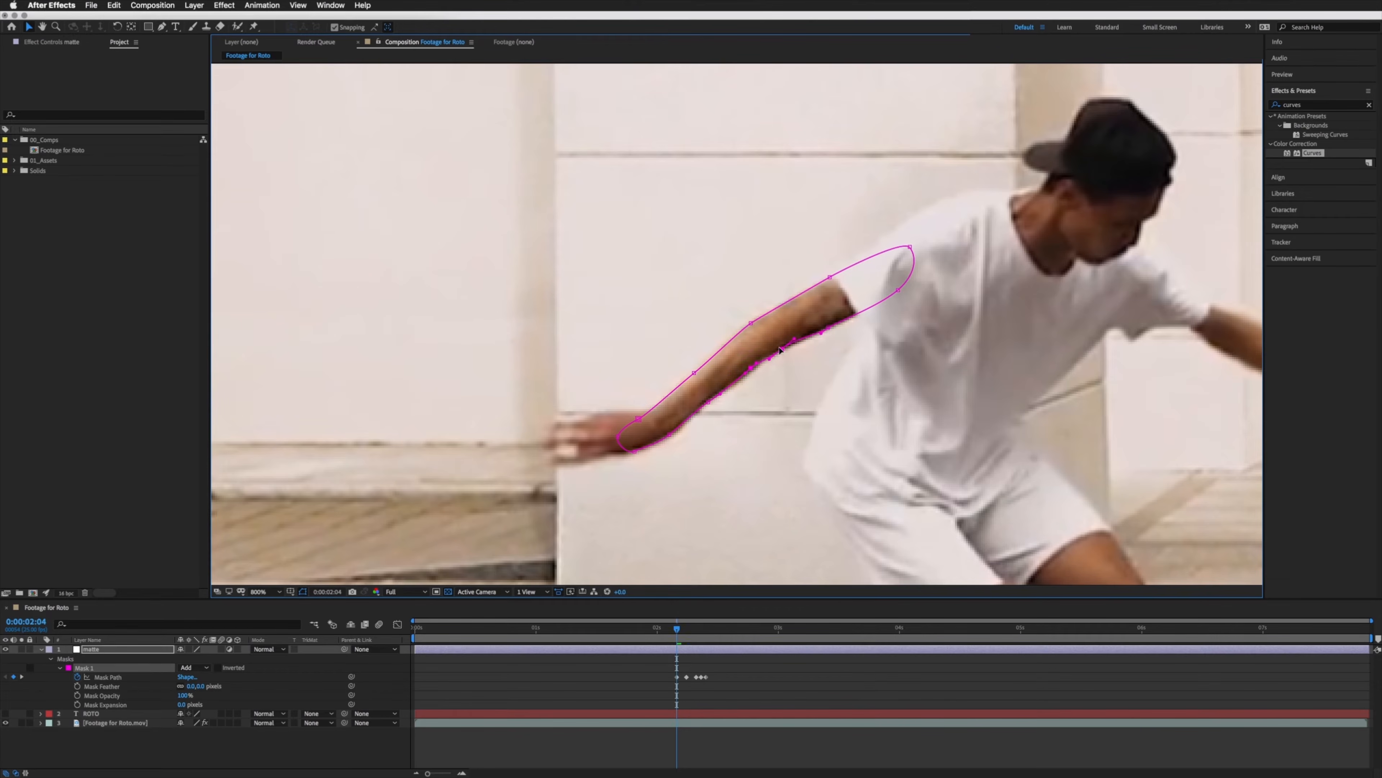
Step: At 0:00:02:02, move and rotate the whole forearm mask to line up with the back arm
key("Page_Up")
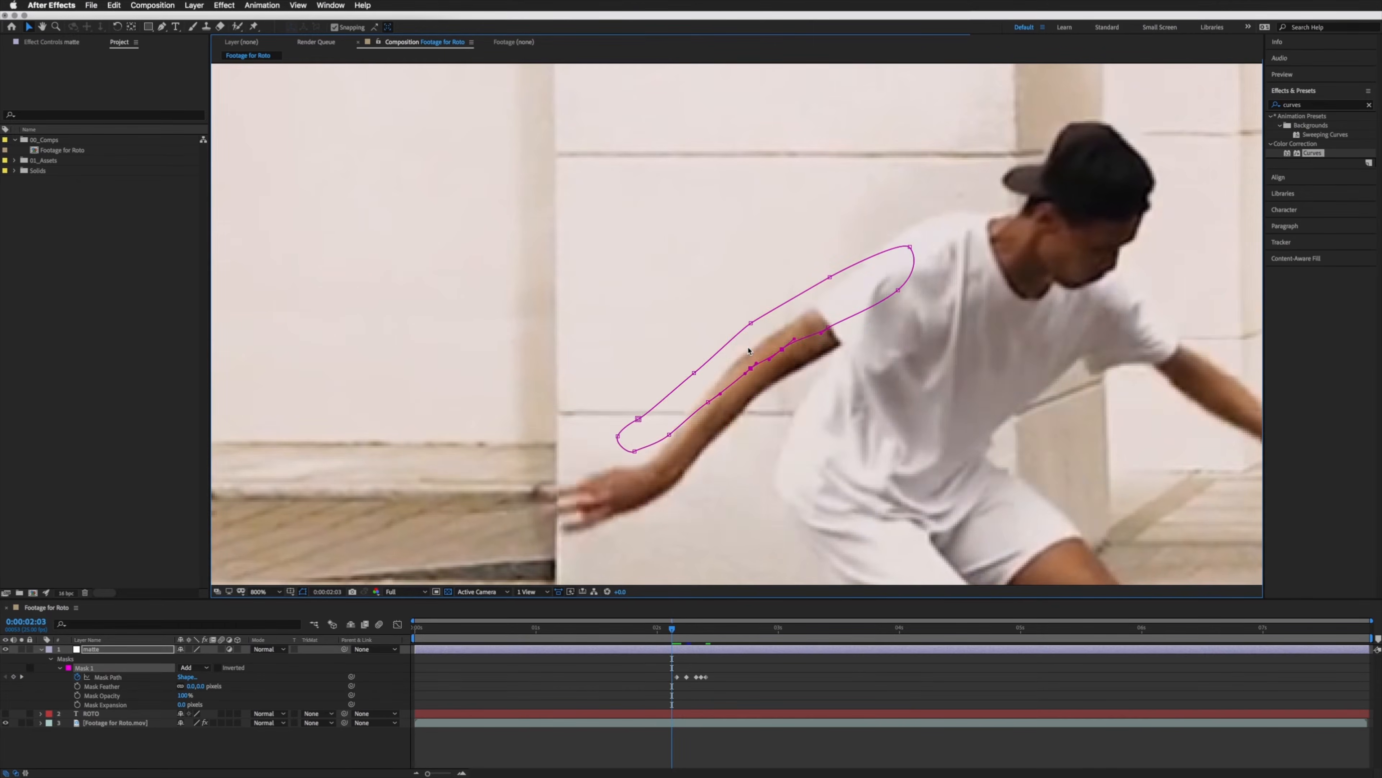
key("Page_Up")
double_click(749, 323)
left_click_drag(656, 321, 660, 208)
left_click_drag(717, 233, 694, 308)
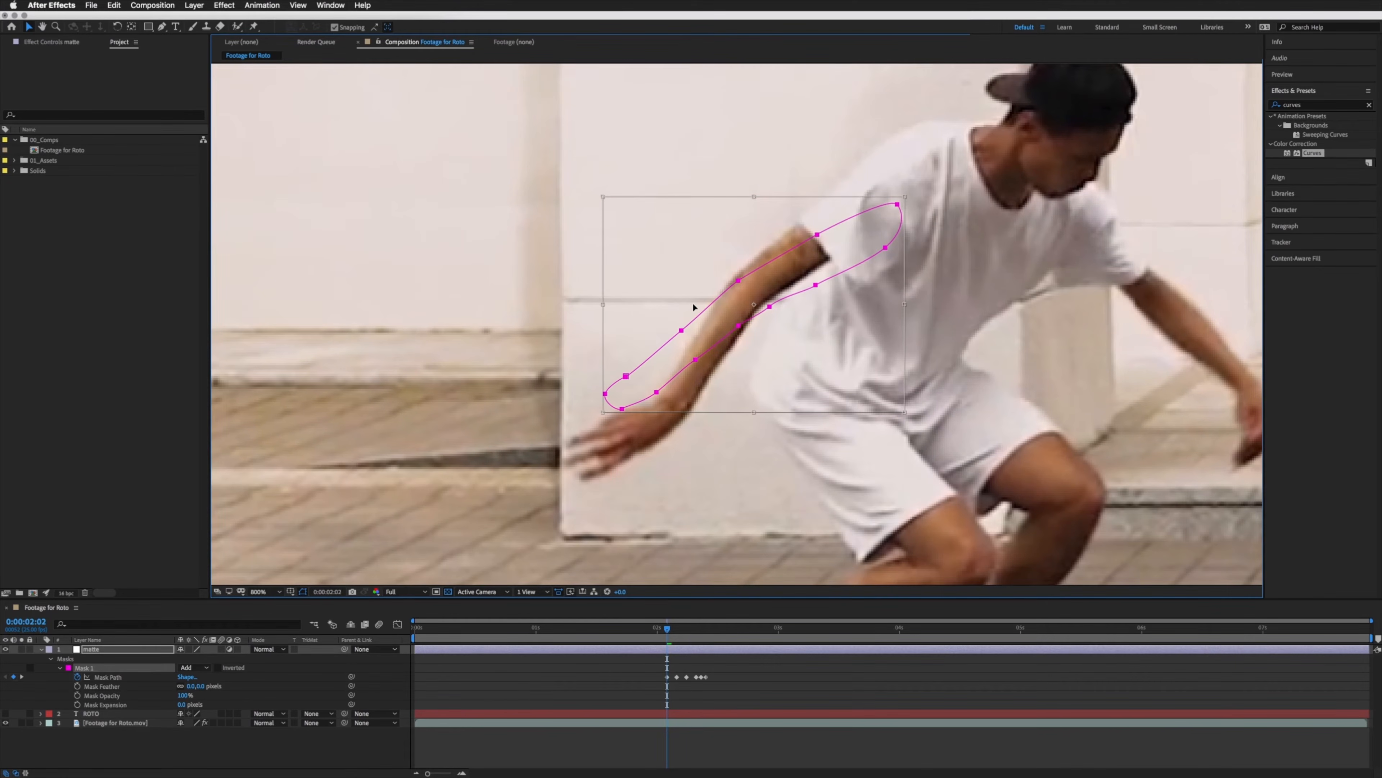
left_click_drag(808, 181, 765, 223)
double_click(719, 156)
Step: At 0:00:02:02, shift and rotate the mask's shoulder end over the sleeve and fit the point below the upper arm
left_click(868, 177)
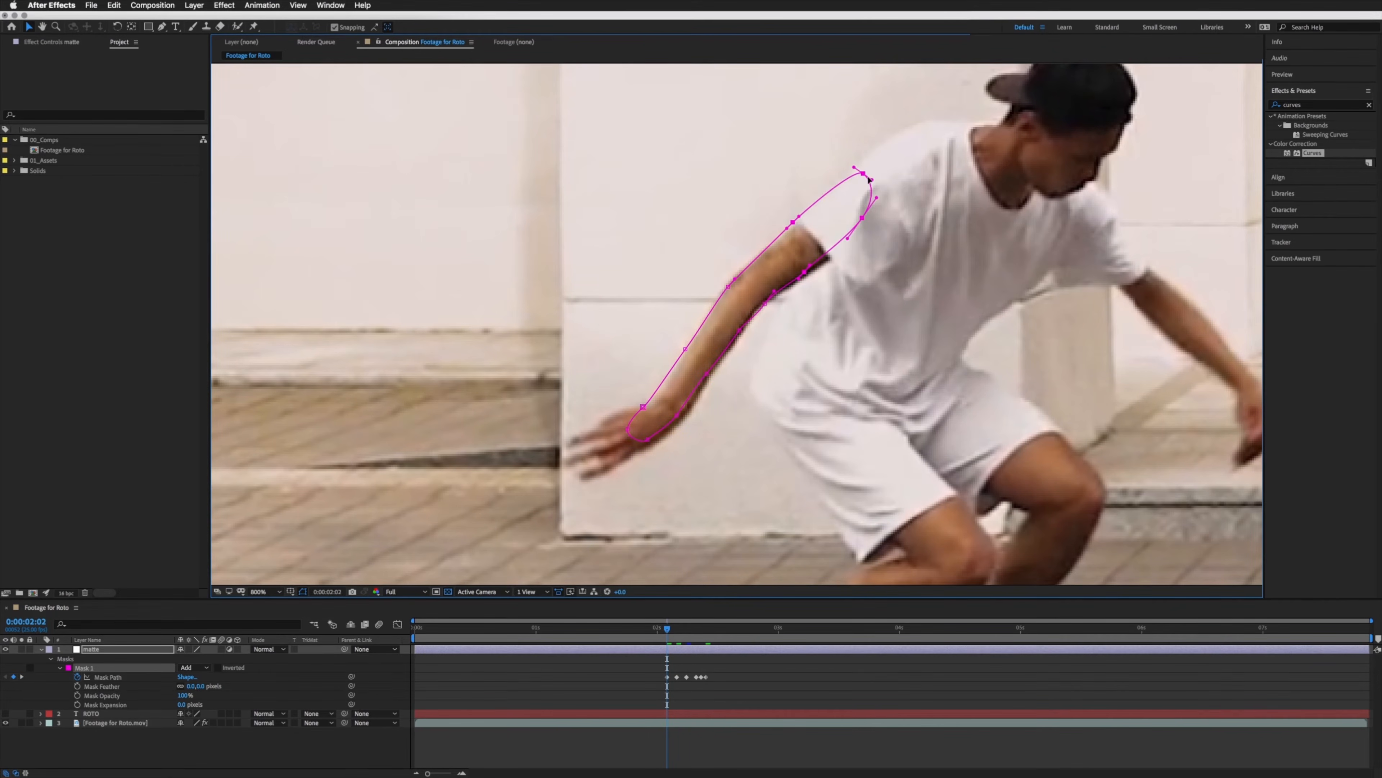
mouse_move(869, 175)
left_mouse_down()
mouse_move(923, 156)
mouse_move(881, 192)
left_mouse_up()
double_click(870, 178)
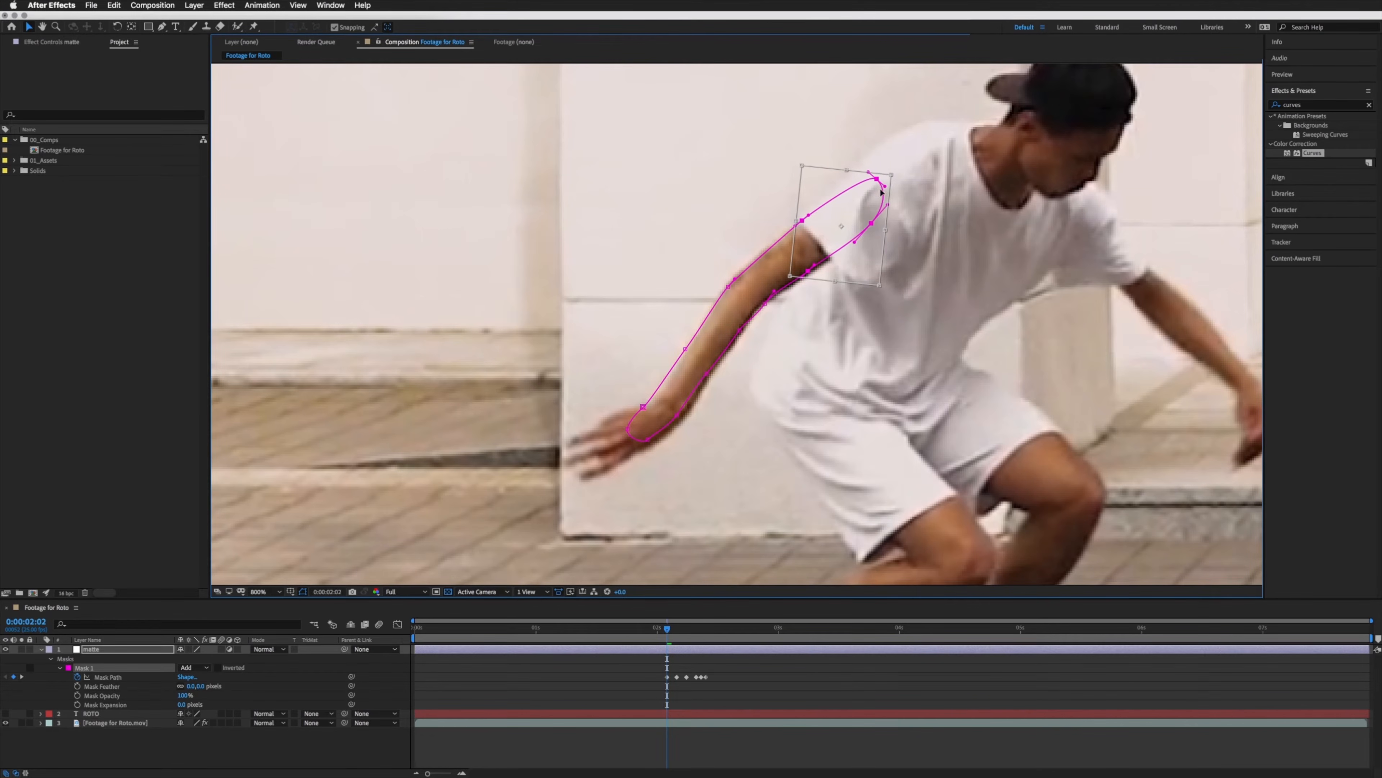
key("Return")
left_click(809, 270)
left_click_drag(809, 275, 818, 272)
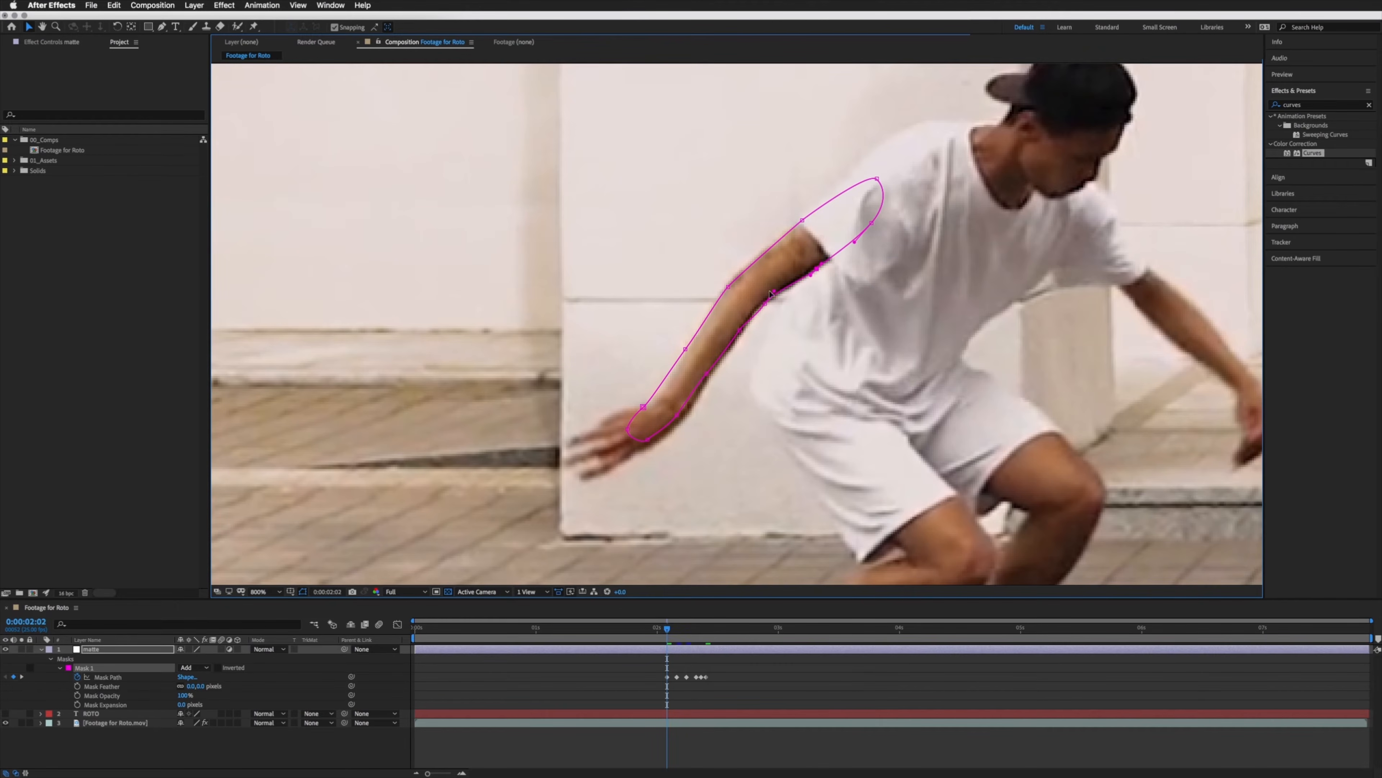
Step: Fine-tune the wrist, forearm and elbow points and the shoulder curve handle at 0:00:02:02 to follow the arm's edges
left_click(747, 333)
left_click(742, 328)
left_click_drag(612, 392, 681, 415)
left_click(687, 350)
left_click(727, 286)
left_click(802, 221)
left_click_drag(802, 220, 803, 221)
left_click_drag(868, 172, 861, 173)
Step: Step between 0:00:02:02 and 0:00:02:05 to check the mask's fit on the in-between frames
key("Page_Down")
key("Page_Down")
key("Page_Down")
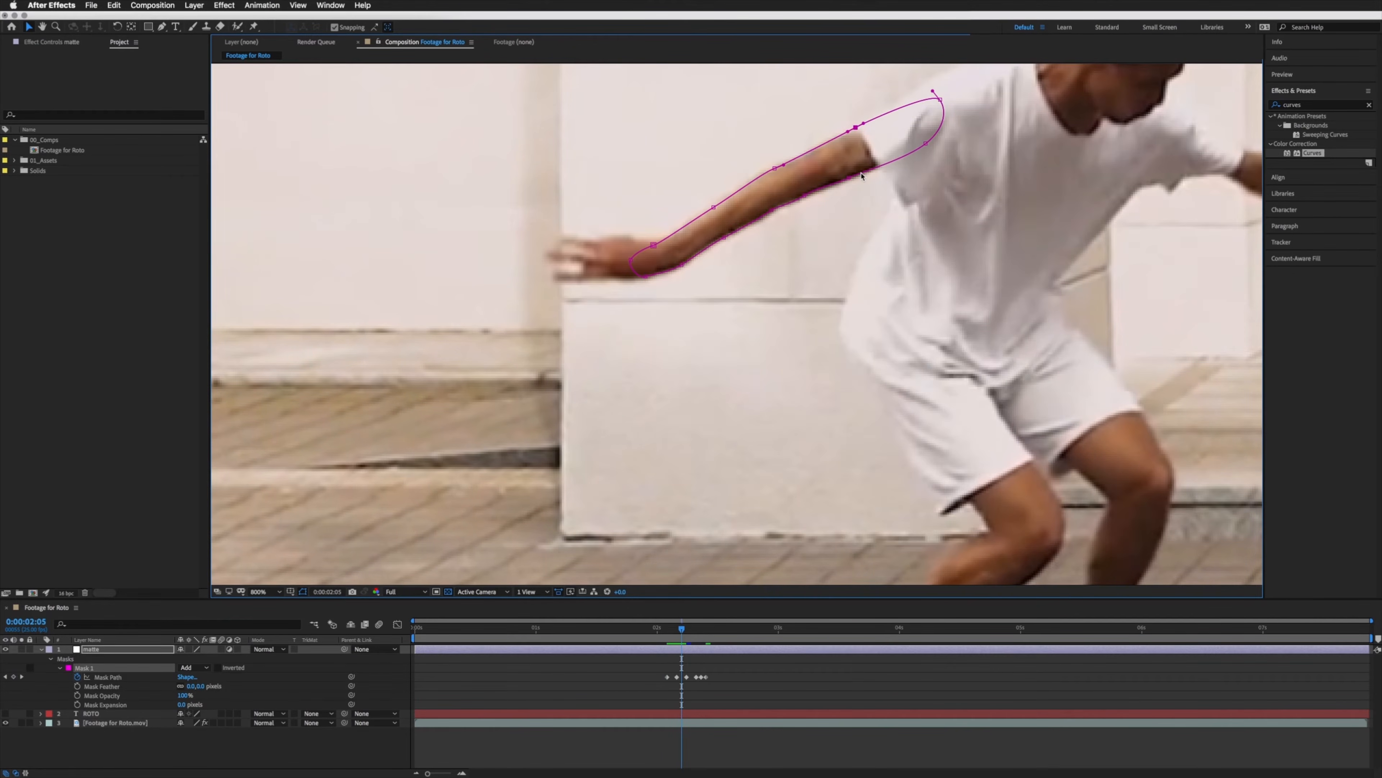
key("Page_Up")
key("Page_Up")
key("Page_Up")
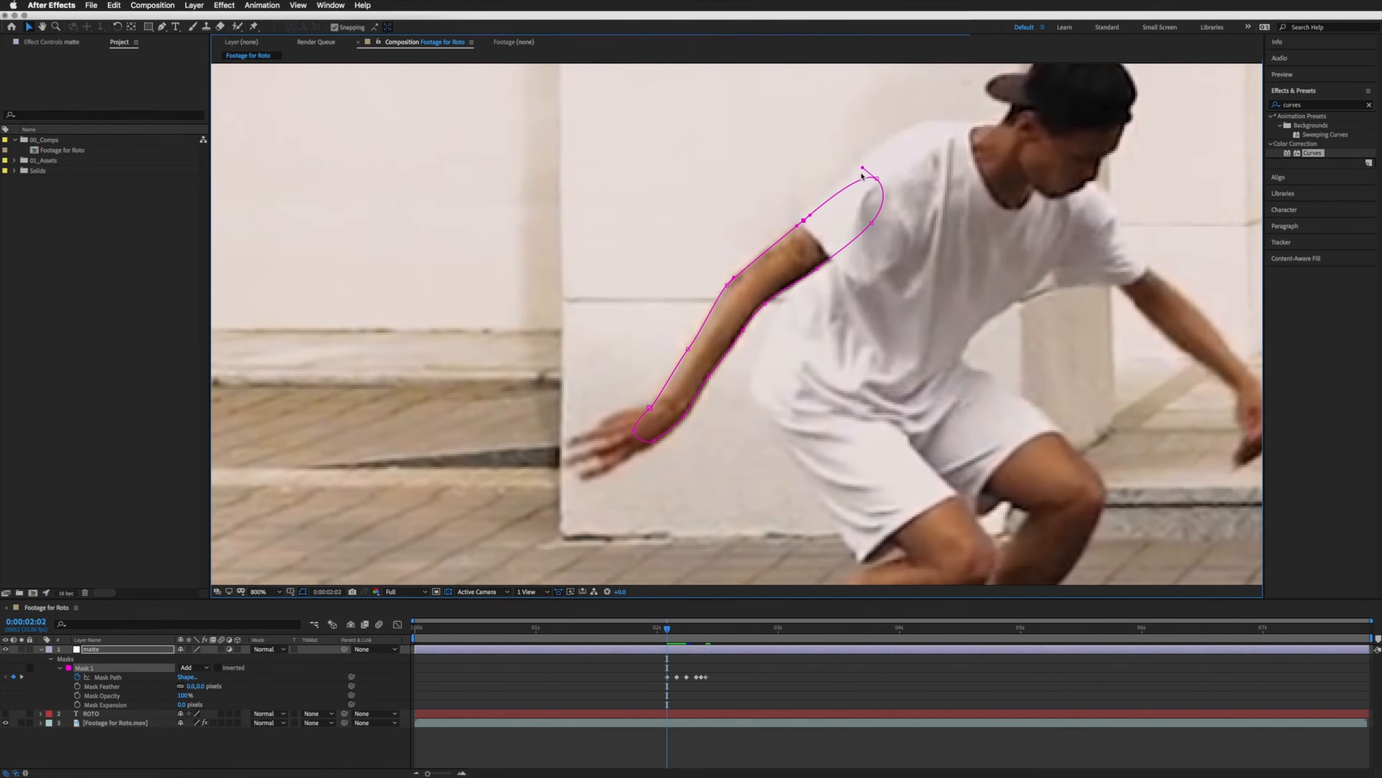
Step: At 0:00:02:00, move and rotate the whole forearm mask to match the hanging back arm
key("Page_Up")
key("Page_Up")
left_click_drag(607, 296, 648, 203)
double_click(768, 186)
left_click_drag(752, 185, 733, 232)
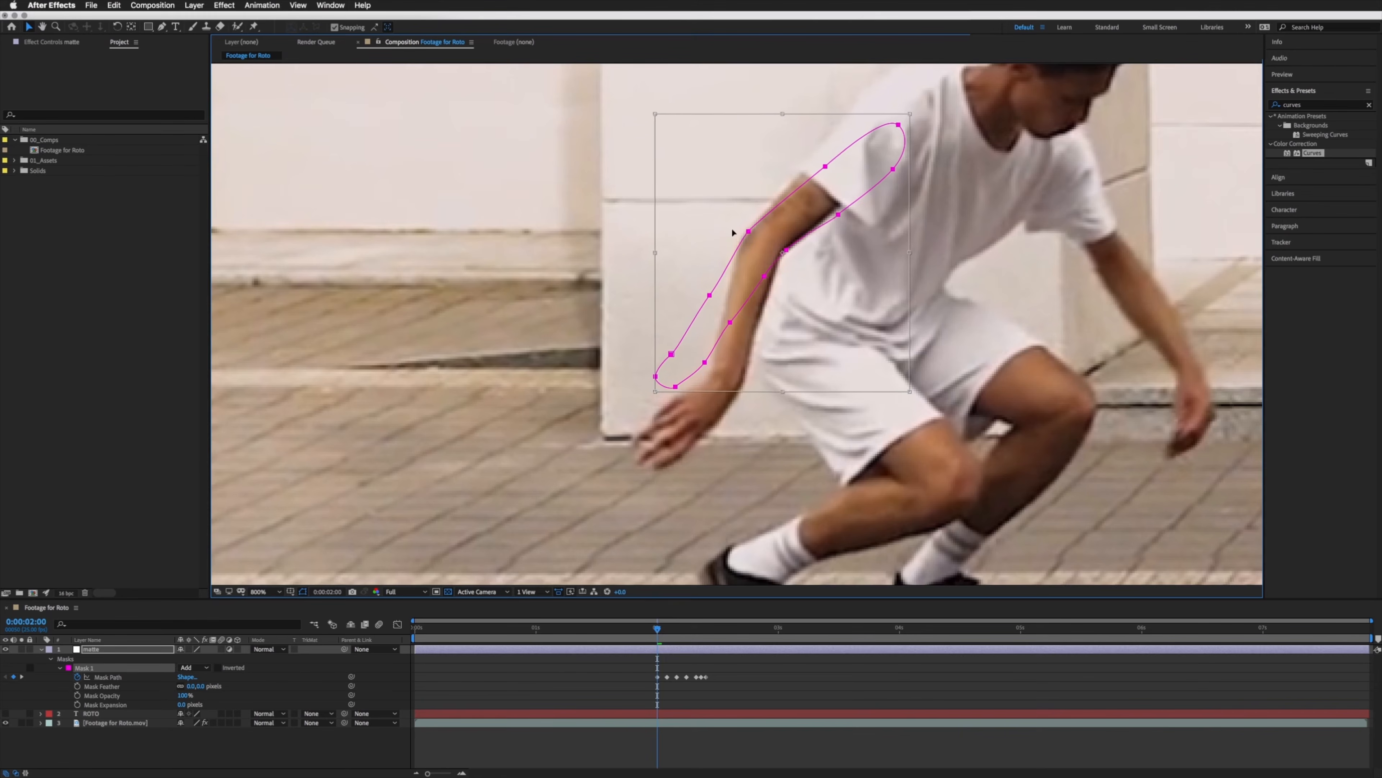
left_click_drag(974, 225, 965, 198)
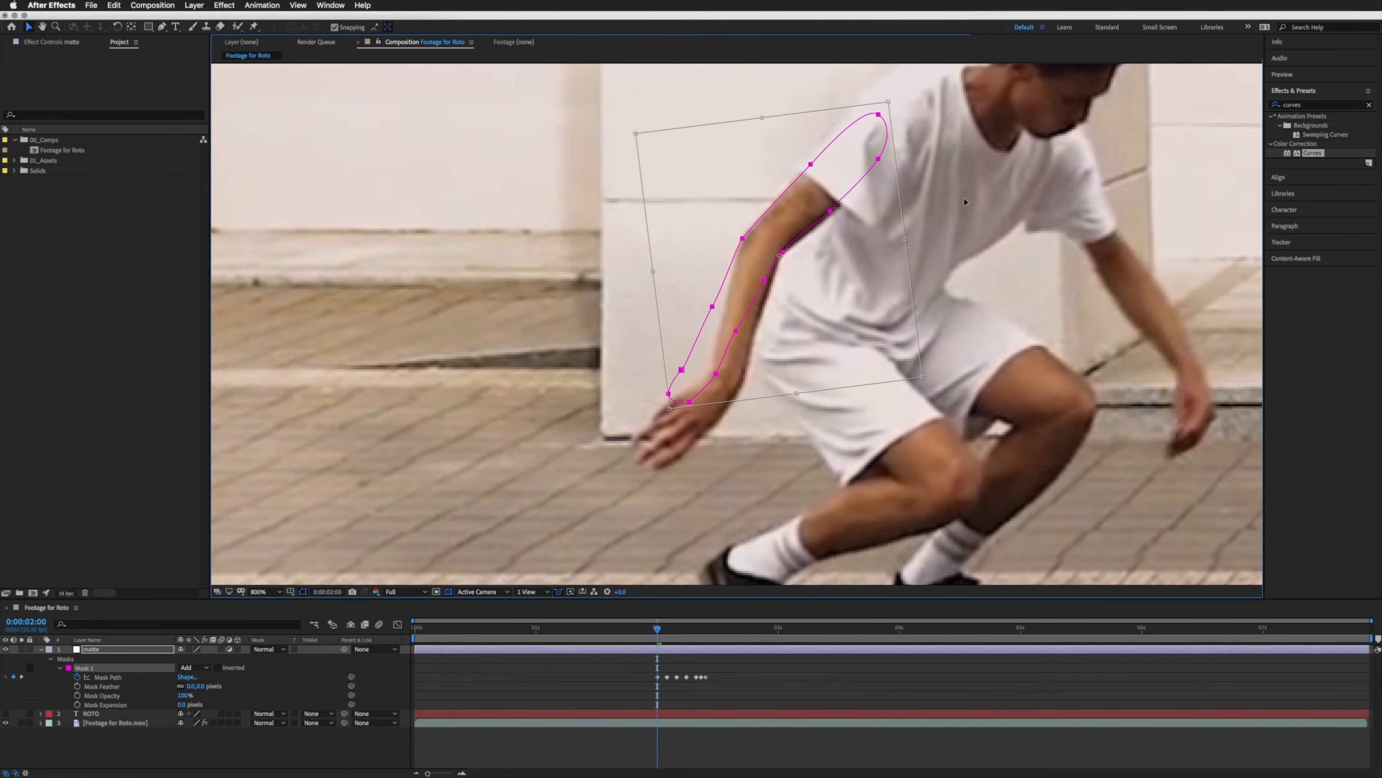
key("Return")
Step: Fit the mask's wrist end and inner elbow points to the arm at 0:00:02:00, and keyframe the mask at 0:00:02:01
left_click_drag(599, 439, 790, 272)
double_click(764, 282)
left_click_drag(724, 320, 746, 330)
key("Return")
left_click(835, 215)
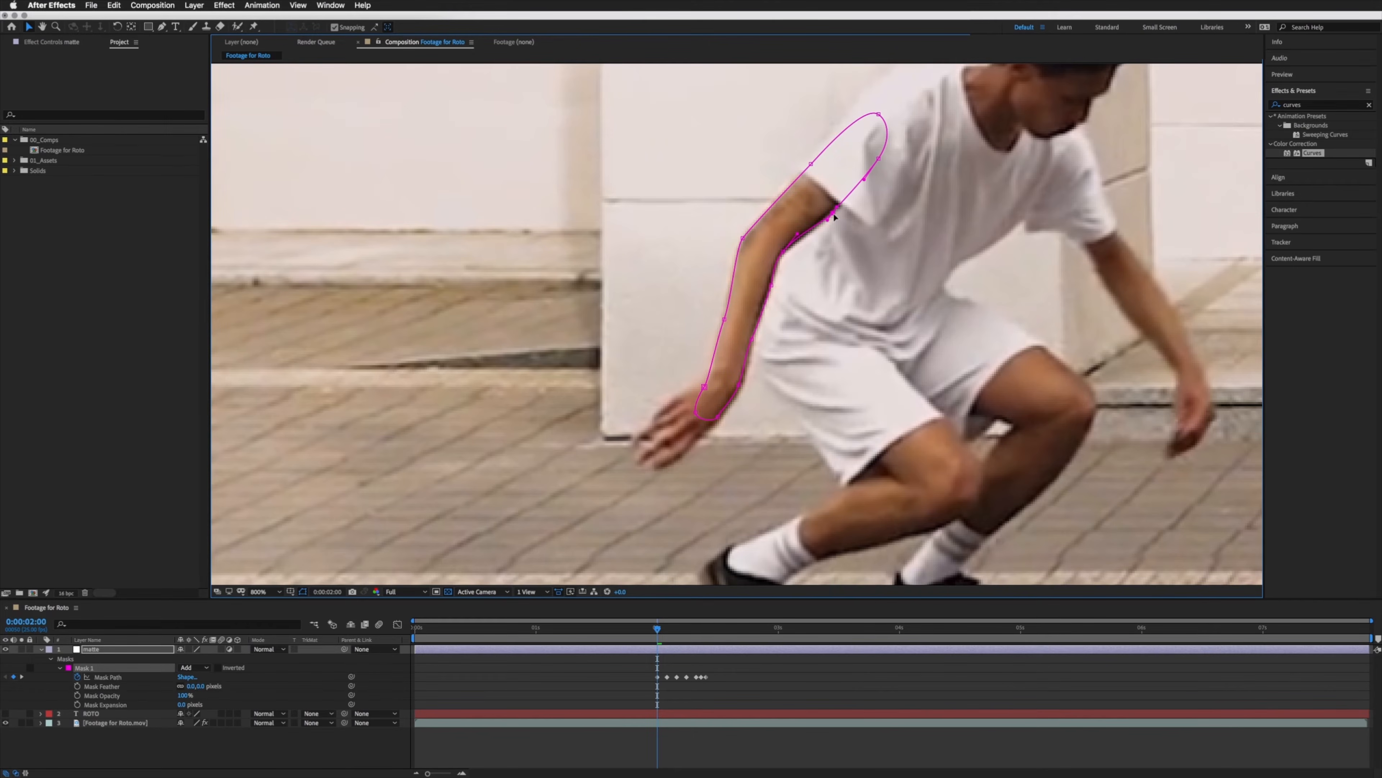
left_click_drag(827, 219, 817, 236)
key("Page_Down")
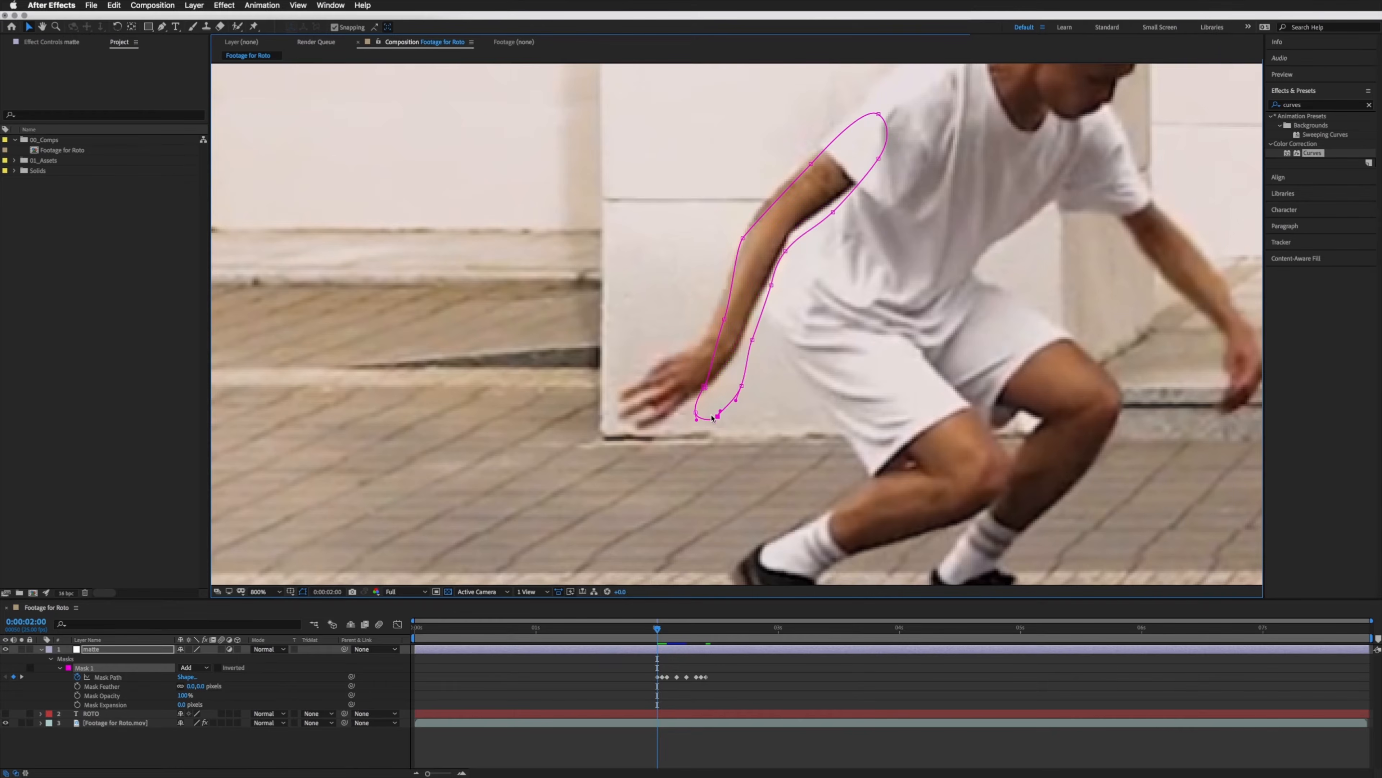
Step: Start the work area at 0:00:02:00 and play back the mask animation from there
key("Page_Up")
key("space")
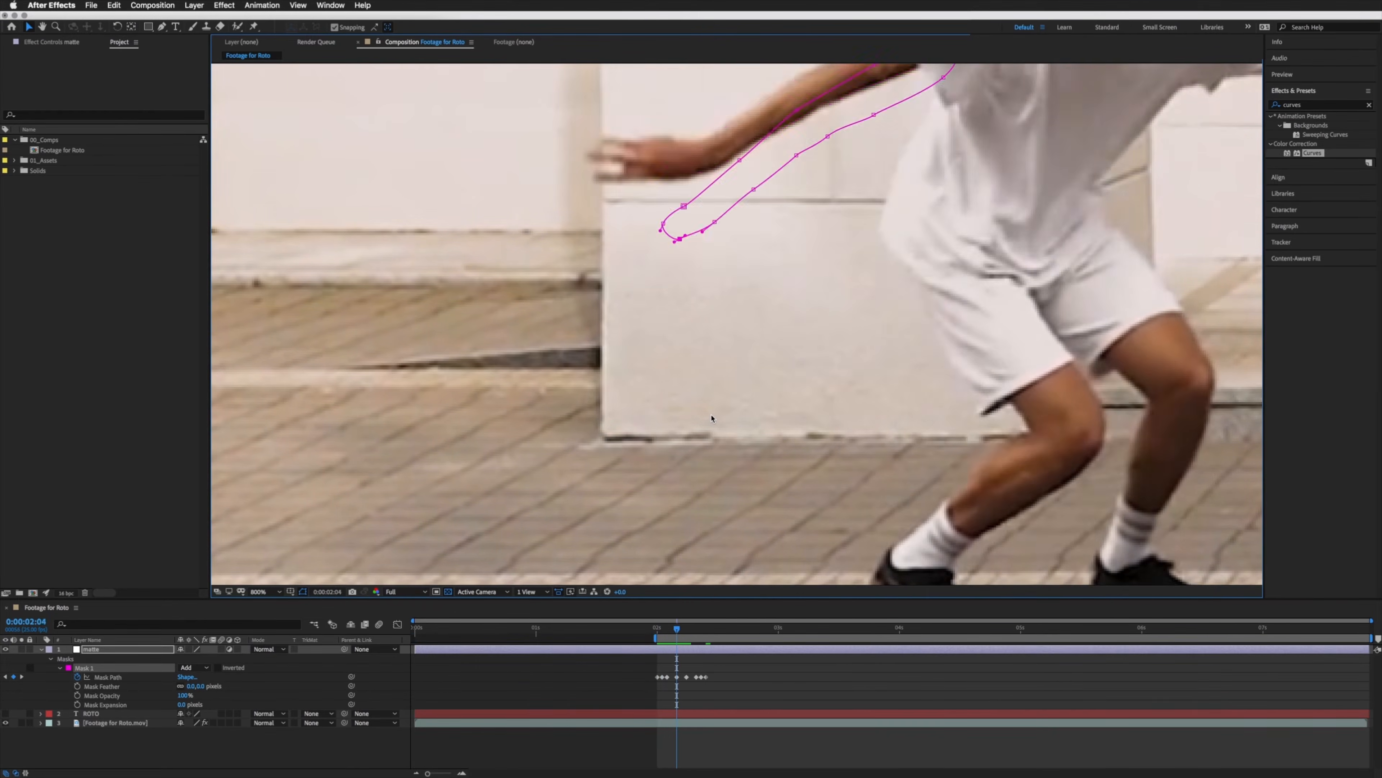
key("space")
key("comma")
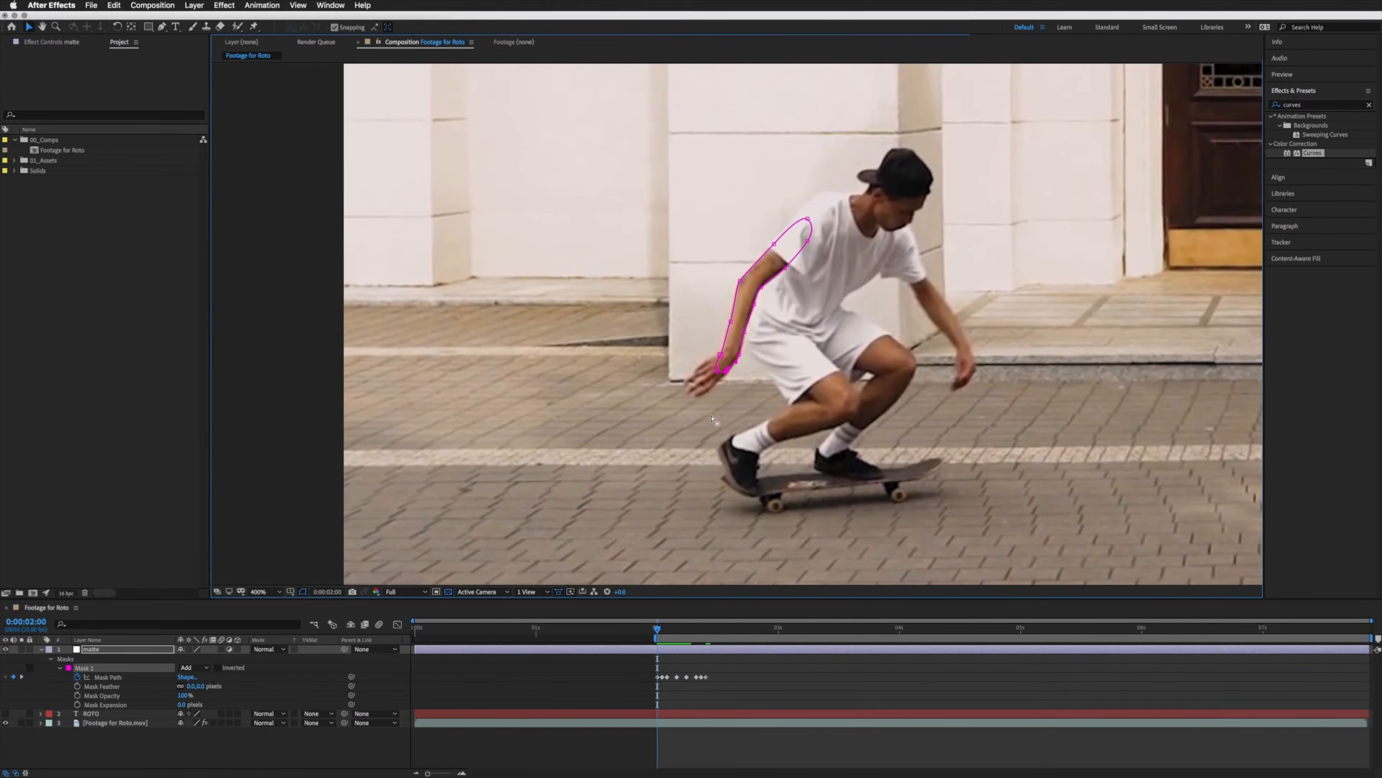
Step: Step through the frames from 0:00:02:00 to 0:00:02:12 to examine how the mask follows the back arm
key("Page_Down")
key("Page_Down")
key("Page_Up")
key("Page_Up")
key("Page_Down")
key("Page_Down")
key("Page_Down")
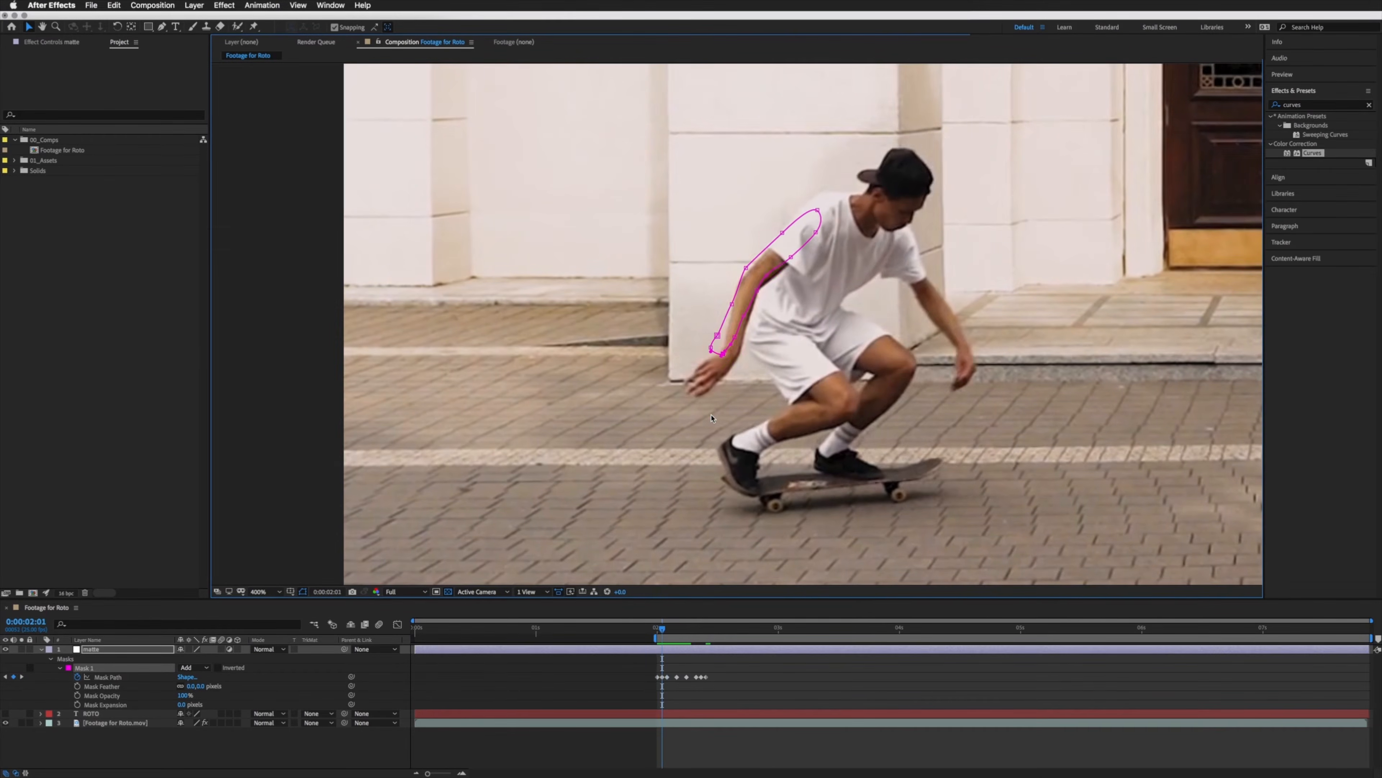
key("Page_Down")
key("Page_Down")
key("Page_Down")
key("Page_Down")
key("Page_Down")
key("Page_Down")
key("Page_Down")
key("Page_Down")
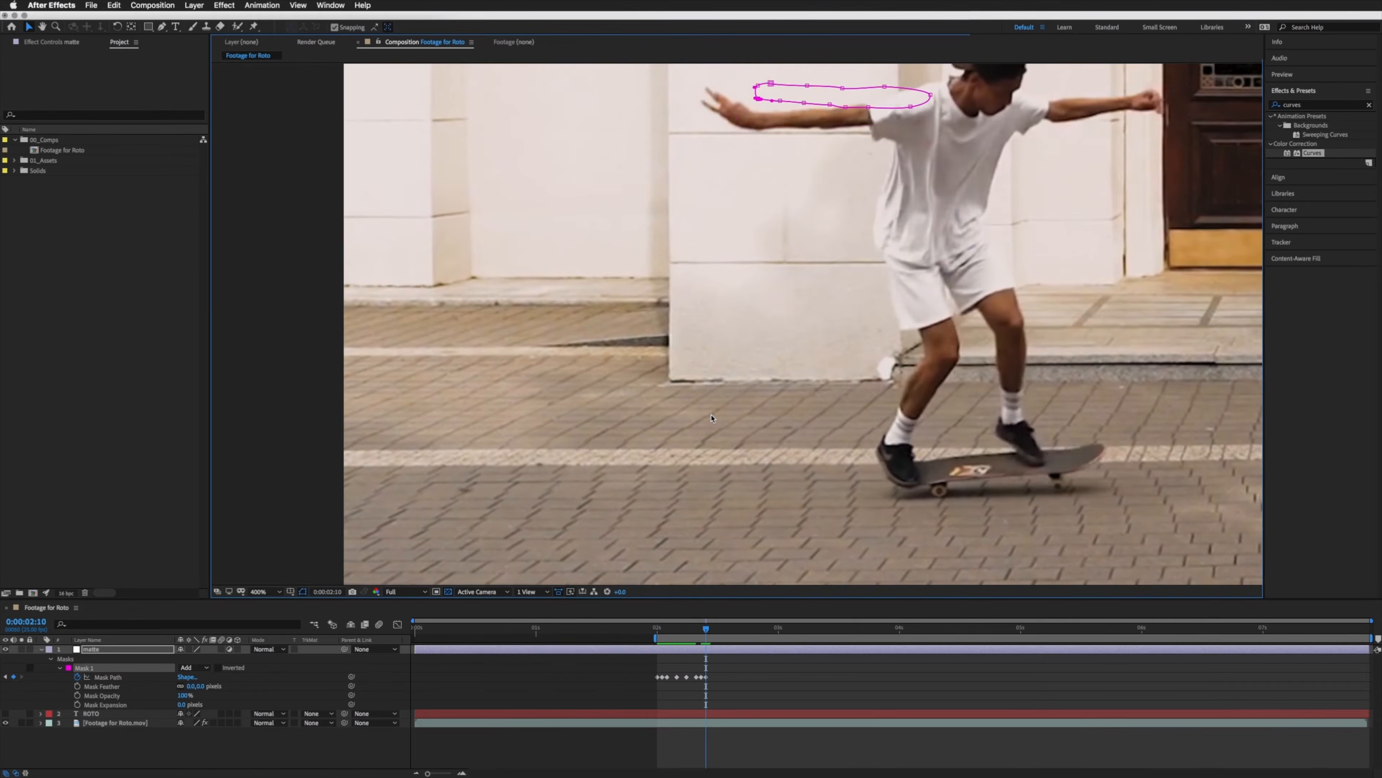
key("Page_Down")
Step: At 0:00:02:12, move and rotate the whole forearm mask up onto the raised back arm
left_click_drag(711, 419, 510, 576)
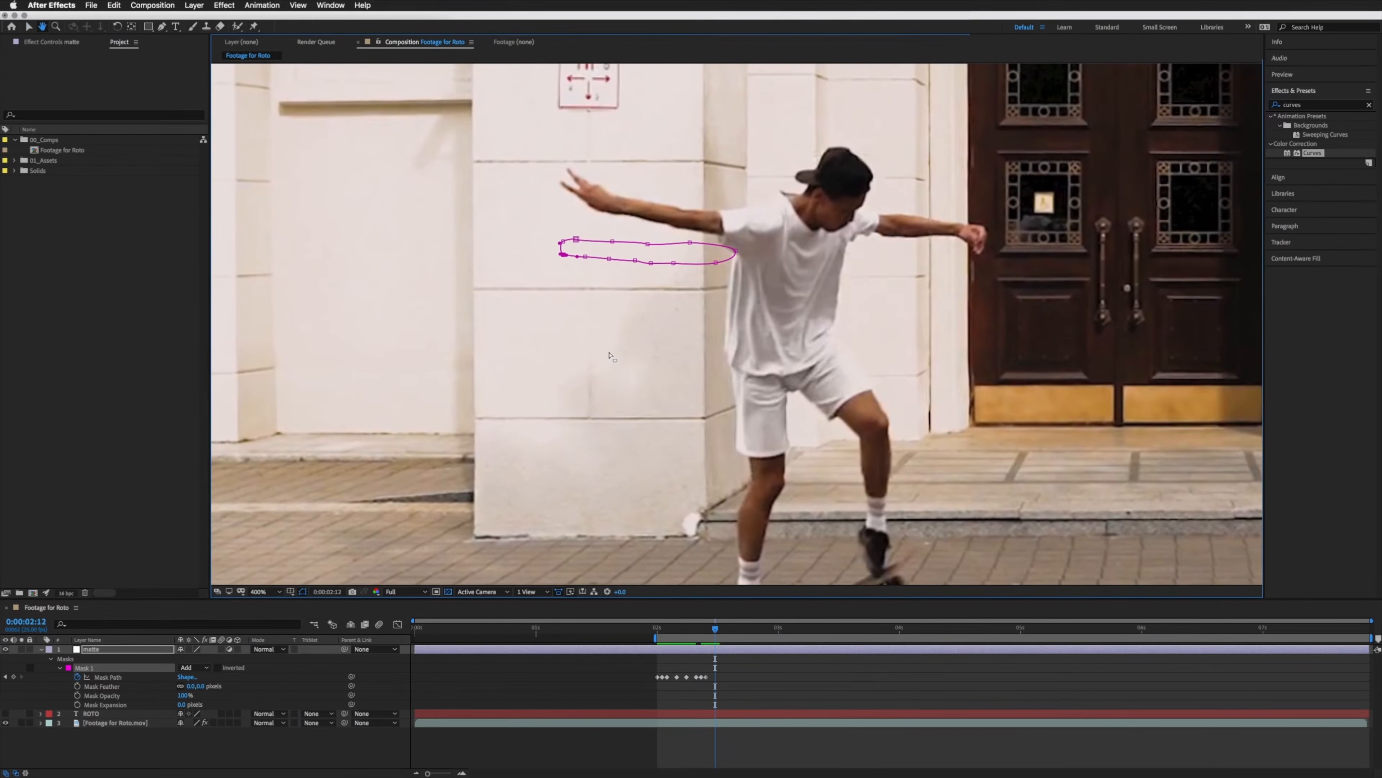
key("period")
left_click_drag(609, 353, 700, 563)
double_click(651, 374)
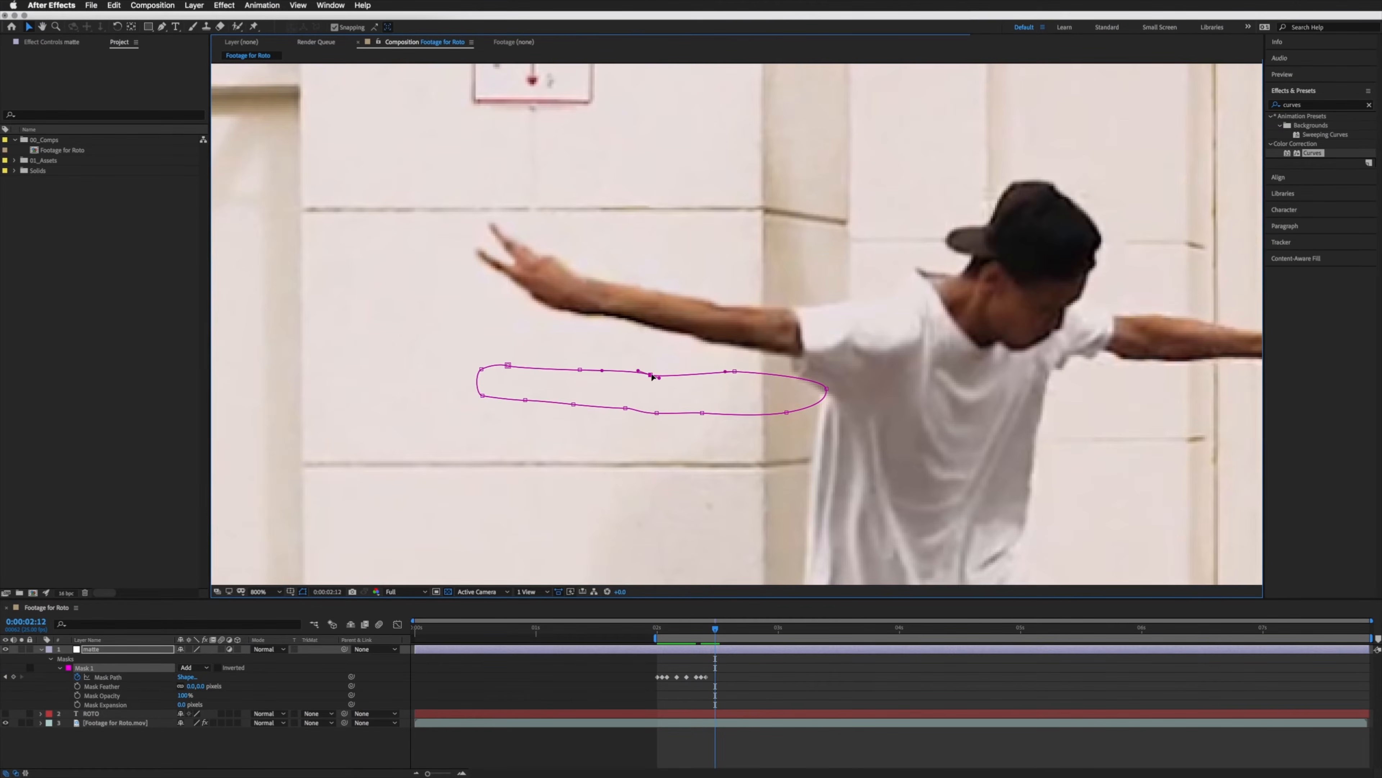
key("super+z")
left_click_drag(690, 342, 707, 294)
left_click_drag(754, 238, 713, 305)
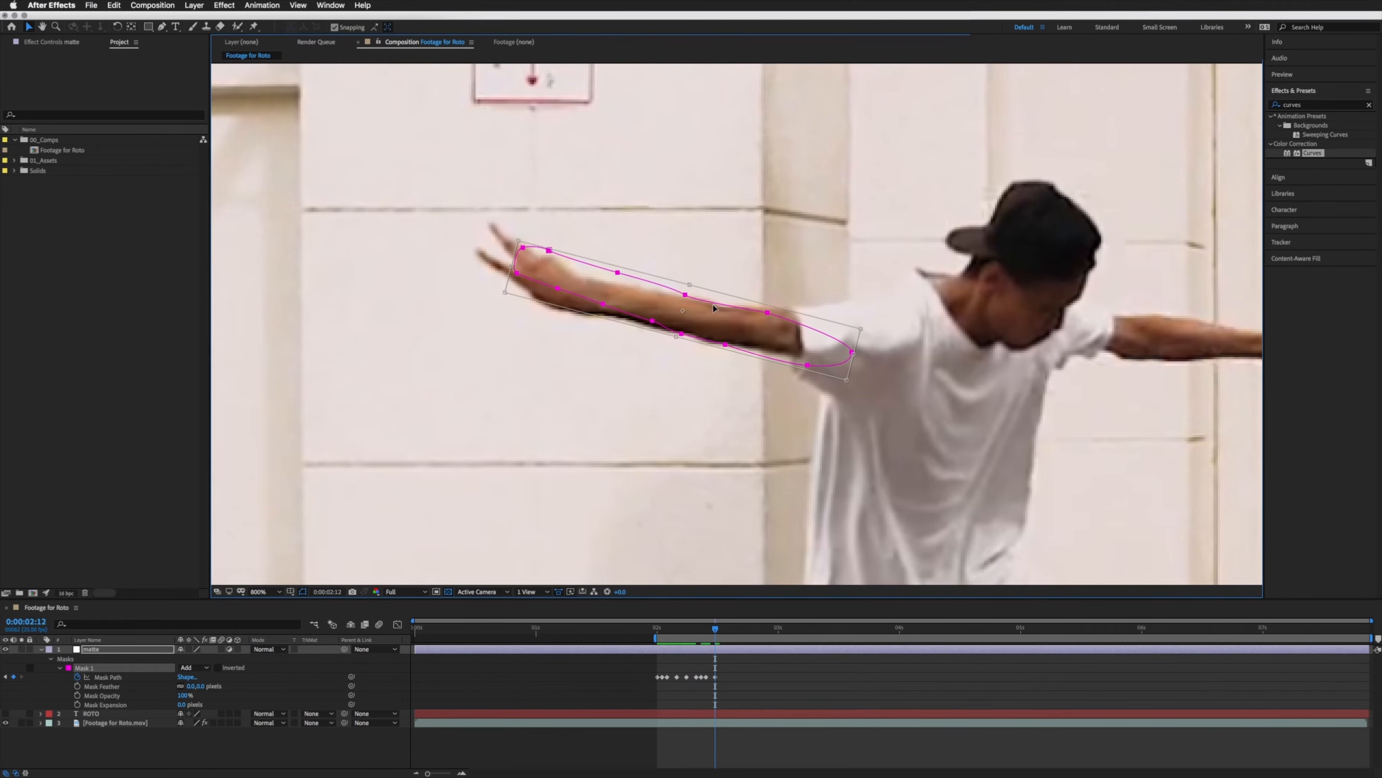
key("Return")
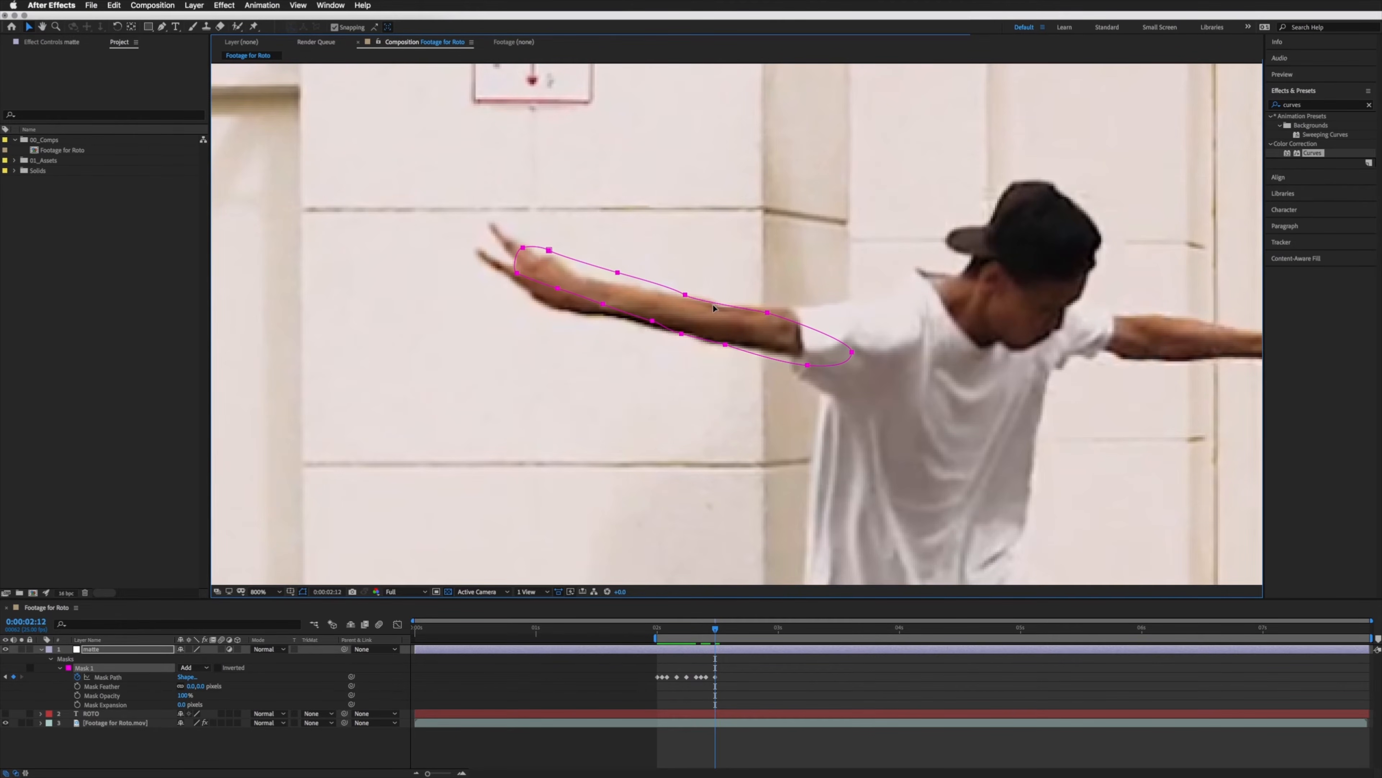
Step: Refine the mask's rotation at 0:00:02:12 and nudge the upper-edge point near the sleeve
double_click(766, 317)
left_click_drag(835, 215, 823, 195)
key("Return")
left_click_drag(768, 303, 777, 308)
Step: Compare point placement with the 0:00:02:10 keyframe and slide the mask's upper-edge points toward the elbow at 0:00:02:12
left_click_drag(715, 631, 706, 632)
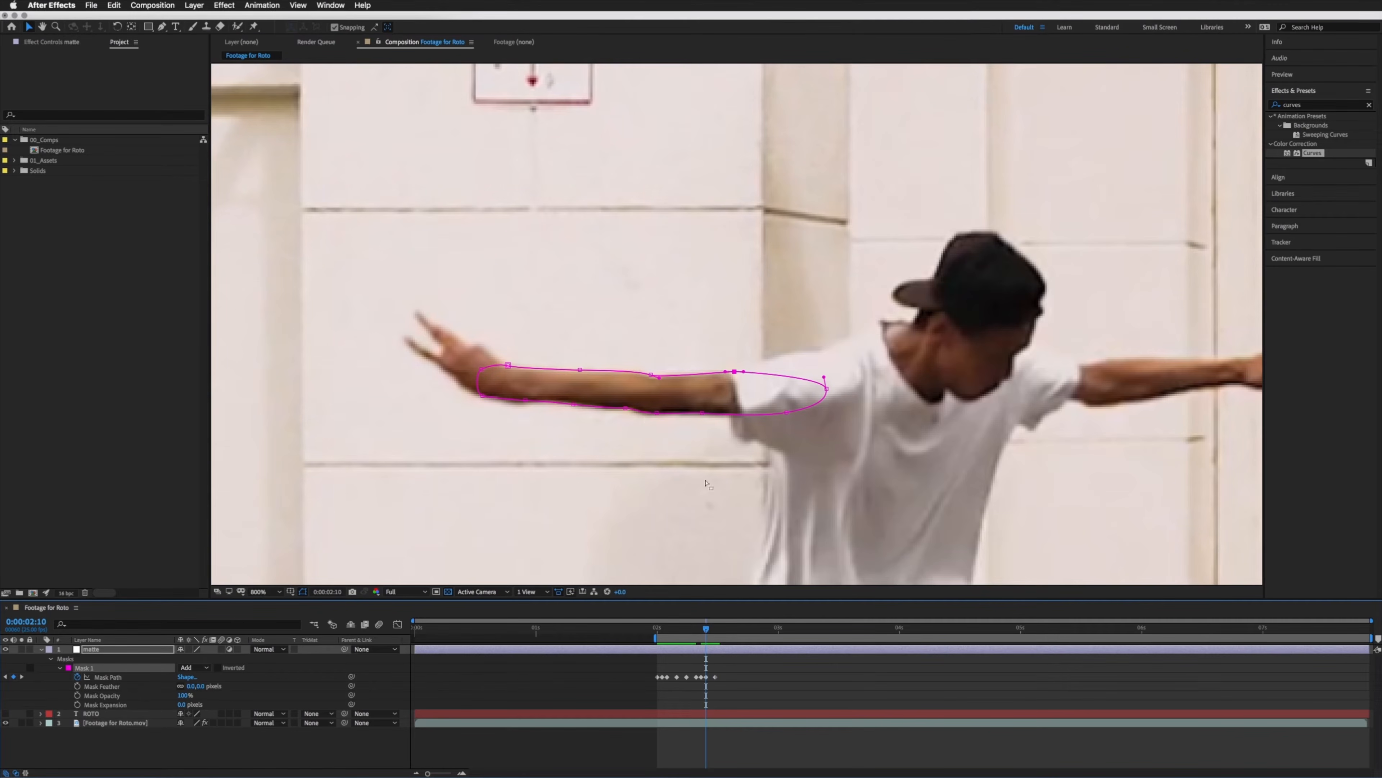
left_click(706, 677)
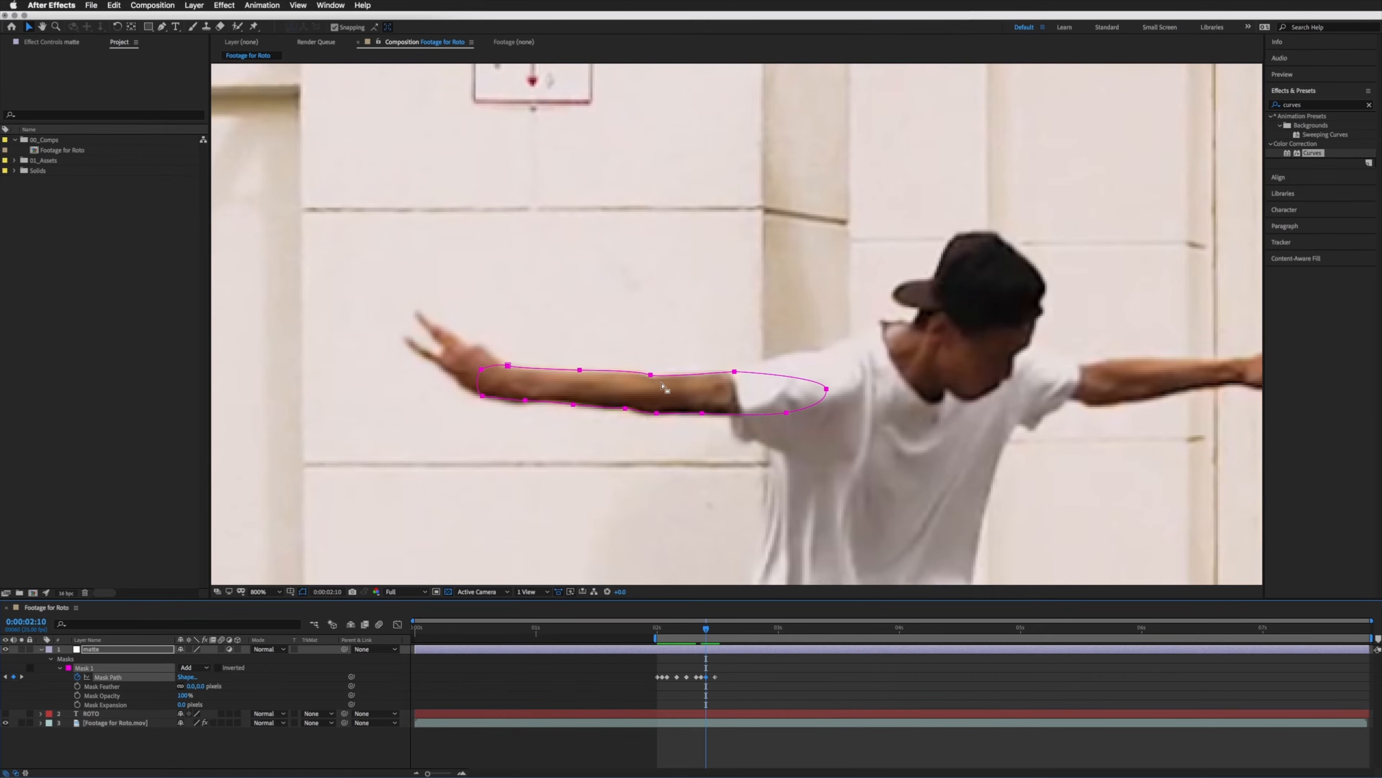
left_click(652, 375)
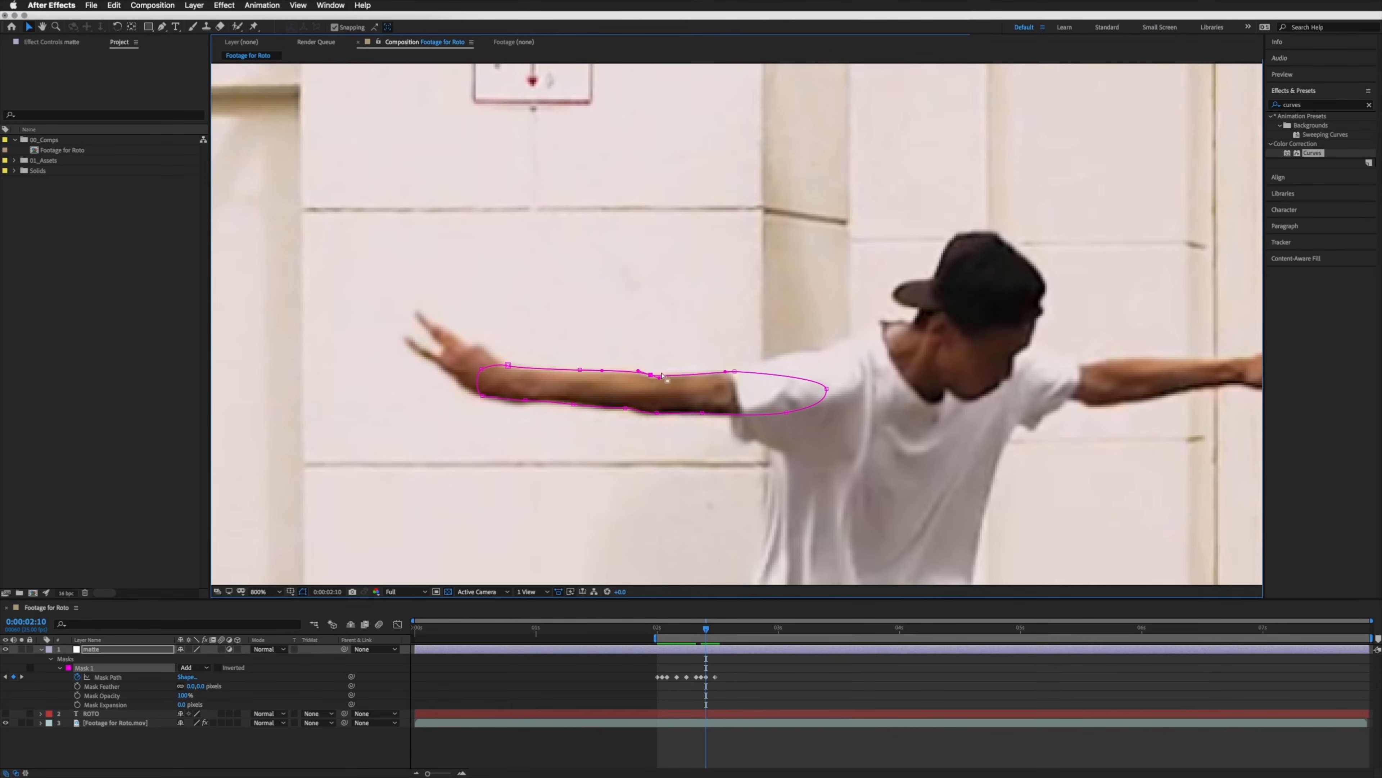
key("Page_Down")
key("Page_Down")
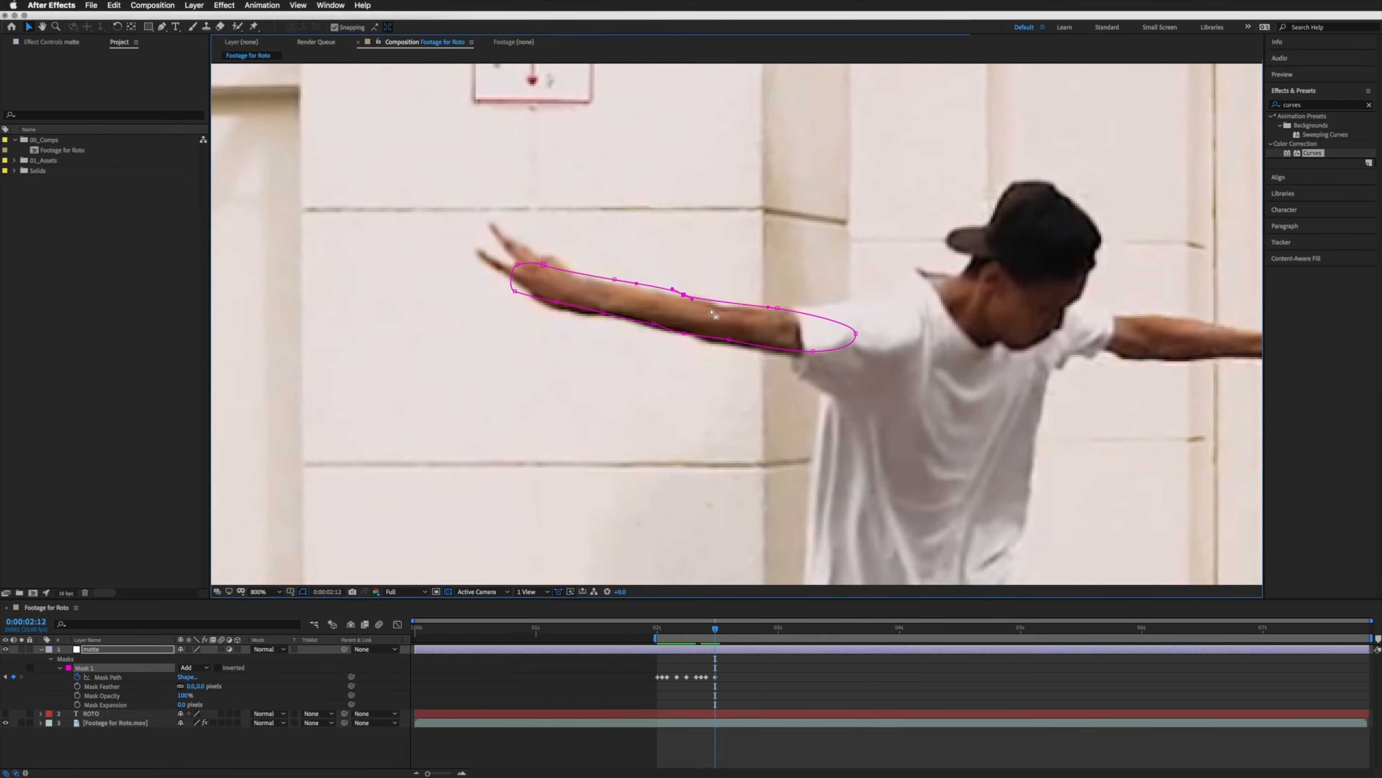
left_click_drag(699, 297, 718, 309)
left_click_drag(614, 278, 632, 286)
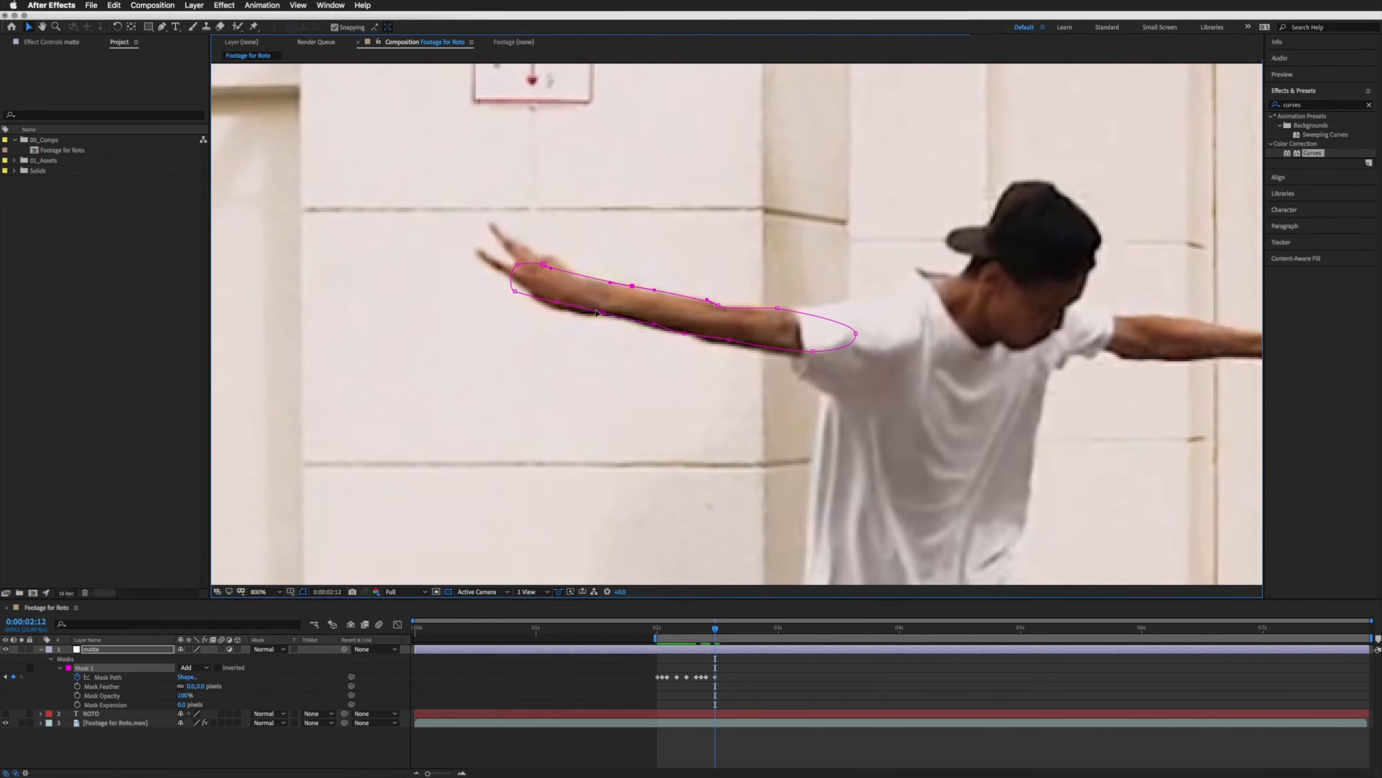
left_click(654, 324)
Step: Recheck the lower edge against 0:00:02:10 and fit the remaining mask points to the arm at 0:00:02:12
key("Page_Up")
key("Page_Up")
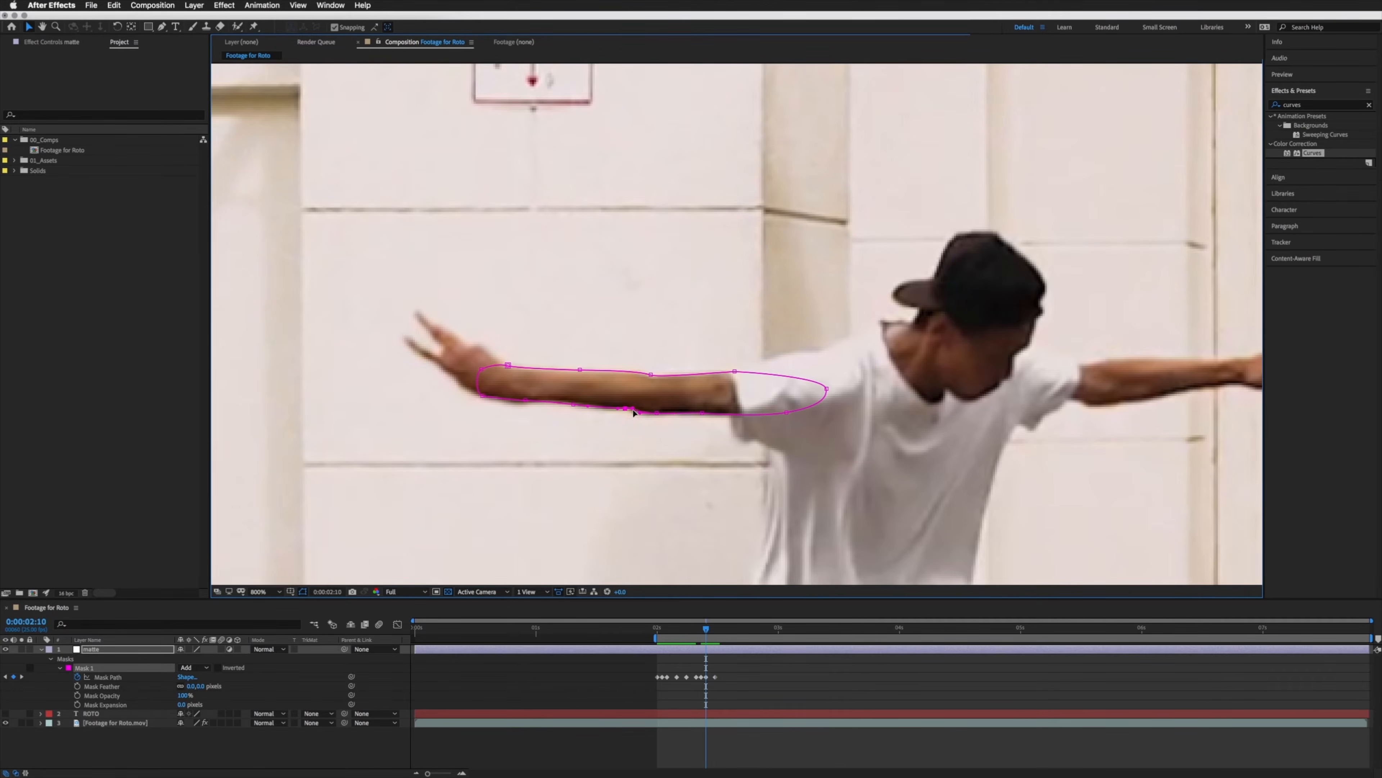
key("Page_Down")
key("Page_Down")
left_click_drag(646, 312, 864, 365)
left_click_drag(556, 303, 555, 266)
left_click_drag(632, 286, 595, 314)
Step: At 0:00:02:14, move the whole forearm mask over the back arm
key("Page_Down")
key("Page_Down")
double_click(713, 316)
left_click_drag(713, 316, 850, 314)
key("Return")
Step: Adjust the mask's individual edge points at 0:00:02:14 to fit the arm, and end the work area on that frame
left_click(846, 308)
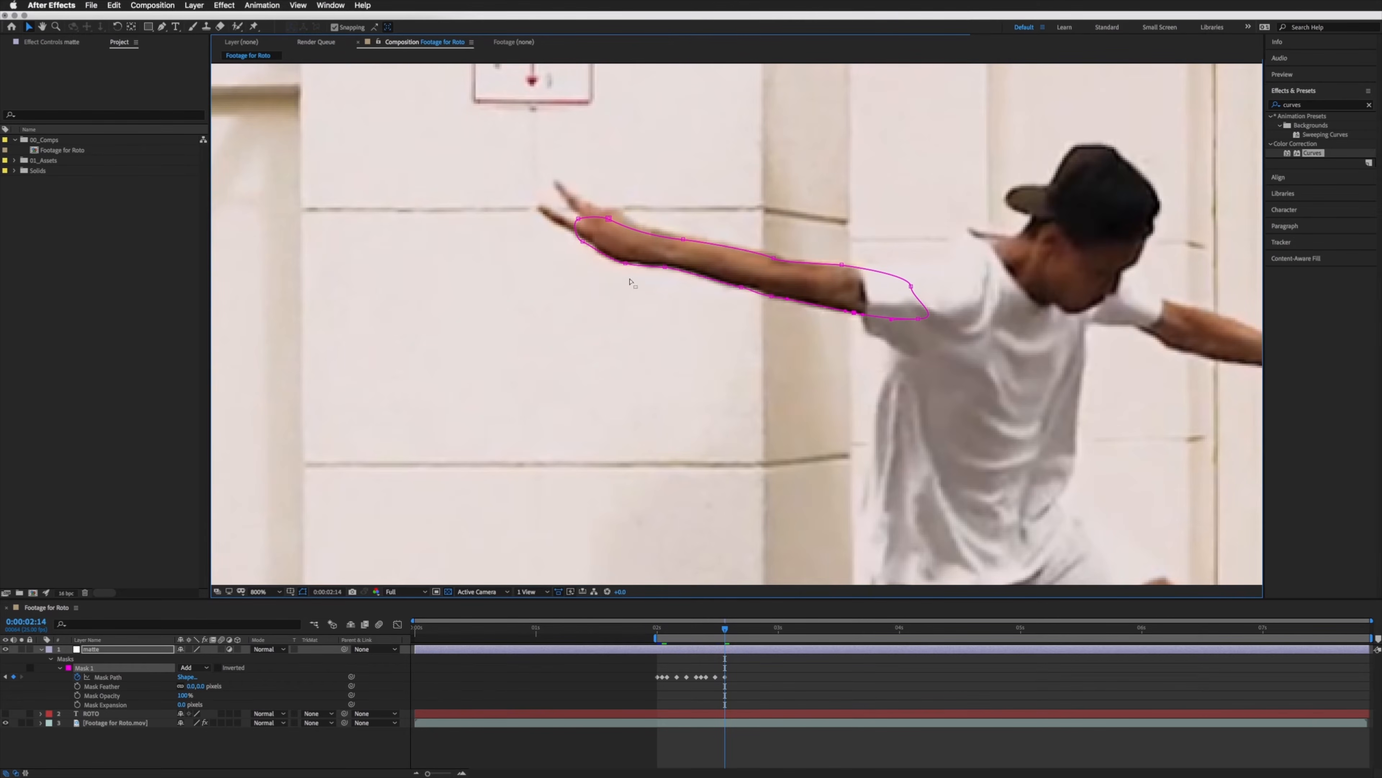
left_click_drag(627, 266, 685, 239)
key("n")
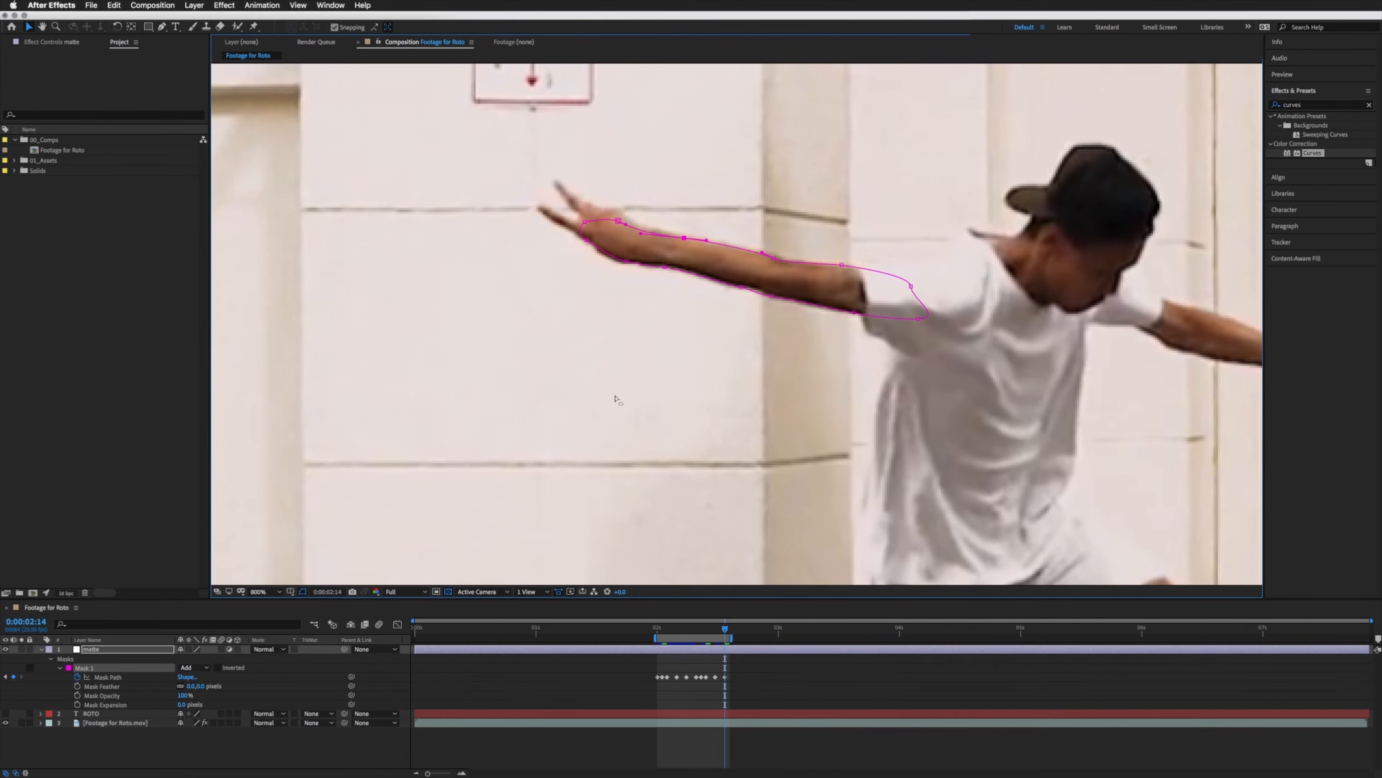
Step: Show the ROTO text layer and set its track matte to Alpha Inverted Matte "matte"
left_click(5, 712)
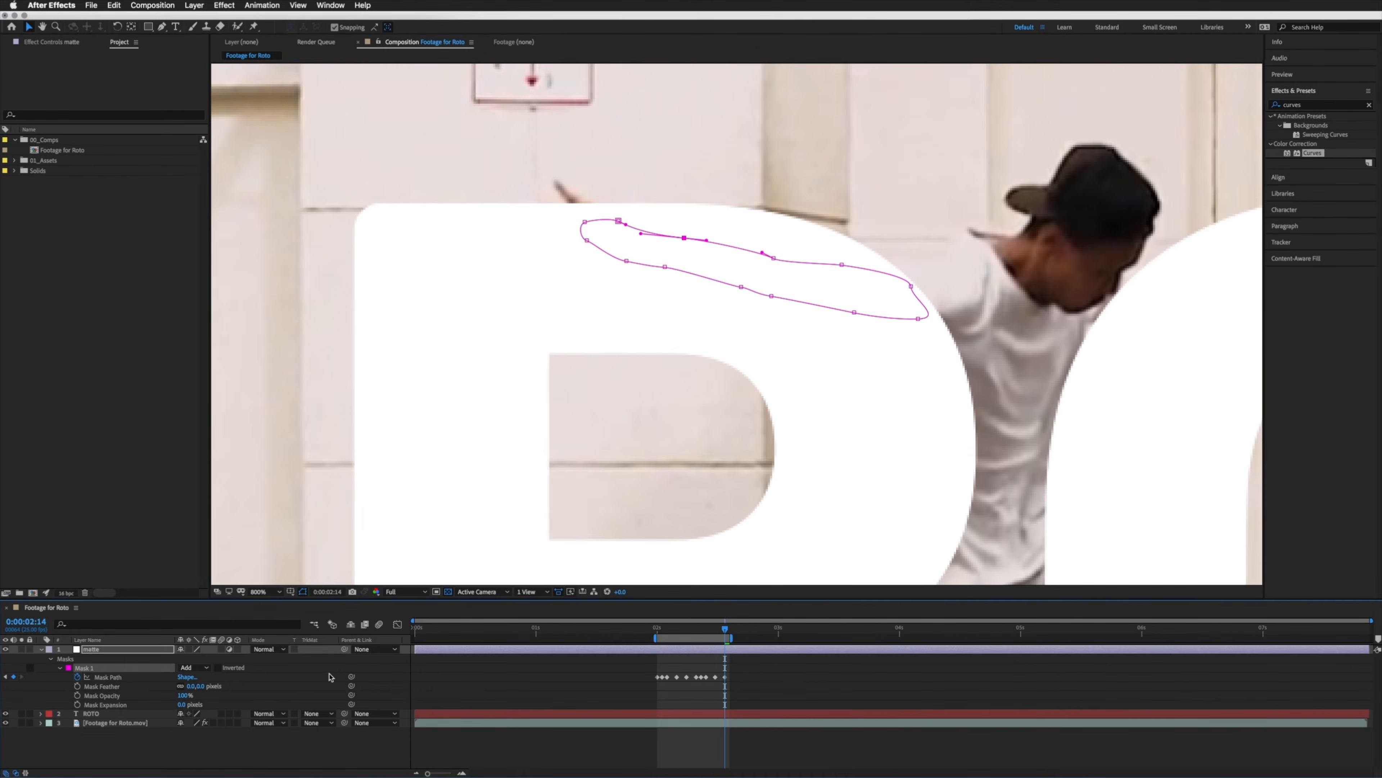
left_click(321, 714)
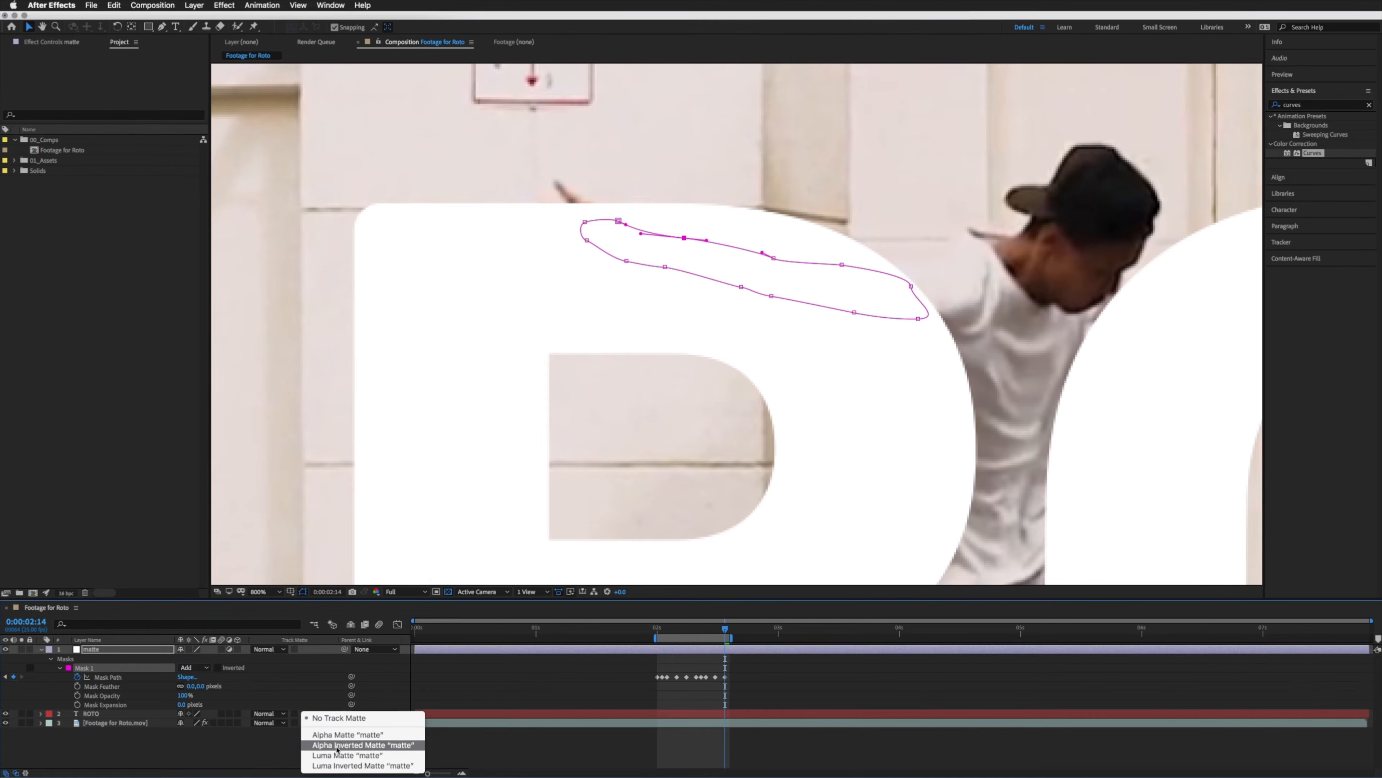
left_click(358, 746)
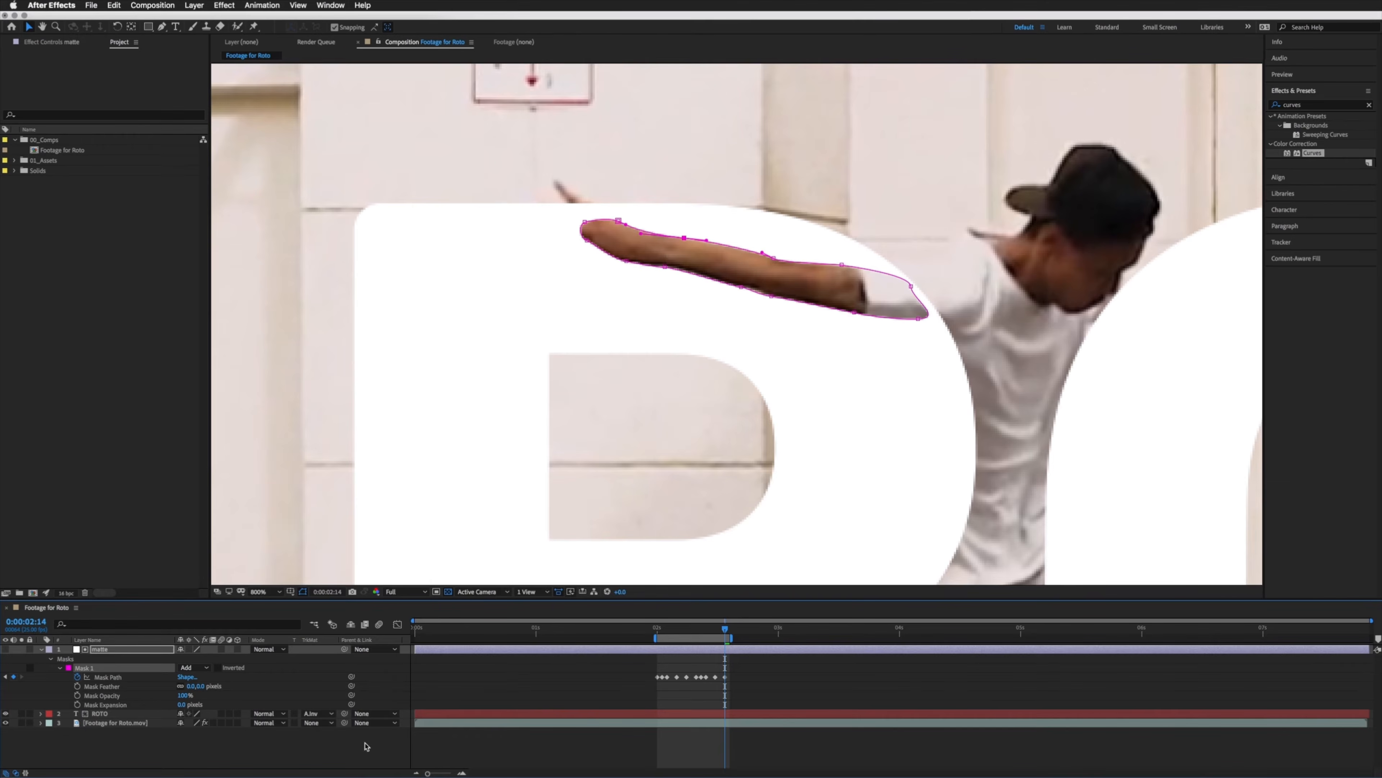
left_click(670, 662)
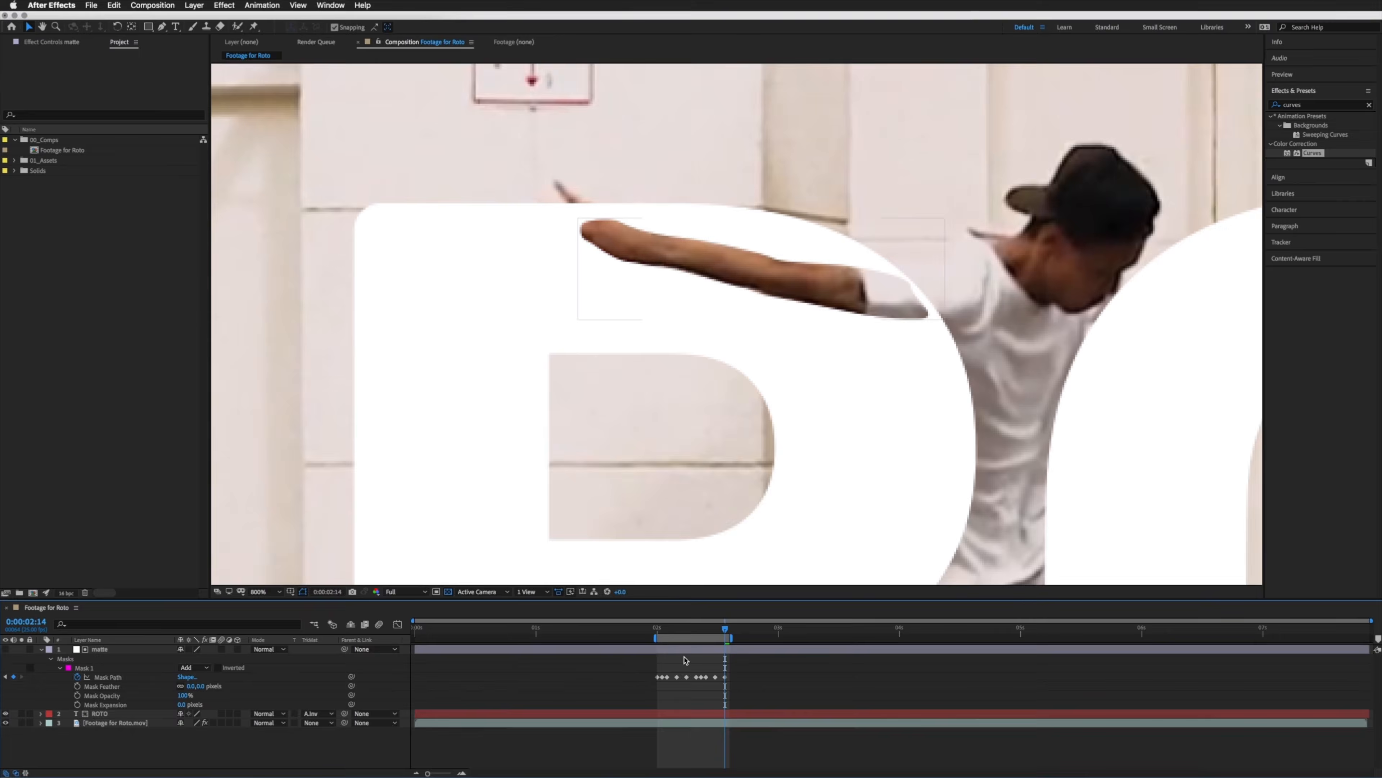
Step: Preview the masked forearm against the ROTO text over the work area and inspect the matte at 0:00:02:00
key("comma")
key("comma")
left_click_drag(723, 382, 714, 328)
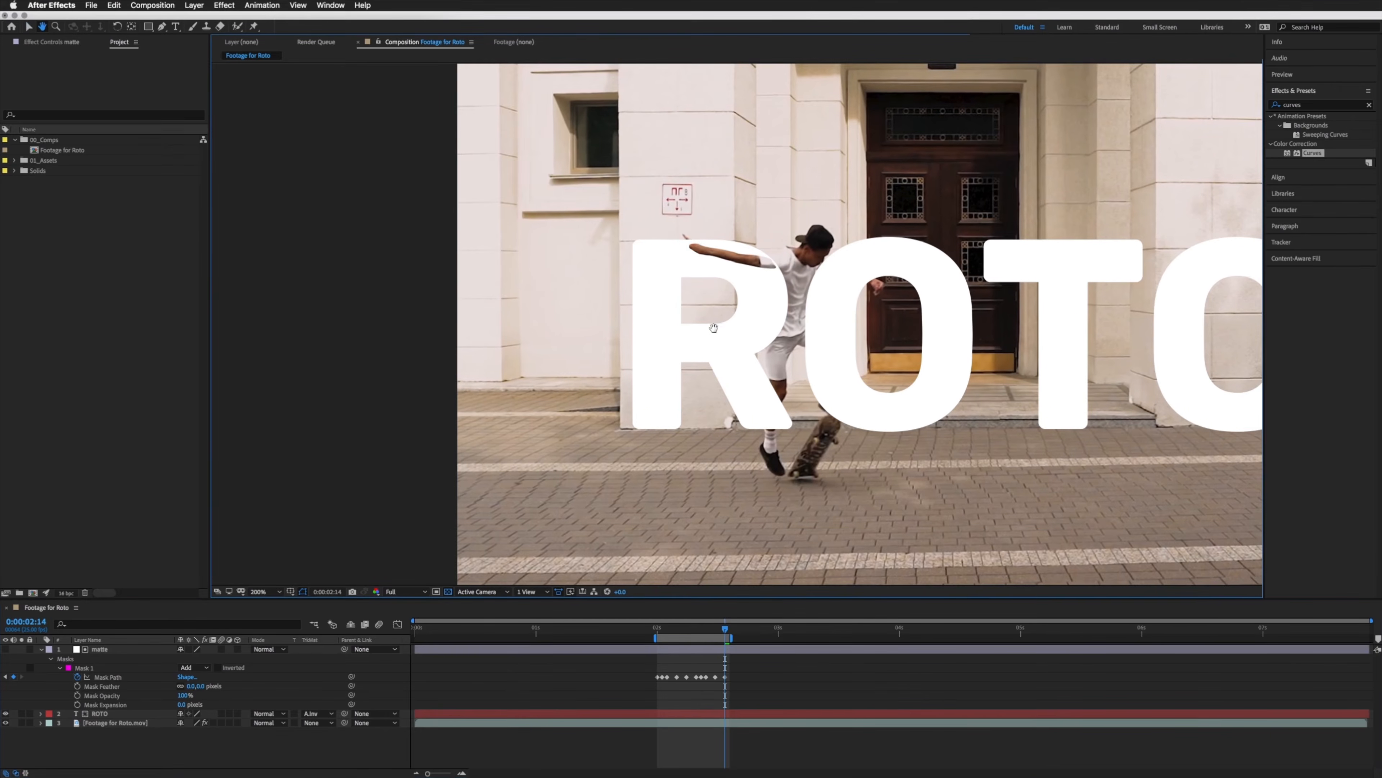
left_click(666, 650)
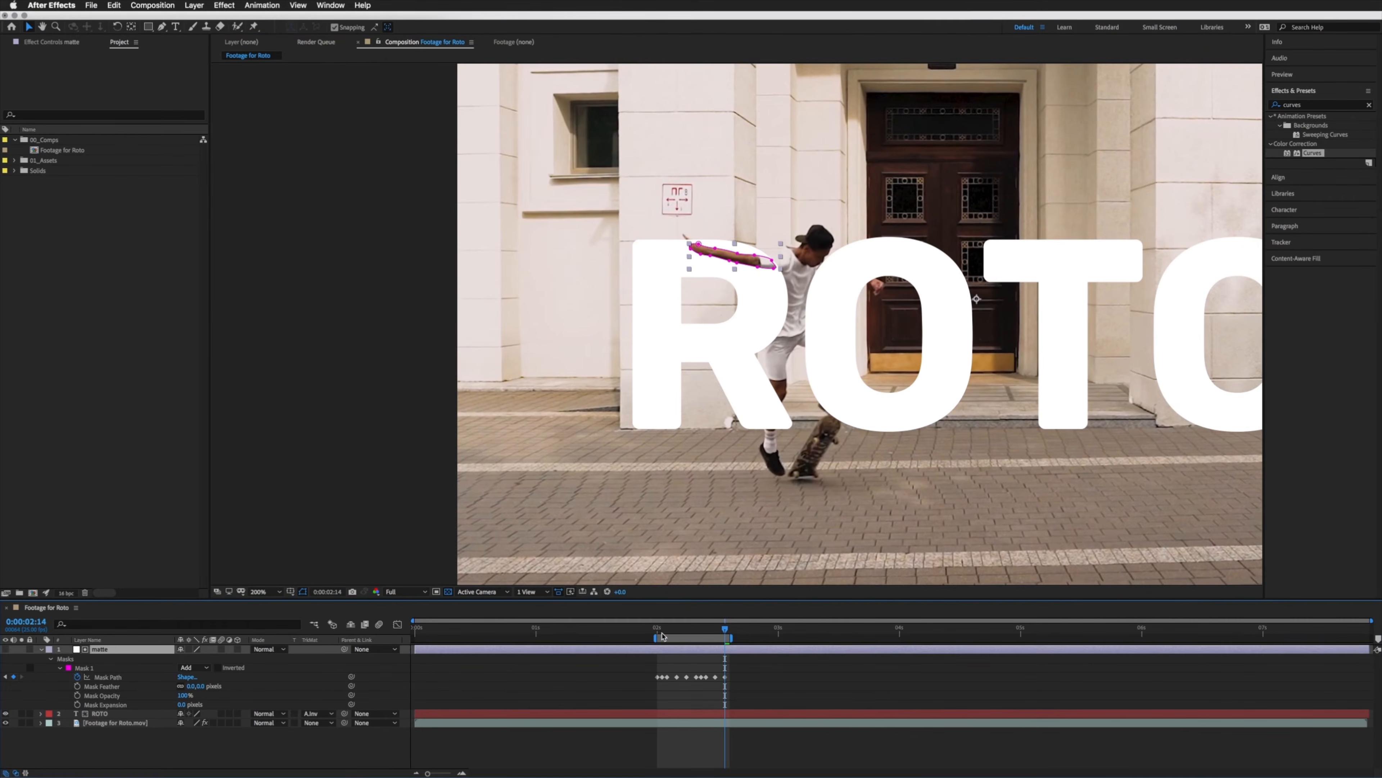
left_click(685, 661)
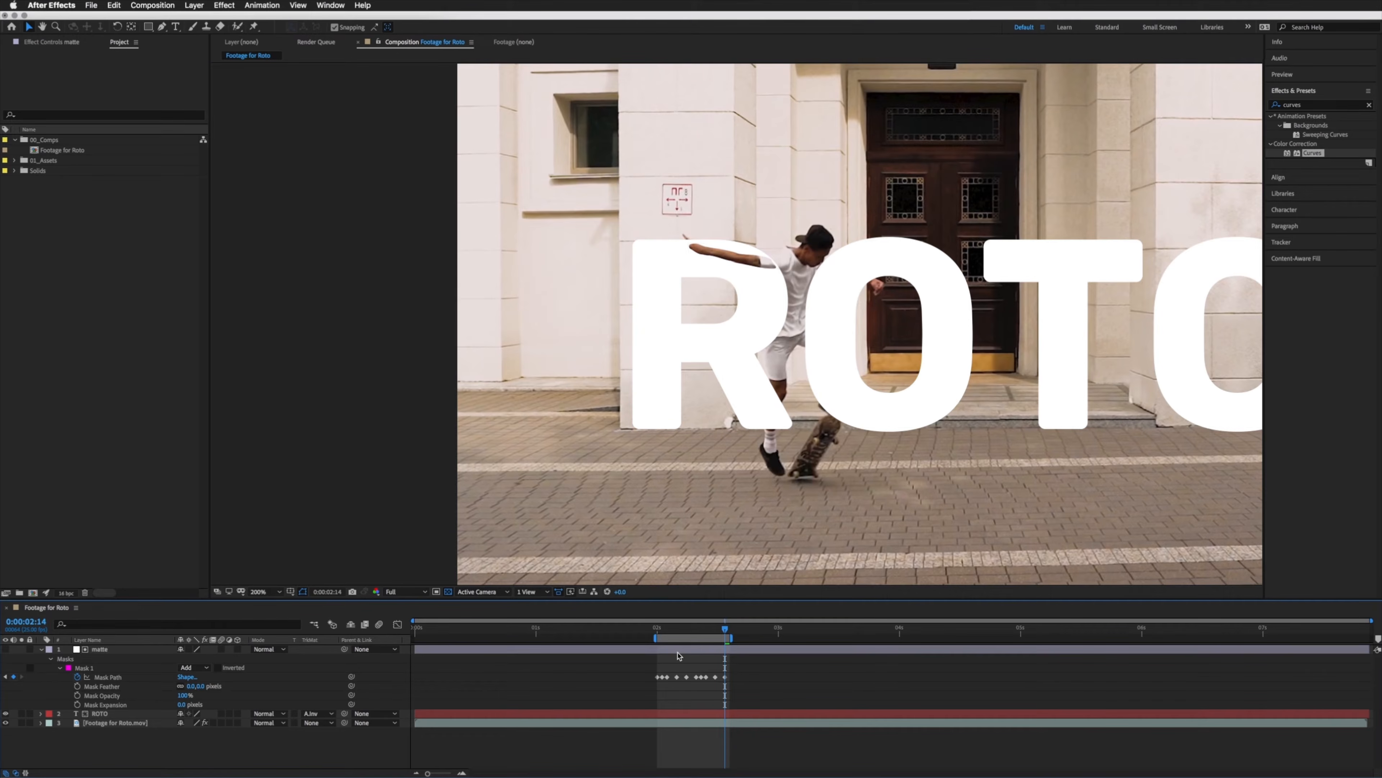
key("space")
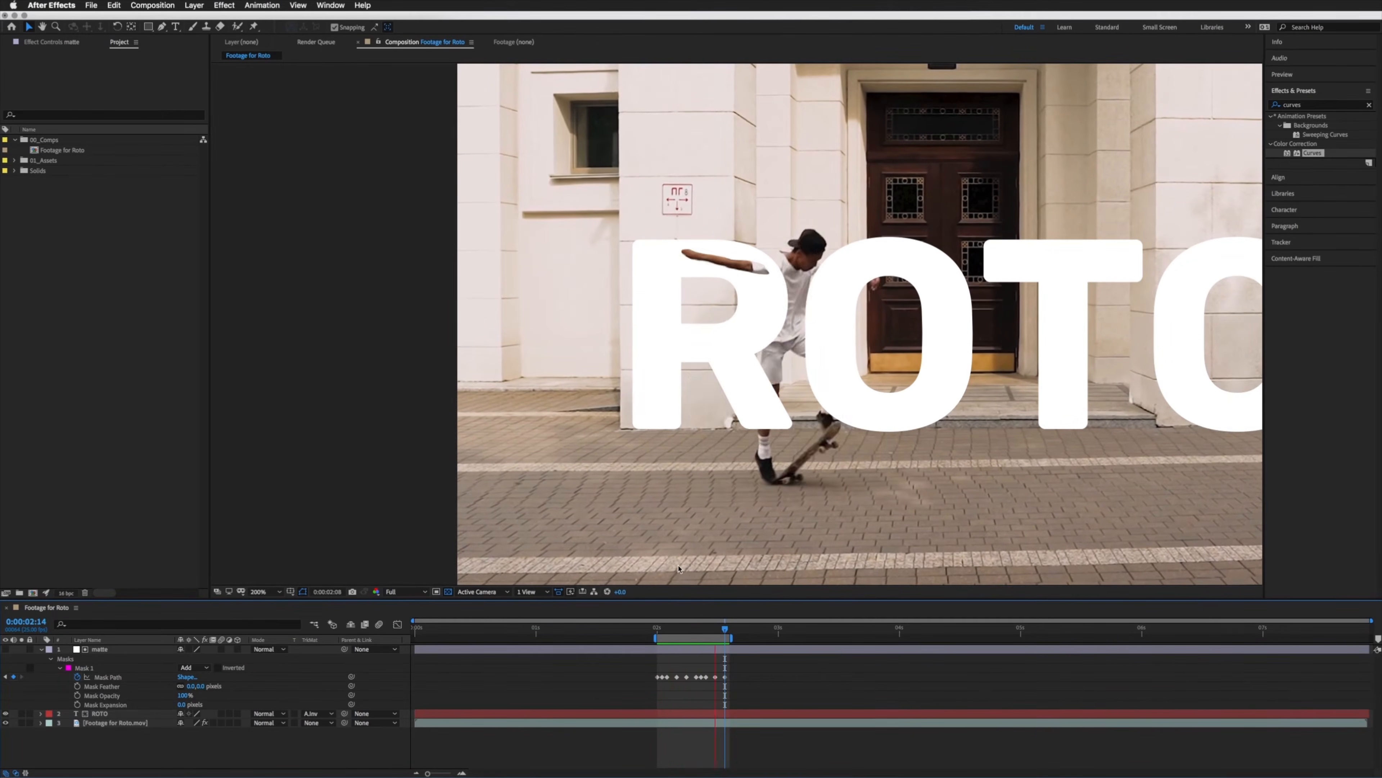
key("space")
left_click_drag(664, 628, 659, 632)
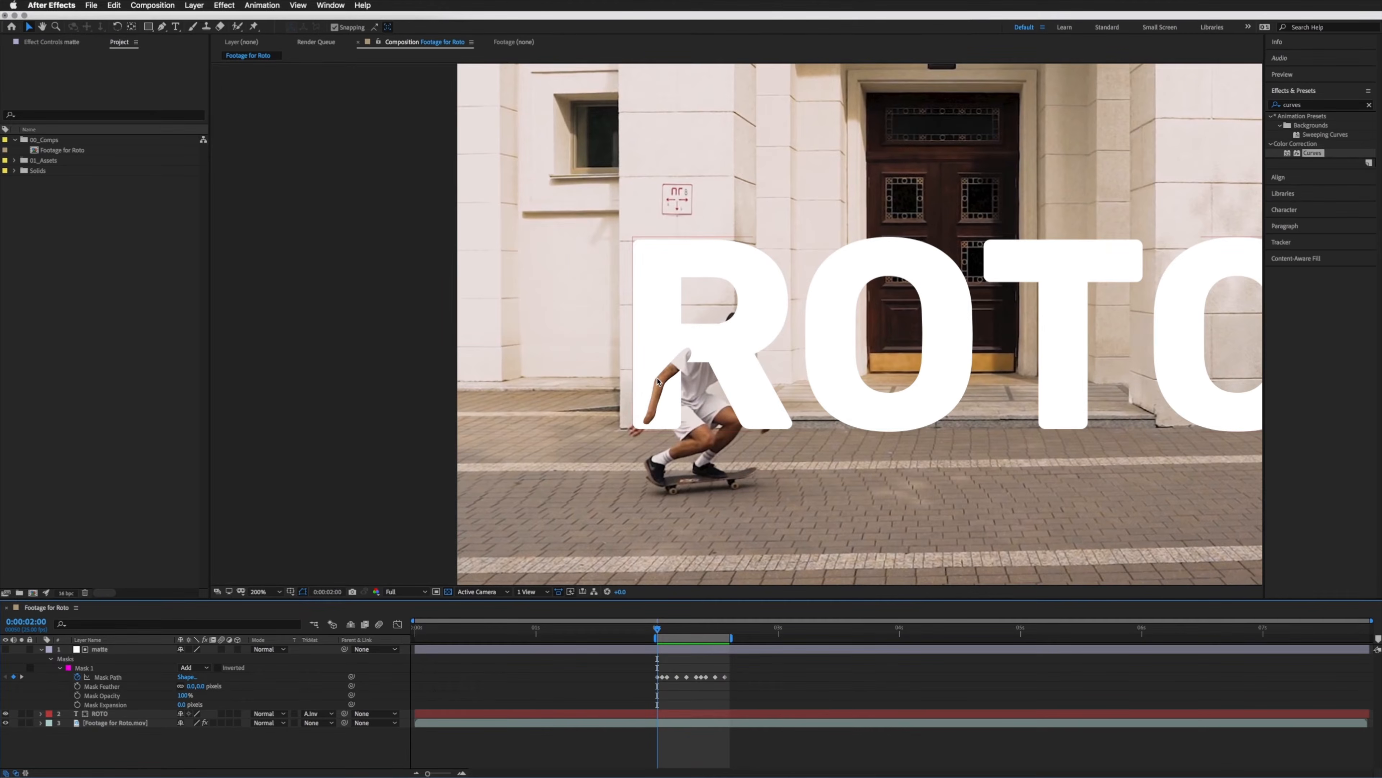
scroll(658, 382, "up", 3)
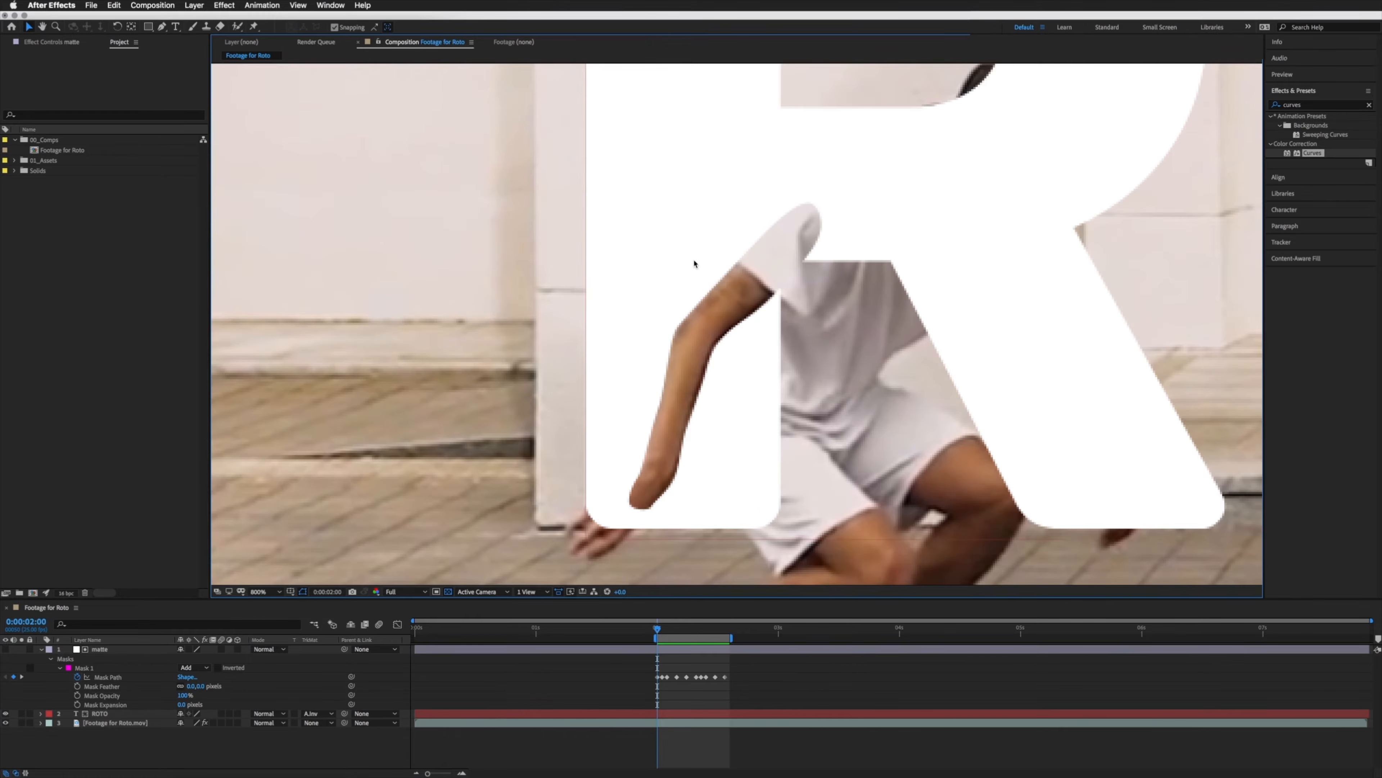
Step: At 0:00:02:07, hide the ROTO text layer and select the matte layer with its properties collapsed
left_click(691, 632)
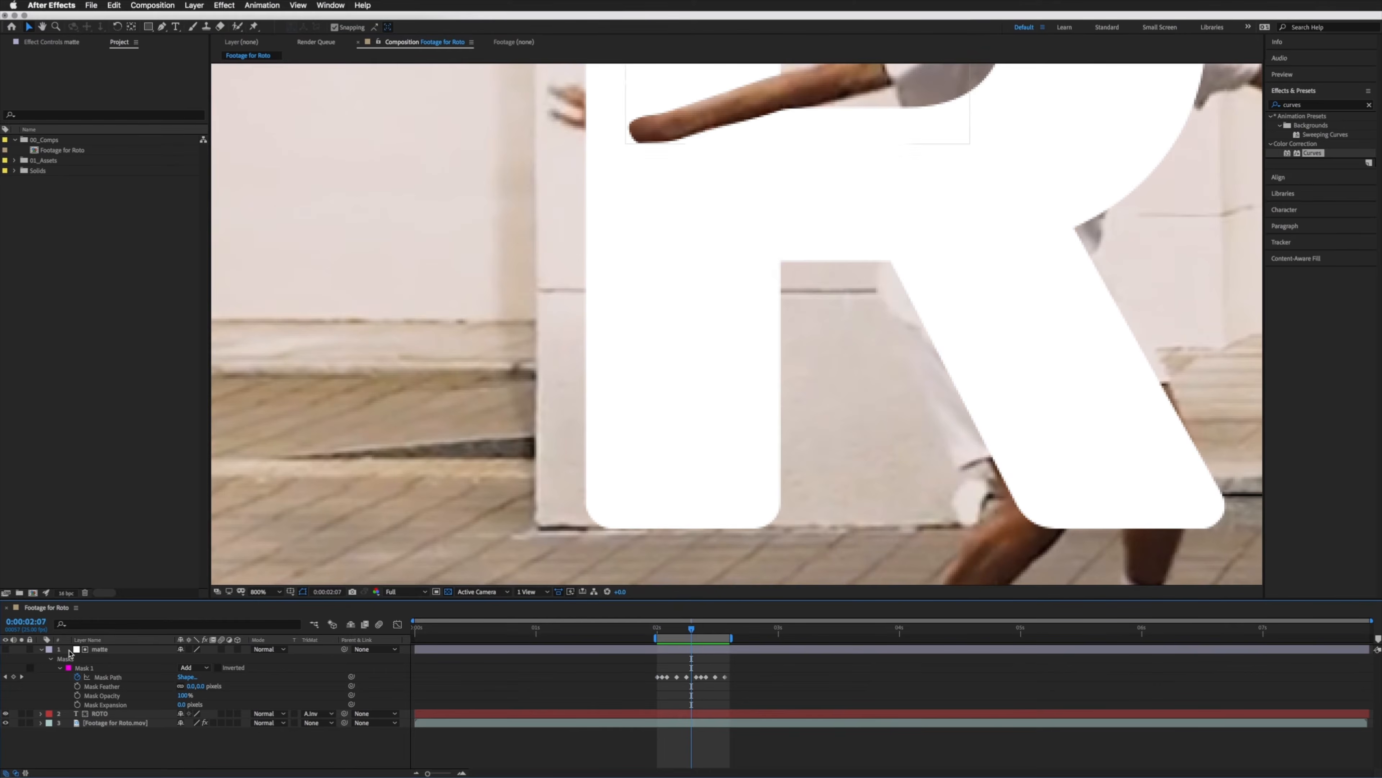
left_click(5, 714)
left_click(41, 649)
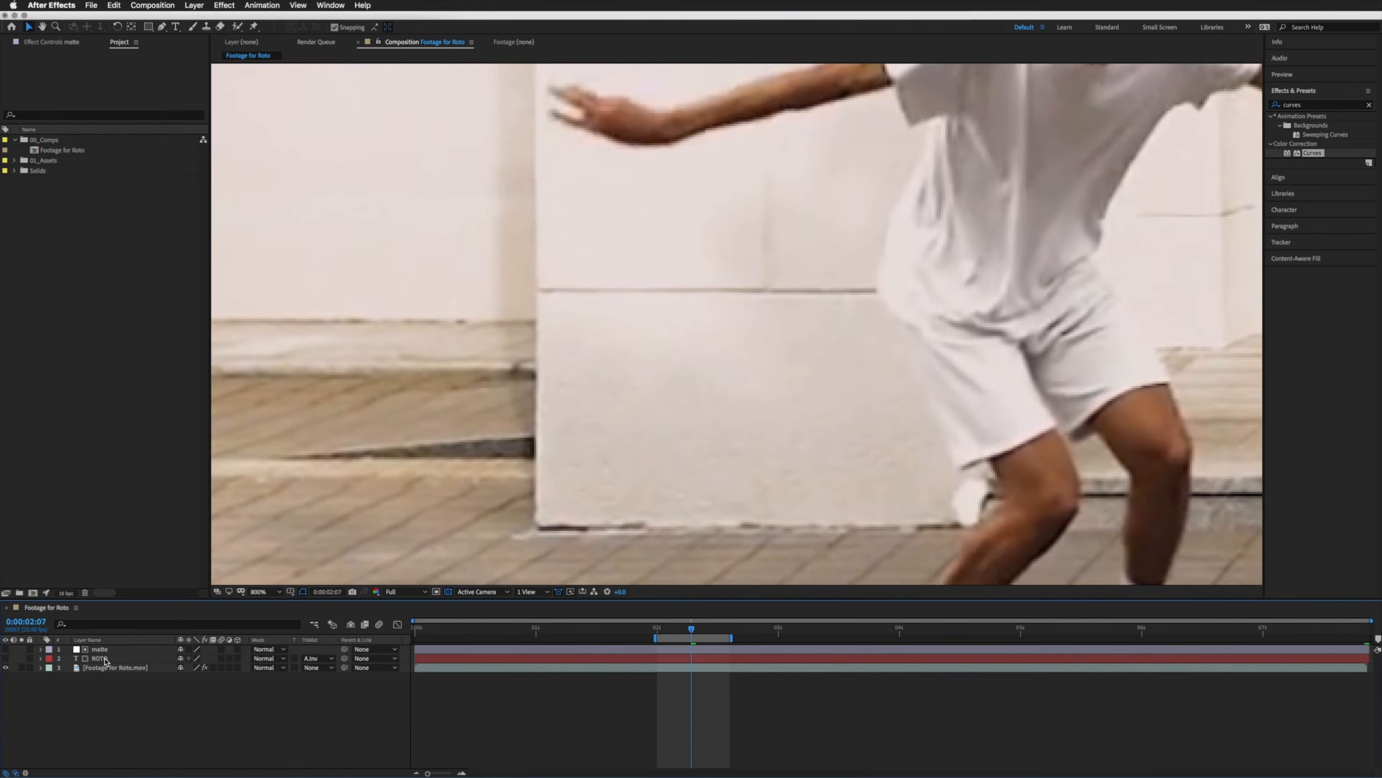
left_click(101, 651)
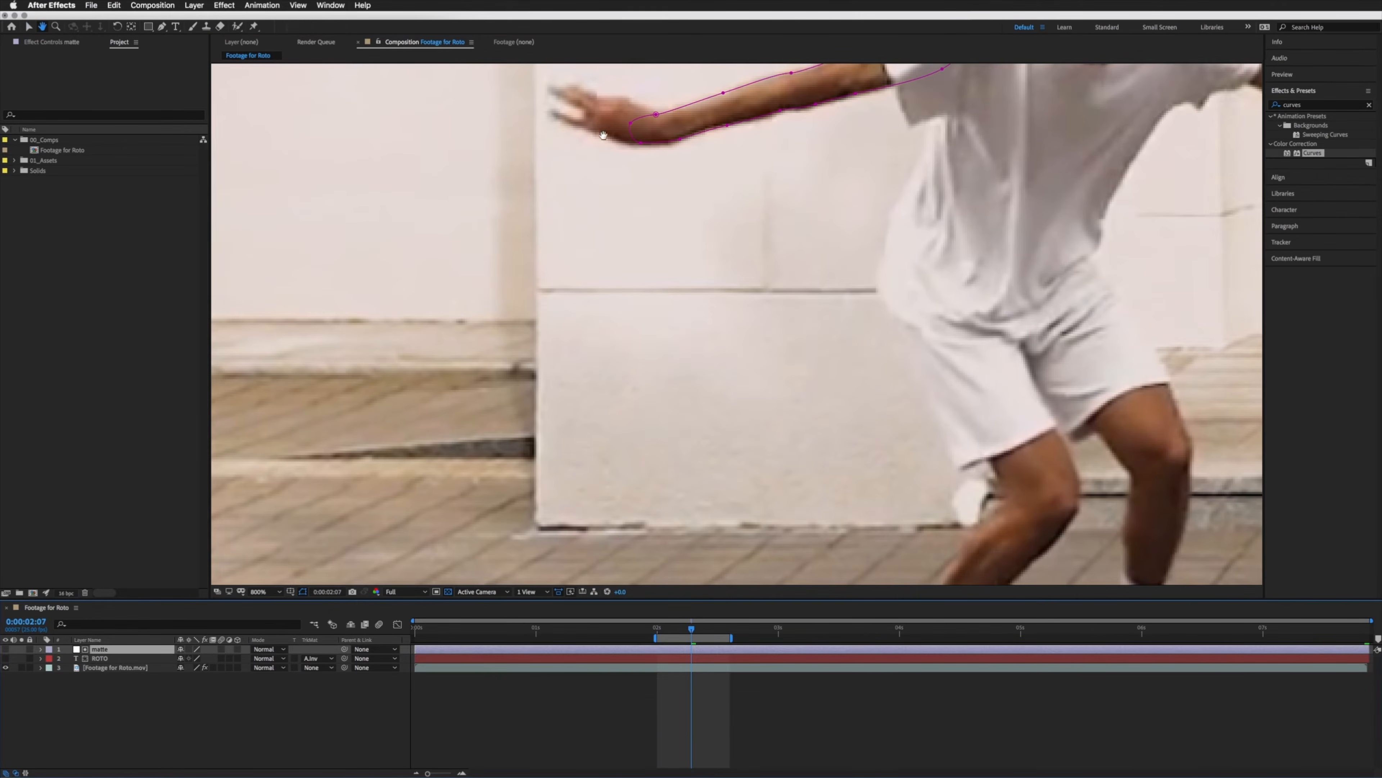
scroll(664, 333, "up", 5)
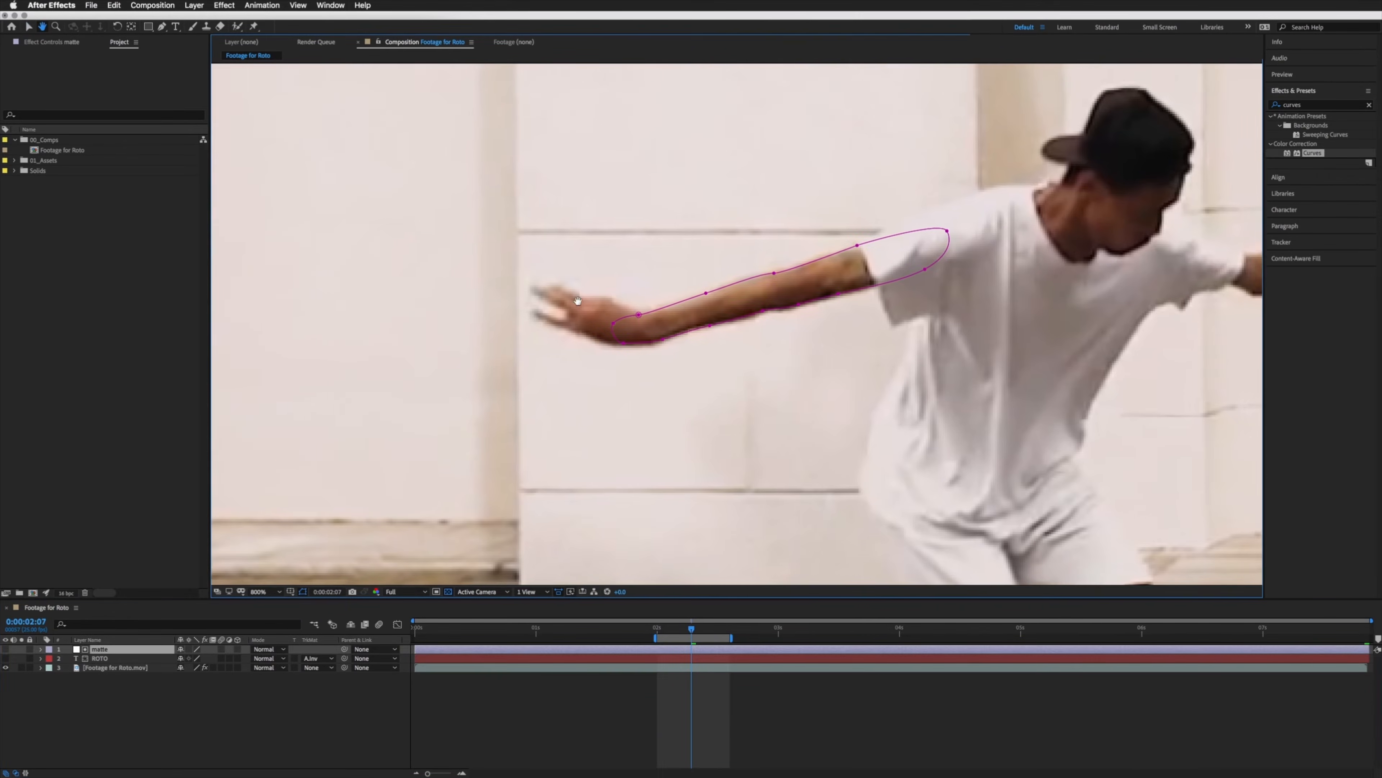
Step: Draw a second closed mask with the Pen tool around the back hand and fingers, overlapping the forearm mask at the wrist
left_click(163, 27)
left_click(643, 338)
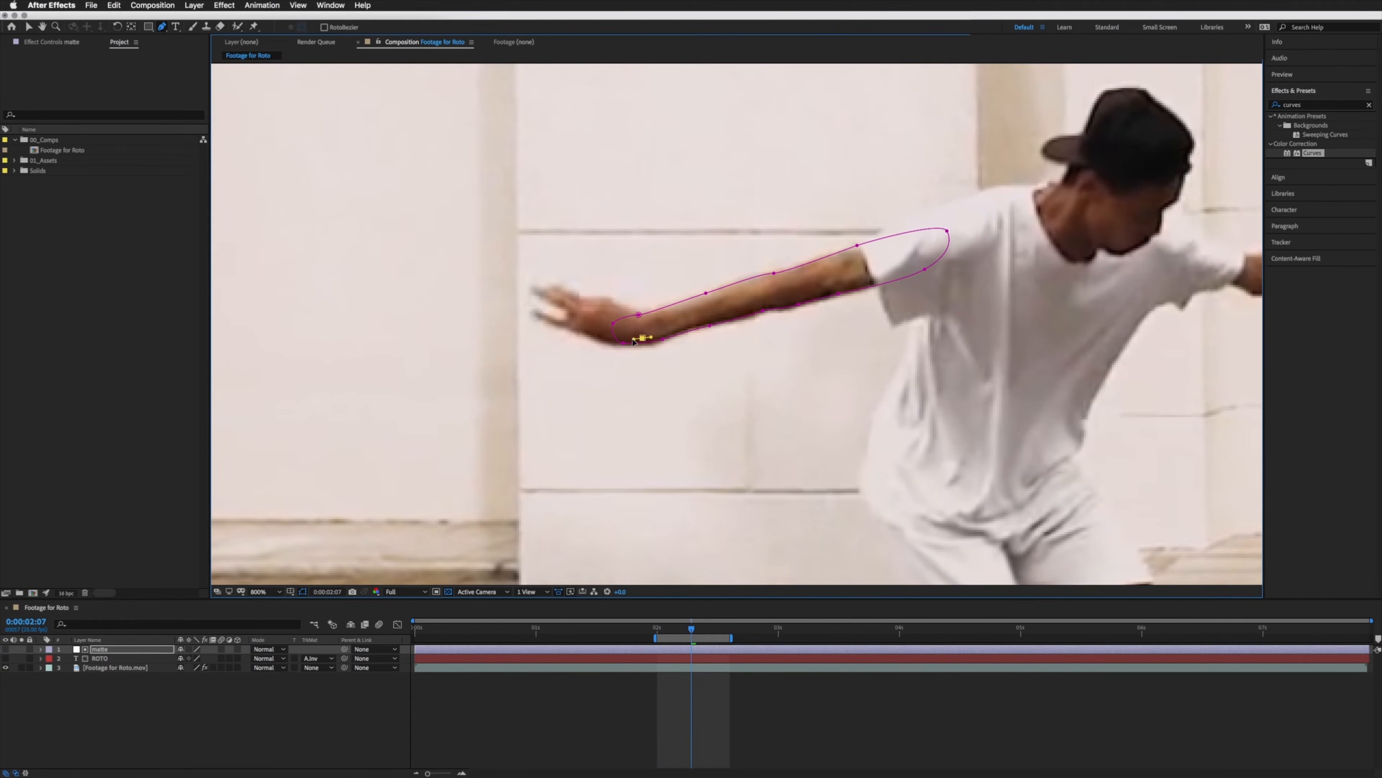
left_click(603, 340)
left_click(543, 321)
scroll(528, 321, "up", 3)
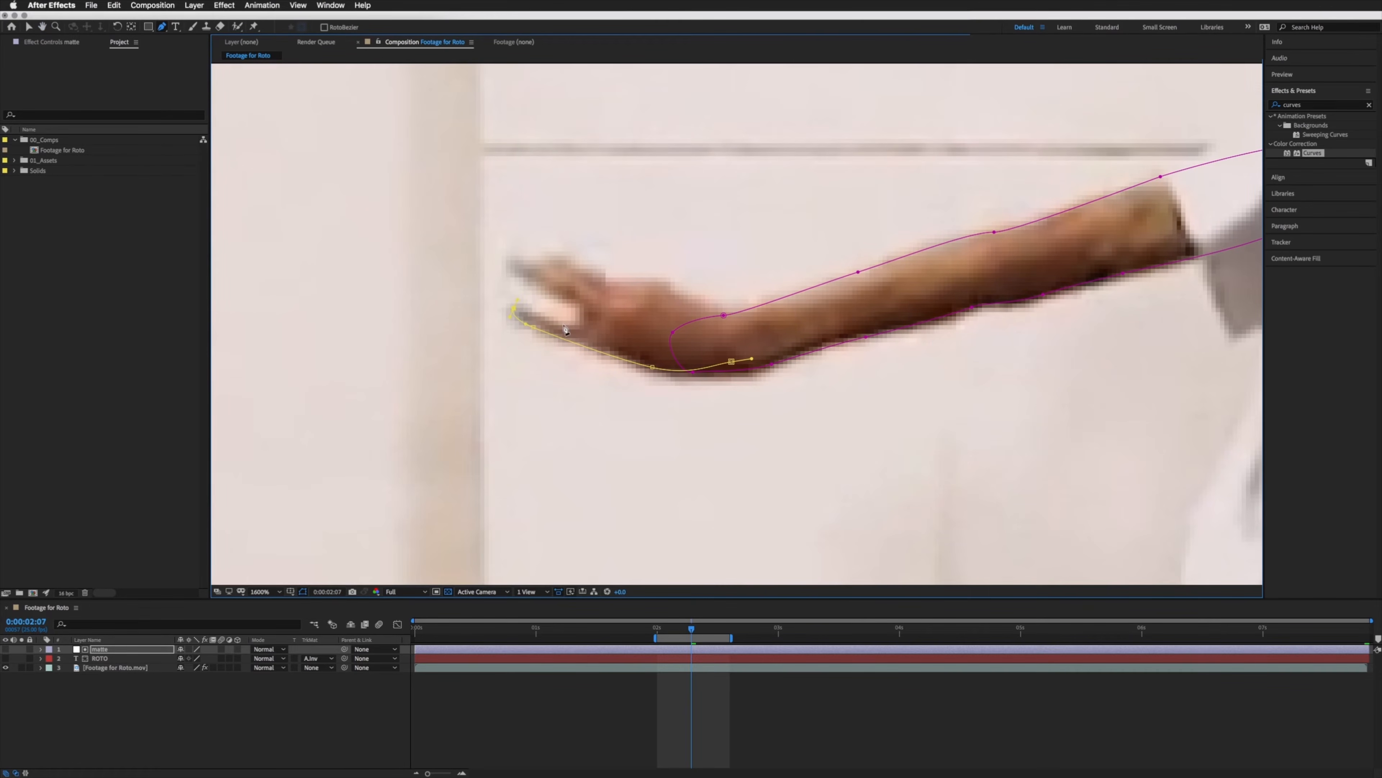
left_click_drag(578, 318, 546, 293)
left_click_drag(516, 258, 524, 262)
left_click_drag(747, 315, 736, 367)
left_click(731, 361)
key("v")
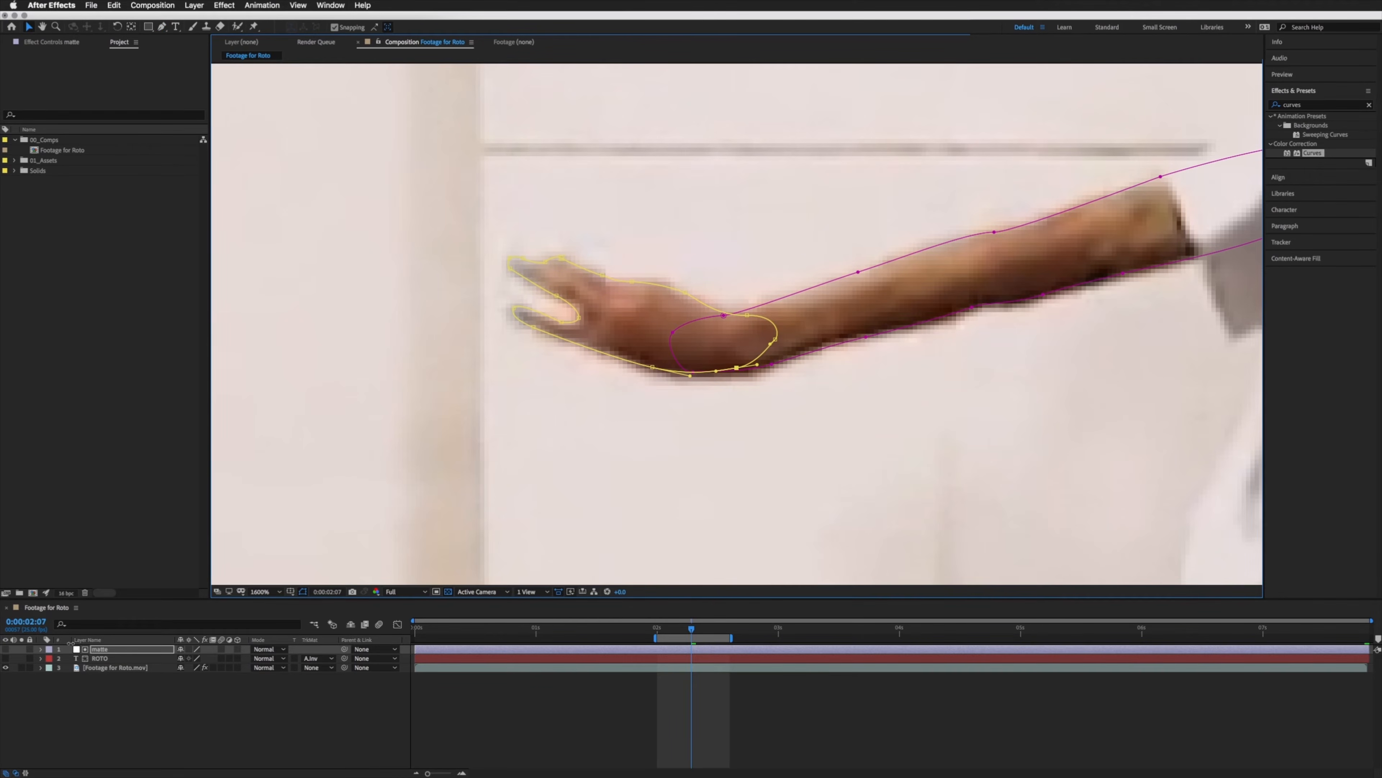
Step: Turn on Mask Path keyframing for Mask 2 at 0:00:02:07
left_click(40, 649)
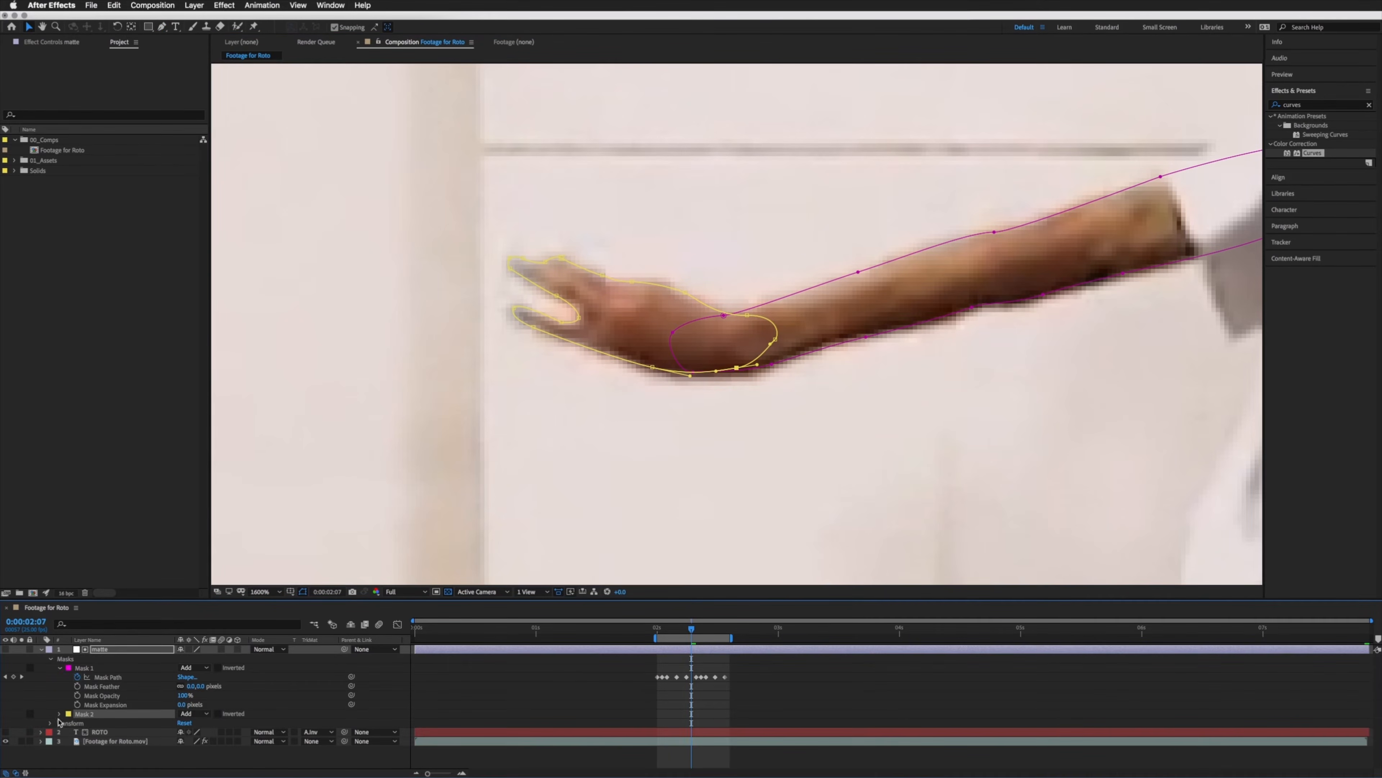
left_click(60, 714)
left_click(78, 724)
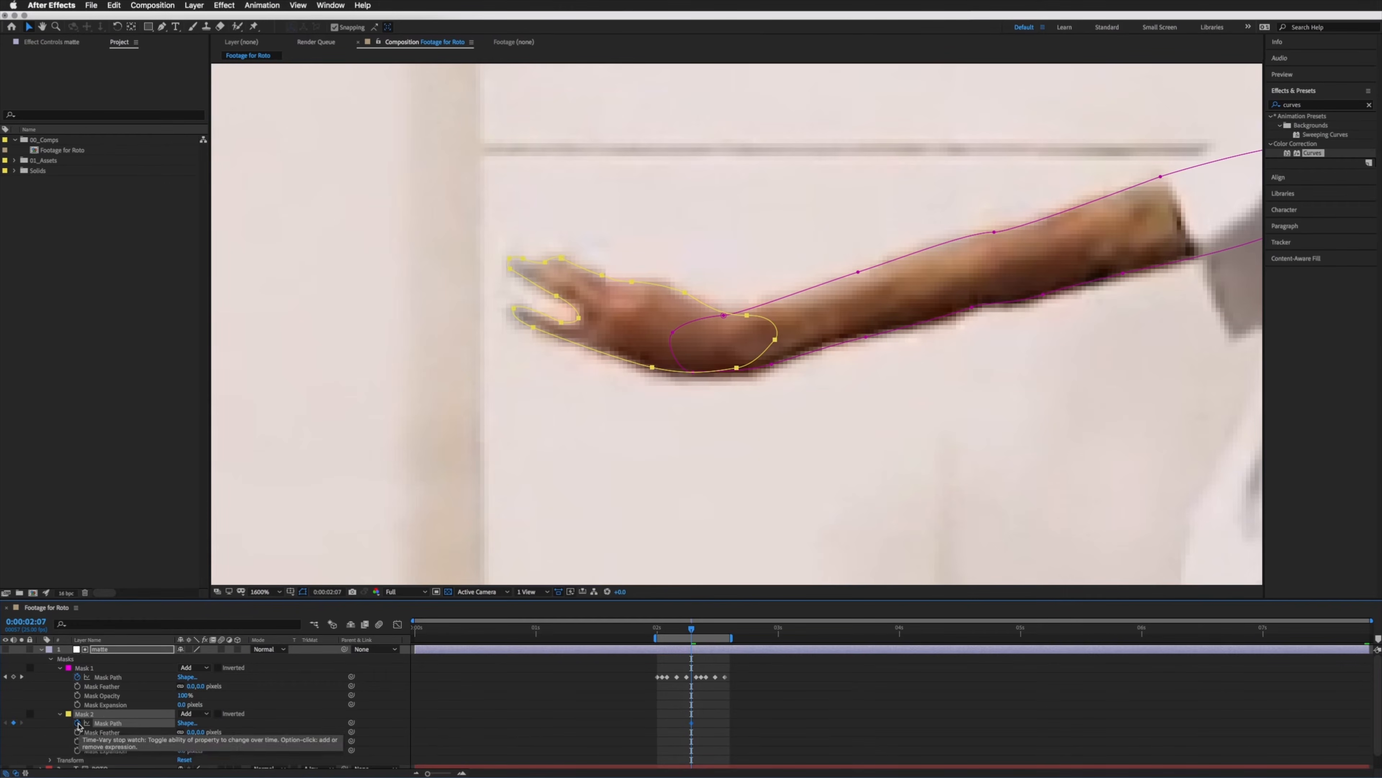
Step: At 0:00:02:06, move and rotate the whole hand mask to follow the back hand
key("Page_Up")
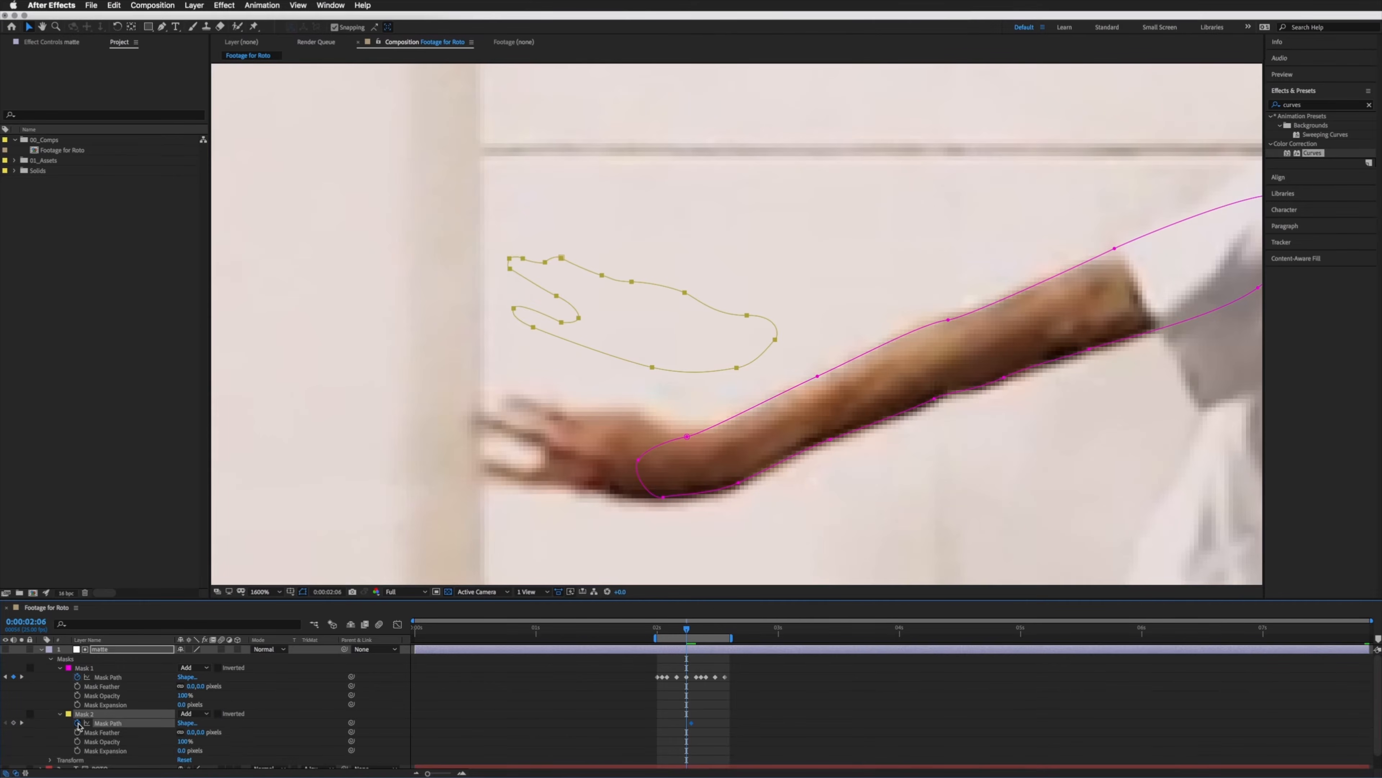
left_click_drag(592, 302, 576, 409)
double_click(575, 409)
left_click_drag(618, 346, 600, 344)
left_click_drag(589, 421, 589, 416)
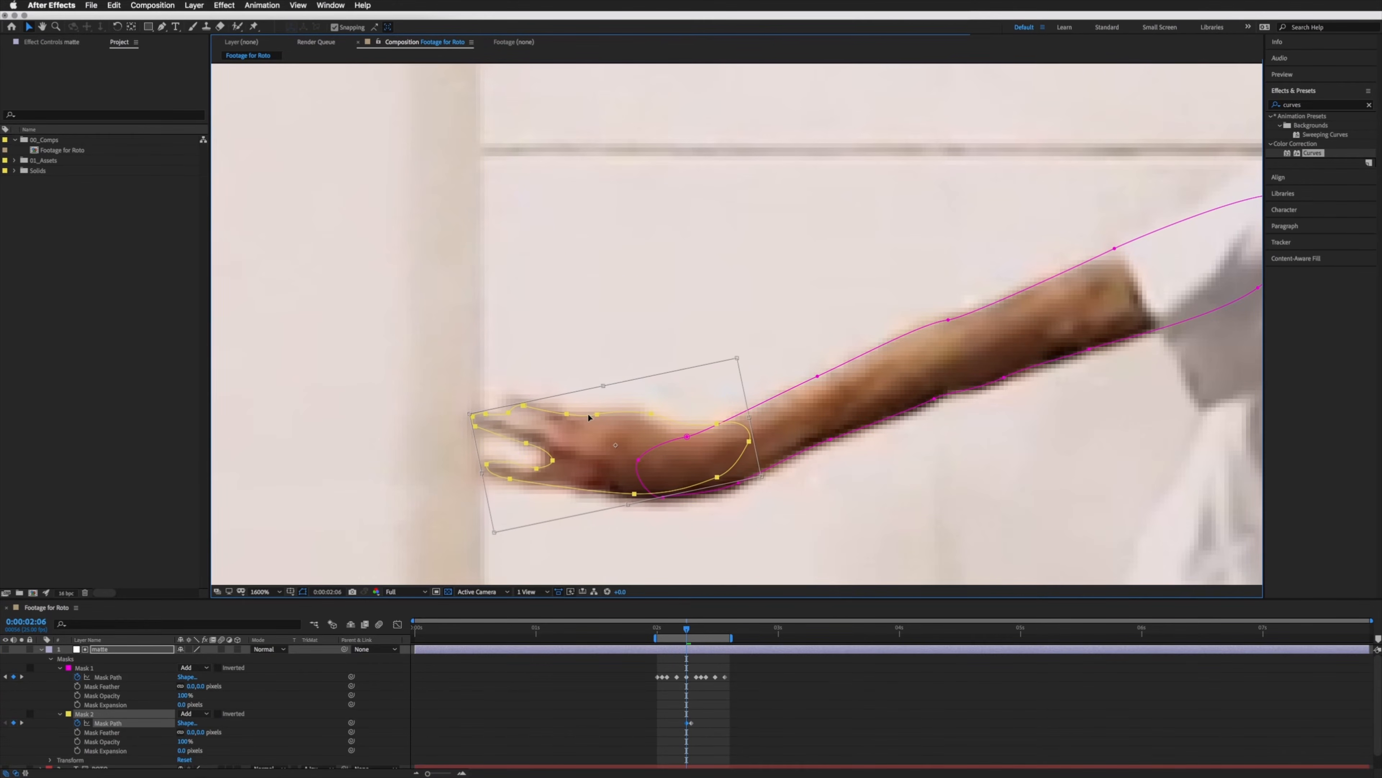
Step: Change Mask 2's outline color to blue
left_click(68, 713)
left_click(677, 575)
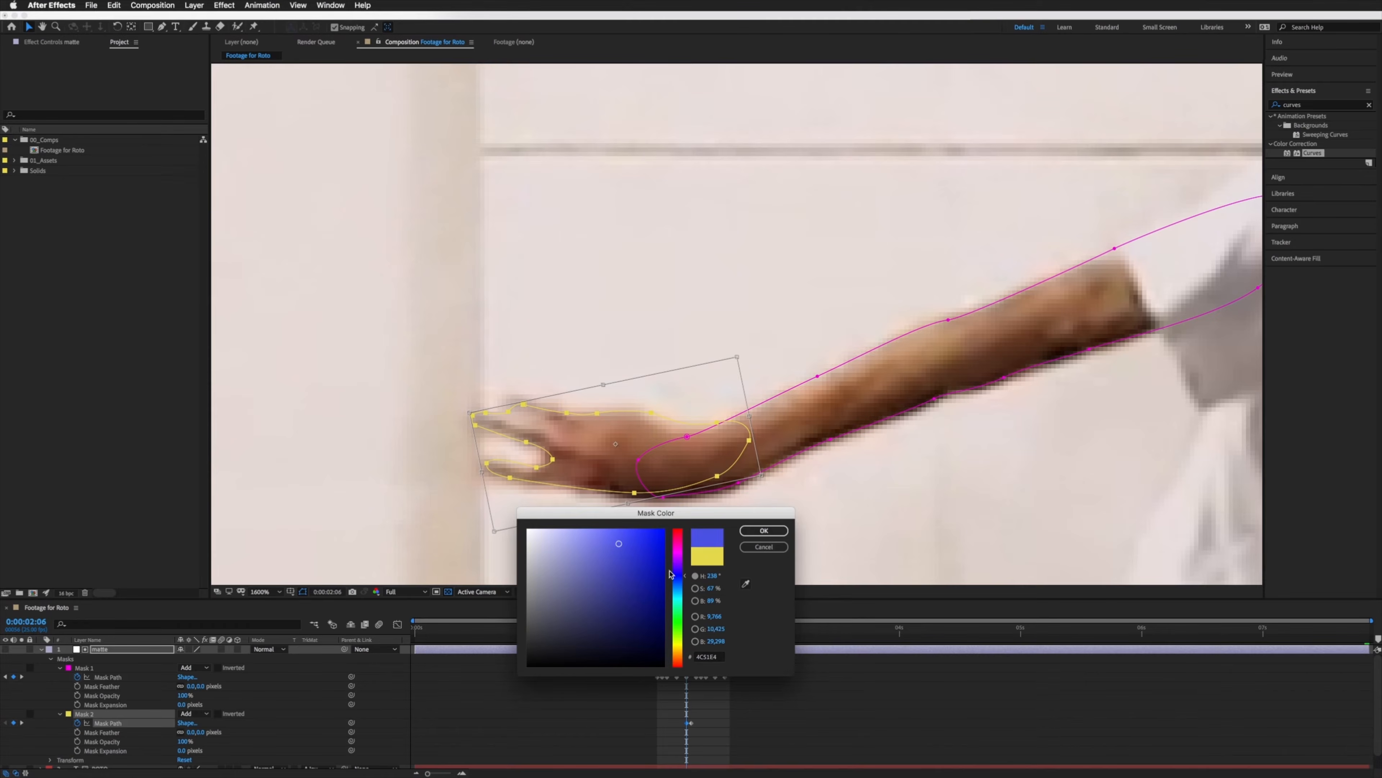
left_click(764, 530)
Step: Adjust the hand mask's individual points at 0:00:02:06 to fit the fingers, wrist and lower palm edge
left_click_drag(487, 462, 486, 469)
left_click_drag(458, 391, 647, 414)
left_click_drag(719, 423, 711, 425)
left_click_drag(718, 477, 730, 481)
left_click_drag(635, 493, 635, 497)
left_click_drag(518, 481, 544, 479)
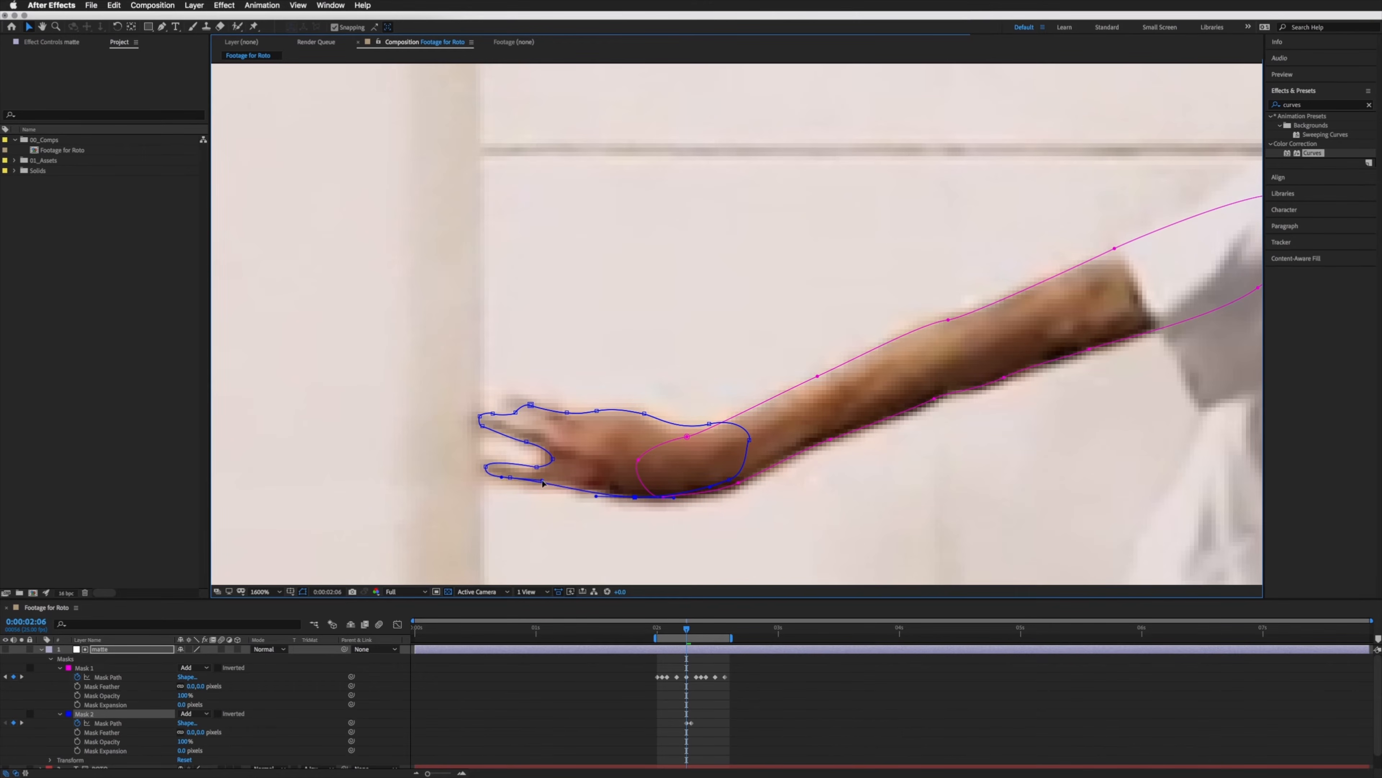
Step: At 0:00:02:04, move and rotate the whole hand mask onto the back hand
key("Page_Up")
key("Page_Up")
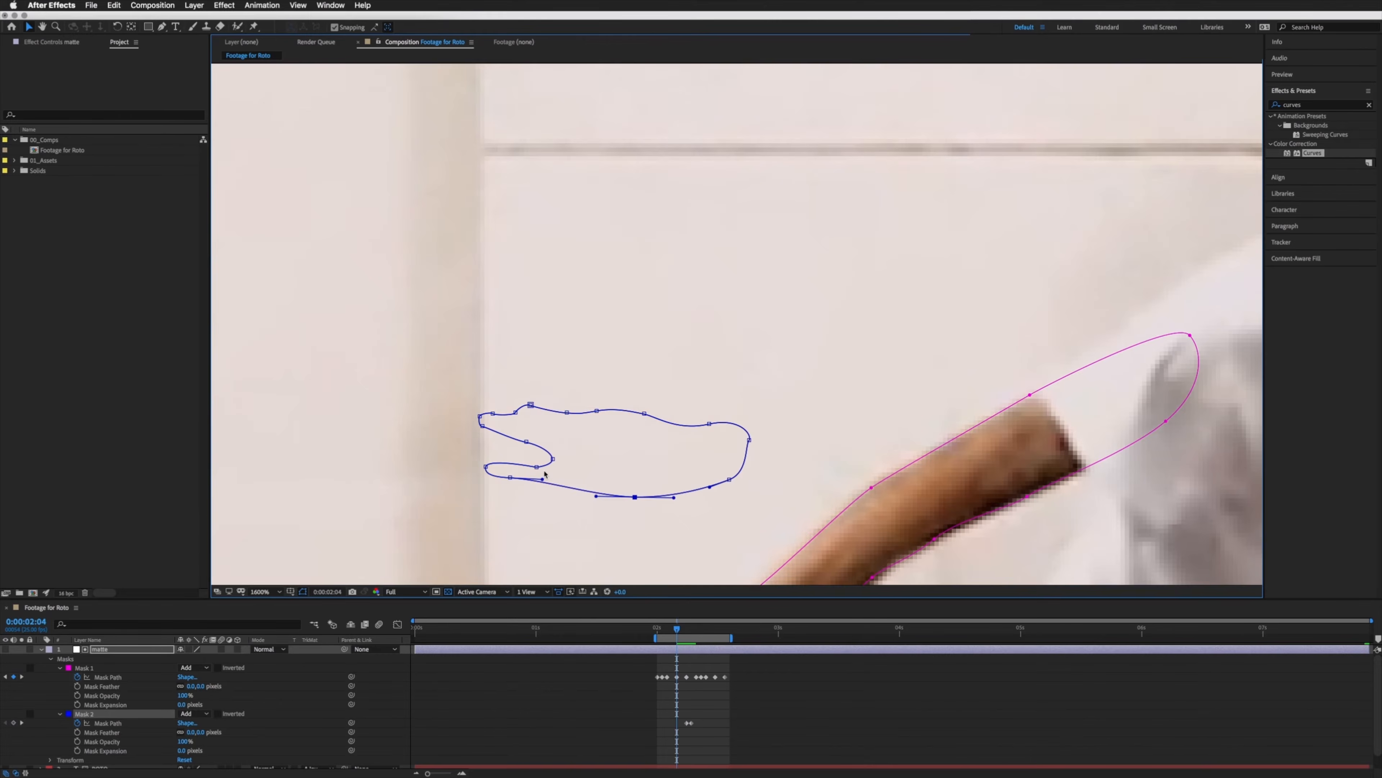
double_click(673, 163)
left_click_drag(689, 88, 673, 103)
left_click_drag(682, 159, 653, 426)
key("Return")
Step: Reshape the hand mask's points at 0:00:02:04 around the wrist, palm and fingertips
left_click_drag(560, 365, 811, 355)
left_click_drag(739, 462, 739, 452)
left_click_drag(578, 457, 629, 438)
double_click(627, 469)
key("super+z")
left_click_drag(554, 405, 590, 442)
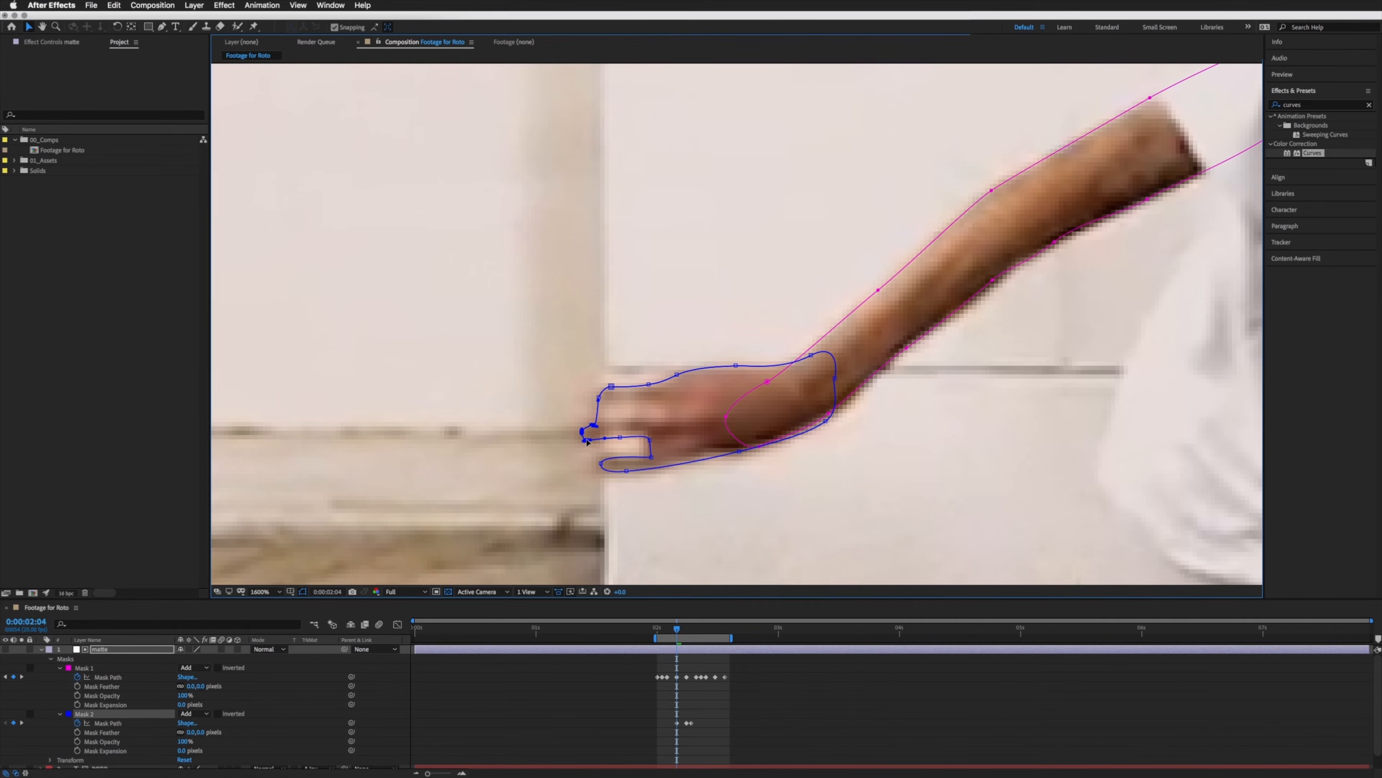
left_click_drag(572, 374, 612, 388)
Step: Compare the finger point placement at 0:00:02:07 with the hand mask at 0:00:02:04
key("Page_Down")
key("Page_Down")
key("Page_Down")
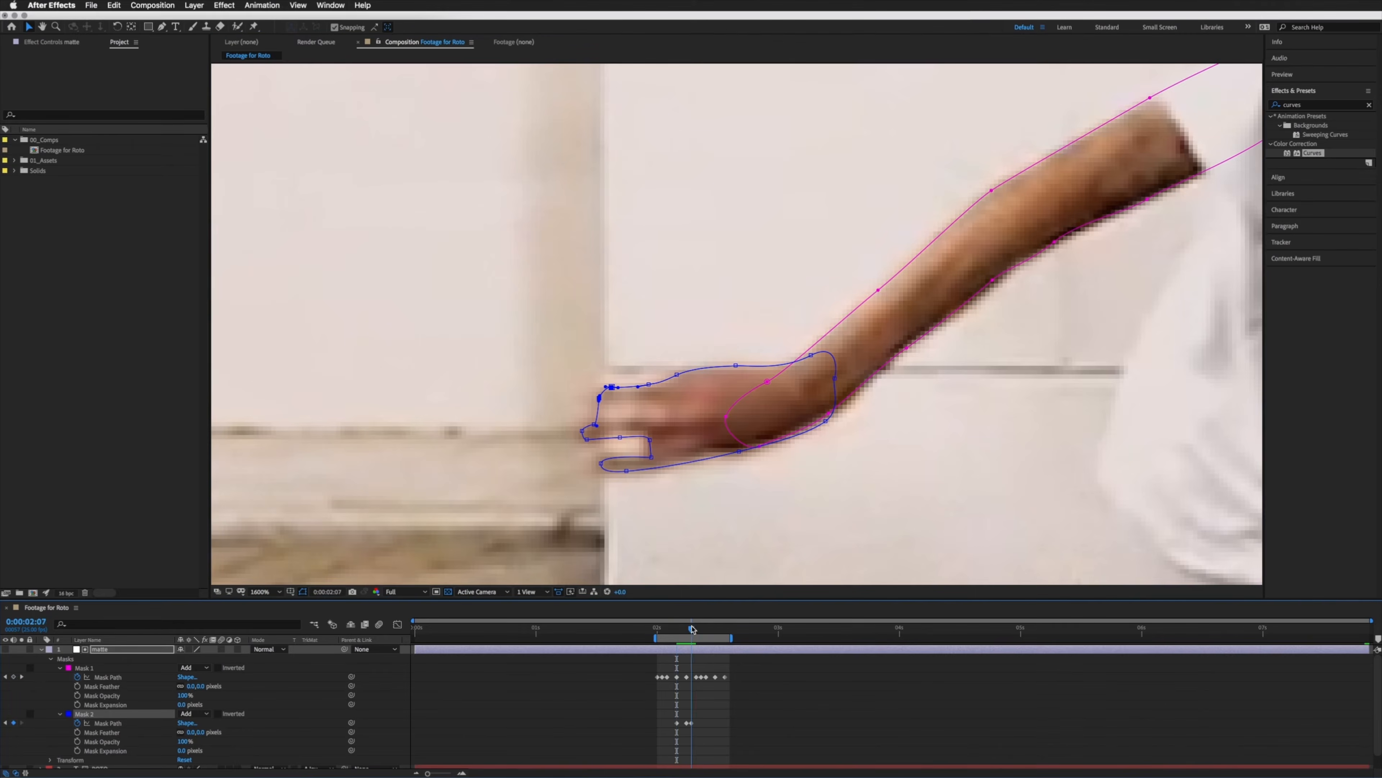
scroll(762, 295, "up", 5)
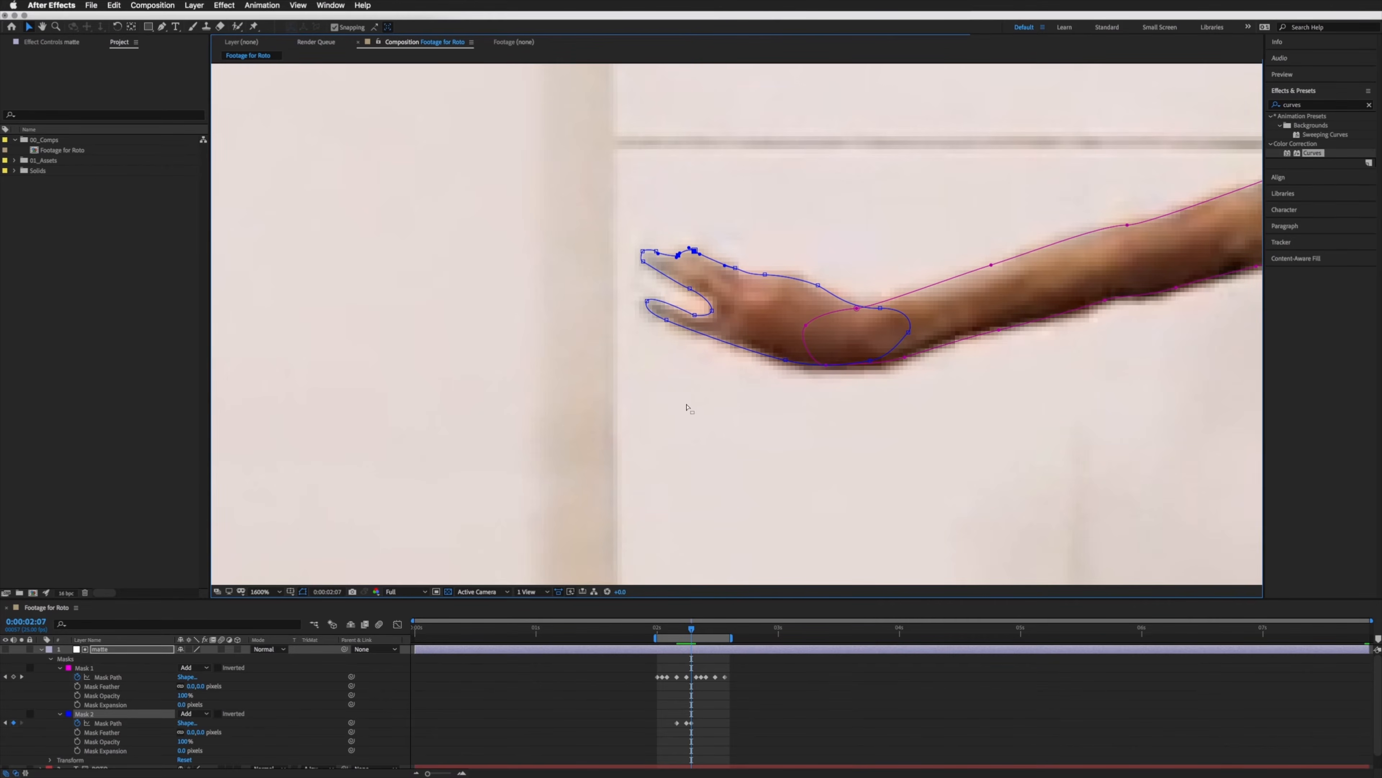
key("Page_Up")
key("Page_Up")
key("Page_Up")
key("h")
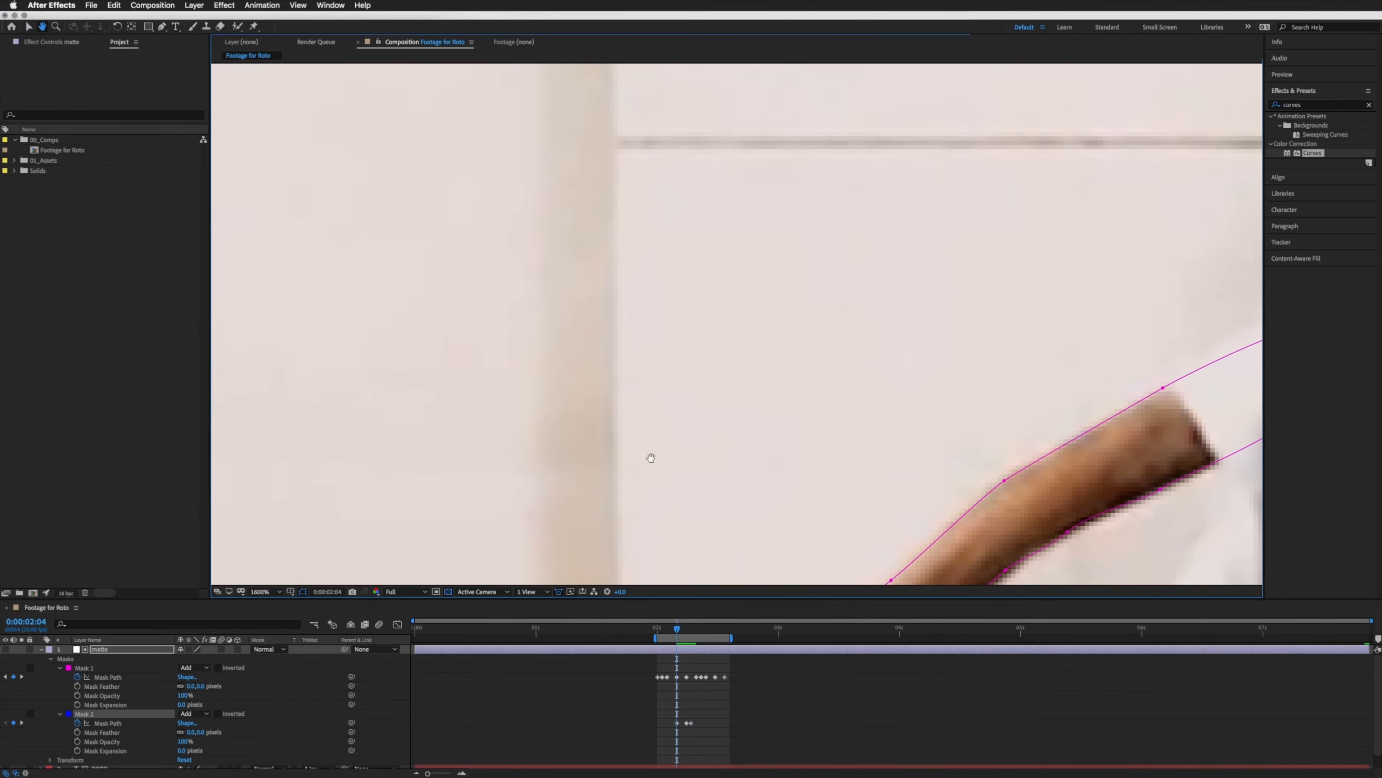
scroll(650, 457, "down", 8)
key("v")
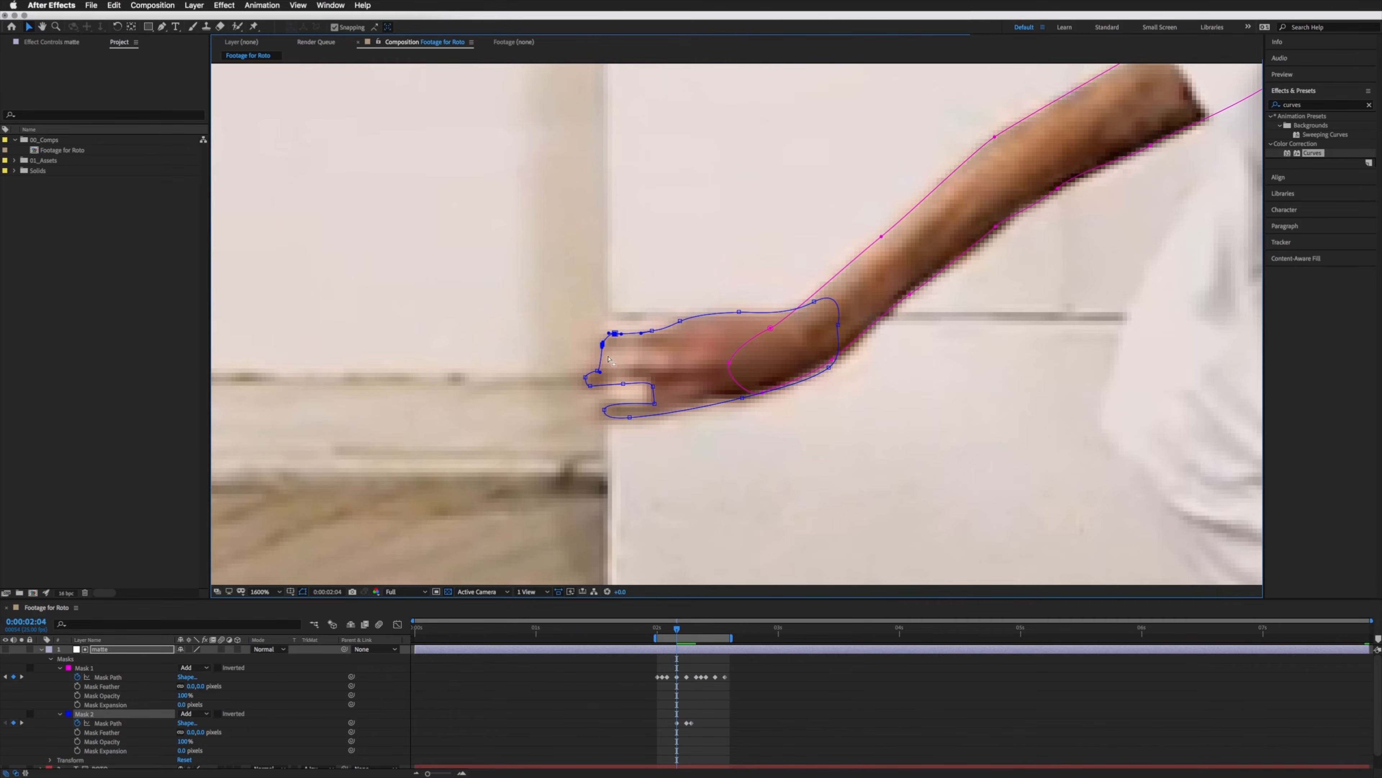
Step: Add a vertex to the hand mask's fingertip edge at 0:00:02:04 and pull it inward to outline the gap between the upper fingers
left_click(158, 27)
left_click(162, 28)
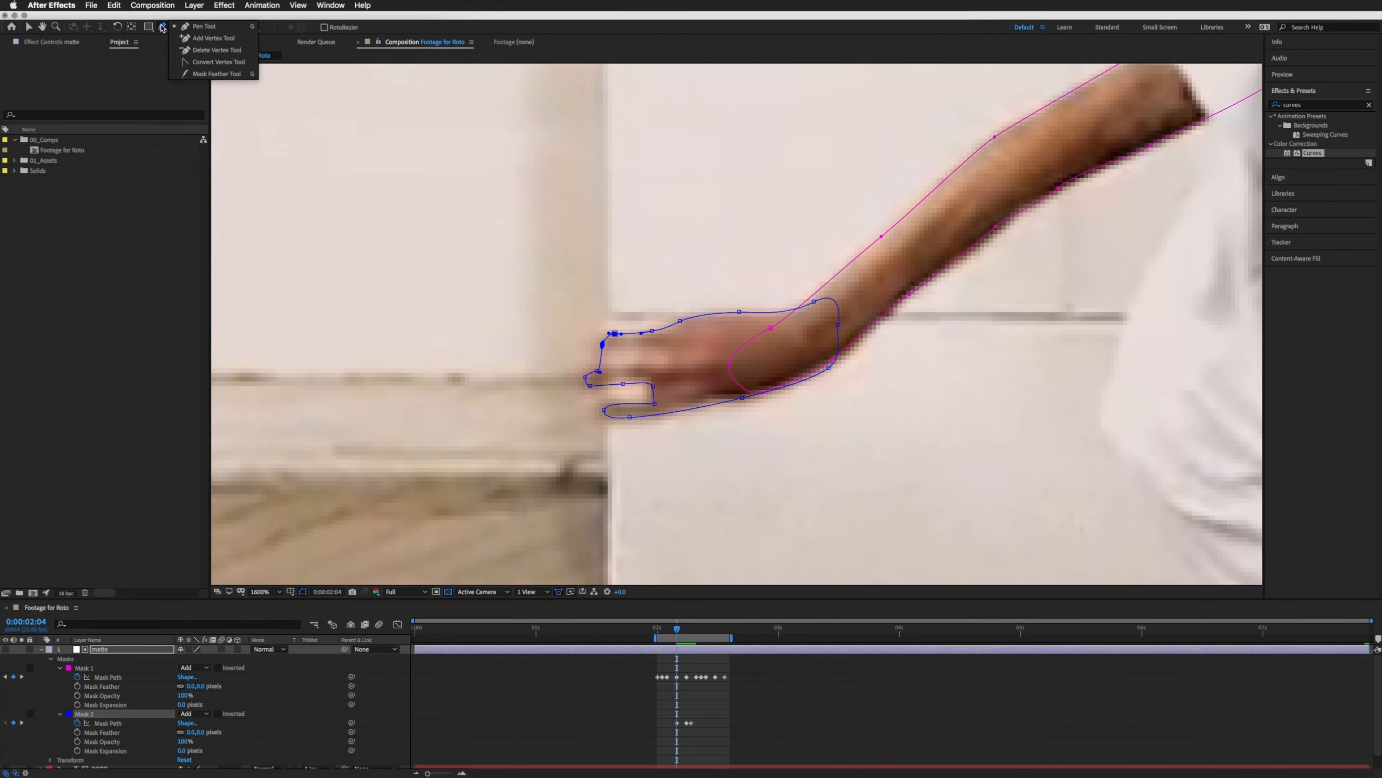
left_click(213, 39)
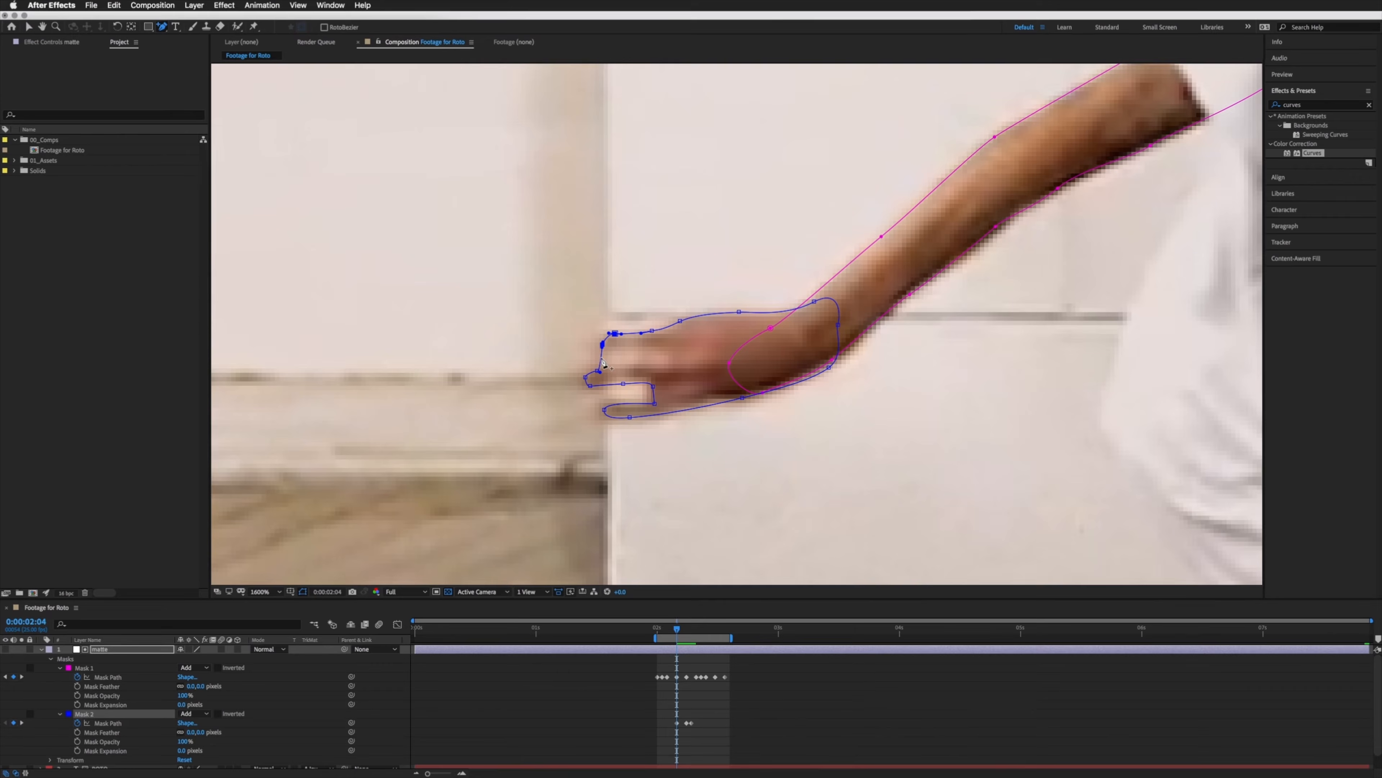
left_click(601, 359)
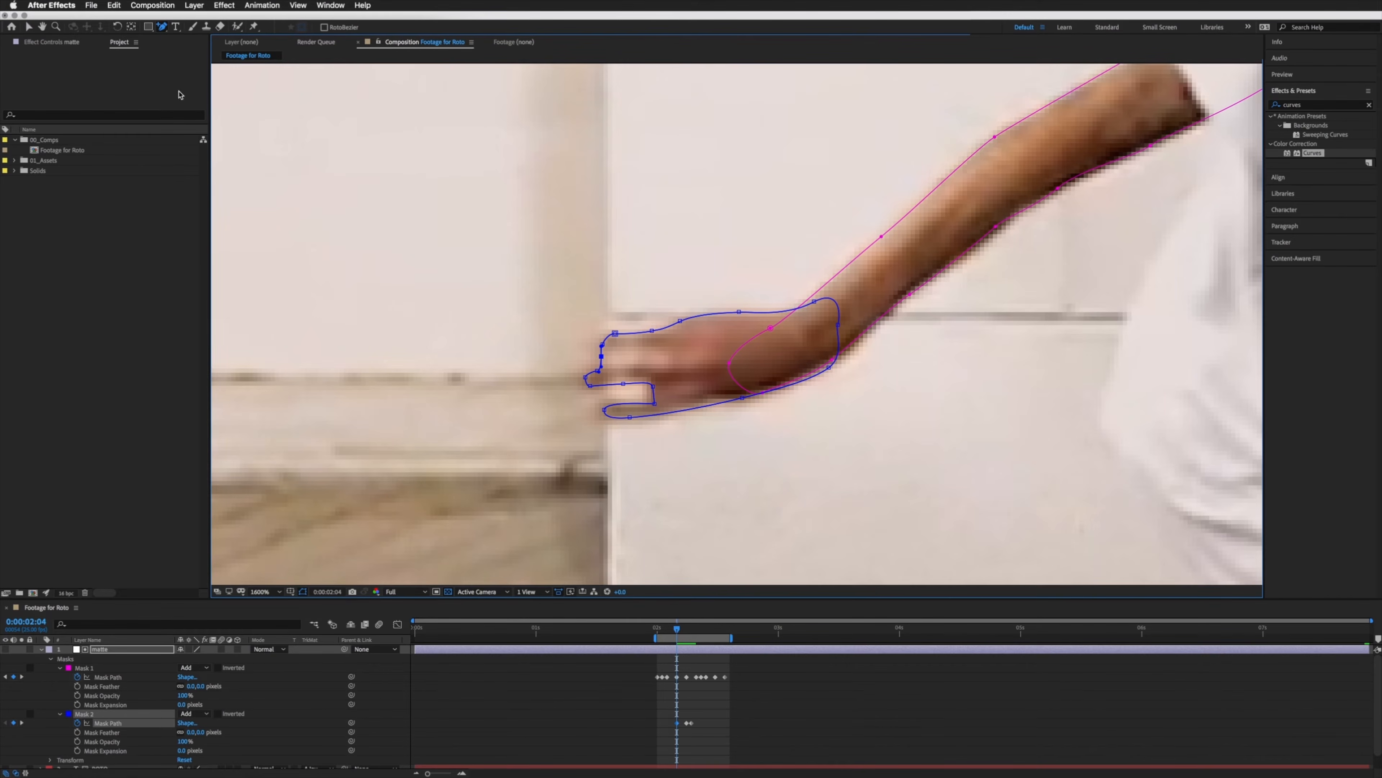
left_click(28, 27)
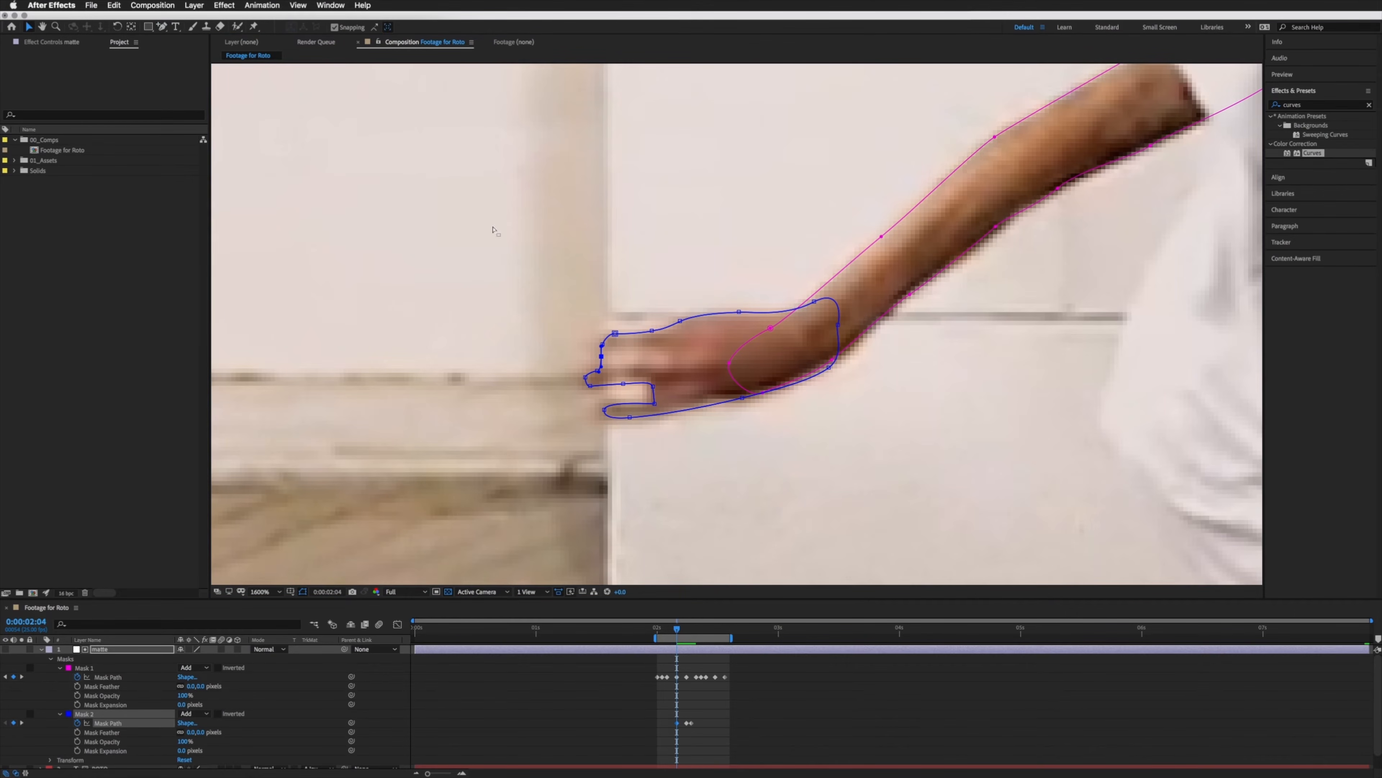
left_click_drag(602, 360, 666, 363)
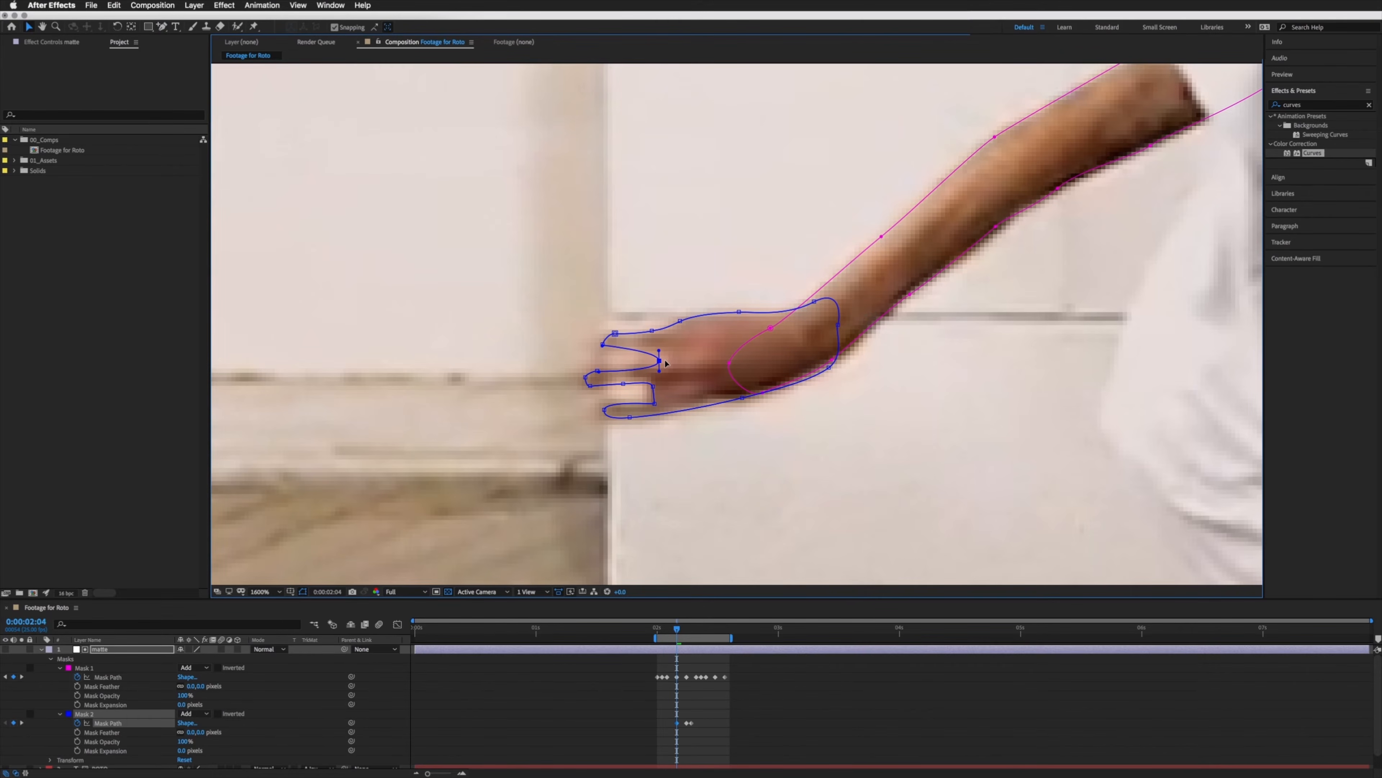
left_click(598, 372)
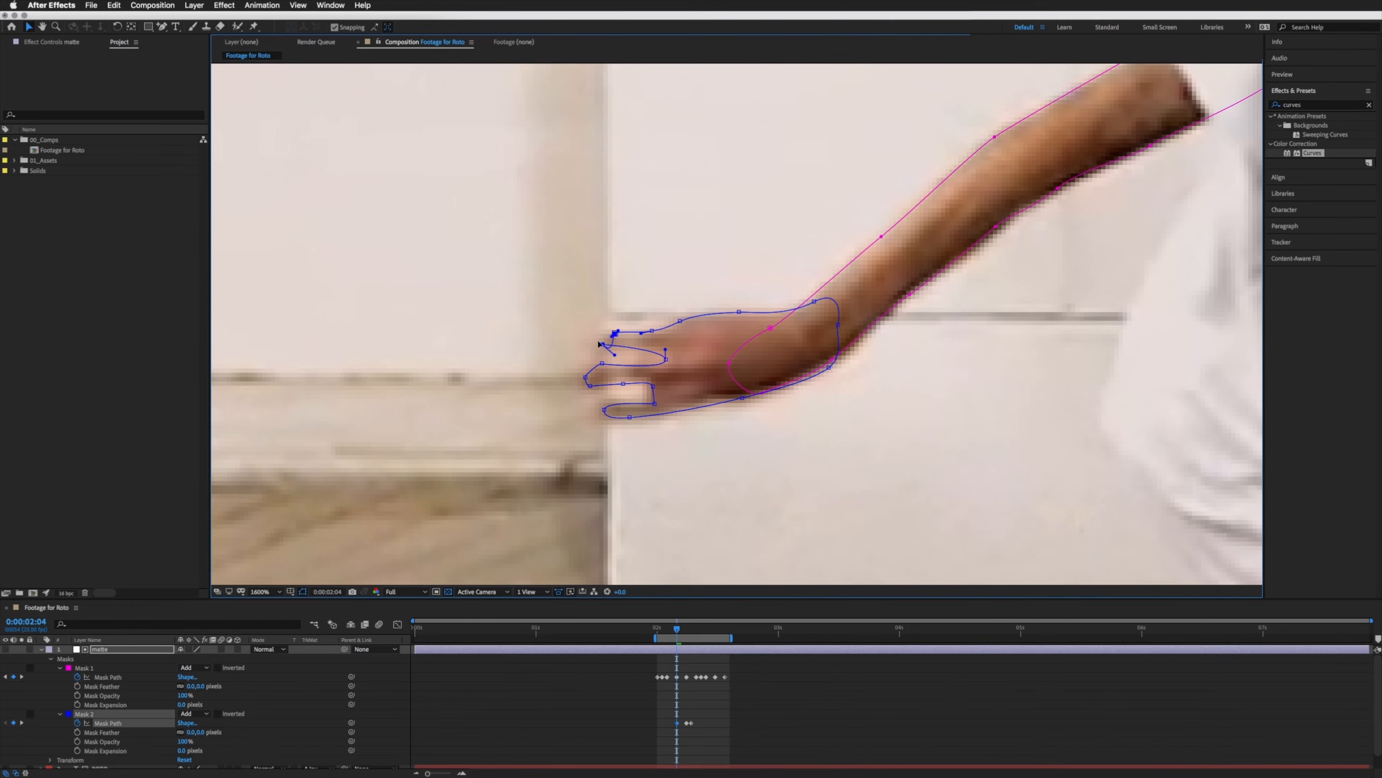
Step: Refine the hand mask's points around the upper fingertip and the gap between the upper fingers at 0:00:02:04
left_click_drag(604, 349, 613, 353)
left_click_drag(615, 332, 610, 336)
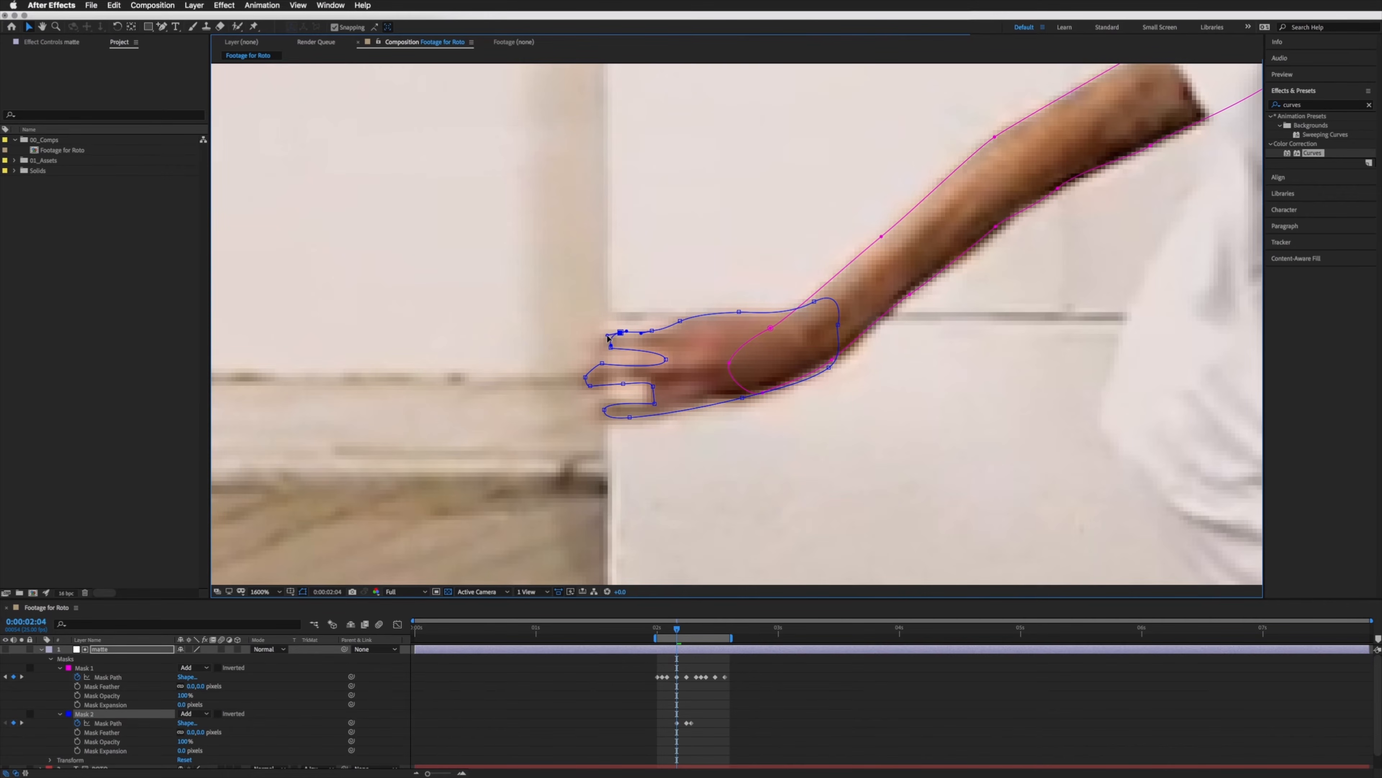
left_click(666, 360)
Step: At 0:00:02:06, reshape the hand mask's points around the uppermost fingertip to follow the finger
left_click_drag(680, 631, 686, 632)
key("h")
left_click_drag(688, 146, 613, 324)
key("v")
mouse_move(556, 245)
left_mouse_down()
mouse_move(594, 249)
mouse_move(563, 237)
left_mouse_up()
left_click(565, 239)
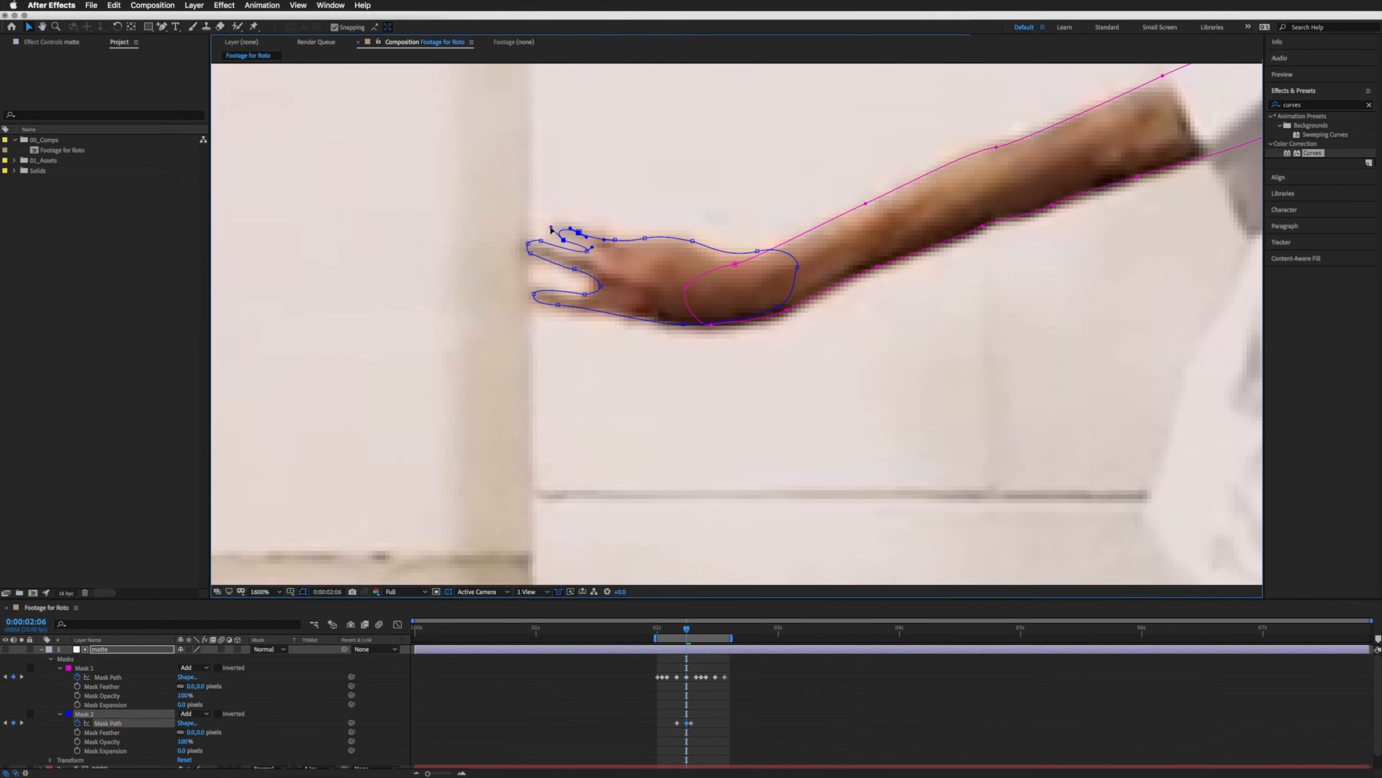
left_click(579, 233)
Step: Adjust the hand mask's points in the gap between the upper fingers at 0:00:02:06 and 0:00:02:07
key("Page_Down")
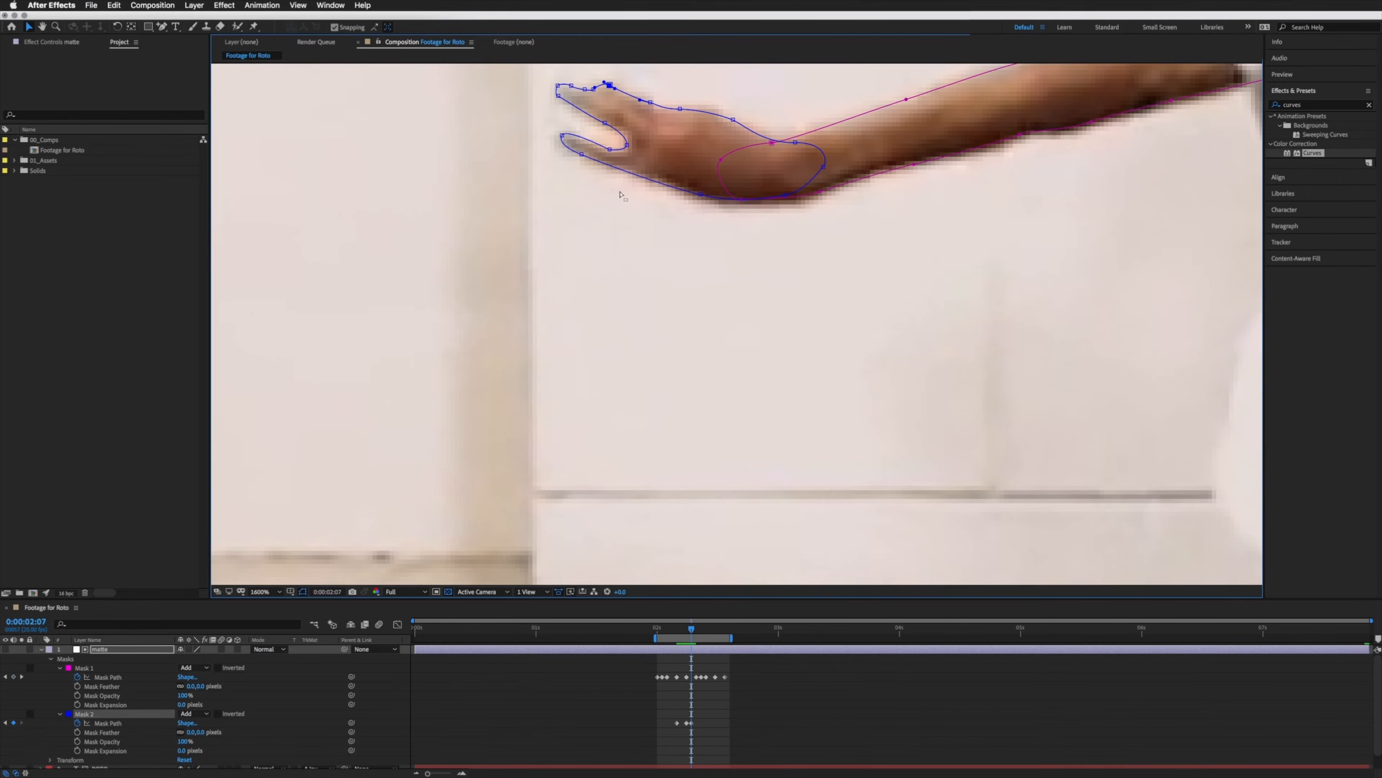
key("Page_Up")
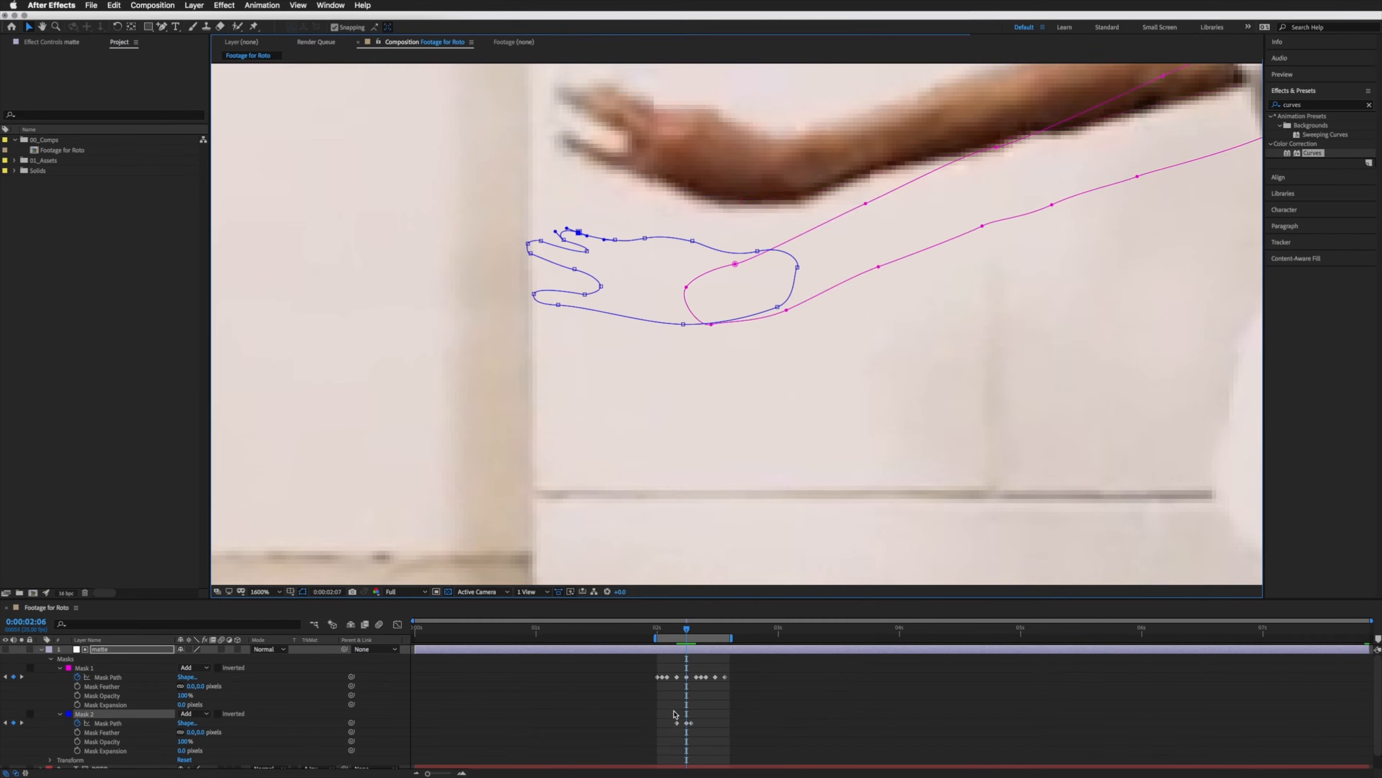
left_click(588, 252)
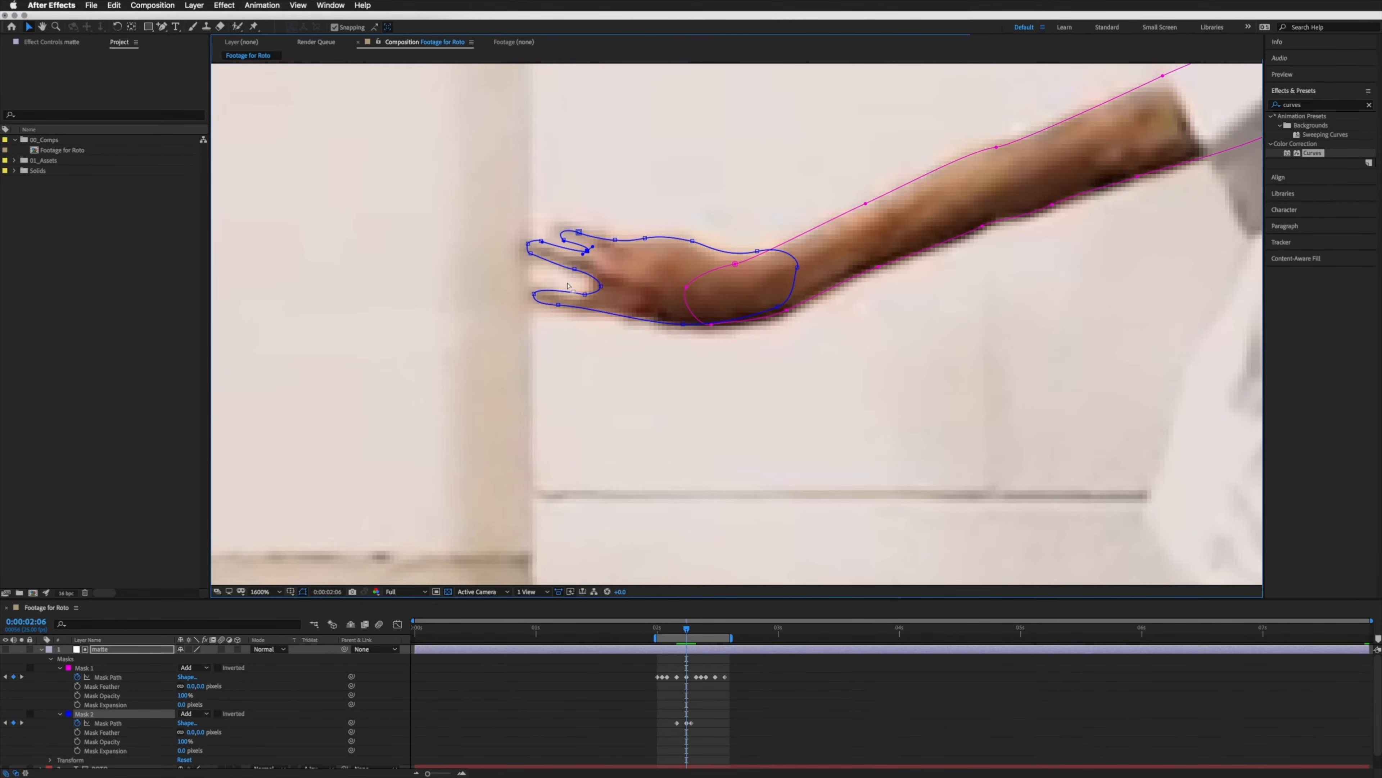
key("Page_Down")
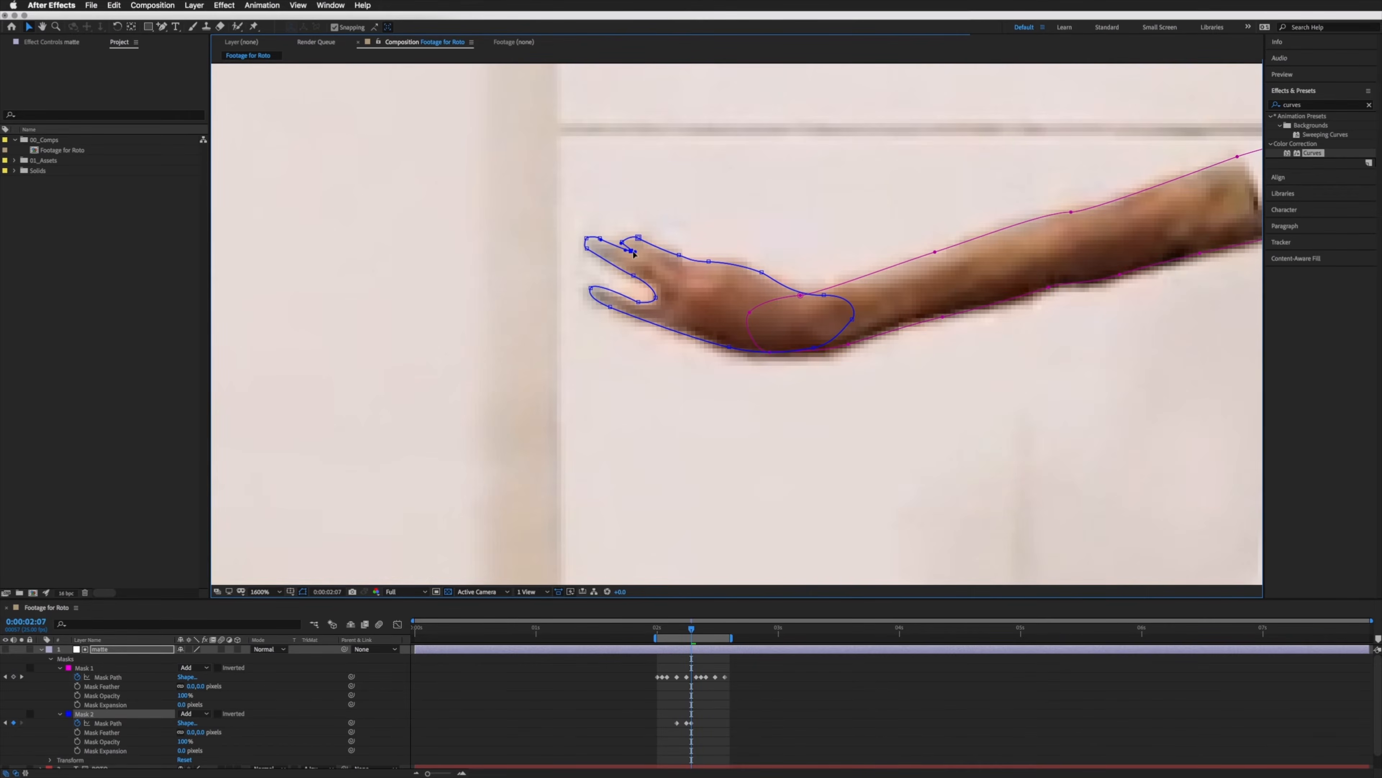
left_click_drag(622, 246, 622, 248)
Step: At 0:00:02:02, move and rotate the whole hand mask onto the back hand
key("j")
key("j")
key("j")
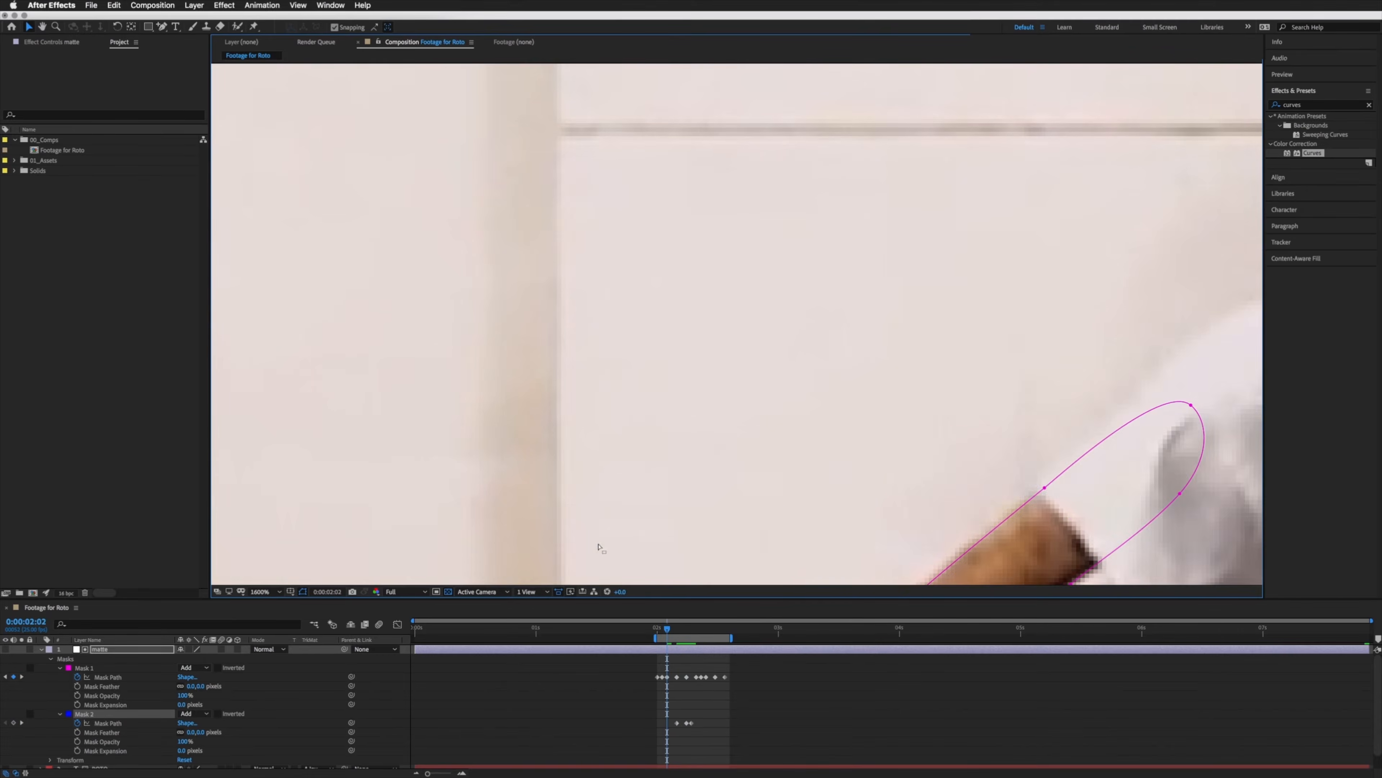
key("space")
left_click_drag(822, 462, 817, 133)
left_click_drag(724, 381, 763, 201)
double_click(640, 215)
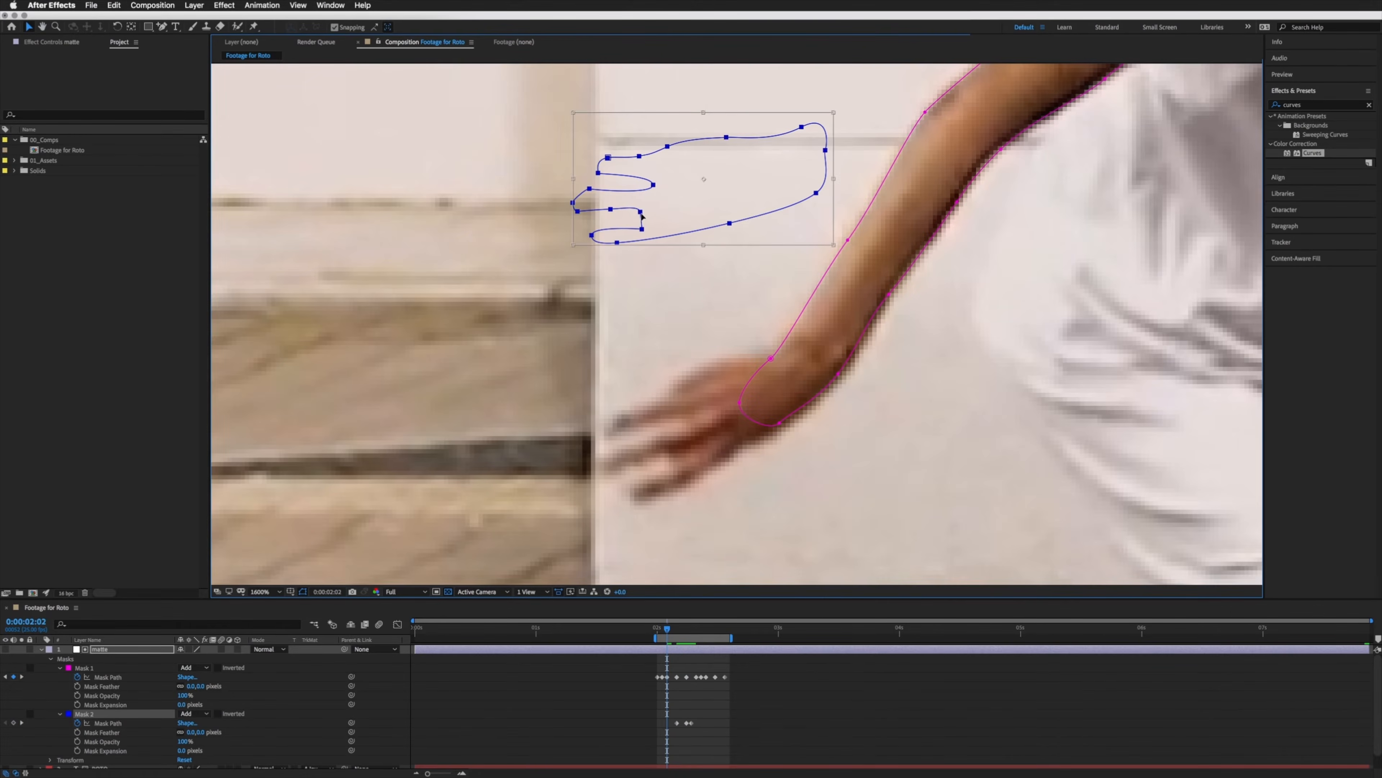
left_click_drag(671, 81, 638, 90)
left_click_drag(650, 176, 677, 424)
key("Return")
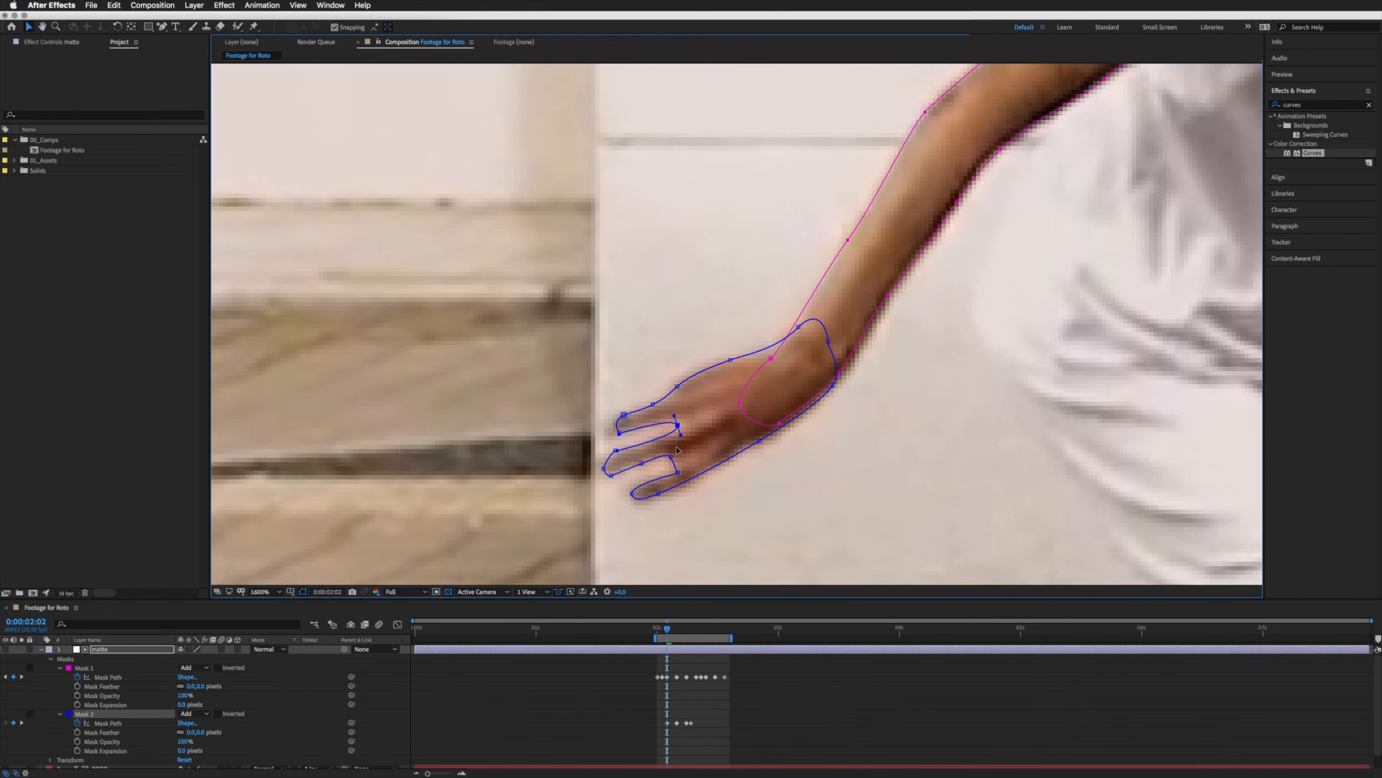
Step: Reshape the hand mask's points at 0:00:02:02 around the fingers, wrist and both edges of the palm
left_click_drag(680, 478, 677, 473)
left_click(619, 432)
left_click_drag(623, 416, 625, 429)
left_click(618, 434)
left_click(797, 329)
left_click_drag(730, 361, 744, 357)
left_click_drag(832, 386, 818, 398)
left_click(759, 440)
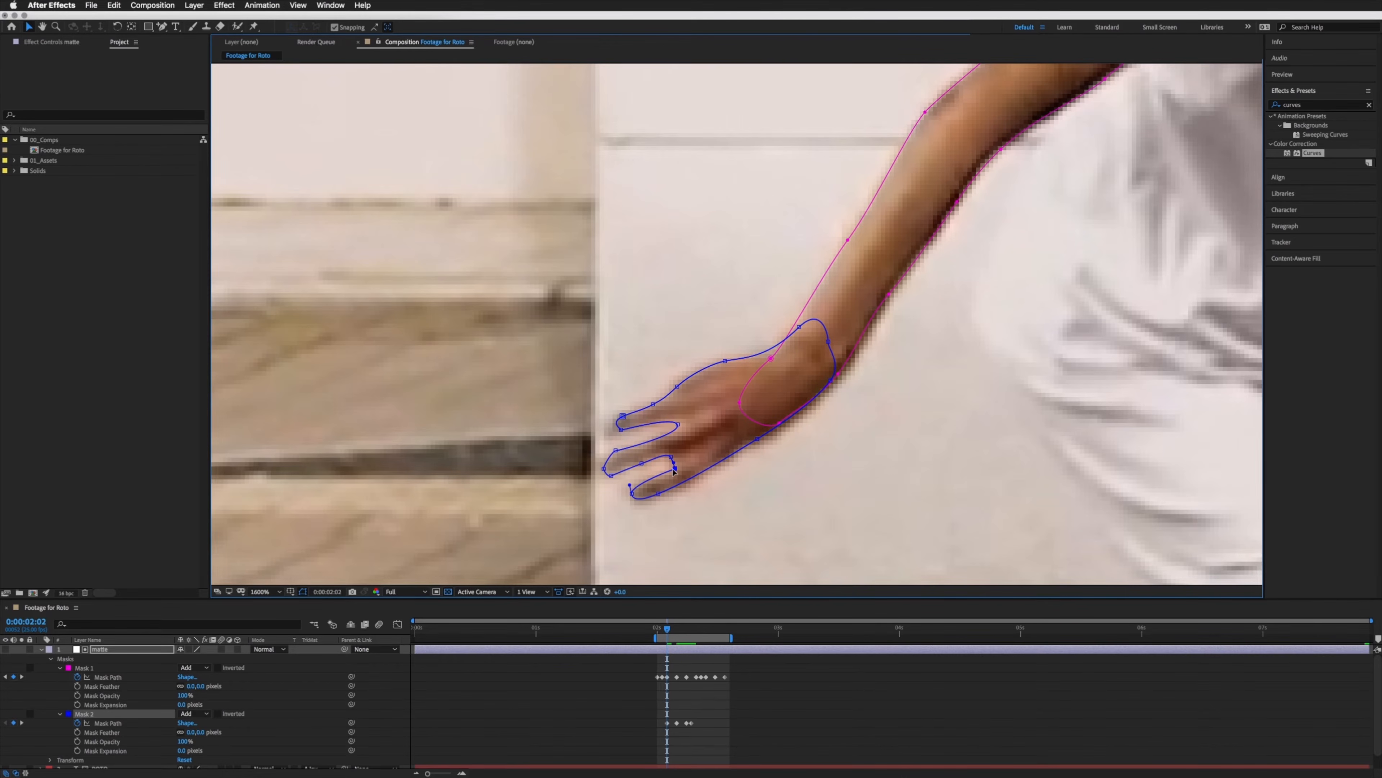
Step: At 0:00:02:01, move and rotate the whole hand mask onto the back hand
key("Page_Up")
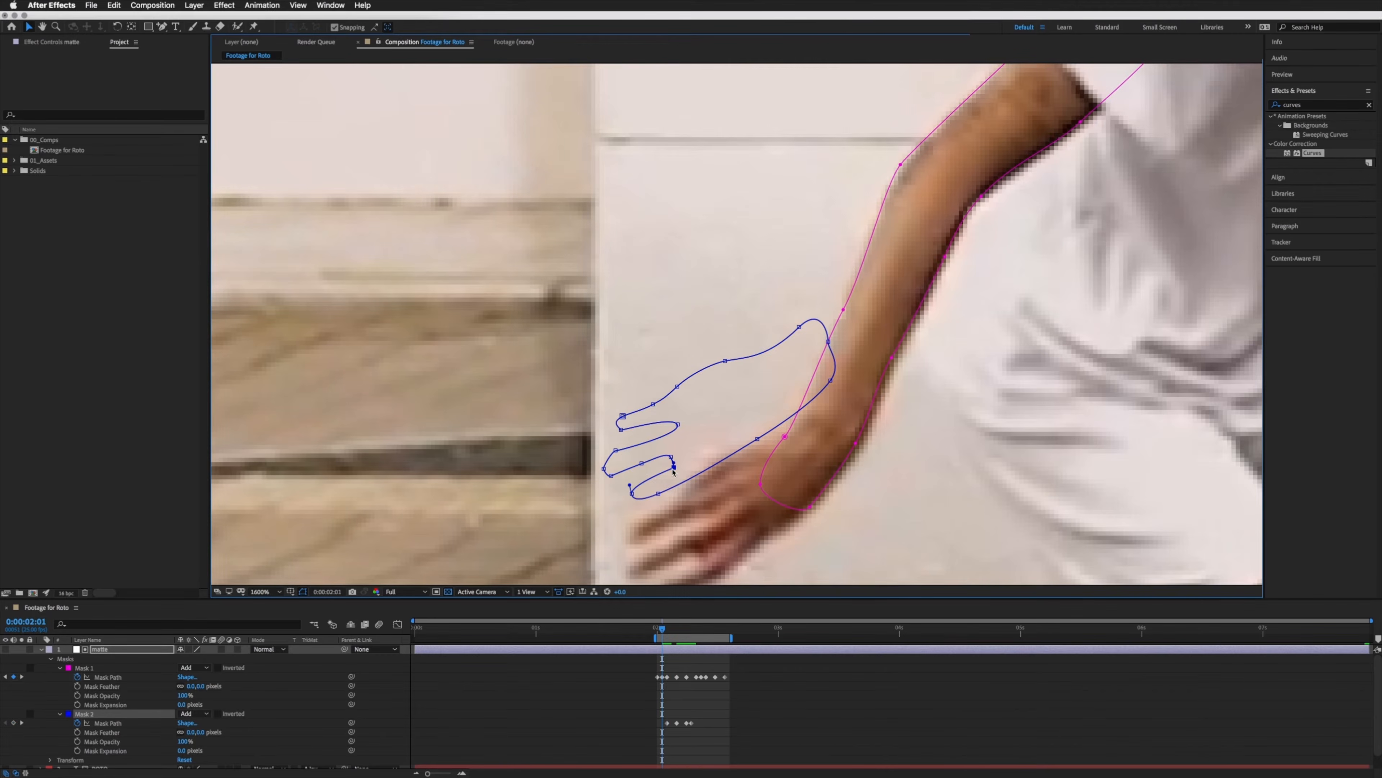
left_click_drag(673, 471, 709, 323)
double_click(758, 214)
left_click_drag(708, 150, 732, 288)
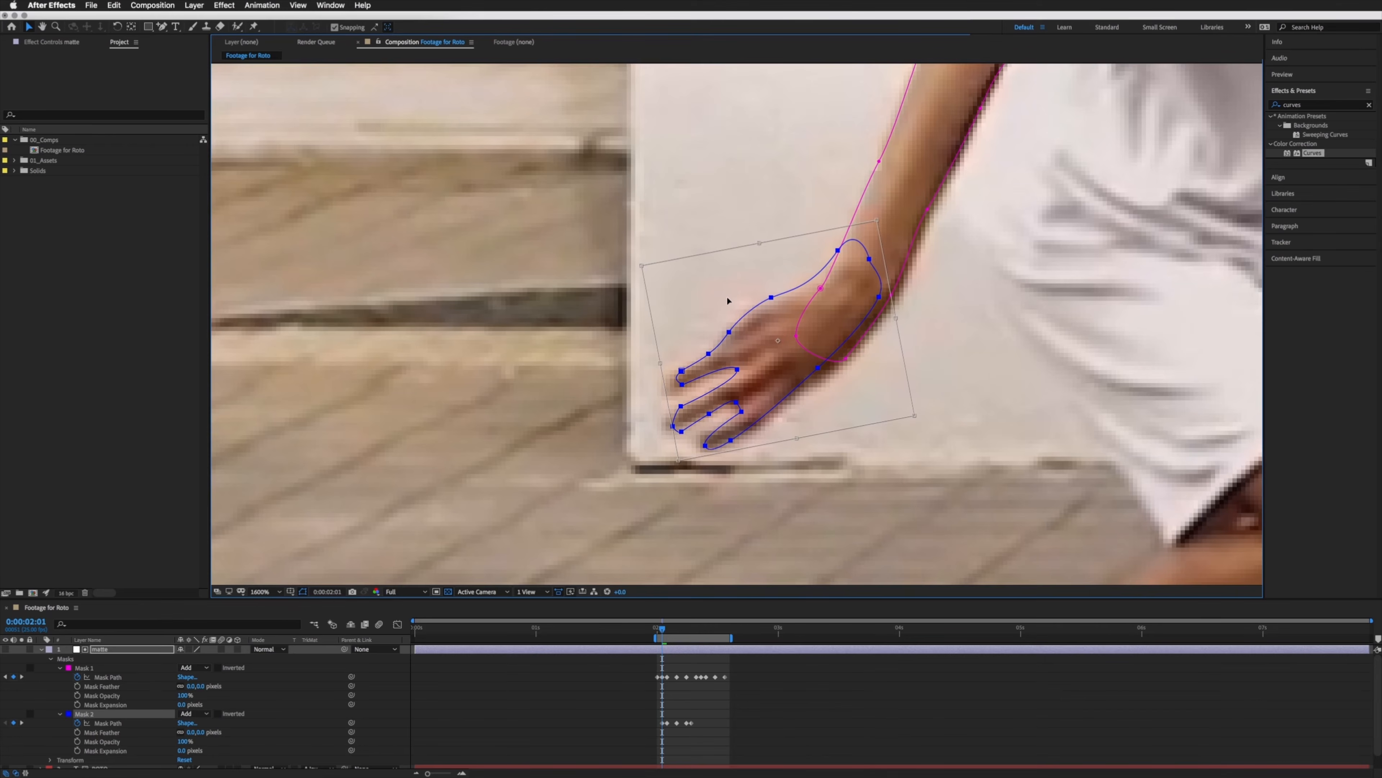
key("Return")
Step: Pull the hand mask's points on the back of the hand and upper wrist inward at 0:00:02:01
left_click(771, 297)
left_click_drag(772, 301, 775, 305)
left_click_drag(838, 248, 842, 253)
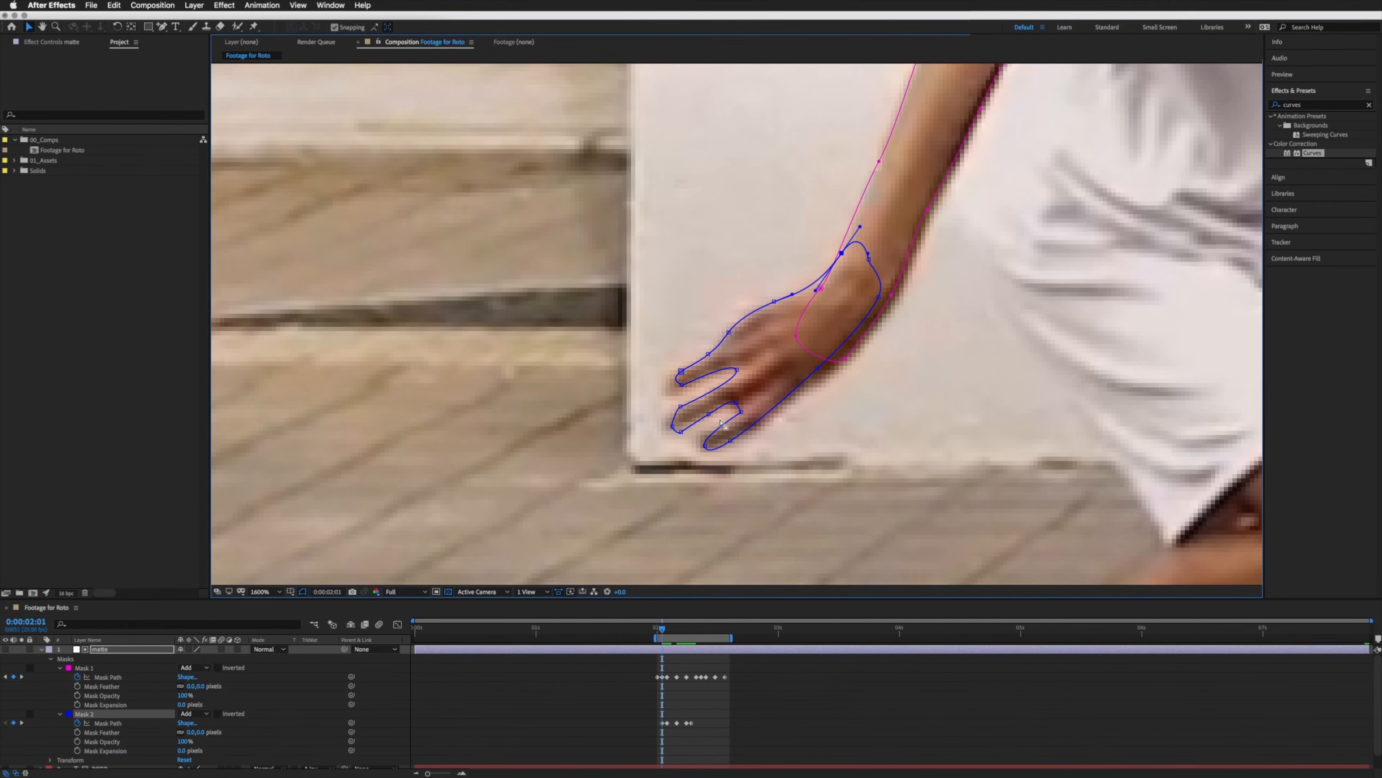
Step: At 0:00:02:08, move and slightly rotate the whole hand mask onto the back hand
left_click_drag(655, 629, 697, 629)
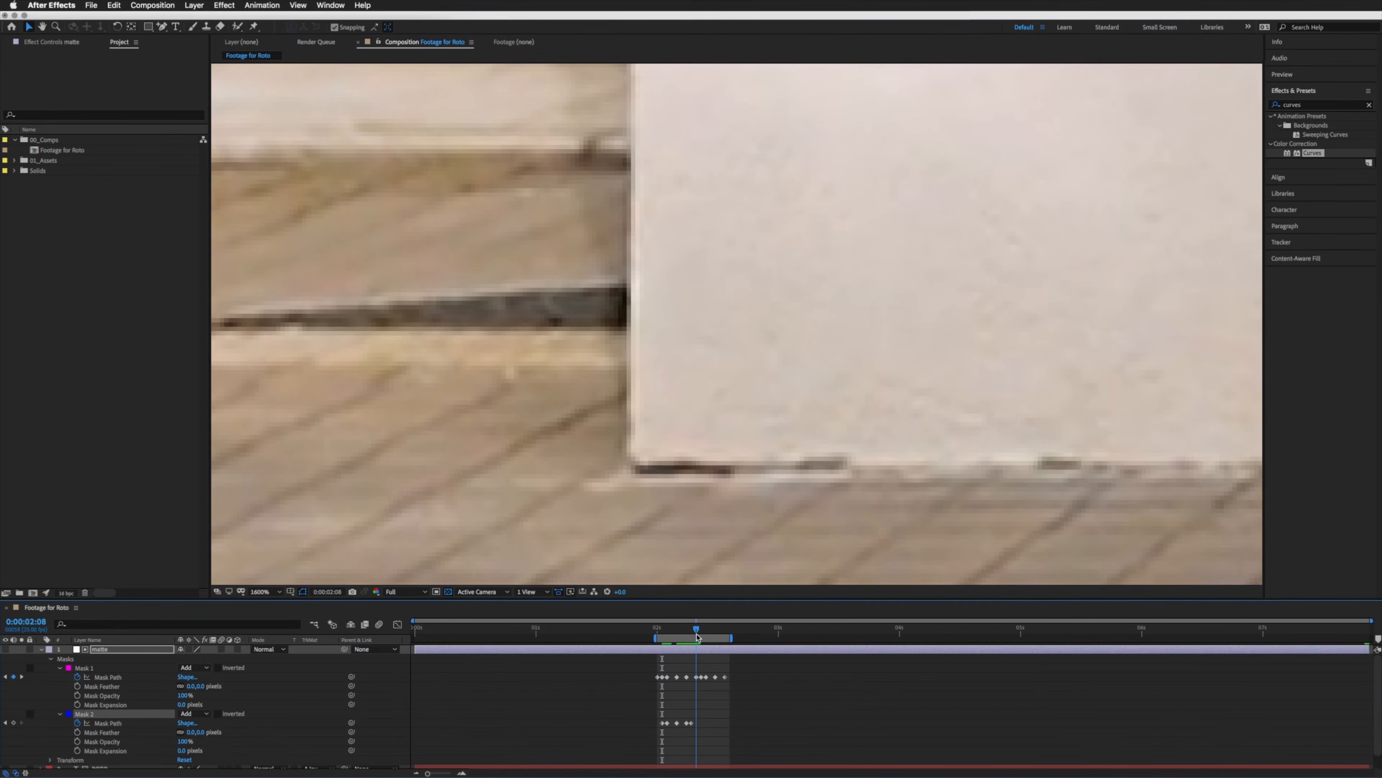
left_click_drag(791, 258, 490, 520)
left_click_drag(815, 176, 833, 367)
left_click_drag(555, 379, 678, 257)
double_click(659, 369)
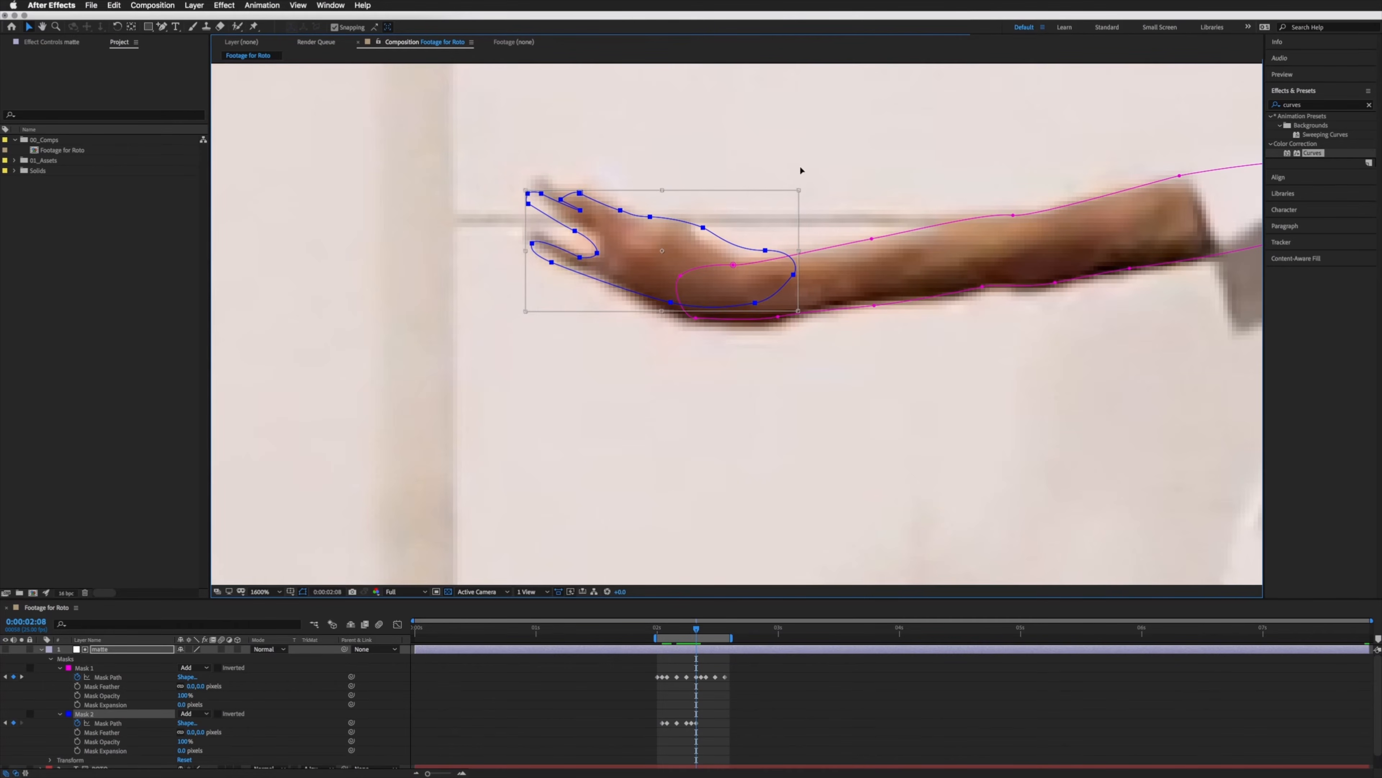
left_click_drag(800, 167, 805, 167)
key("Return")
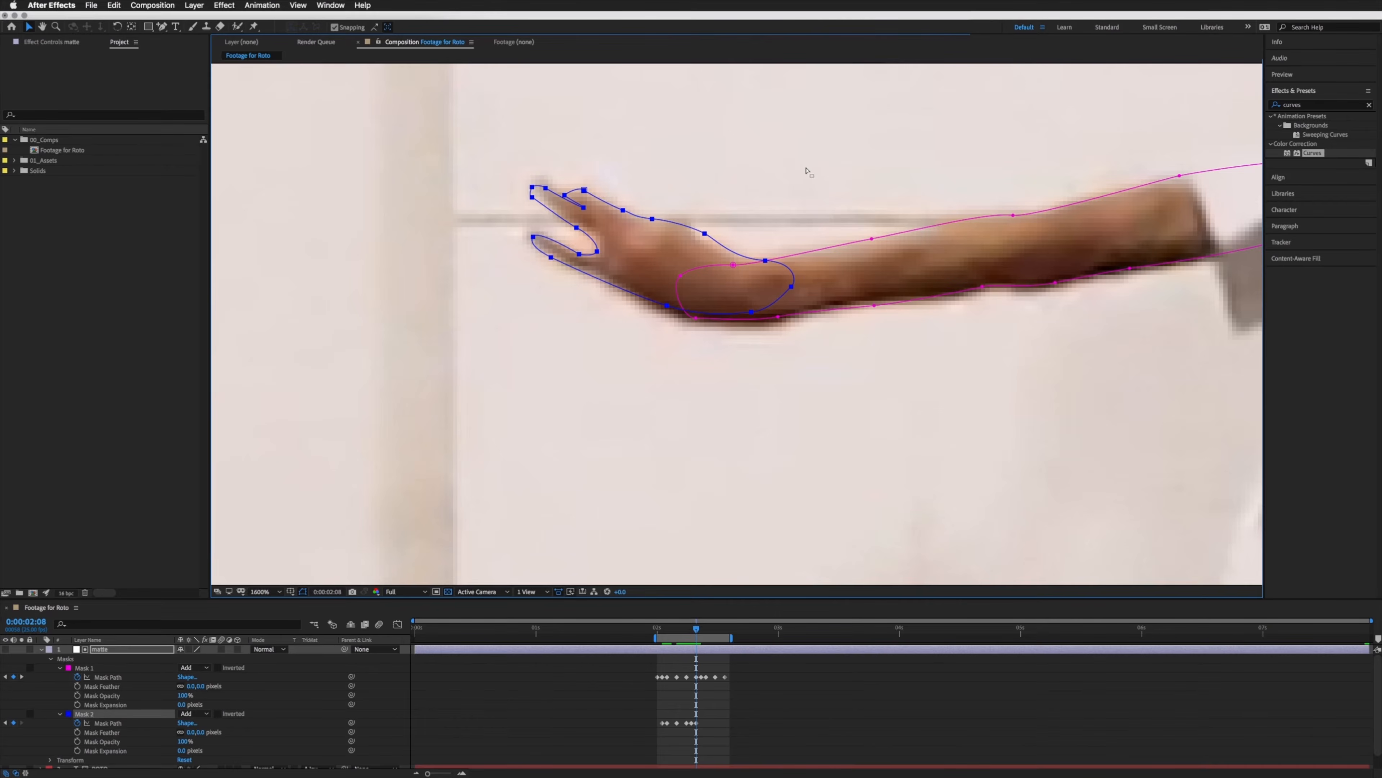
Step: At 0:00:02:10, move and rotate the whole hand mask onto the back hand
key("Page_Down")
key("Page_Down")
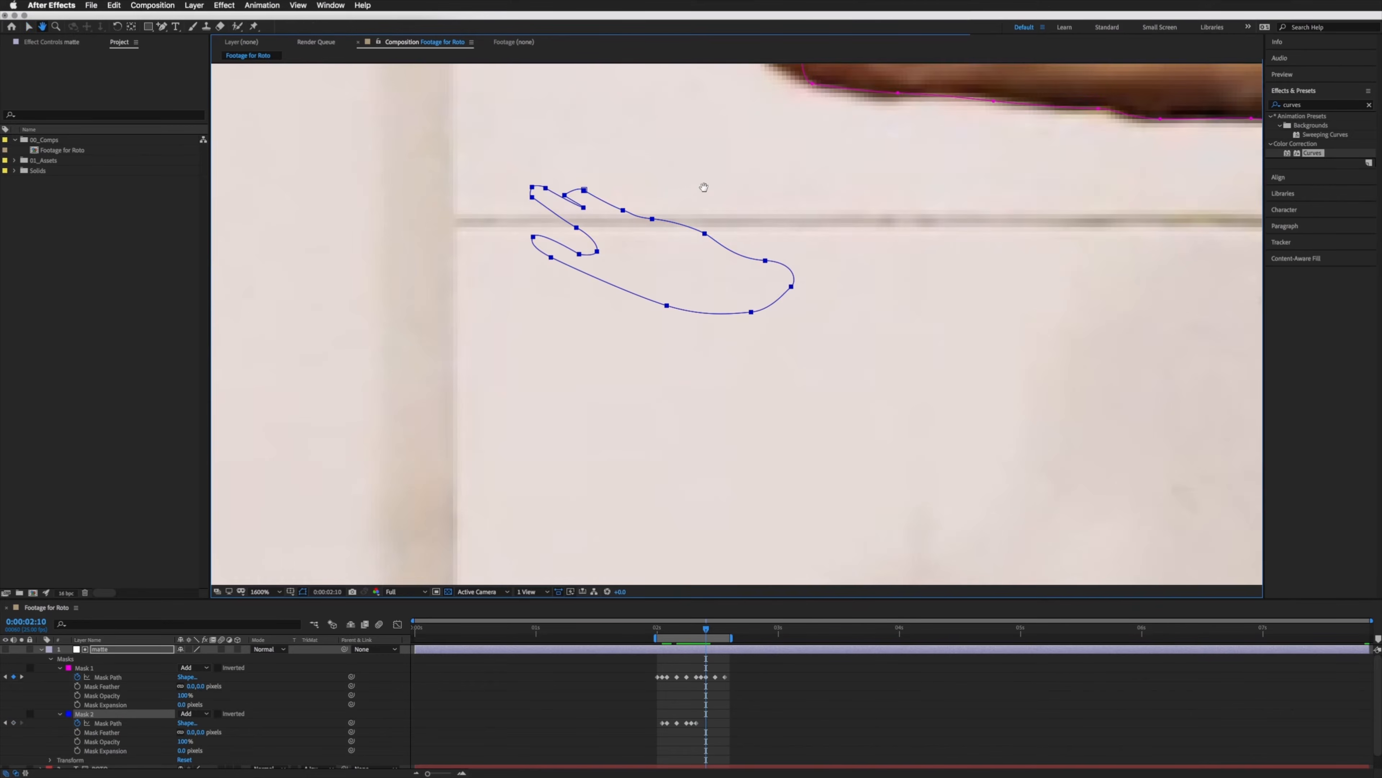
left_click_drag(513, 464, 534, 388)
double_click(510, 472)
left_click_drag(511, 477, 653, 233)
left_click_drag(714, 143, 725, 156)
left_click_drag(645, 233, 641, 232)
key("Return")
Step: Reshape the hand mask's points at 0:00:02:10 along the fingers, lower palm edge and back of the hand
left_click_drag(584, 192, 676, 327)
left_click(649, 236)
left_click_drag(605, 298, 609, 314)
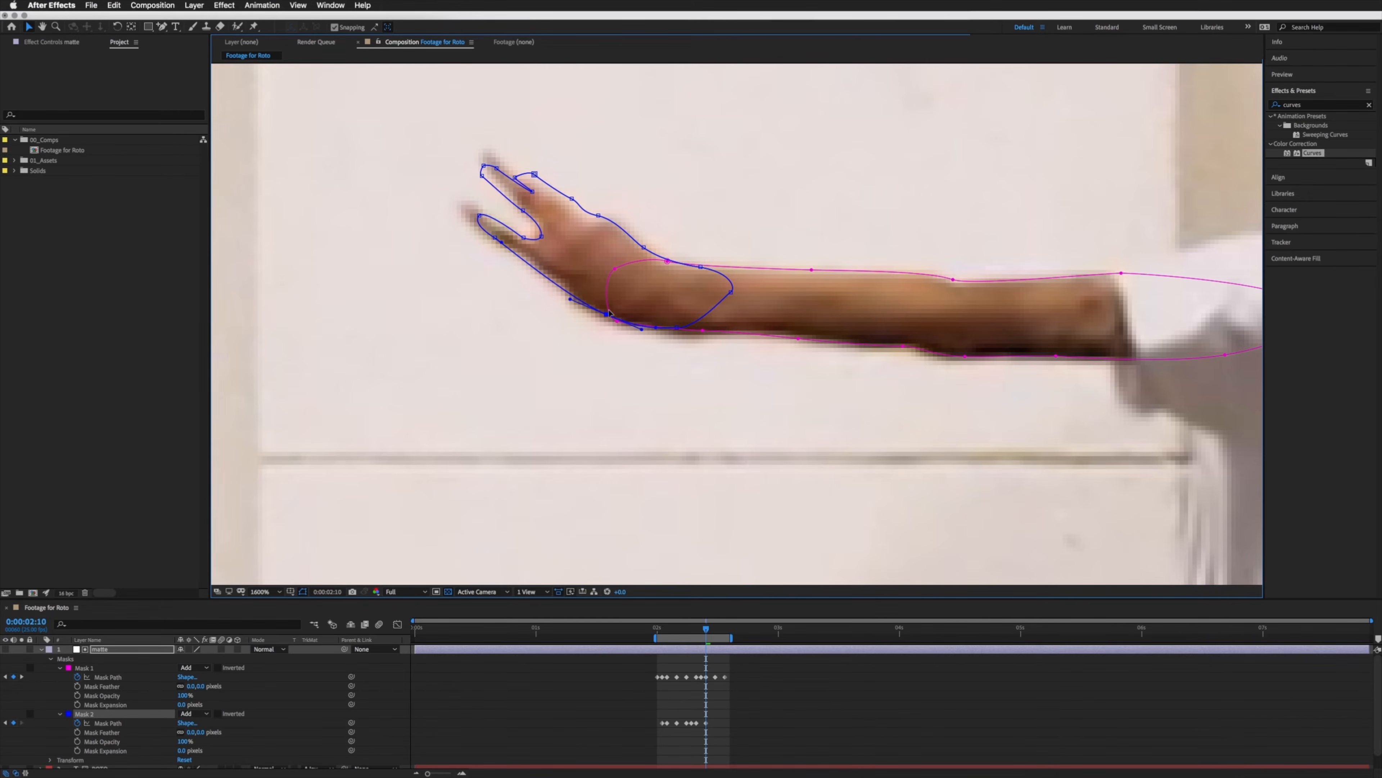
mouse_move(481, 216)
left_mouse_down()
mouse_move(467, 205)
mouse_move(486, 233)
left_mouse_up()
key("super+z")
left_click(524, 238)
left_click(526, 189)
left_click_drag(461, 152, 604, 215)
left_click(598, 215)
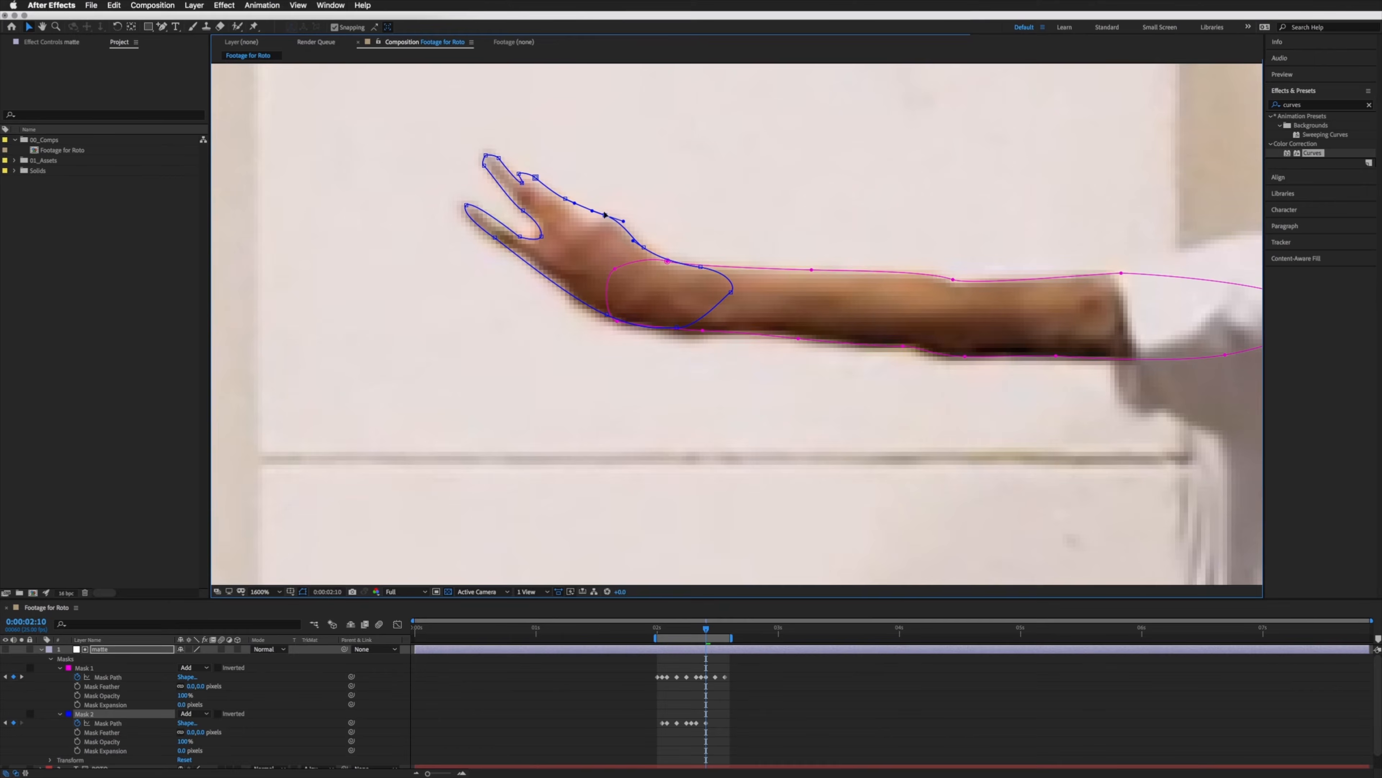
Step: At 0:00:02:12, move the whole hand mask onto the back hand
key("k")
left_click_drag(702, 187, 418, 412)
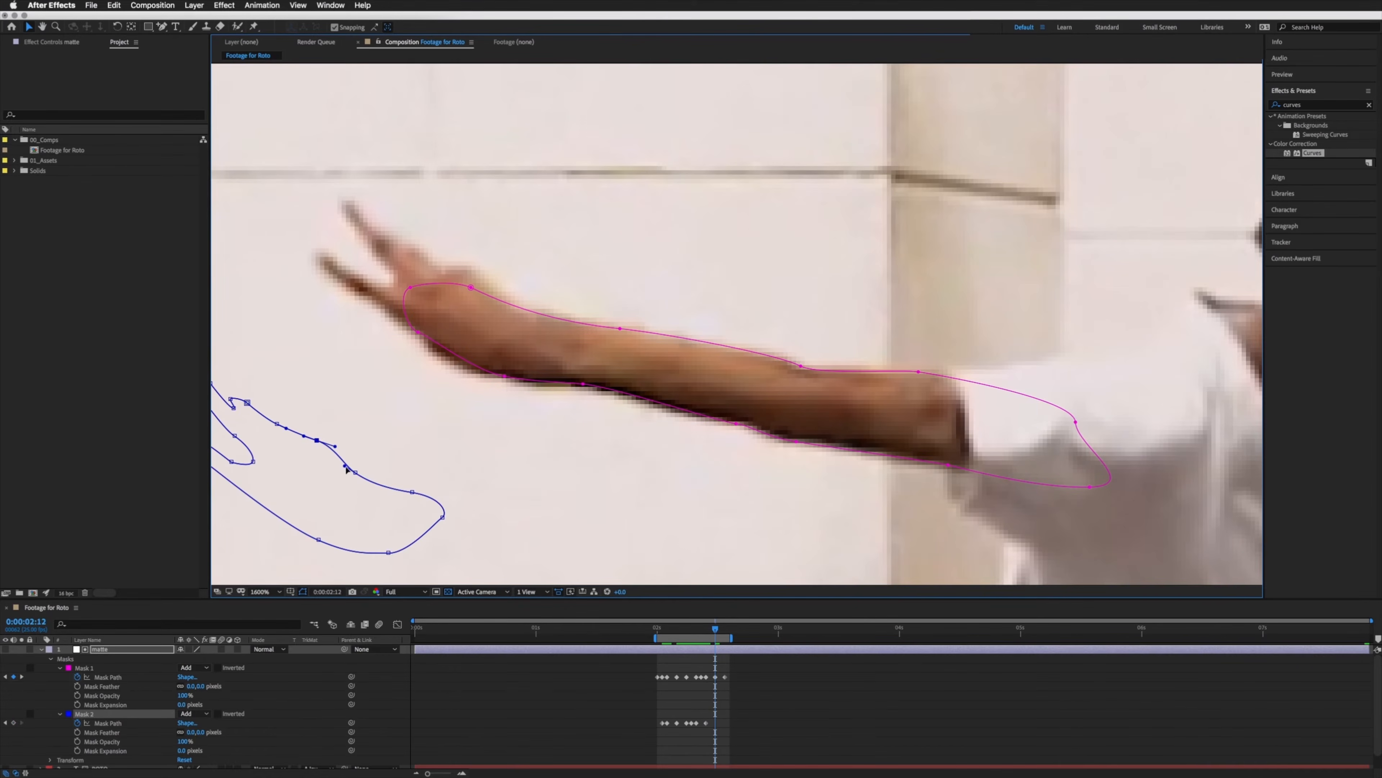
left_click(355, 473)
double_click(355, 473)
left_click_drag(355, 473, 477, 307)
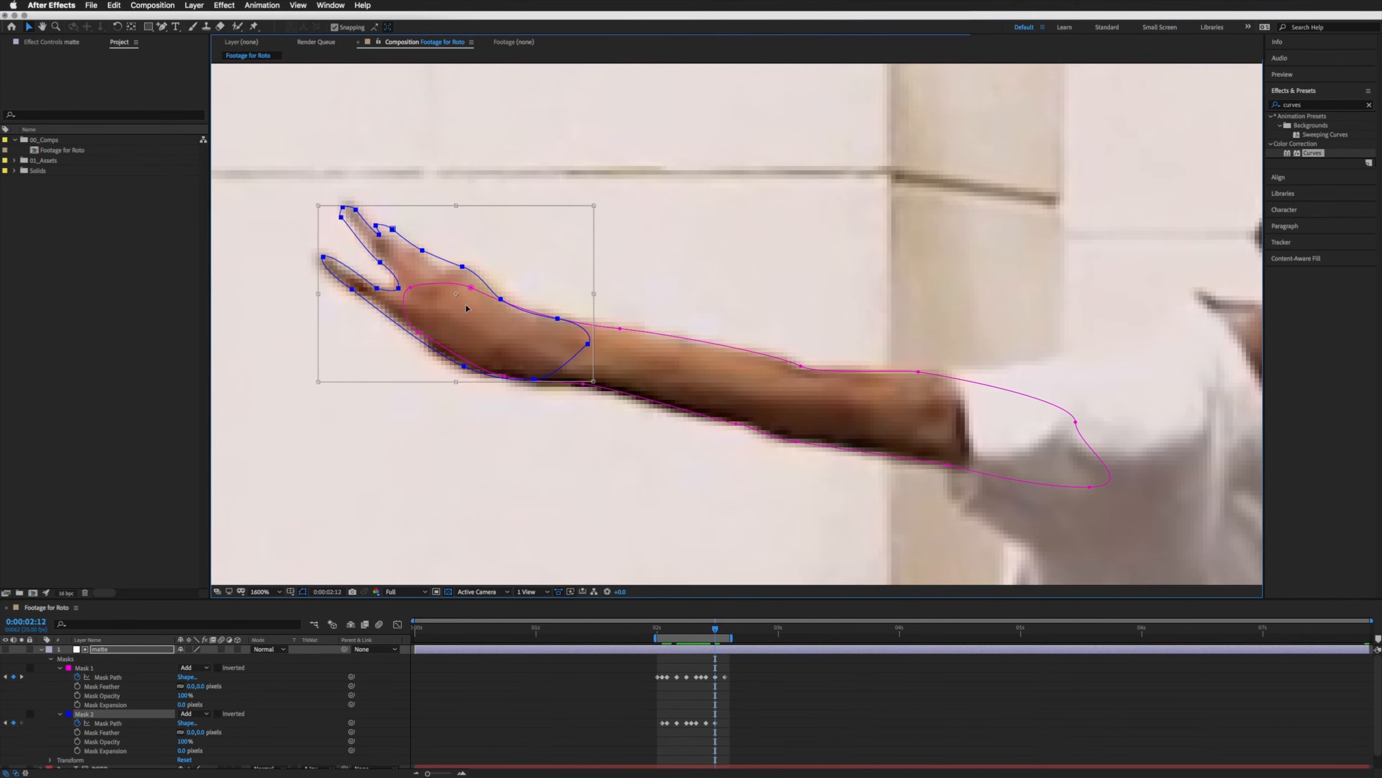
Step: At 0:00:02:14, move and rotate the whole hand mask onto the back hand
key("k")
left_click_drag(466, 235, 425, 282)
double_click(426, 283)
left_click_drag(580, 176, 567, 163)
left_click_drag(466, 268, 469, 263)
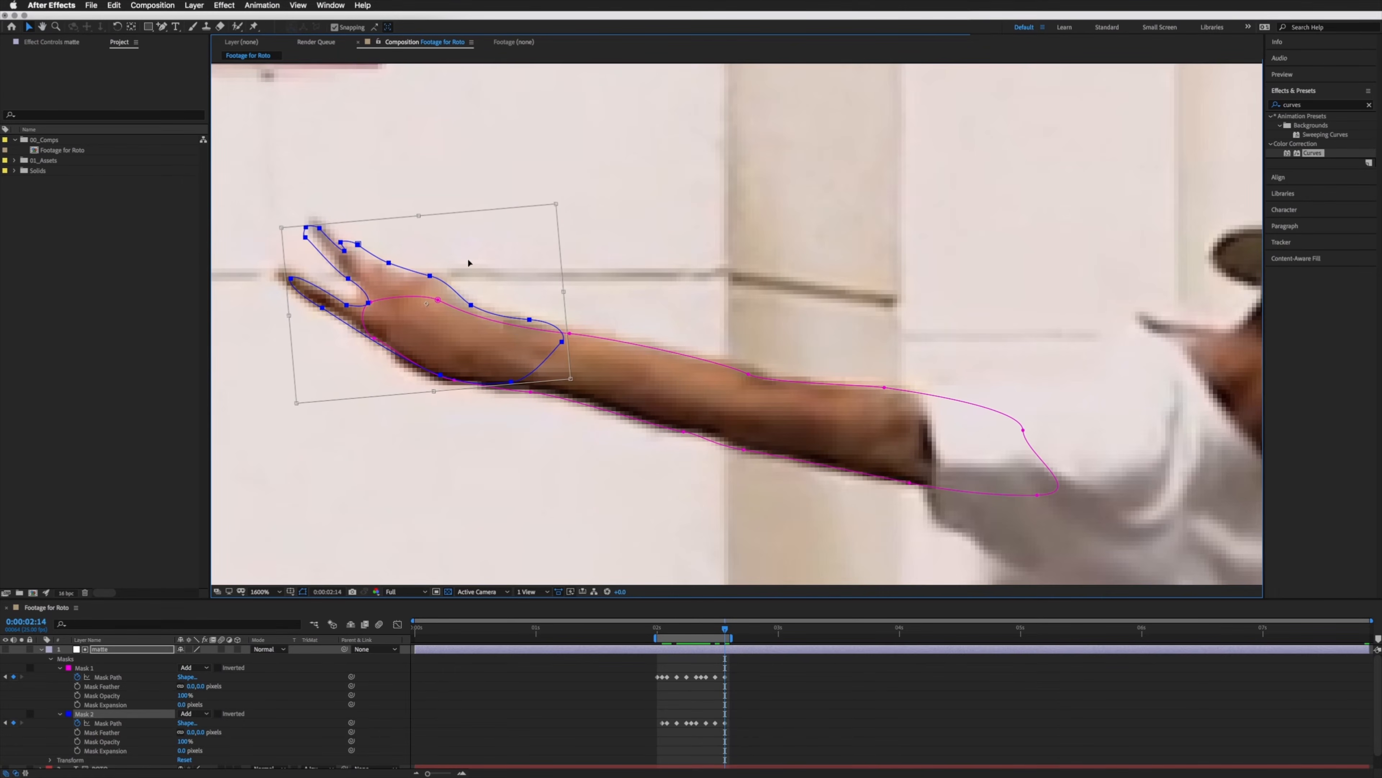
Step: At 0:00:02:13, nudge the whole hand mask up and sideways onto the back hand
key("Page_Up")
key("Up")
key("Up")
key("Up")
key("Right")
key("Right")
left_click_drag(330, 307, 338, 302)
Step: Check the hand mask at 0:00:02:09 and move it onto the back hand at 0:00:02:11
left_click(702, 629)
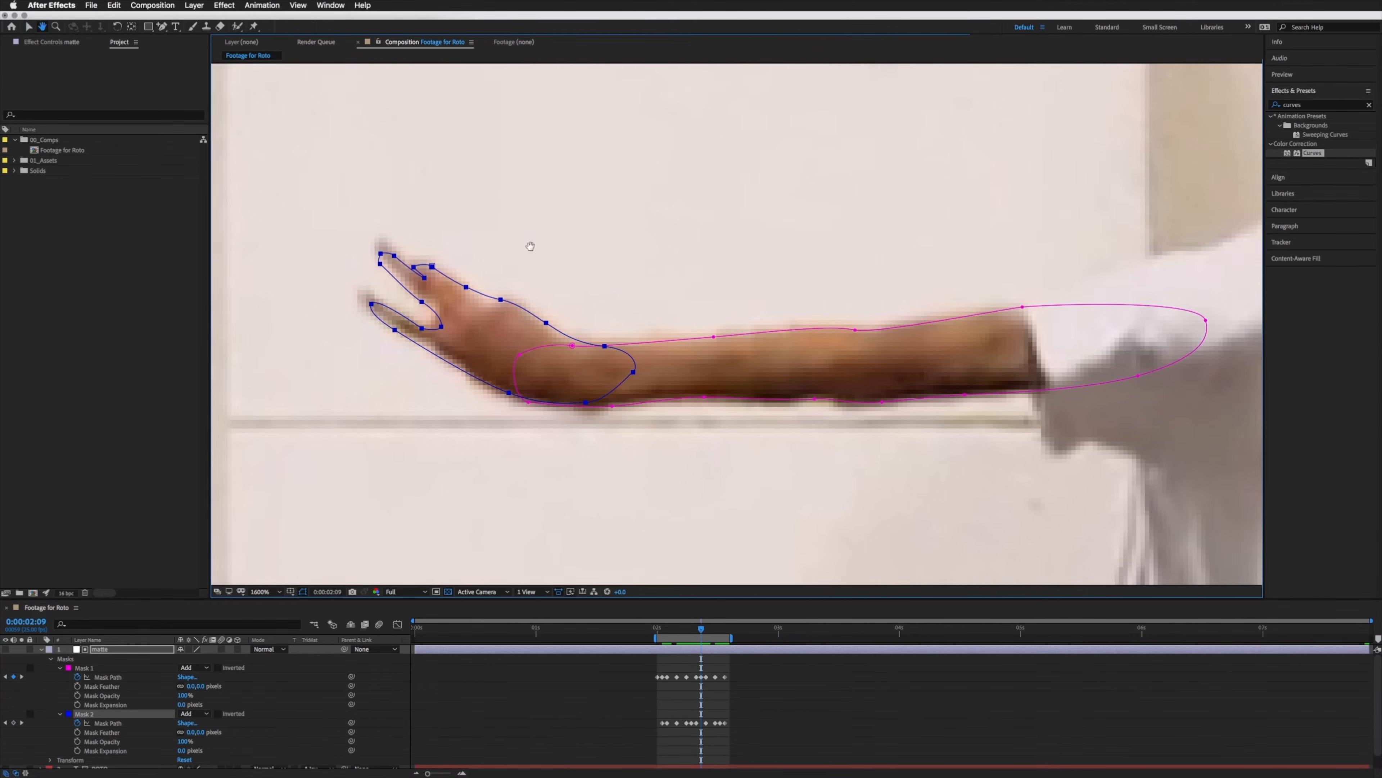
left_click(711, 629)
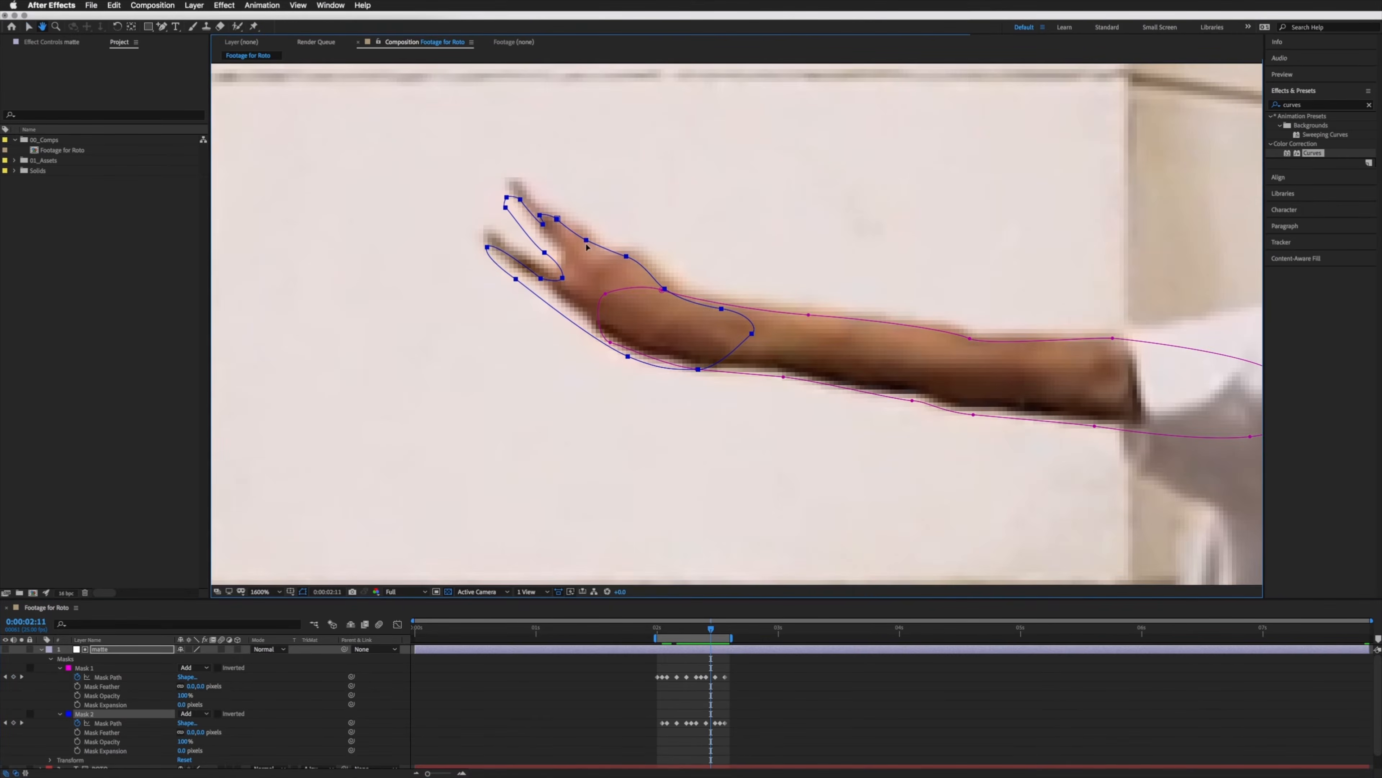
left_click_drag(547, 240, 588, 231)
Step: Show the ROTO text layer, deselect the masks and play back the arm and hand matte over the letters
scroll(588, 231, "down", 5)
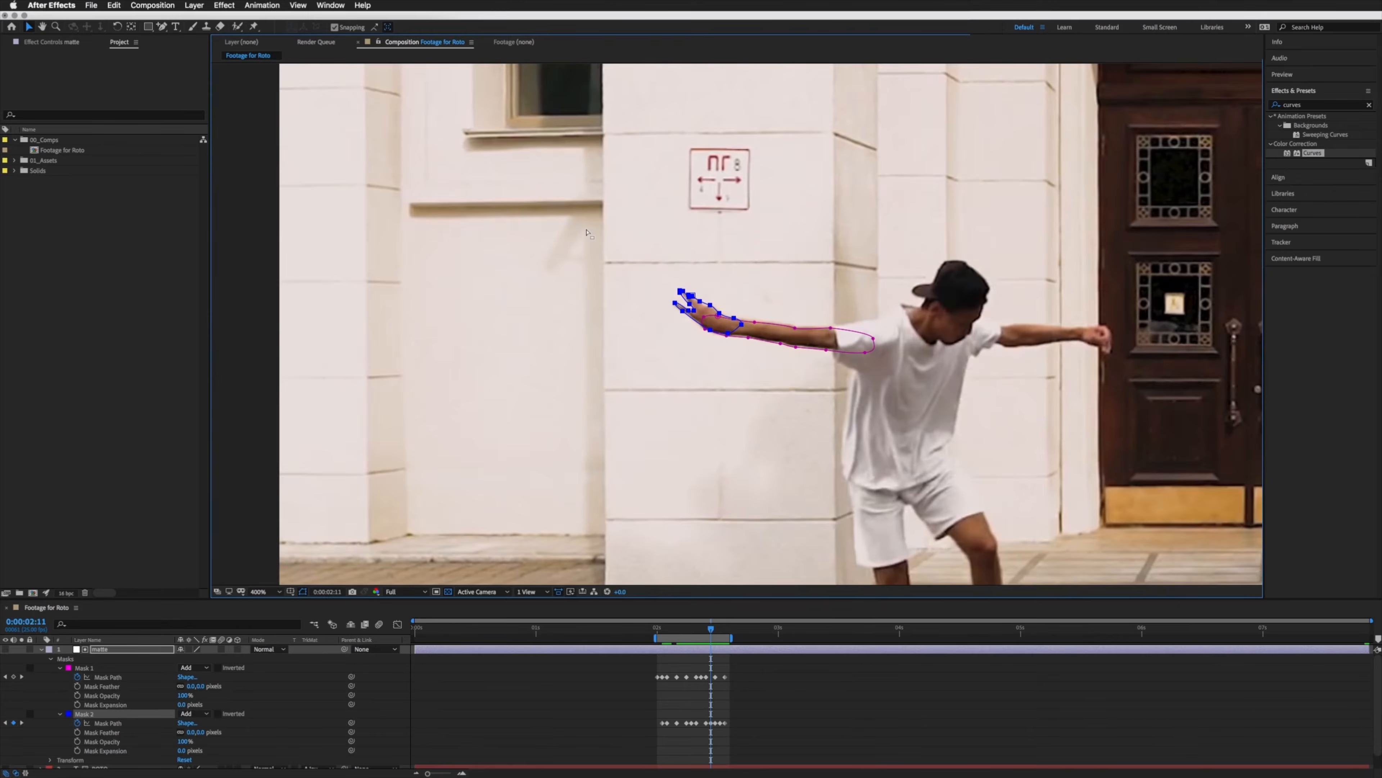
key("space")
left_click_drag(776, 314, 680, 299)
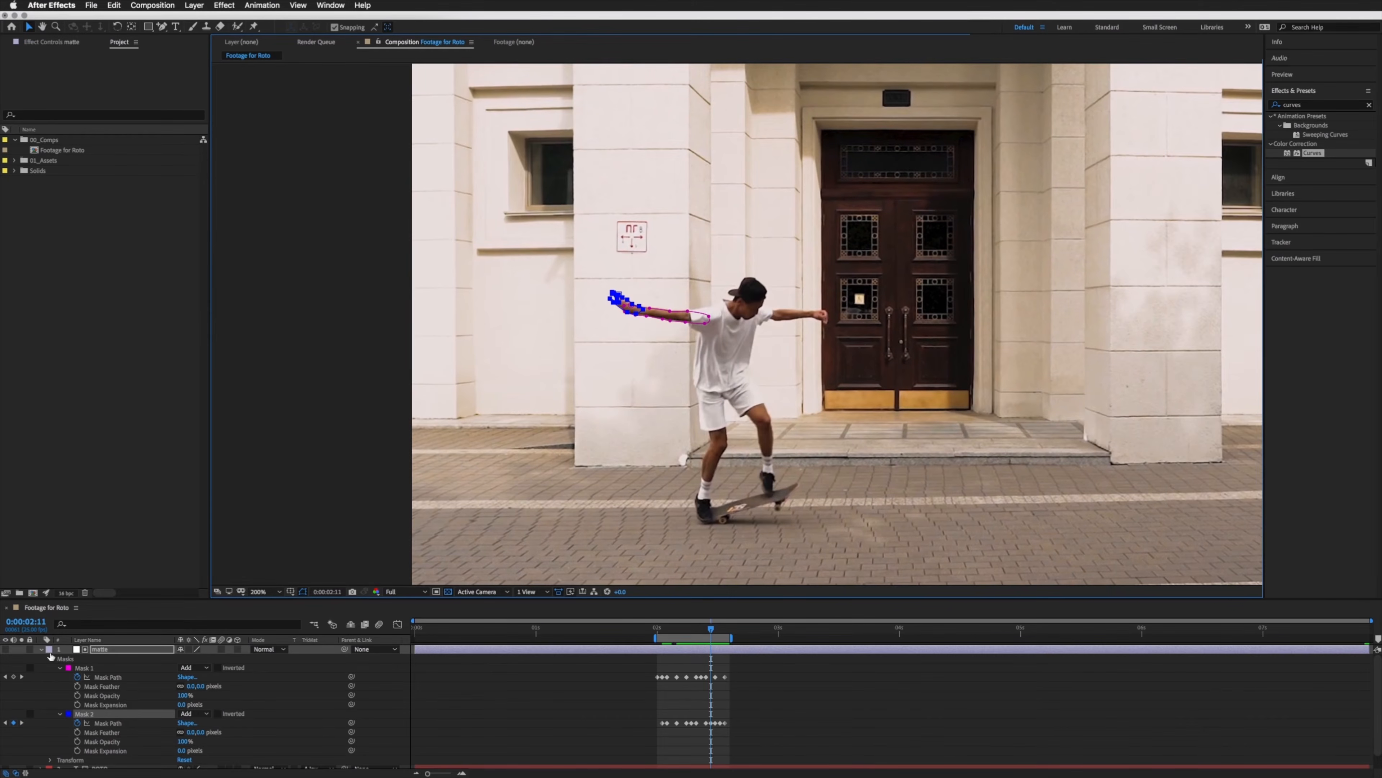
left_click(6, 767)
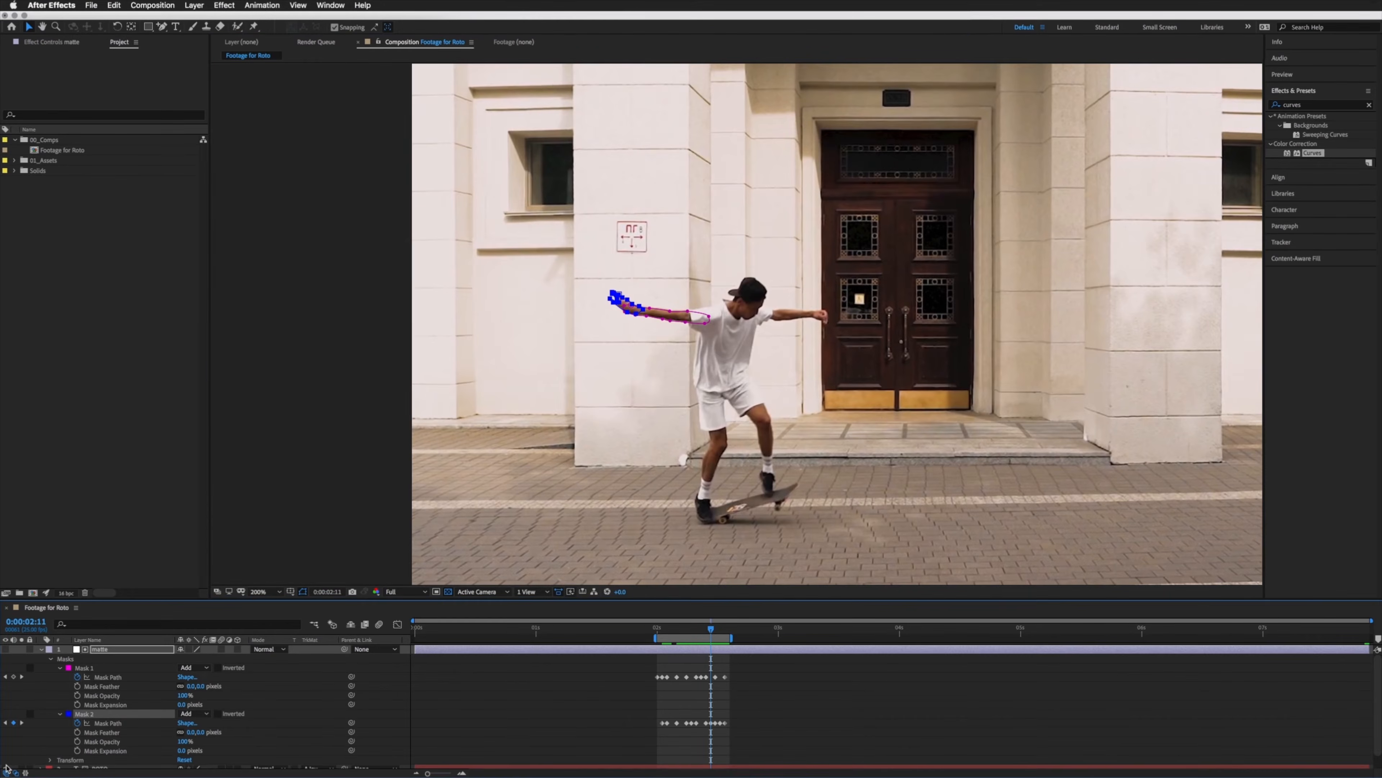
left_click(684, 665)
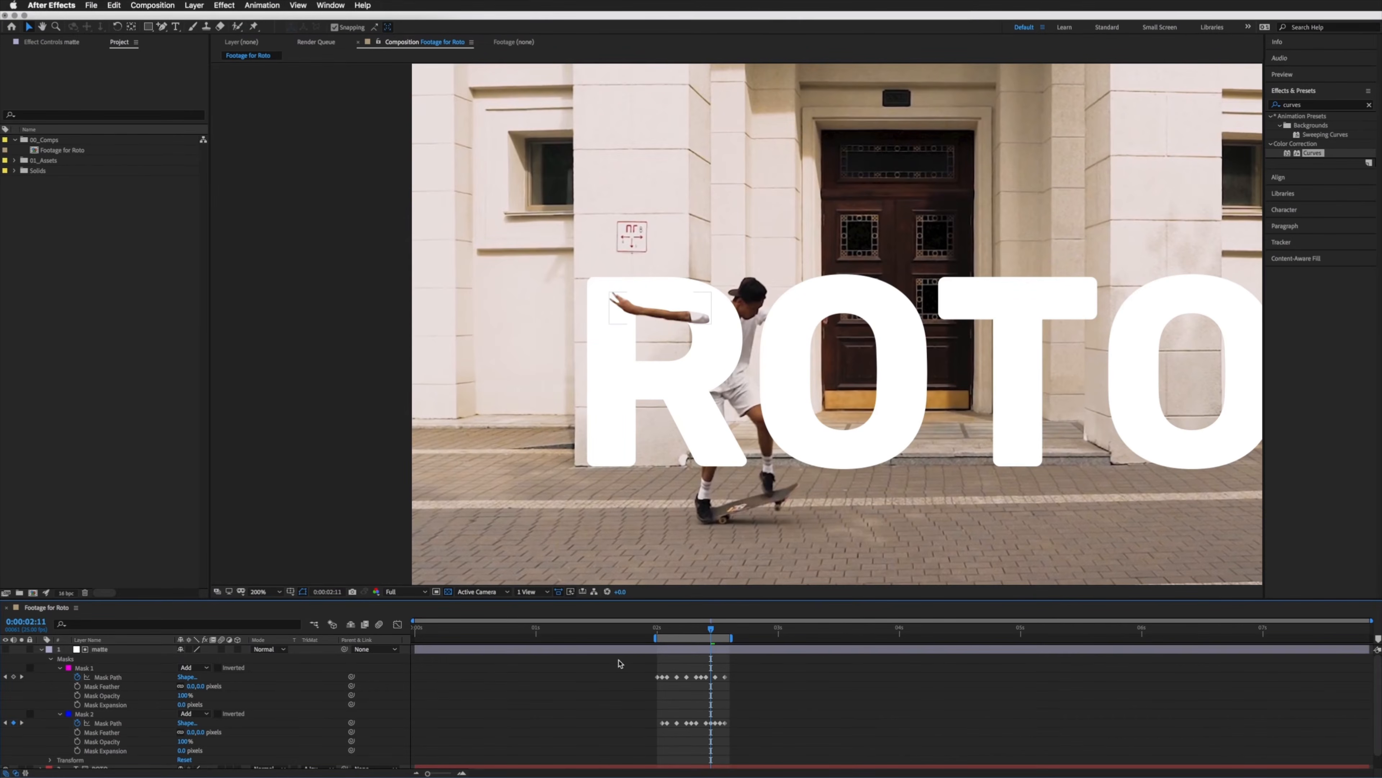
key("space")
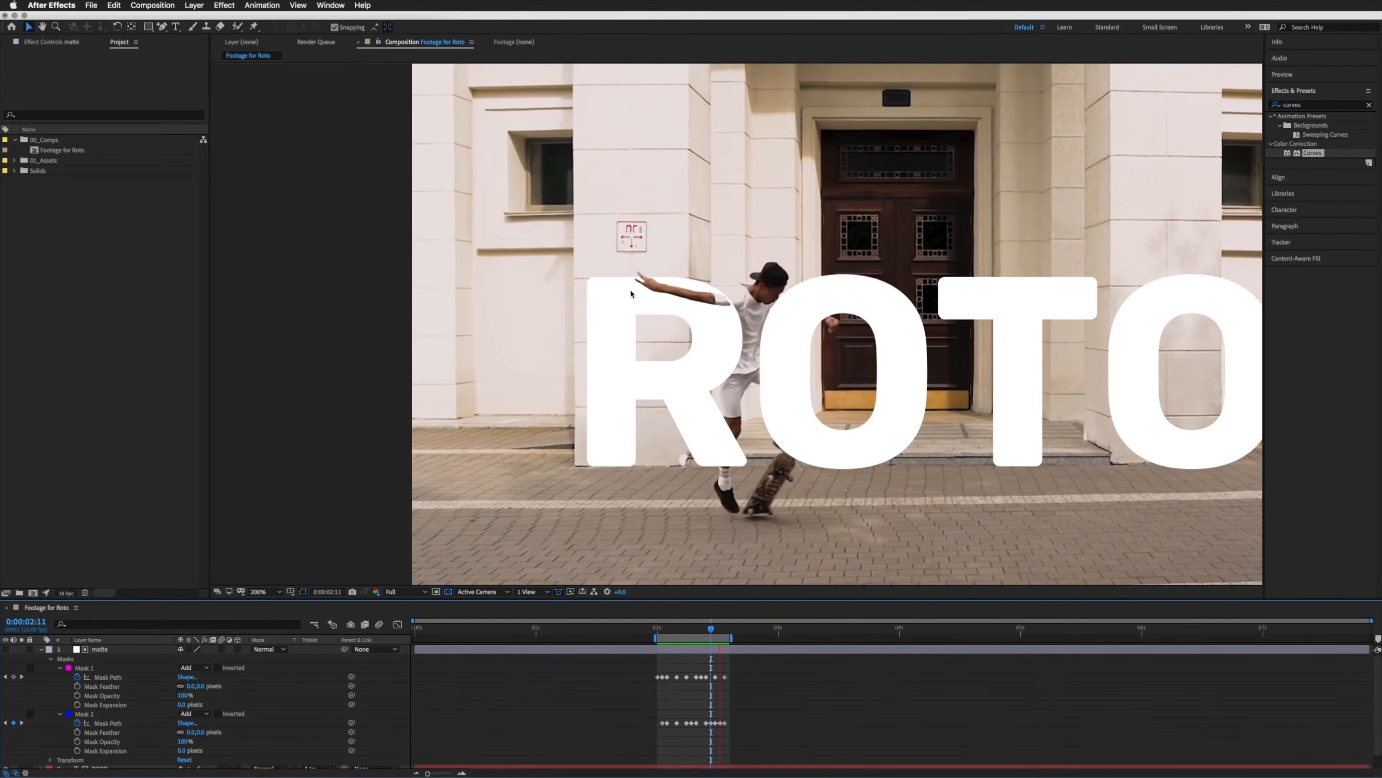
key("space")
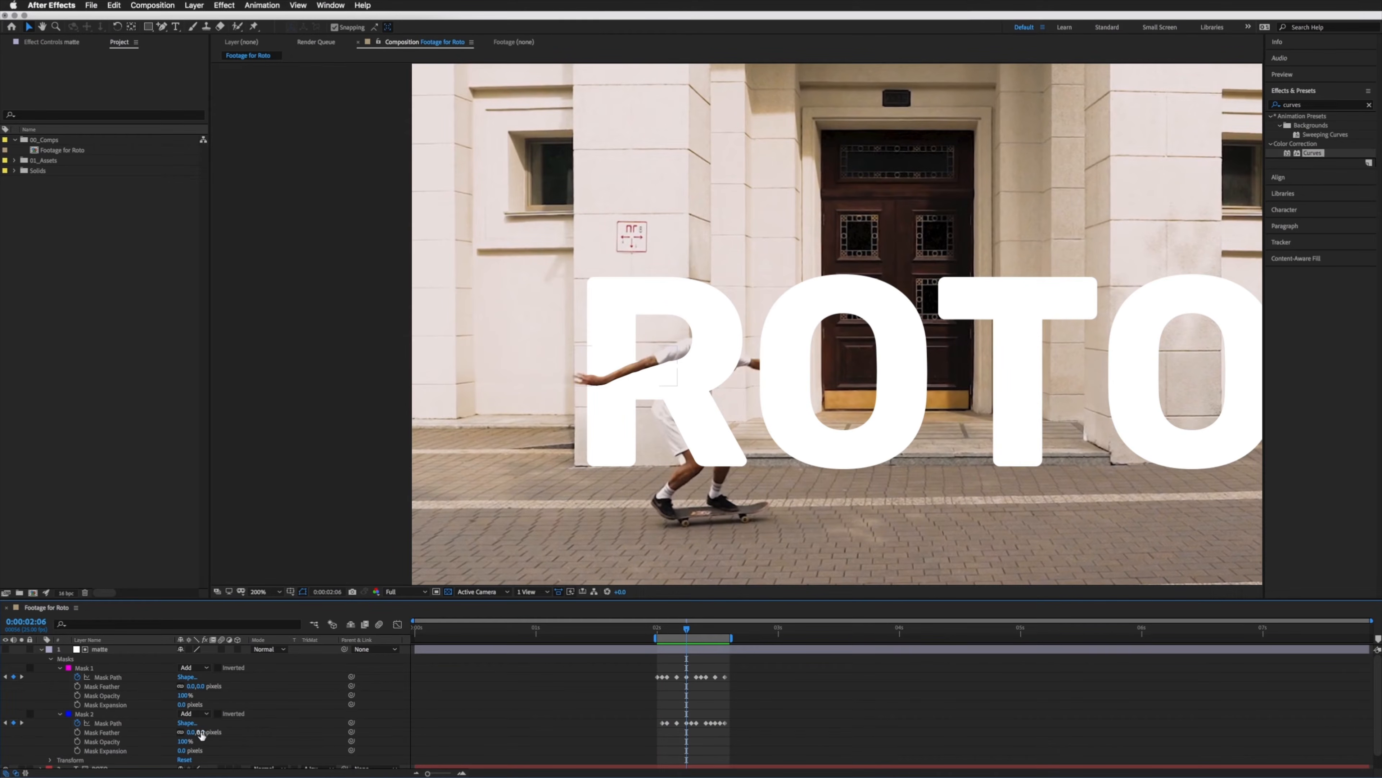
Step: Set the mask feather of both Mask 2 and Mask 1 to 2 pixels
left_click(190, 732)
type("2")
key("Return")
left_click(191, 685)
type("2")
key("Return")
Step: Step through the frames and play back the feathered arm and hand edges against the ROTO text
left_click(695, 682)
key("Page_Down")
key("Page_Down")
key("Page_Down")
key("Page_Down")
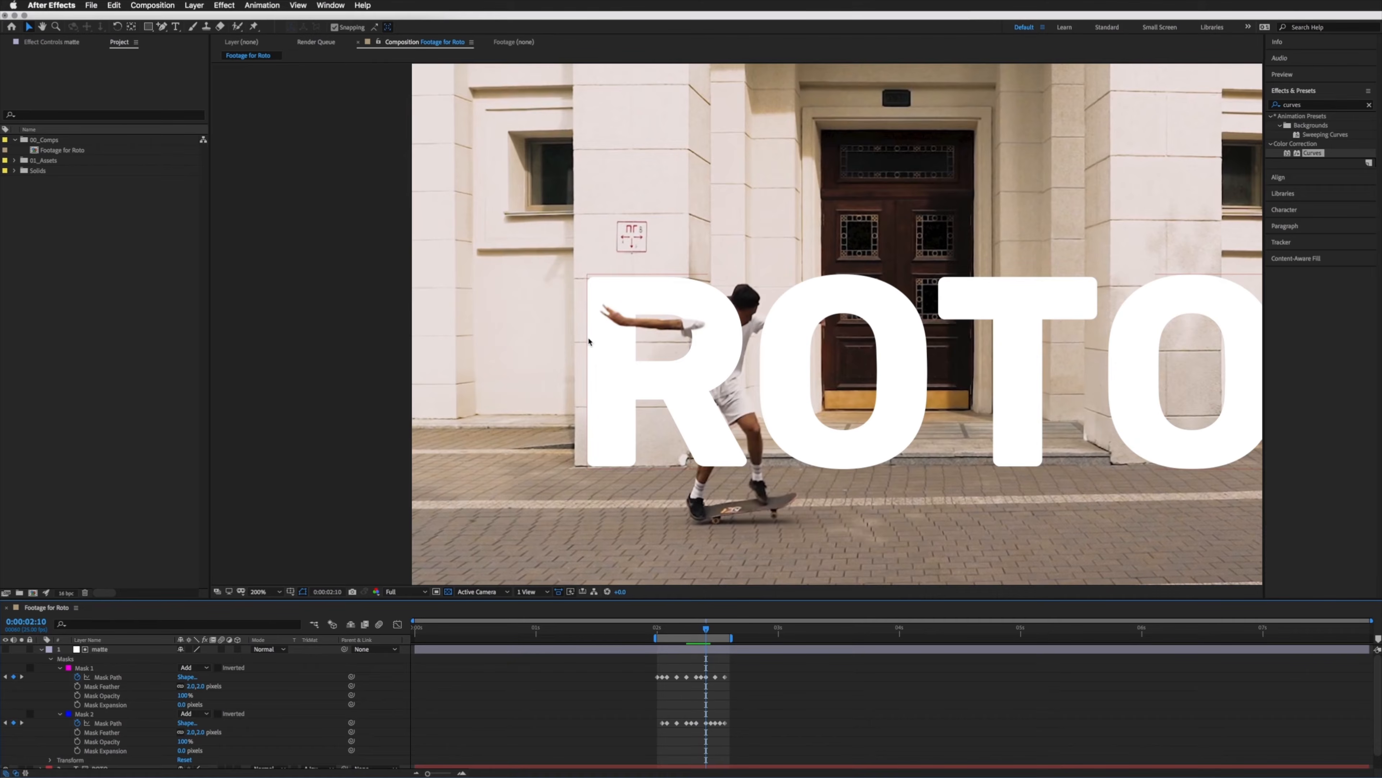
key("period")
key("comma")
key("space")
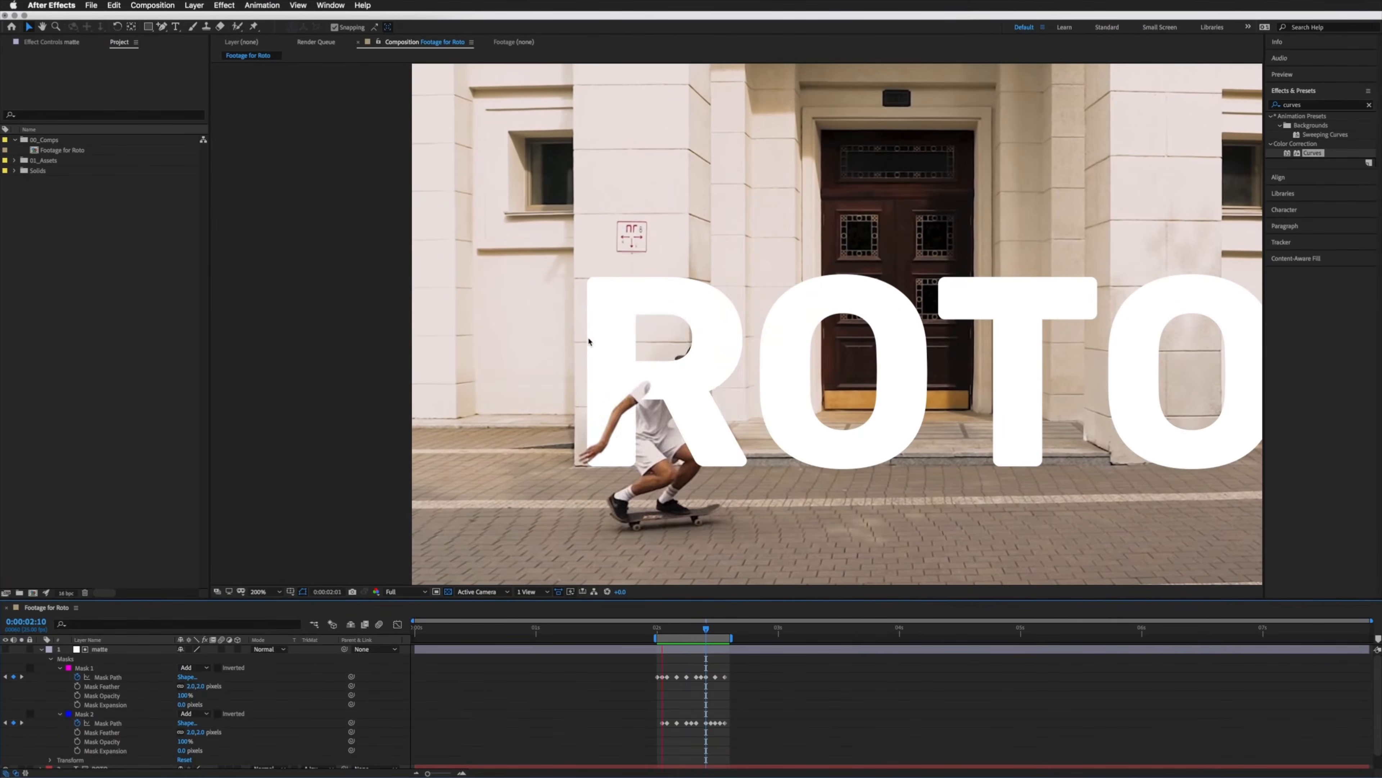
left_click(656, 632)
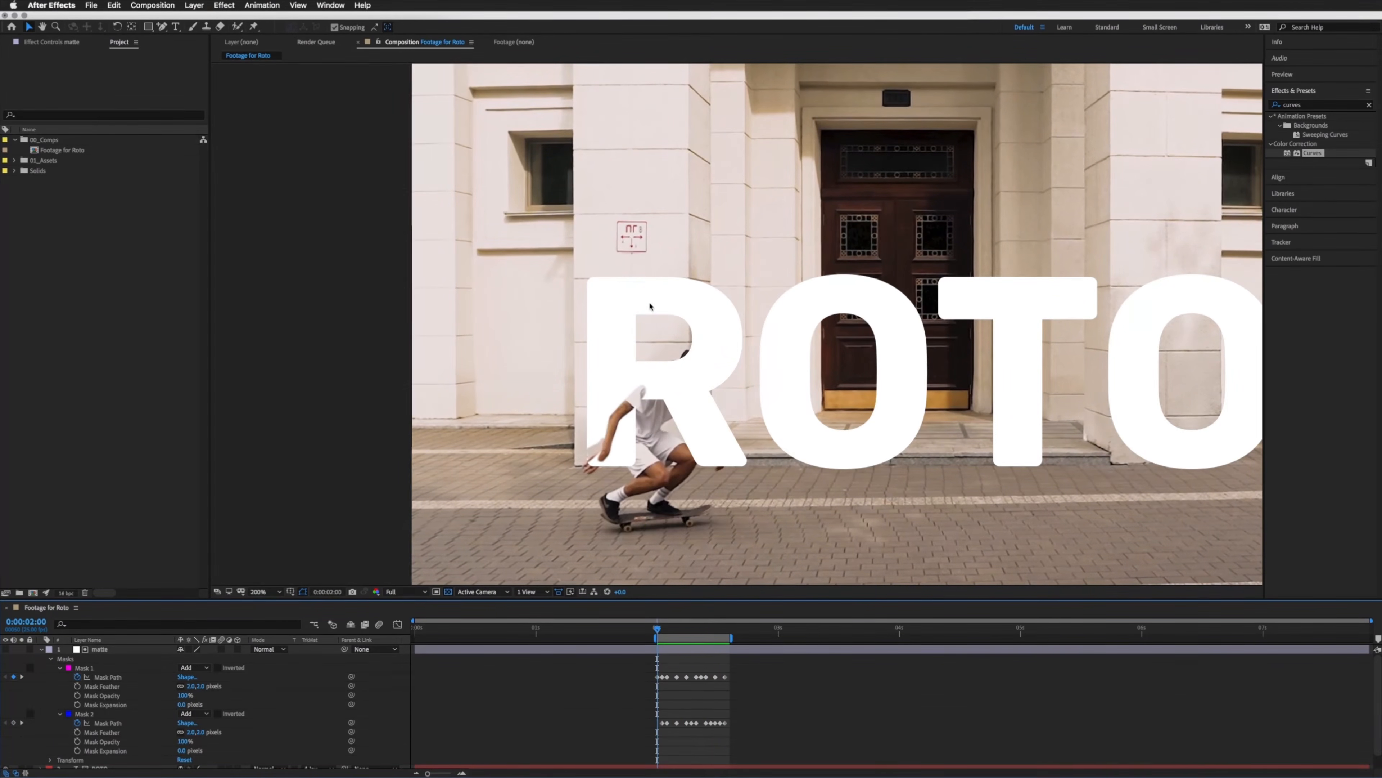
Step: Go to 0:00:02:05, collapse the matte layer's properties and select the layer
left_click_drag(666, 631, 681, 632)
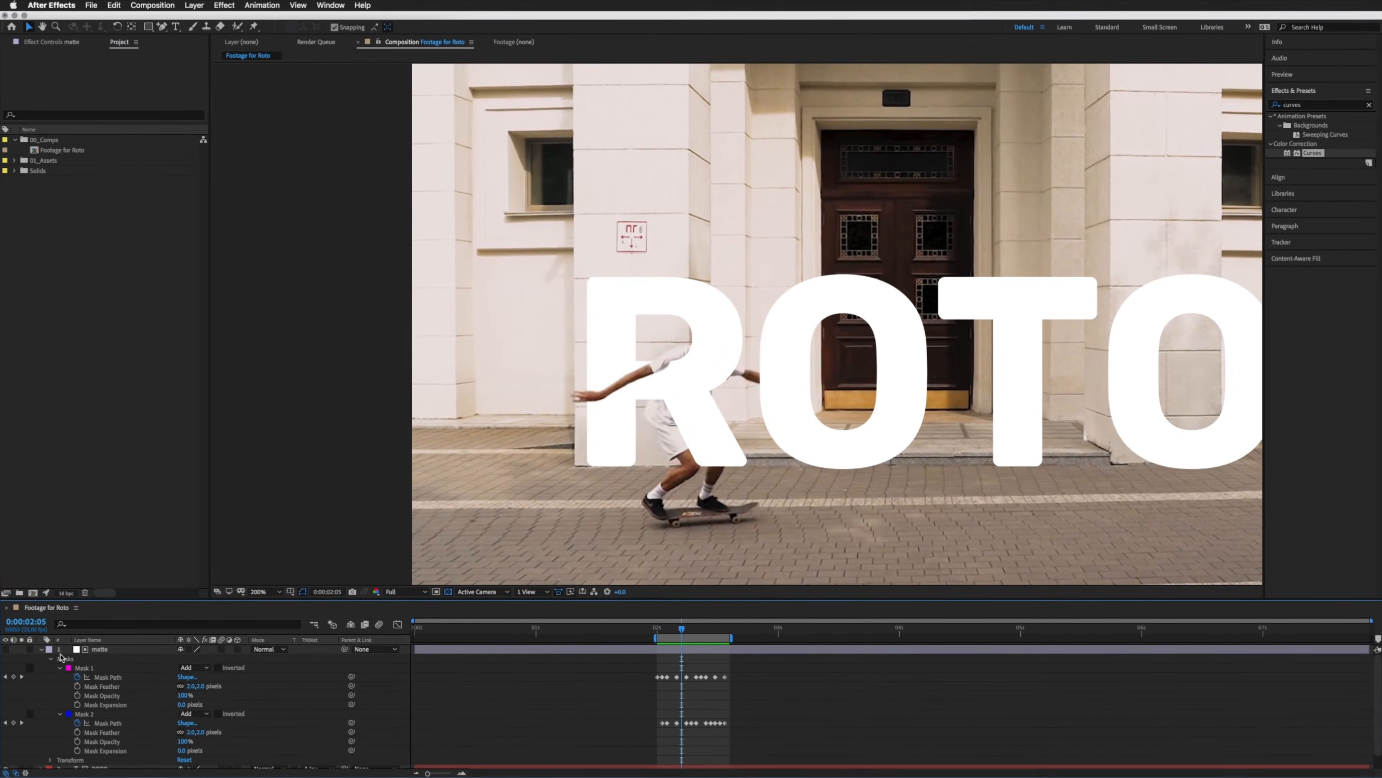
left_click(40, 650)
left_click(104, 650)
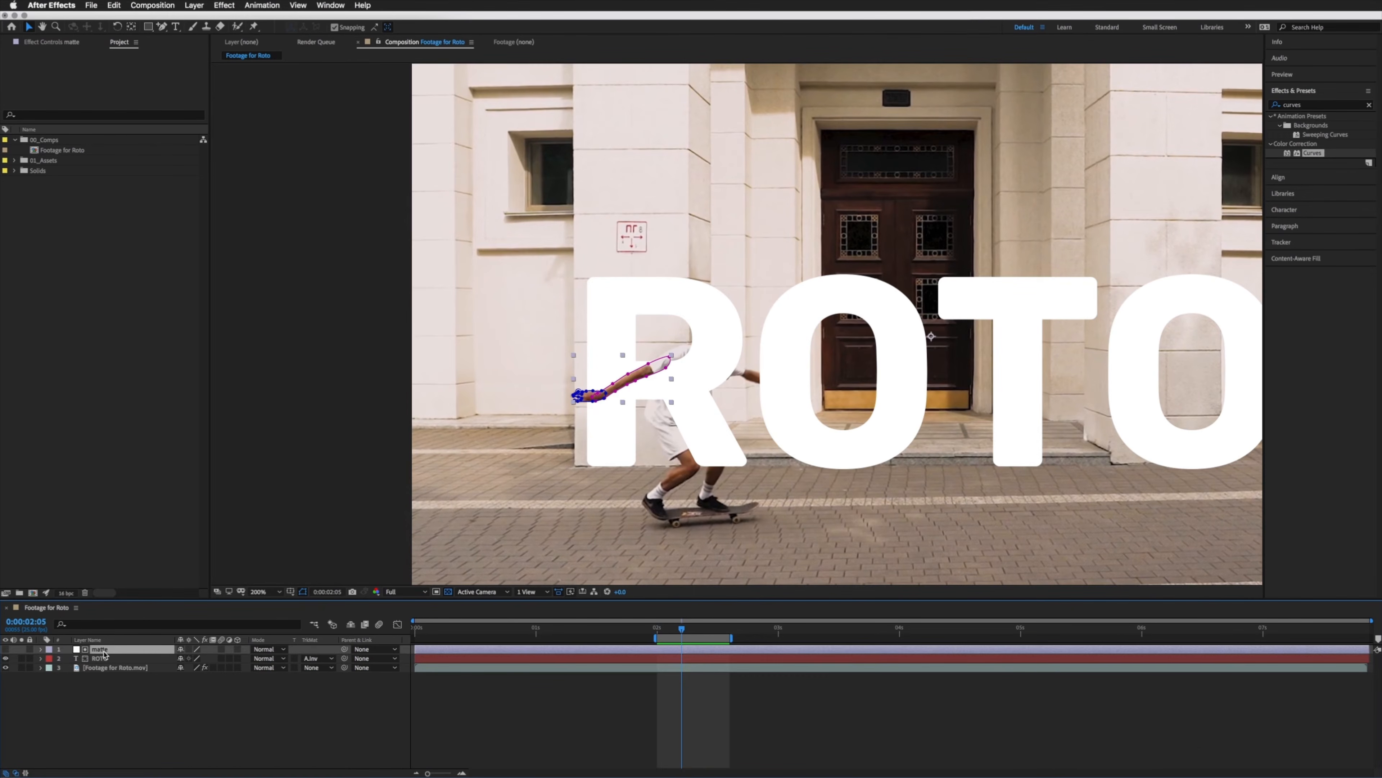
Step: Hide the ROTO text layer and go to 0:00:02:00 with the skateboarder framed close up
left_click(4, 660)
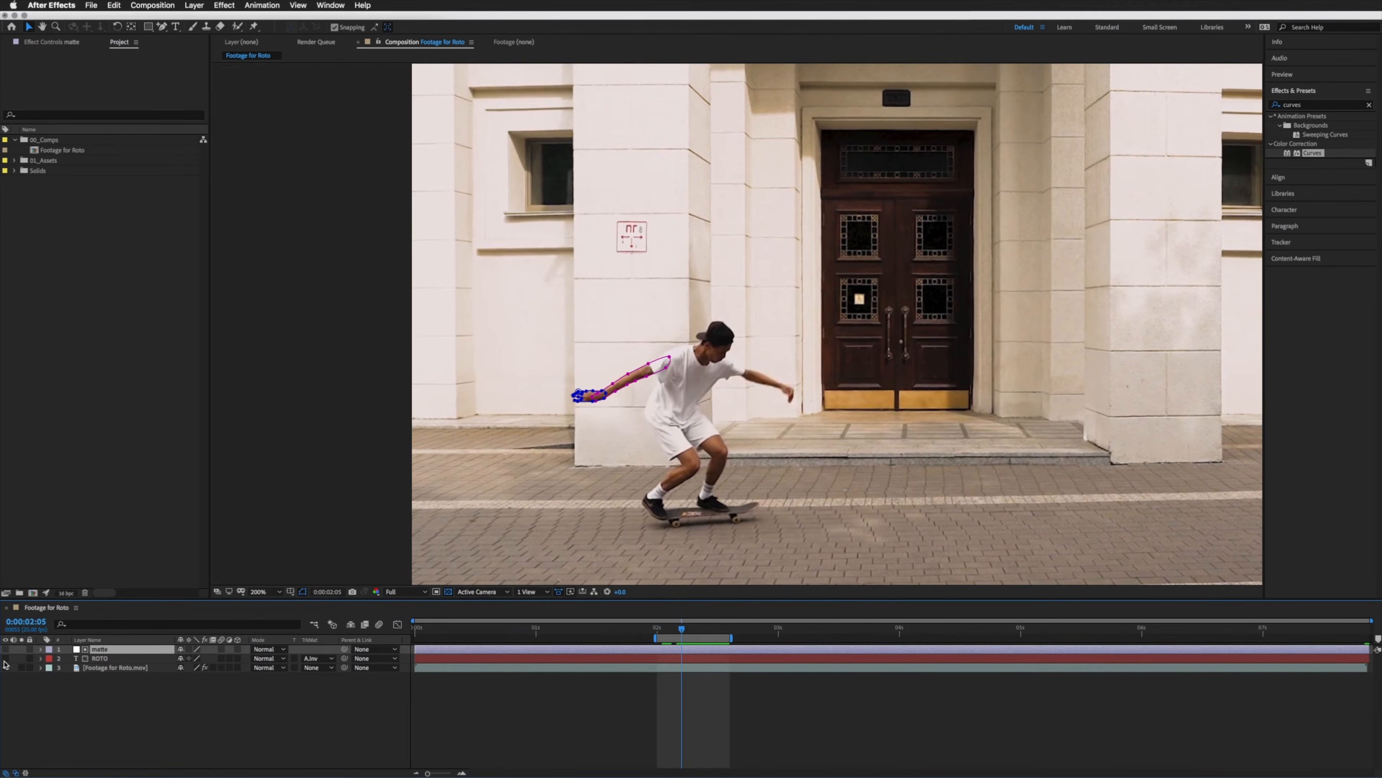
key("period")
left_click_drag(590, 383, 680, 255)
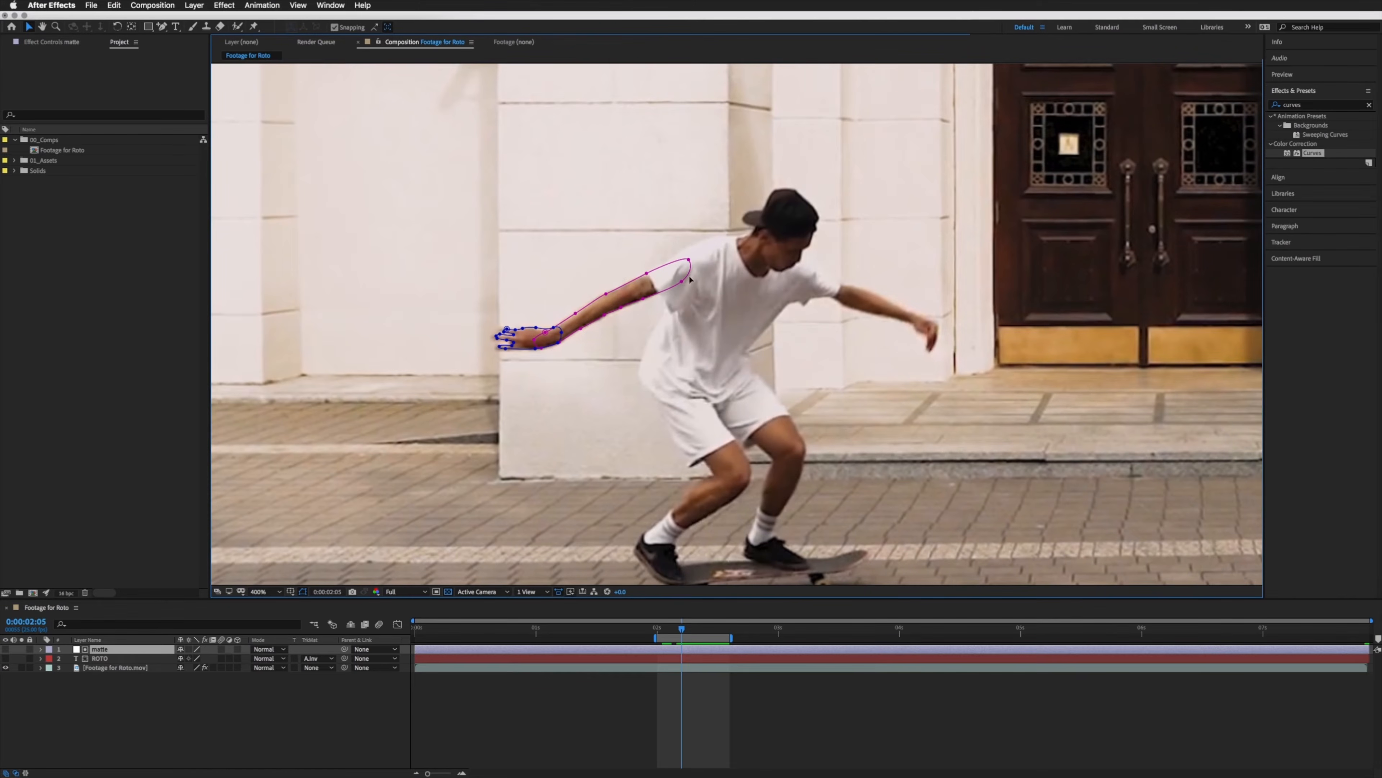
mouse_move(682, 630)
left_mouse_down()
mouse_move(702, 631)
mouse_move(657, 632)
left_mouse_up()
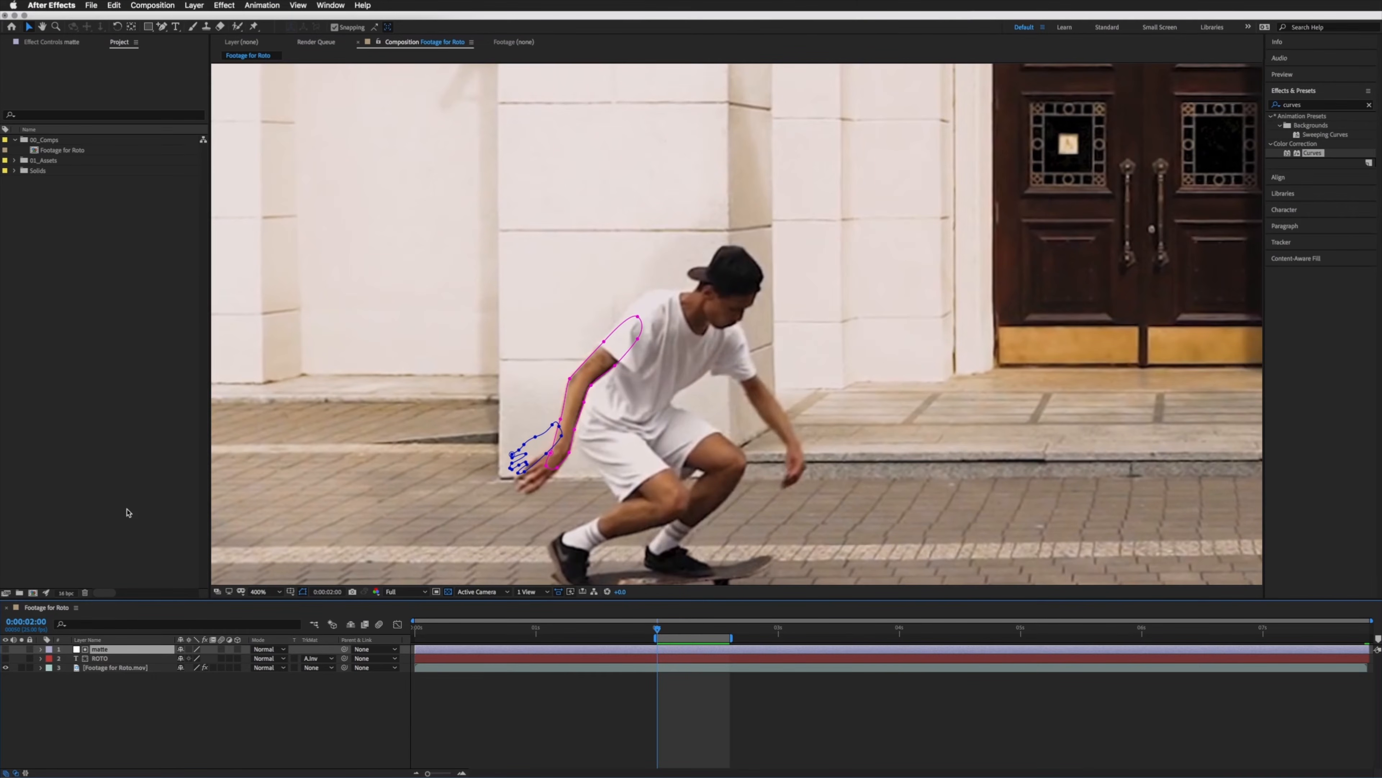
Step: Apply the Curves effect to the Footage for Roto.mov layer and pull the RGB midtones down steeply to darken the footage
left_click(102, 670)
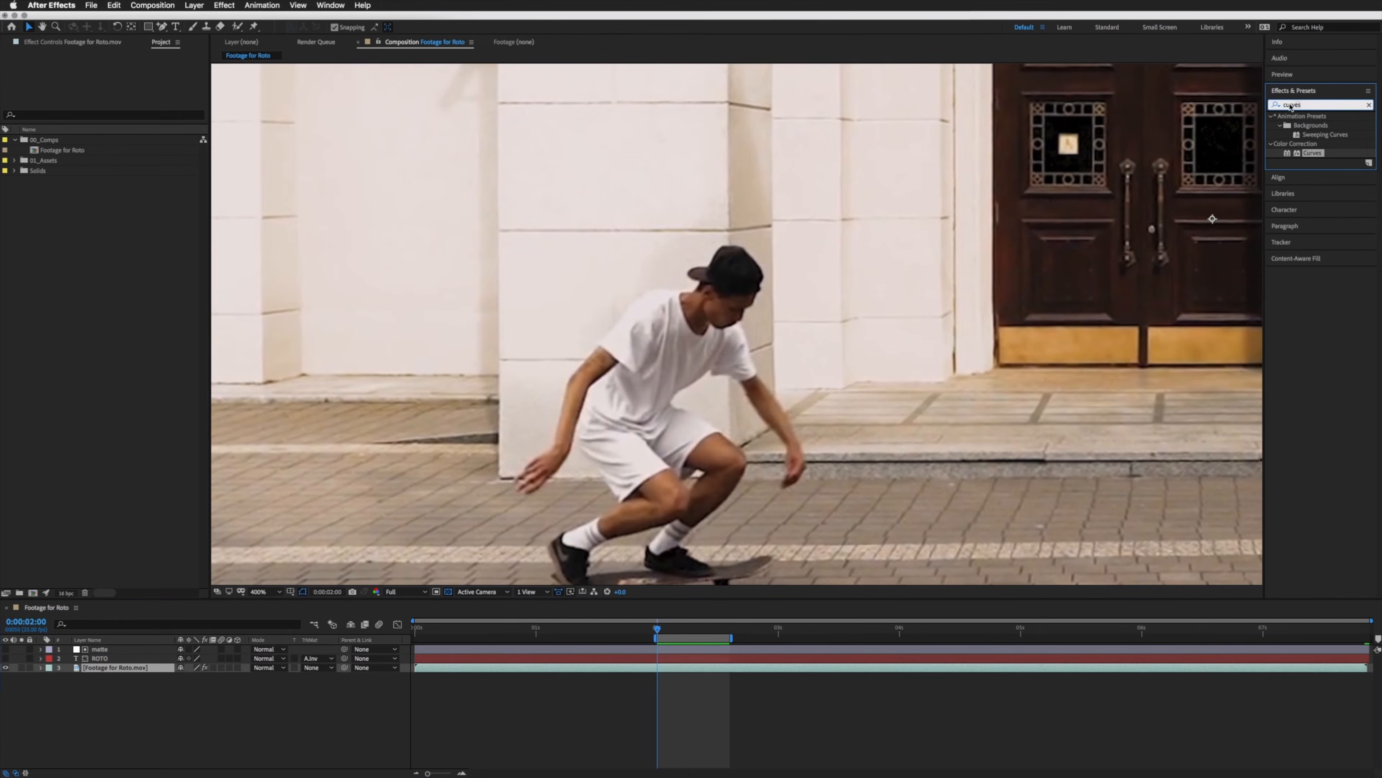
left_click_drag(1316, 153, 117, 664)
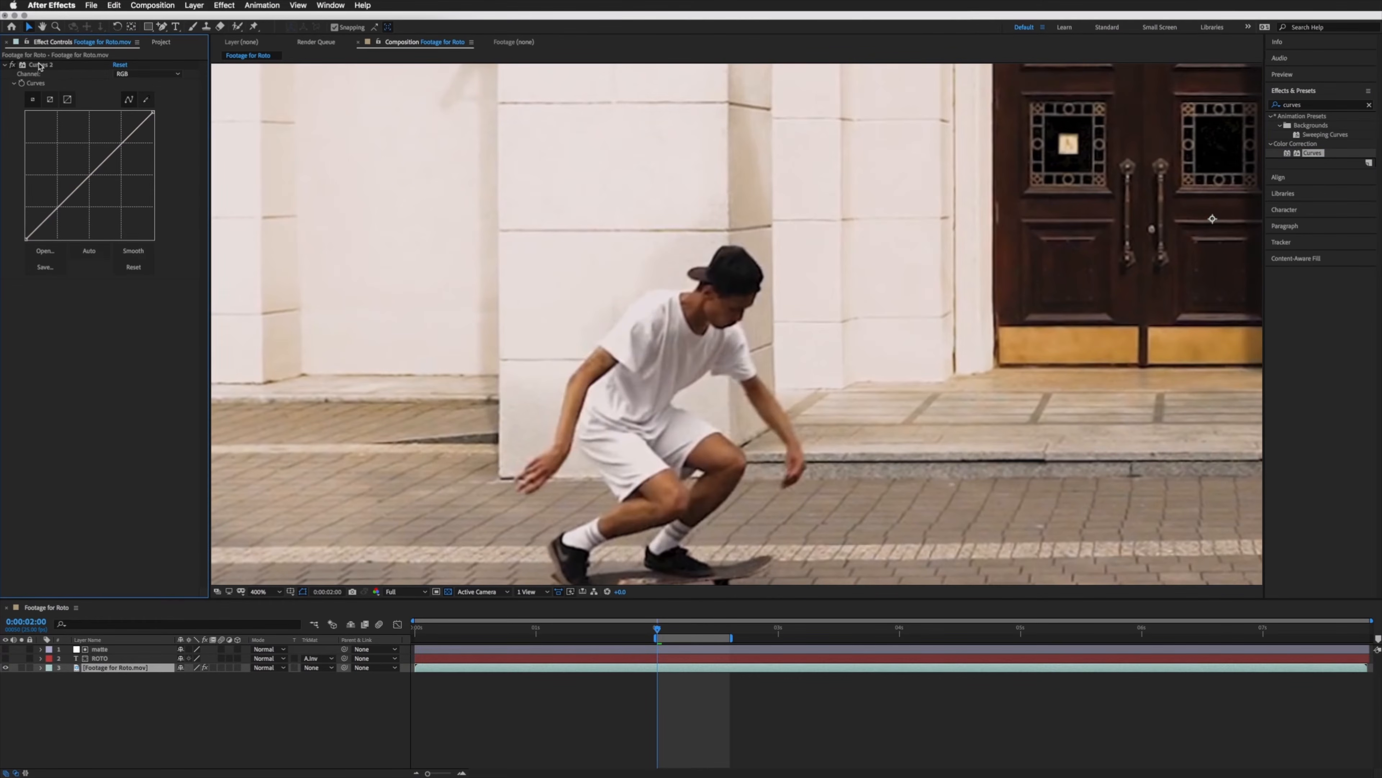
left_click_drag(102, 167, 100, 225)
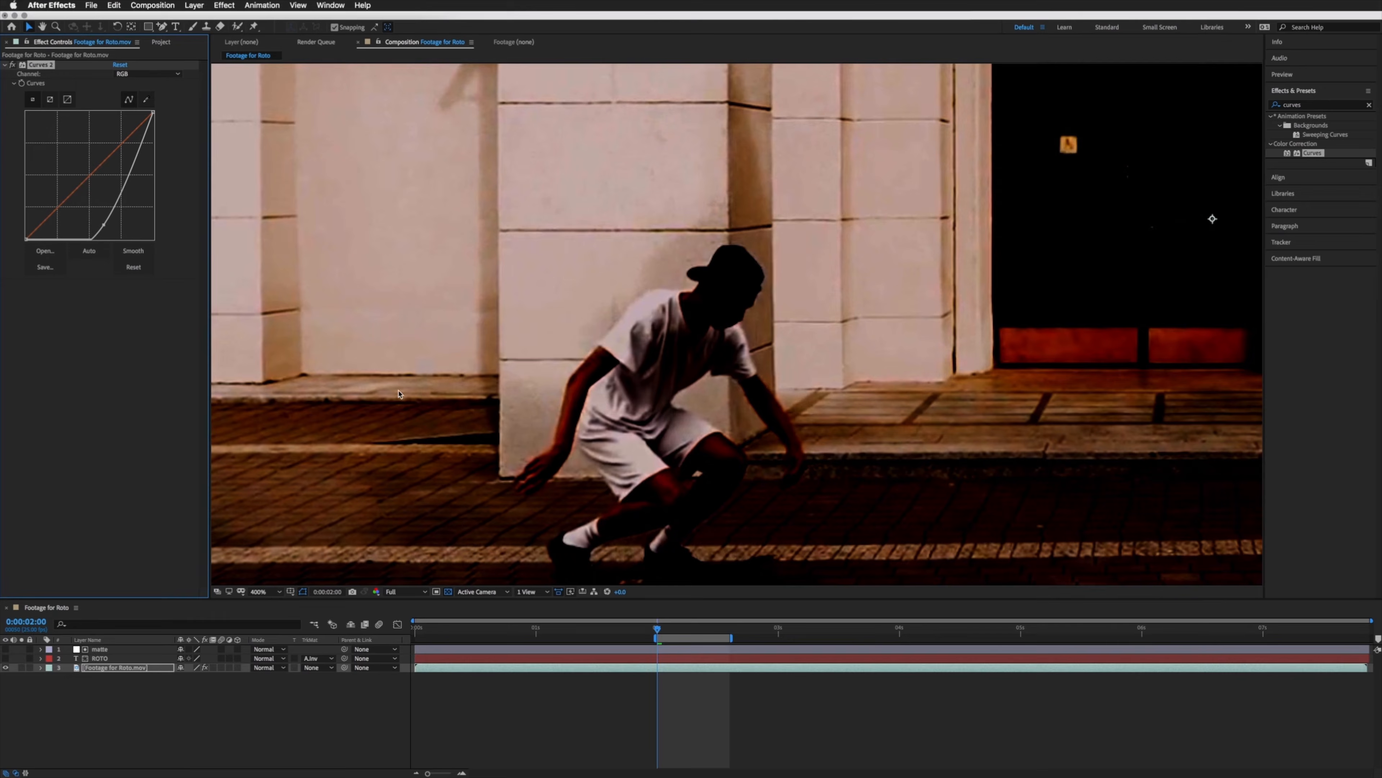
Step: Draw a closed Pen mask on the matte layer around the skateboarder's rear shoulder and sleeve, from the neck to the sleeve hem
left_click(104, 652)
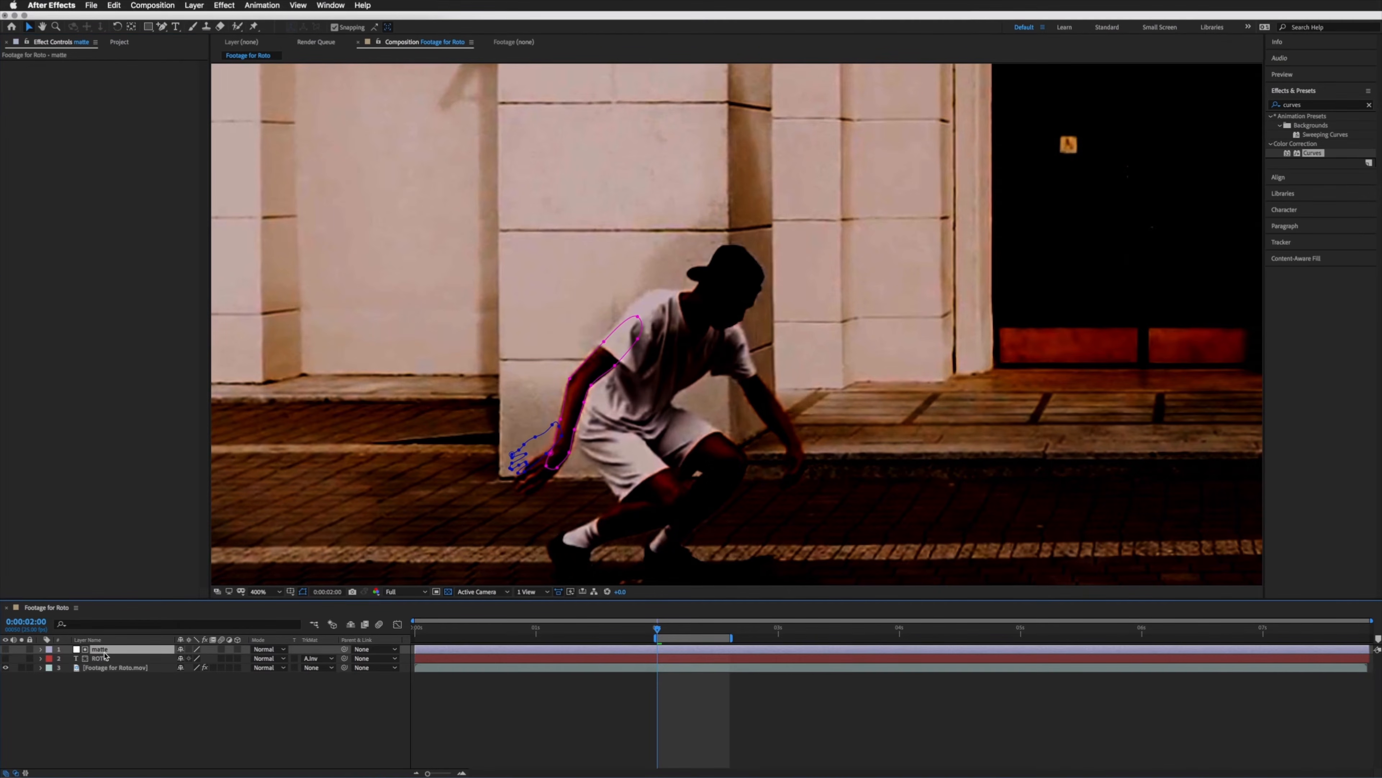
key("period")
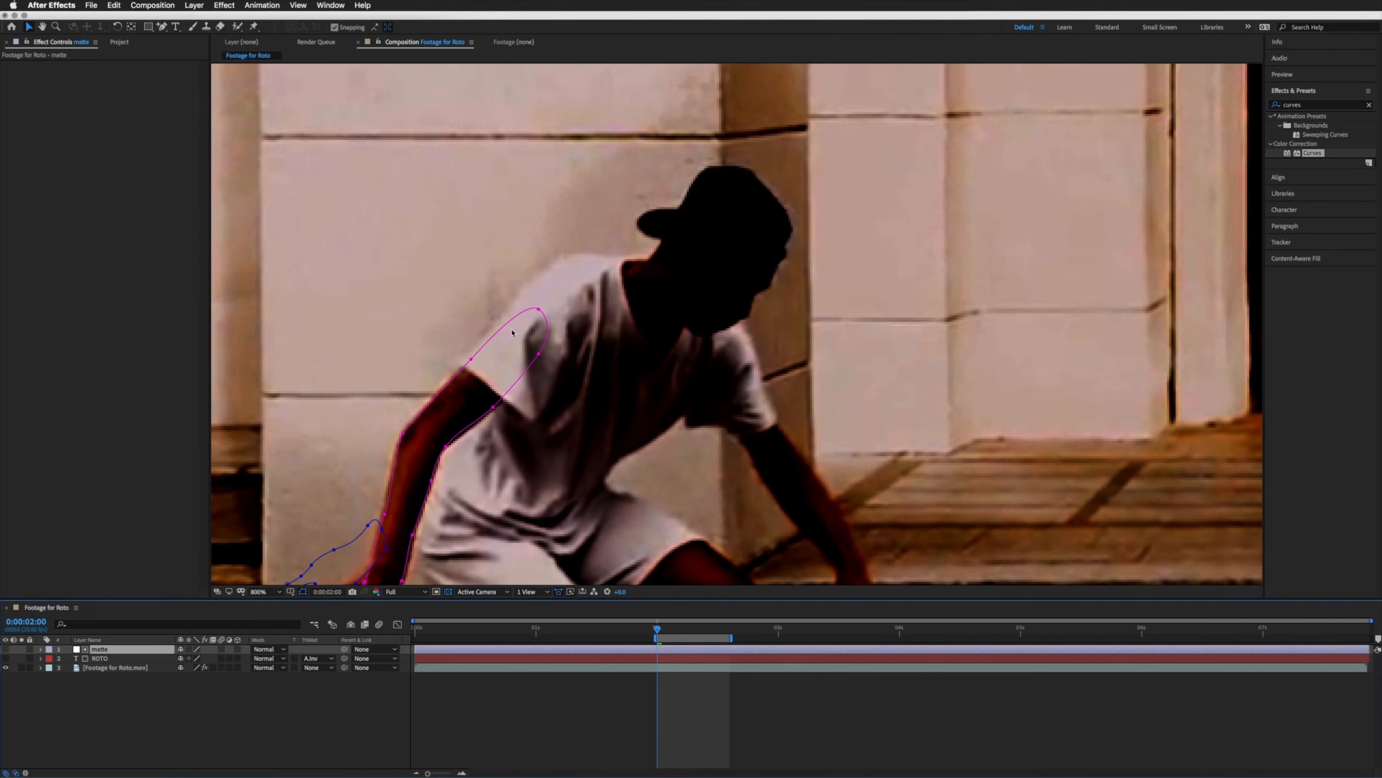
left_click_drag(162, 27, 203, 33)
left_click_drag(654, 258, 545, 268)
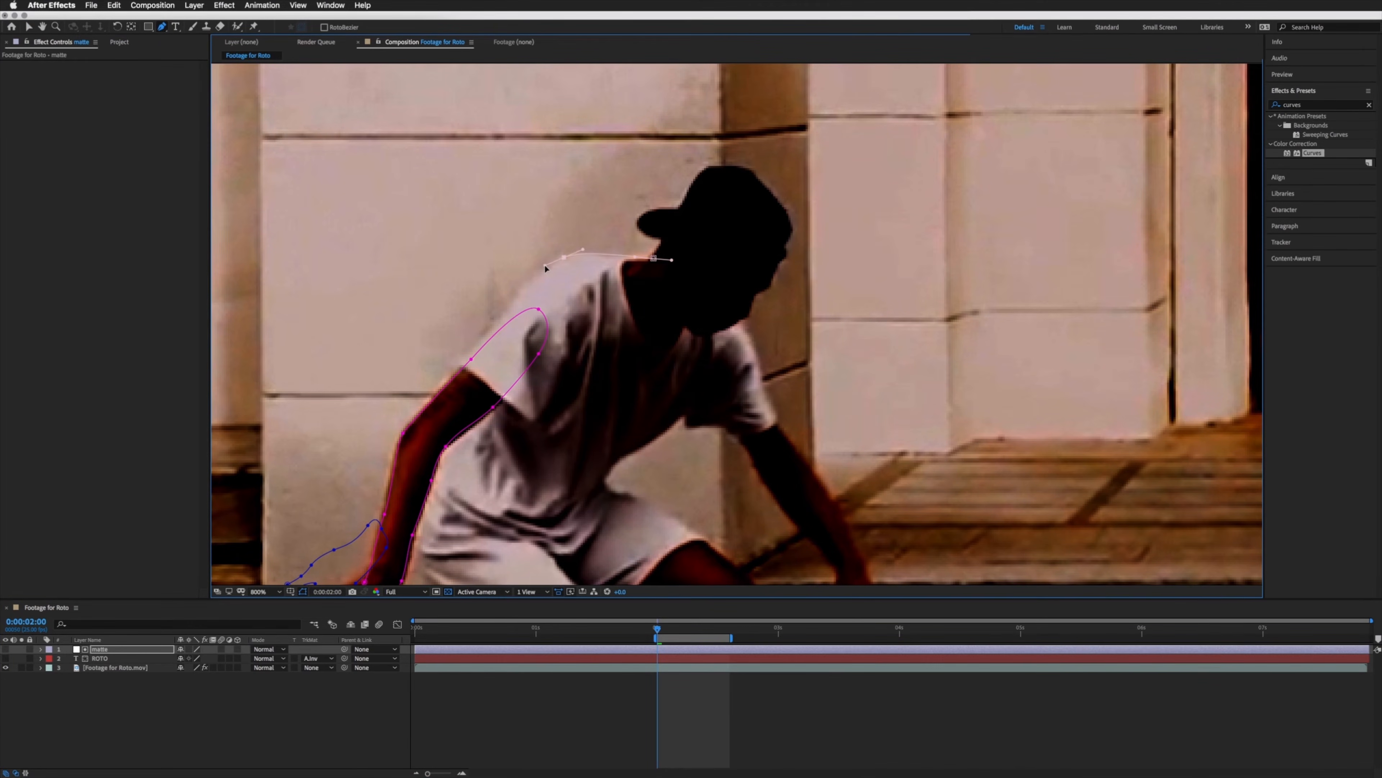
left_click_drag(466, 362, 475, 376)
left_click_drag(535, 420, 590, 365)
left_click_drag(694, 306, 703, 290)
left_click(653, 258)
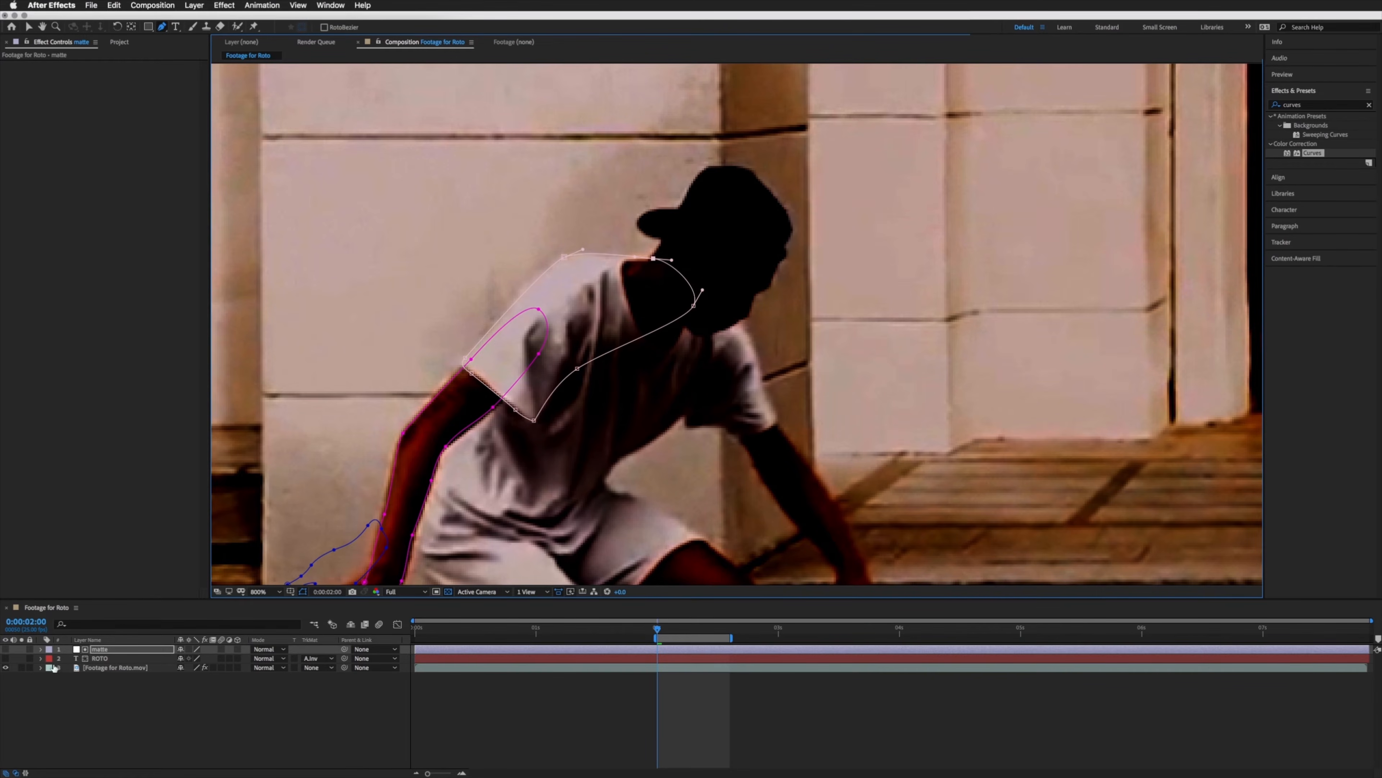
Step: Reveal the matte layer's mask paths, colour Mask 3 red and start keyframing its path at 0:00:02:00
key("m")
left_click(68, 695)
left_click_drag(631, 549, 684, 523)
left_click(764, 530)
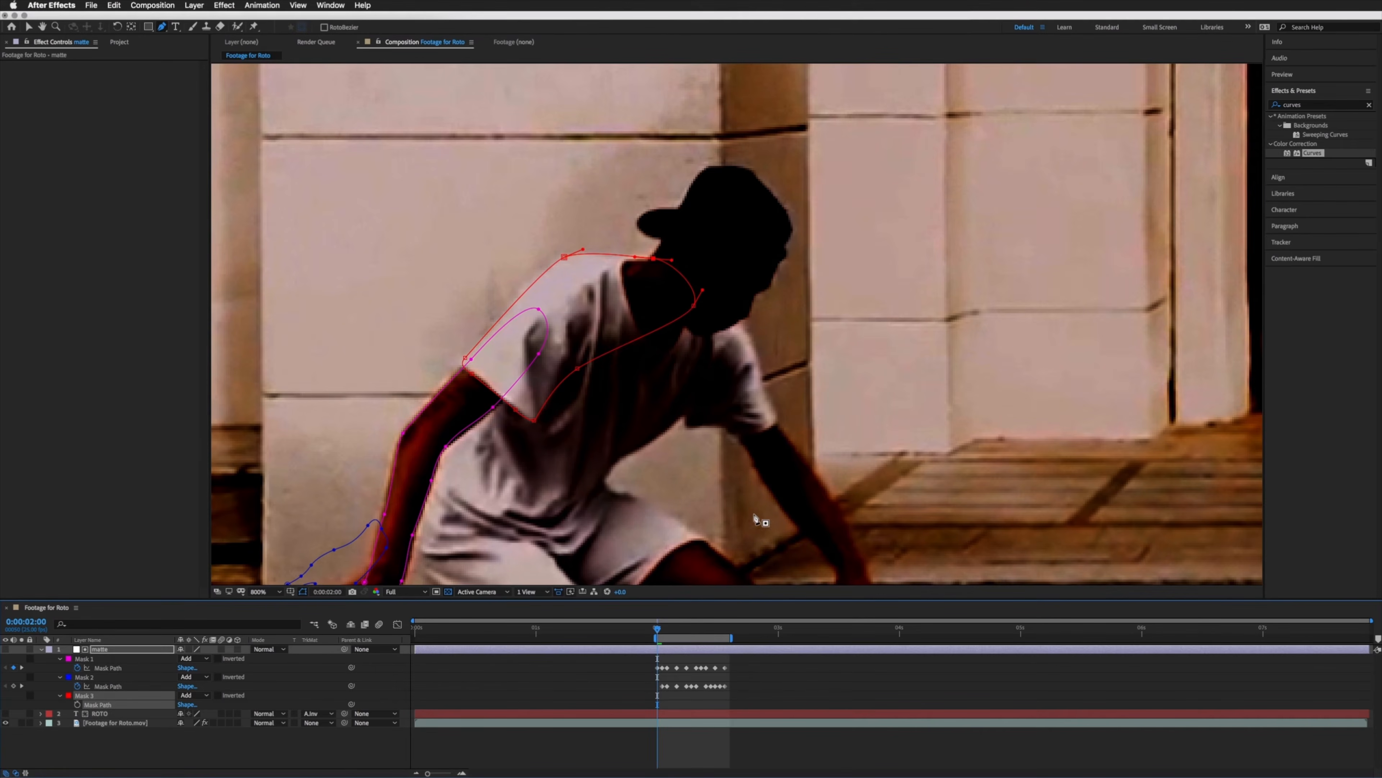
left_click(77, 705)
Step: At 0:00:02:02, move Mask 3's points to fit the sleeve hem, shoulder and neck
key("Page_Down")
key("Page_Down")
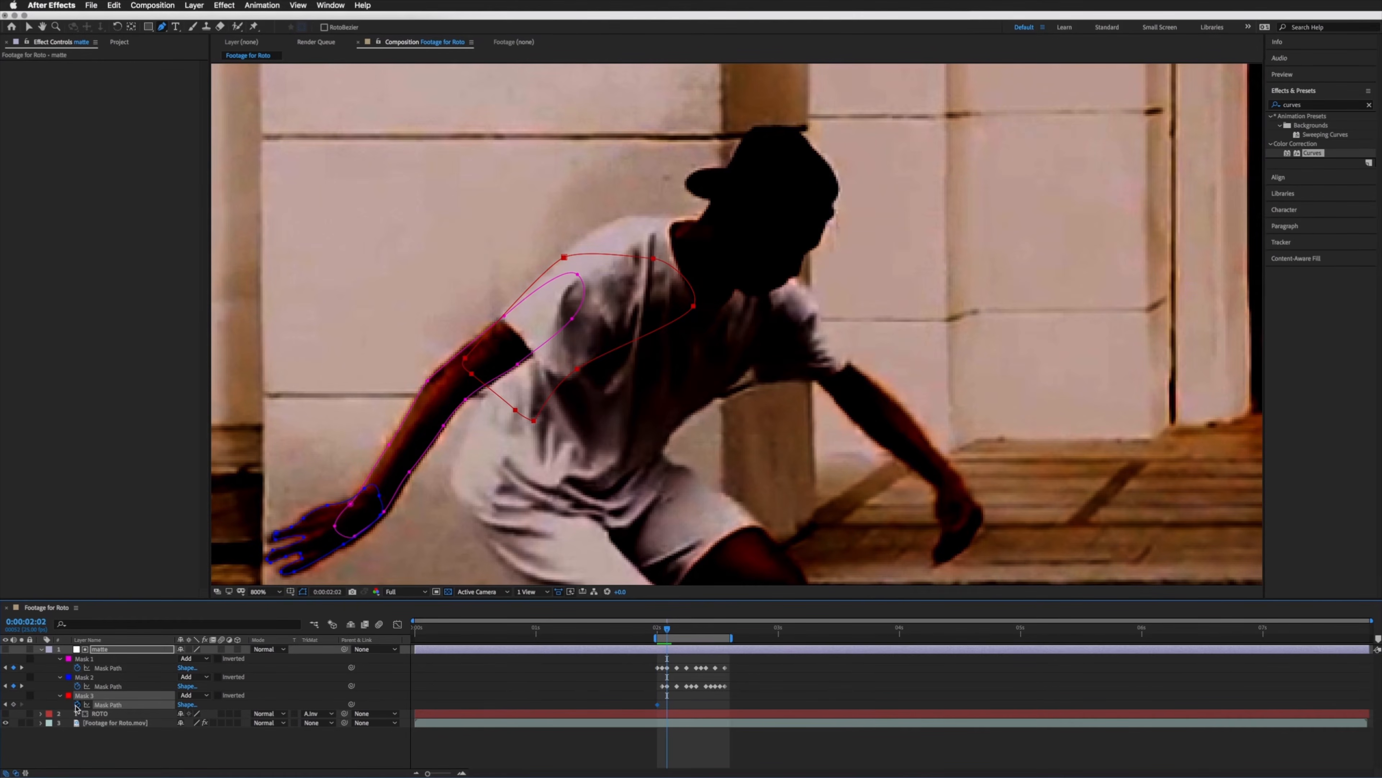
key("v")
left_click_drag(466, 359, 511, 327)
left_click(519, 320)
left_click(525, 335, "shift")
left_click(588, 383)
left_click(570, 372, "shift")
left_click_drag(570, 372, 544, 368)
left_click_drag(748, 268, 733, 268)
left_click_drag(707, 221, 702, 221)
left_click_drag(618, 219, 610, 221)
Step: At 0:00:02:04, shift the whole of Mask 3 onto the shoulder and refit its neck and lower sleeve points
key("Page_Down")
key("Page_Down")
double_click(558, 271)
left_click_drag(560, 275, 601, 232)
key("Return")
left_click_drag(724, 287, 721, 281)
left_click_drag(702, 235, 698, 218)
left_click(540, 377)
left_click(523, 365, "shift")
left_click_drag(523, 364, 514, 350)
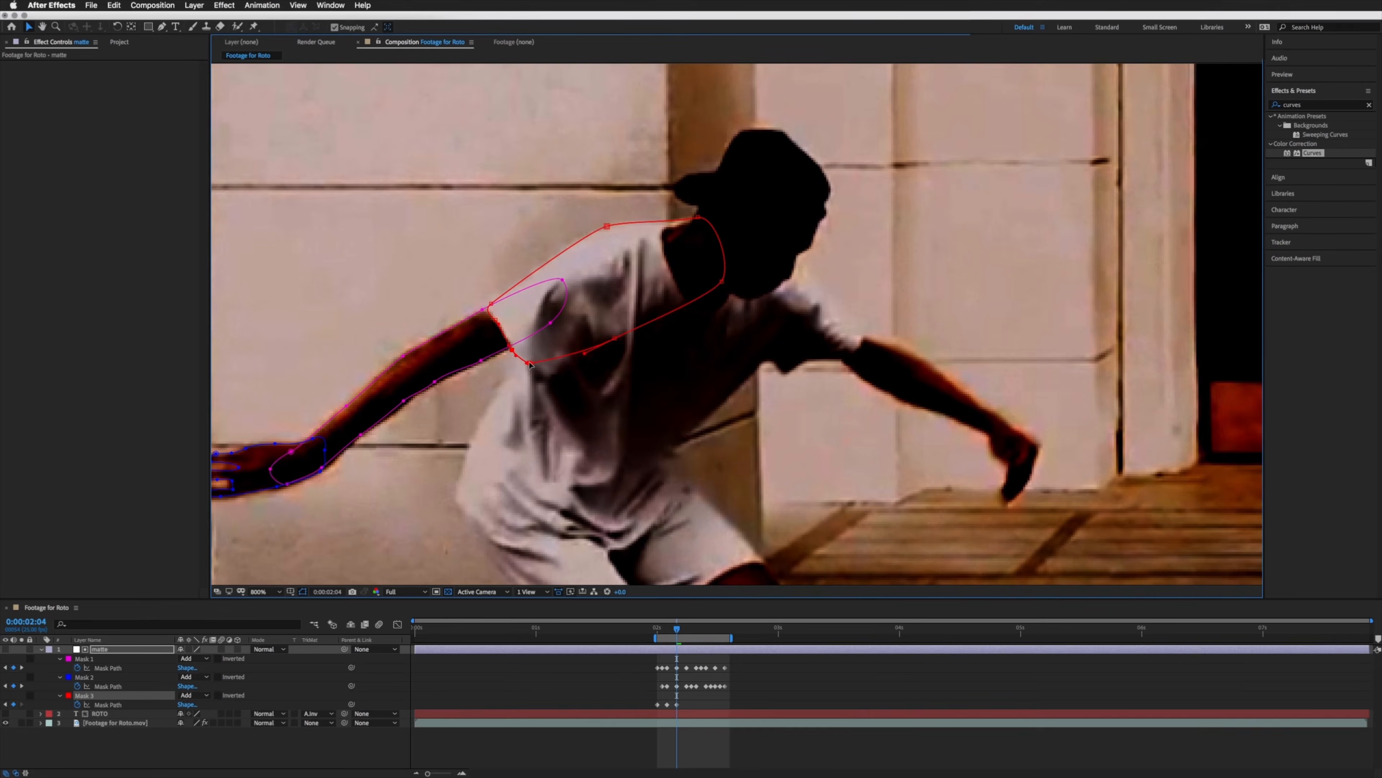
Step: At 0:00:02:06, move and rotate Mask 3 to follow the raised shoulder, and correct its sleeve points
key("Page_Down")
key("Page_Down")
double_click(550, 263)
left_click_drag(561, 272, 602, 220)
left_click_drag(708, 151, 740, 168)
key("Return")
left_click_drag(560, 297, 564, 317)
left_click_drag(647, 288, 535, 388)
Step: At 0:00:02:08, transform Mask 3 onto the shoulder and adjust its sleeve, shoulder and neck points
key("Page_Down")
key("Page_Down")
double_click(429, 395)
left_click_drag(593, 330, 640, 271)
key("Return")
left_click_drag(567, 351, 541, 356)
left_click_drag(463, 271, 464, 273)
left_click_drag(578, 238, 580, 235)
left_click_drag(677, 238, 680, 227)
Step: At 0:00:02:10, reposition and rotate Mask 3, and refine its underarm, shoulder and neck points
key("Page_Down")
key("Page_Down")
left_click_drag(653, 272, 630, 360)
double_click(451, 422)
left_click_drag(555, 381, 611, 318)
key("Return")
left_click_drag(512, 383, 500, 370)
left_click_drag(573, 380, 556, 385)
left_click_drag(632, 255, 636, 255)
left_click_drag(712, 251, 702, 190)
left_click(498, 298)
Step: At 0:00:02:12, fit Mask 3 to the shoulder and reshape its curves along the neck and sleeve
key("Page_Down")
key("Page_Down")
double_click(642, 253)
key("Return")
left_click_drag(559, 233, 559, 235)
left_click_drag(697, 192, 677, 201)
left_click_drag(596, 226, 592, 236)
left_click_drag(615, 321, 598, 329)
left_click(640, 222)
Step: At 0:00:02:14, move Mask 3 onto the shoulder and bend its upper edge along the sleeve and neck
key("Page_Down")
key("Page_Down")
double_click(640, 223)
left_click_drag(640, 222, 703, 179)
key("Return")
left_click_drag(622, 264, 629, 263)
left_click_drag(619, 251, 661, 279)
left_click_drag(740, 159, 726, 160)
left_click_drag(821, 148, 778, 163)
left_click(726, 159)
Step: Disable the Curves effect on the footage layer and show the ROTO text layer again
key("Page_Down")
key("Page_Up")
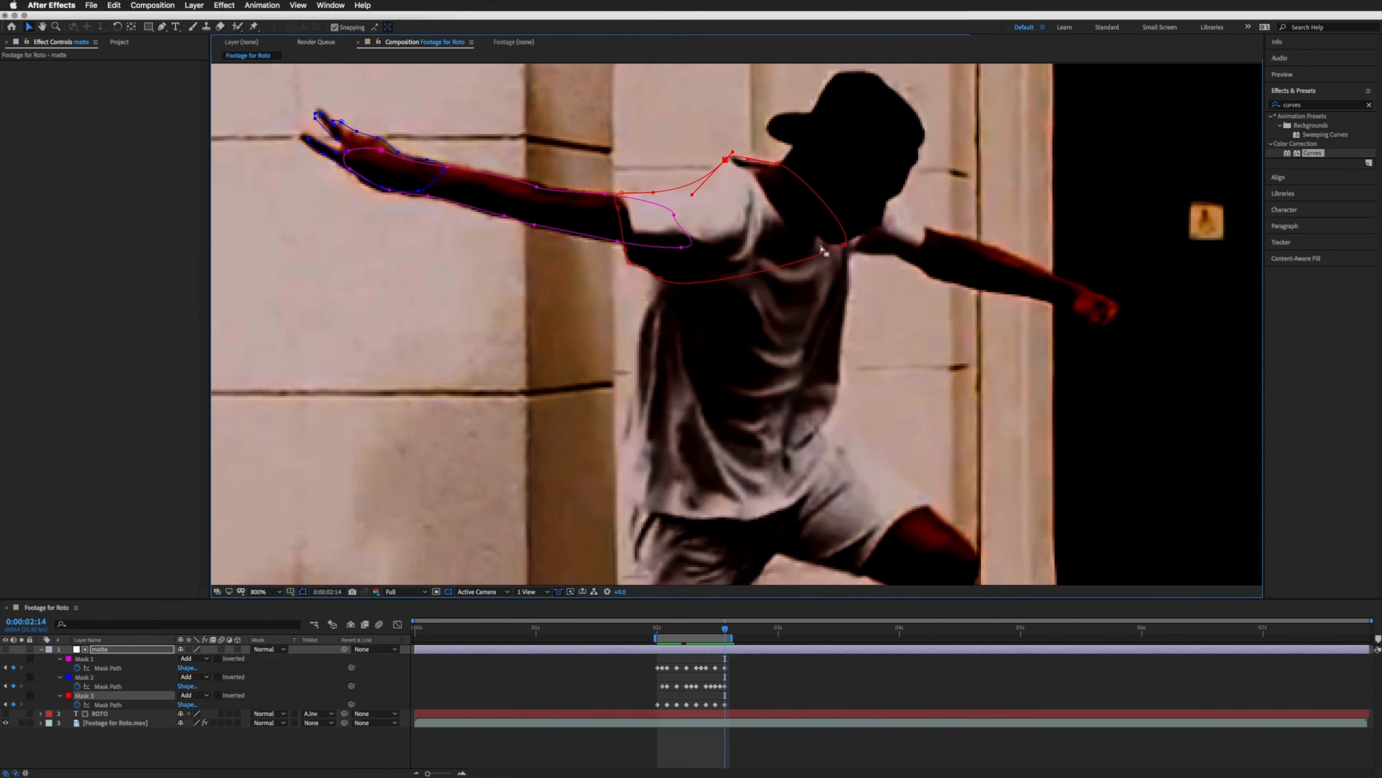
key("comma")
key("comma")
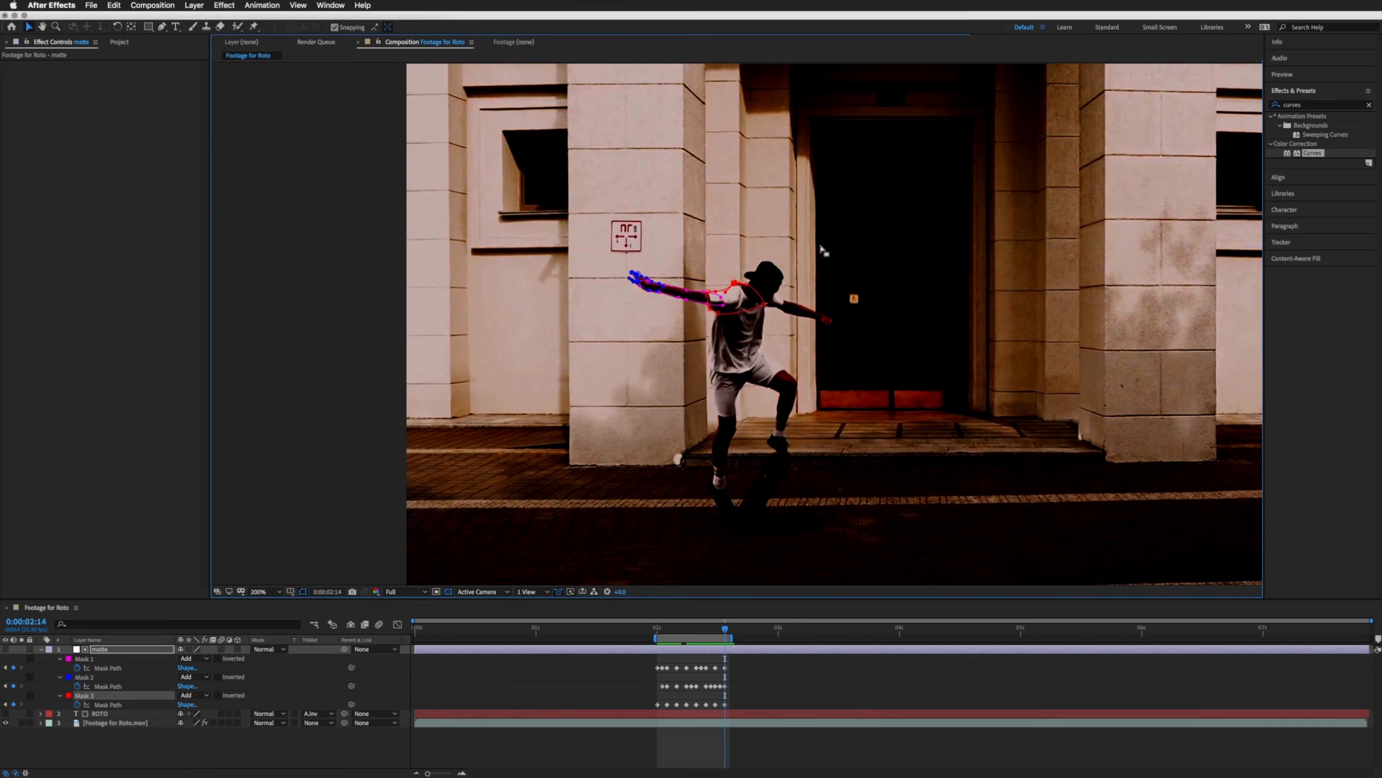
left_click(103, 727)
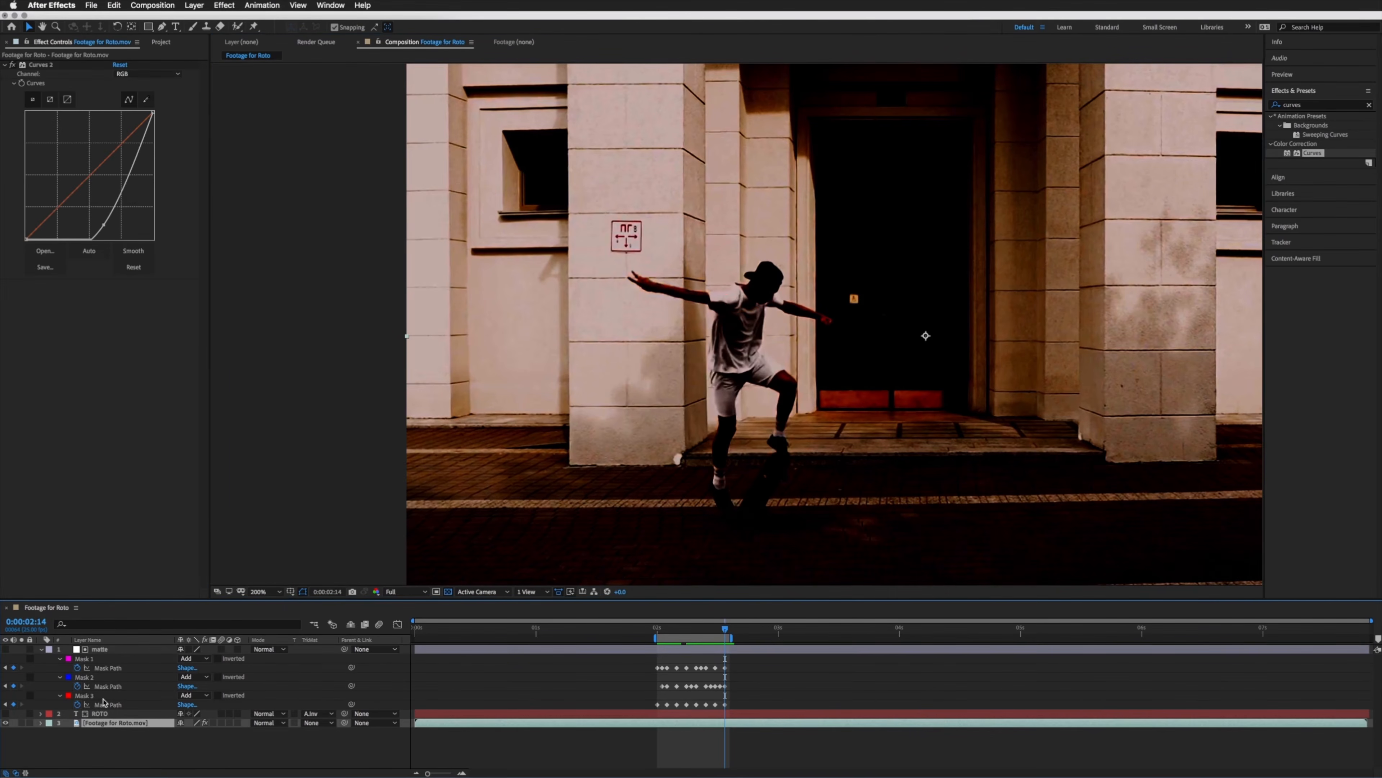
left_click(11, 66)
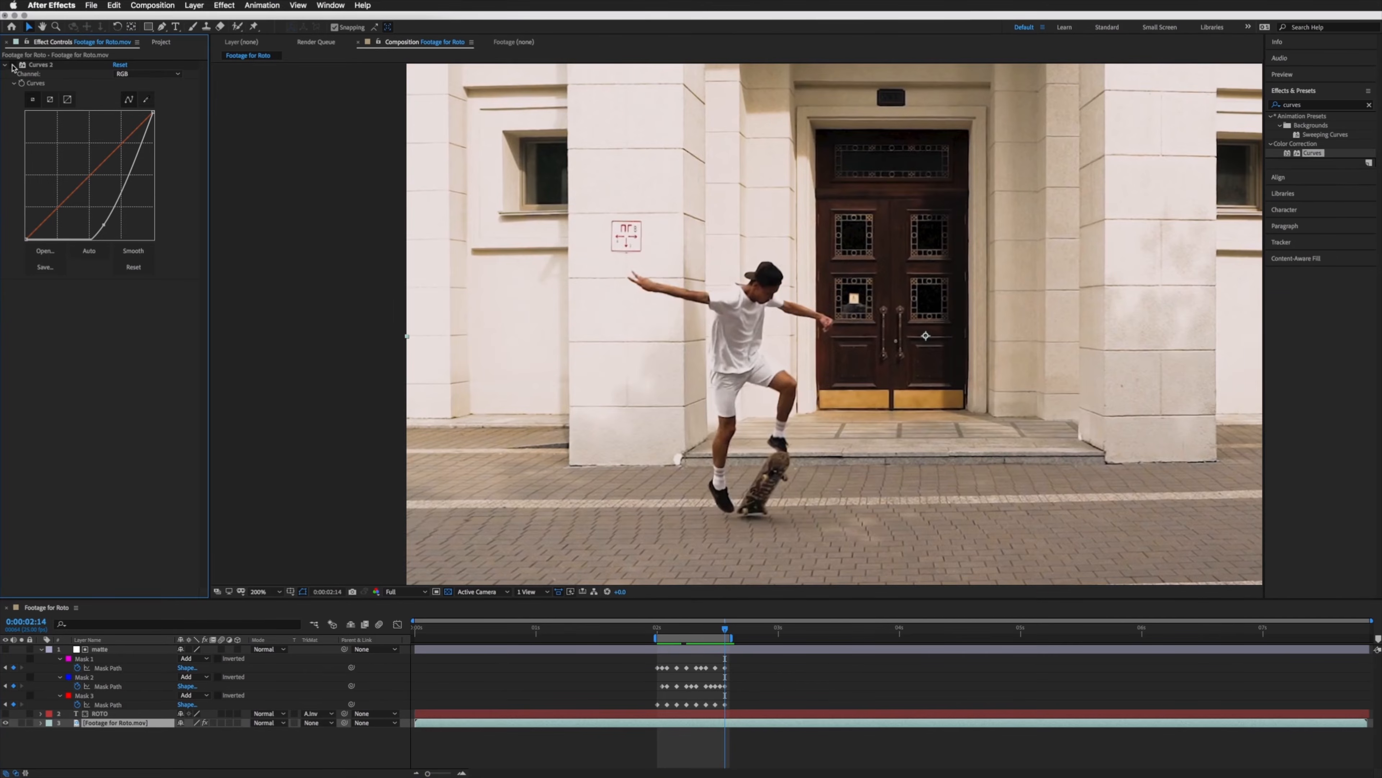
left_click(5, 715)
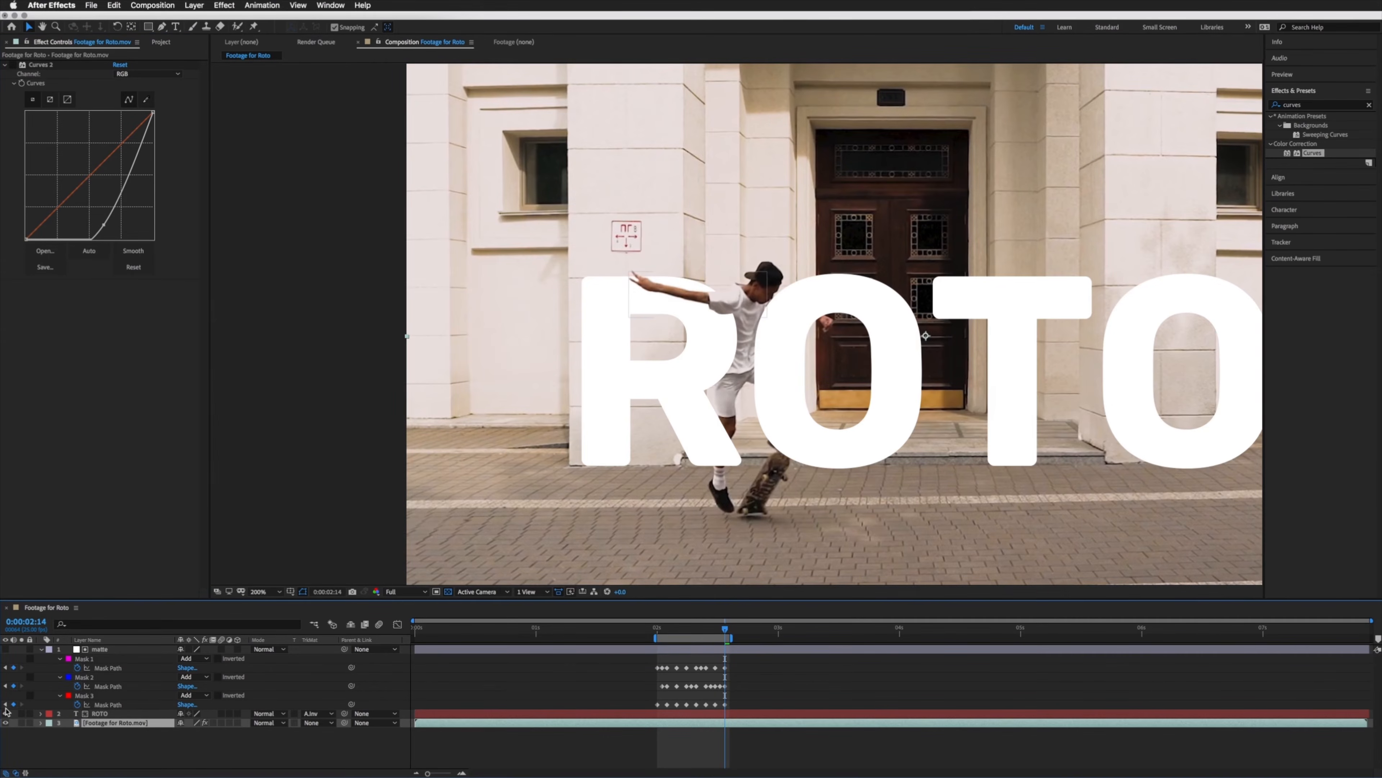
Step: Deselect the layers and play back the shoulder, arm and hand matte against the ROTO text
left_click(680, 659)
left_click_drag(755, 299, 722, 260)
key("space")
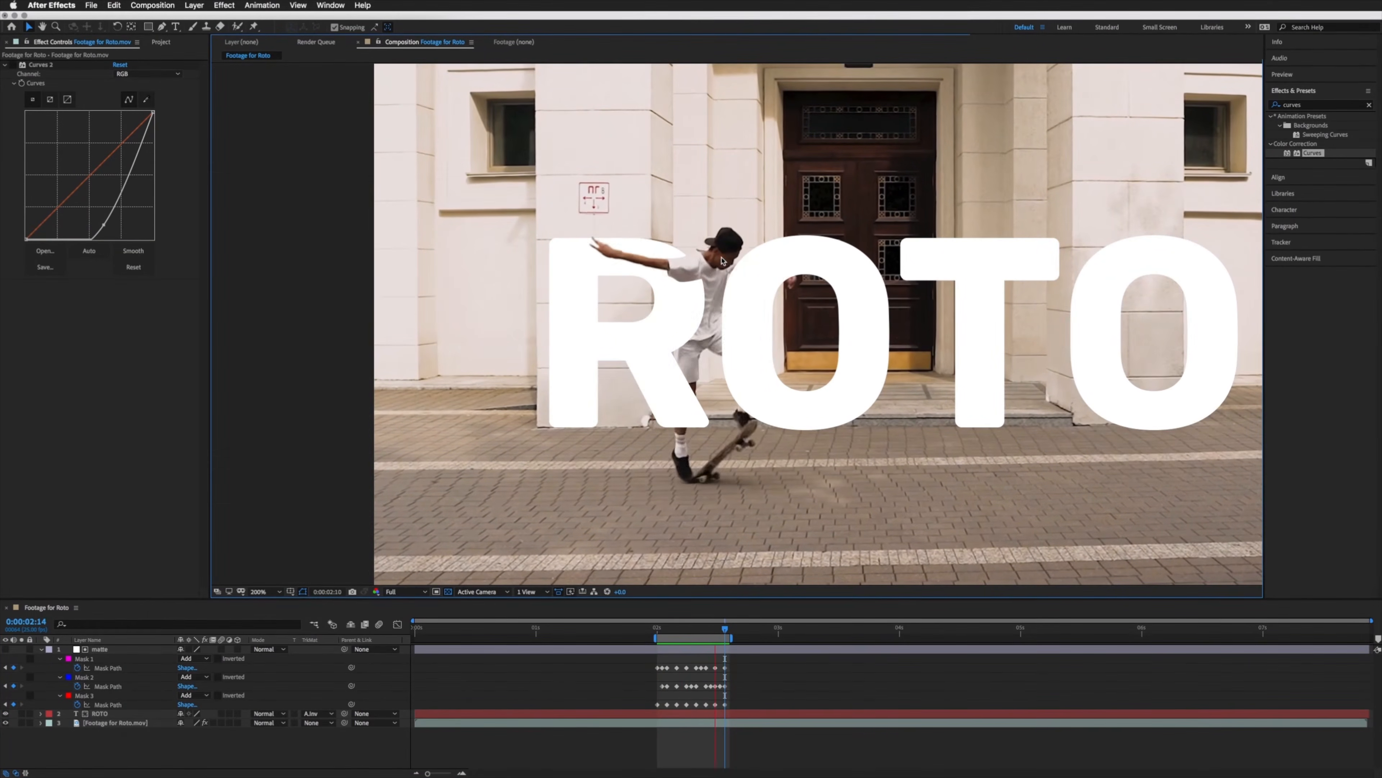
key("comma")
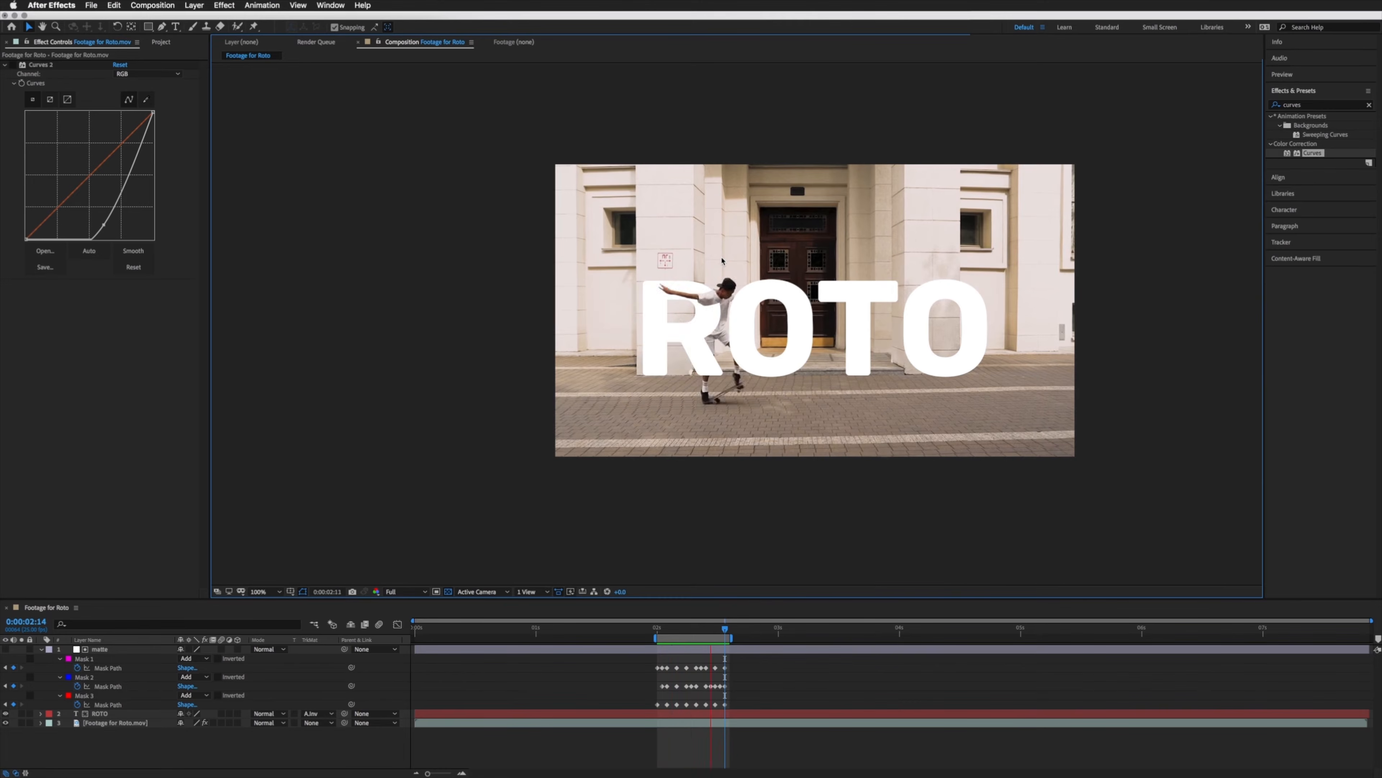
key("space")
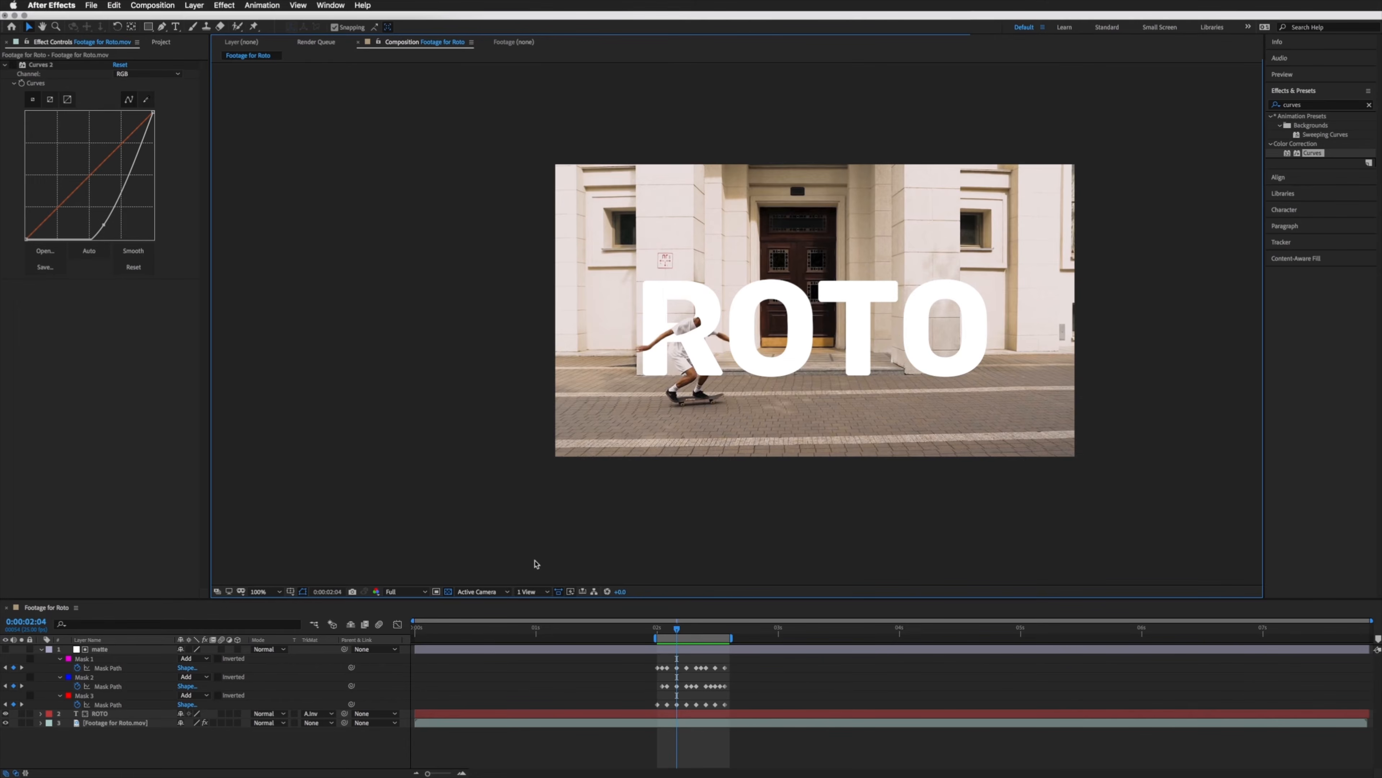
Step: Hide the ROTO text layer, examine the skateboarder's pose at 0:00:02:04 and select the matte layer to see its masks
left_click(103, 649)
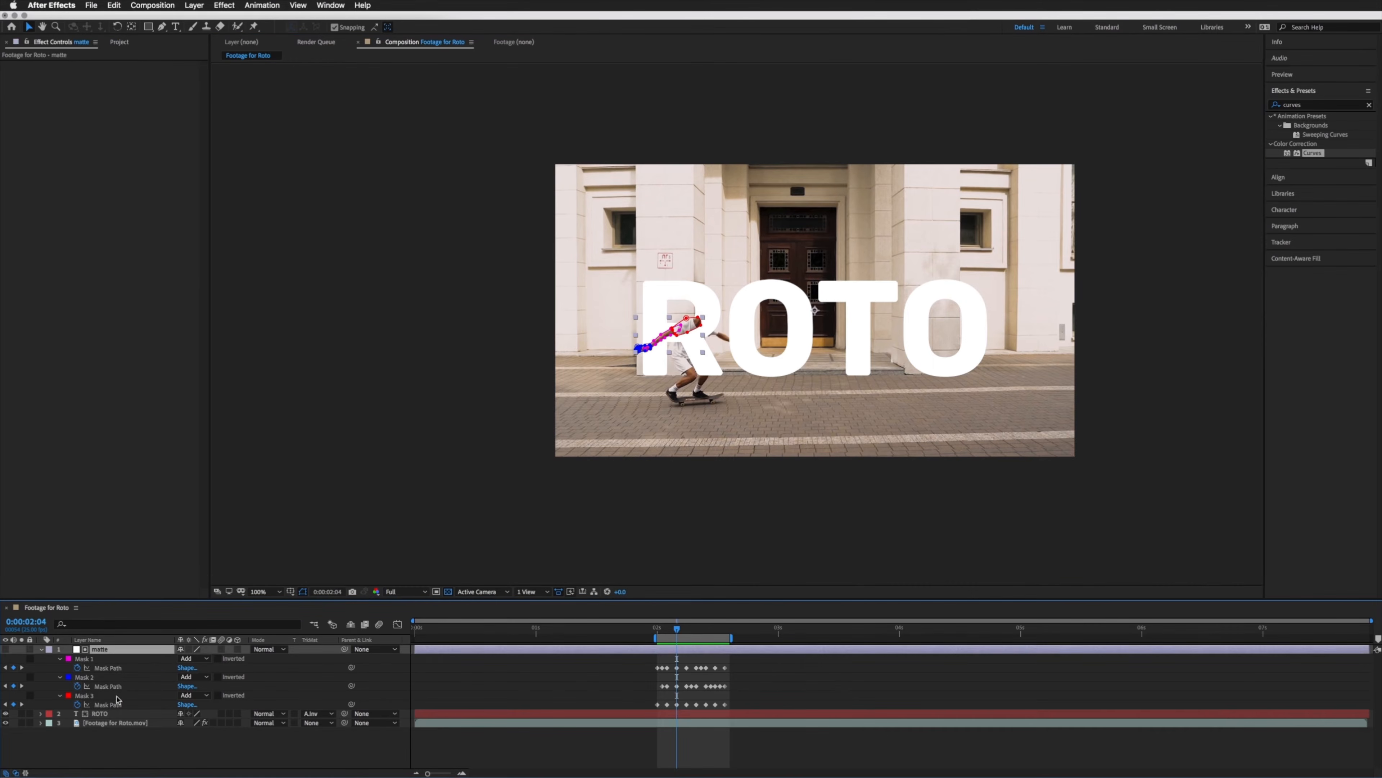
left_click(101, 714)
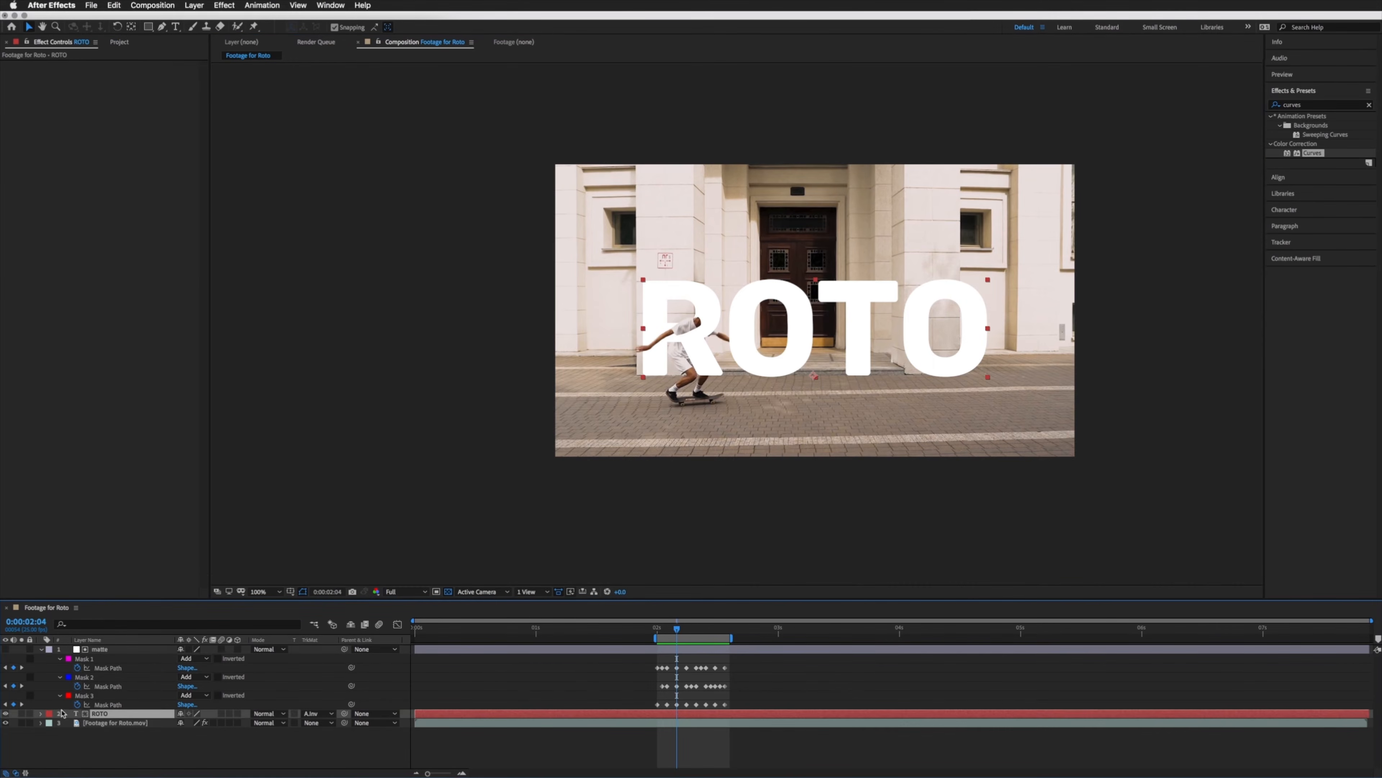
left_click(6, 714)
key("period")
key("space")
left_click_drag(677, 356, 710, 281)
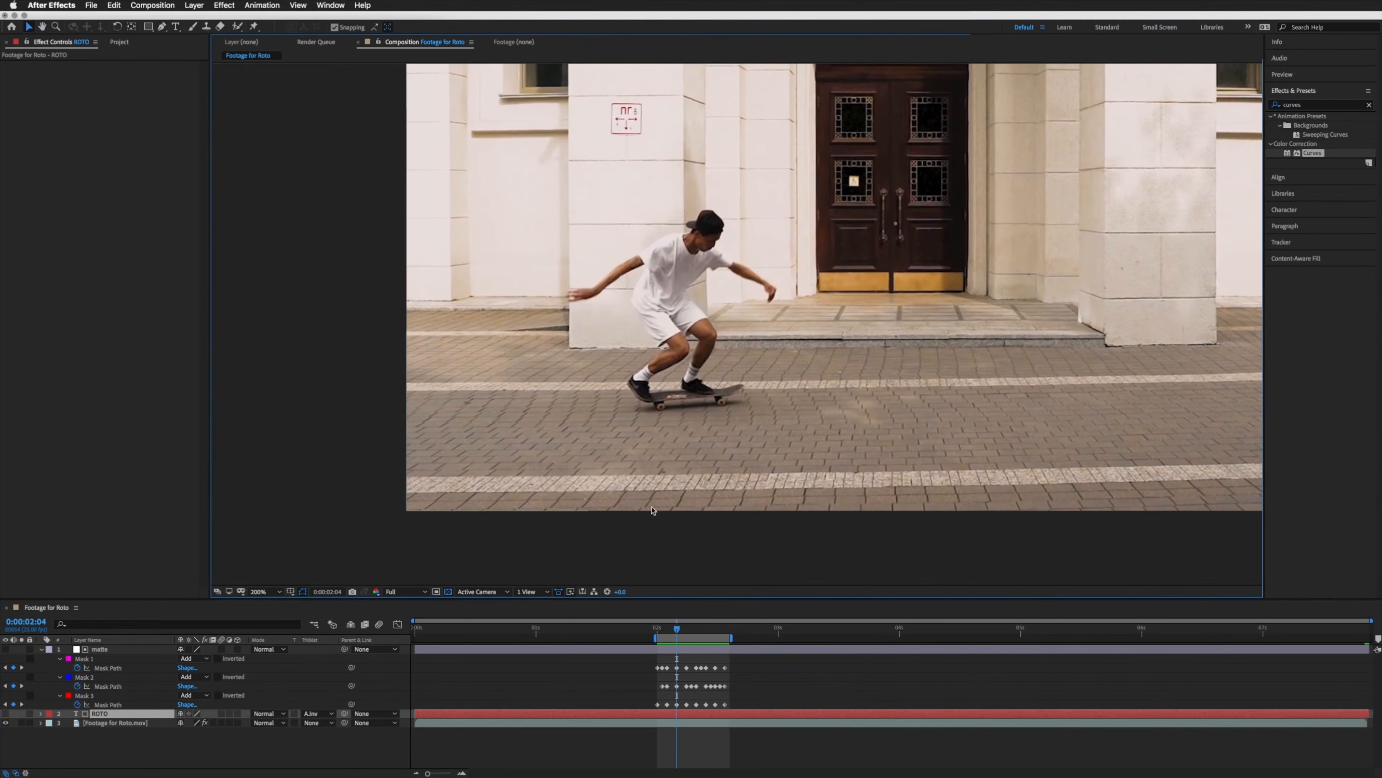
left_click(671, 250)
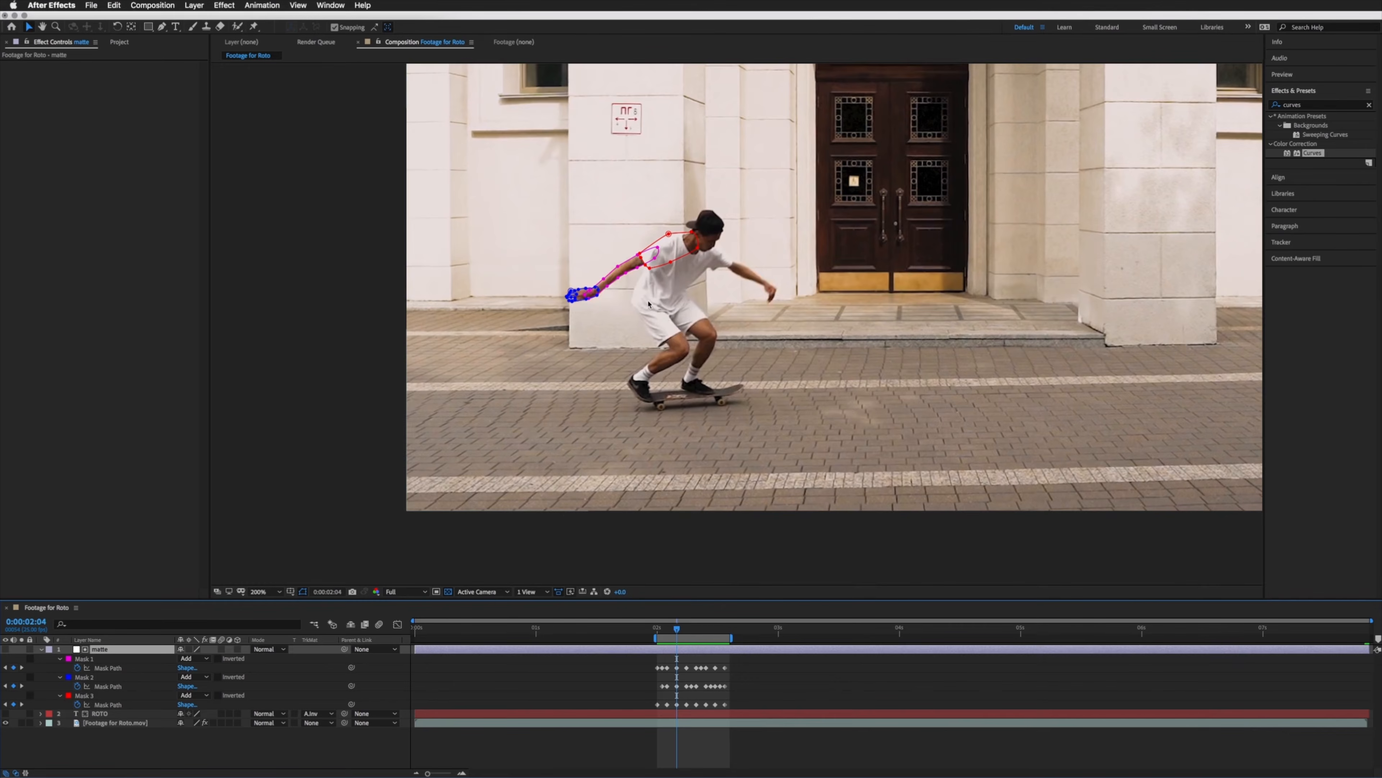
Step: Show the ROTO text layer and scrub between 0:00:02:00 and 0:00:02:17 to review the masks over the letters
left_click(5, 713)
mouse_move(677, 632)
left_mouse_down()
mouse_move(828, 630)
mouse_move(661, 631)
mouse_move(658, 644)
mouse_move(1049, 625)
mouse_move(686, 625)
left_mouse_up()
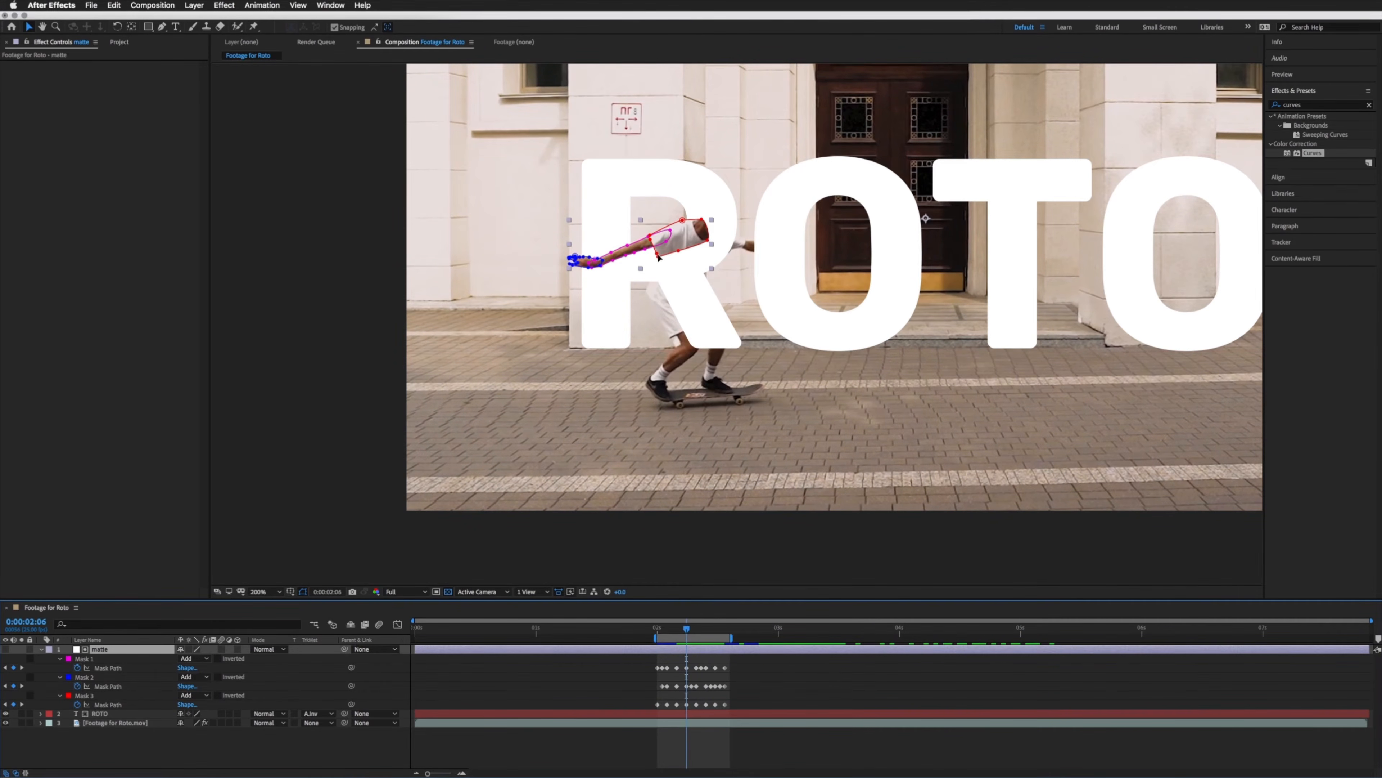
key("comma")
key("space")
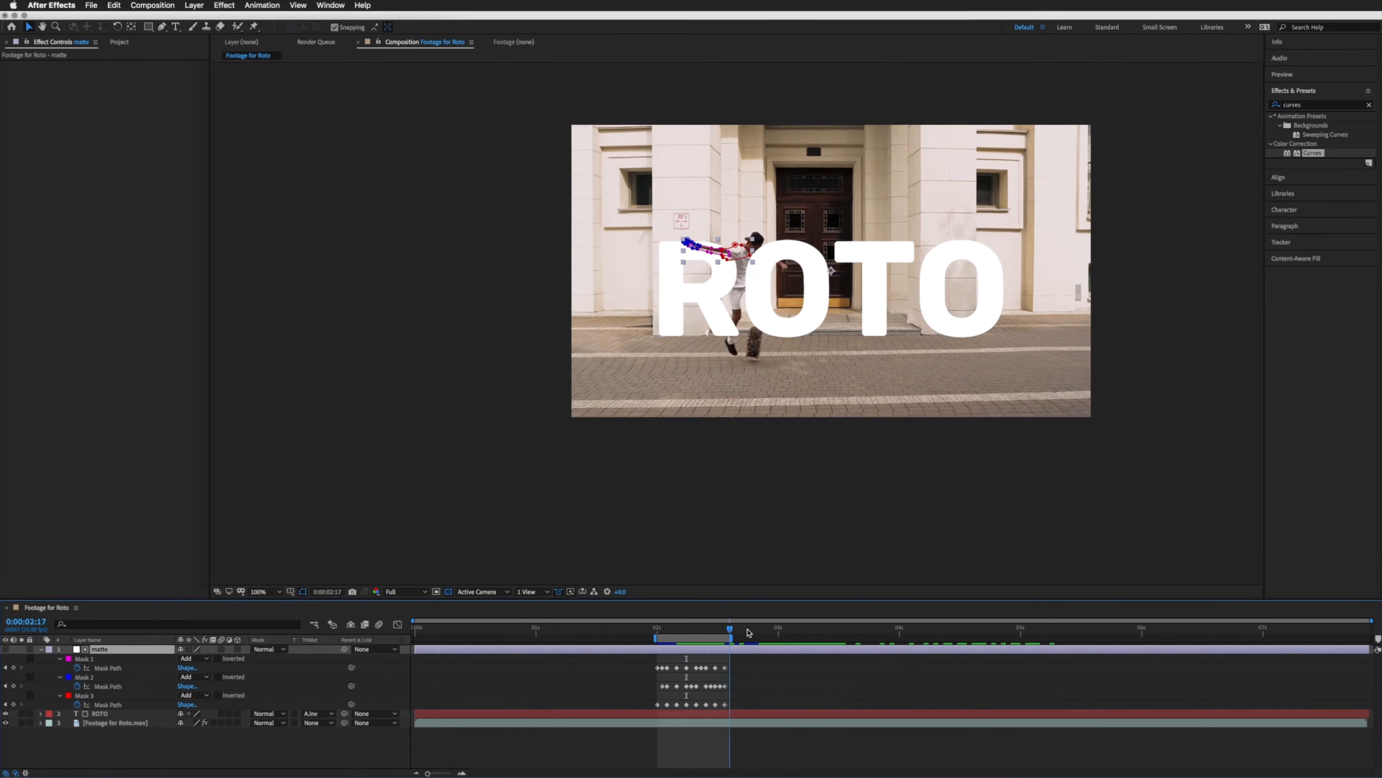
left_click_drag(800, 627, 658, 636)
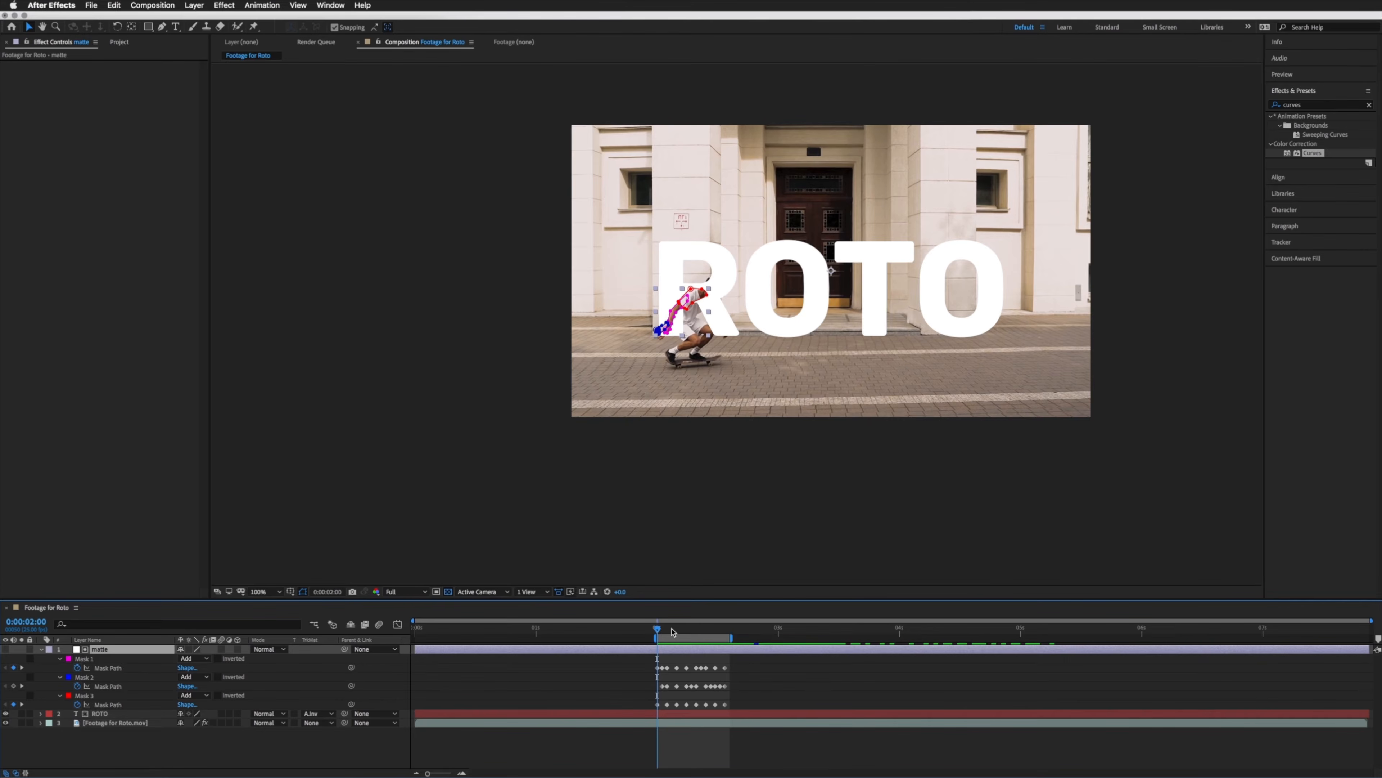
left_click_drag(663, 633, 706, 632)
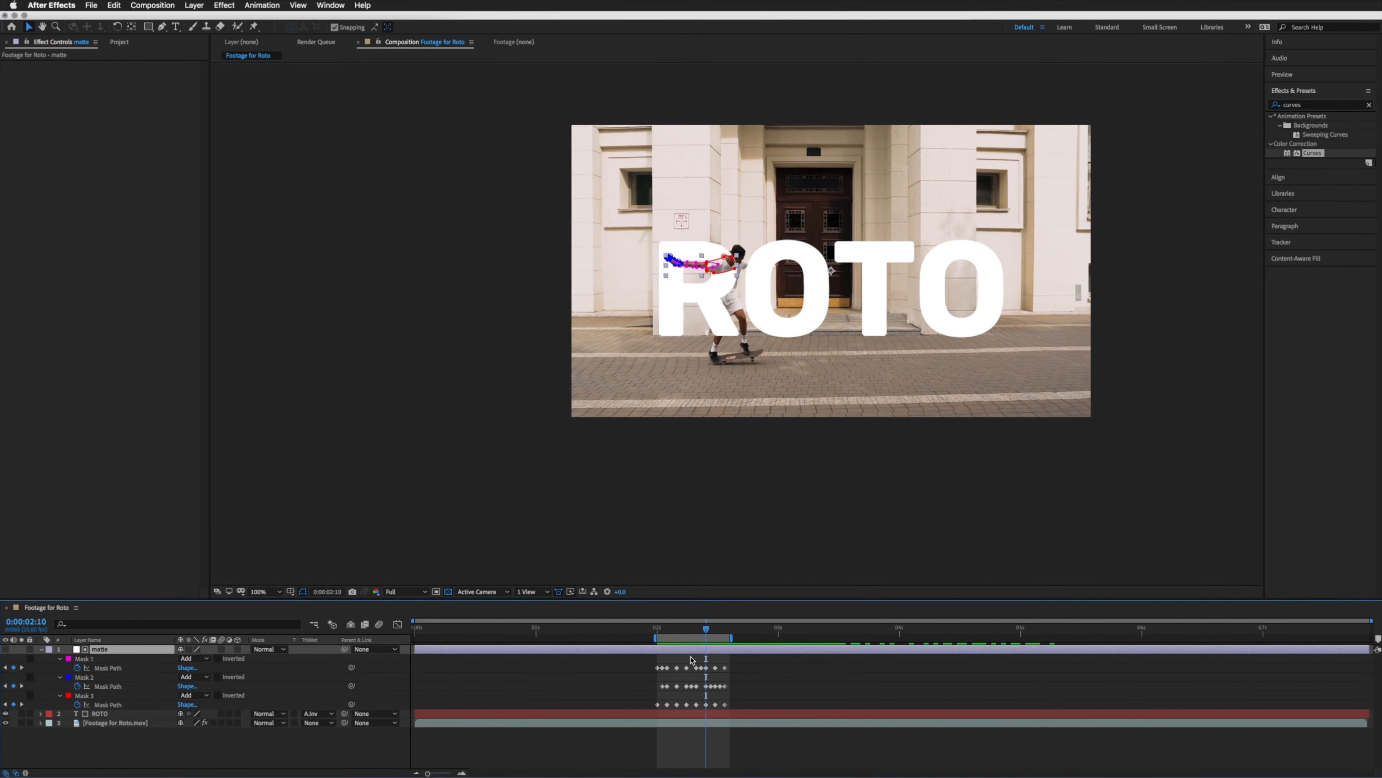
Step: Deselect the matte layer at 0:00:02:10 and hide the ROTO text layer
left_click(655, 460)
left_click(5, 714)
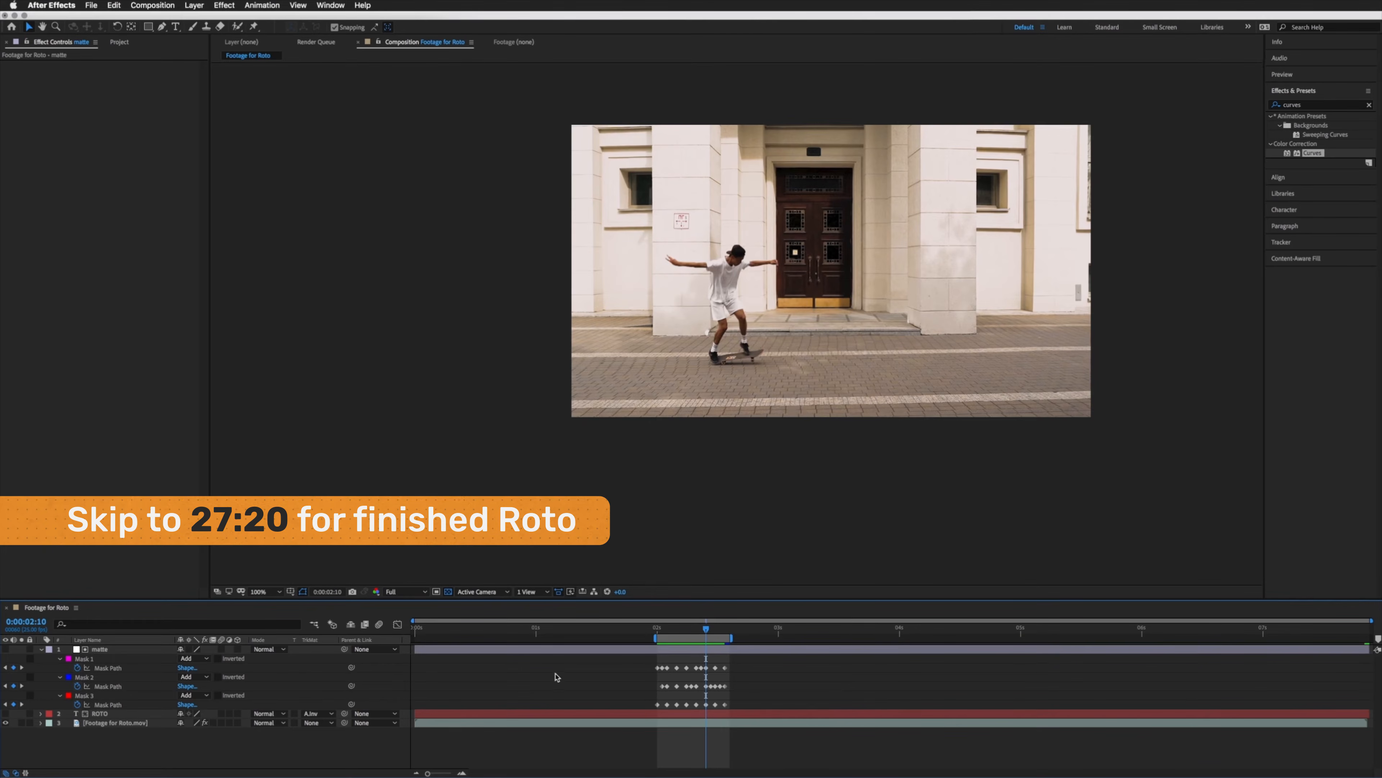
left_click(569, 672)
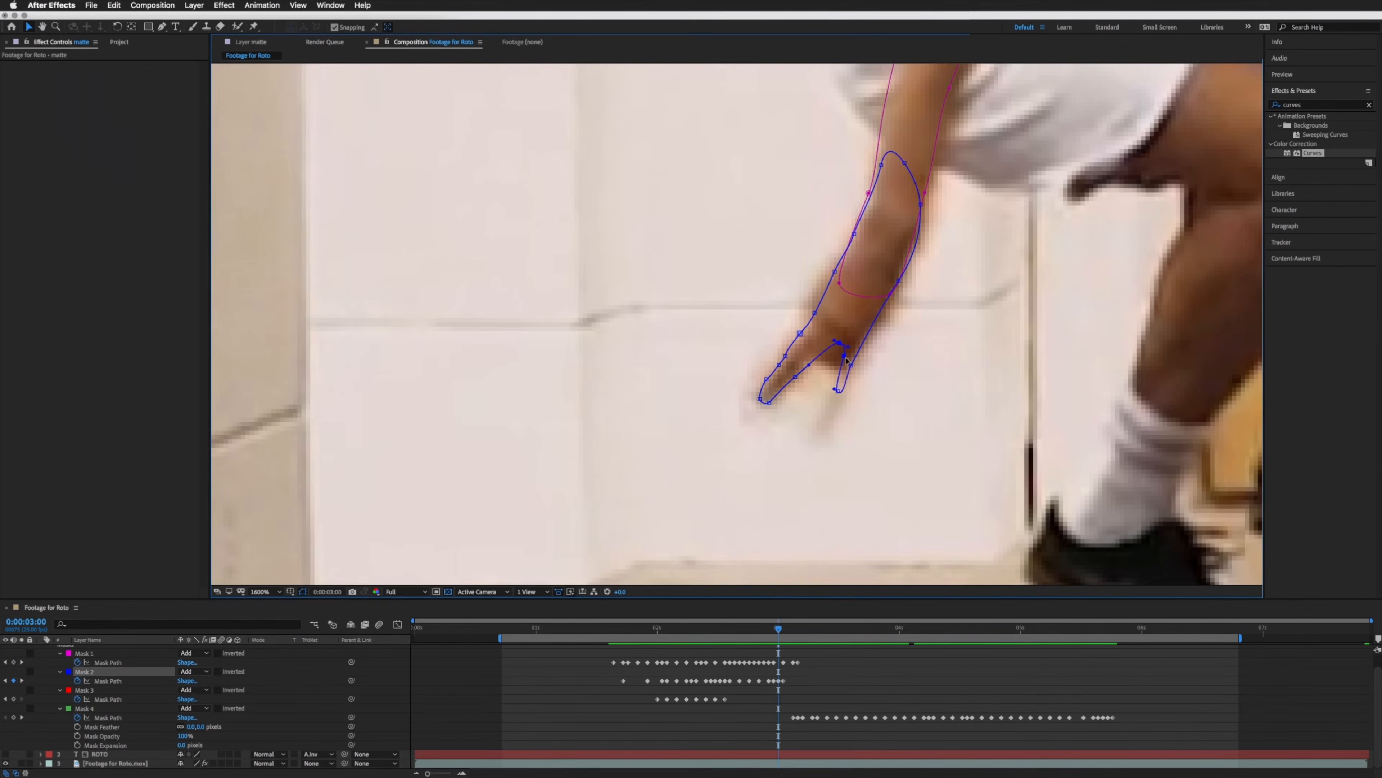
Step: Advance Mask 2's hand rotoscoping to 0:00:03:02 and toggle the ROTO text layer's visibility
key("Page_Down")
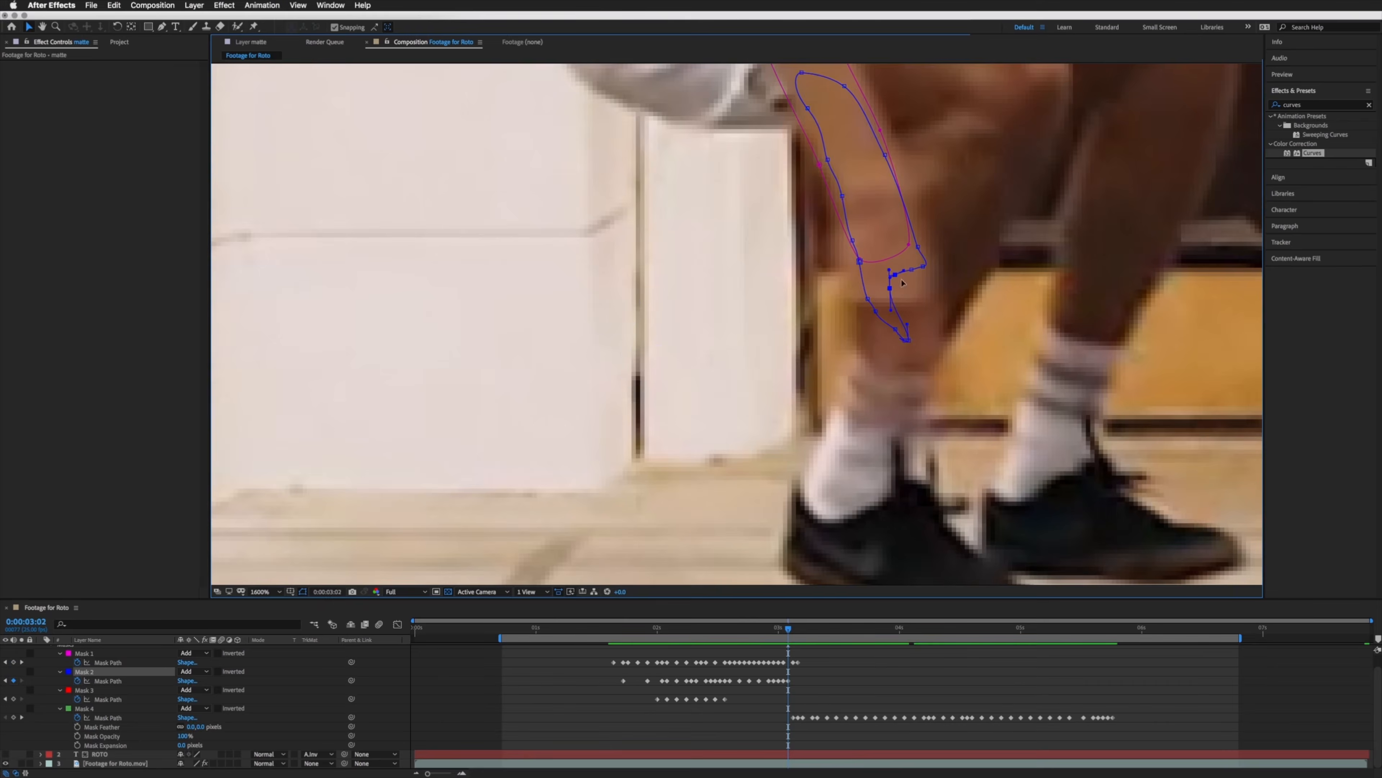
left_click(6, 753)
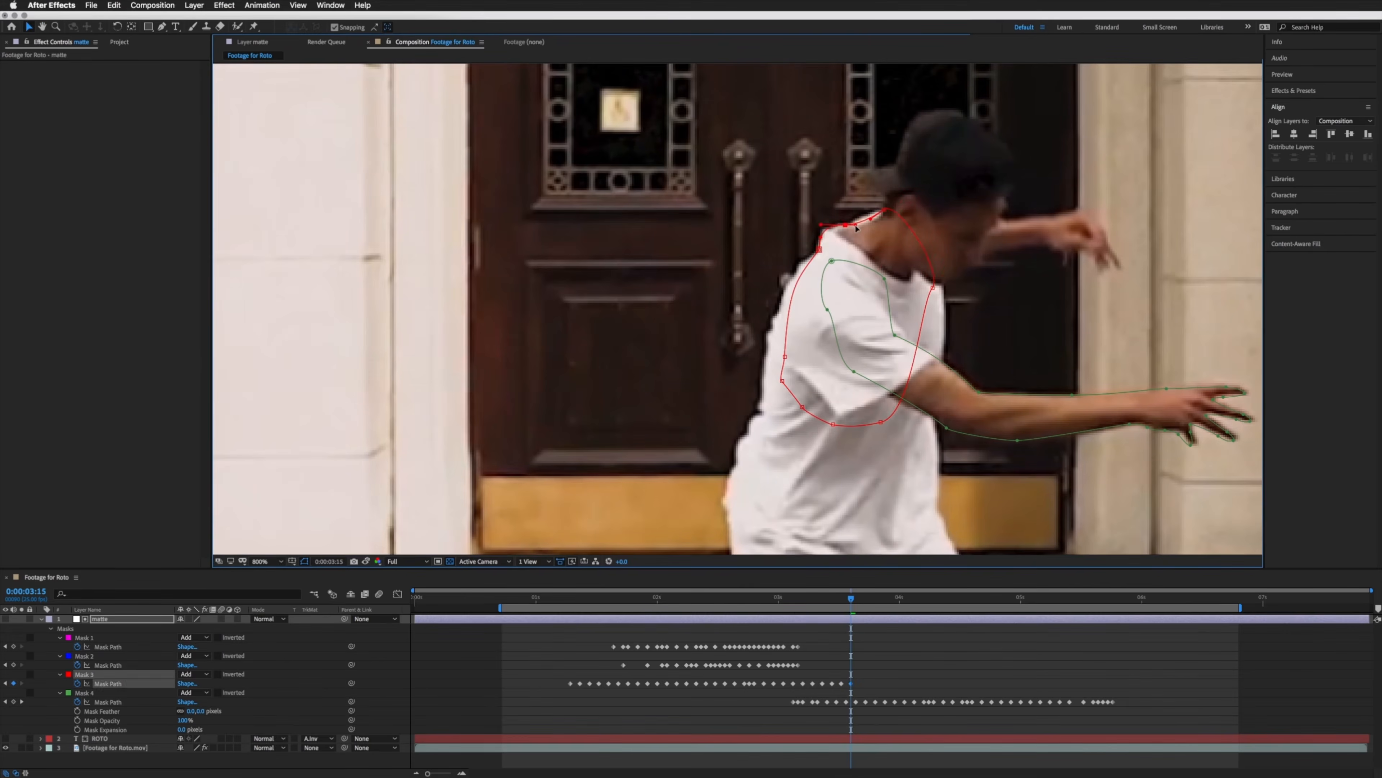
Step: Keyframe Mask 3's path to follow the shoulder and upper back from 0:00:03:15 to 0:00:03:20
key("Page_Down")
key("Page_Down")
key("Page_Down")
key("Page_Down")
key("Page_Down")
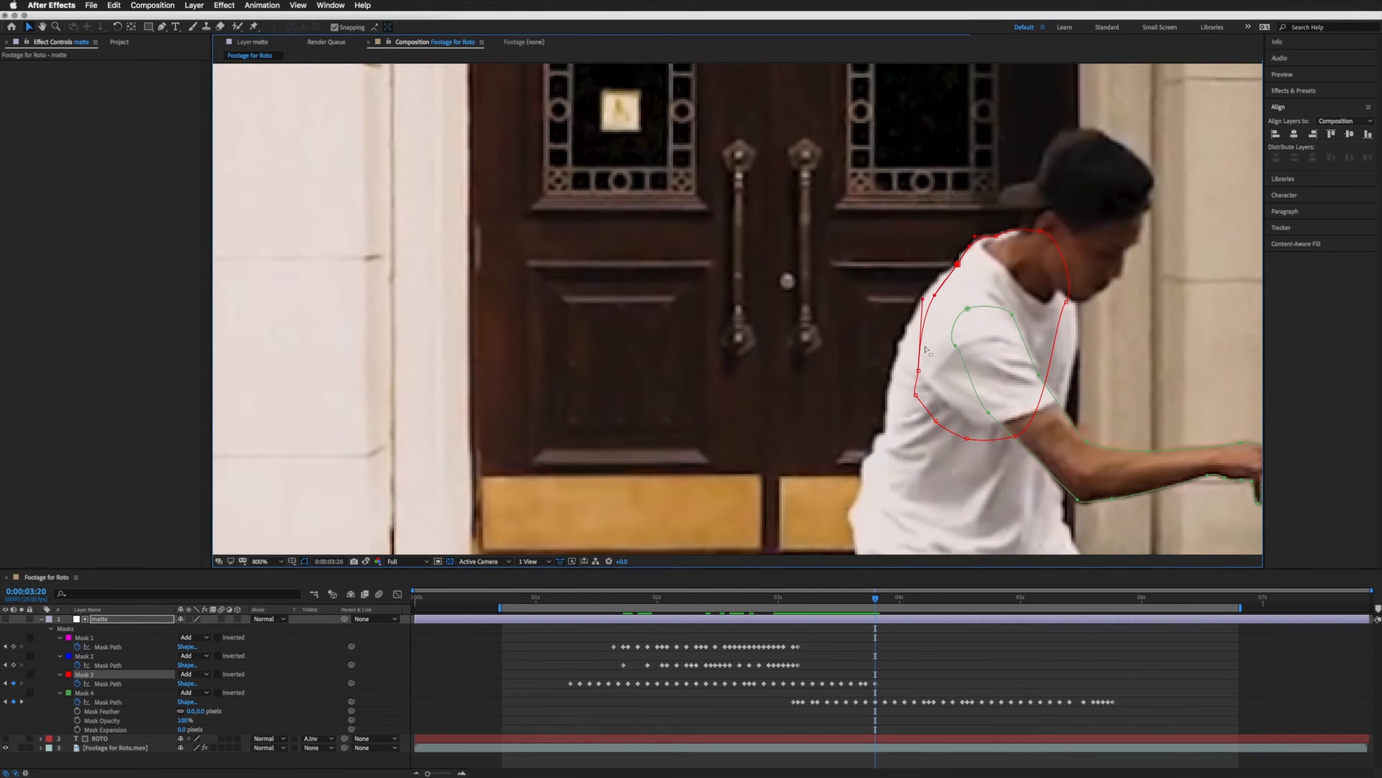
Step: Keyframe Mask 3's path to follow the shoulder and upper back from 0:00:03:20 to 0:00:04:17
key("Page_Down")
key("Page_Down")
key("Page_Down")
key("Page_Down")
key("Page_Down")
key("Page_Down")
key("Page_Down")
key("Page_Down")
key("Page_Down")
key("Page_Down")
key("Page_Down")
key("Page_Down")
key("Page_Down")
key("Page_Down")
key("Page_Down")
key("Page_Down")
key("Page_Down")
key("Page_Down")
left_click_drag(959, 215, 967, 209)
key("Page_Down")
key("Page_Down")
left_click_drag(703, 235, 700, 231)
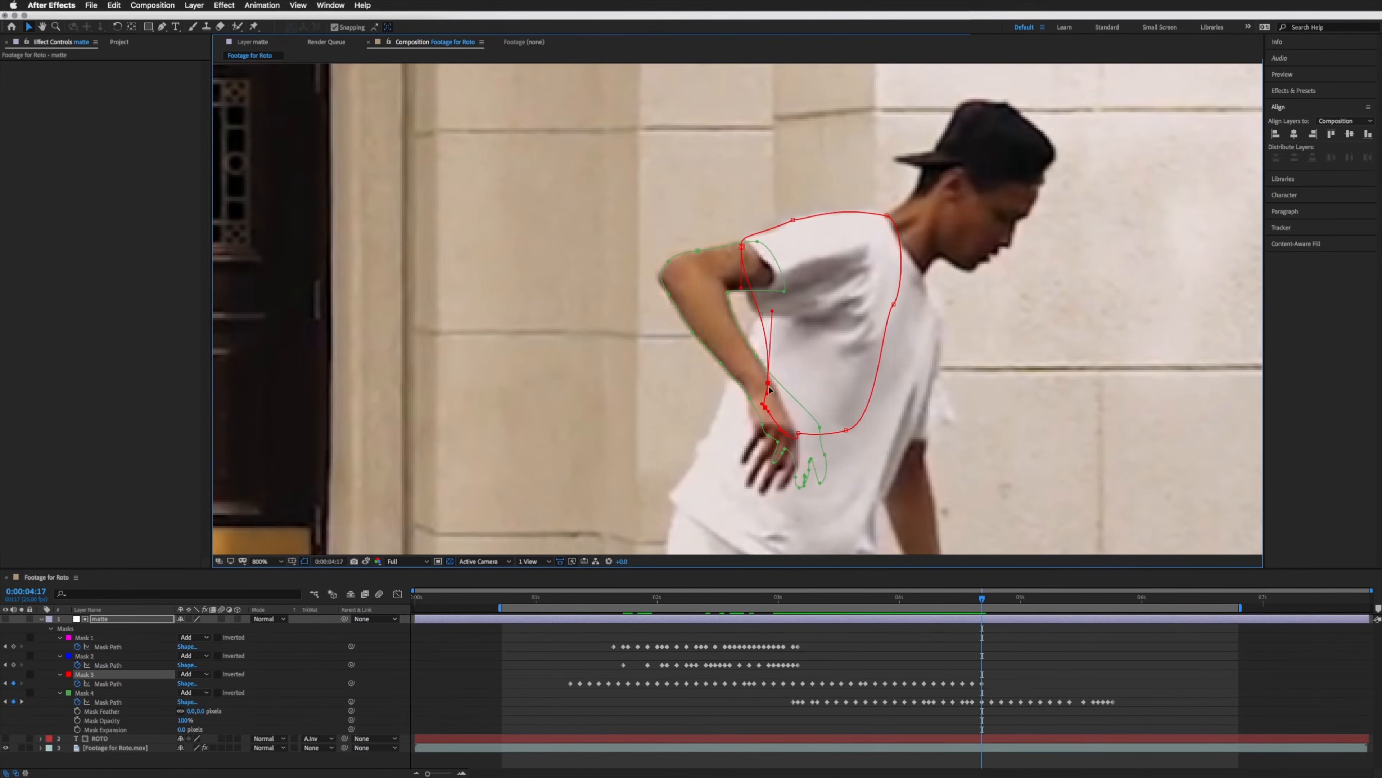
Step: Continue keyframing Mask 3's path around the shoulder and sleeve from 0:00:04:17 to 0:00:05:00
key("Page_Down")
key("Page_Down")
key("Page_Down")
key("Page_Down")
key("Page_Down")
key("Page_Down")
key("comma")
key("period")
key("Page_Down")
key("Page_Down")
key("Page_Down")
key("Page_Down")
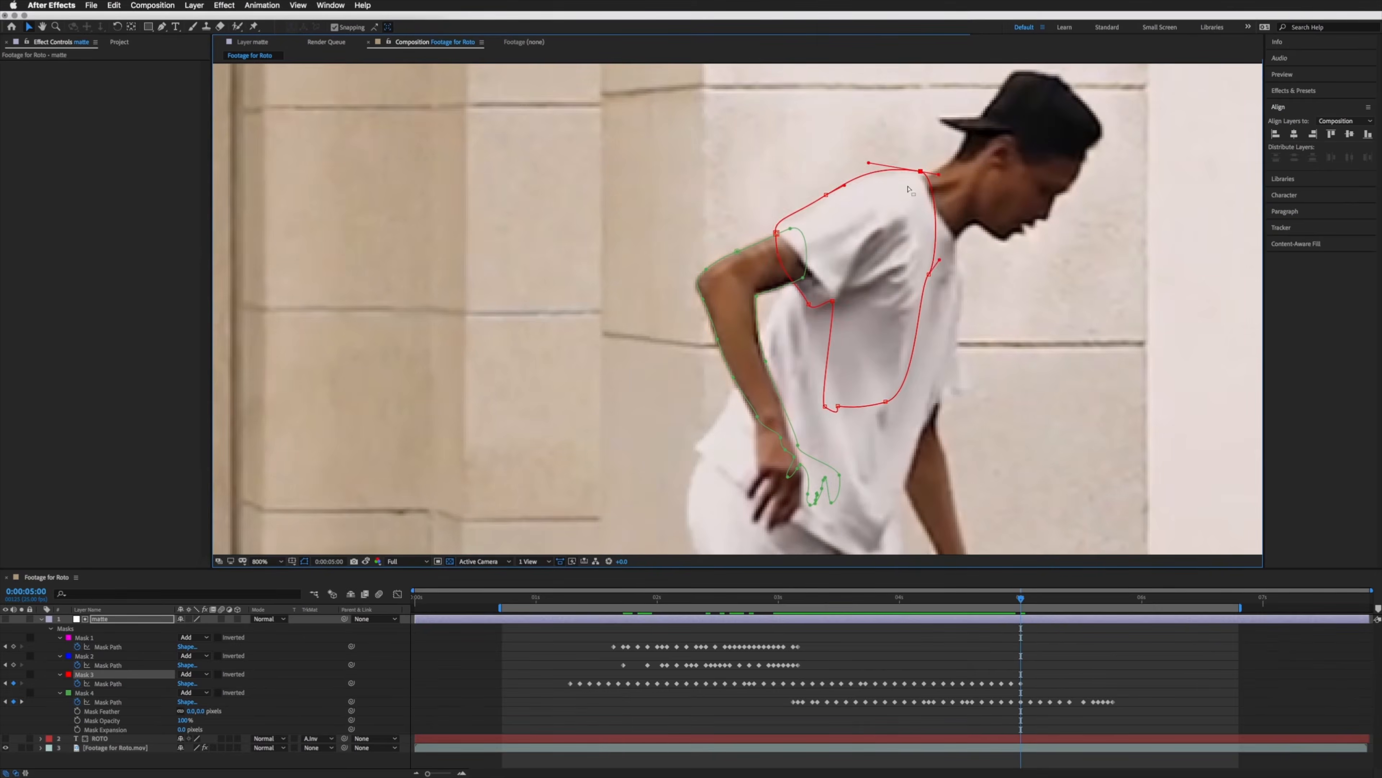
Step: Advance Mask 3's path along the shoulder and back from 0:00:05:00 to 0:00:05:16
key("Page_Down")
key("Page_Down")
key("Page_Down")
key("Page_Down")
left_click_drag(889, 219, 885, 230)
key("Page_Down")
key("Page_Down")
key("Page_Down")
key("Page_Down")
key("Page_Down")
key("Page_Down")
key("Page_Down")
key("Page_Down")
key("Page_Down")
left_click_drag(908, 275, 928, 281)
key("Page_Down")
key("Page_Down")
key("Page_Down")
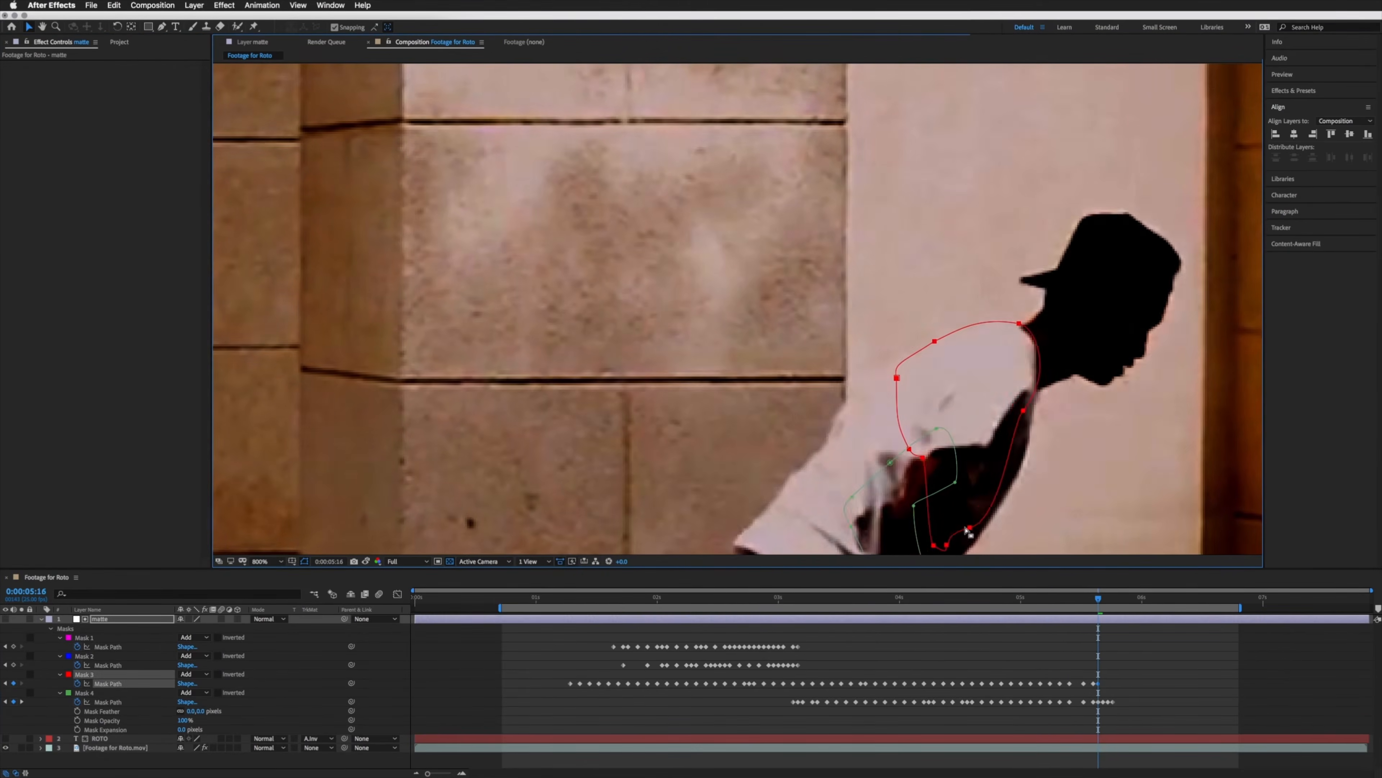
Step: Toggle the ROTO text layer's visibility and carry Mask 3's shoulder path keyframes past 0:00:05:16
left_click(5, 738)
key("Page_Down")
key("Page_Down")
key("Page_Down")
key("Page_Down")
key("Page_Down")
key("Page_Down")
key("Page_Down")
left_click_drag(1110, 297, 1130, 289)
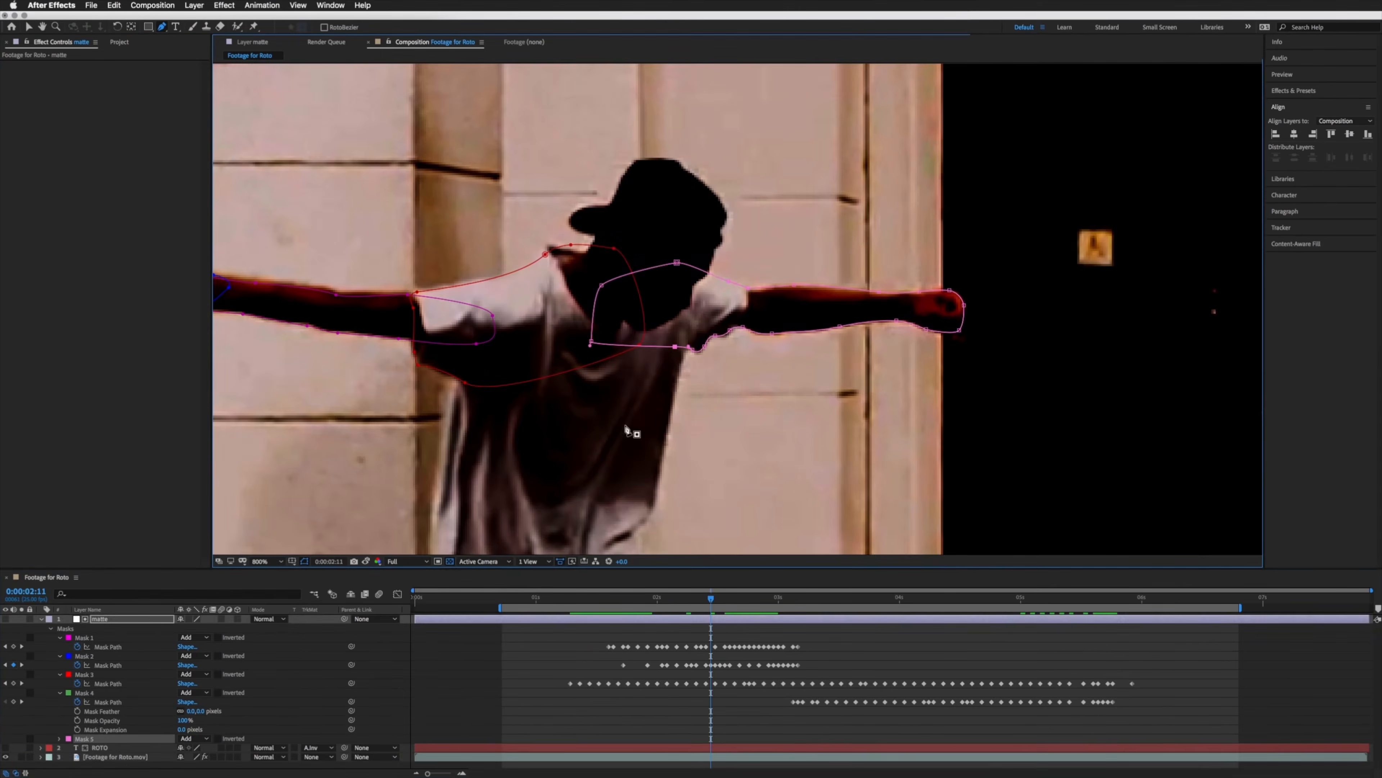
Step: Recolour Mask 5 on the leading arm yellow and keyframe its path backward from 0:00:02:11 to 0:00:02:09
left_click(59, 738)
key("Page_Up")
left_click(68, 727)
left_click(677, 643)
left_click(763, 530)
key("Page_Up")
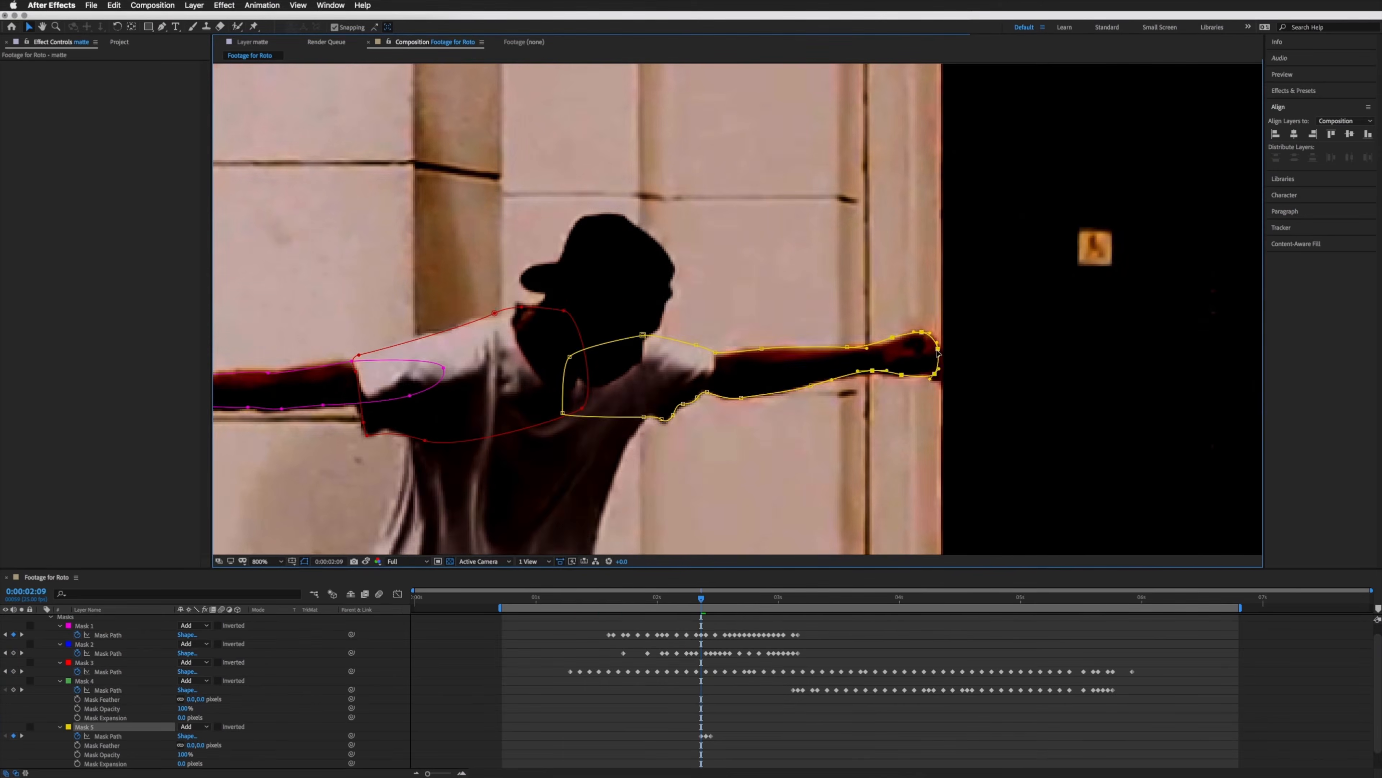
Step: Keyframe Mask 5's path backward from 0:00:02:09 to 0:00:02:04, fitting it to the leading arm and fist
key("Page_Up")
key("Page_Up")
double_click(962, 308)
left_click_drag(962, 308, 926, 346)
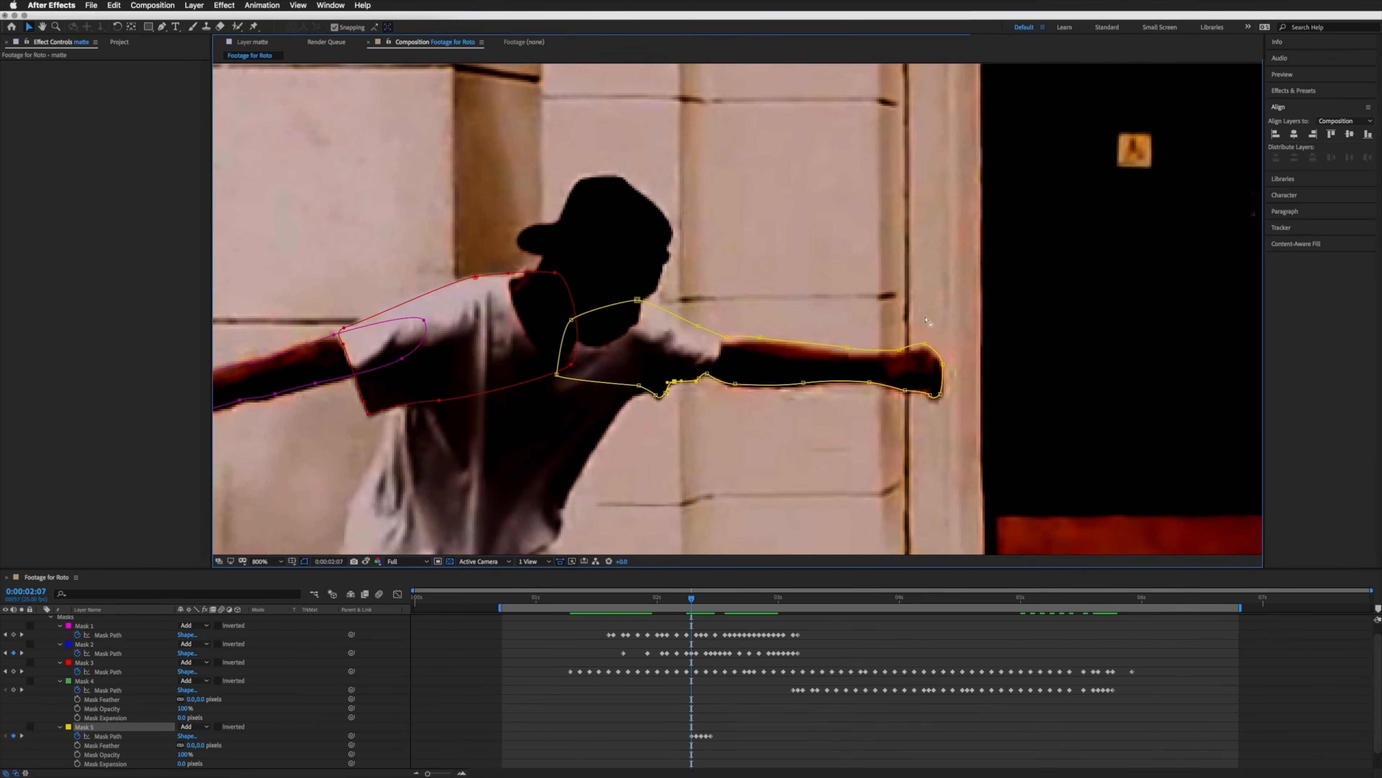
key("Page_Up")
key("v")
key("Page_Up")
key("Page_Up")
double_click(664, 337)
left_click_drag(692, 353, 660, 376)
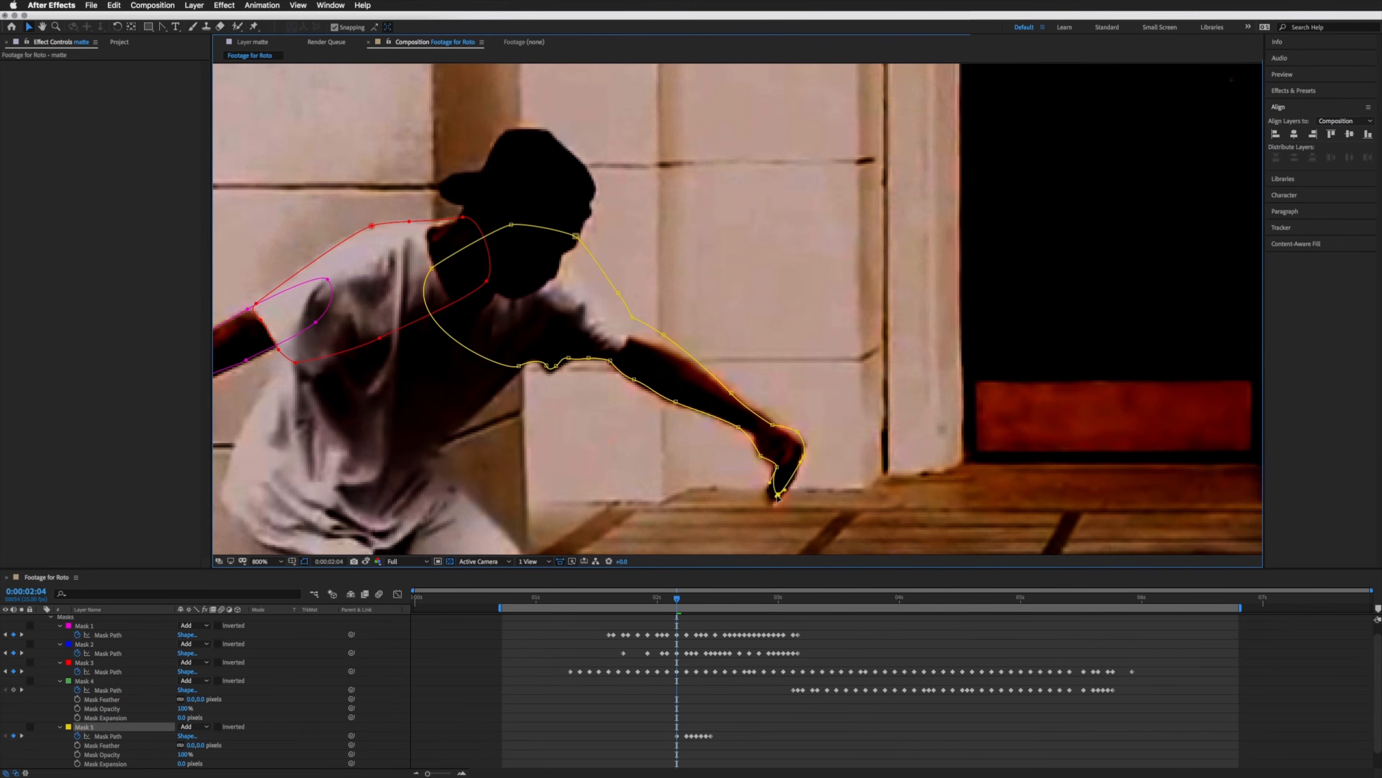
Step: Transform and keyframe Mask 5's path to follow the lowering arm backward from 0:00:02:04 to 0:00:01:21
key("Page_Up")
key("Page_Up")
left_click_drag(726, 336, 844, 221)
left_click_drag(848, 435, 764, 493)
key("Page_Up")
key("Page_Up")
left_click_drag(675, 351, 800, 234)
double_click(902, 377)
left_click_drag(902, 377, 799, 441)
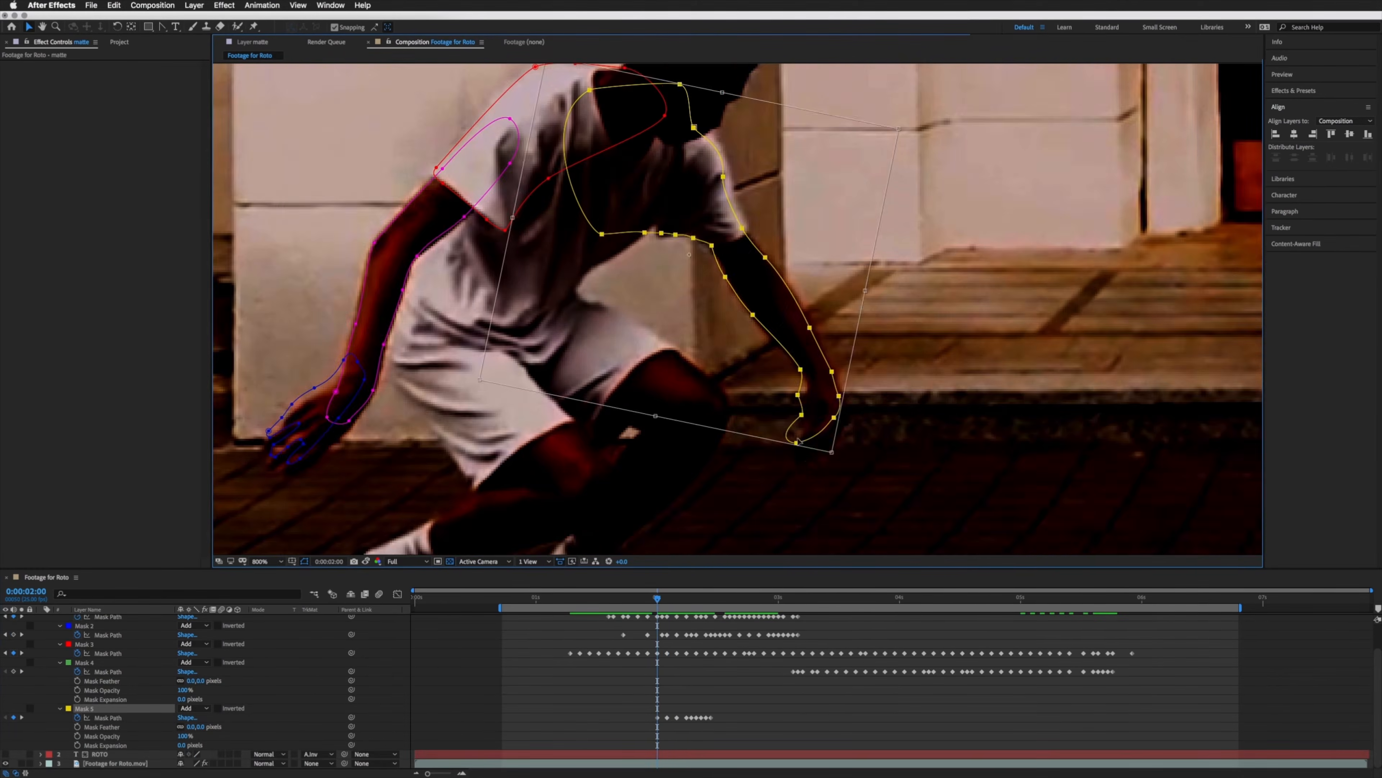
left_click_drag(692, 316, 665, 322)
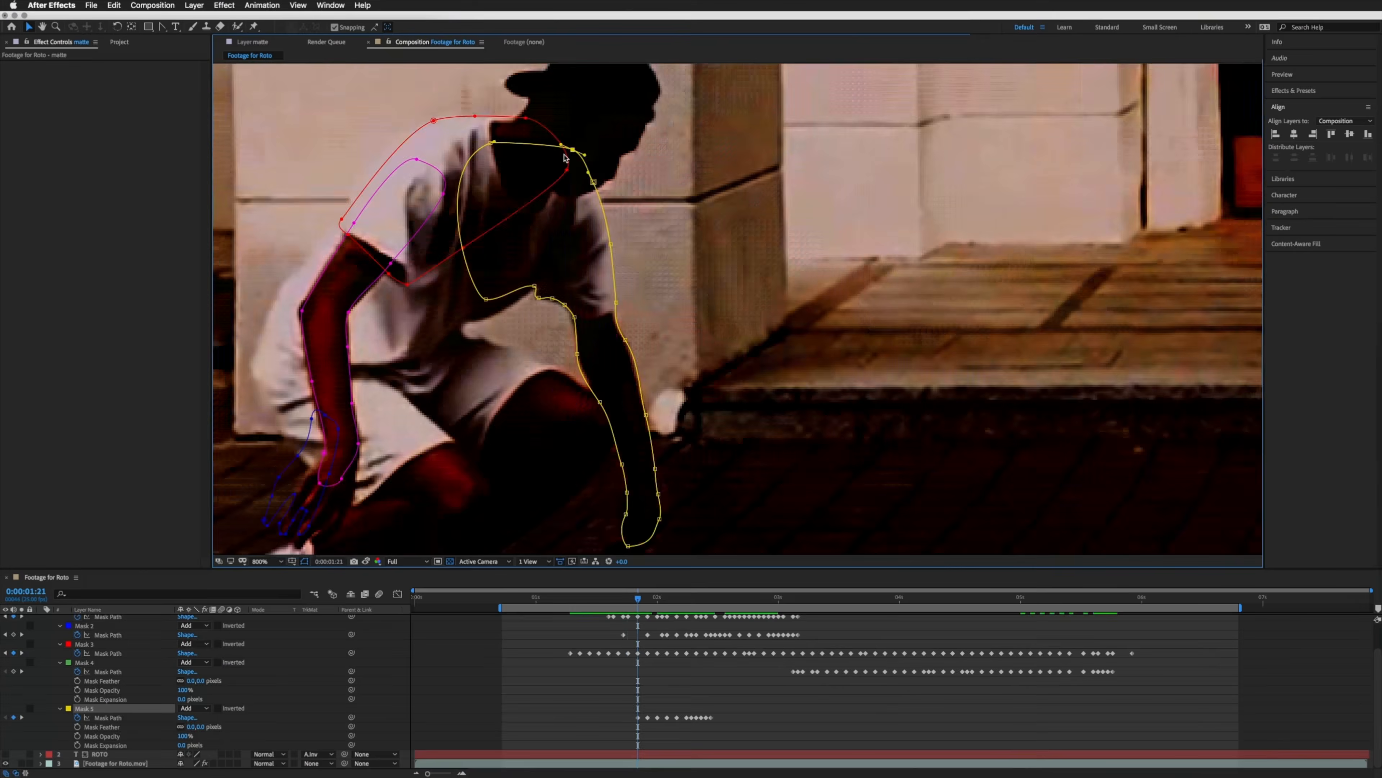
Step: Keyframe Mask 5's path on the leading arm backward from 0:00:01:21 toward the first frames of Mask 3's animation
key("Page_Up")
key("Page_Up")
left_click_drag(653, 416, 947, 299)
key("Page_Up")
key("Page_Up")
left_click_drag(759, 207, 803, 354)
key("Page_Up")
key("Page_Up")
left_click_drag(780, 245, 767, 246)
key("Page_Up")
key("Page_Up")
left_click_drag(768, 251, 785, 149)
double_click(785, 145)
left_click_drag(765, 163, 714, 156)
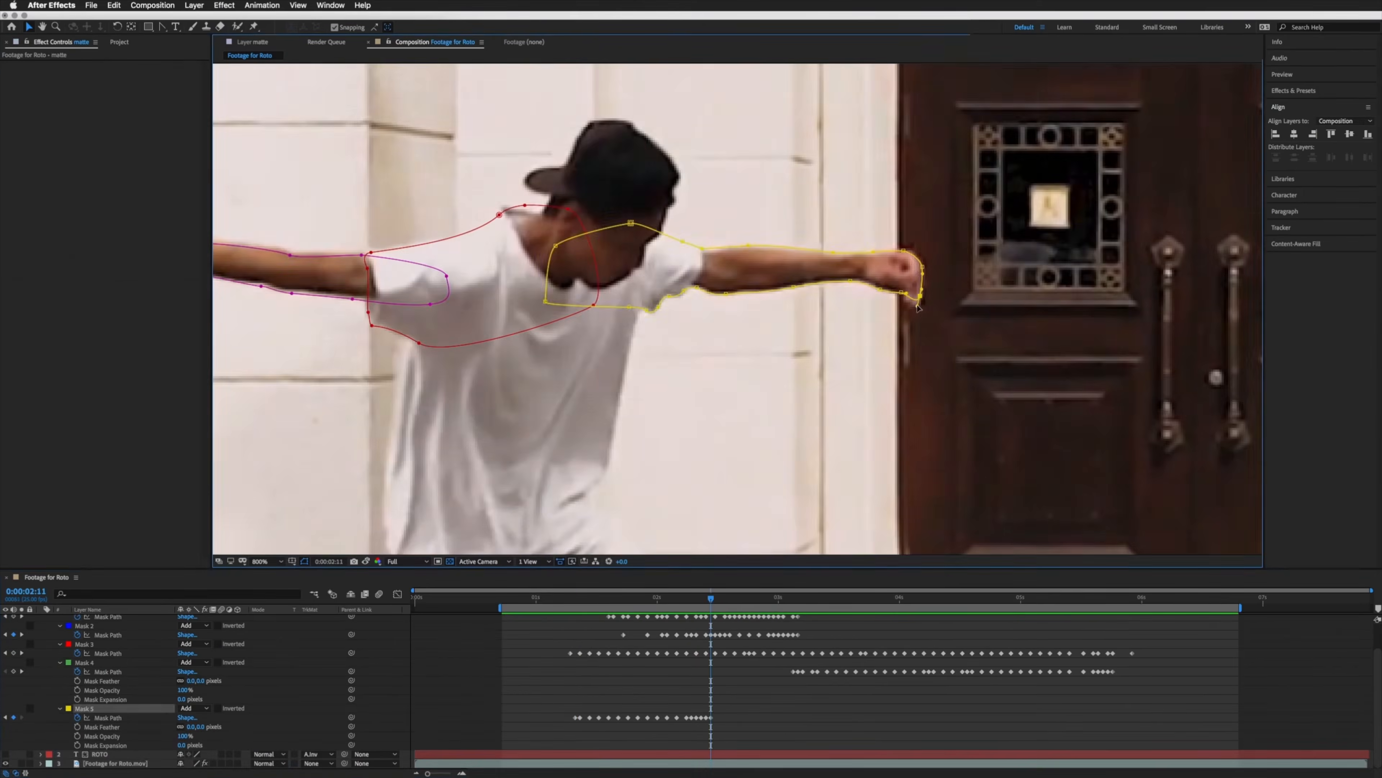
Step: Keyframe Mask 5's path forward from 0:00:02:11 to 0:00:02:13, fitting the leading arm and hand
key("Page_Down")
key("Page_Down")
scroll(816, 207, "up", 1)
left_click_drag(816, 207, 682, 309)
left_click(81, 708)
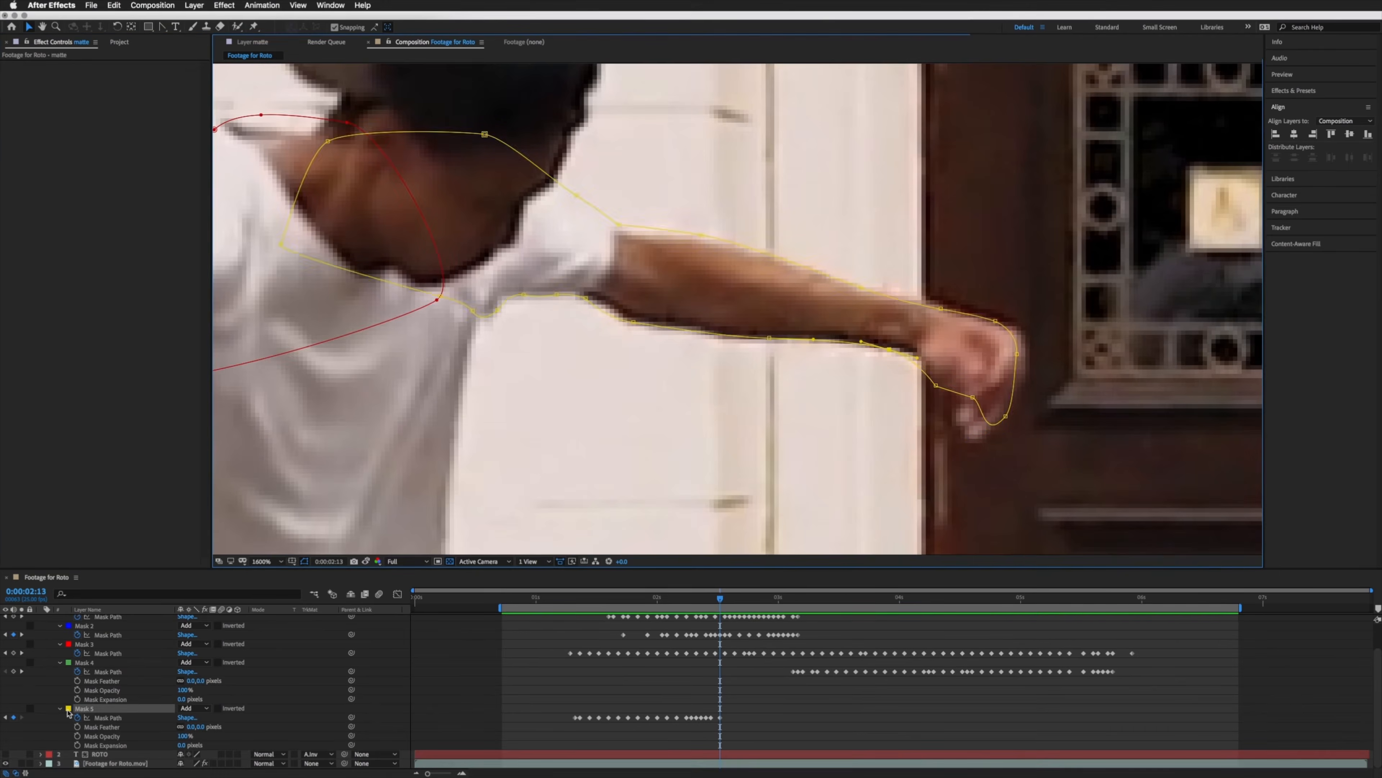
Step: Recolour Mask 5 blue and keyframe its path on the leading arm from 0:00:02:13 to 0:00:02:17
key("Page_Down")
key("Page_Down")
left_click_drag(796, 242, 585, 145)
left_click_drag(544, 218, 681, 270)
key("Page_Down")
key("Page_Down")
scroll(816, 305, "down", 1)
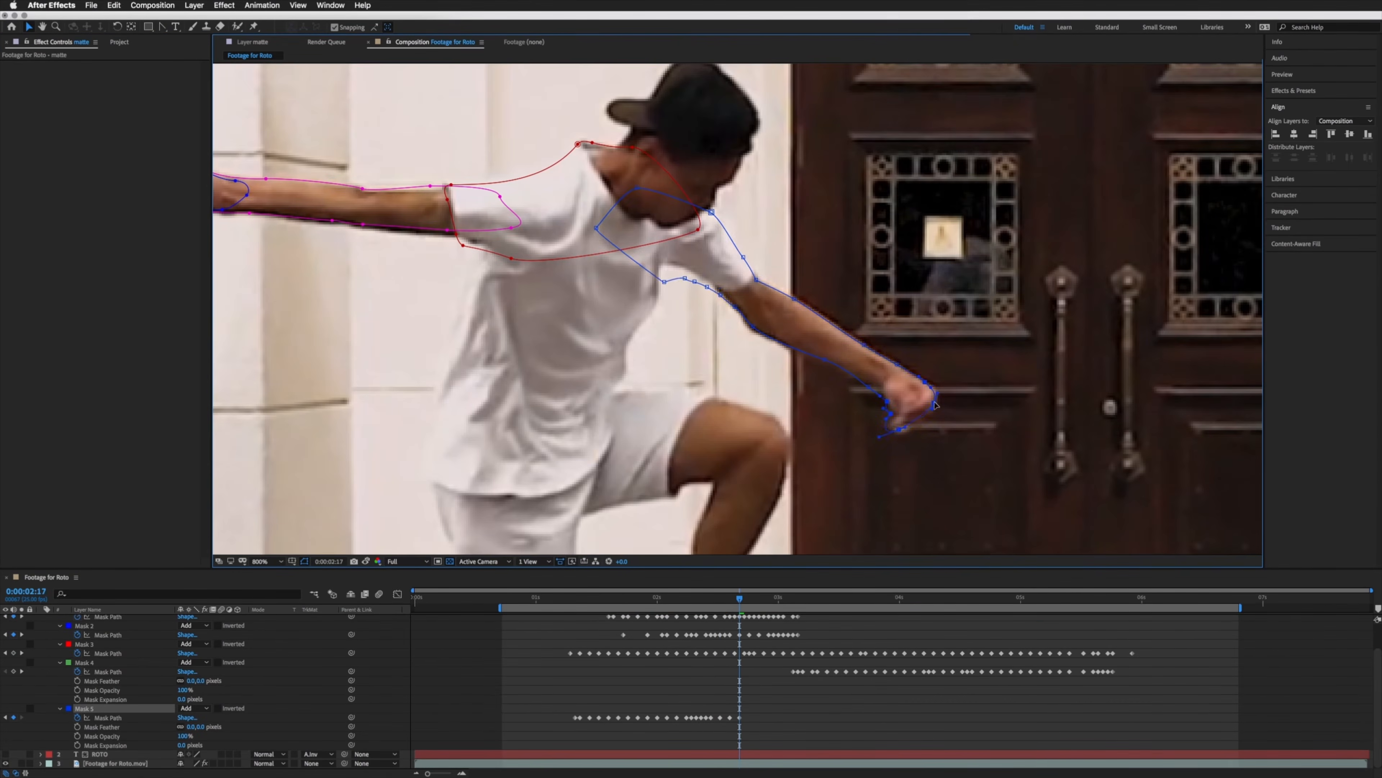
Step: Fit Mask 5's path around the forearm and fist from 0:00:02:17 to 0:00:02:20
scroll(991, 365, "up", 1)
left_click_drag(762, 305, 861, 367)
key("Page_Down")
left_click_drag(744, 282, 580, 182)
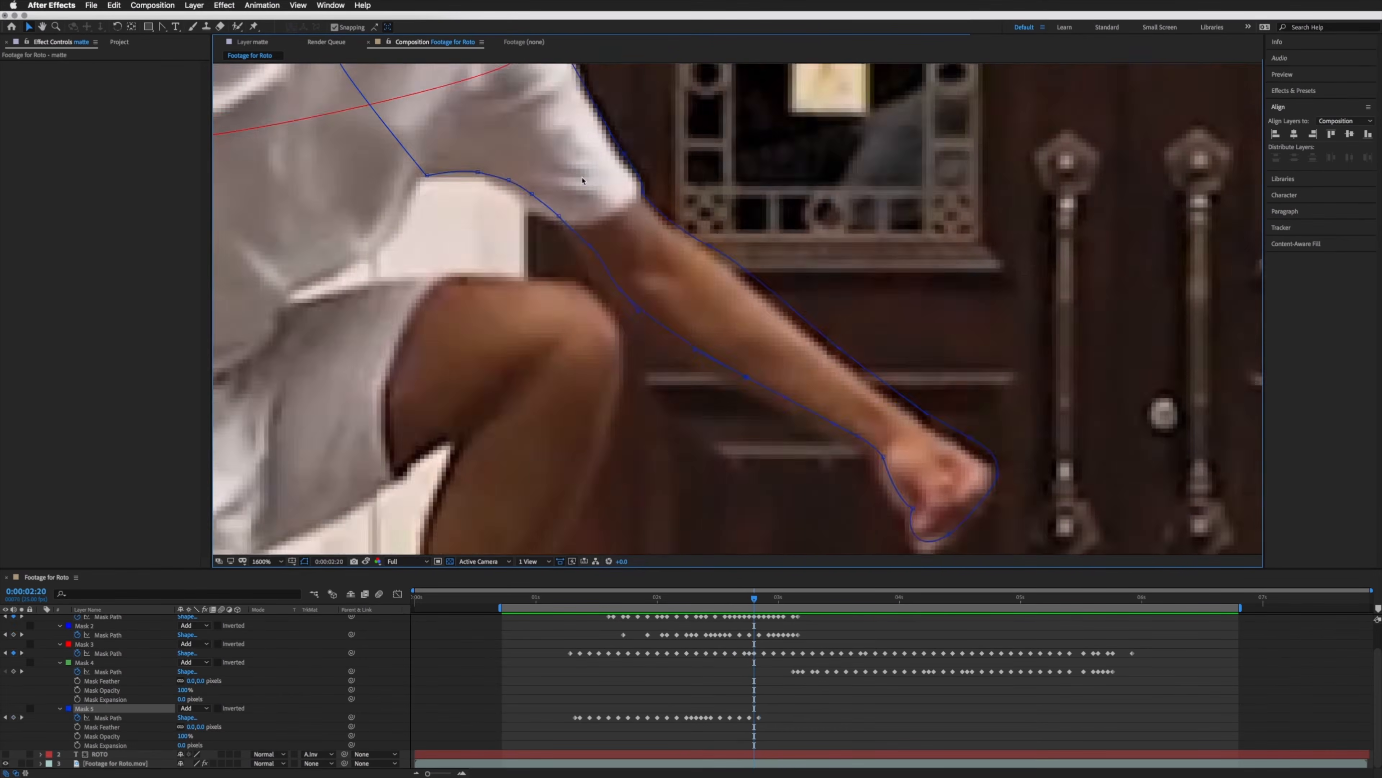
Step: Keyframe Mask 5's path along the leading arm from 0:00:02:20 toward 0:00:03:03
key("Page_Down")
key("Page_Down")
key("Page_Down")
left_click_drag(735, 379, 484, 186)
key("Page_Down")
key("Page_Down")
left_click_drag(680, 261, 724, 305)
key("Page_Down")
key("Page_Down")
key("Page_Down")
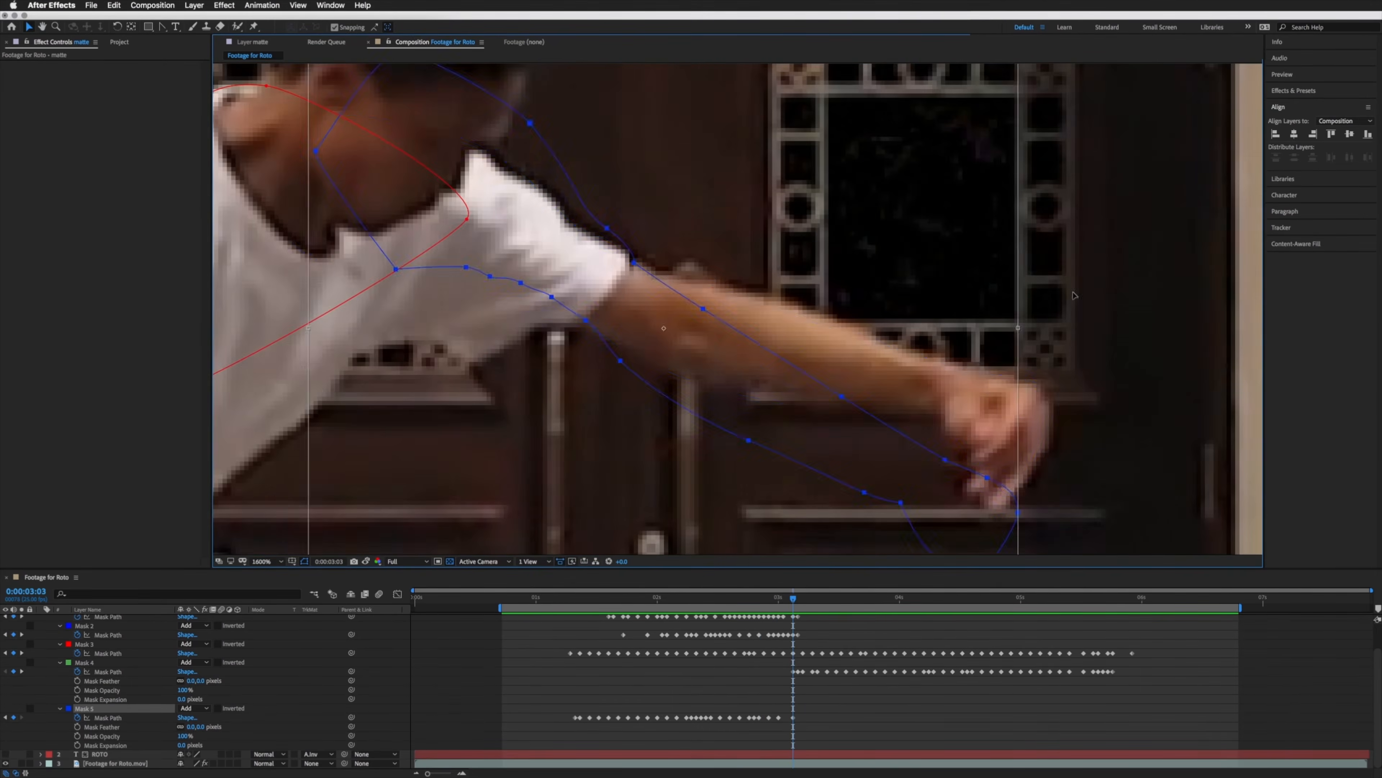
Step: Refit Mask 5's path to the rising arm from 0:00:03:03 to 0:00:03:06 and deselect the layer
key("Page_Up")
key("Page_Up")
key("Page_Up")
left_click_drag(535, 247, 486, 344)
key("Page_Down")
key("Page_Down")
key("Page_Down")
key("Page_Up")
key("Page_Down")
key("Page_Down")
key("super+t")
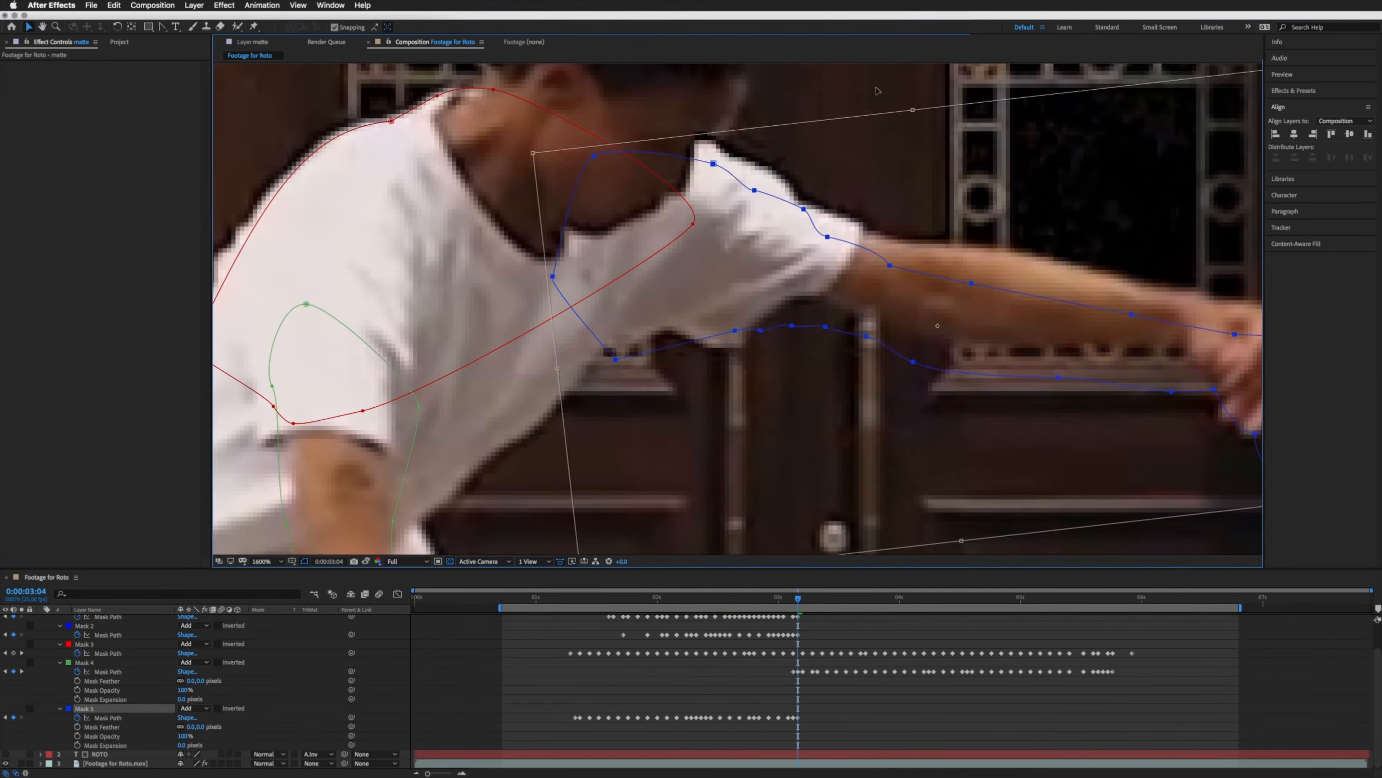
left_click_drag(905, 331, 557, 326)
key("F2")
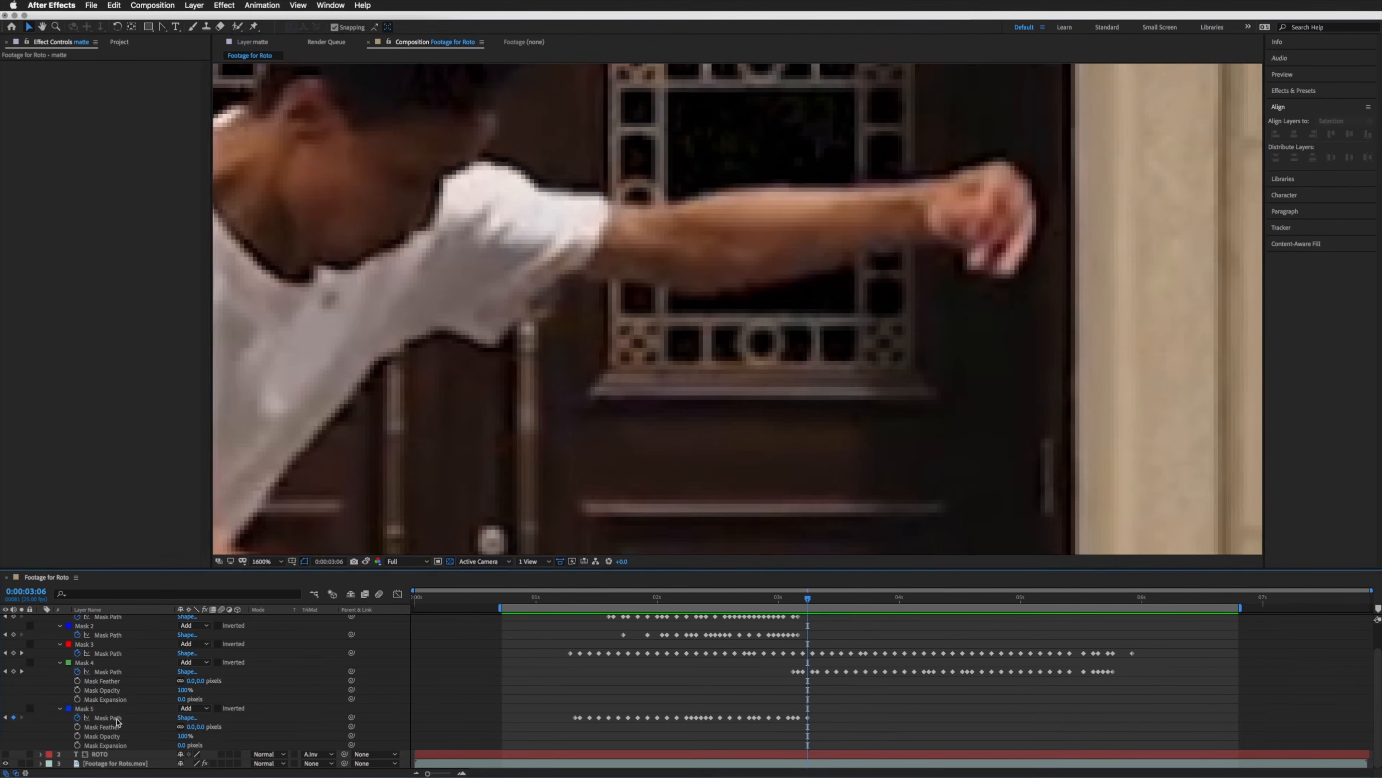
Step: Refit Mask 5's path around the raised arm and fist from 0:00:03:06 to 0:00:03:08
left_click(116, 709)
key("Page_Down")
left_click_drag(887, 227, 864, 243, "shift")
left_click_drag(659, 214, 665, 204)
left_click_drag(893, 218, 655, 327)
key("Page_Up")
left_click_drag(648, 263, 839, 207)
key("super+t")
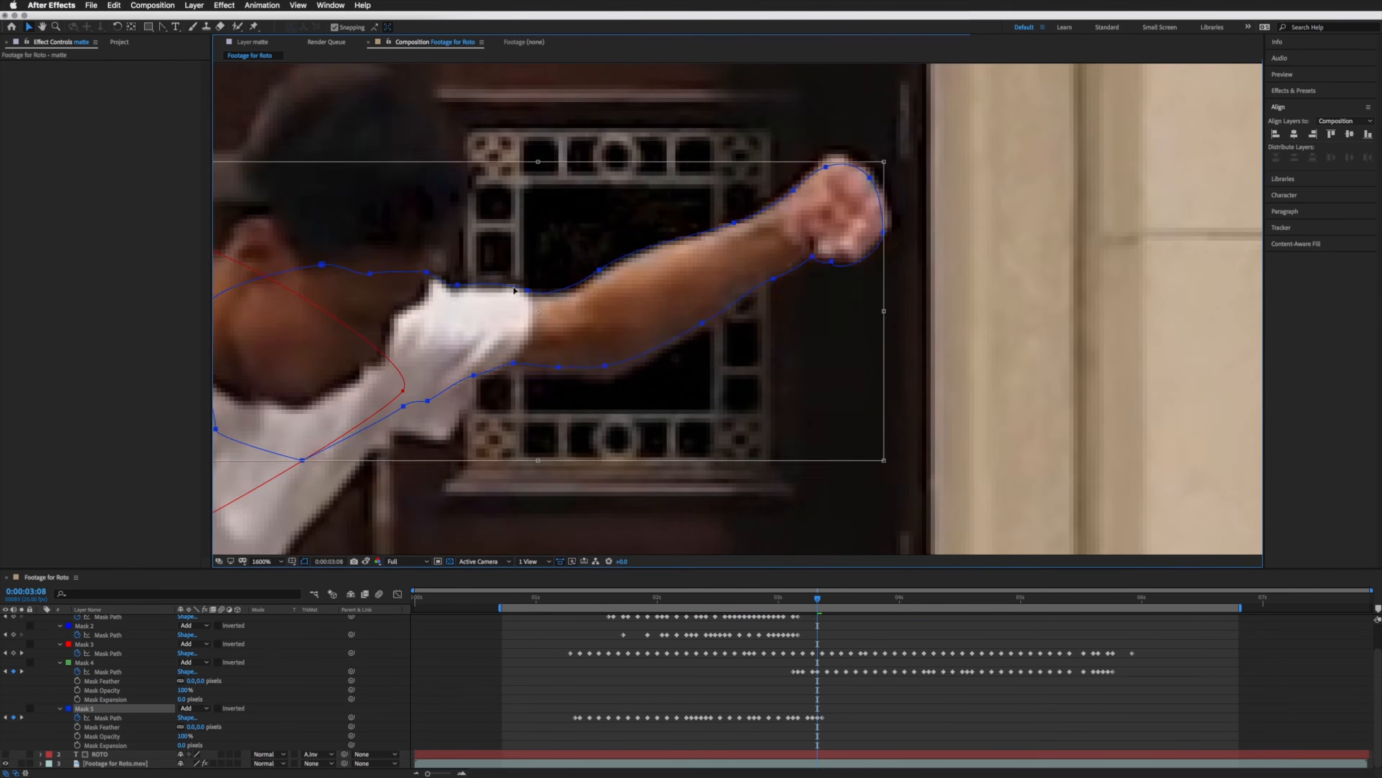
Step: Keyframe Mask 5's path on the leading arm from 0:00:03:08 to about 0:00:03:13 and step back to 0:00:03:11
key("Page_Down")
key("Page_Down")
key("Page_Down")
key("comma")
key("comma")
key("comma")
key("period")
key("period")
key("period")
key("Page_Down")
key("Page_Down")
left_click_drag(571, 444, 676, 500)
key("comma")
key("comma")
key("Page_Up")
key("Page_Up")
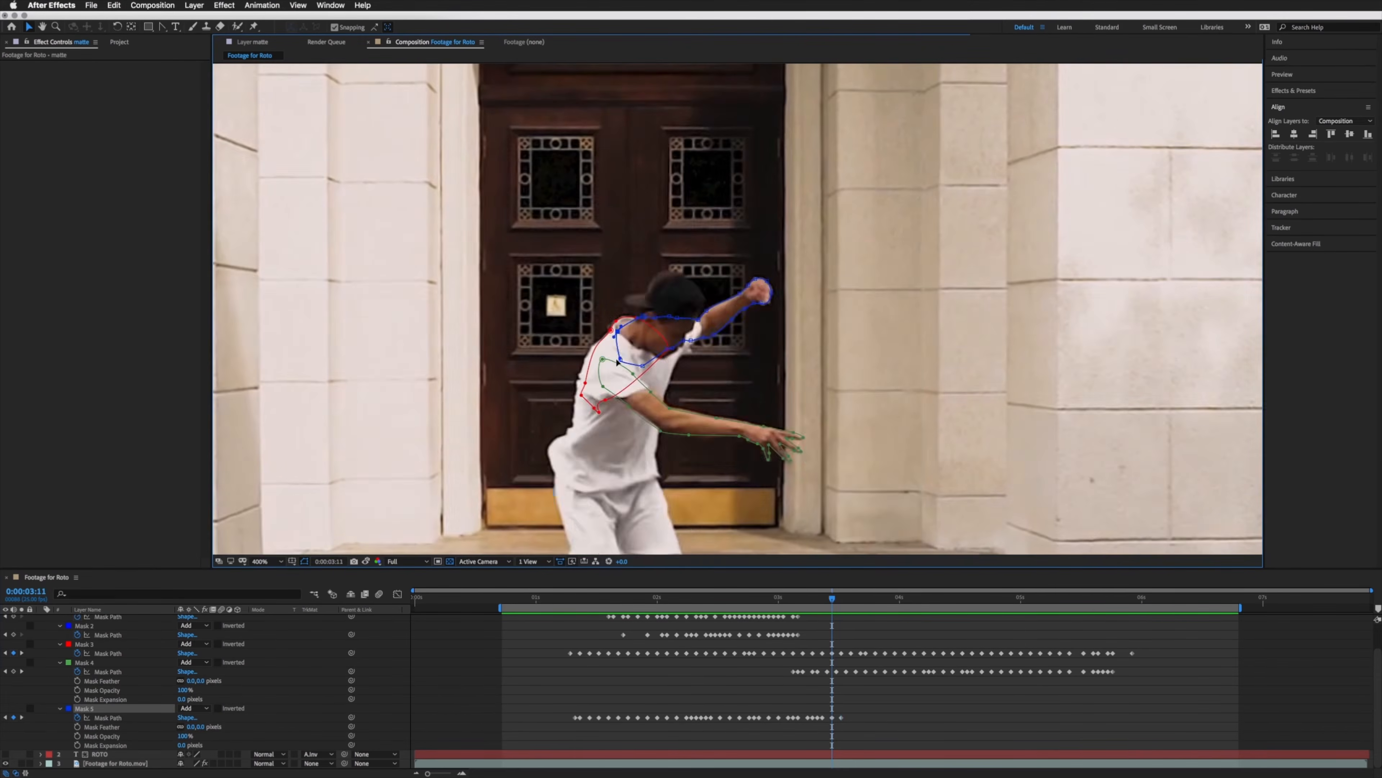
Step: Continue keyframing Mask 5's path along the leading arm from 0:00:03:11 to about 0:00:03:20
key("period")
key("period")
key("Page_Down")
key("Page_Down")
key("Page_Down")
key("Page_Down")
key("Page_Down")
key("comma")
key("comma")
key("comma")
key("Page_Down")
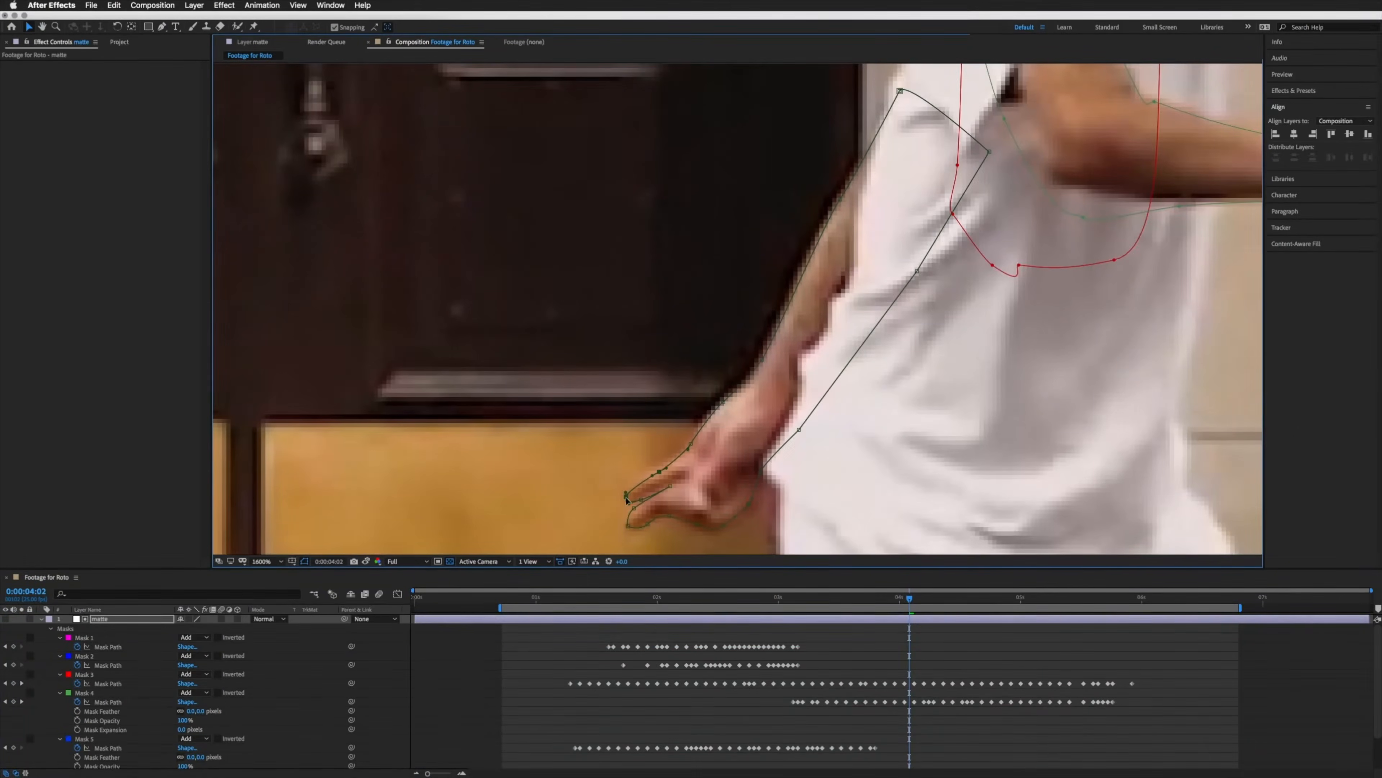
Step: Keyframe Mask 6's path around the trailing forearm and hand up to 0:00:04:07 and deselect the layer
key("Page_Up")
key("Page_Up")
key("Page_Down")
key("Page_Down")
key("Page_Down")
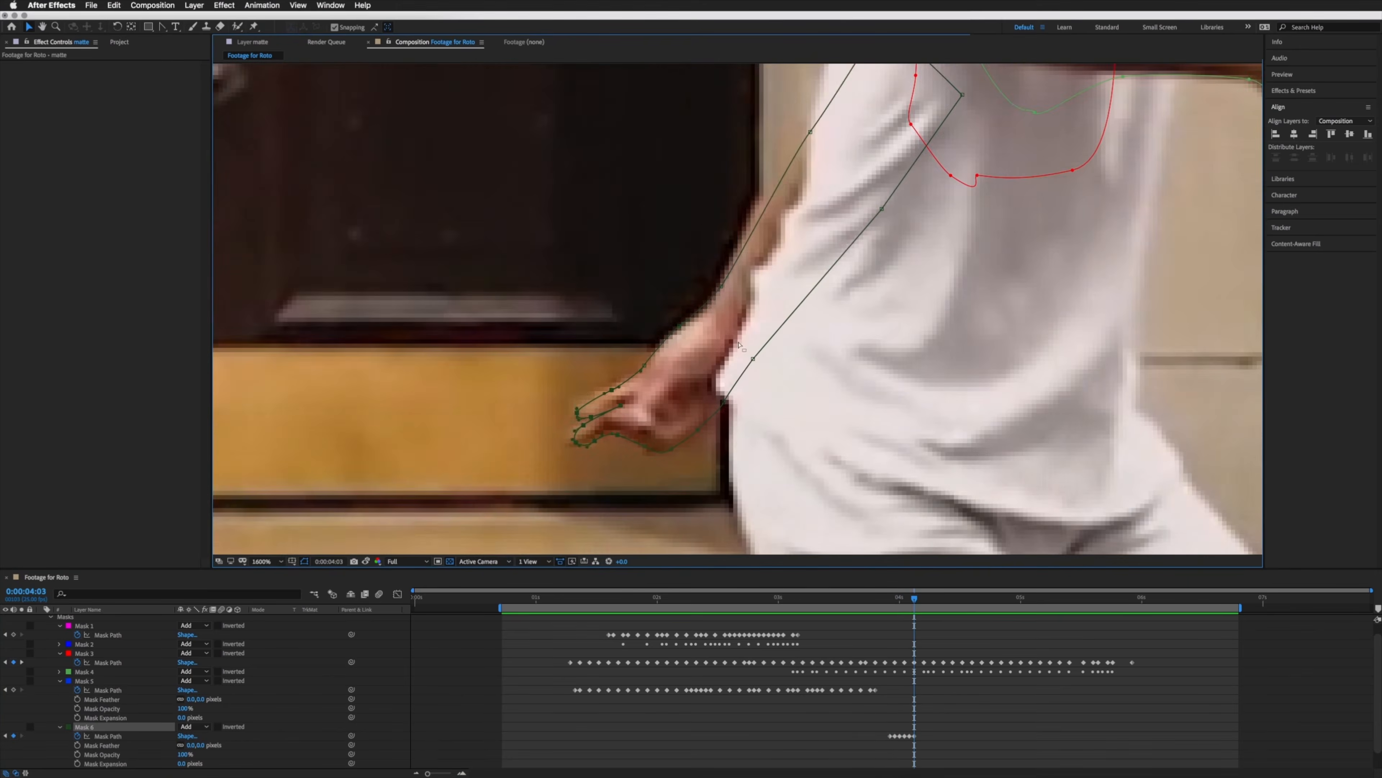
key("Page_Down")
key("ctrl+t")
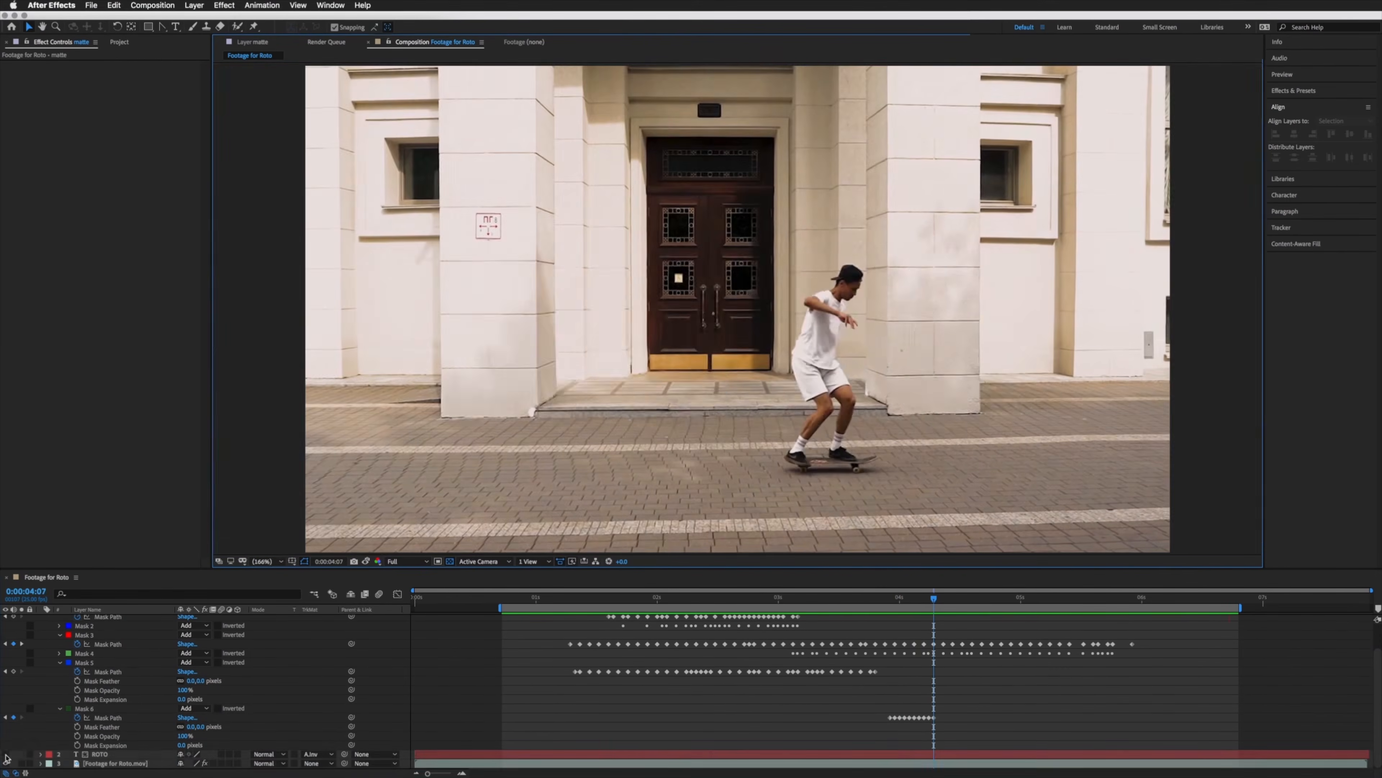
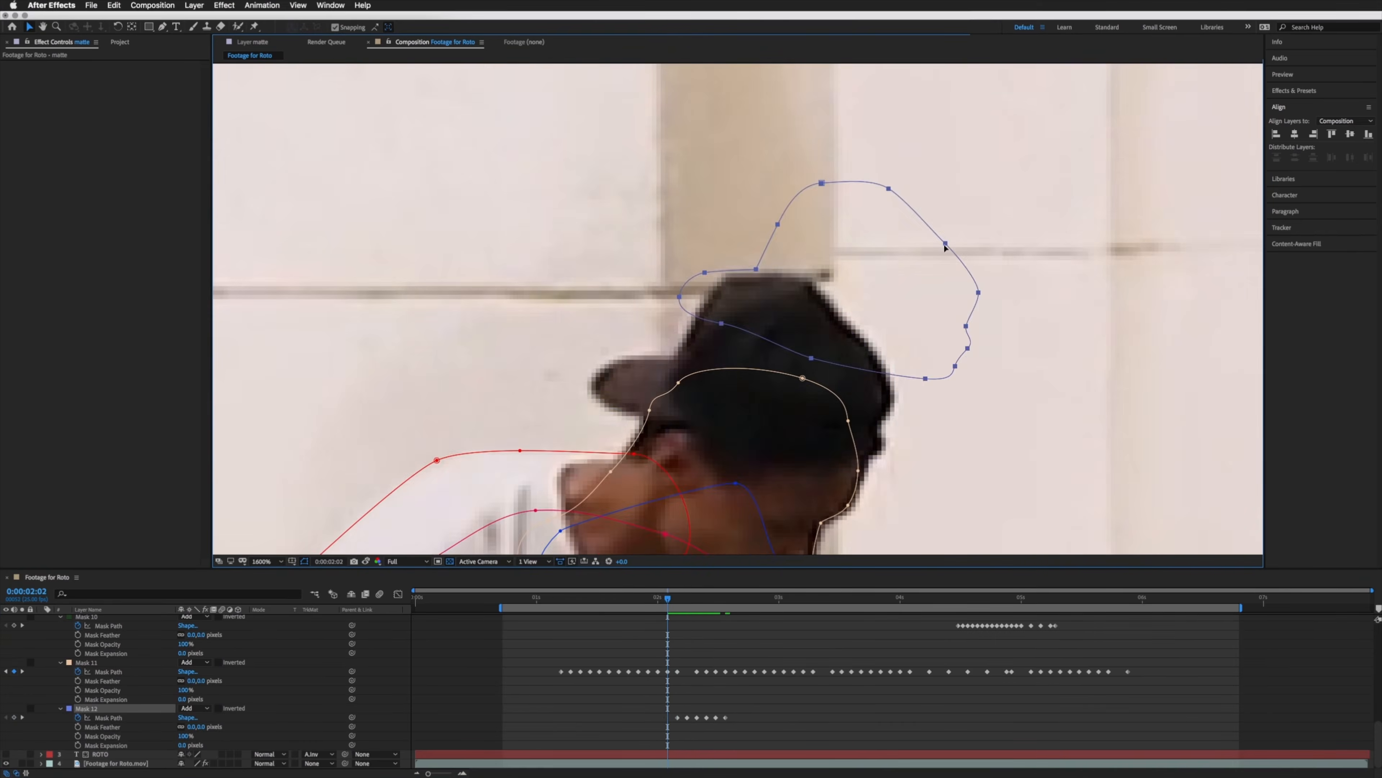
Step: Keyframe Mask 12's path around the cap backward from 0:00:02:02 past 0:00:01:23
key("Page_Up")
key("Page_Up")
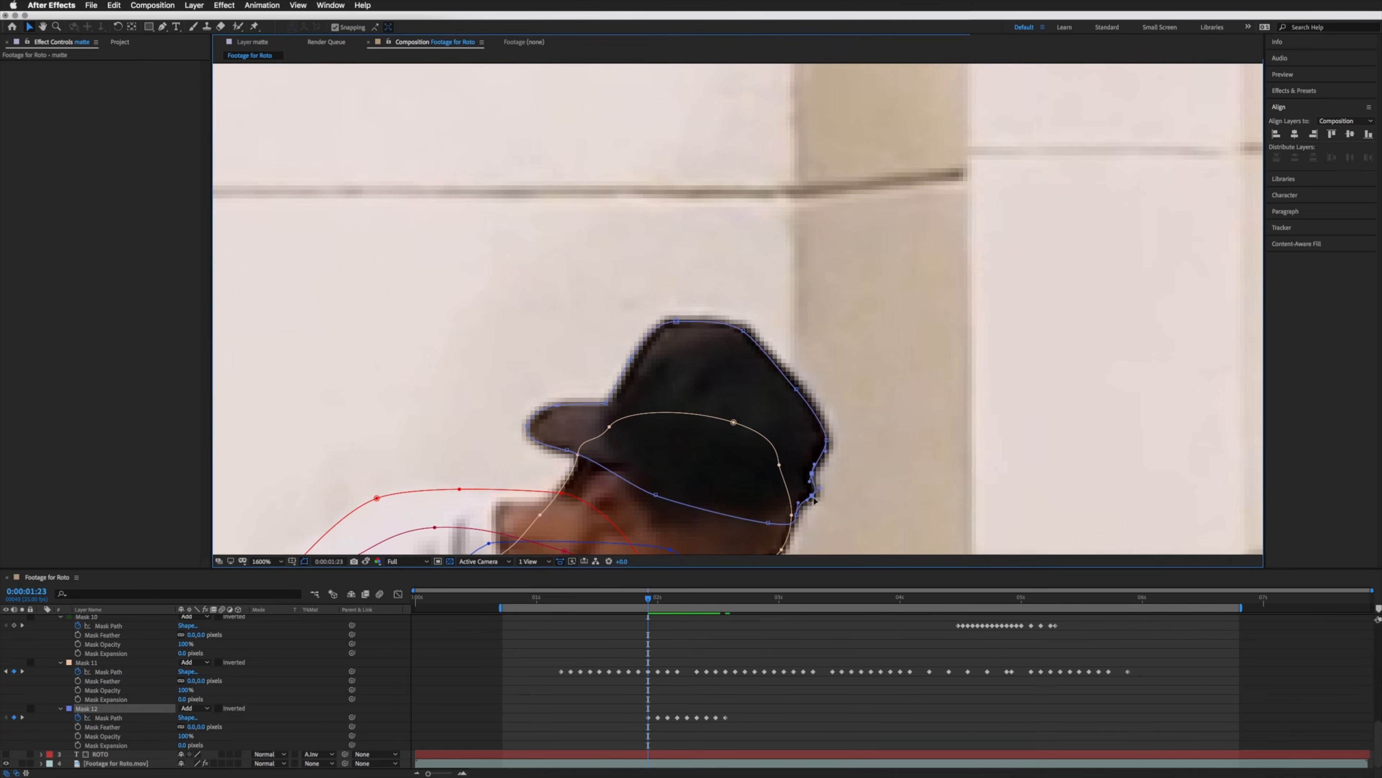
key("Page_Up")
key("Page_Up")
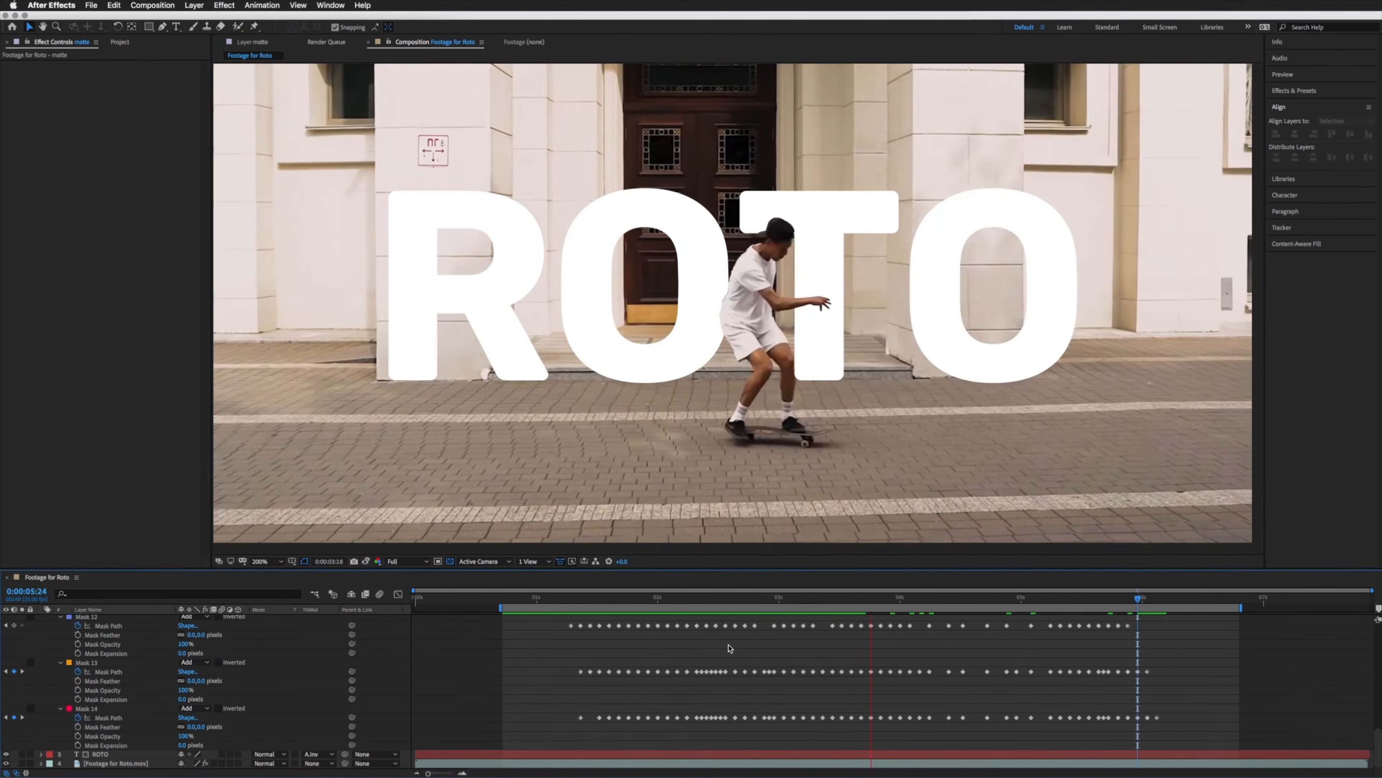
Step: Keyframe Mask 15's path on the front leg forward past 0:00:04:06 and backward past 0:00:01:17
left_click_drag(816, 599, 866, 599)
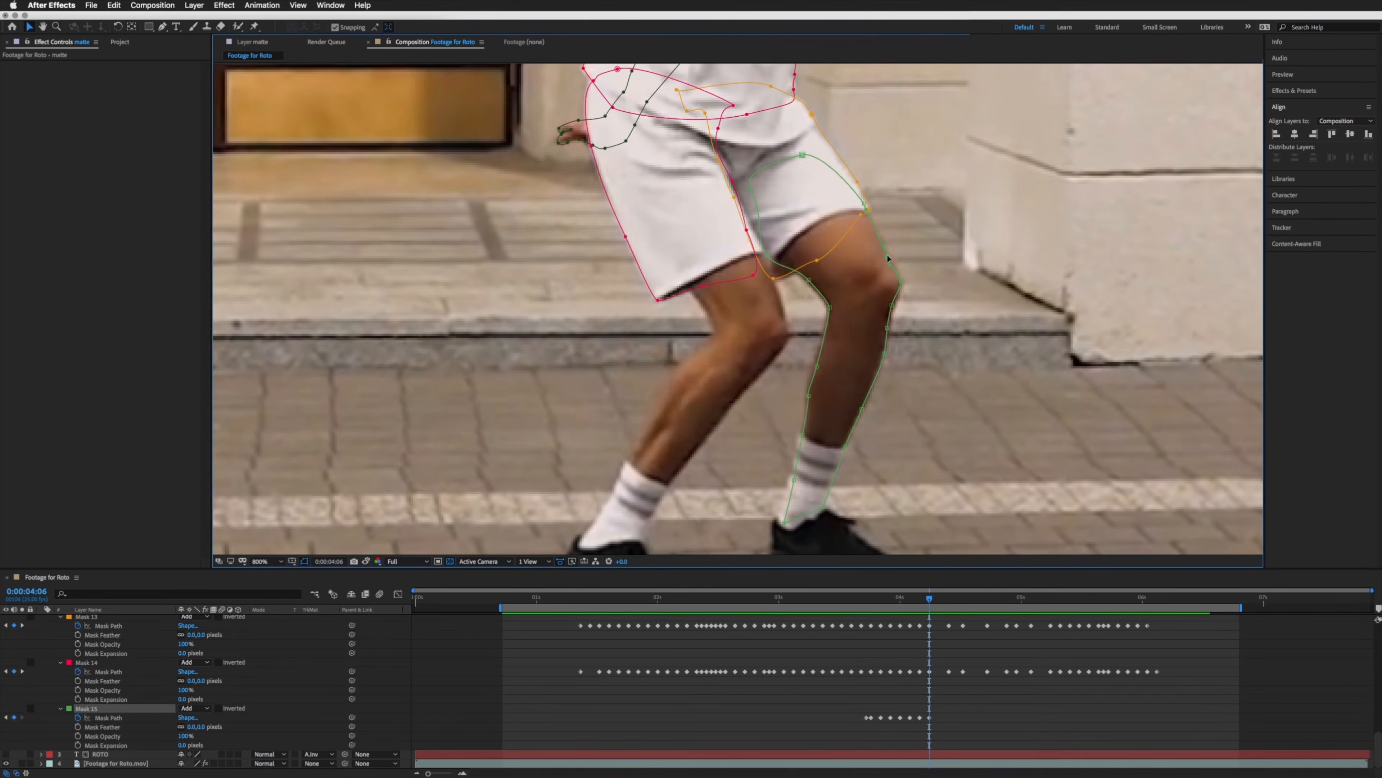
key("Page_Down")
key("Page_Down")
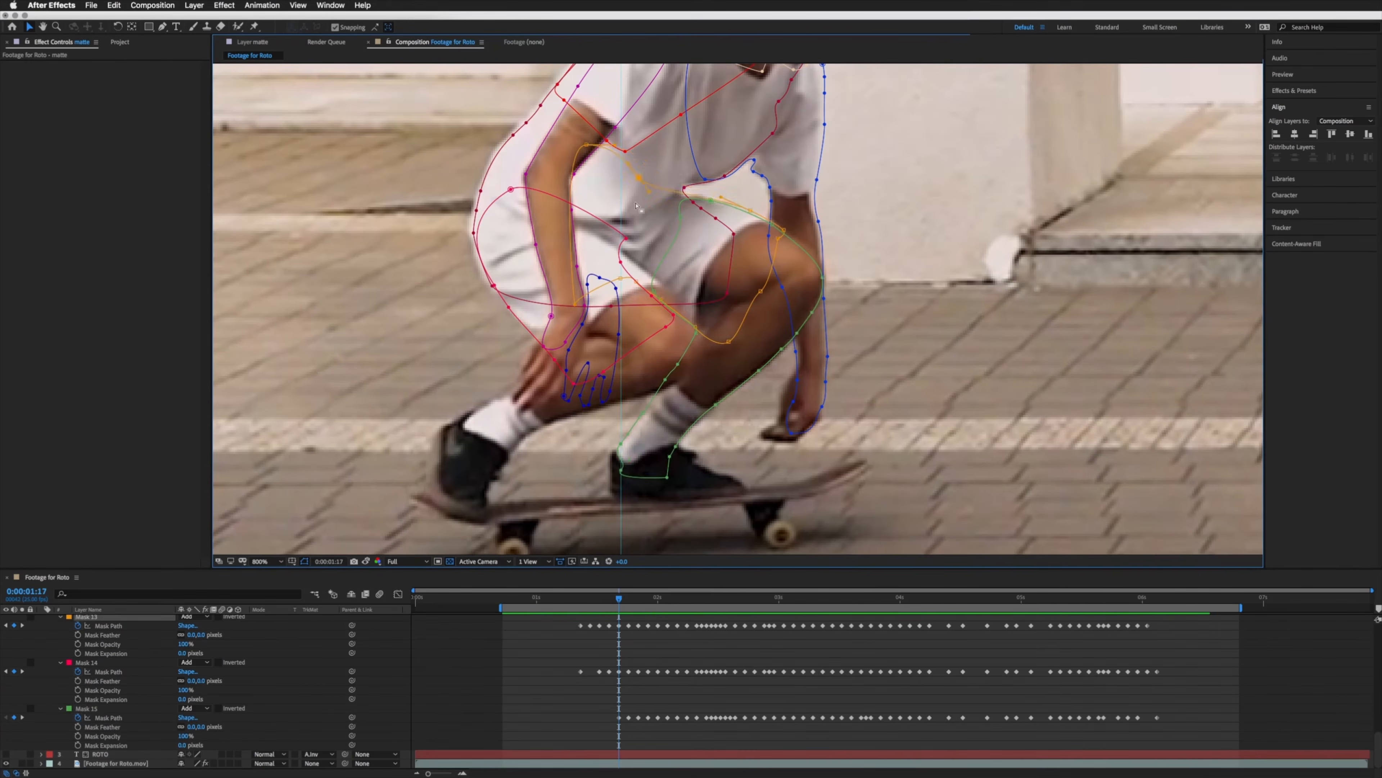
key("Page_Up")
key("Page_Up")
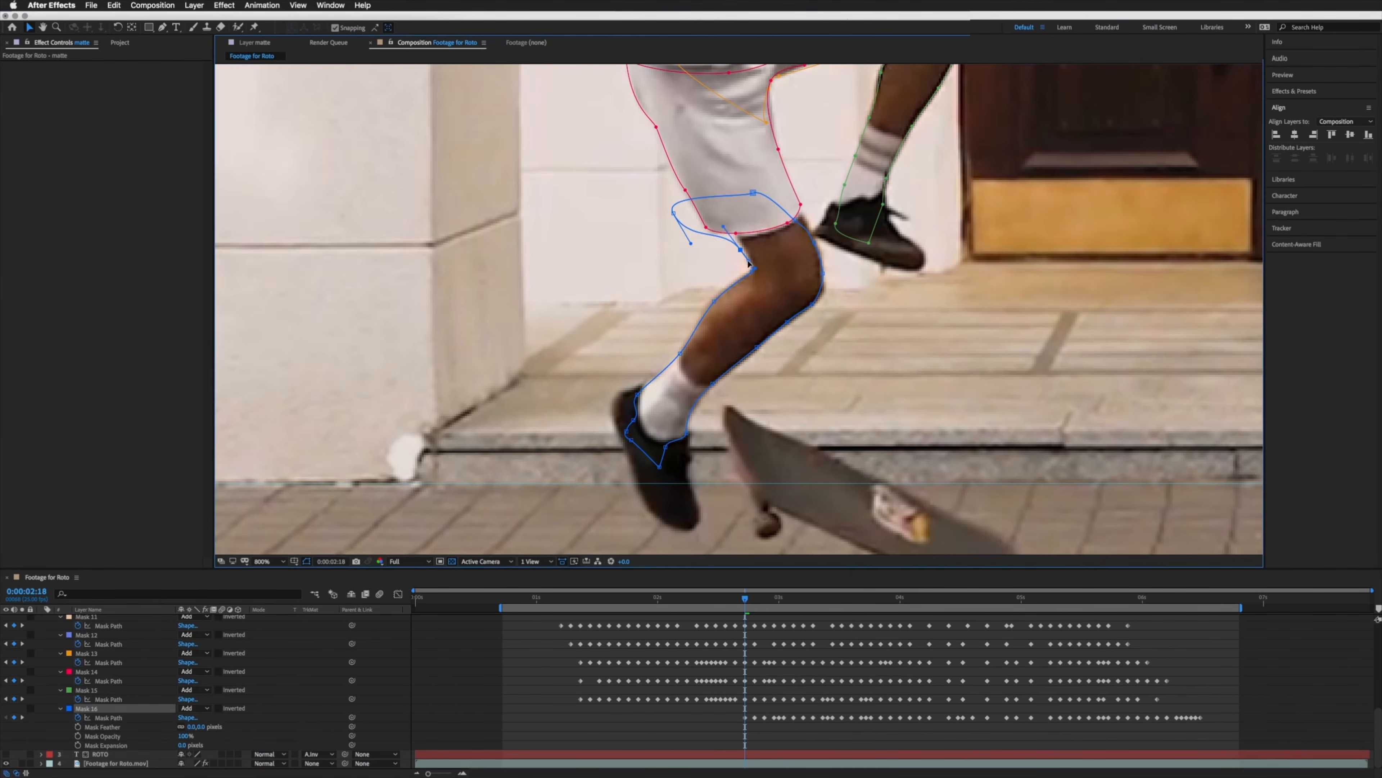
Step: Fit Mask 16's path around the rear leg backward from 0:00:02:18 to 0:00:02:11
left_click_drag(743, 292, 807, 364)
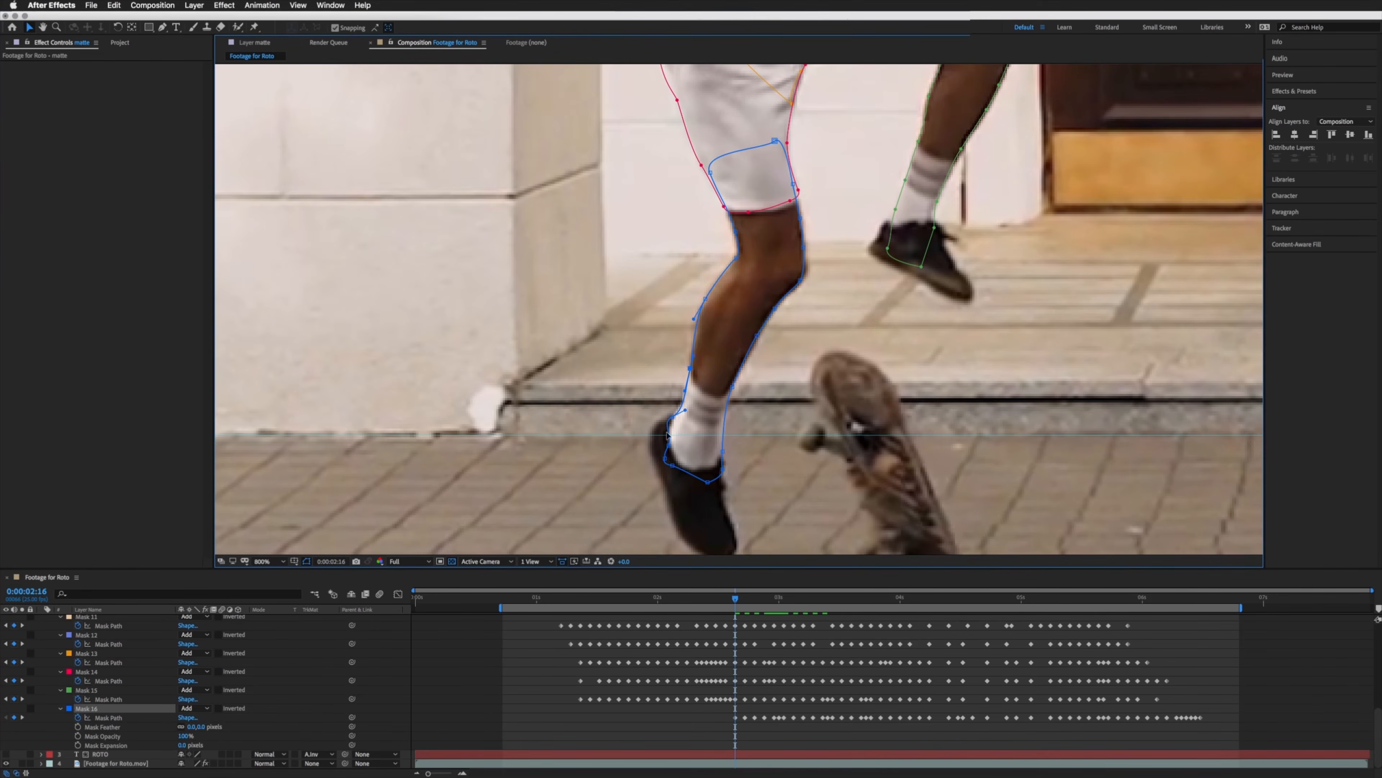
key("Page_Up")
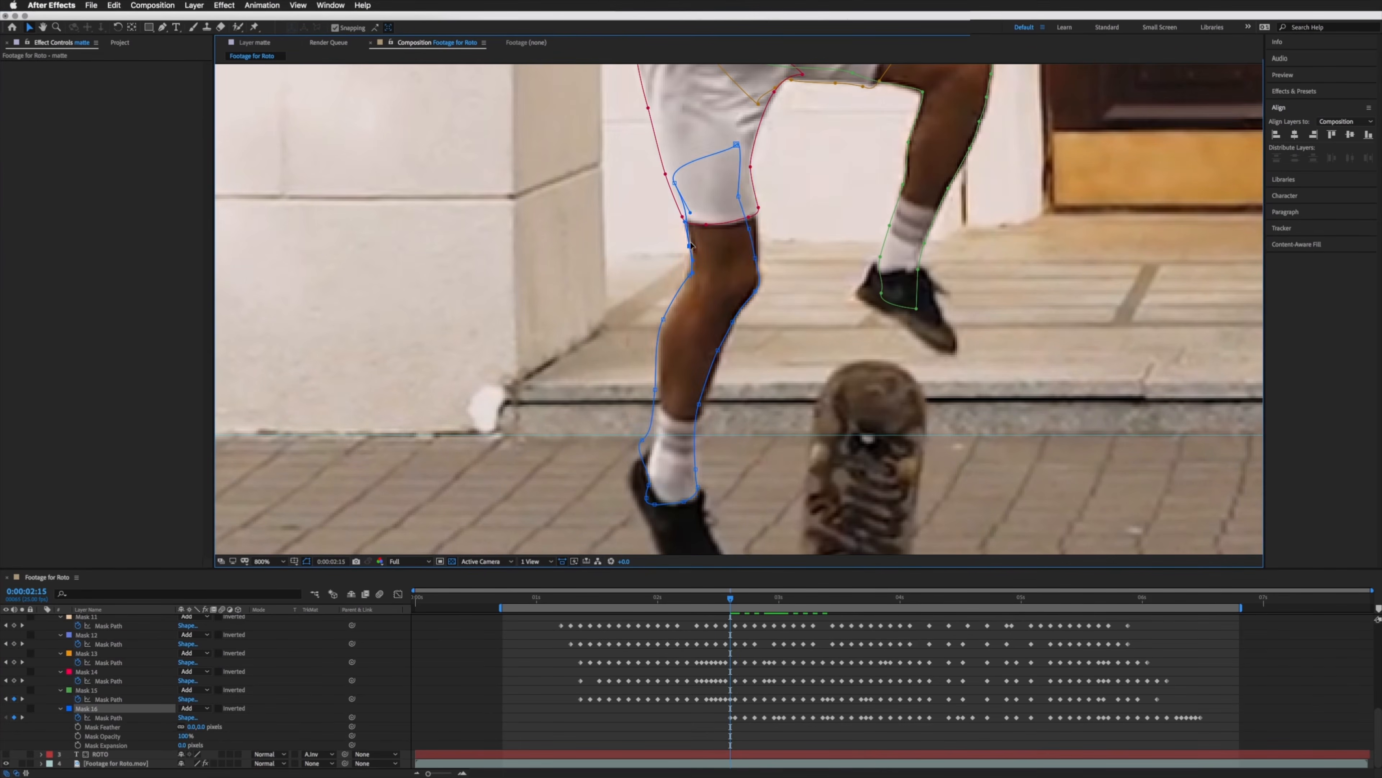
key("Page_Up")
key("Page_Up")
key("Page_Up")
key("Page_Up")
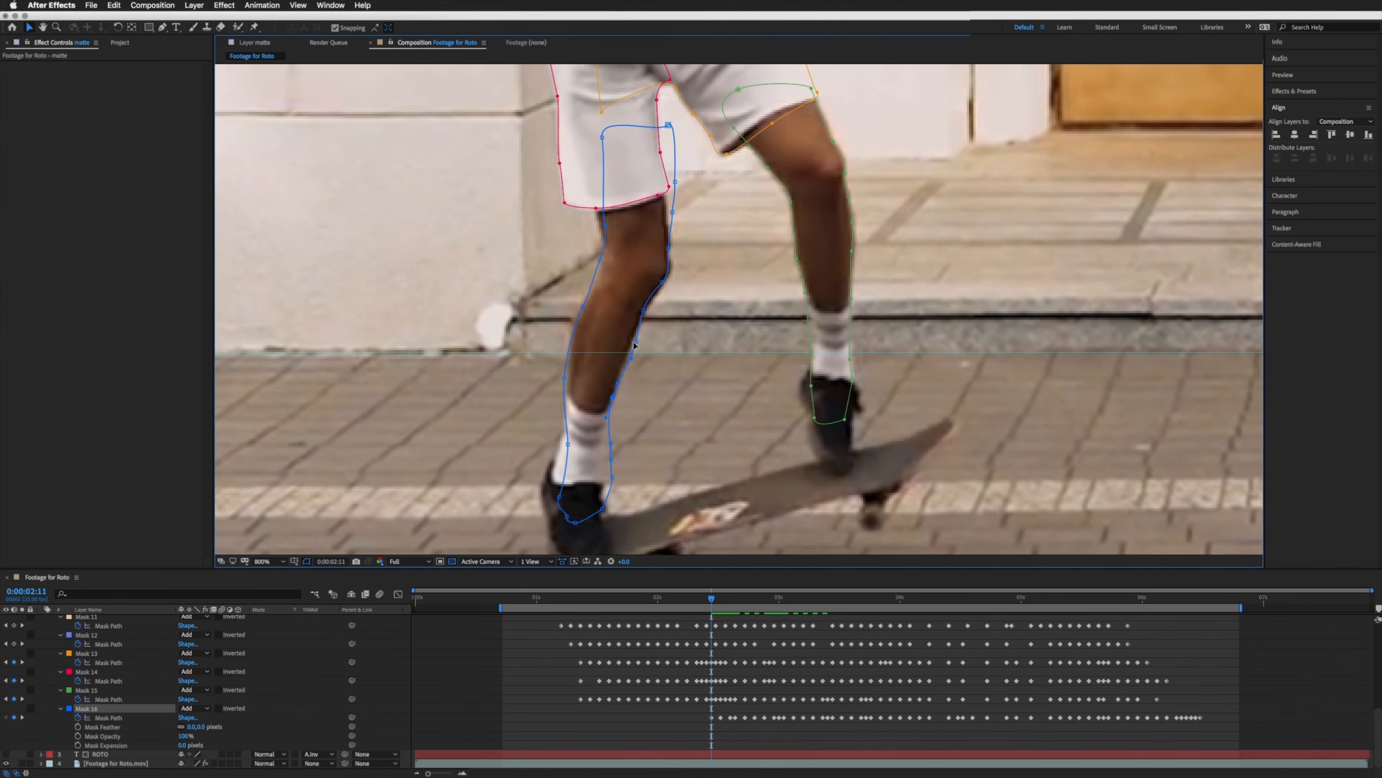
Step: Keyframe Mask 16's path on the rear leg backward from 0:00:02:11 to 0:00:02:02
key("Page_Up")
key("Page_Up")
key("Page_Up")
key("Page_Up")
key("Page_Up")
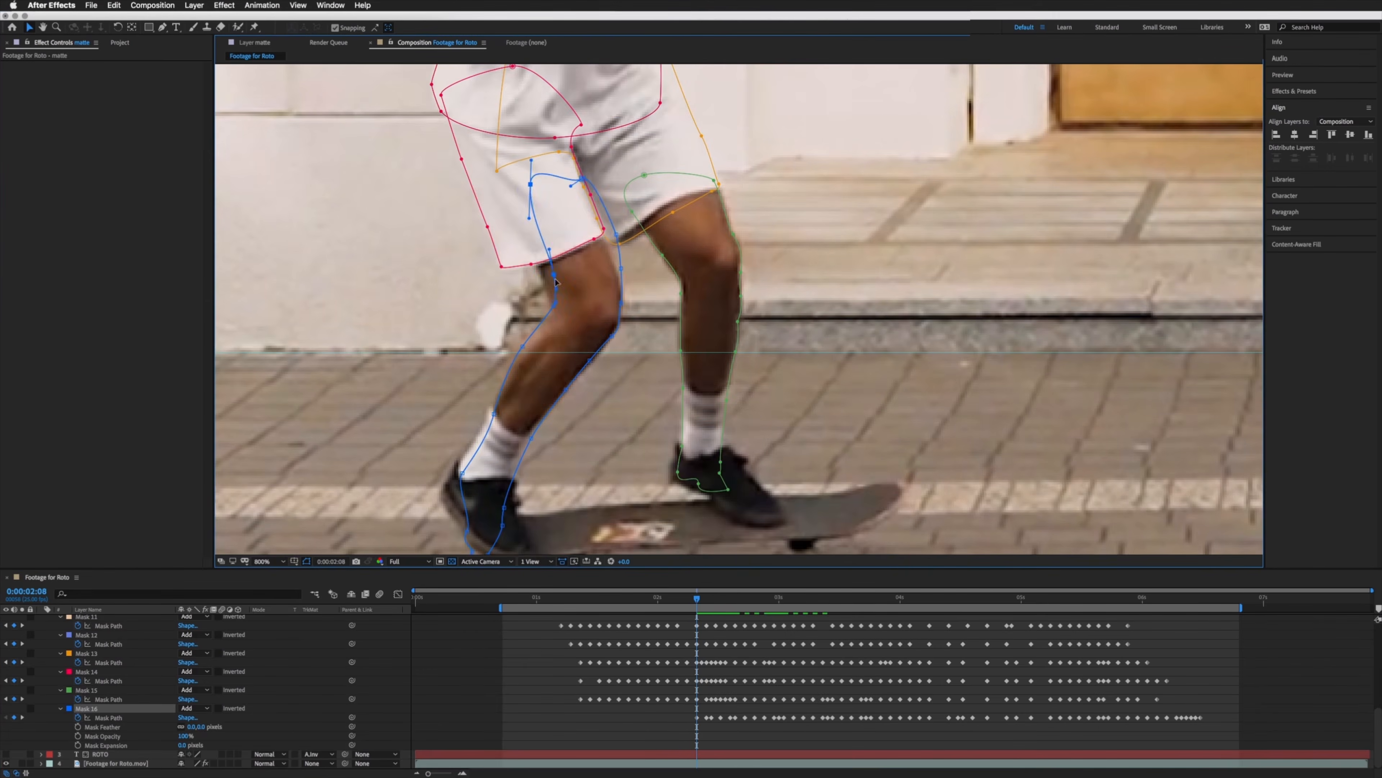
key("Page_Up")
key("Page_Up")
key("Page_Up")
key("Page_Up")
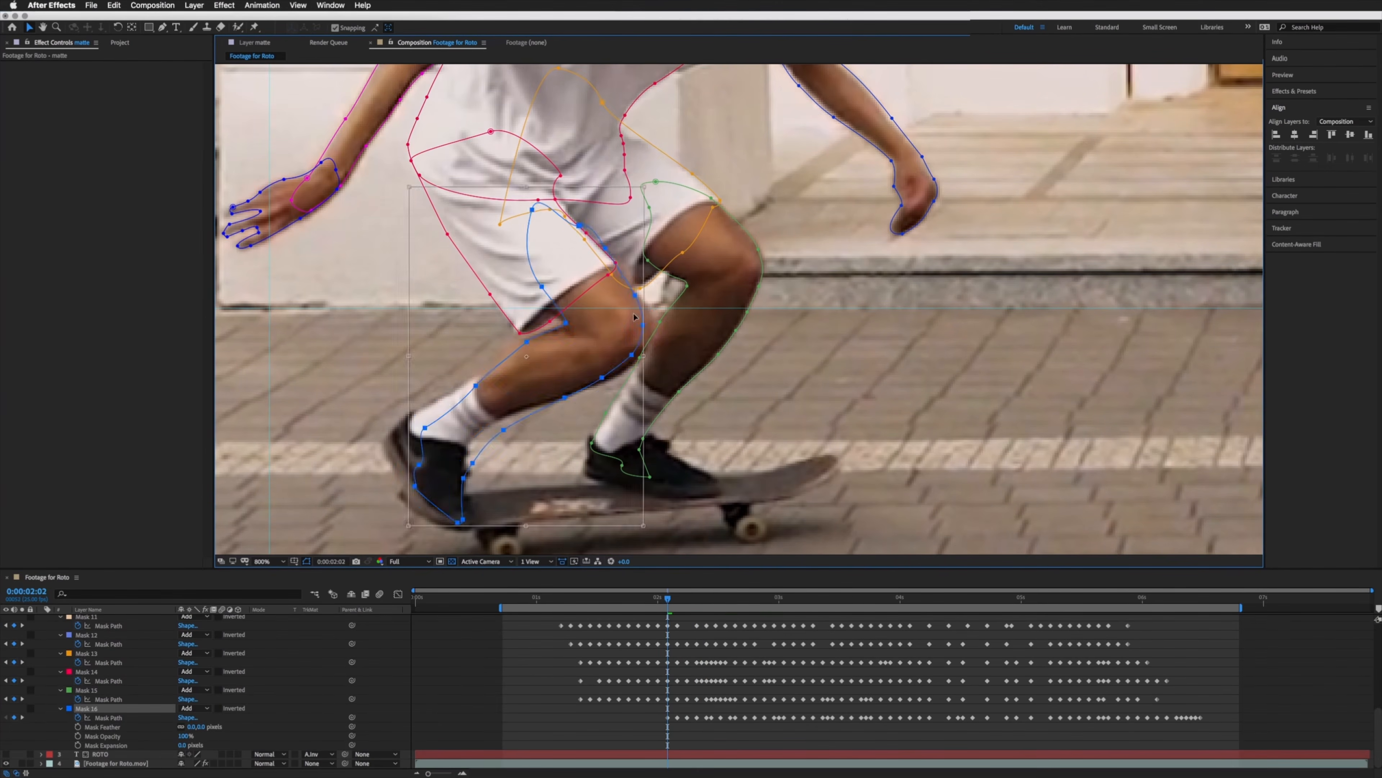
Step: Preview the skateboarder passing before the ROTO text and move the time to 0:00:03:14
scroll(391, 407, "down", 4)
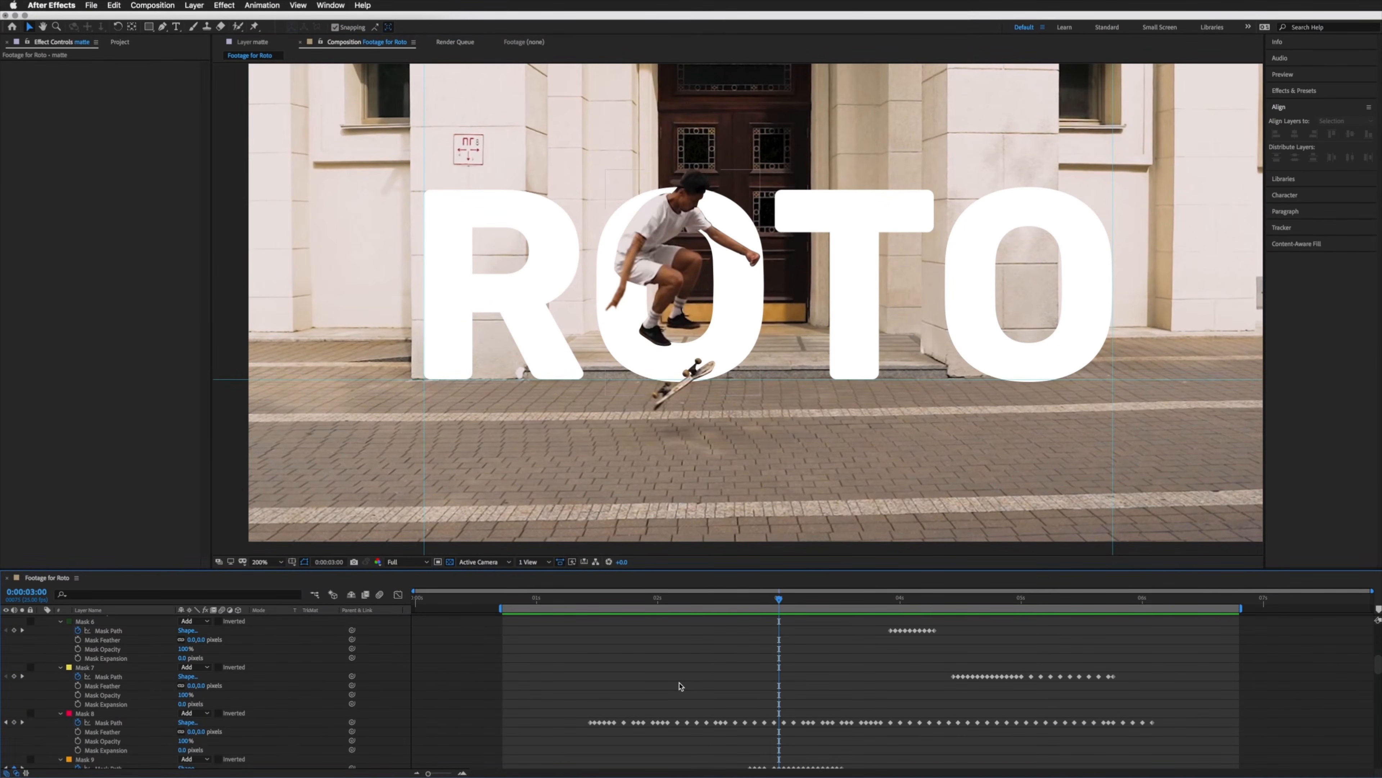
key("space")
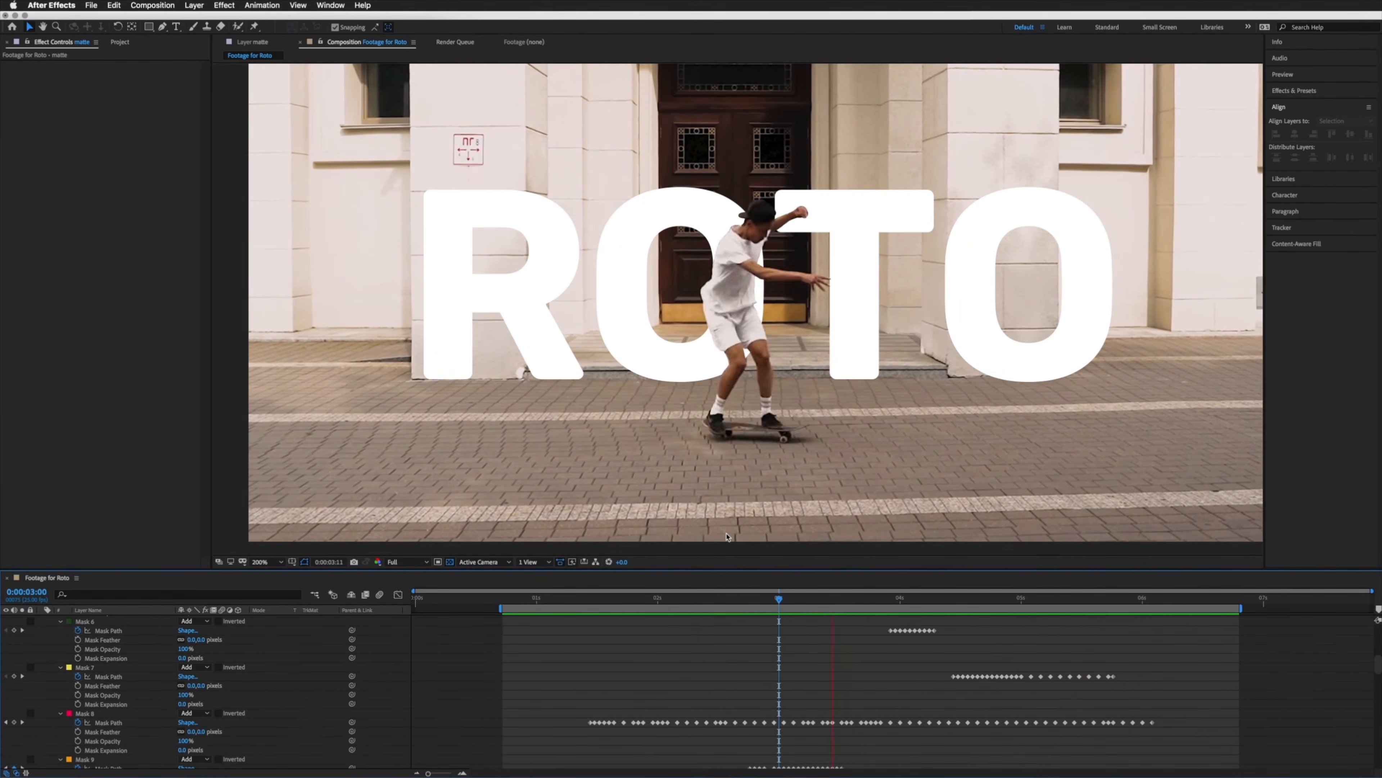
key("space")
left_click_drag(1013, 601, 846, 604)
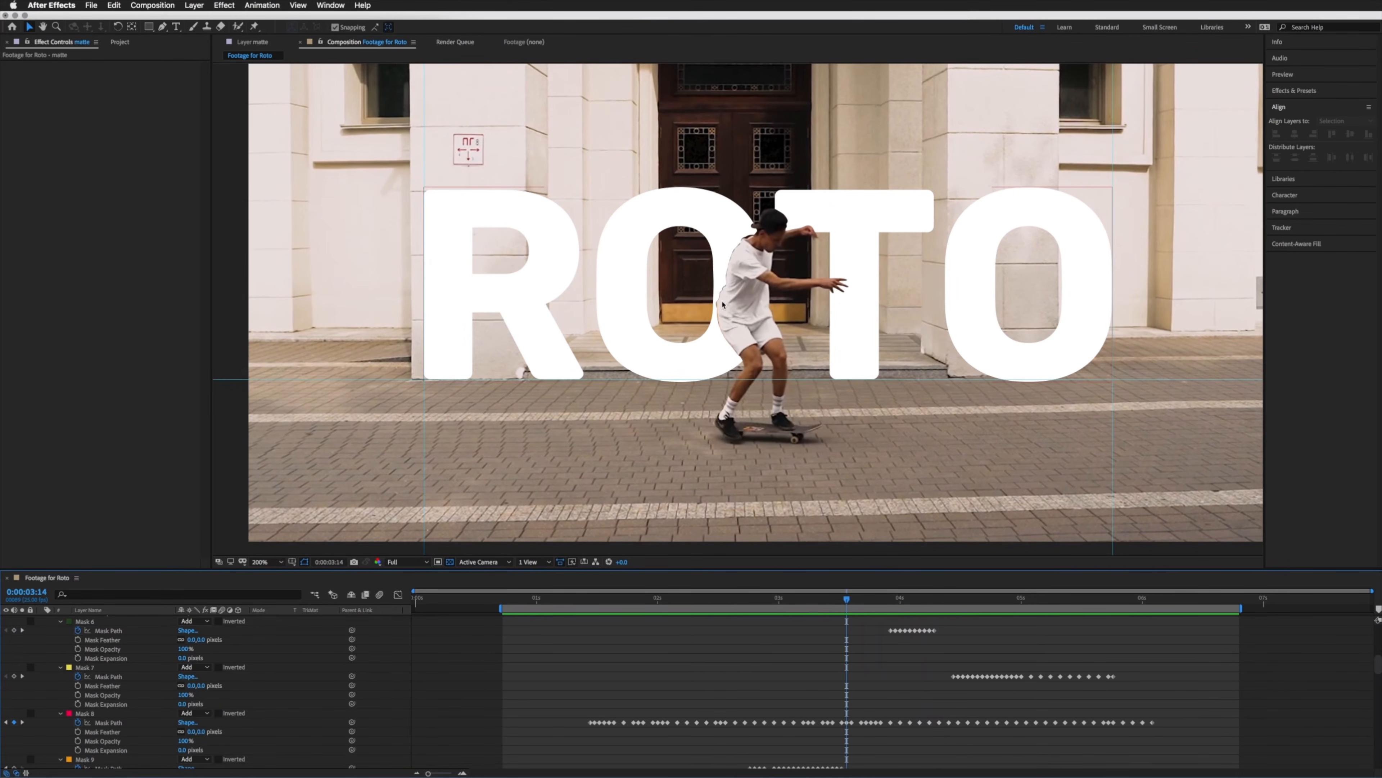
Step: Locate Mask 3 on the shoulder and upper back and select its path keyframe at 0:00:03:14
left_click(846, 727)
key("period")
key("period")
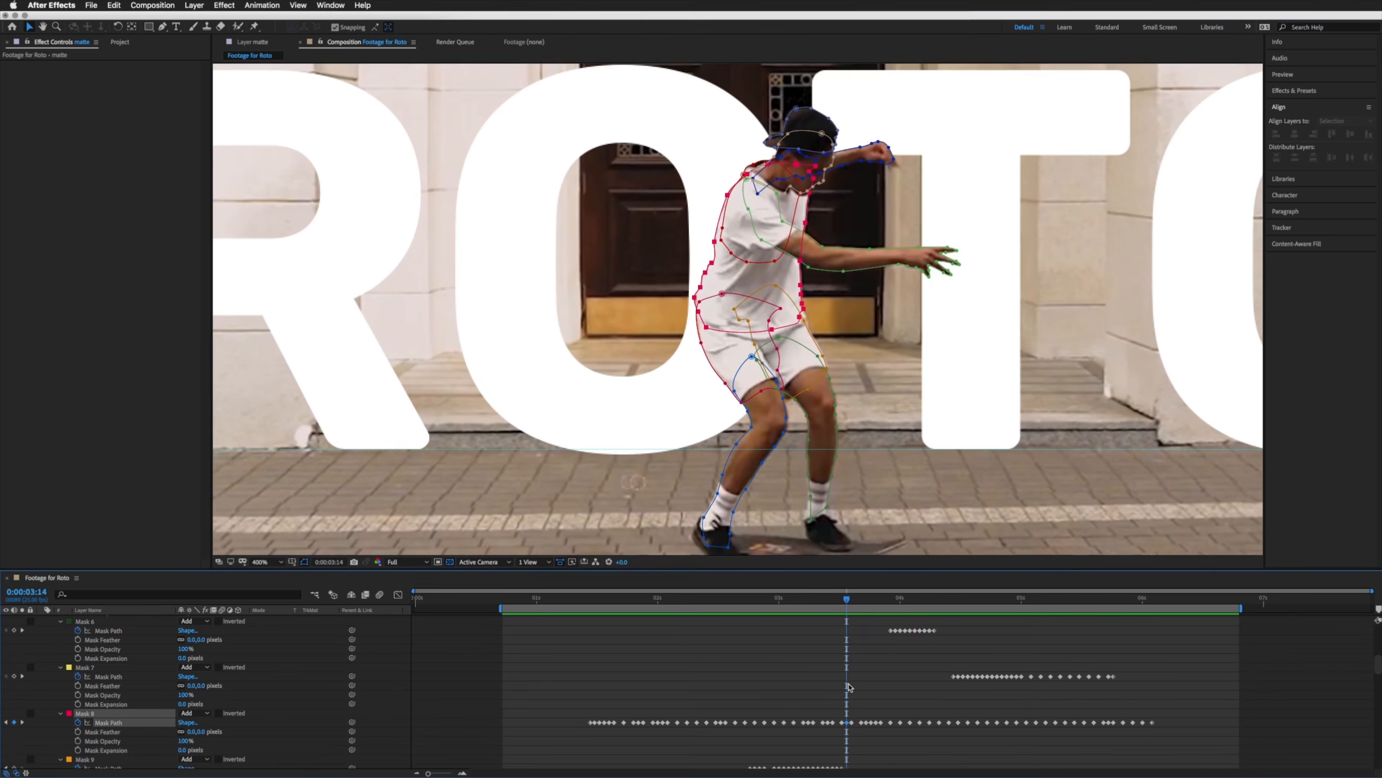
left_click_drag(681, 168, 759, 258)
key("v")
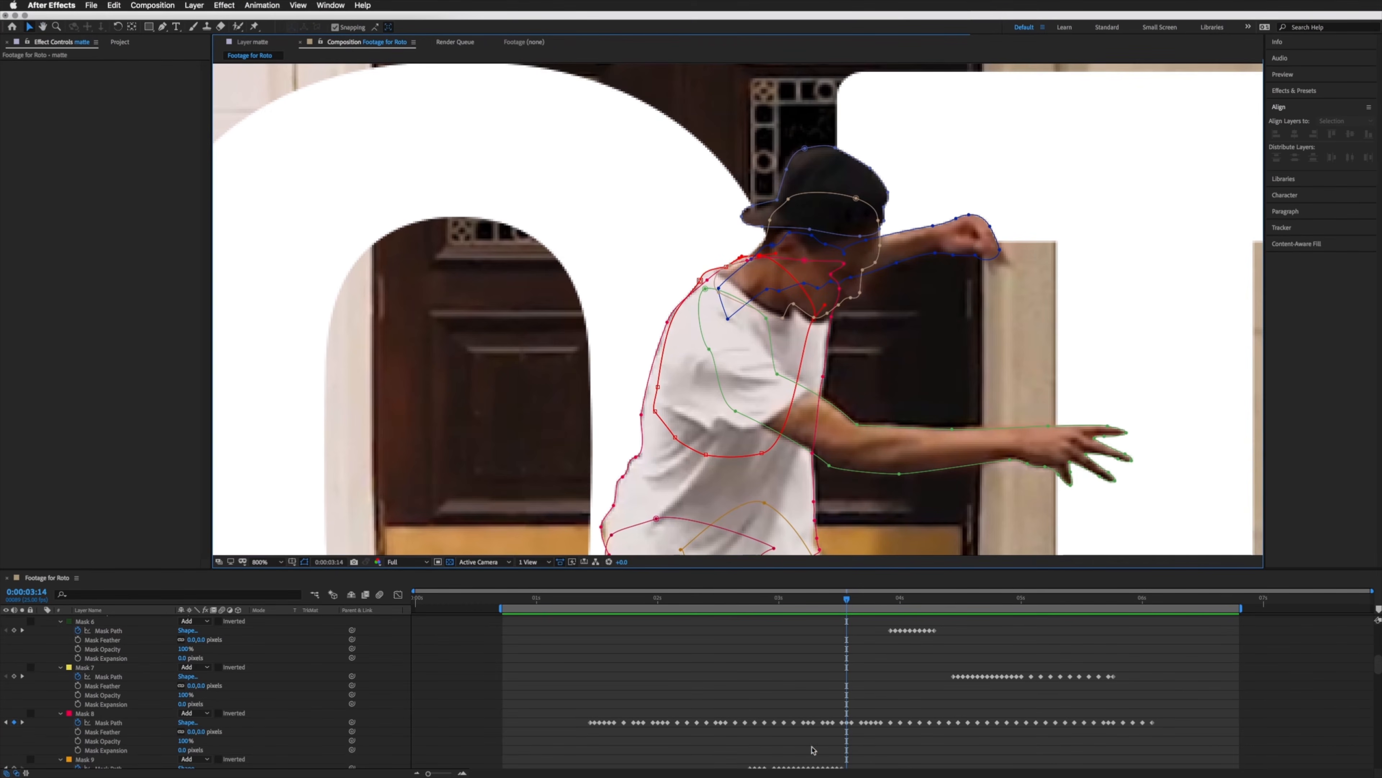
scroll(1375, 680, "down", 2)
scroll(1375, 681, "down", 15)
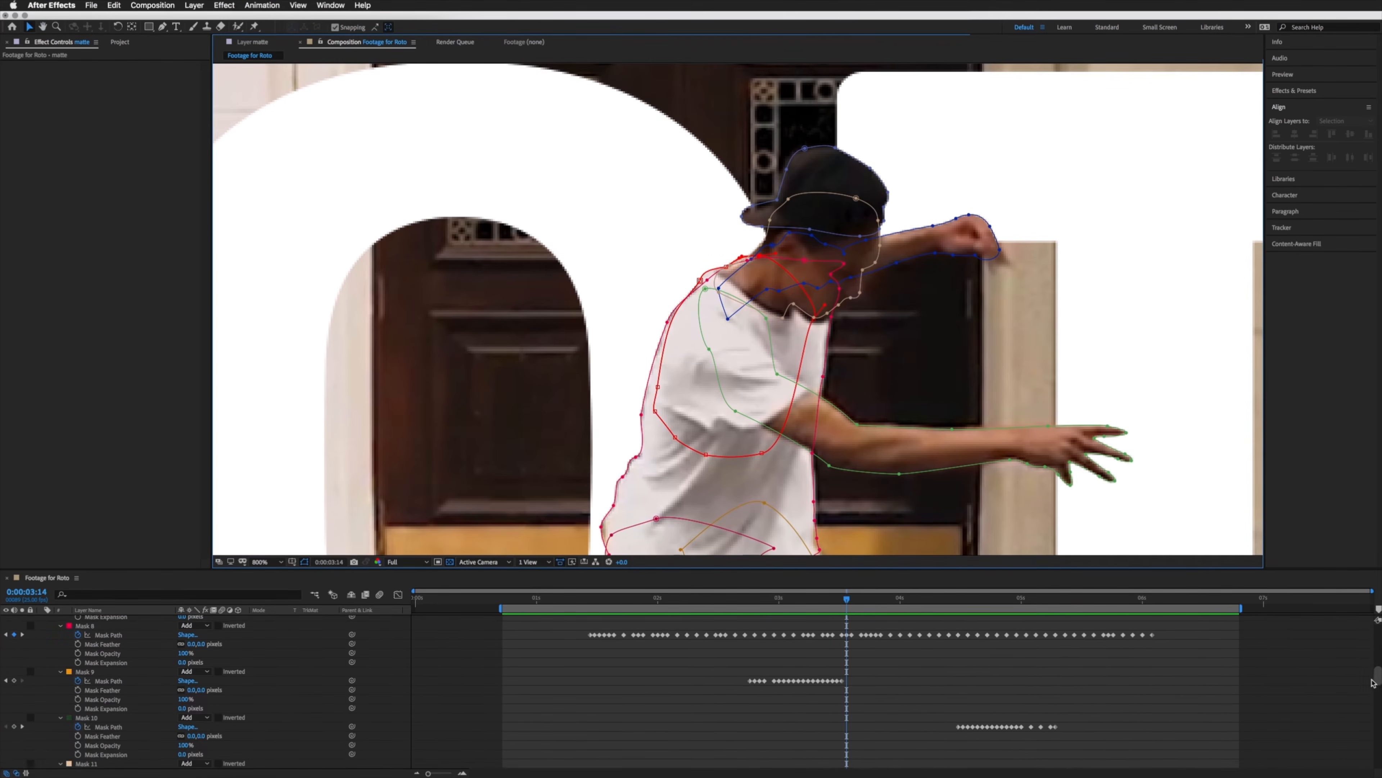
scroll(1352, 747, "up", 20)
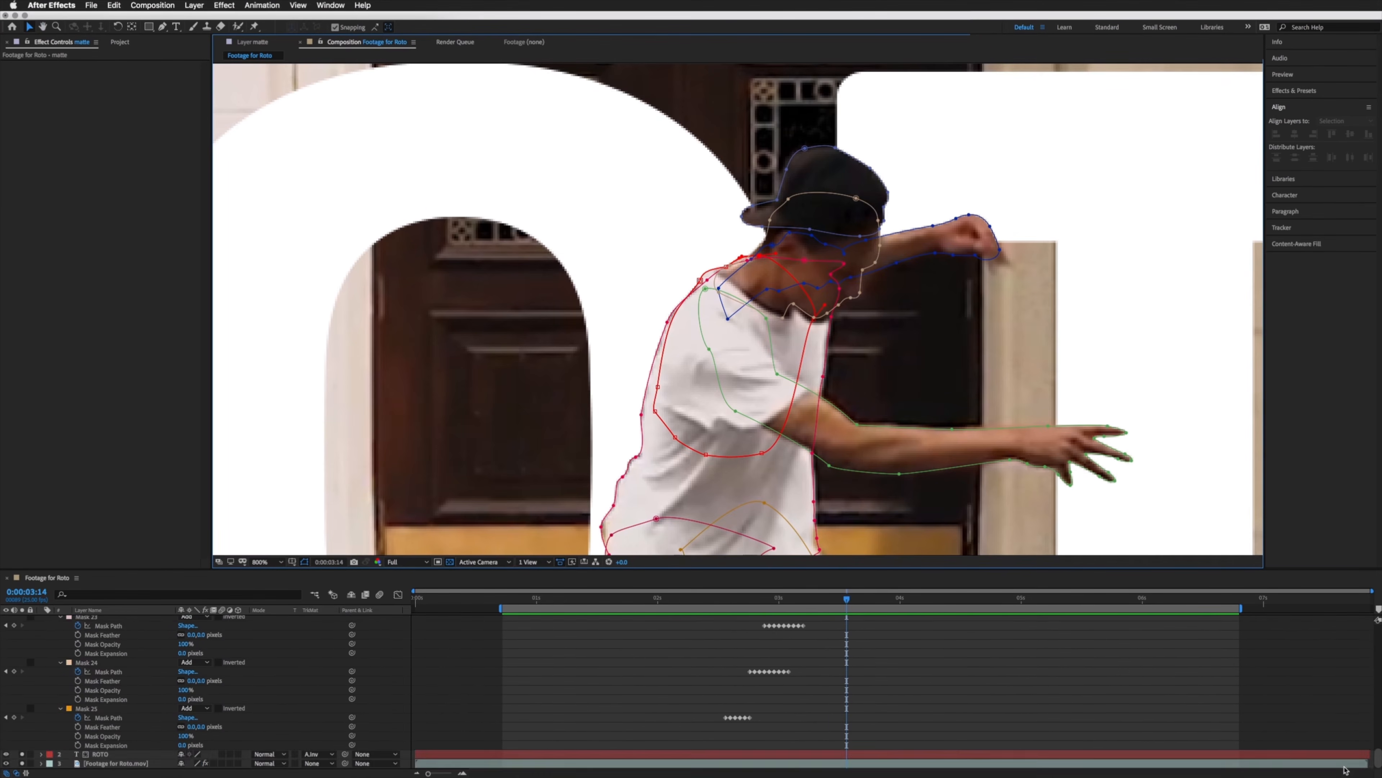
scroll(1350, 650, "up", 3)
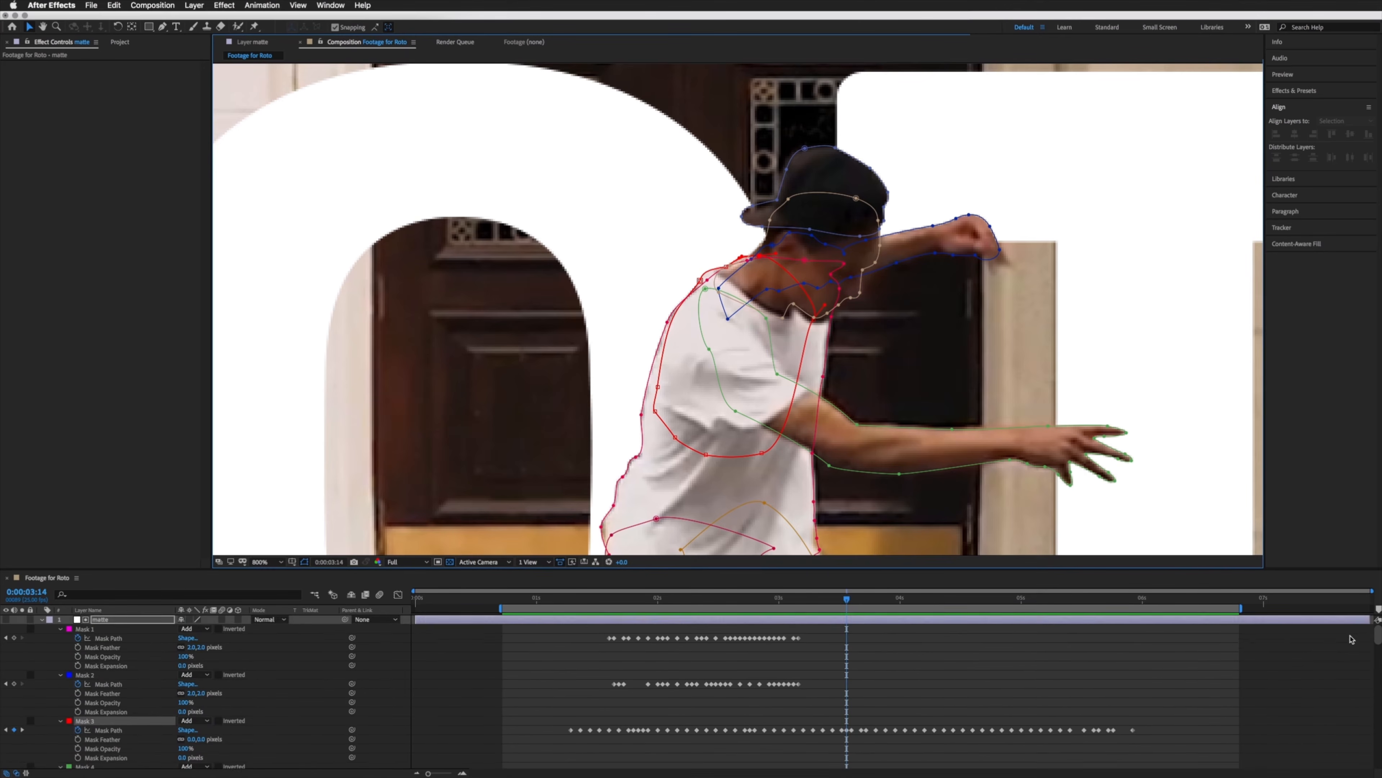
left_click(845, 722)
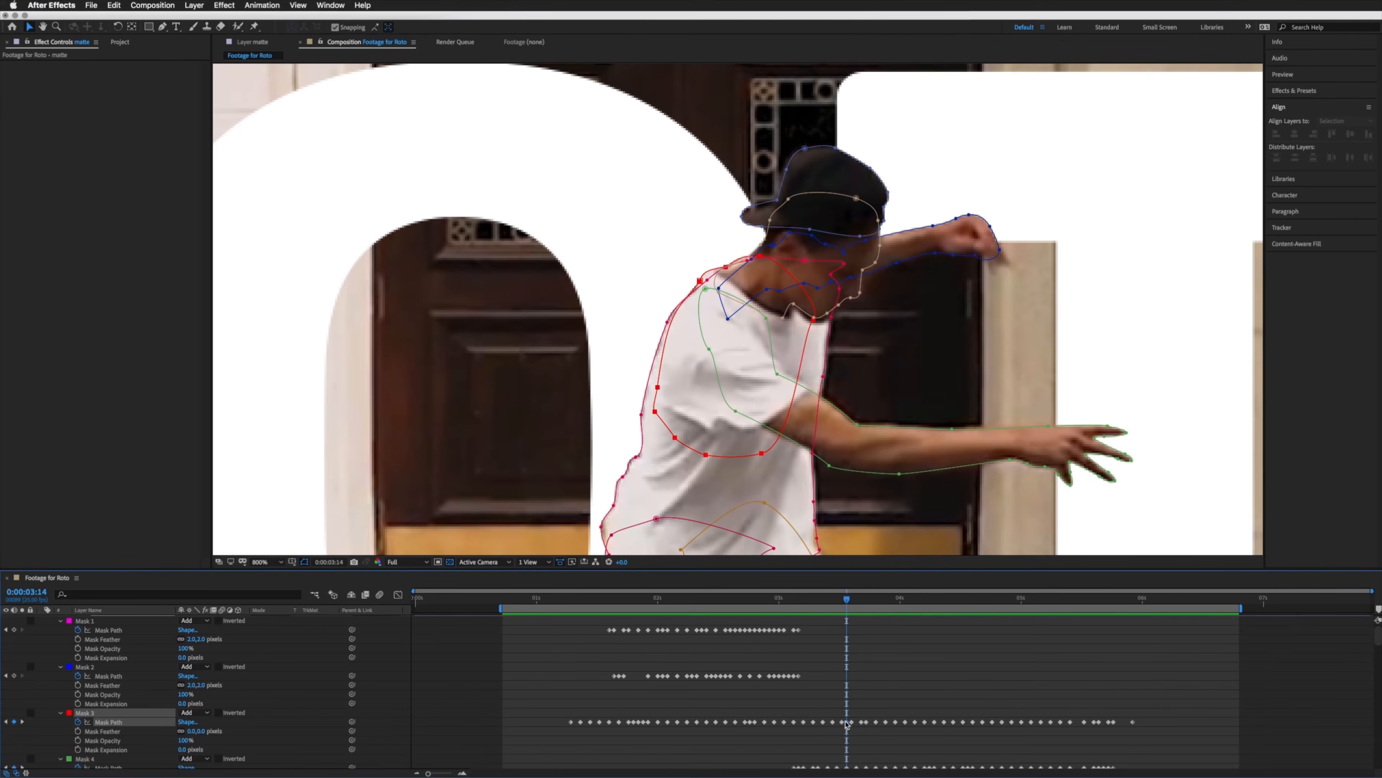
Step: Refit Mask 3's path along the shoulder and upper back from 0:00:03:13 to 0:00:03:15 and deselect it
key("Page_Up")
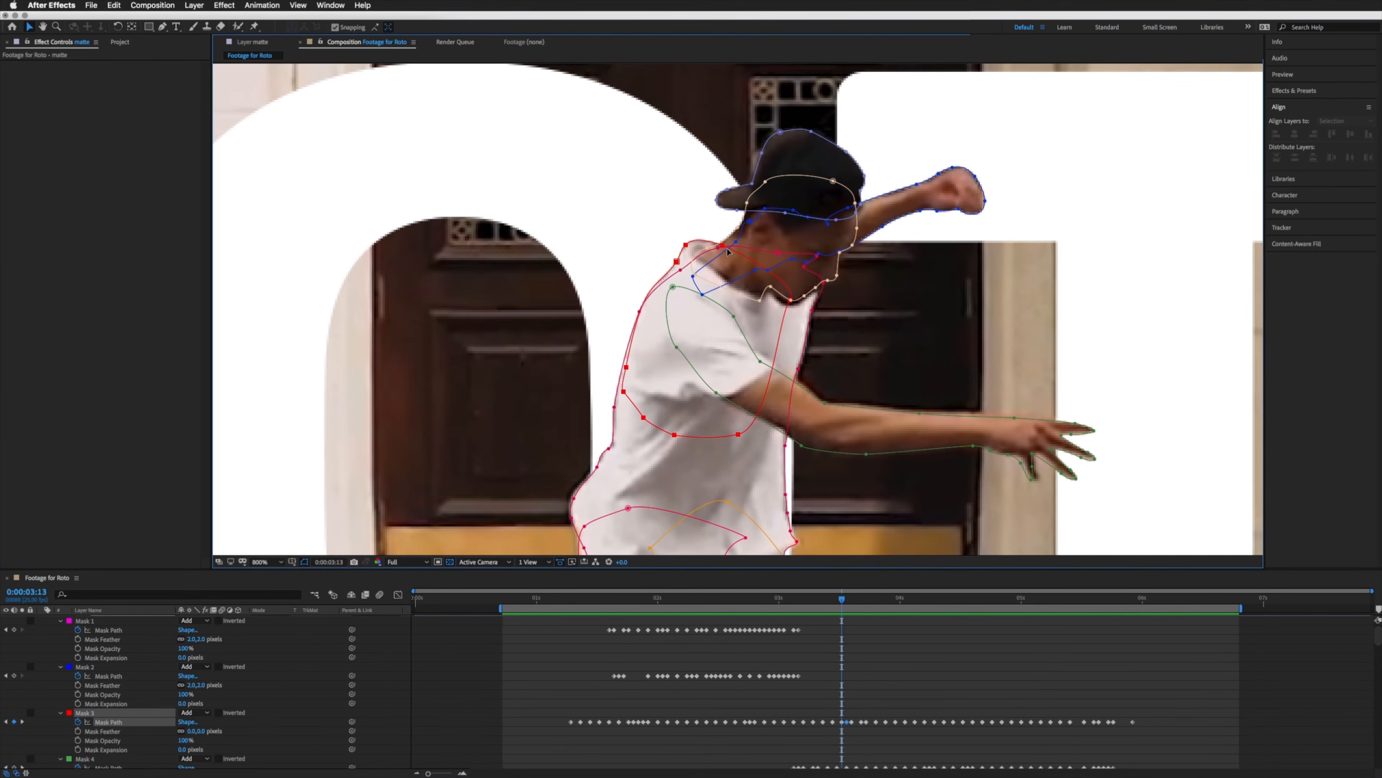
left_click_drag(658, 239, 693, 252)
key("Page_Down")
key("Page_Down")
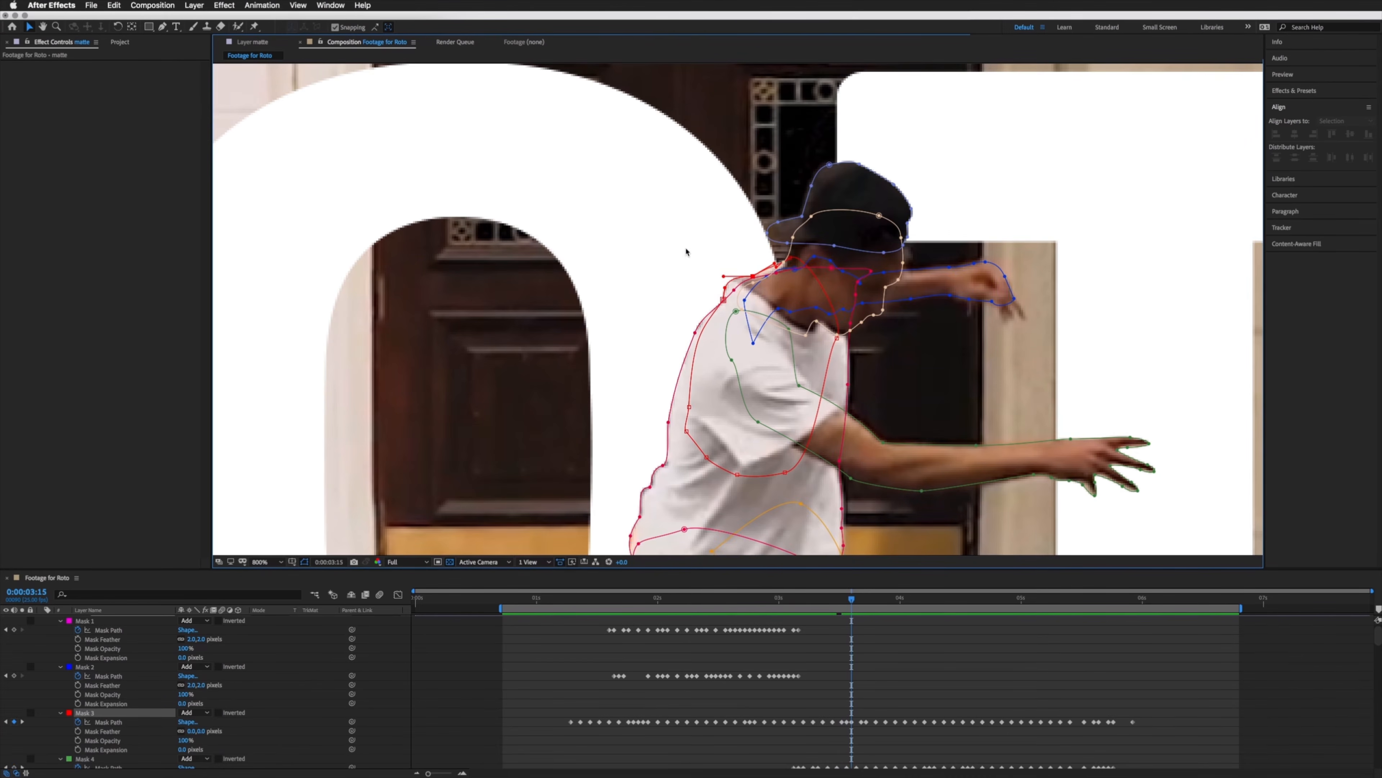
left_click(871, 679)
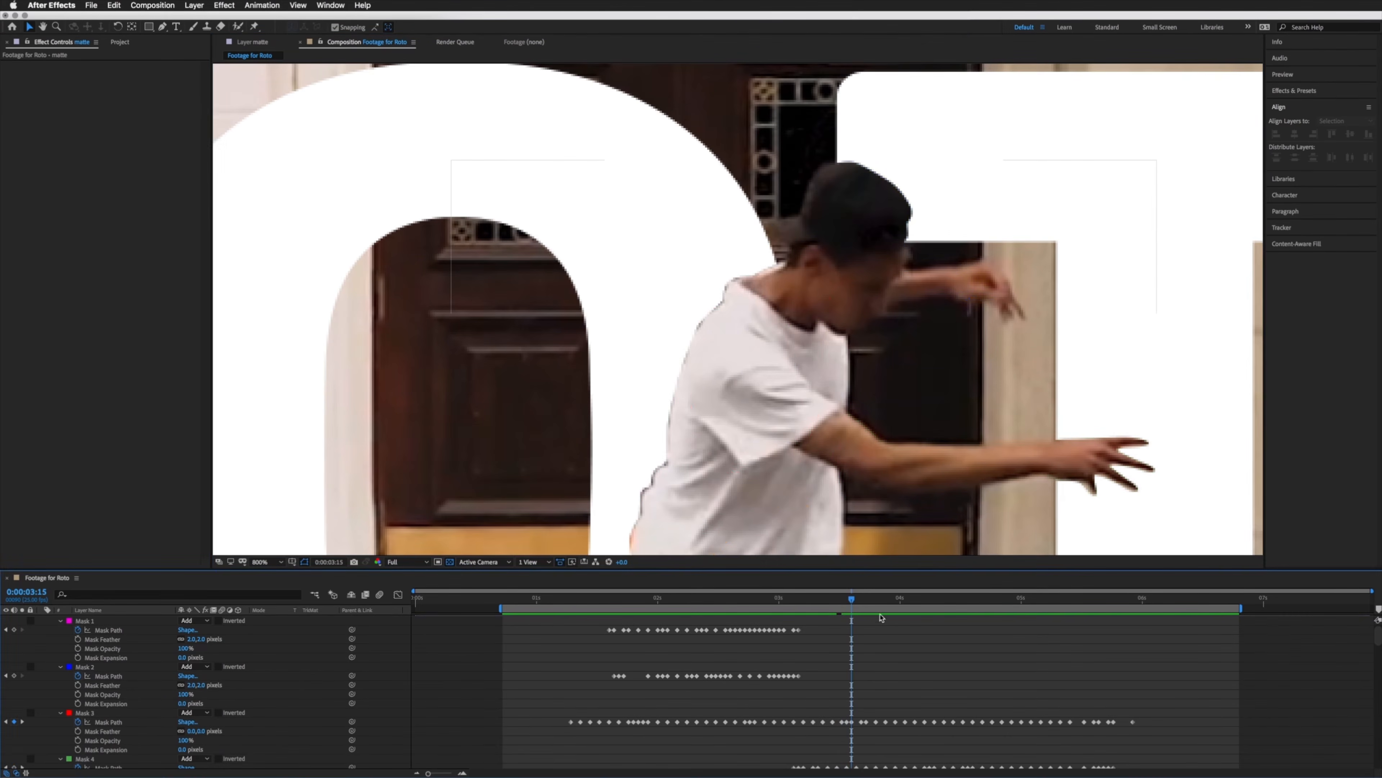
Step: Refit the torso mask's lower-back edge to the shirt at 0:00:03:15 and deselect the masks
left_click(108, 721)
left_click_drag(627, 475, 710, 405)
key("v")
left_click(719, 383)
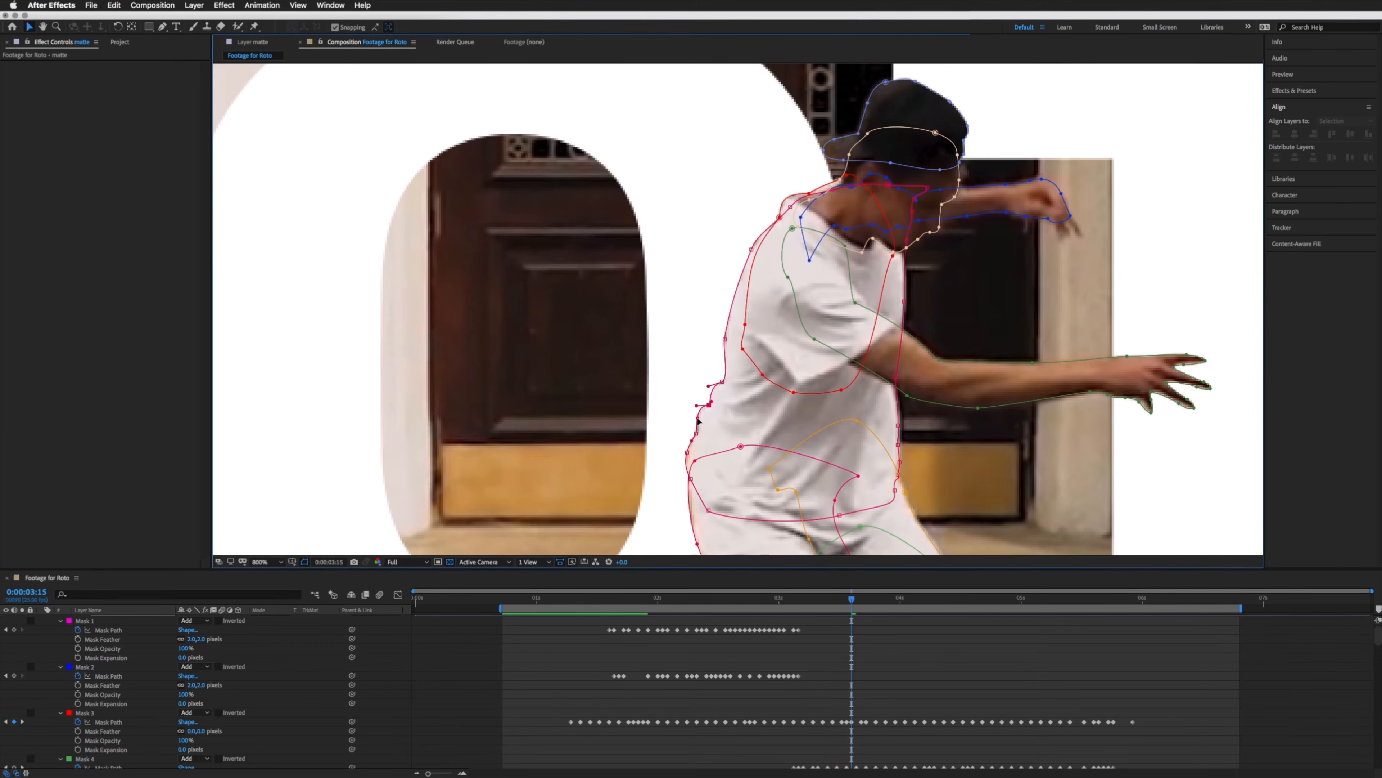
left_click(914, 685)
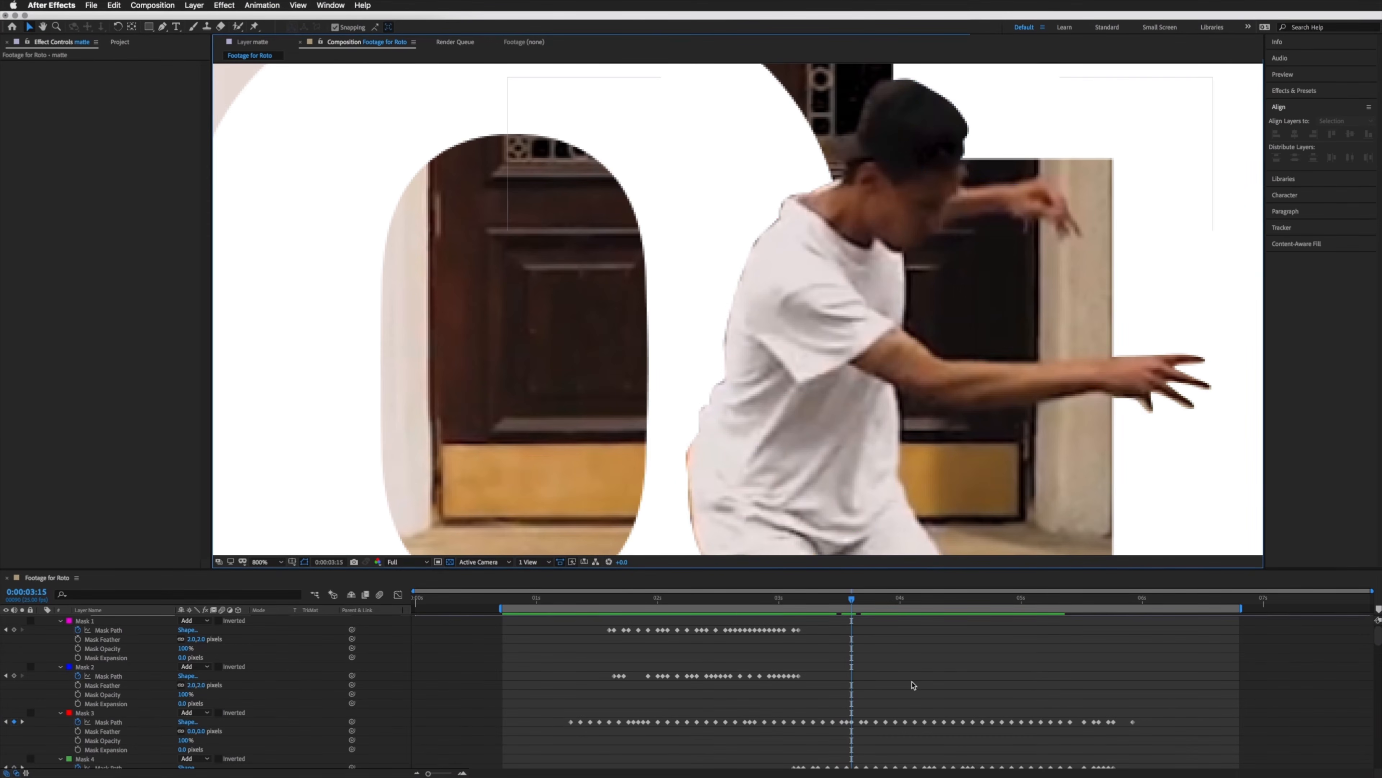
Step: Inspect the matte edge at 0:00:03:15 with mask outlines hidden and shown, then select the torso mask's back point
key("comma")
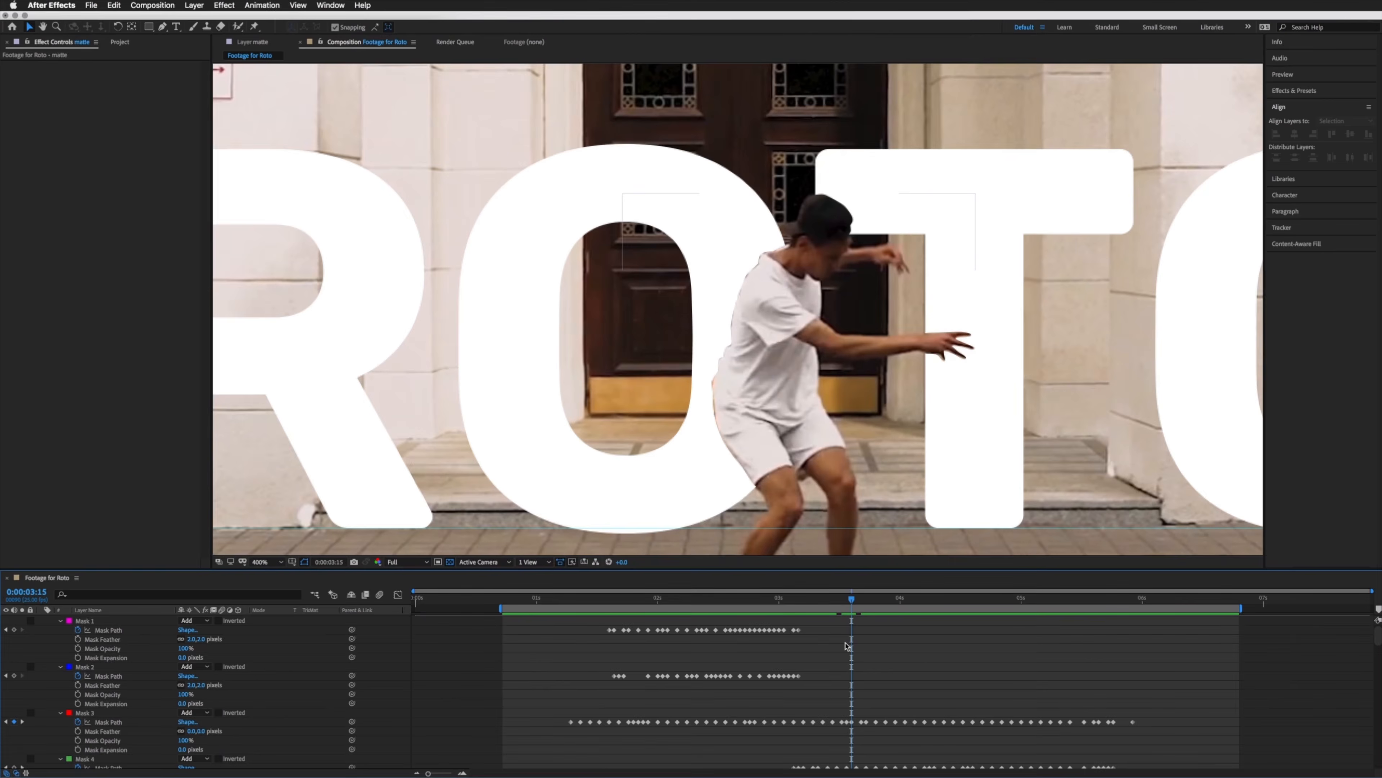
left_click(852, 724)
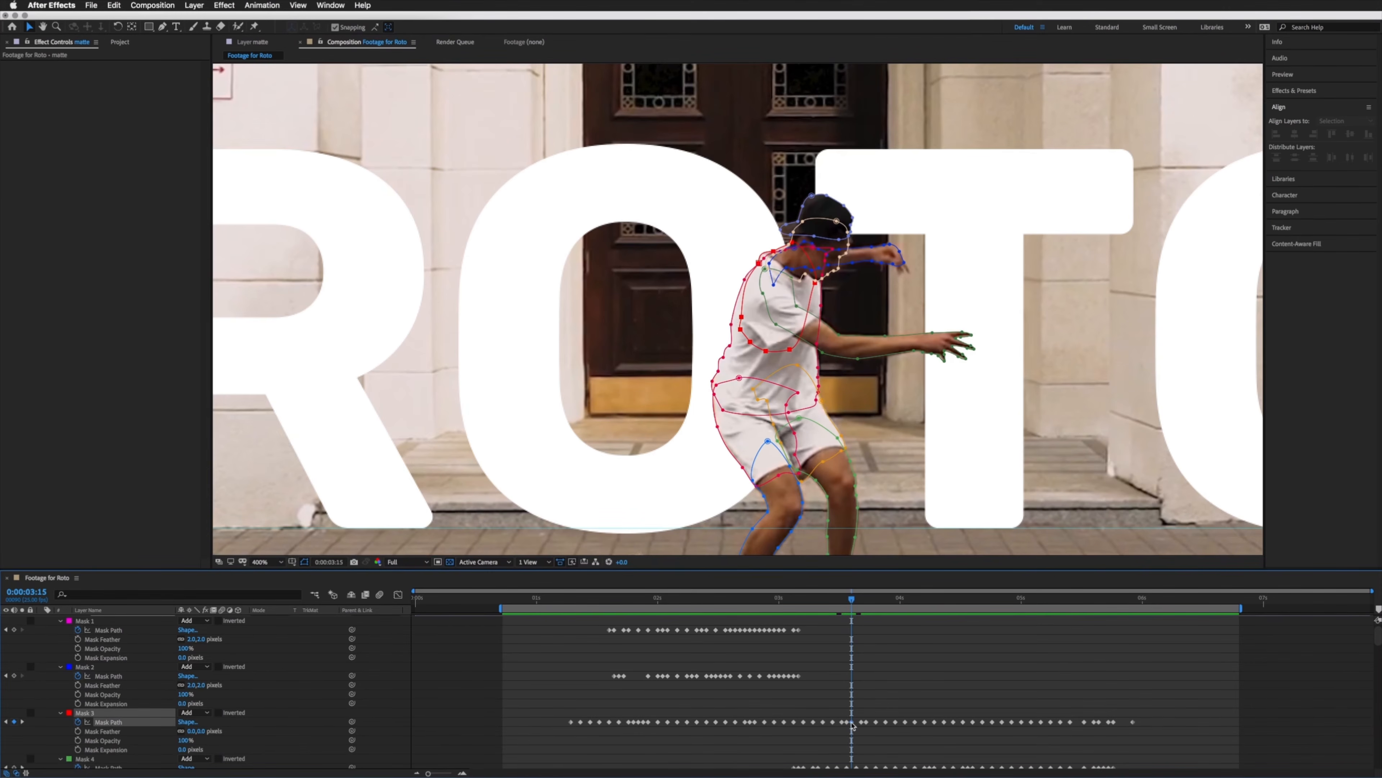
left_click(881, 665)
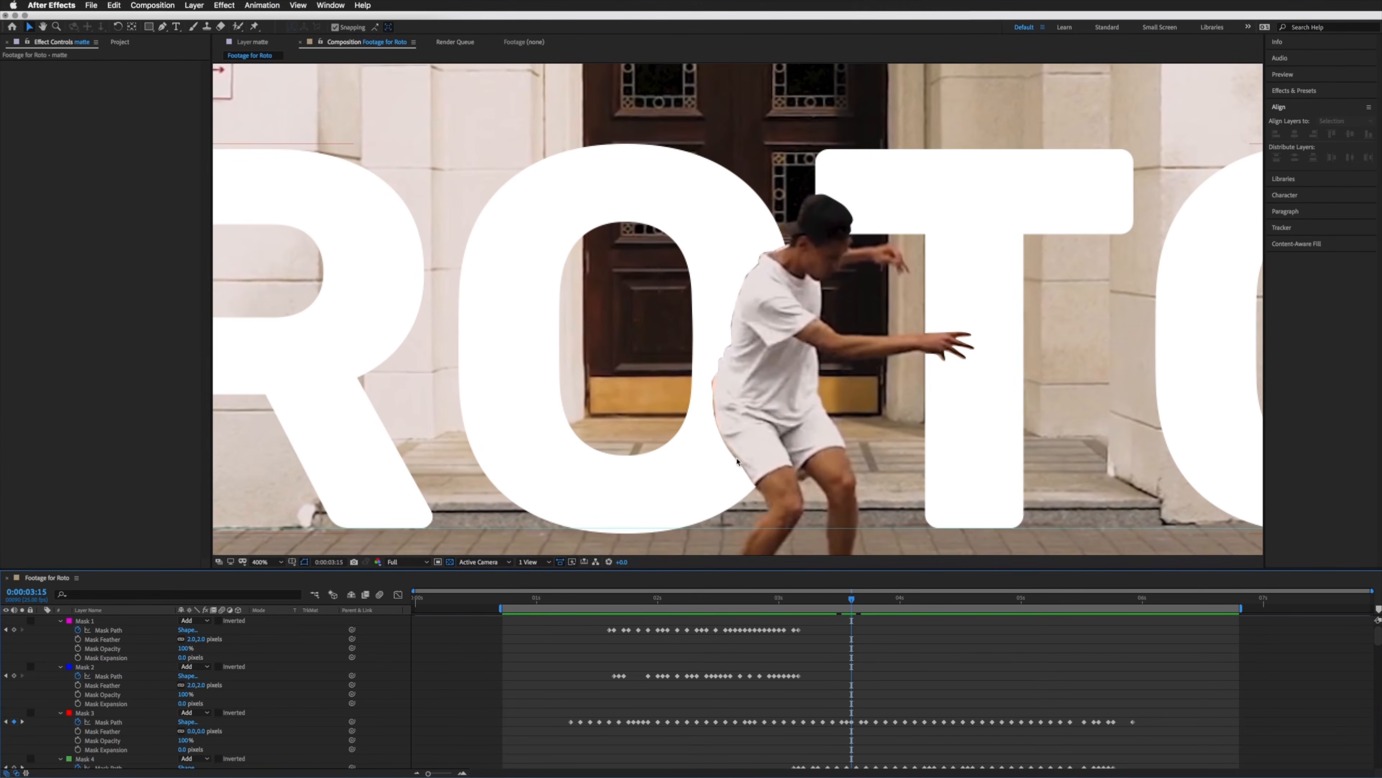
left_click(852, 723)
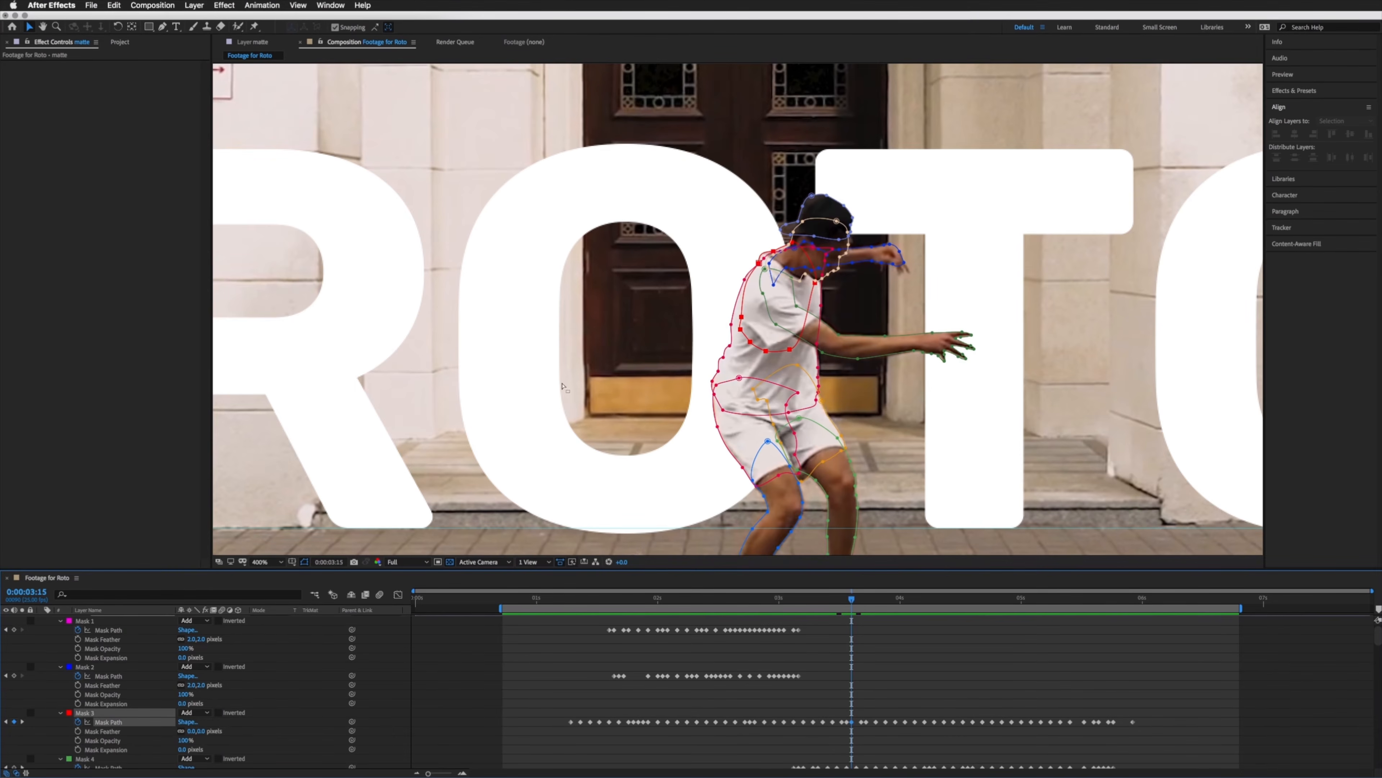
left_click(728, 347)
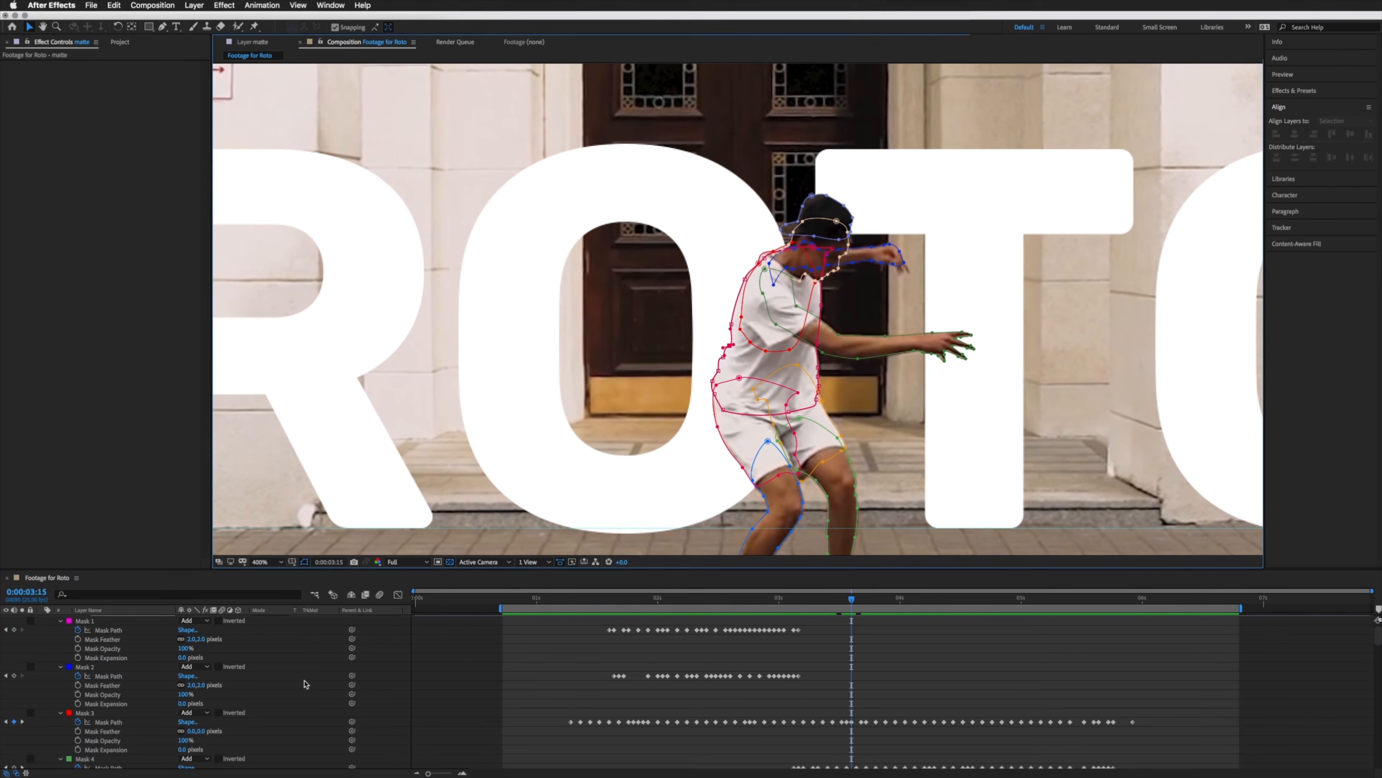
Step: Set Mask 8's expansion to -1 pixel at 0:00:03:15 and deselect the masks
scroll(1372, 668, "down", 5)
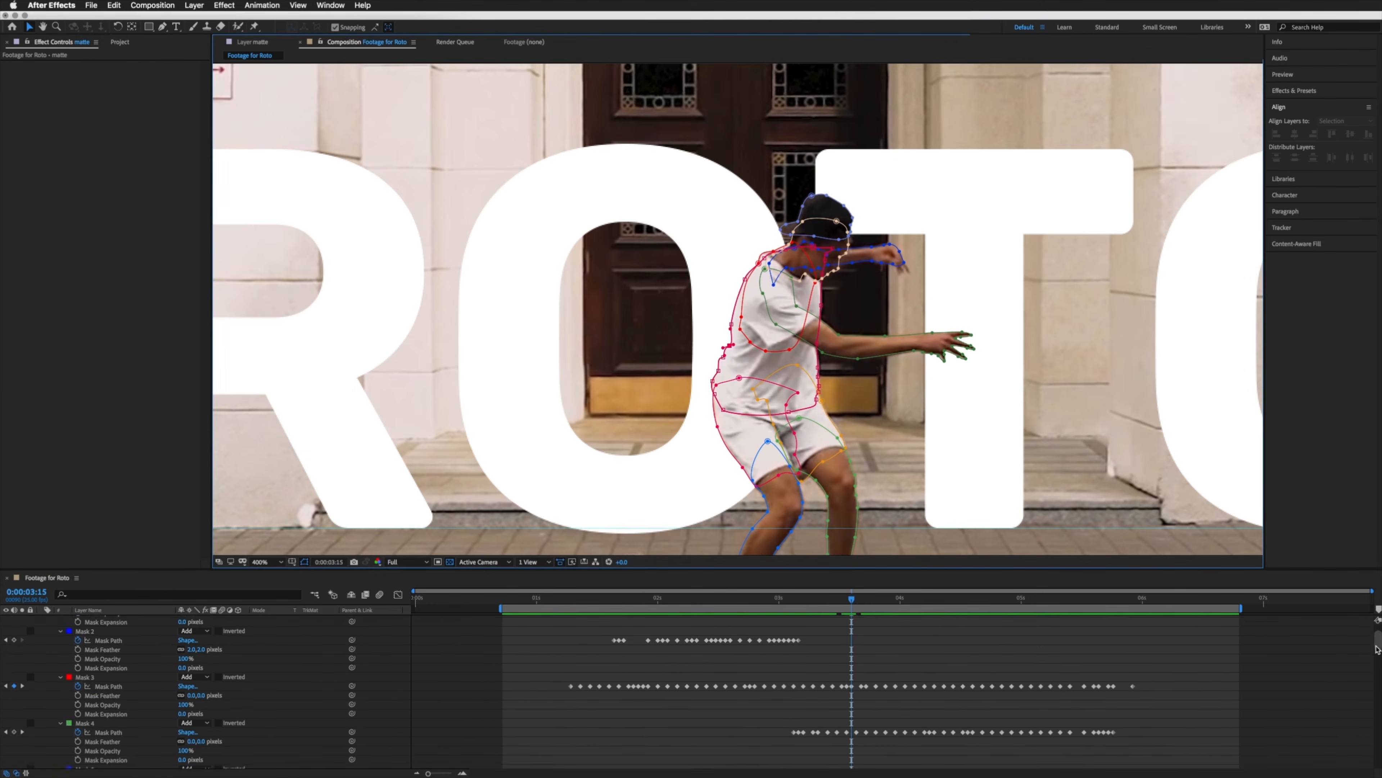
scroll(1372, 669, "down", 4)
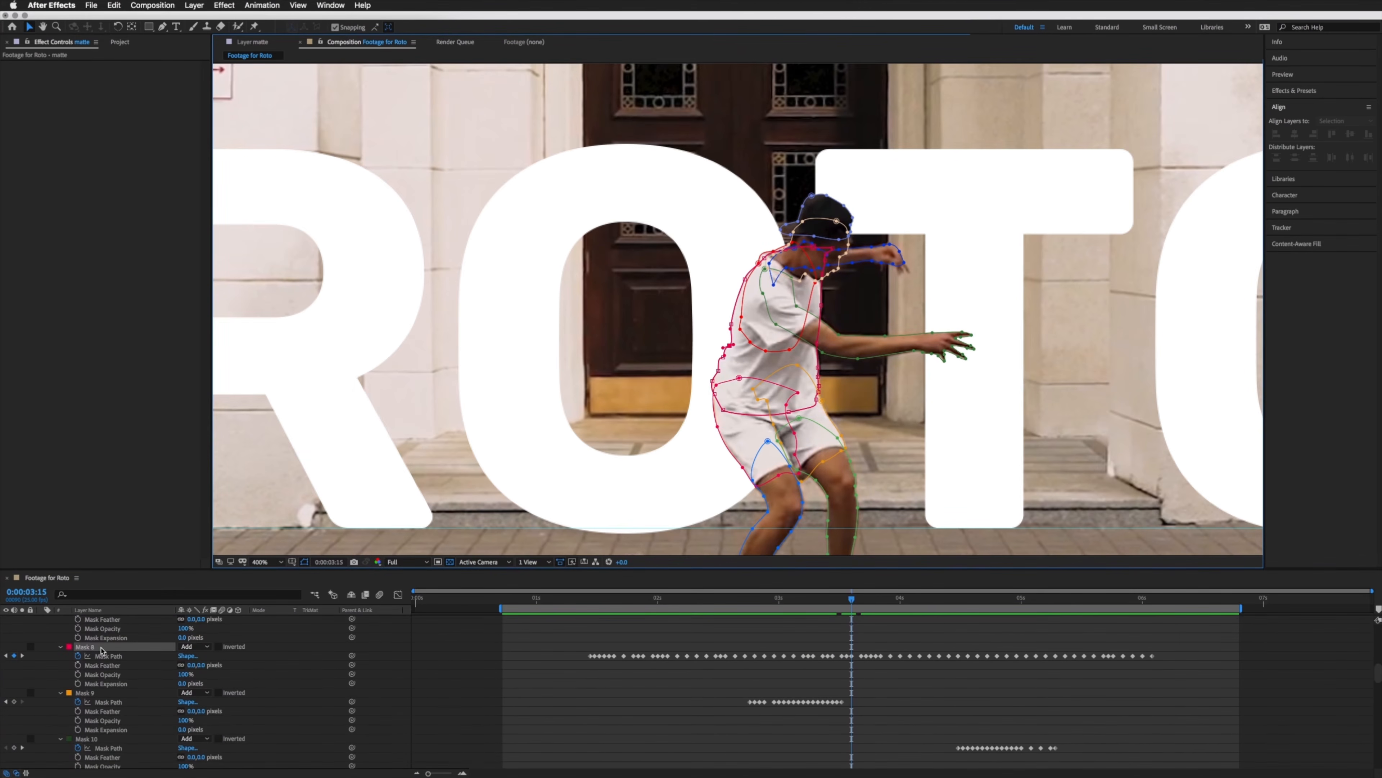
left_click(183, 683)
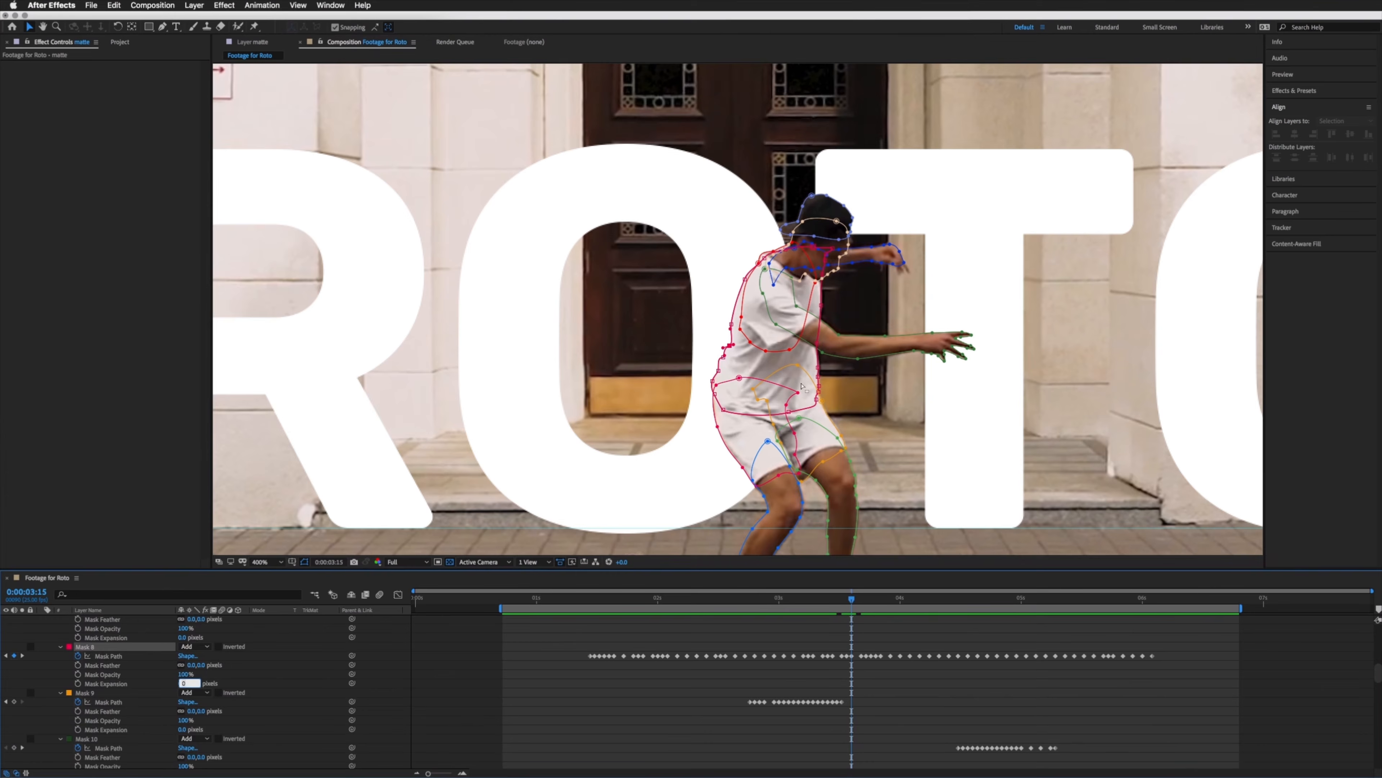
left_click(529, 675)
left_click(169, 685)
mouse_move(182, 684)
left_mouse_down()
mouse_move(170, 683)
mouse_move(195, 687)
left_mouse_up()
left_click(185, 684)
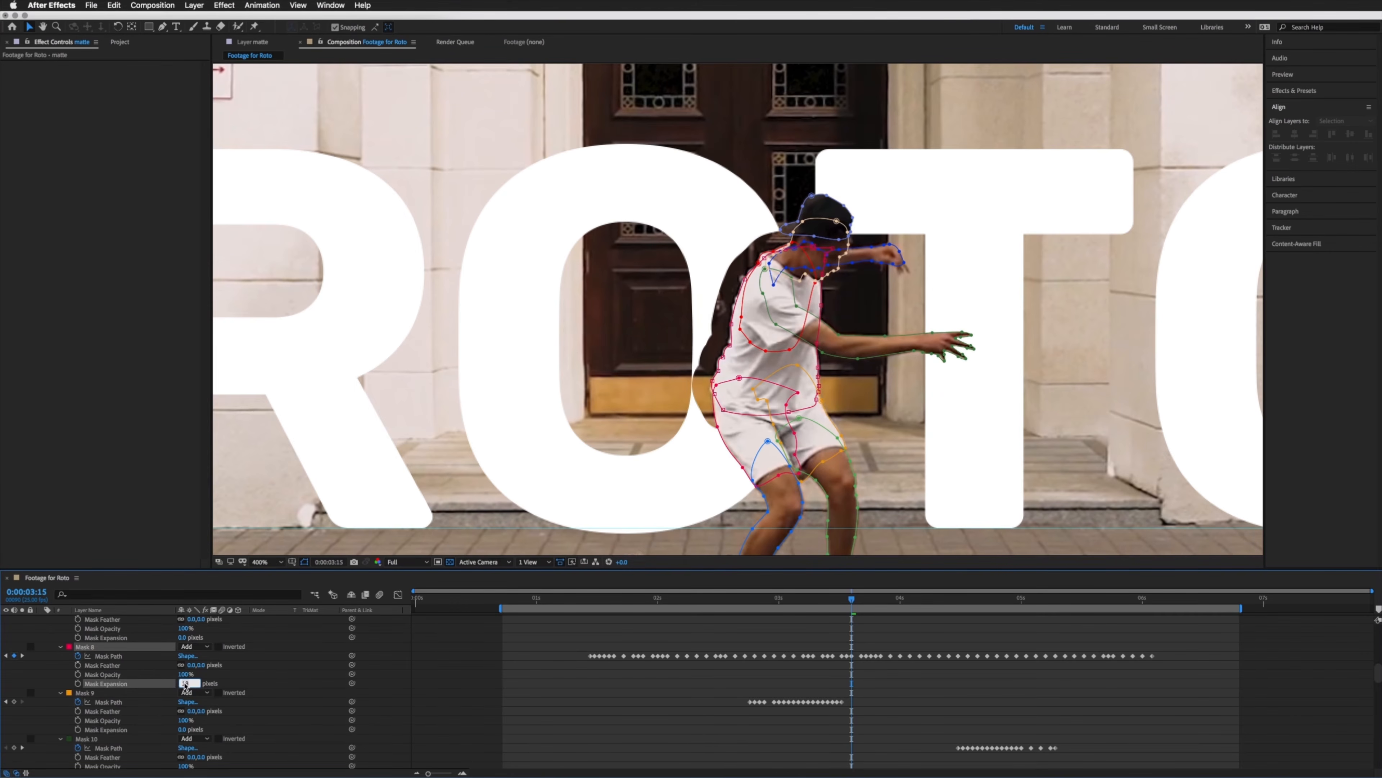
type("-1")
key("Return")
left_click(740, 329)
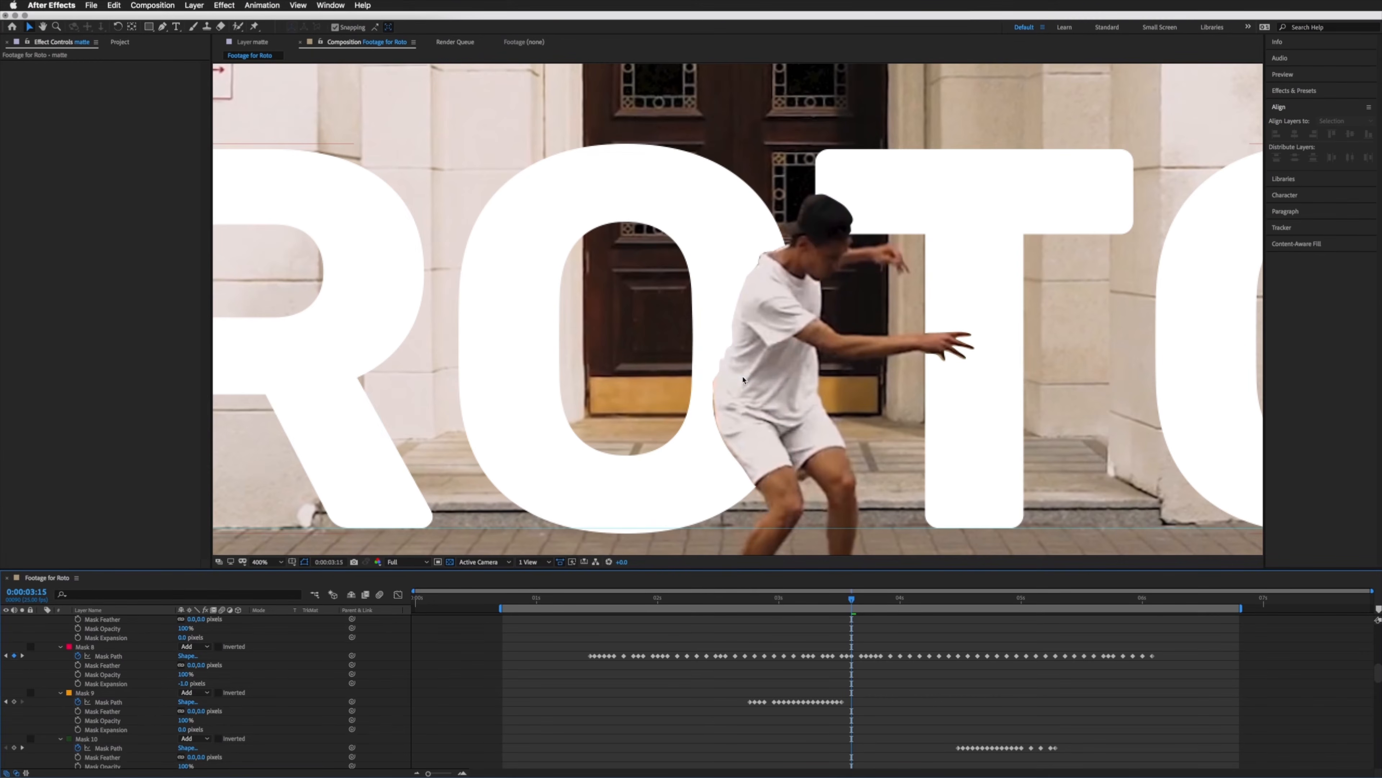
Step: Locate Mask 14 on the shorts, set its expansion to -1 pixel and deselect the masks
left_click(852, 656)
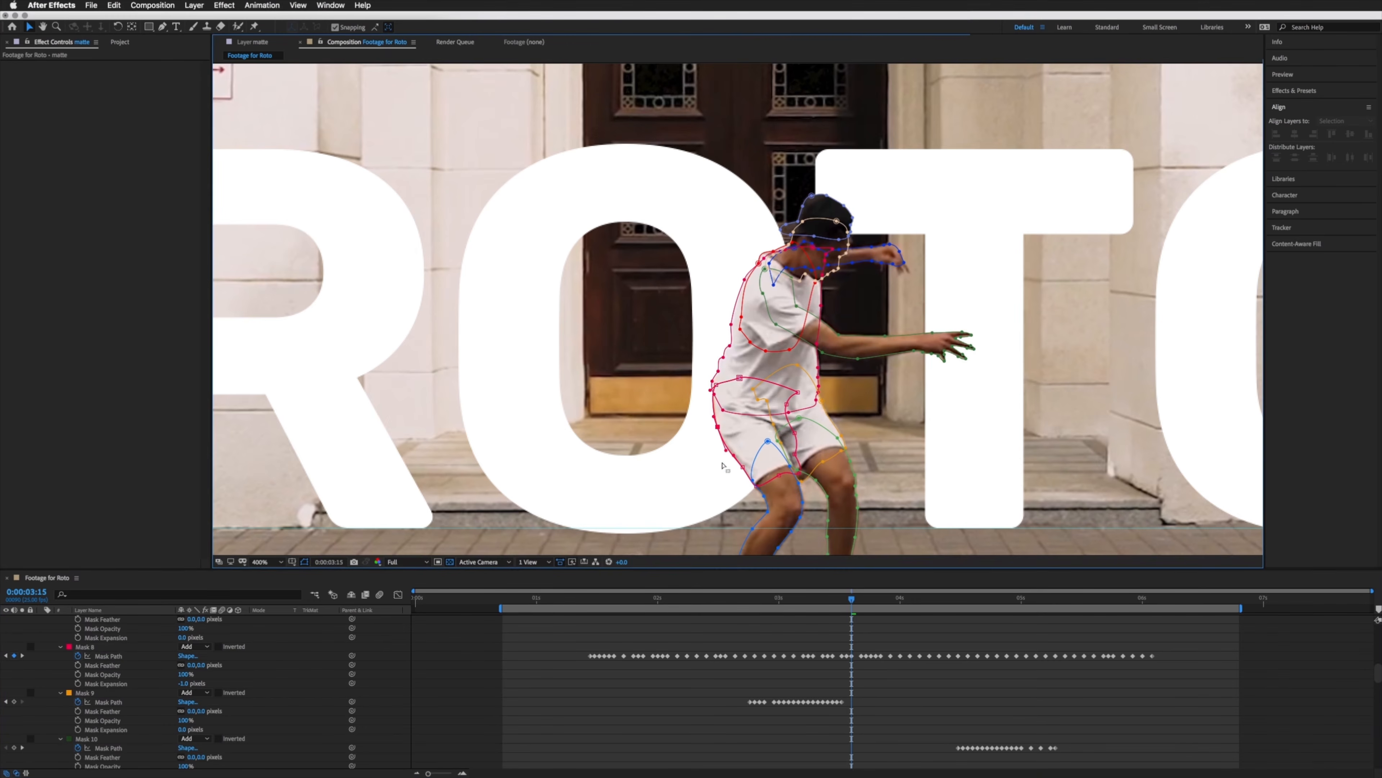
scroll(1378, 683, "down", 3)
scroll(1379, 684, "down", 5)
left_click(182, 705)
type("-1")
key("Return")
left_click(672, 640)
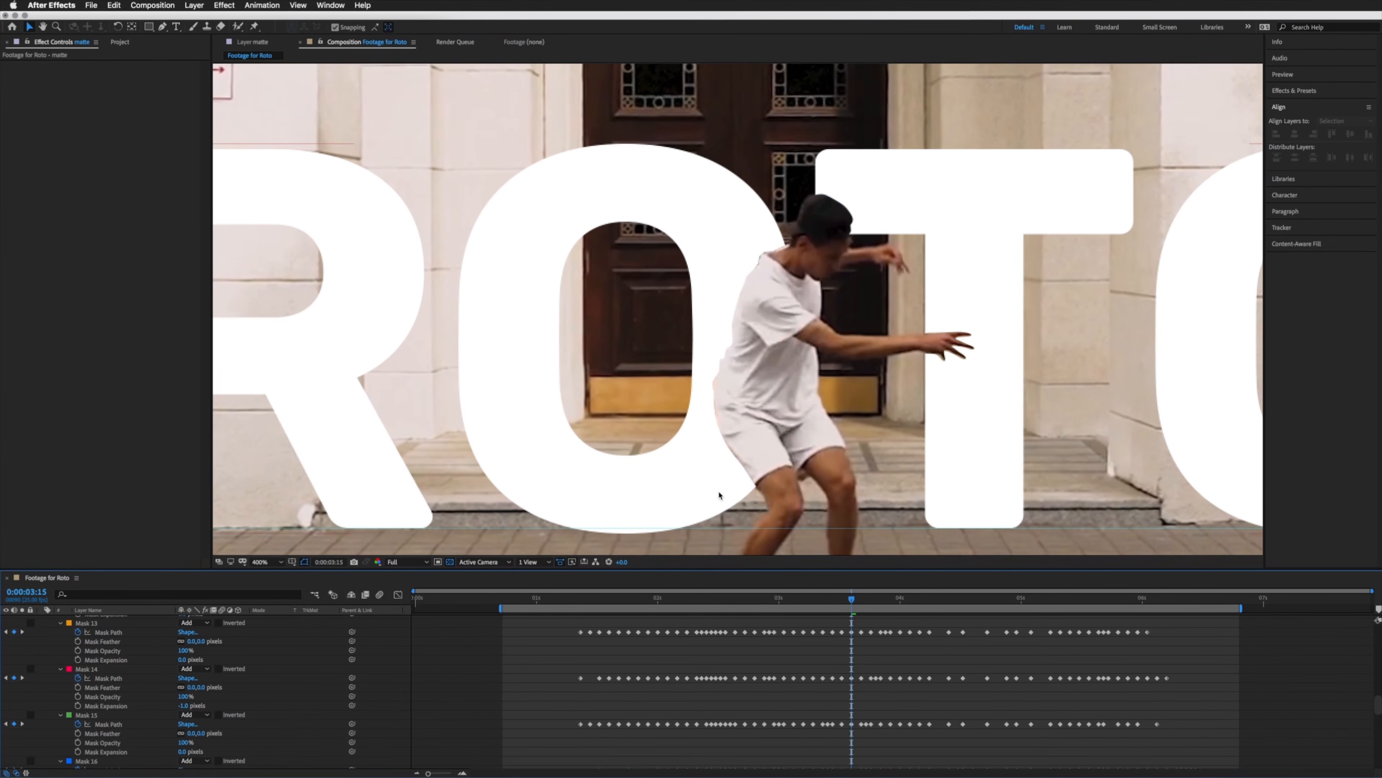
left_click(88, 670)
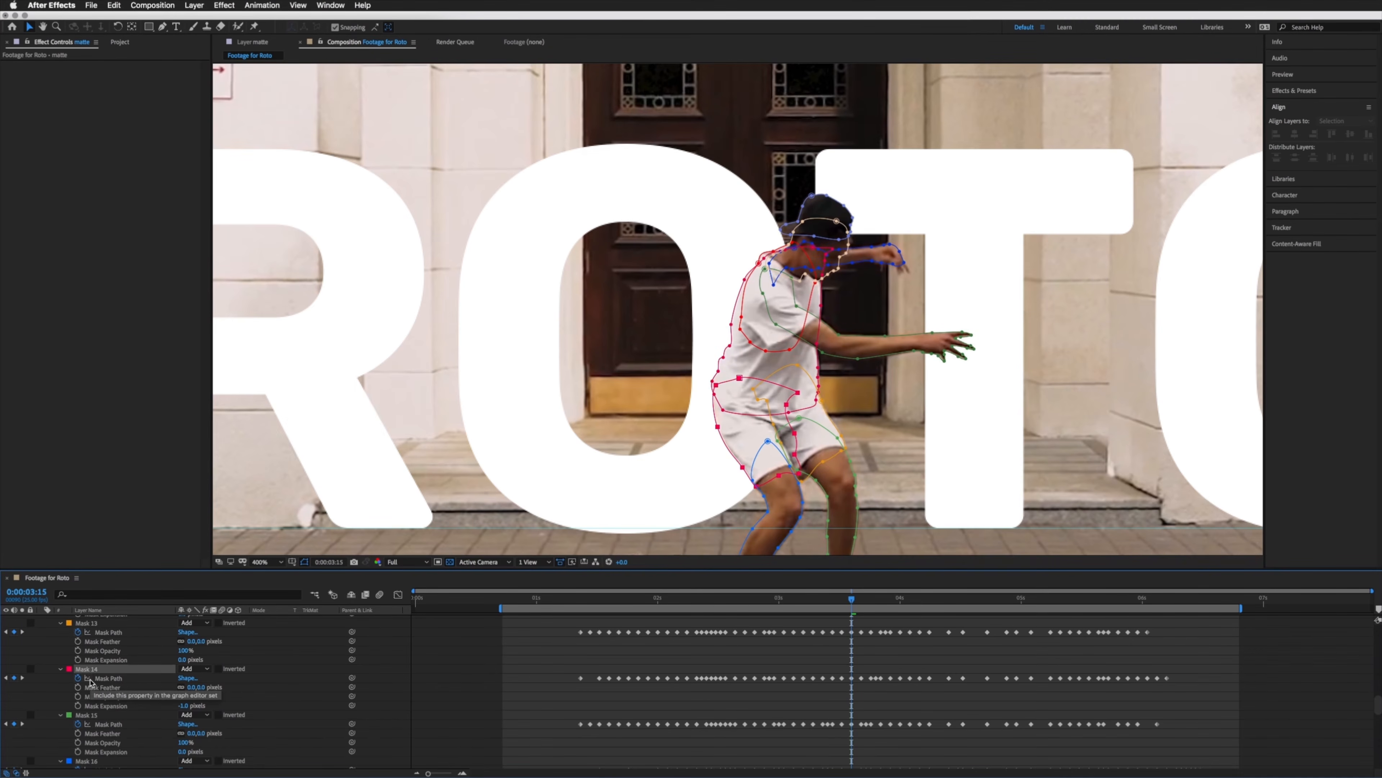
key("super+a")
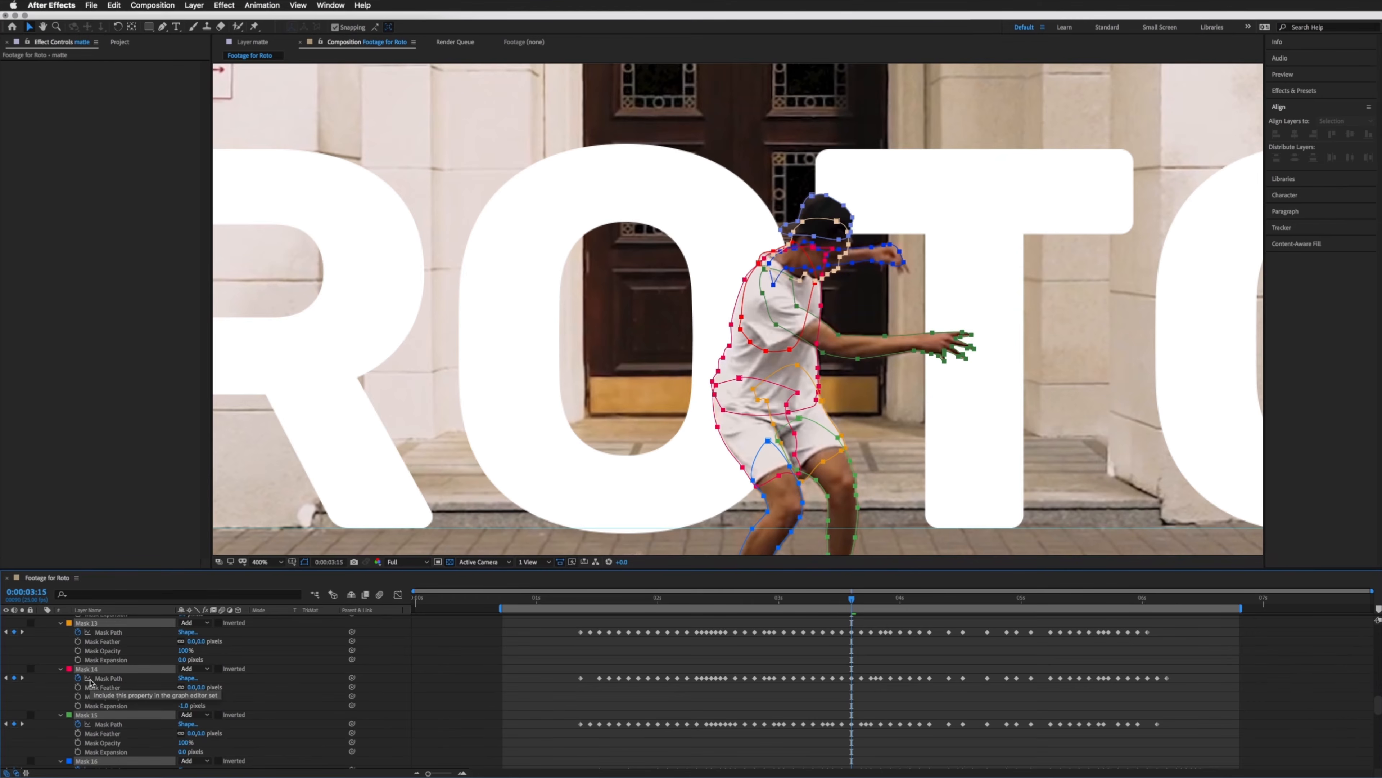
left_click(182, 660)
left_click(563, 655)
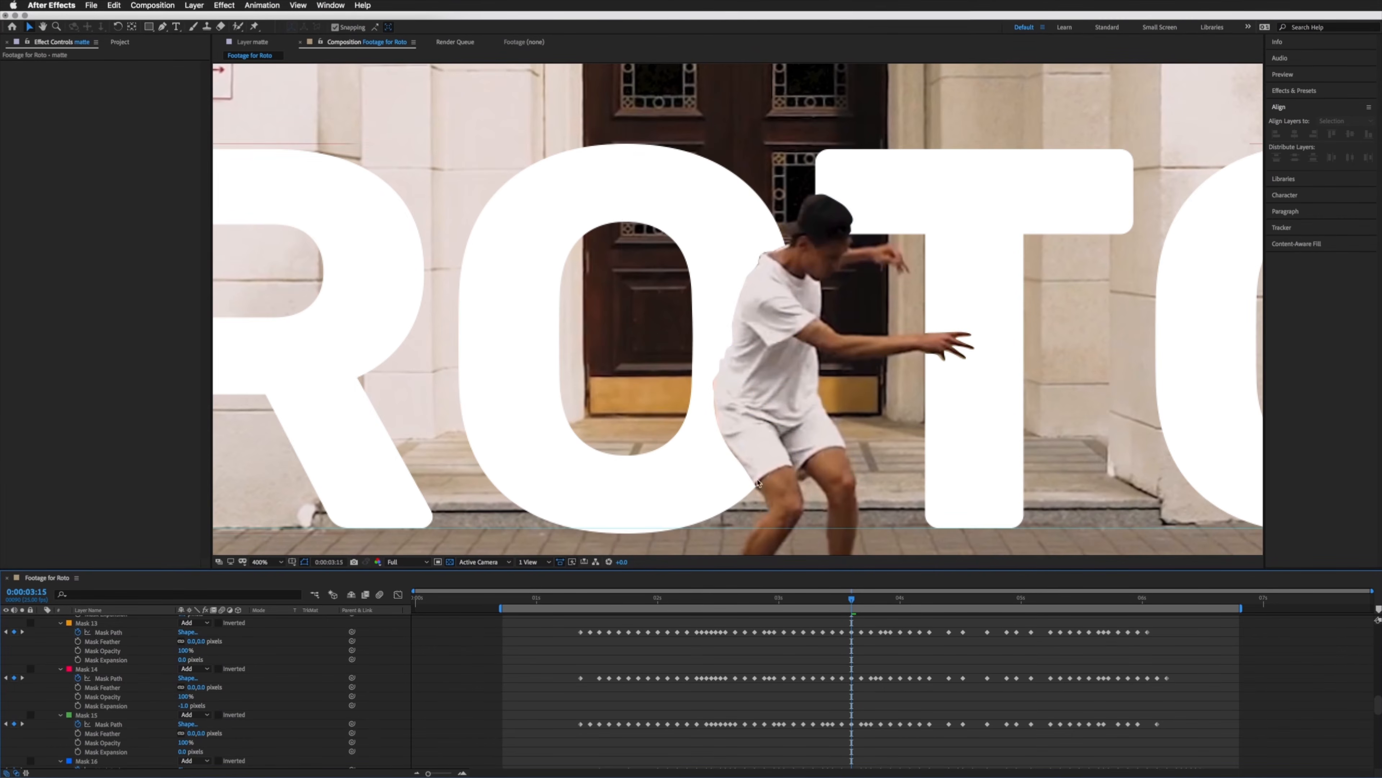
left_click(852, 680)
left_click(854, 658)
Step: Select all masks on the matte layer, set their feather to 1.0 pixels and deselect them
left_click(82, 672)
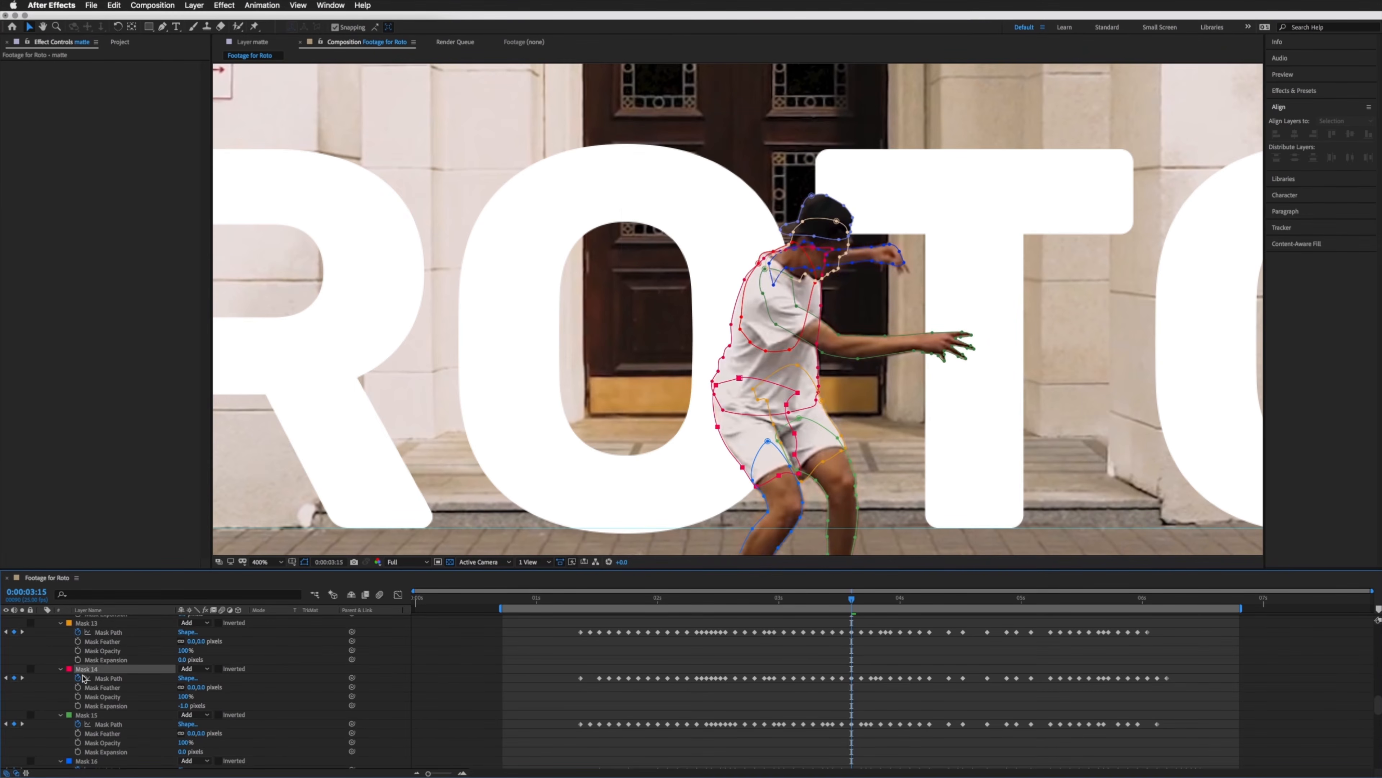
key("super+a")
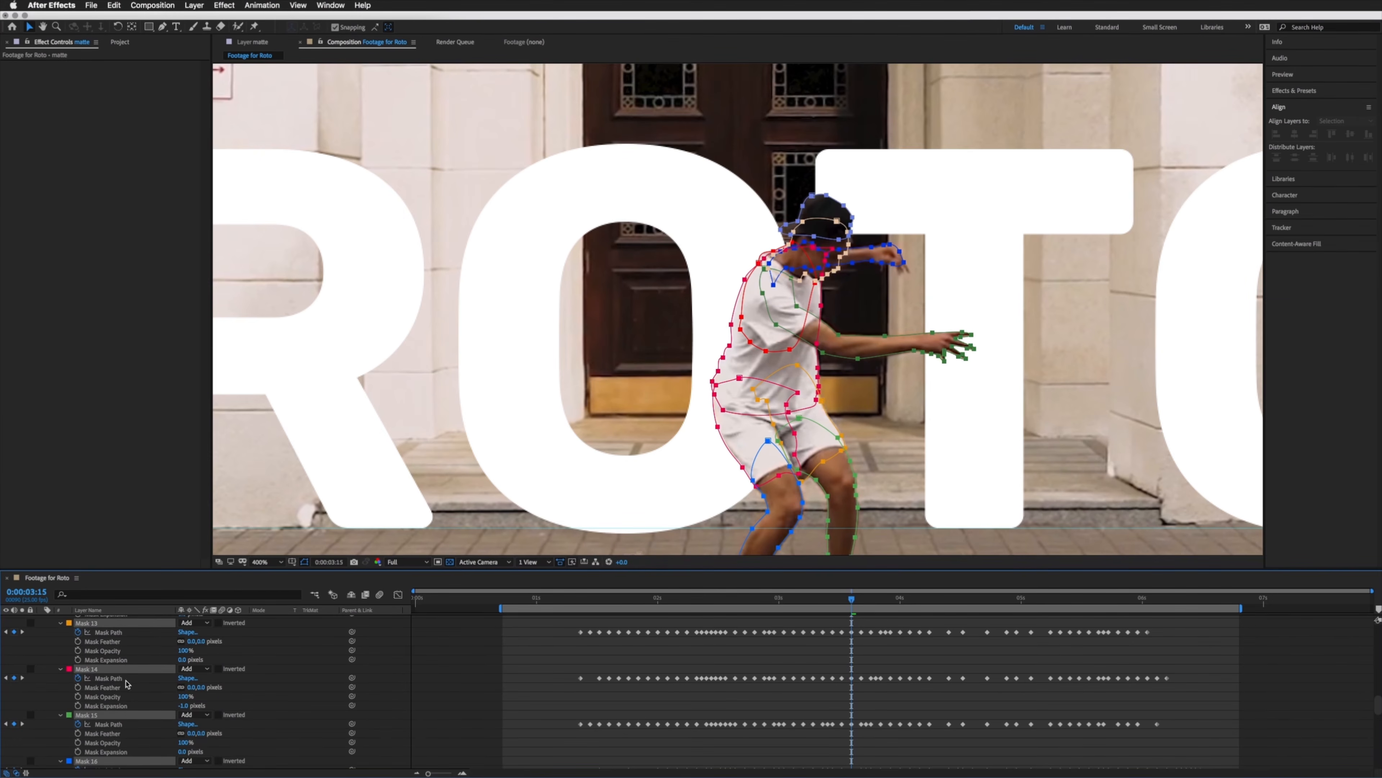
left_click(191, 687)
key("Return")
left_click(648, 658)
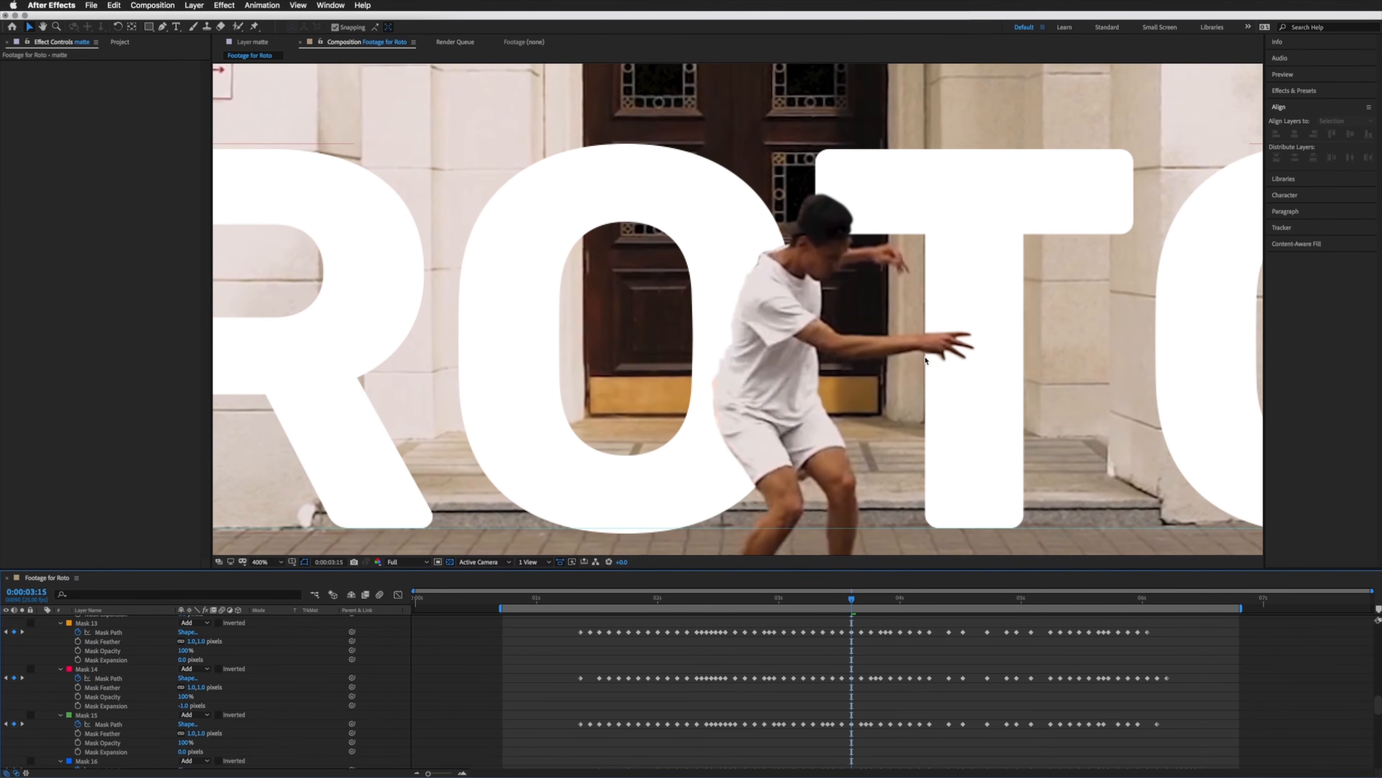
Step: Refit the front arm mask's upper edge along the forearm and fist at 0:00:02:22 and deselect the masks
left_click_drag(825, 599, 765, 601)
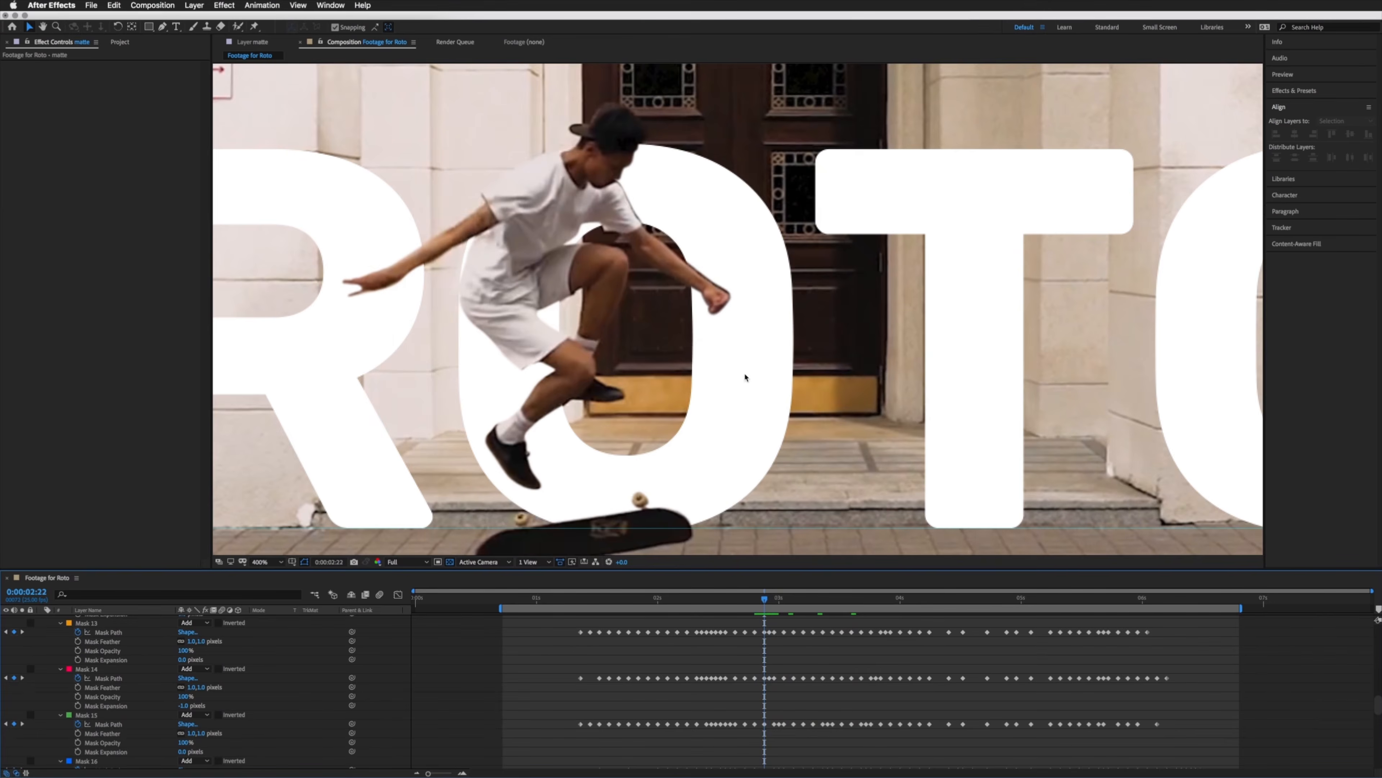
left_click(765, 632)
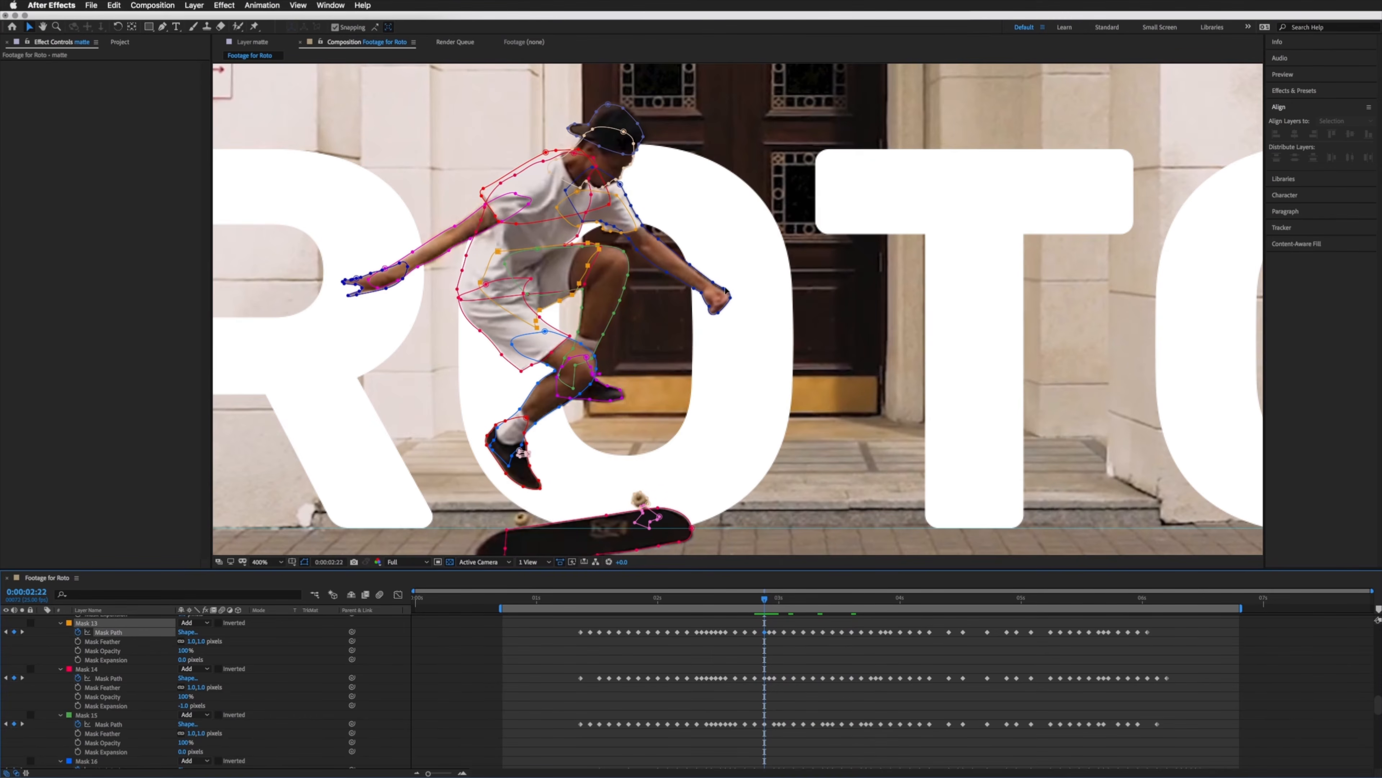
left_click(725, 288)
scroll(733, 300, "up", 2)
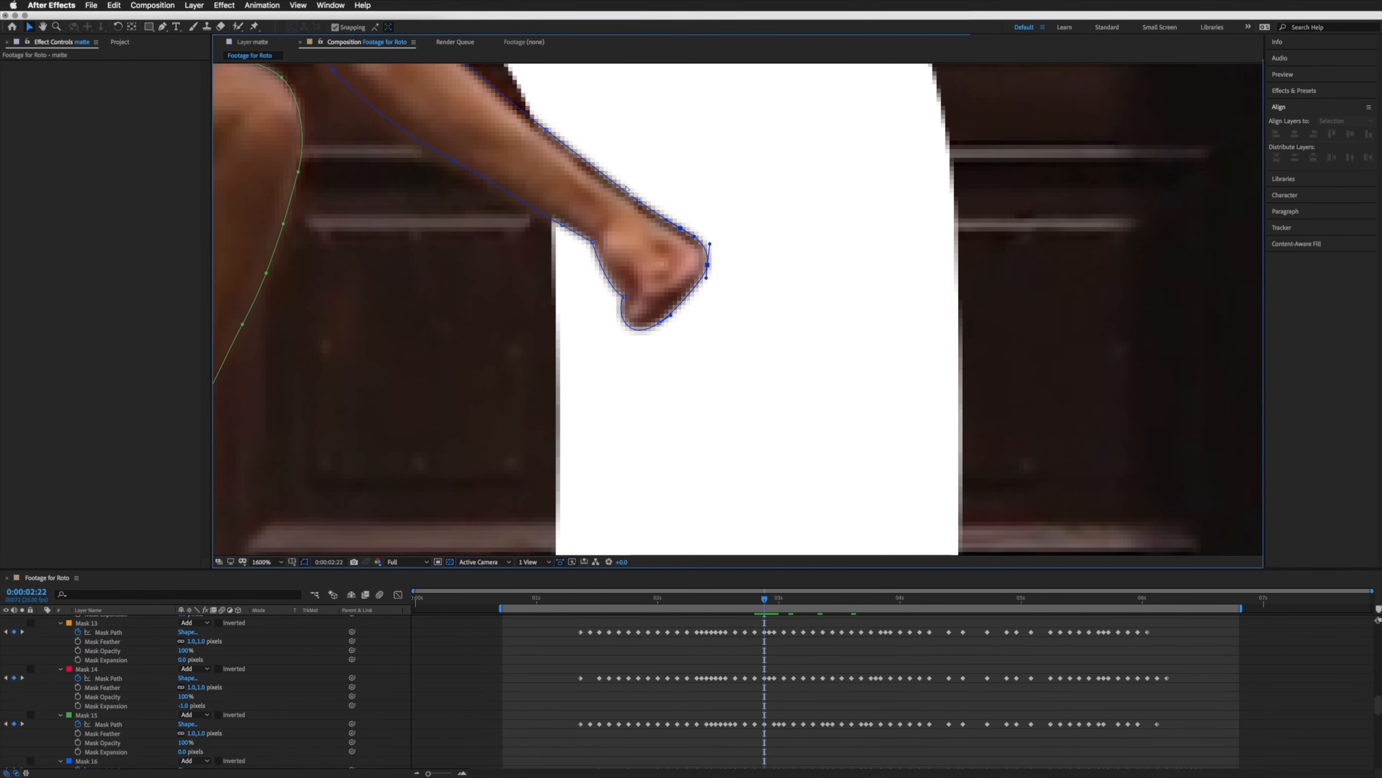
left_click_drag(698, 214, 675, 231)
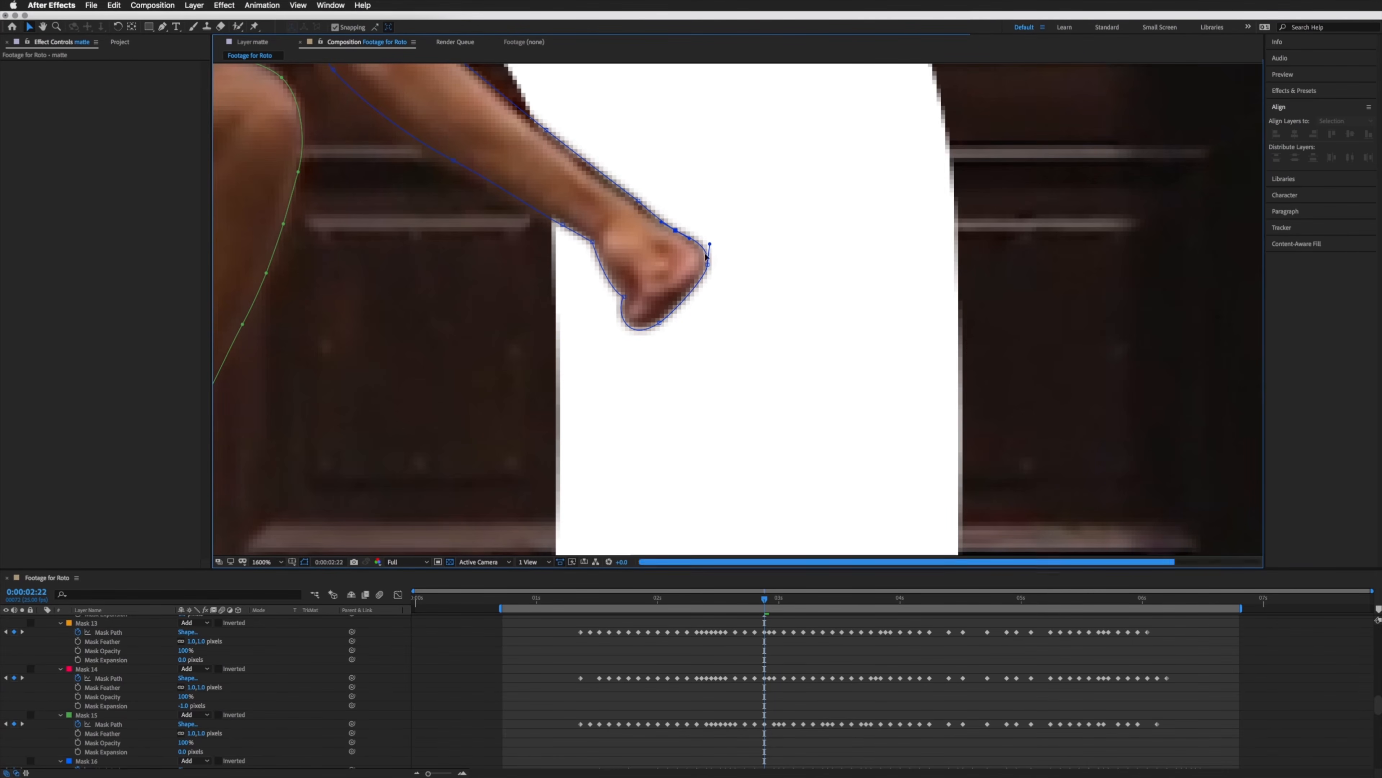
left_click_drag(545, 137, 543, 133)
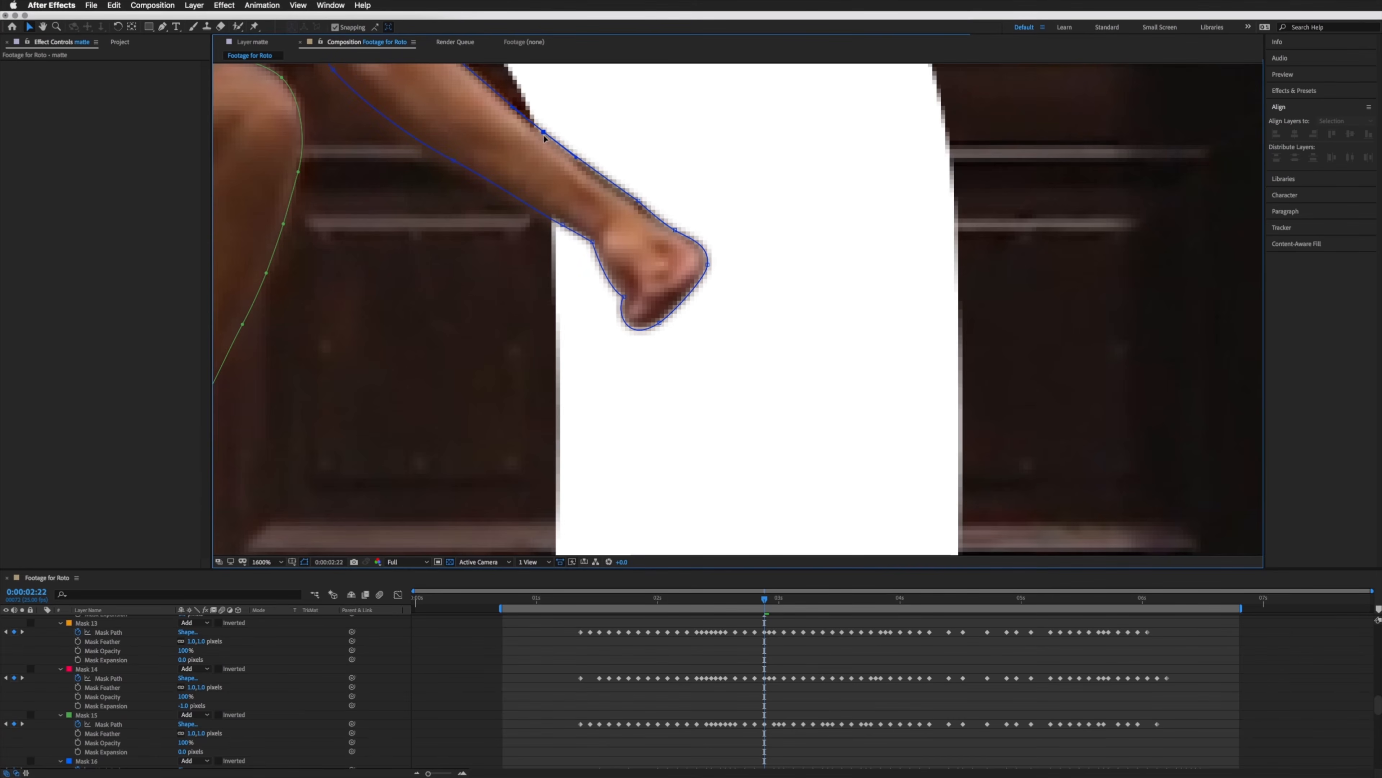
left_click(638, 202)
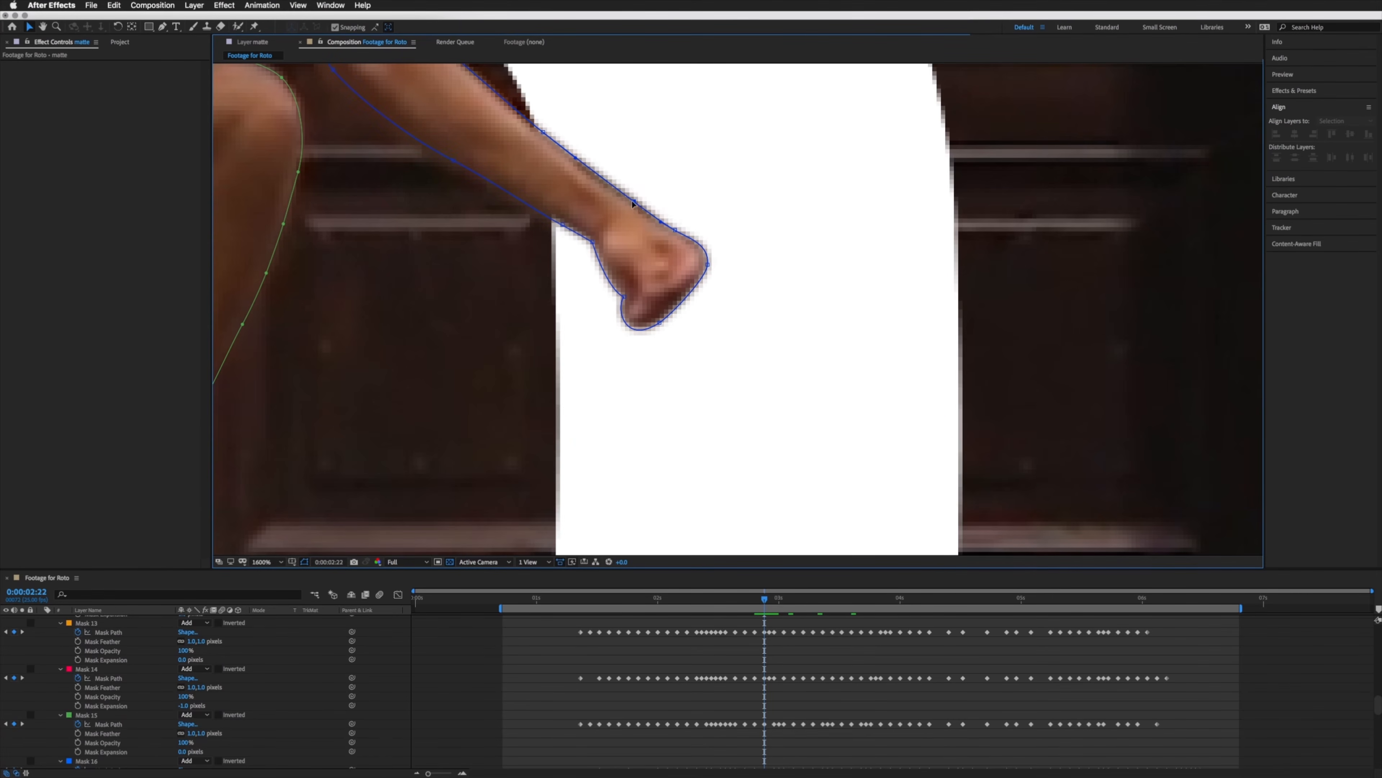
left_click(741, 651)
key("comma")
key("comma")
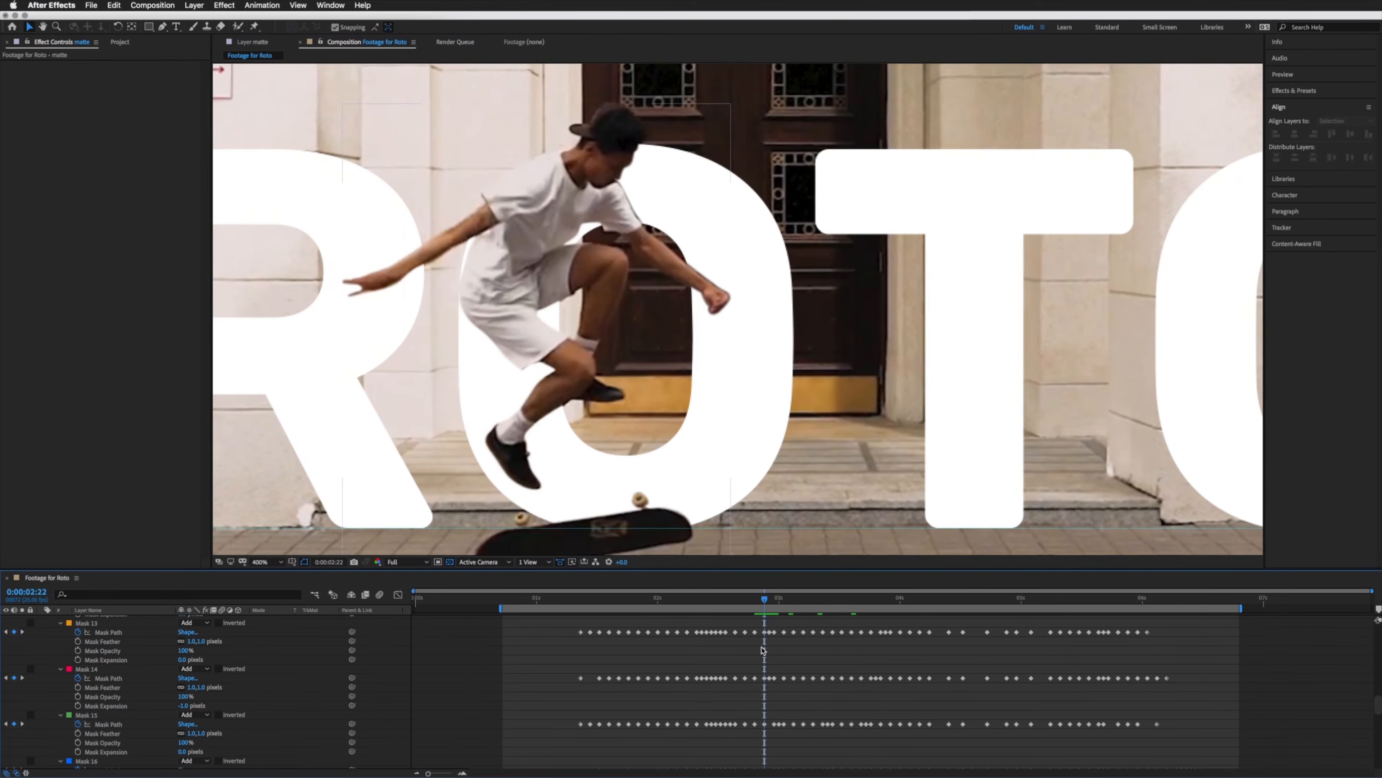
key("comma")
Step: Select the front arm's Mask 5, set its expansion to -1 pixel and deselect the masks
key("period")
left_click(765, 632)
left_click(713, 287)
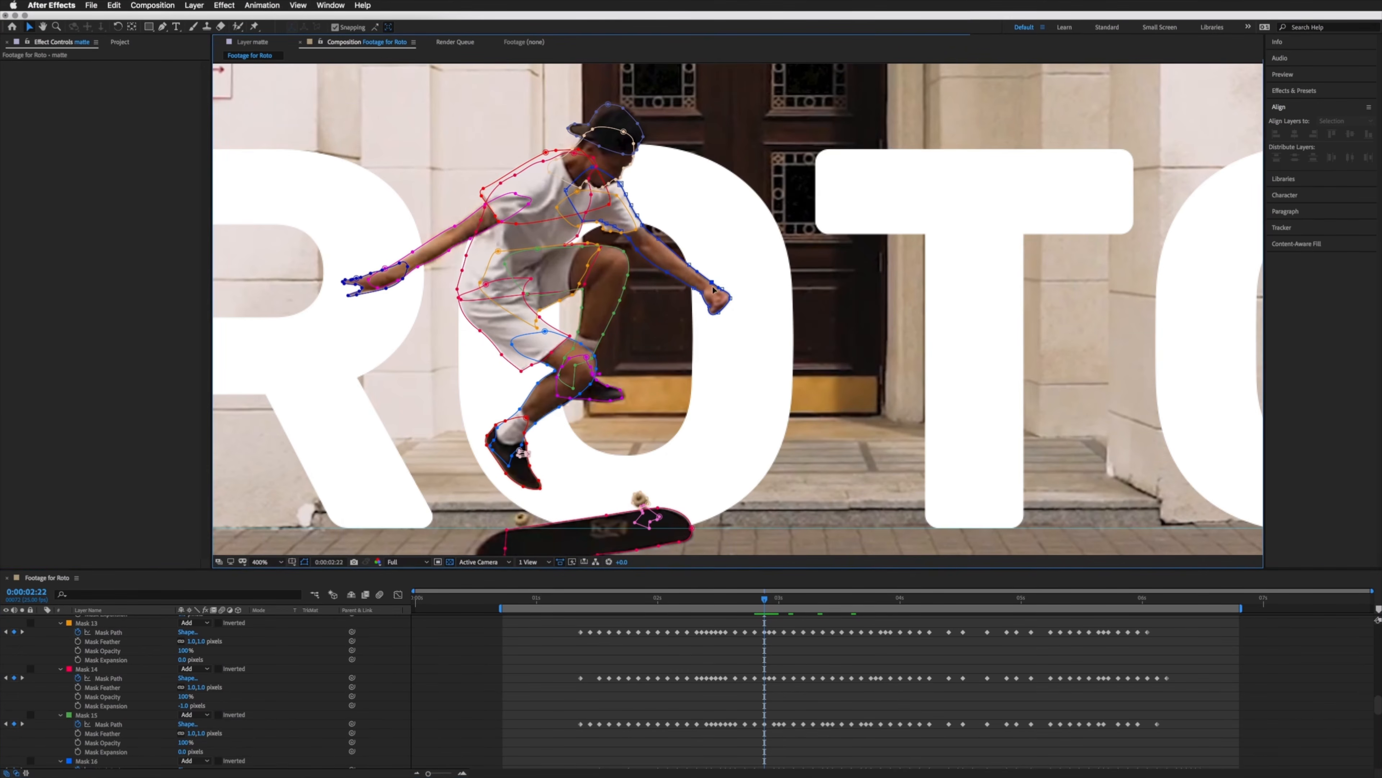
left_click_drag(1377, 707, 1378, 666)
scroll(1197, 668, "up", 5)
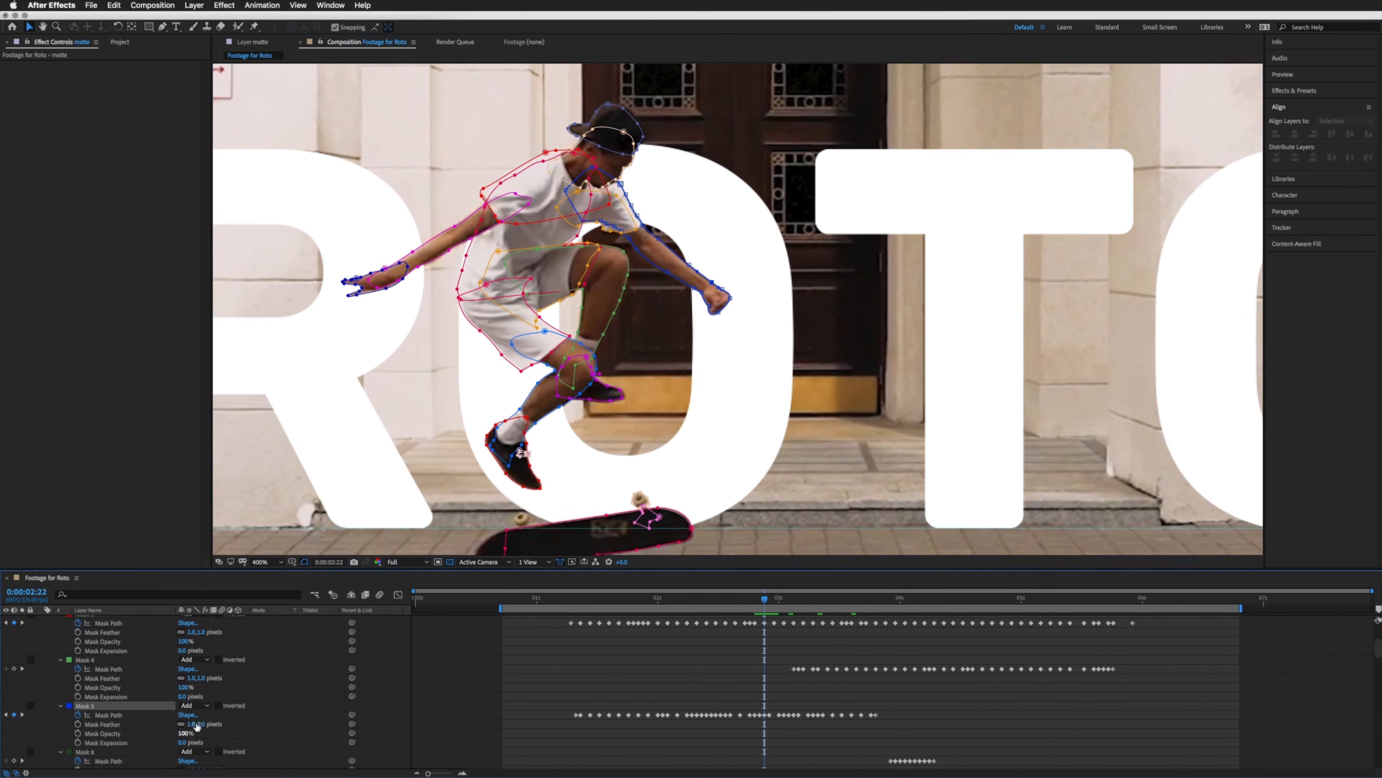
left_click(183, 743)
key("Return")
left_click(672, 674)
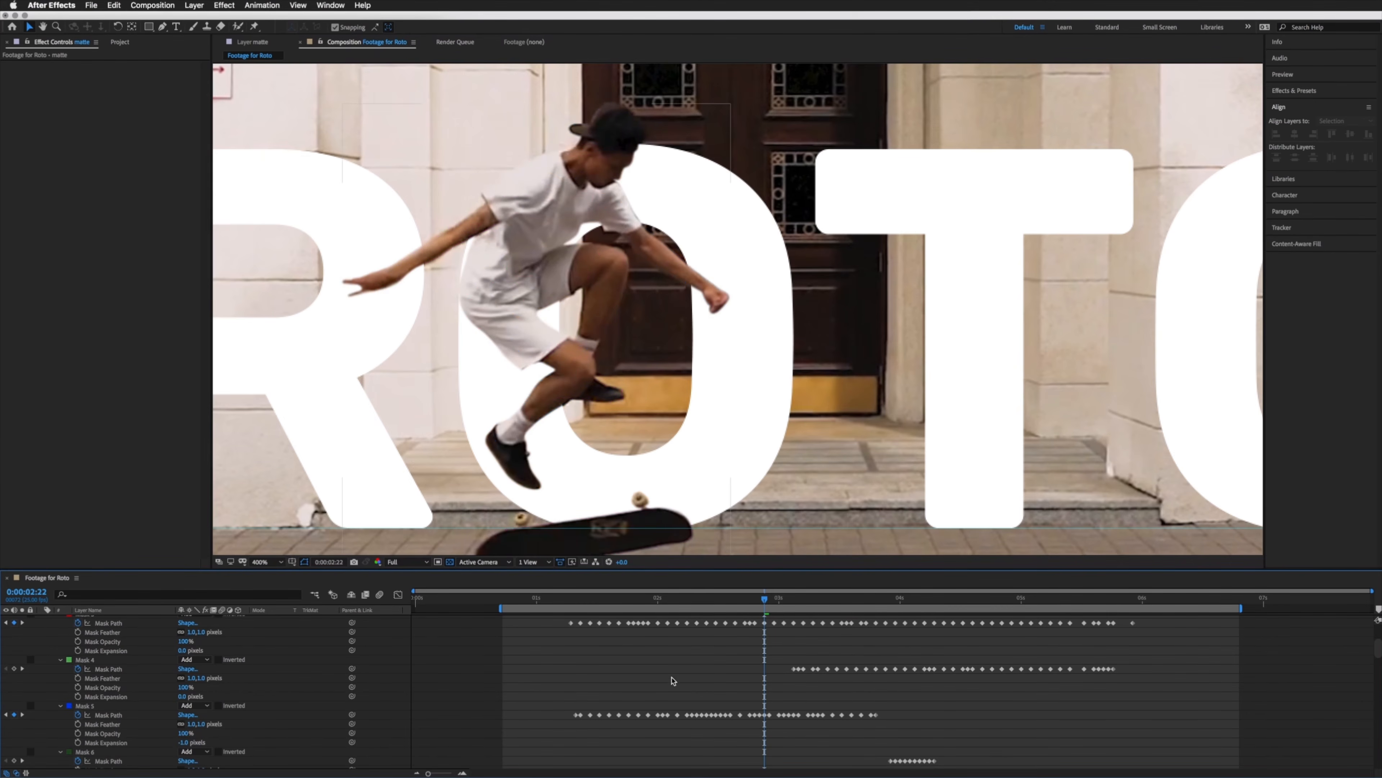
Step: Preview the skateboarder passing in front of the ROTO text with the whole composition in view
key("comma")
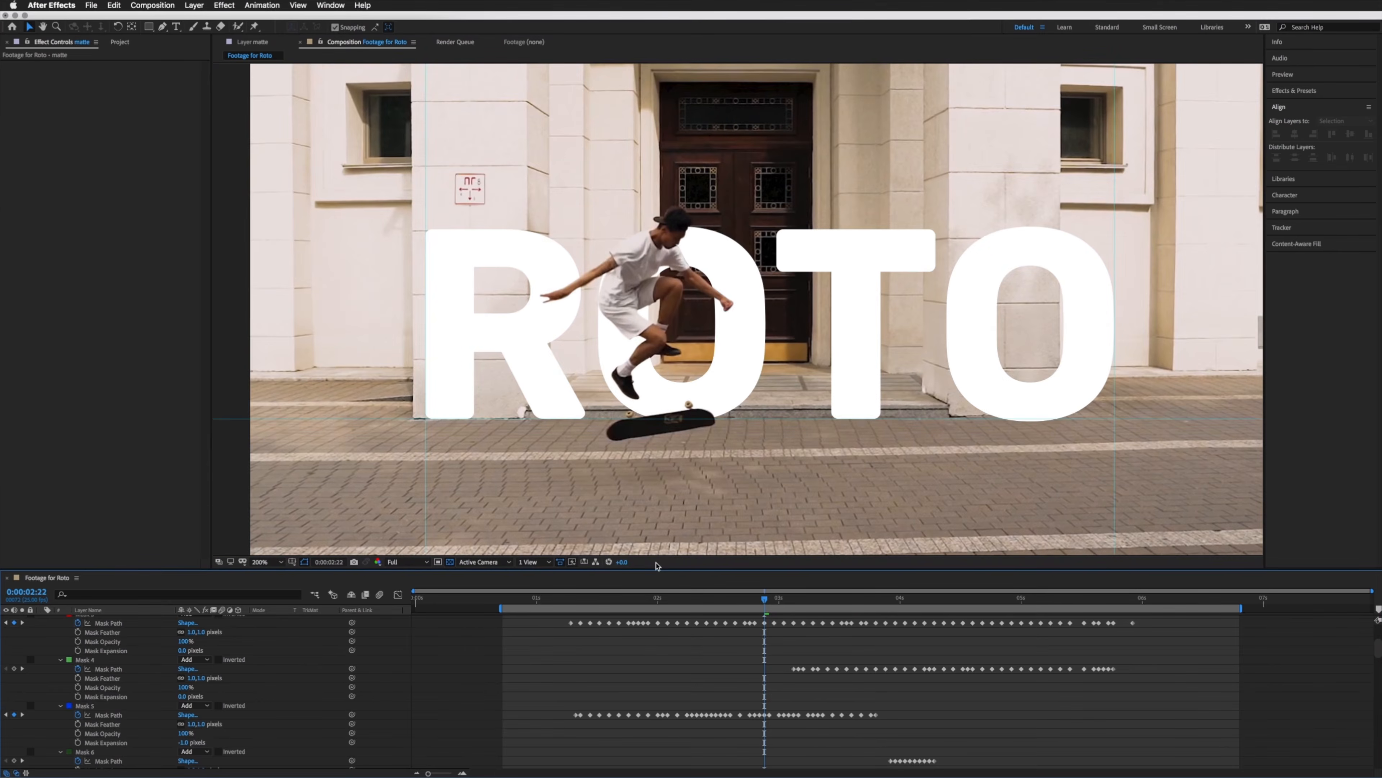
key("space")
key("space")
key("space")
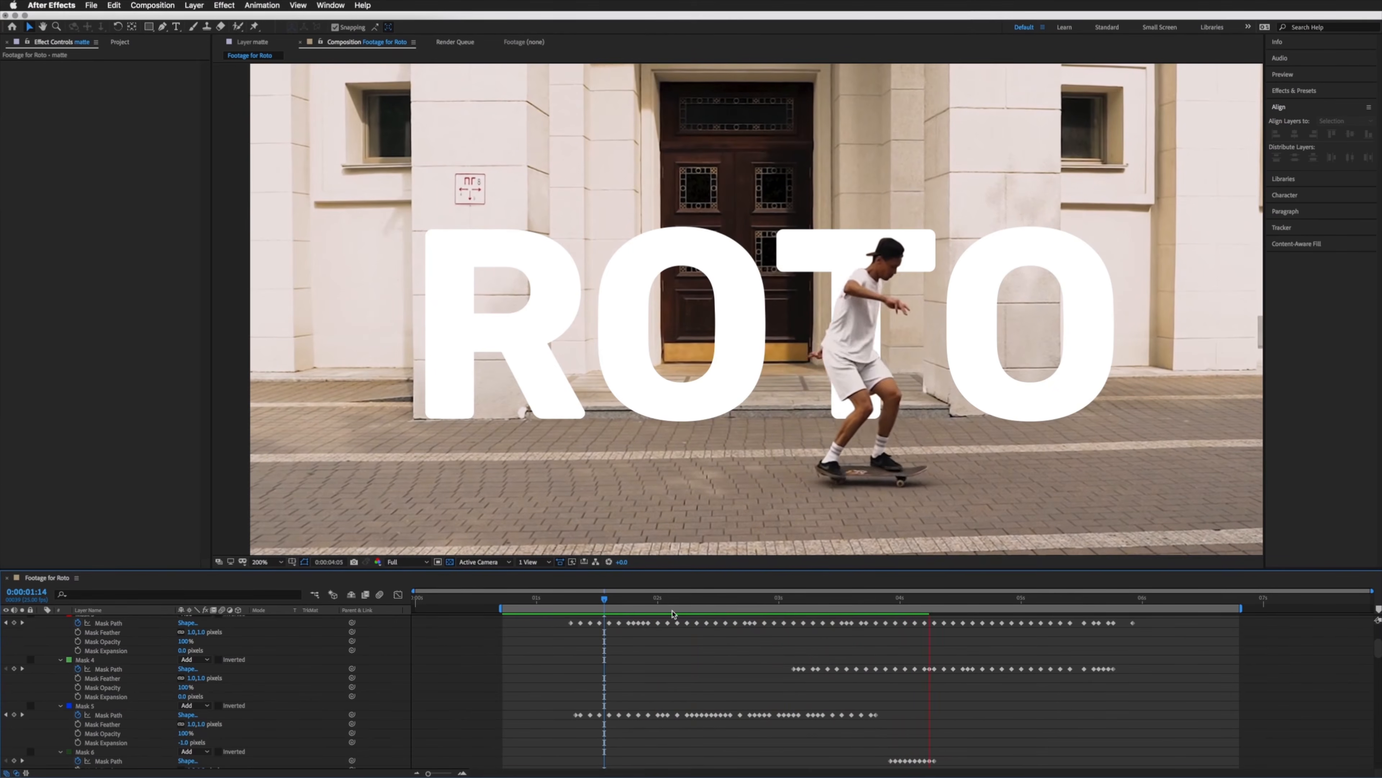
key("space")
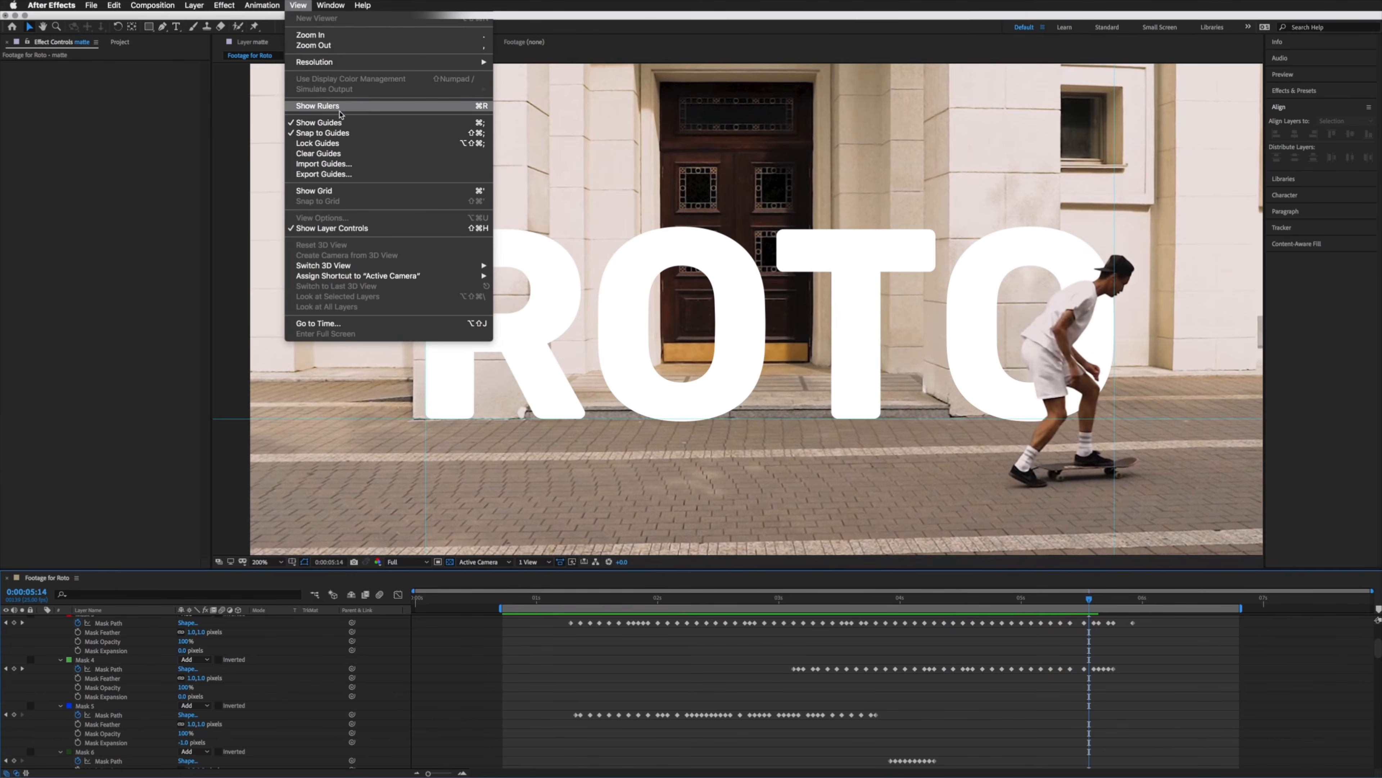
Step: Show the rulers in the composition viewer and solo the Footage for Roto.mov layer
left_click(317, 105)
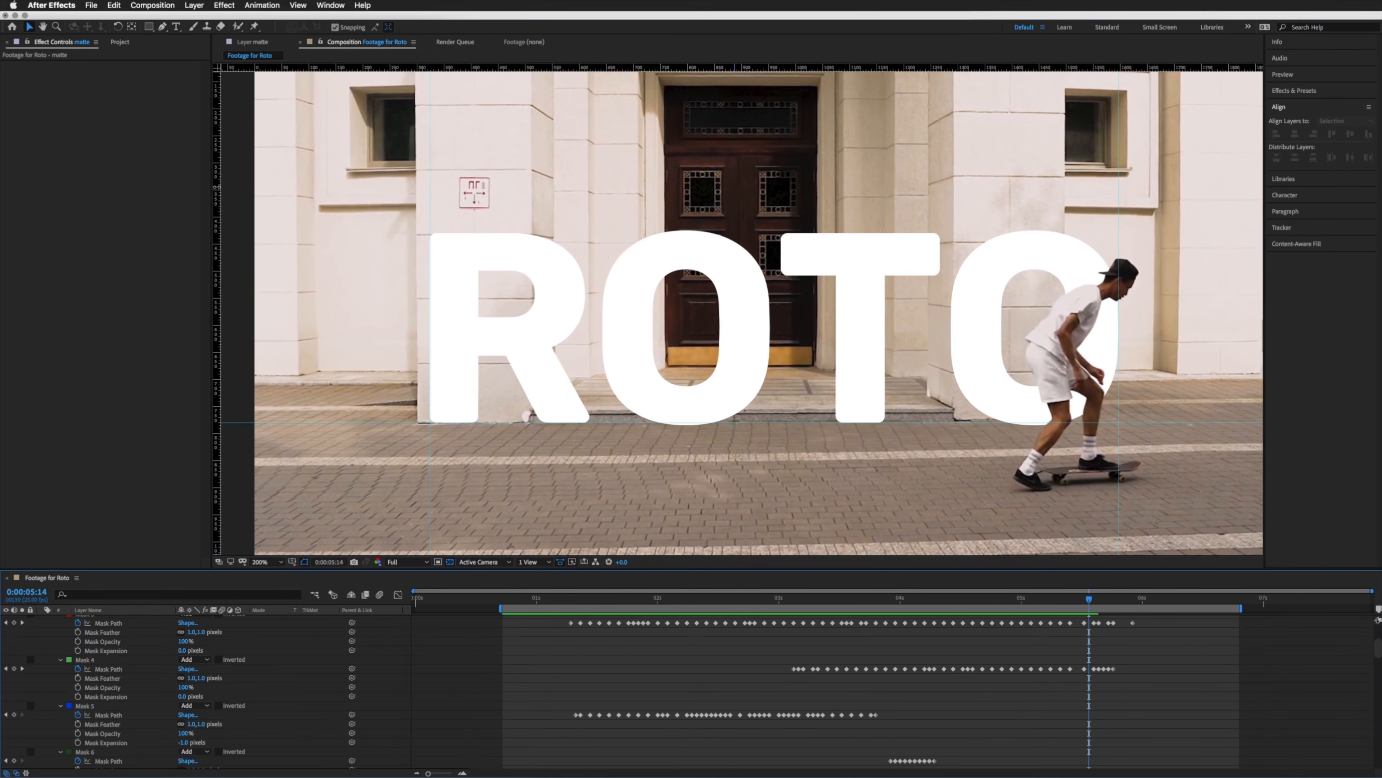
left_click_drag(223, 173, 190, 218)
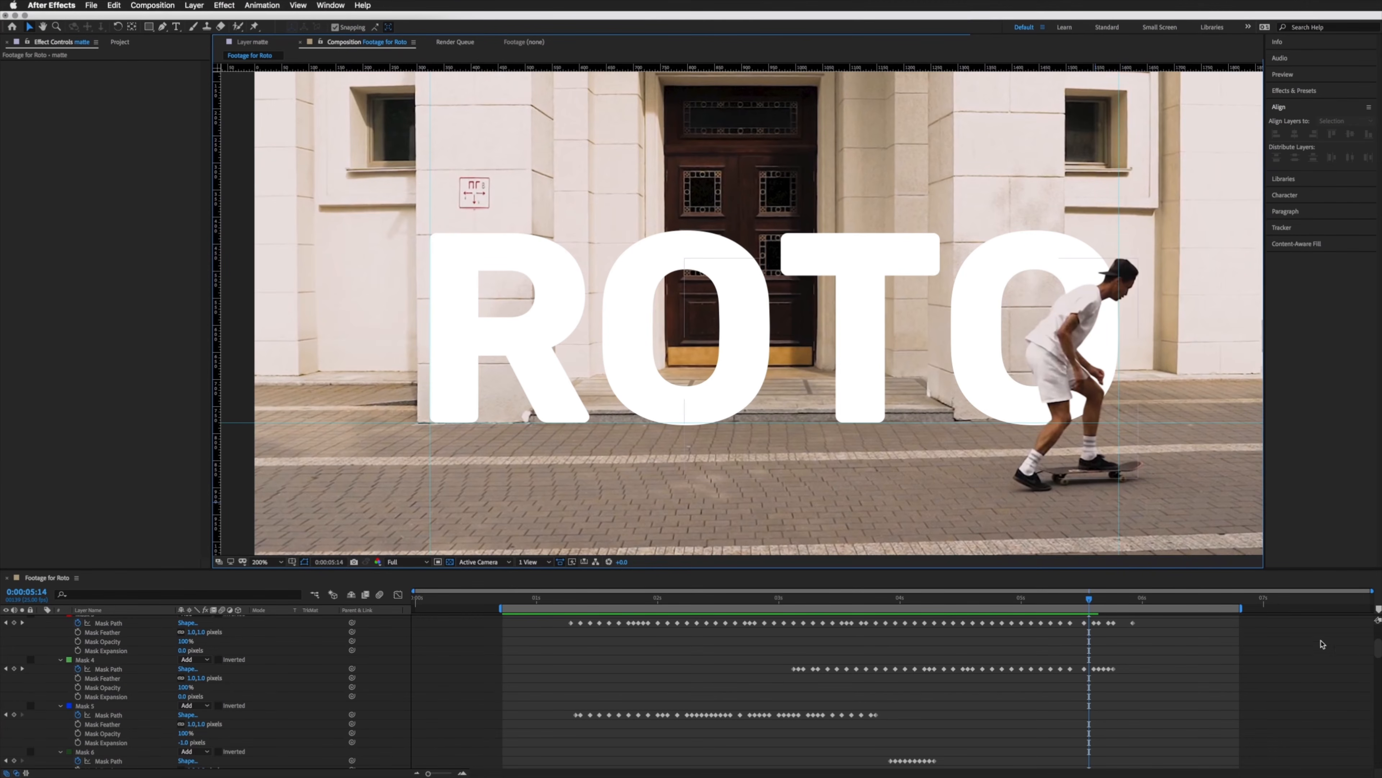
left_click_drag(1378, 651, 1379, 765)
left_click(21, 763)
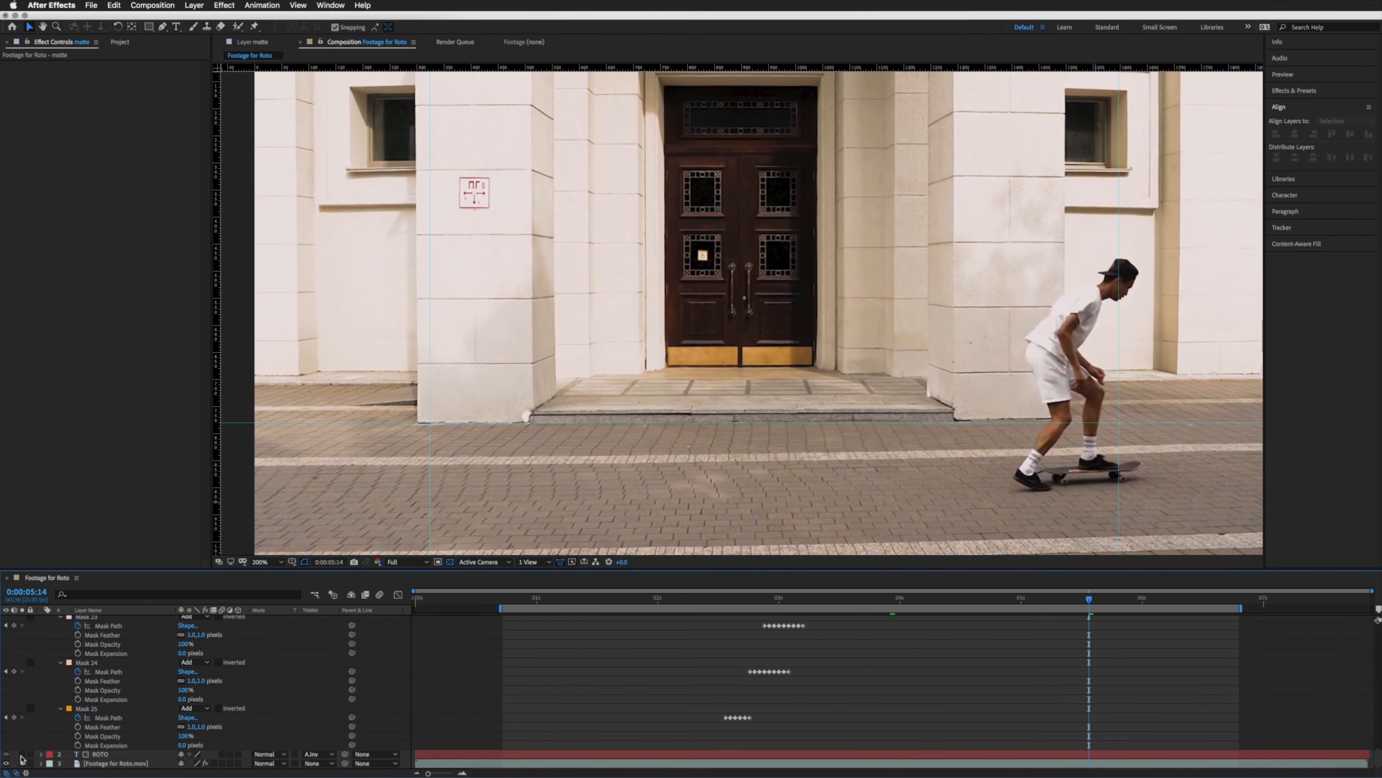
Step: Show the mask outlines over the soloed footage and examine them closely on the skateboarder at 0:00:05:06
left_click(761, 671)
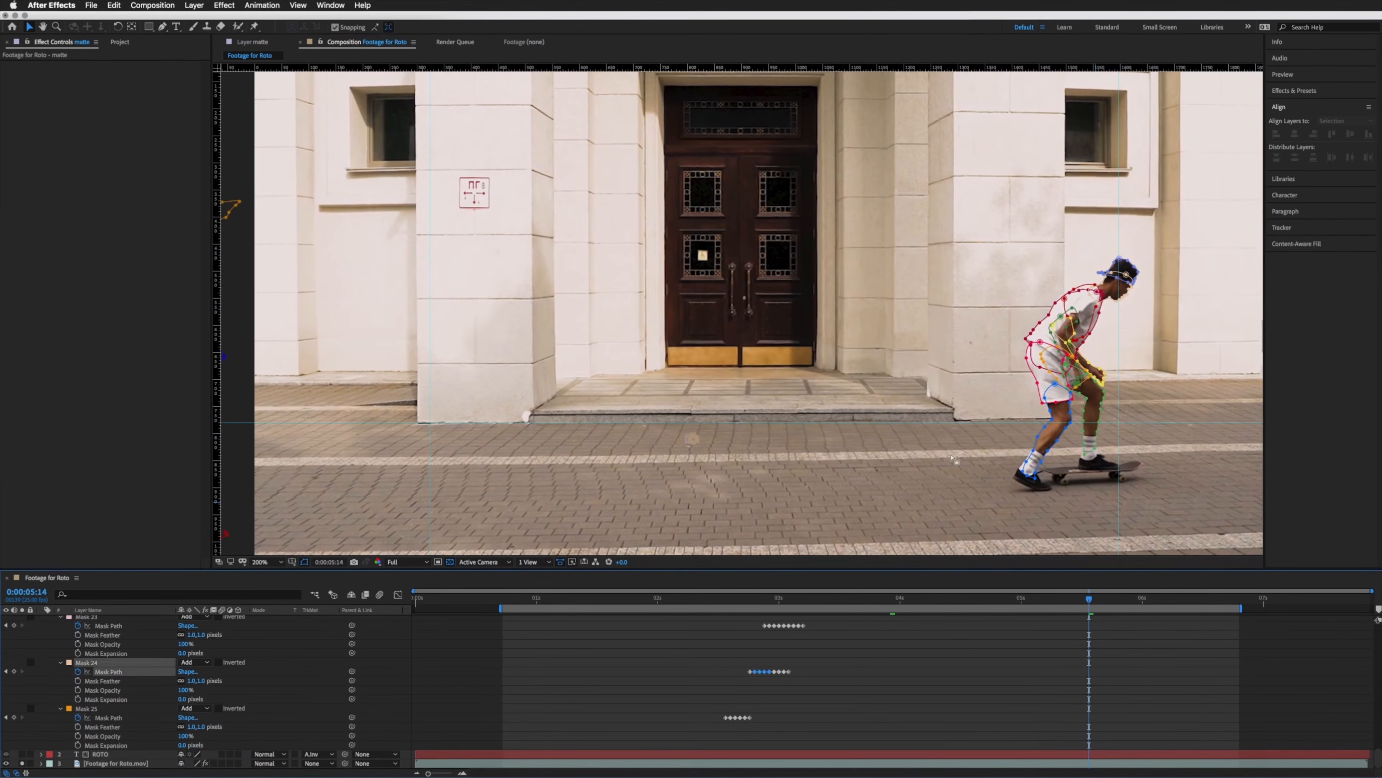
left_click(846, 597)
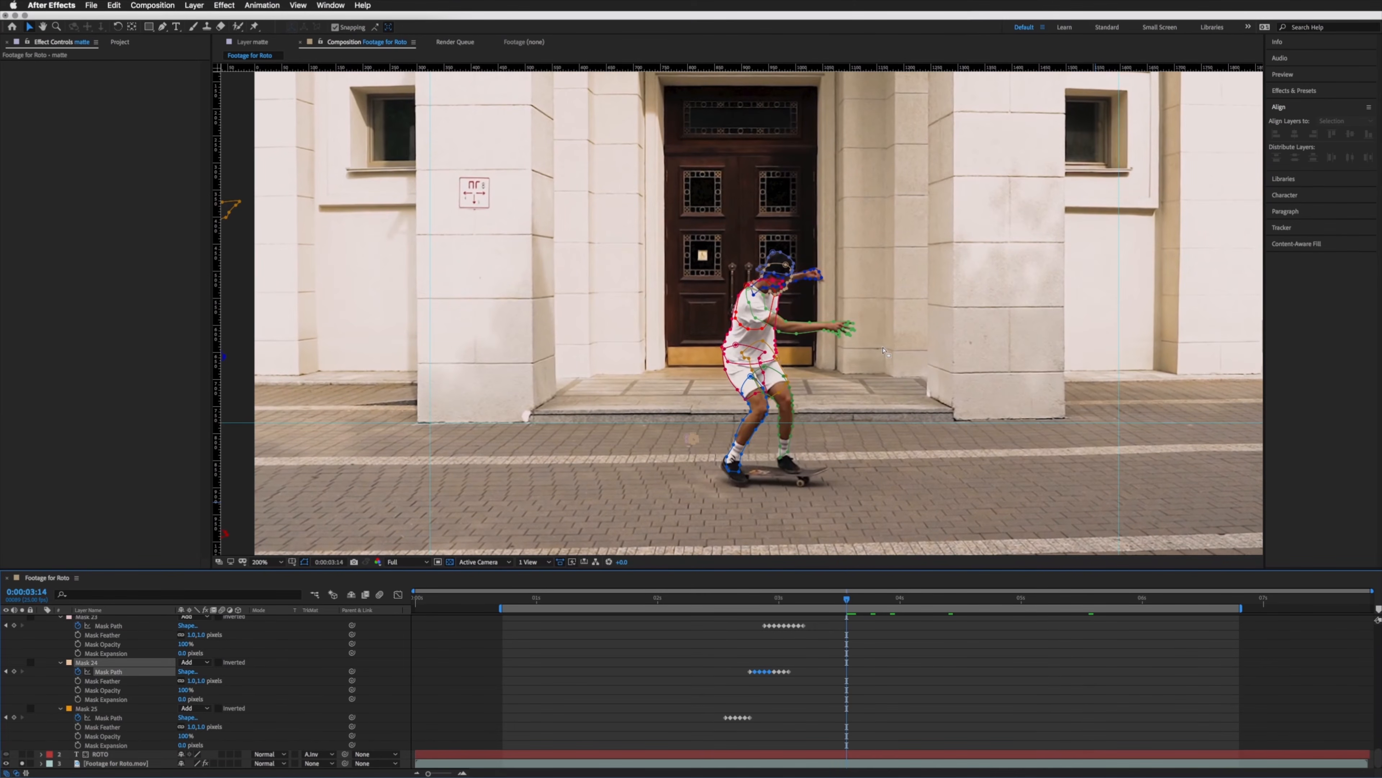
left_click_drag(967, 599, 1050, 599)
key("period")
key("period")
left_click_drag(997, 426, 662, 354)
key("v")
key("comma")
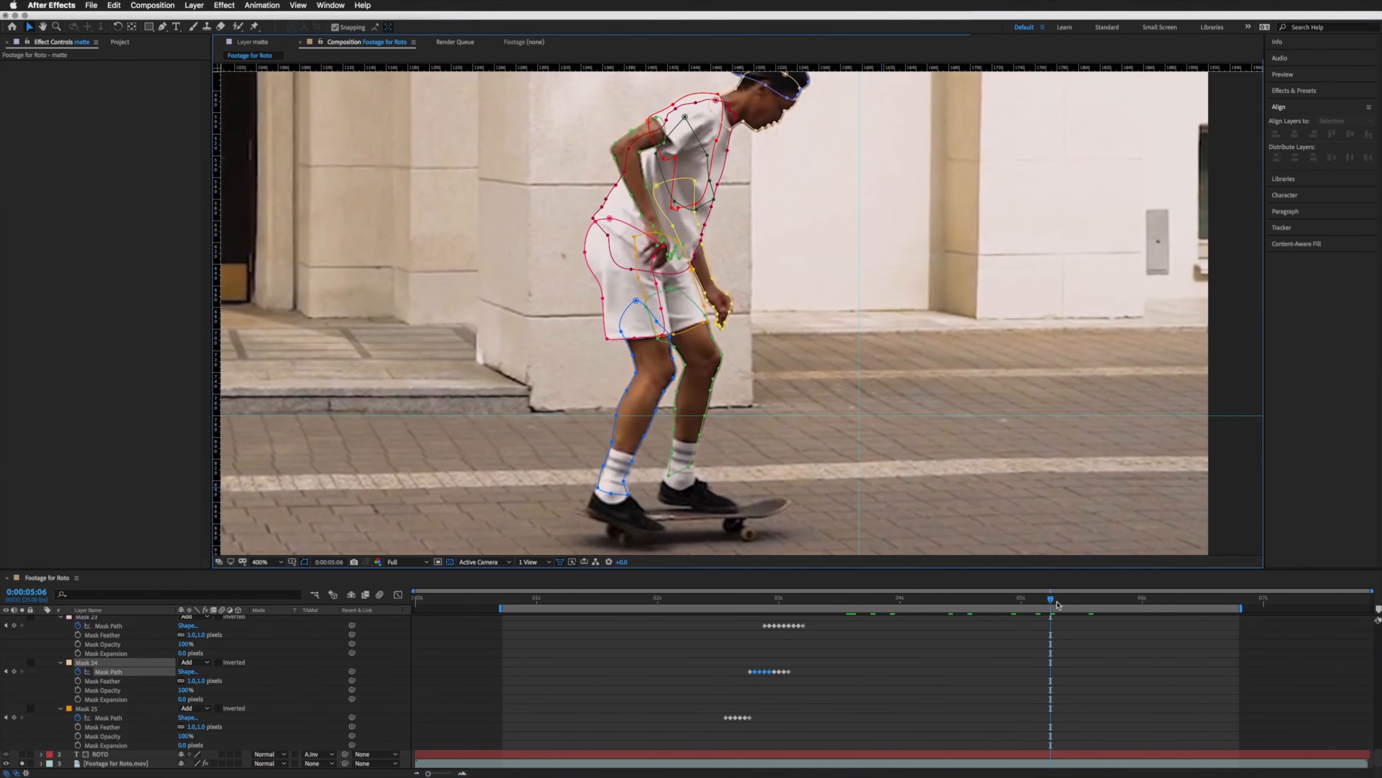
Step: Scrub back through the soloed footage to 0:00:02:01 and examine how the mask outlines follow the skateboarder
mouse_move(1052, 599)
left_mouse_down()
mouse_move(1201, 601)
mouse_move(1000, 602)
mouse_move(1031, 602)
left_mouse_up()
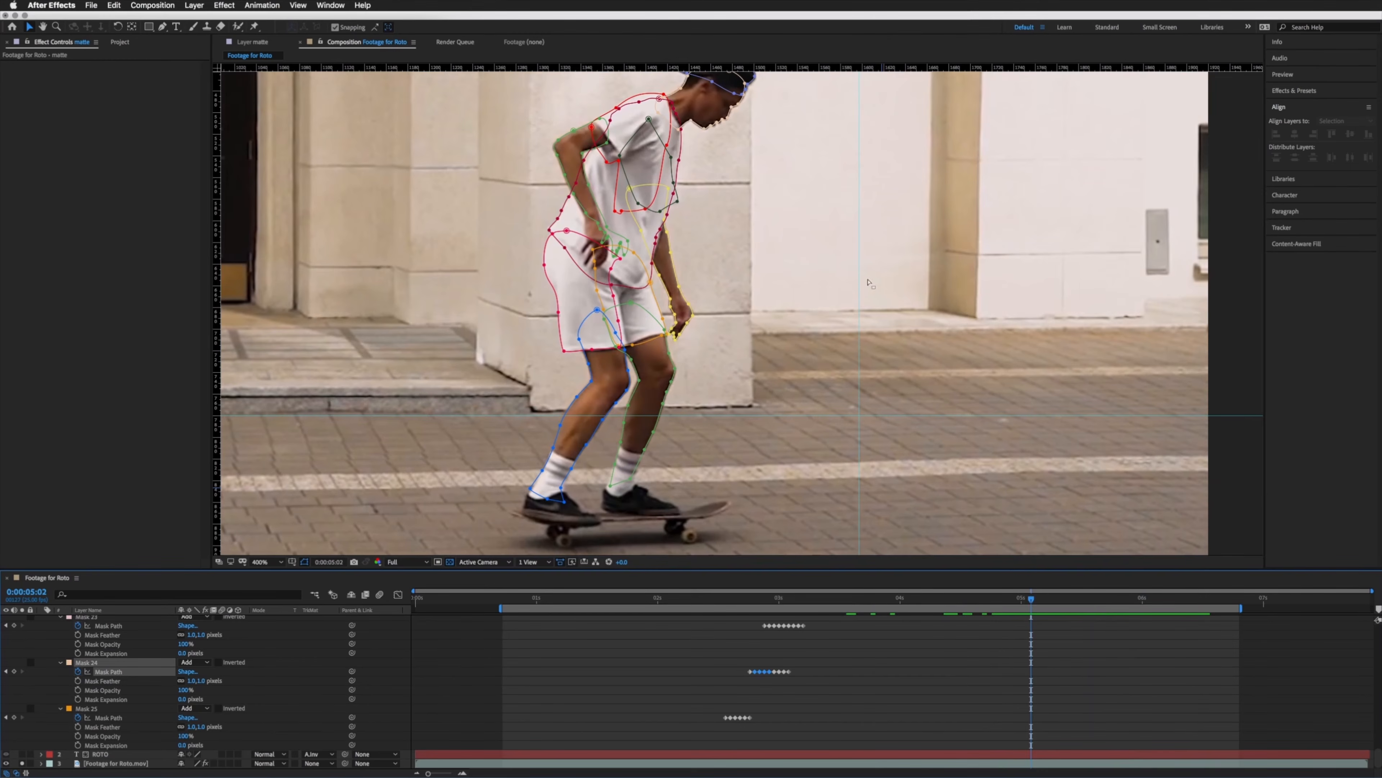
left_click_drag(1032, 600, 972, 601)
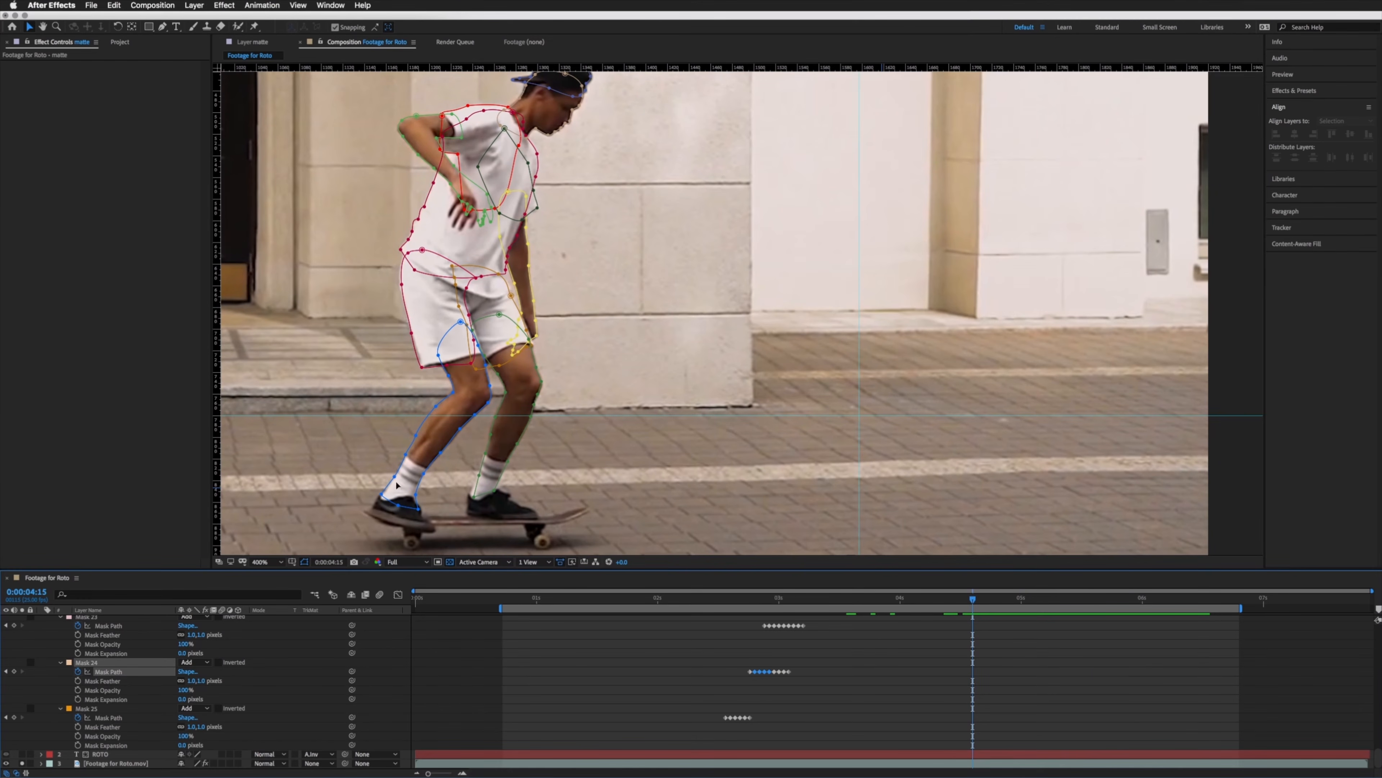
left_click_drag(915, 601, 706, 601)
left_click_drag(497, 351, 1003, 359)
scroll(962, 381, "down", 1)
scroll(637, 417, "up", 1)
left_click_drag(637, 417, 754, 387)
mouse_move(674, 601)
left_mouse_down()
mouse_move(643, 601)
mouse_move(772, 600)
mouse_move(677, 600)
mouse_move(662, 619)
left_mouse_up()
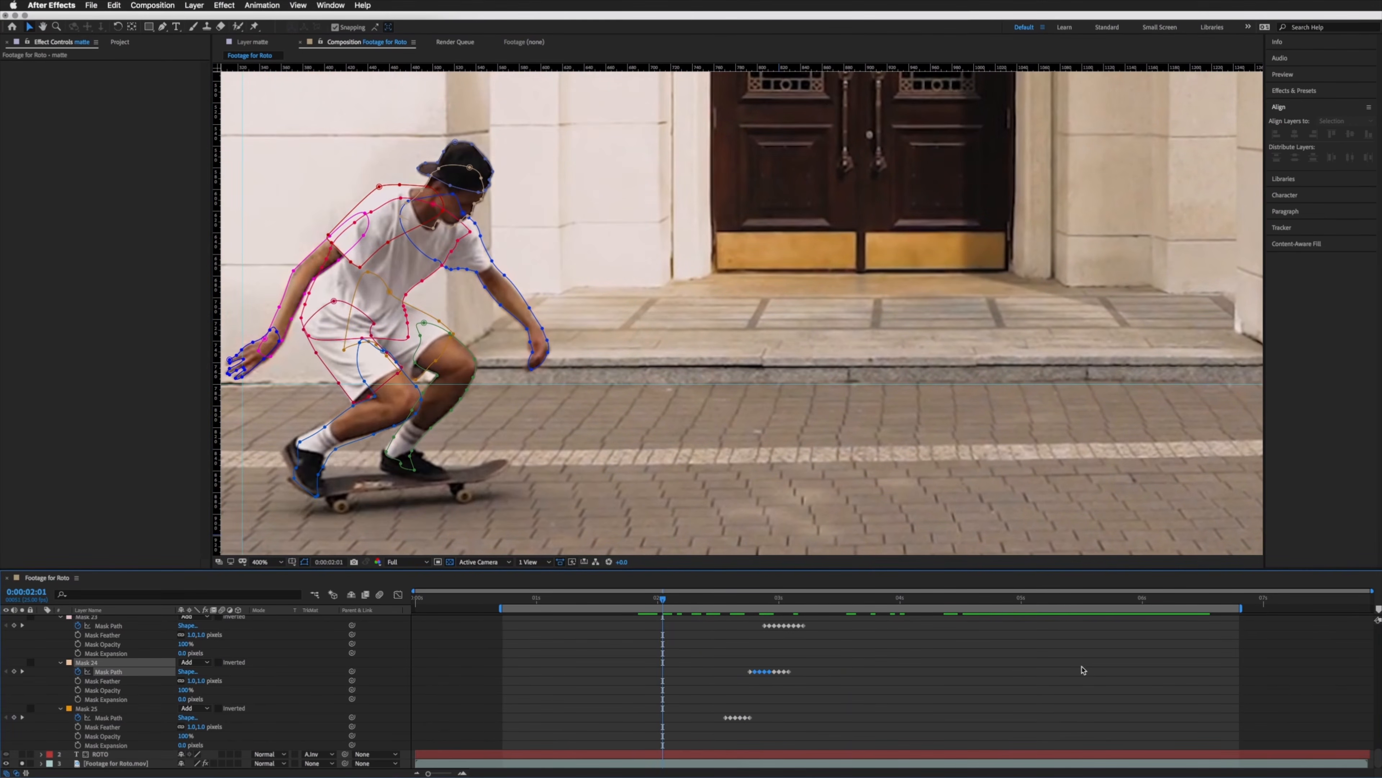
Step: Collapse the matte layer's mask properties and move the playhead to 0:00:03:05, with the skateboarder in mid-air
left_click(1084, 670)
scroll(1080, 694, "up", 10)
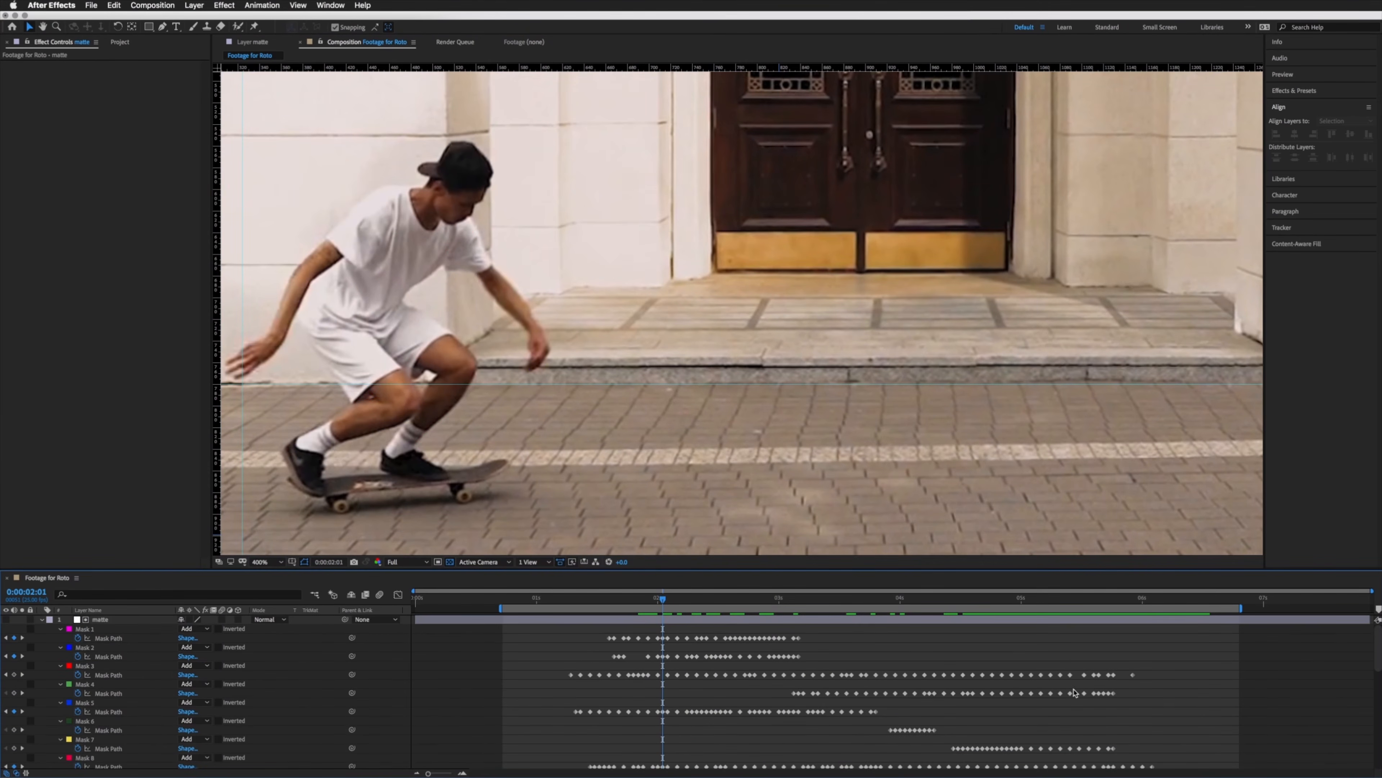
key("u")
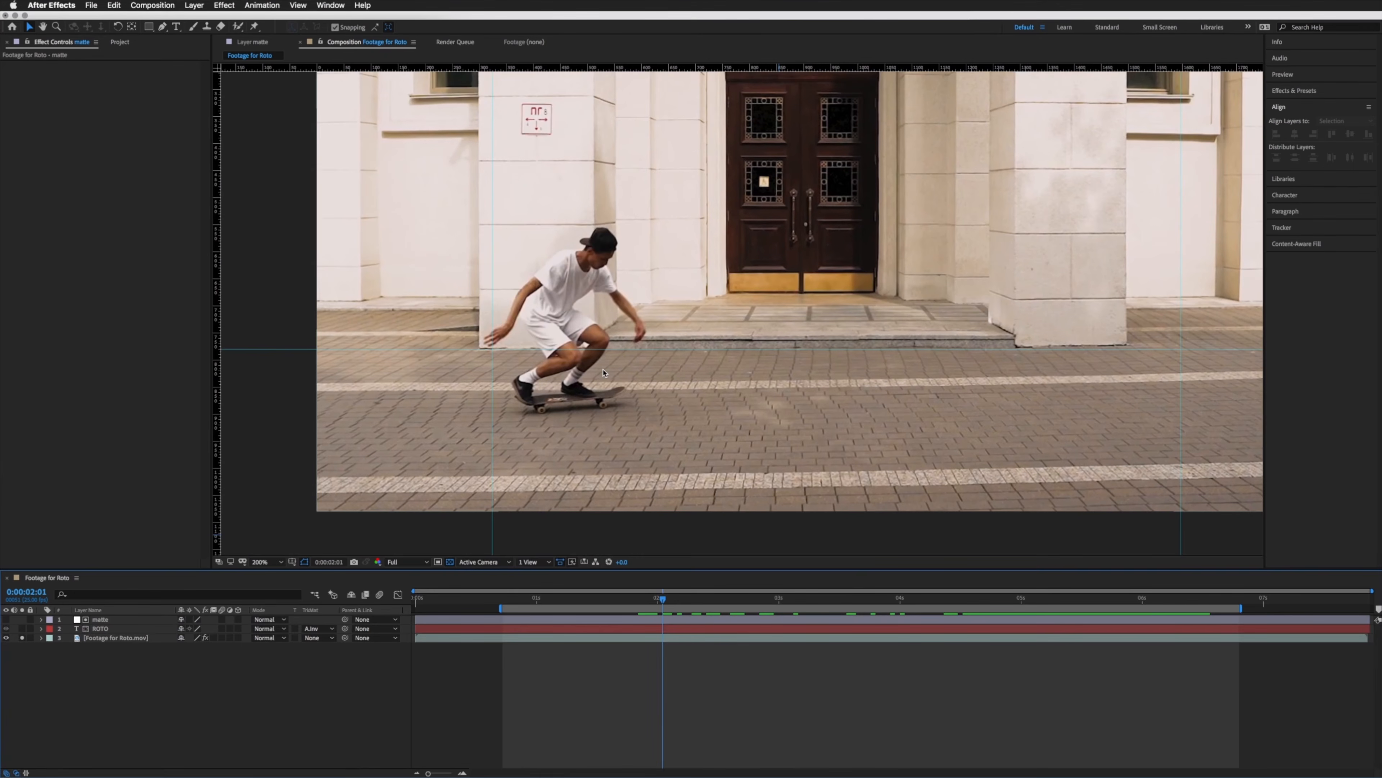
left_click_drag(609, 340, 587, 376)
mouse_move(781, 599)
left_mouse_down()
mouse_move(827, 603)
mouse_move(804, 604)
left_mouse_up()
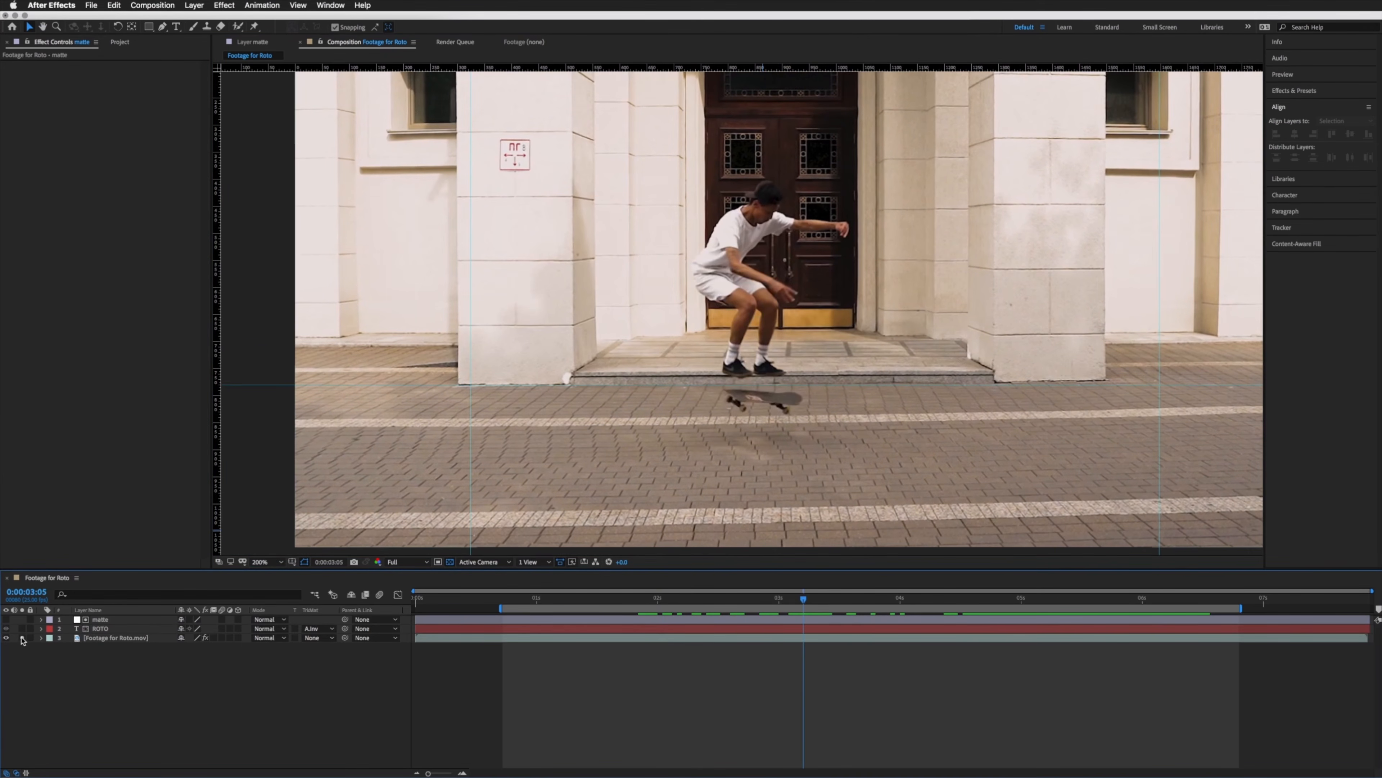
Step: Turn off solo for the Footage for Roto.mov layer and set the ROTO layer's track matte to None
left_click(22, 639)
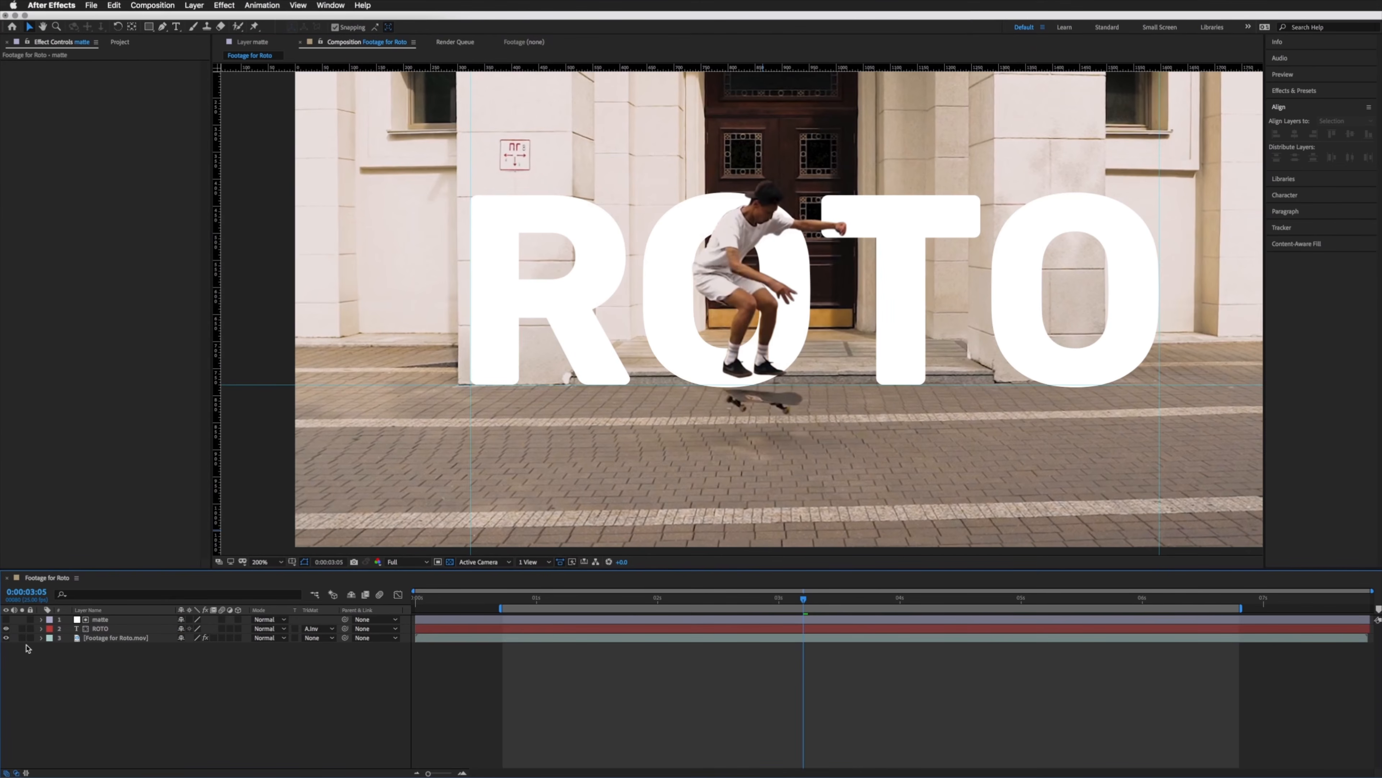
left_click_drag(797, 271, 753, 283)
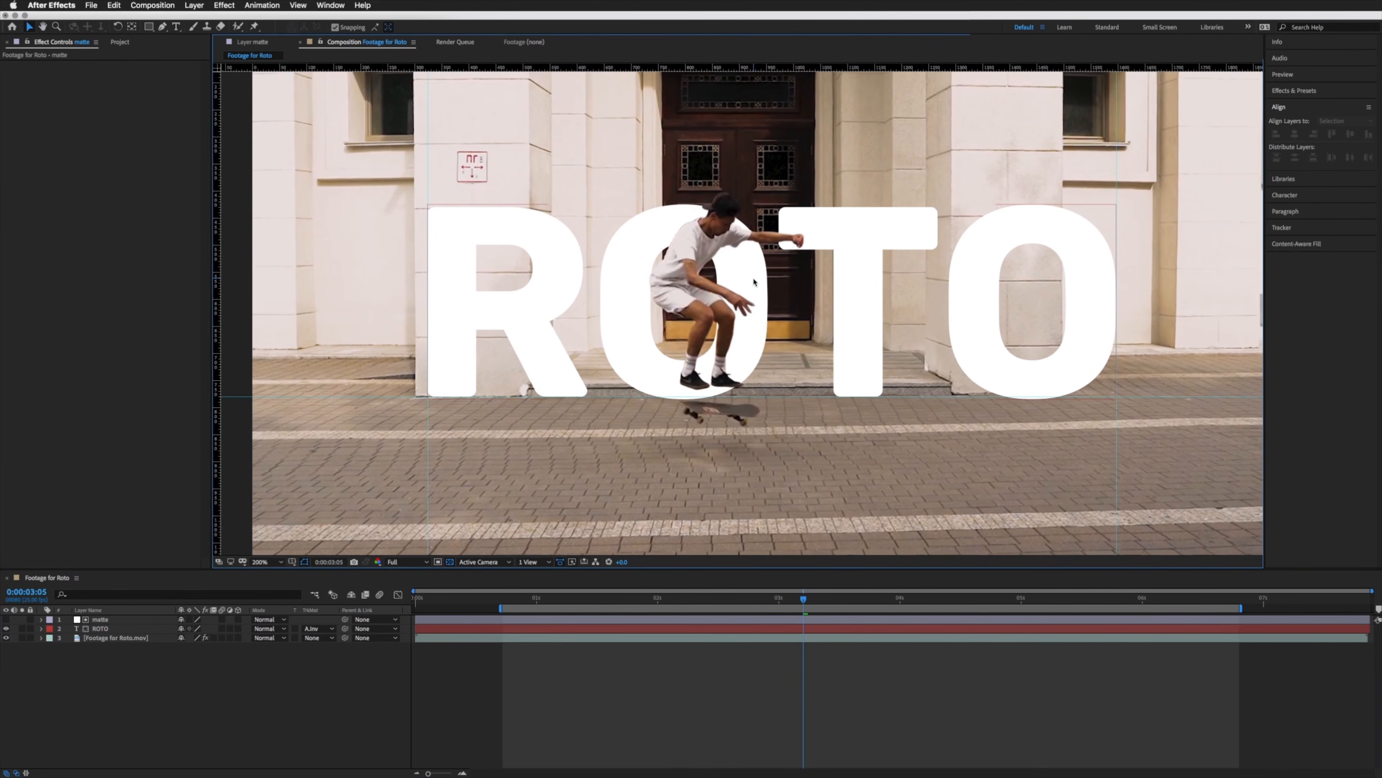
left_click(102, 629)
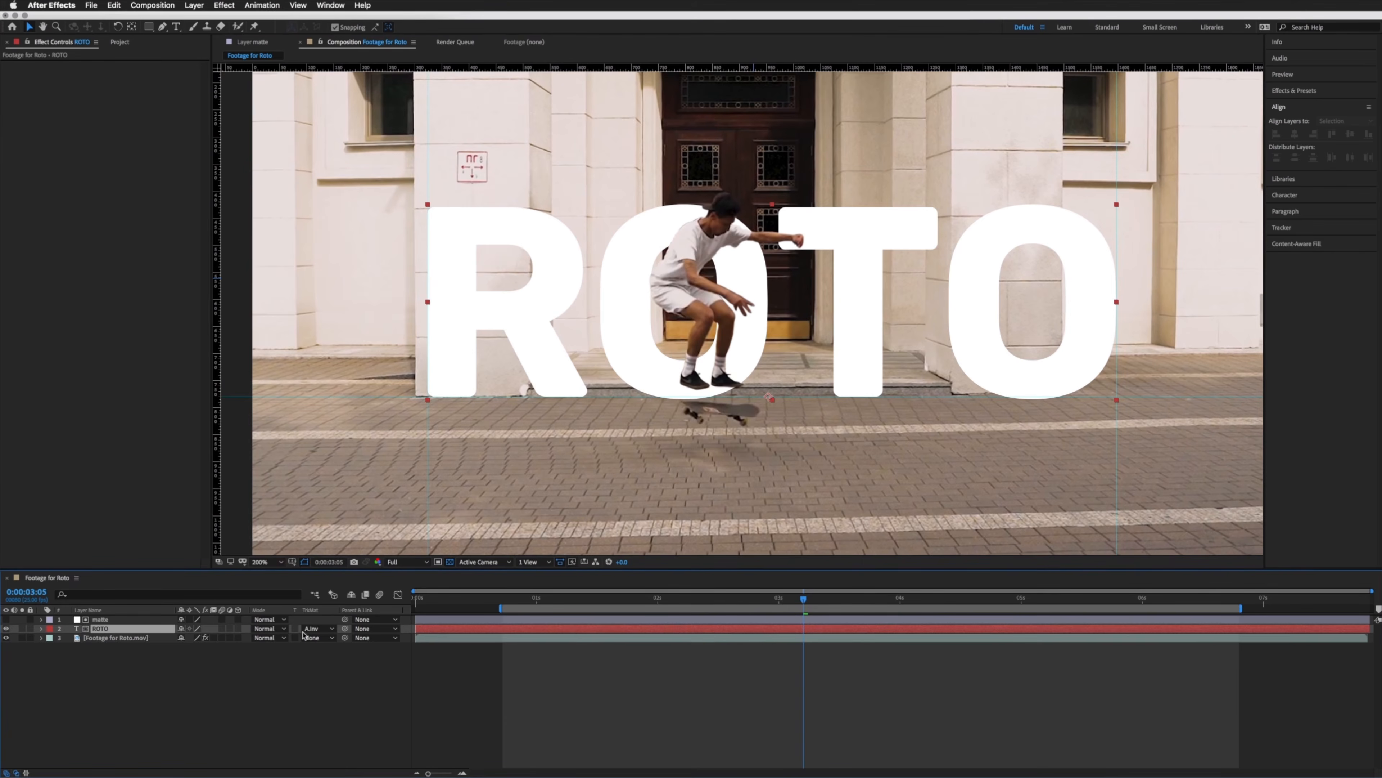
left_click(321, 630)
left_click(347, 640)
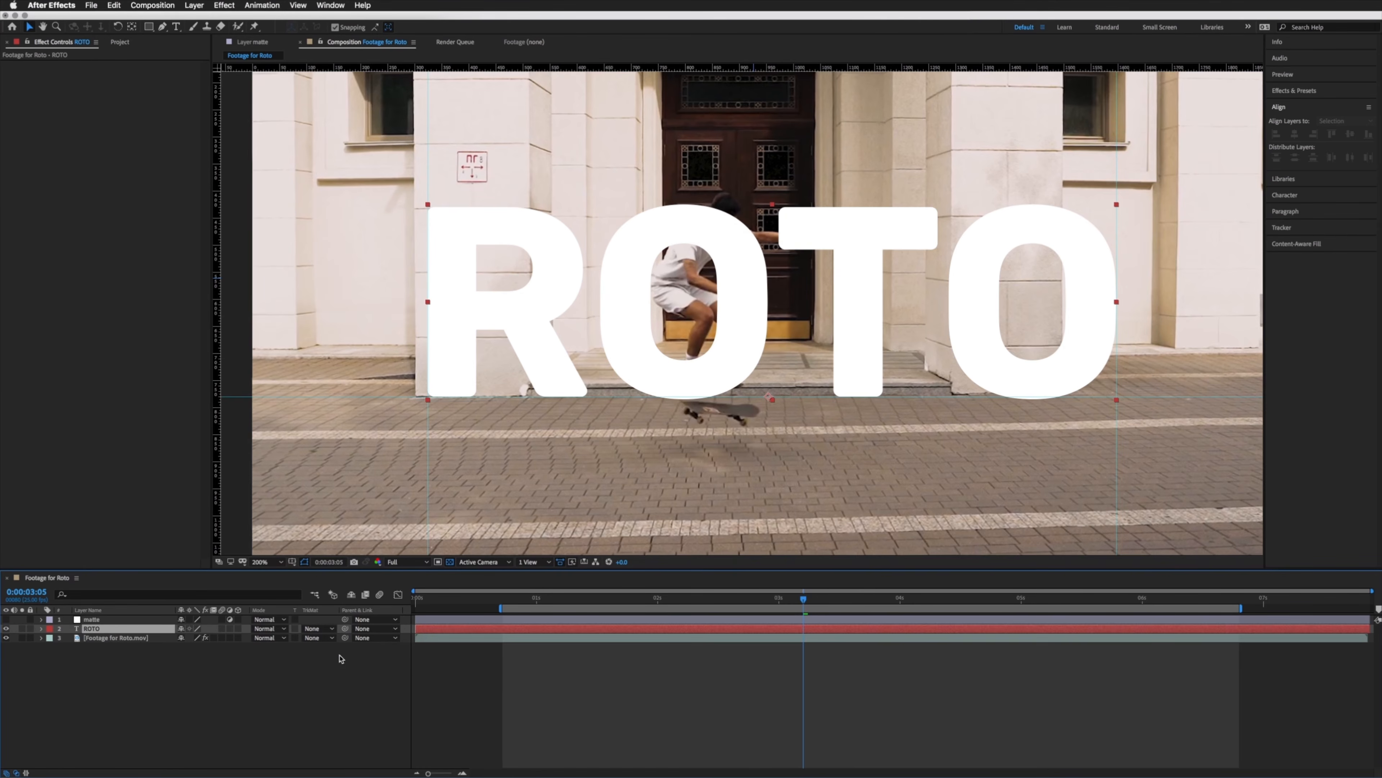
Step: Duplicate the matte layer and rename the copy Shadow
left_click(97, 619)
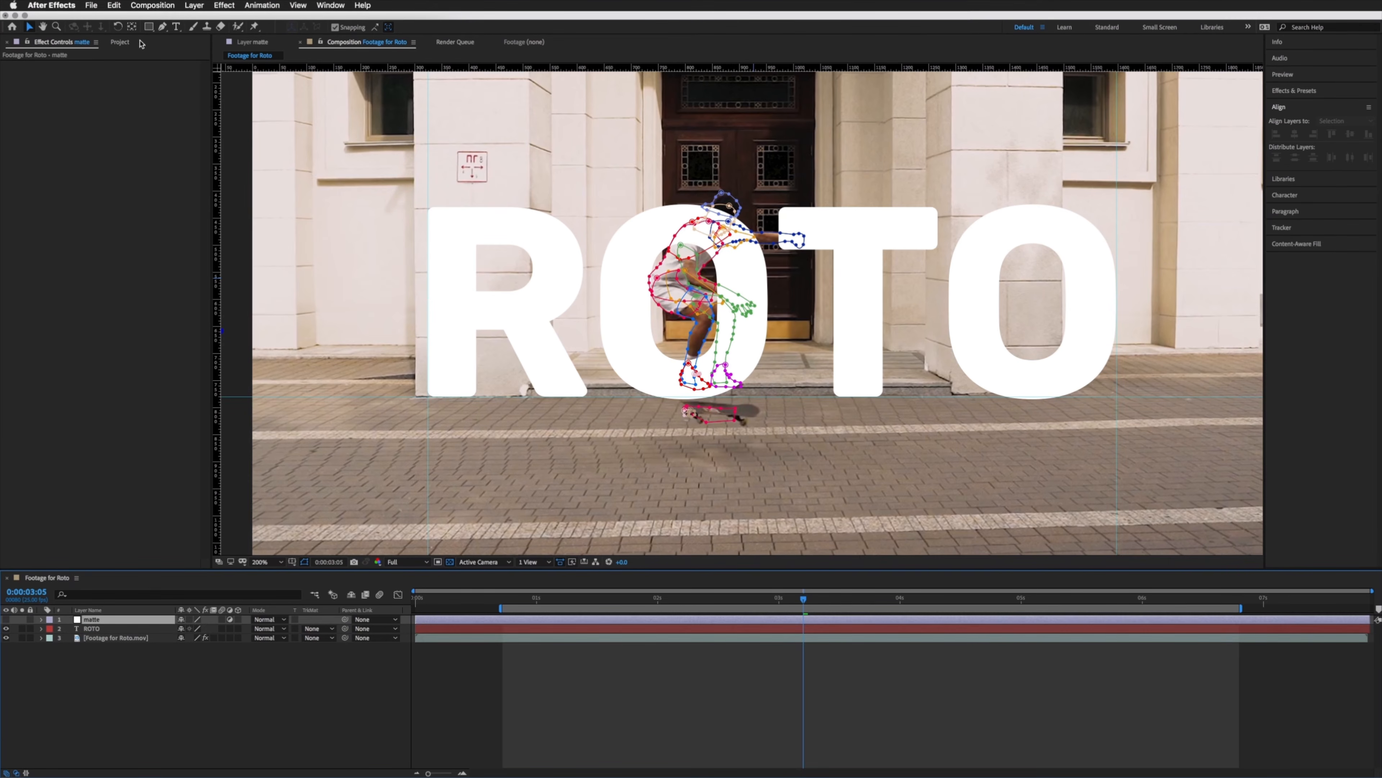
left_click(113, 5)
left_click(140, 136)
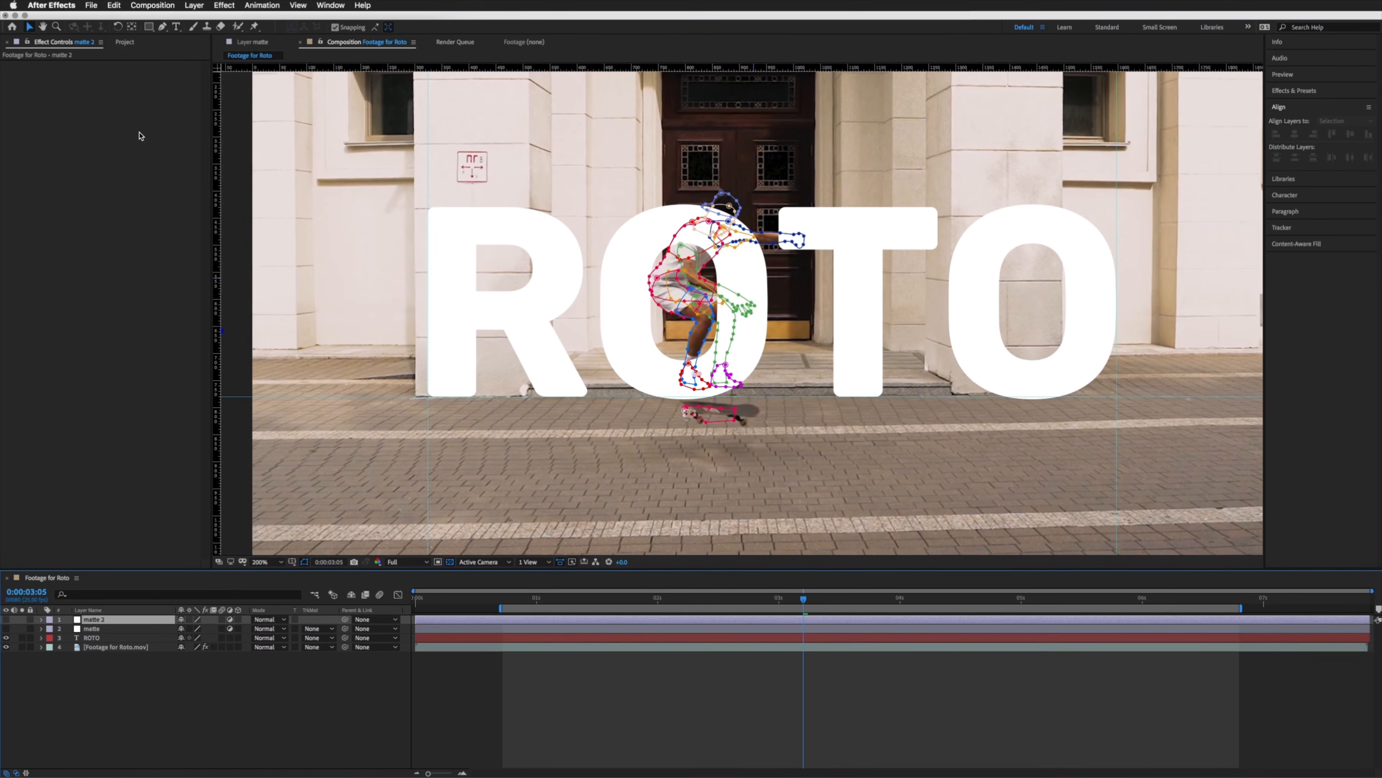
key("Return")
type("S")
key("Return")
Step: Find the Drop Shadow effect and apply it to the Shadow layer
left_click(1308, 91)
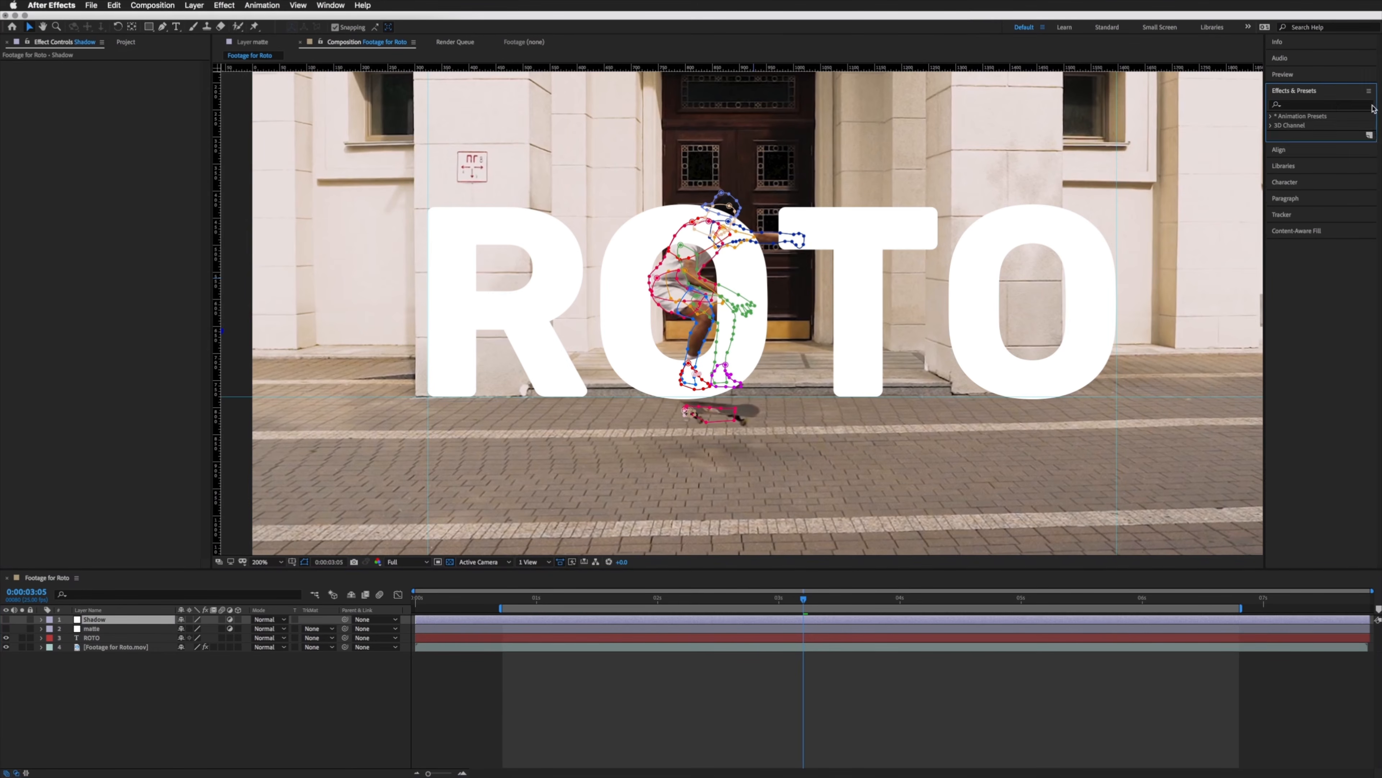
left_click(1336, 104)
type("drop sh")
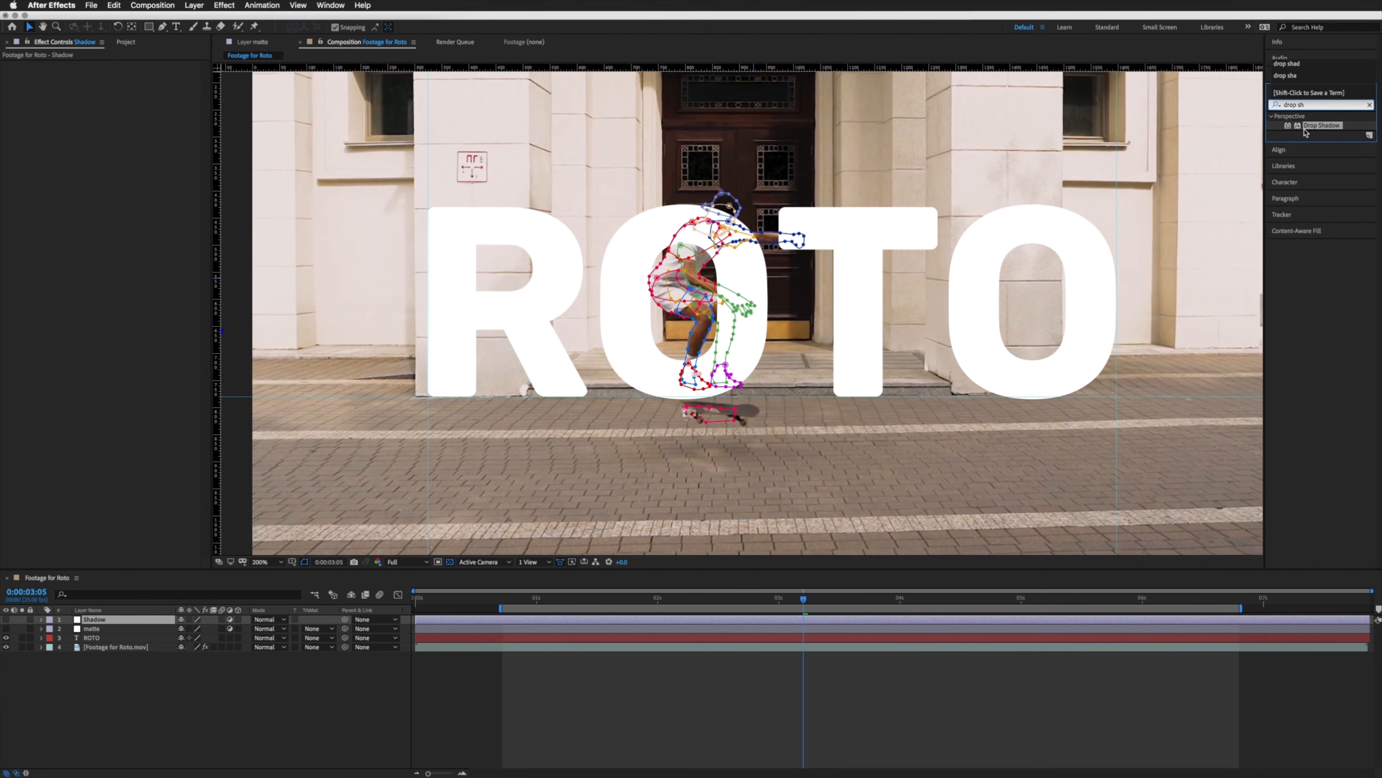
left_click_drag(1305, 133, 93, 621)
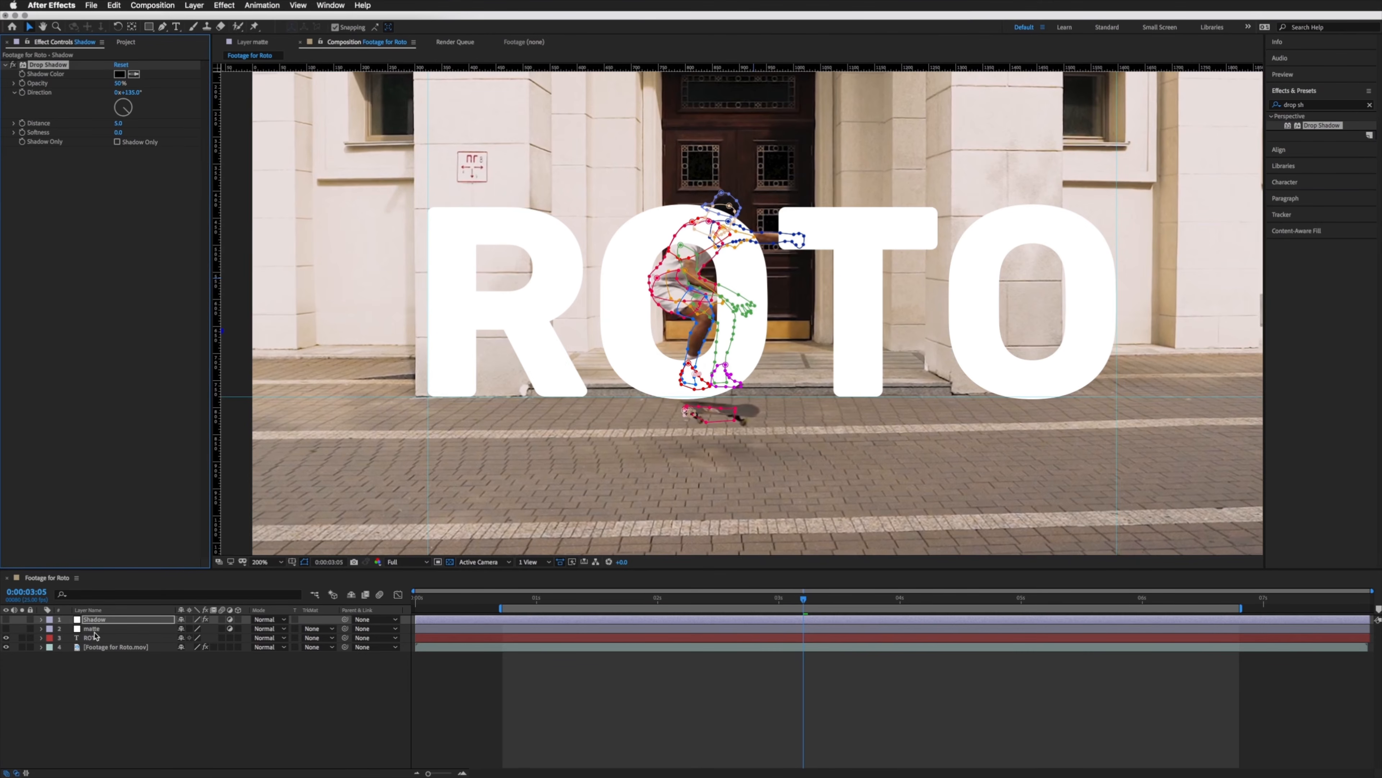
Step: Solo the Footage for Roto.mov and ROTO layers, and reorder the Shadow layer to sit between matte and ROTO
left_click(90, 629)
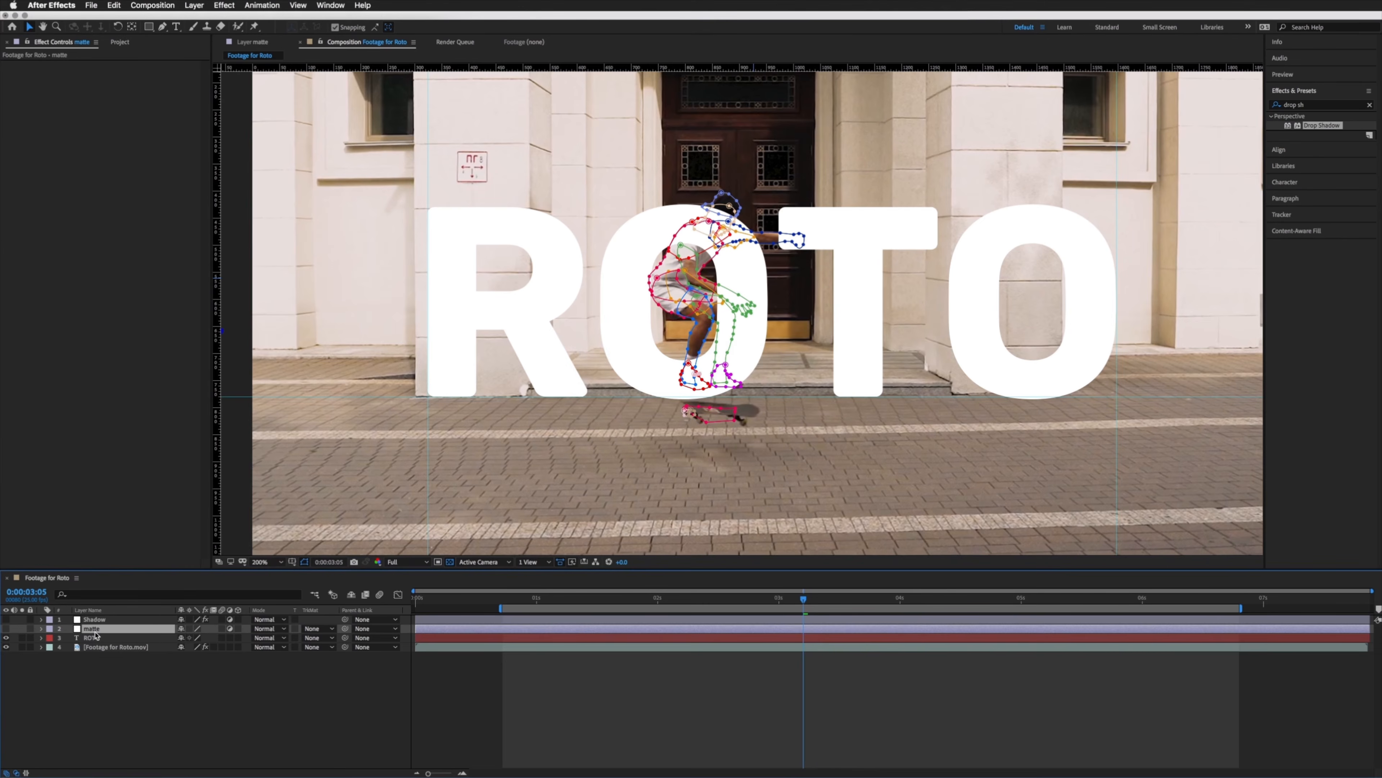
left_click(94, 620)
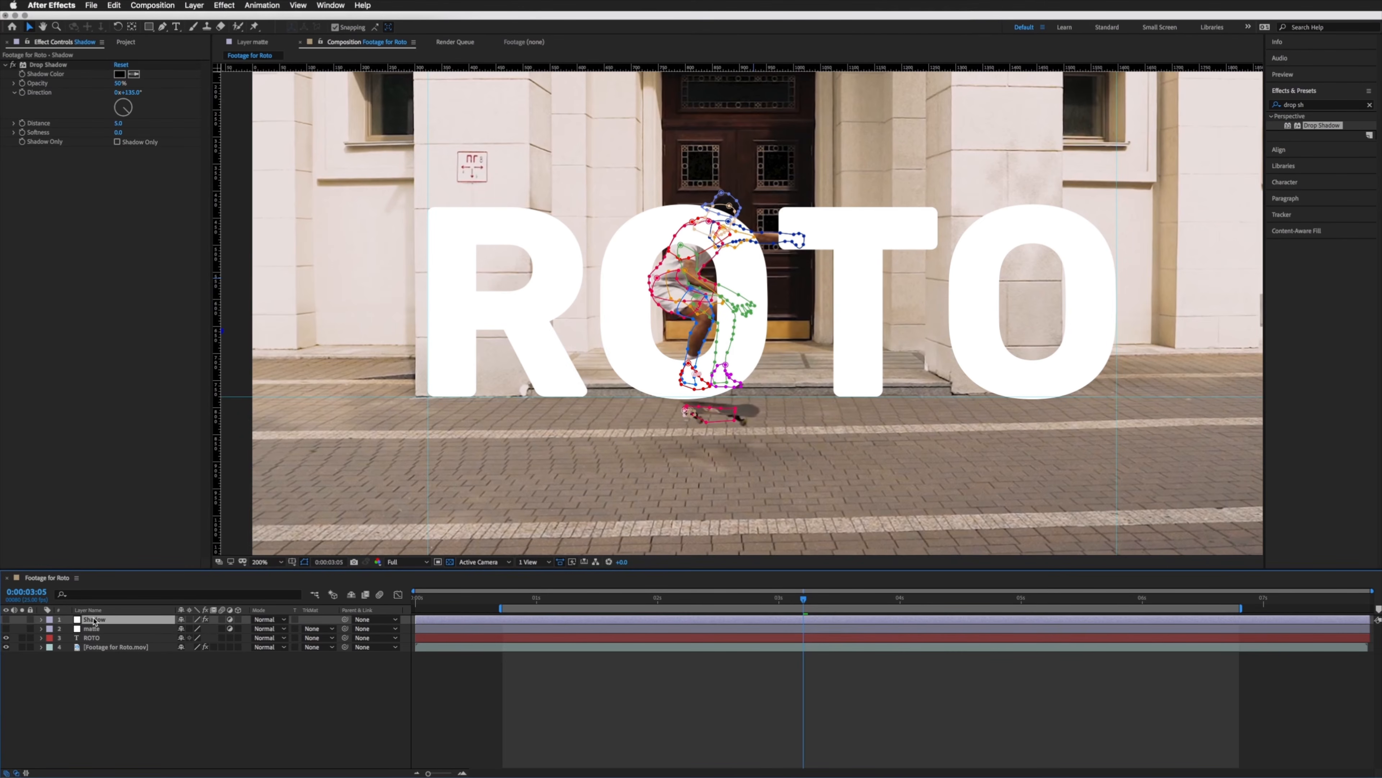
left_click(110, 646)
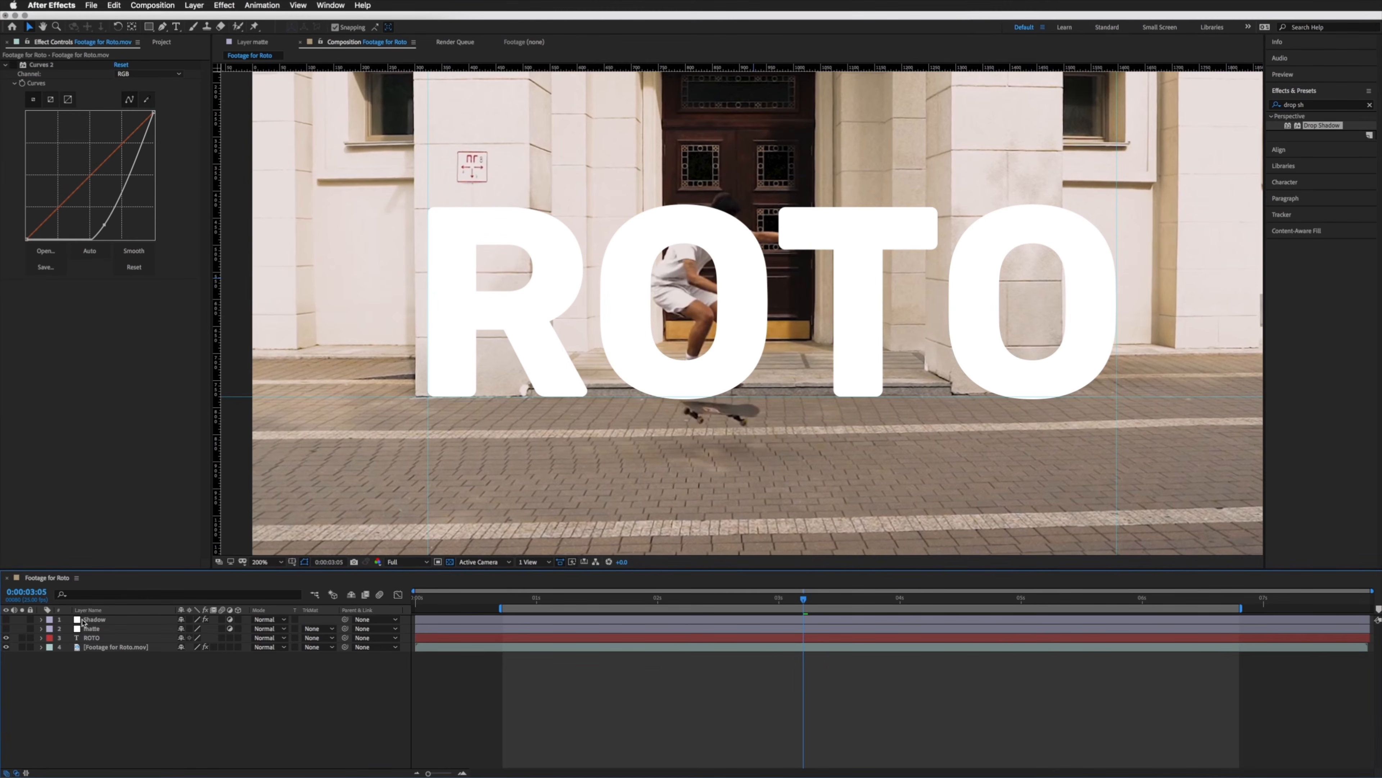
left_click(106, 649)
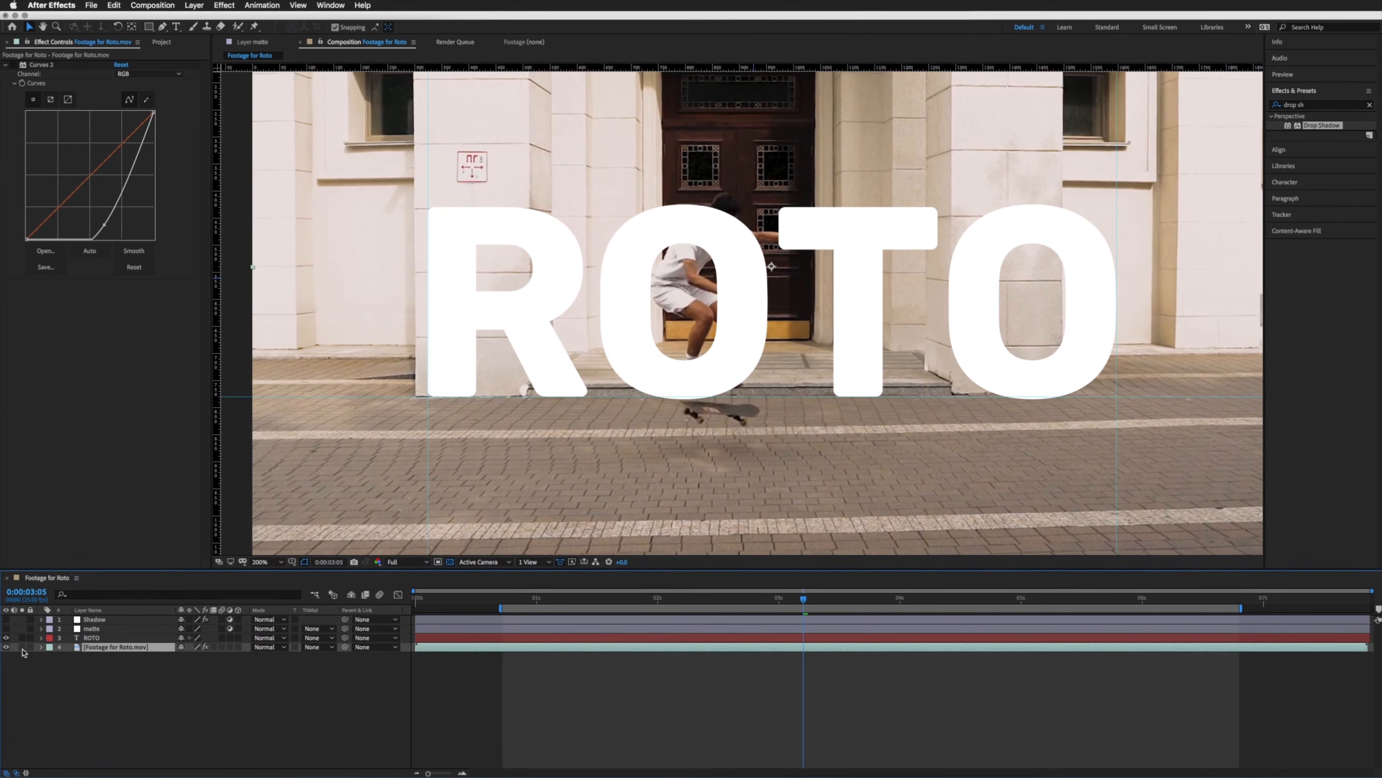
left_click(21, 647)
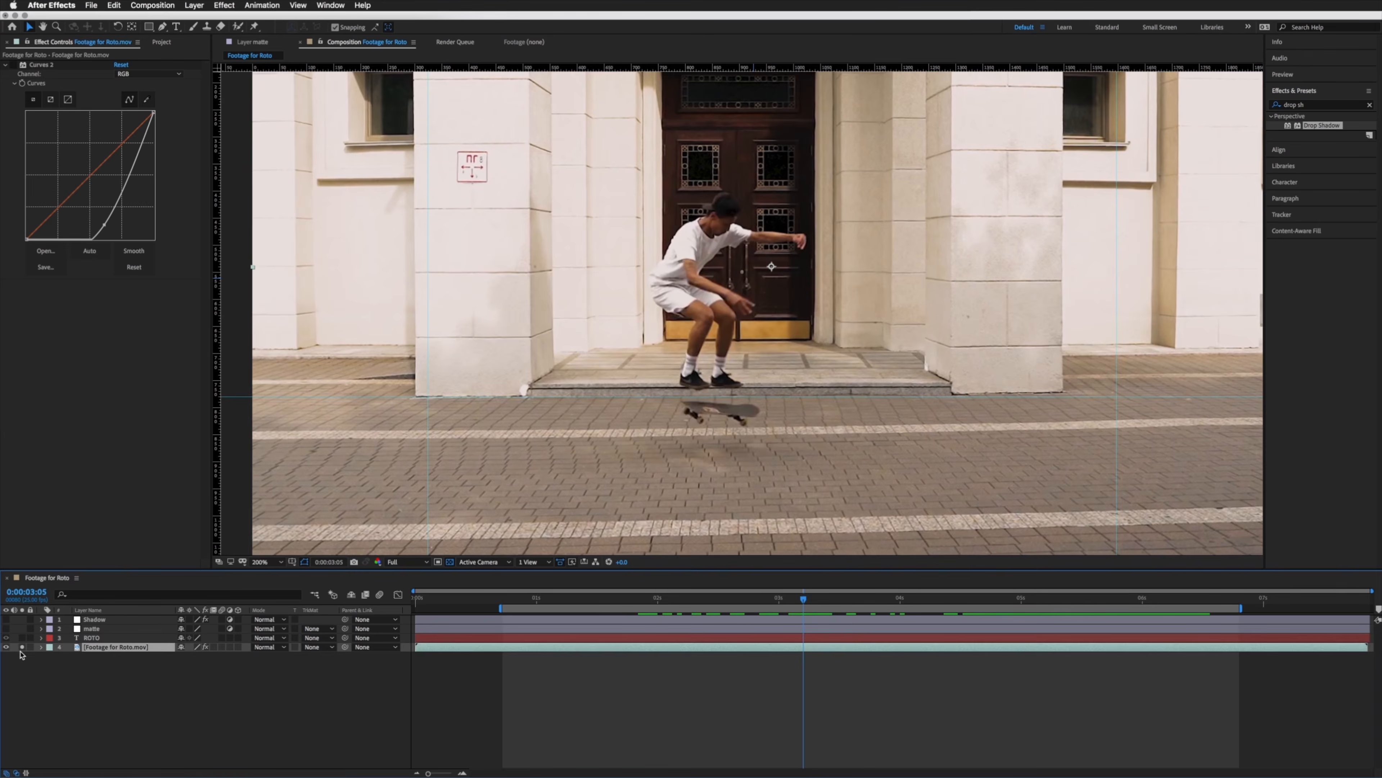
left_click(87, 639)
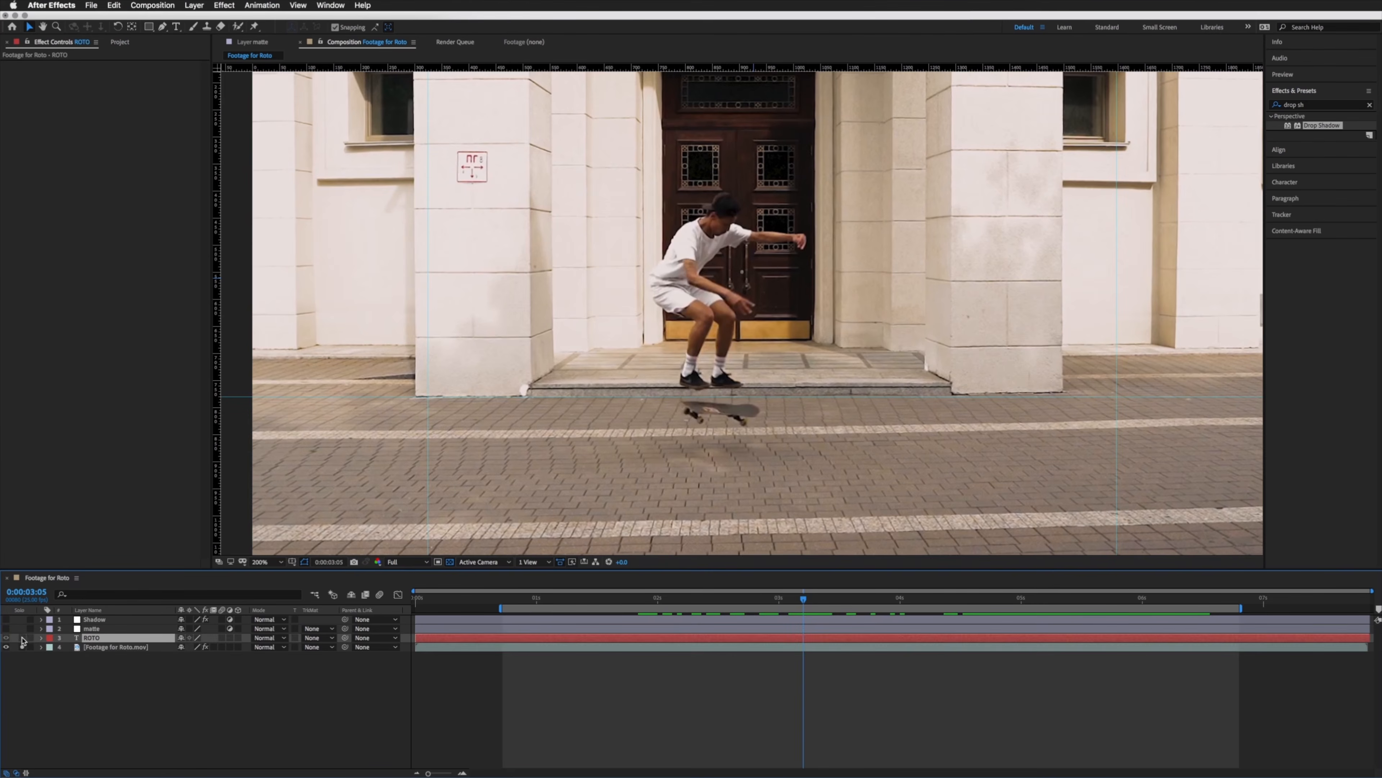
left_click(22, 638)
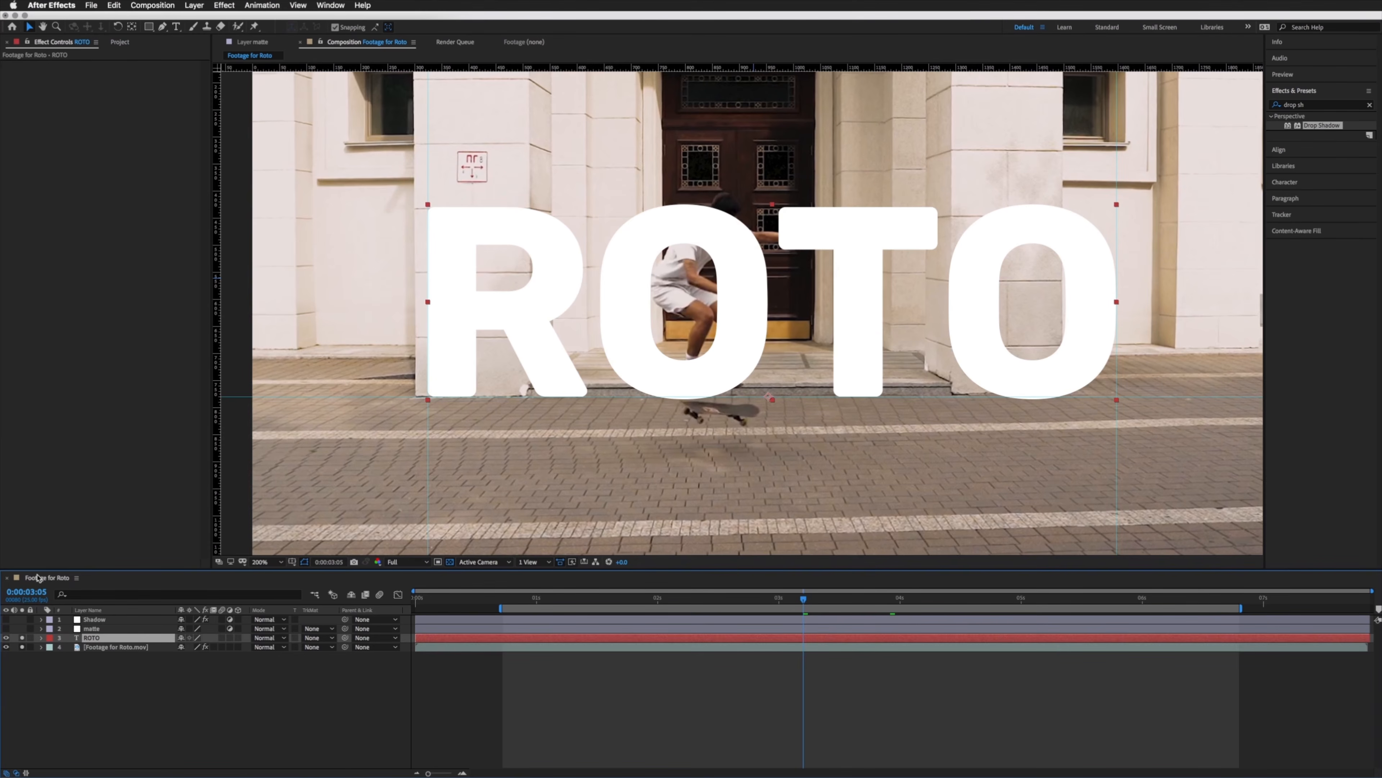
left_click(94, 620)
left_click_drag(93, 630, 94, 634)
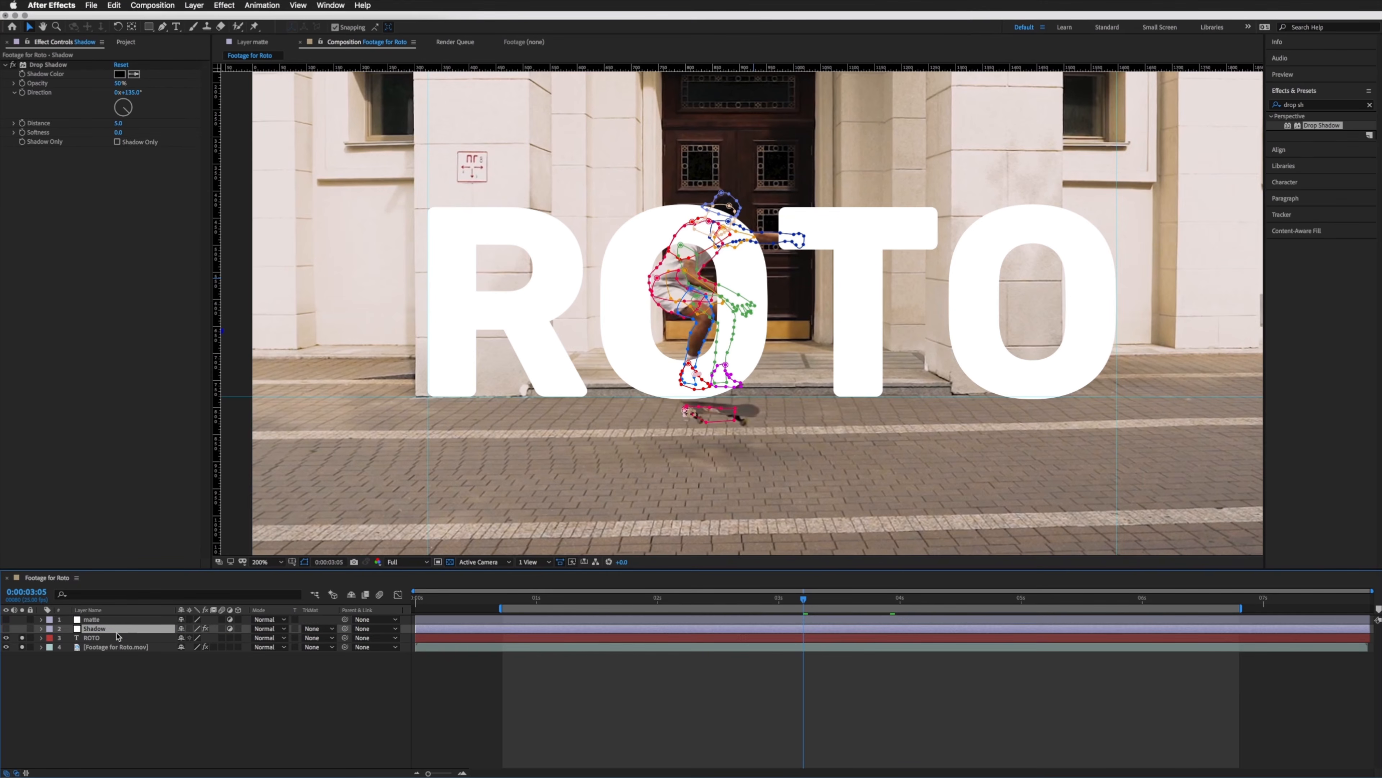
Step: Duplicate the ROTO text layer, rename the copy Shadow matte, and place it directly above the Shadow layer
left_click(91, 637)
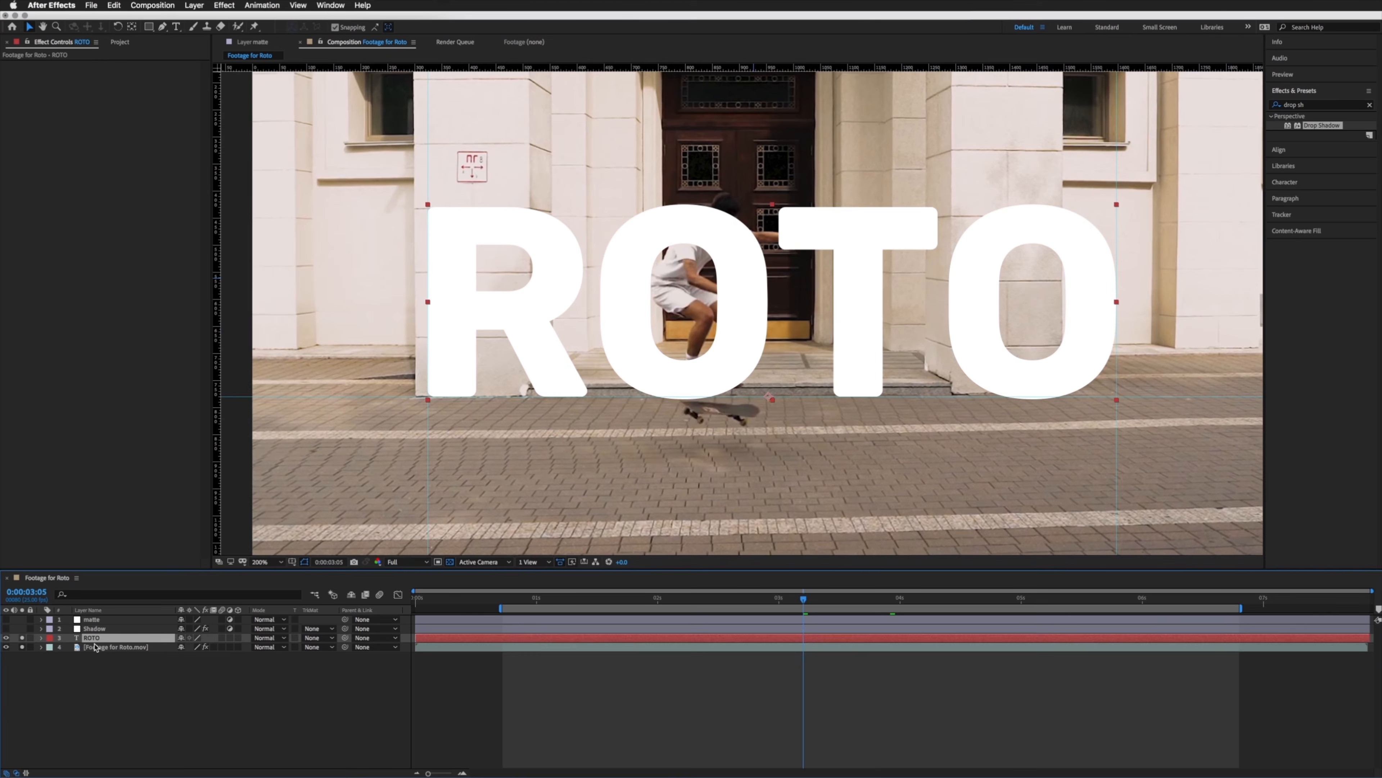
key("super+d")
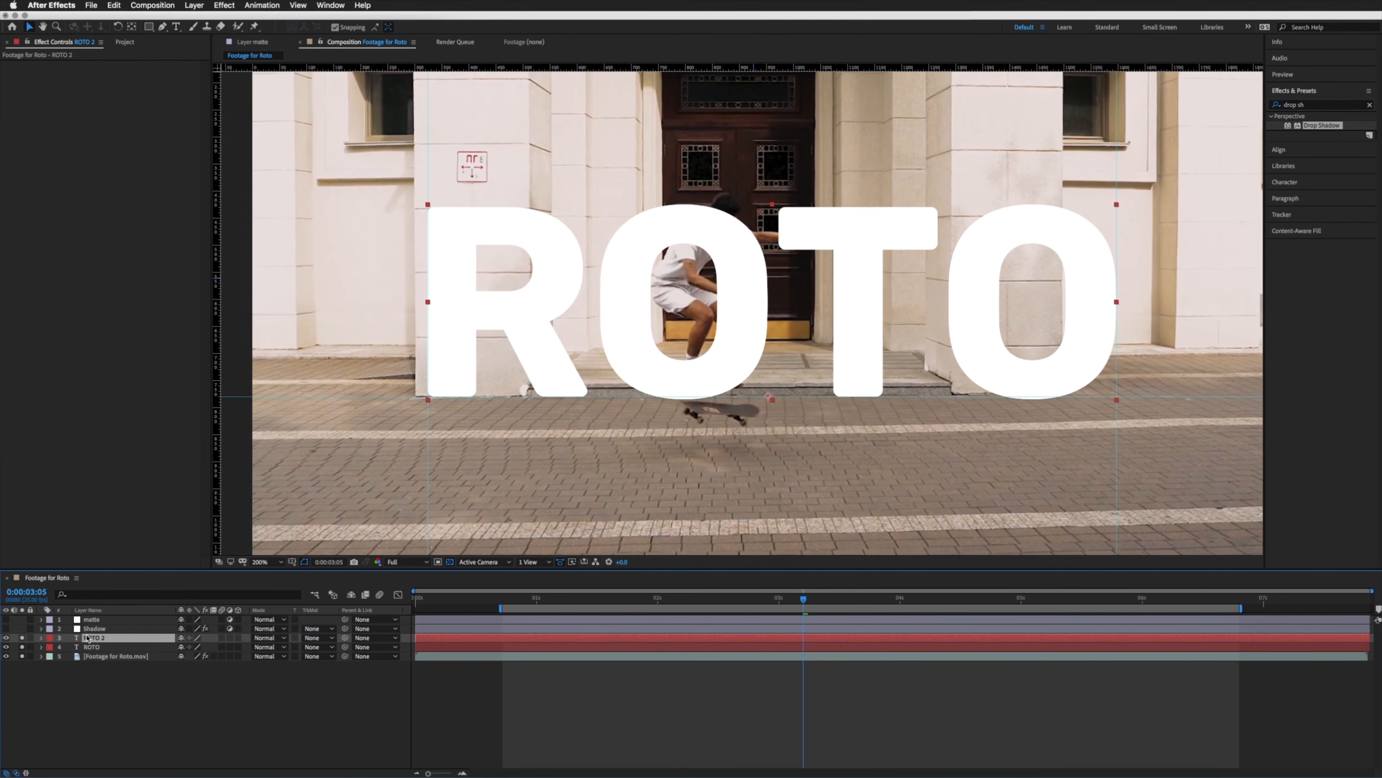
key("Return")
type("S")
key("Return")
left_click_drag(95, 641, 95, 626)
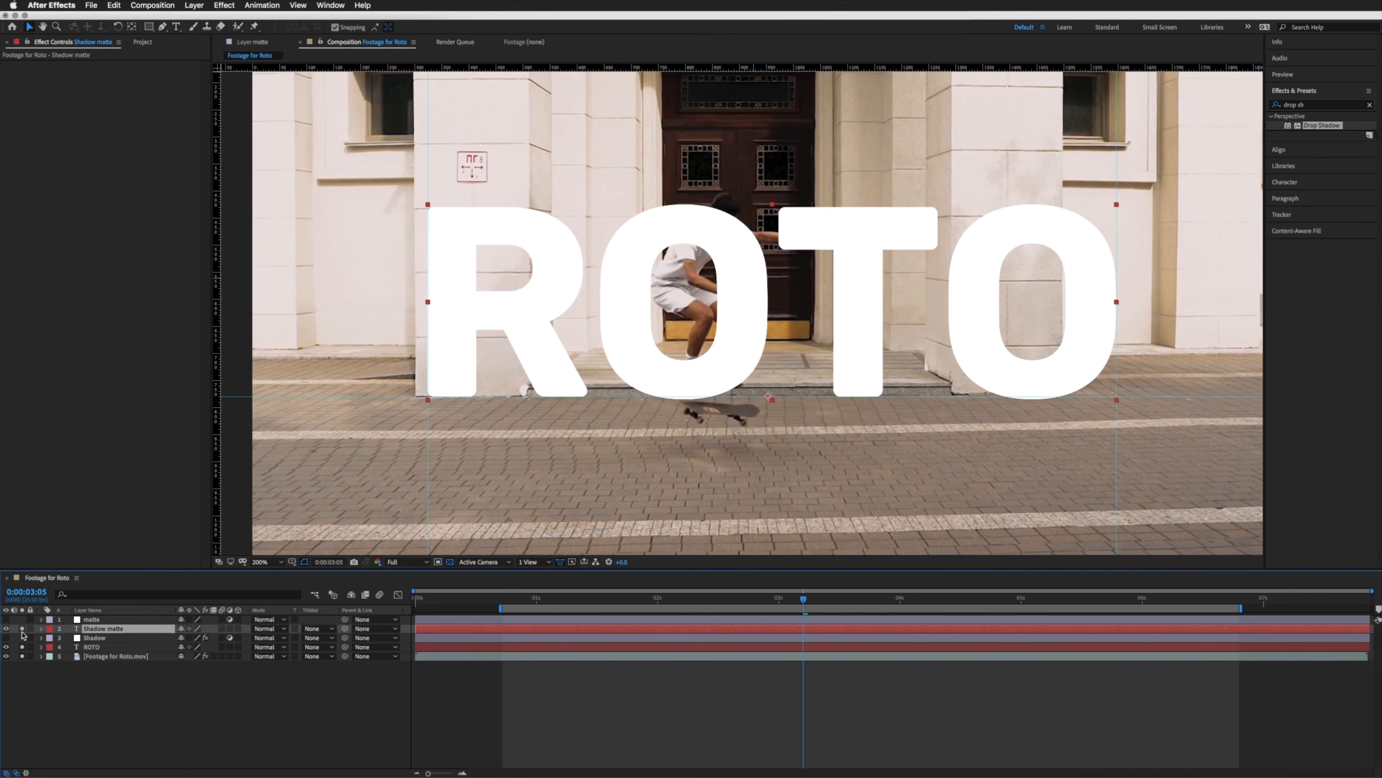
Step: Solo the Shadow layer, set its Drop Shadow to Shadow Only, and keep its adjustment layer switch off
left_click(96, 639)
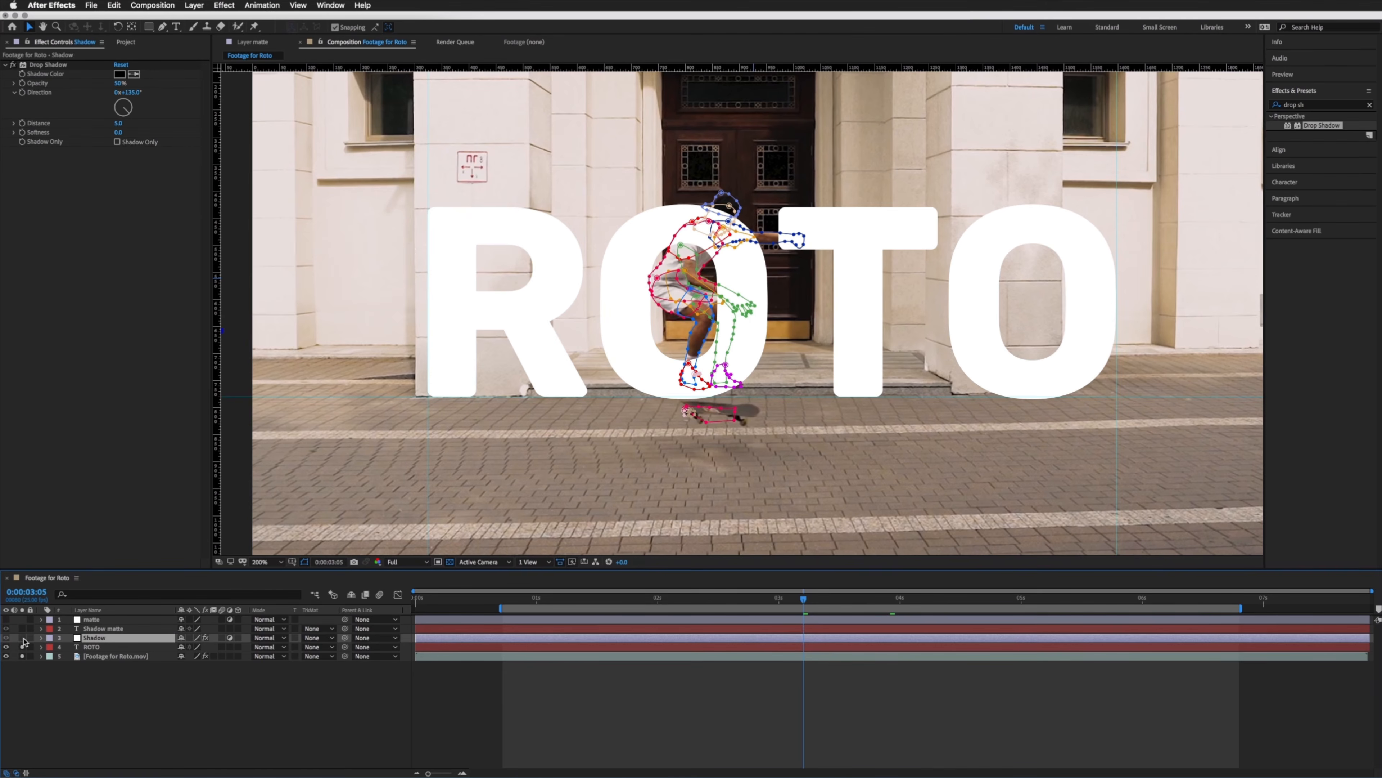
left_click(82, 717)
left_click(100, 638)
left_click(41, 66)
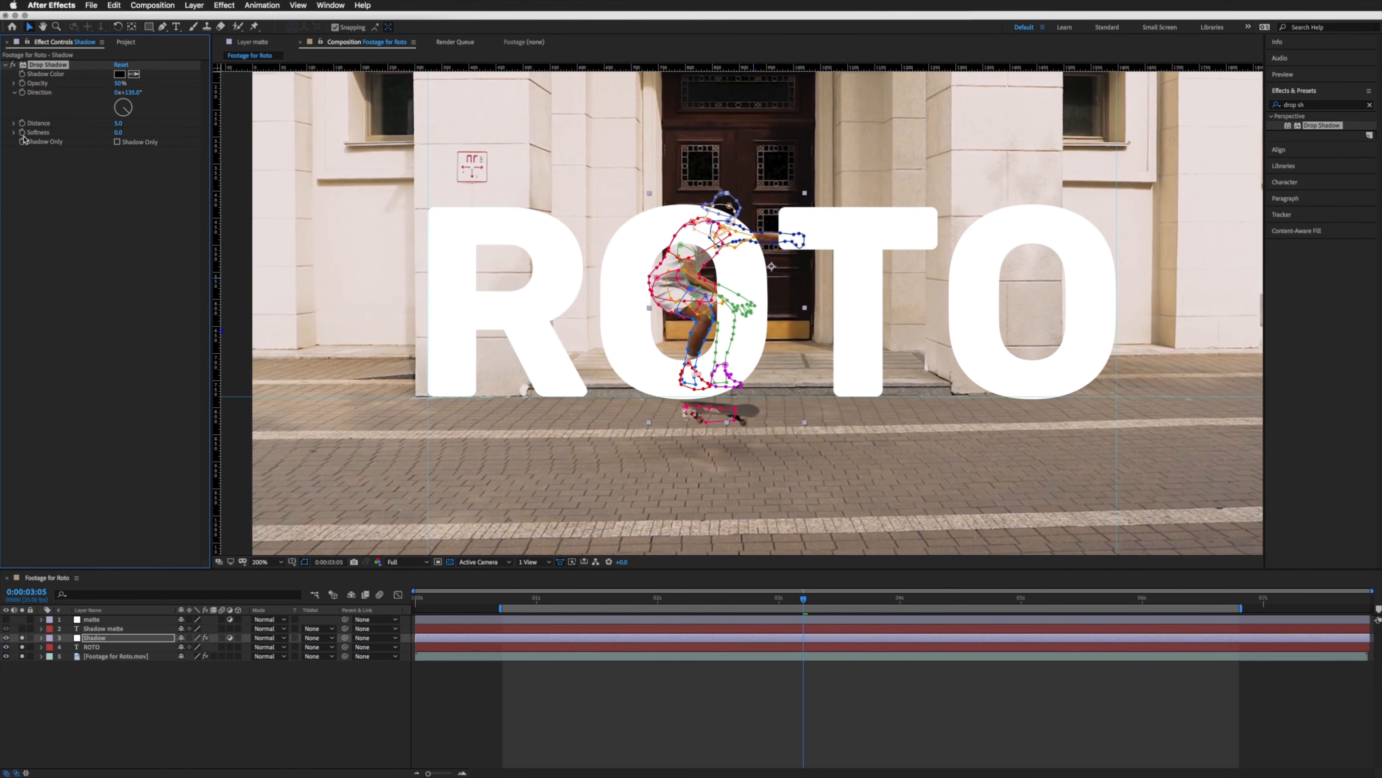
left_click(117, 142)
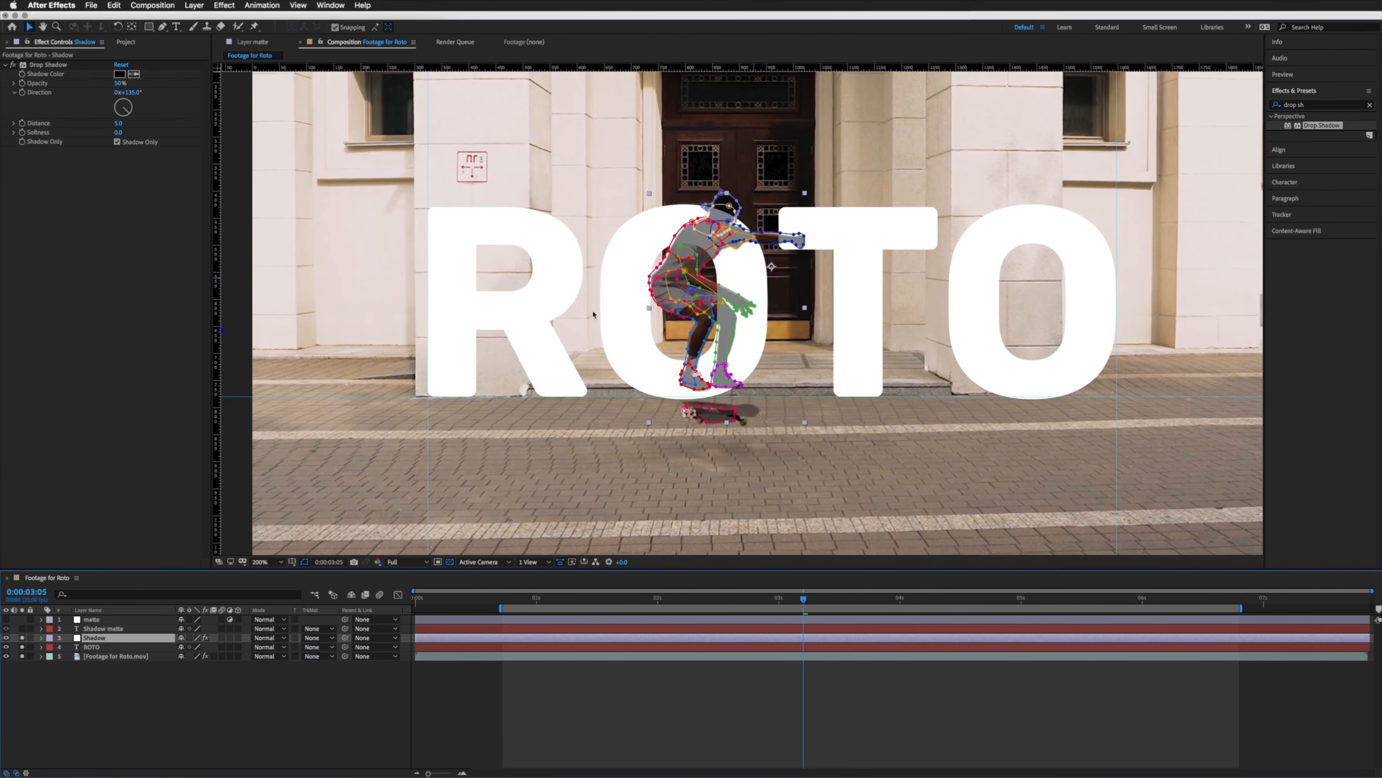
left_click(229, 638)
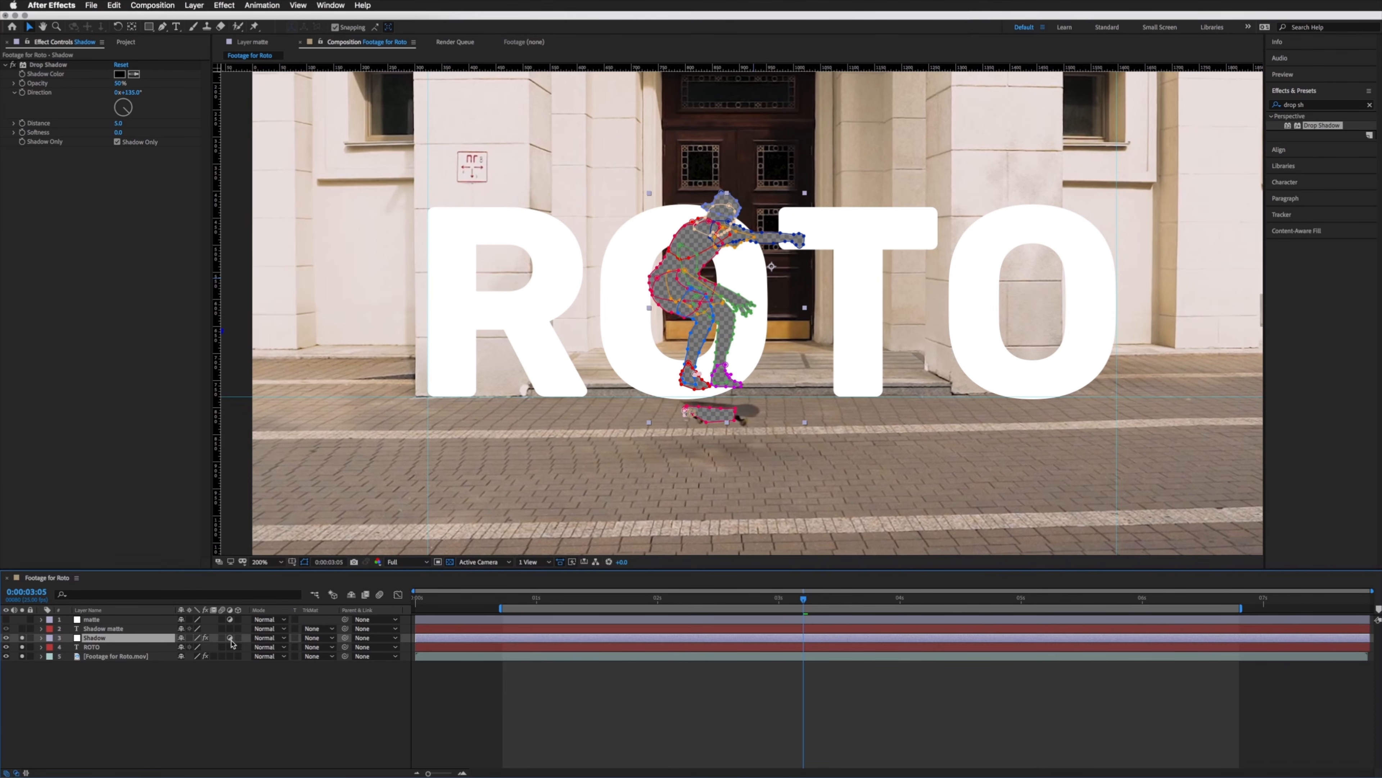
left_click(230, 638)
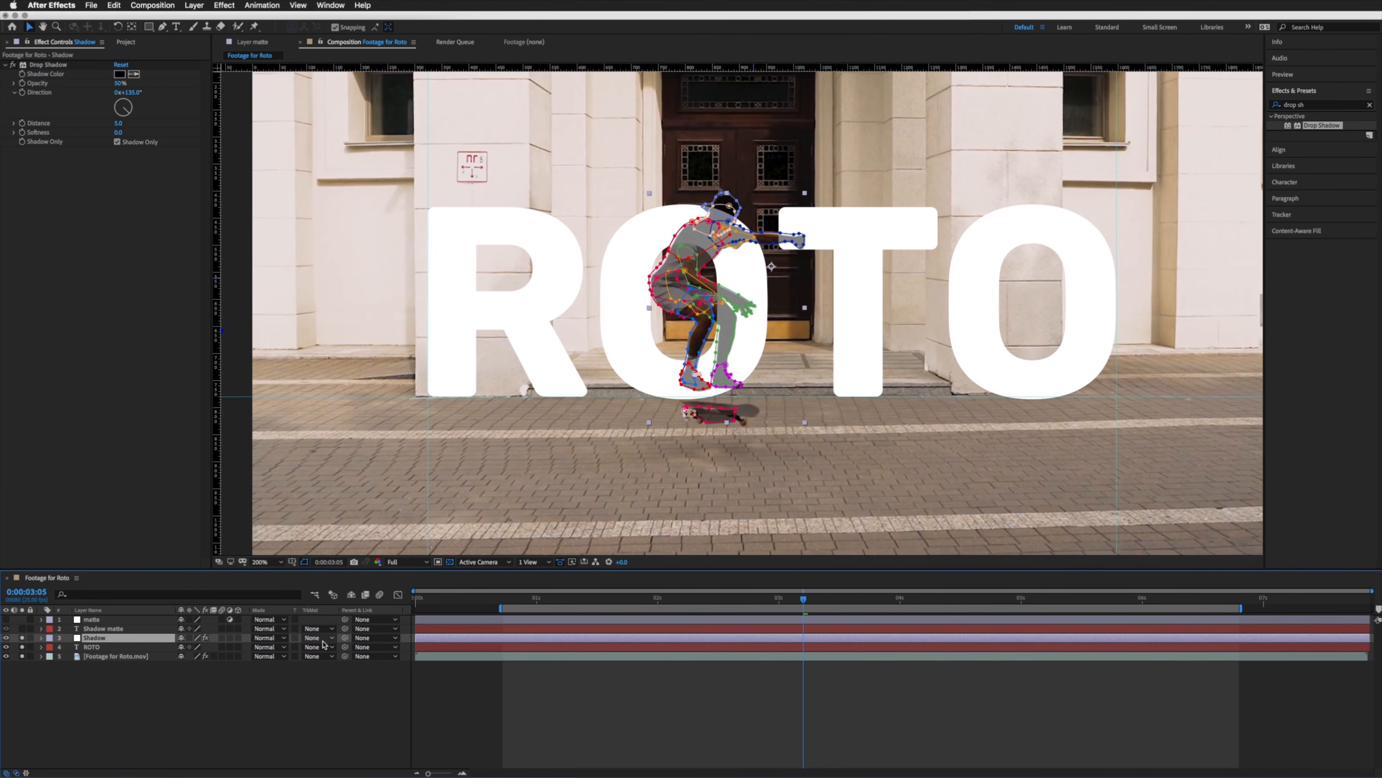
Step: Set the Shadow layer's track matte to Alpha Matte "Shadow matte" and view the matted shadow on its own
left_click(321, 640)
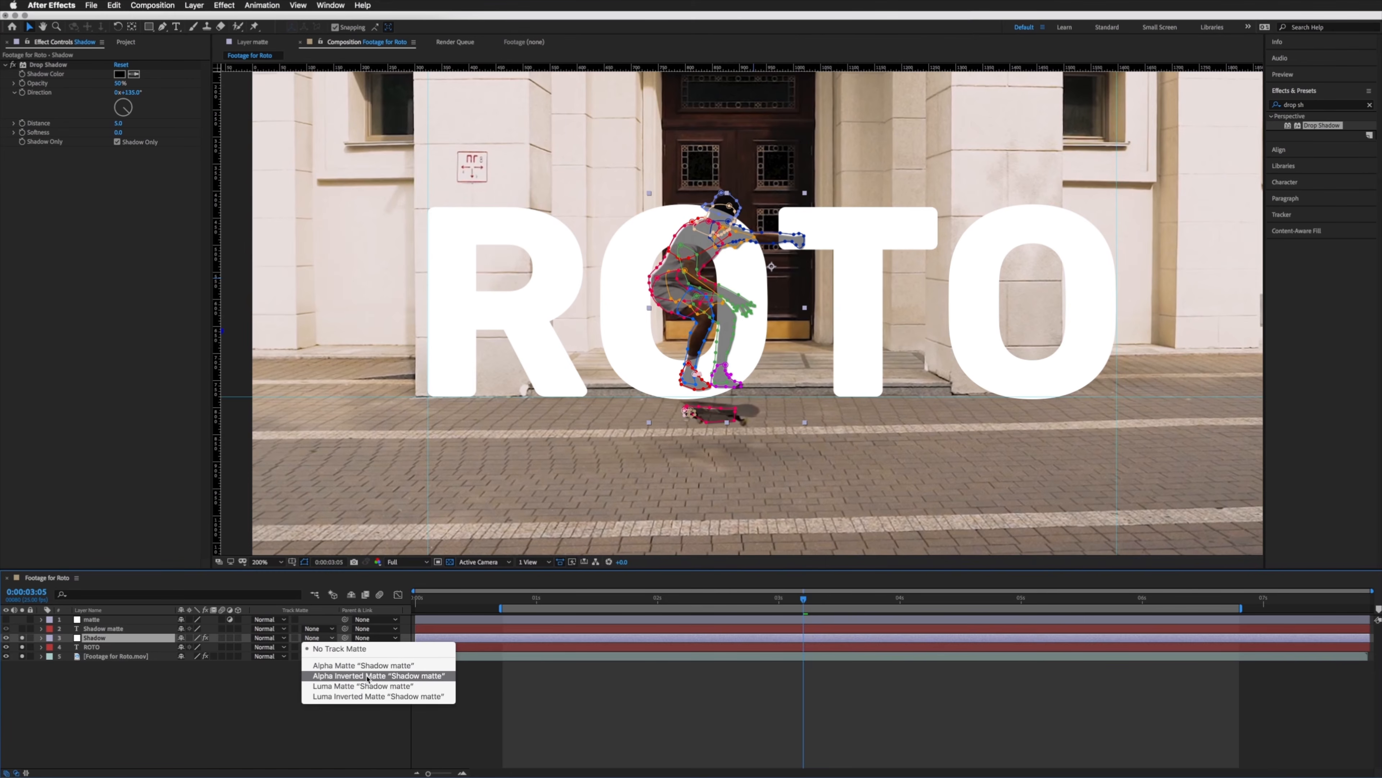
left_click(370, 665)
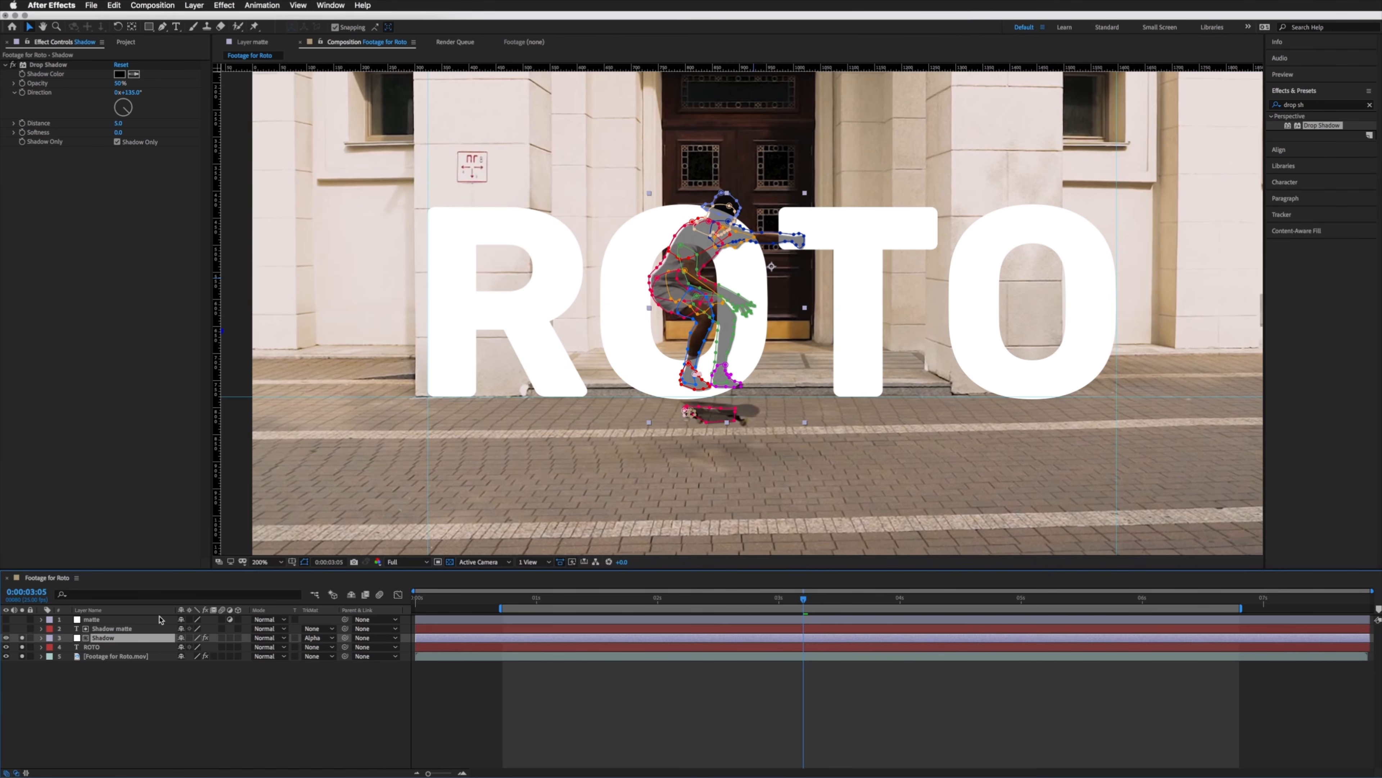
left_click(112, 629)
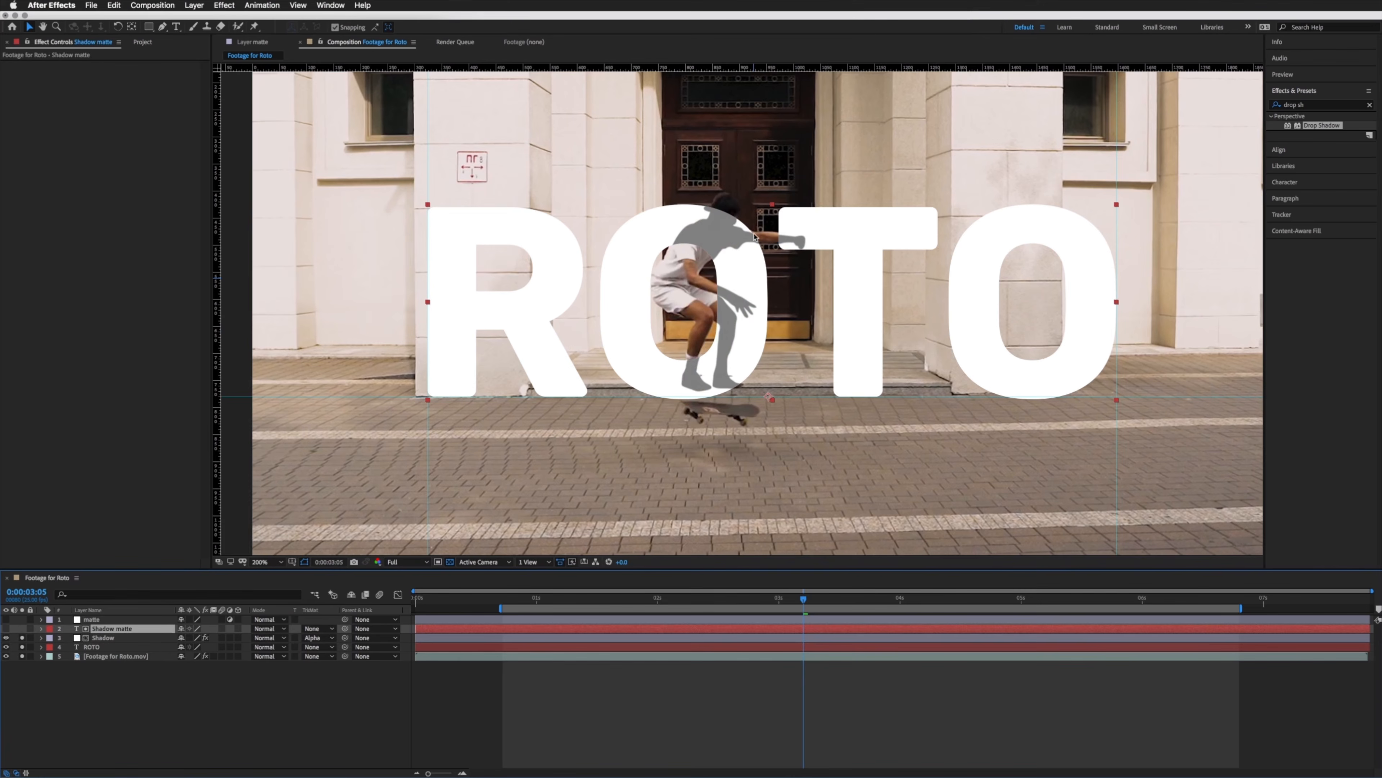
left_click(96, 638)
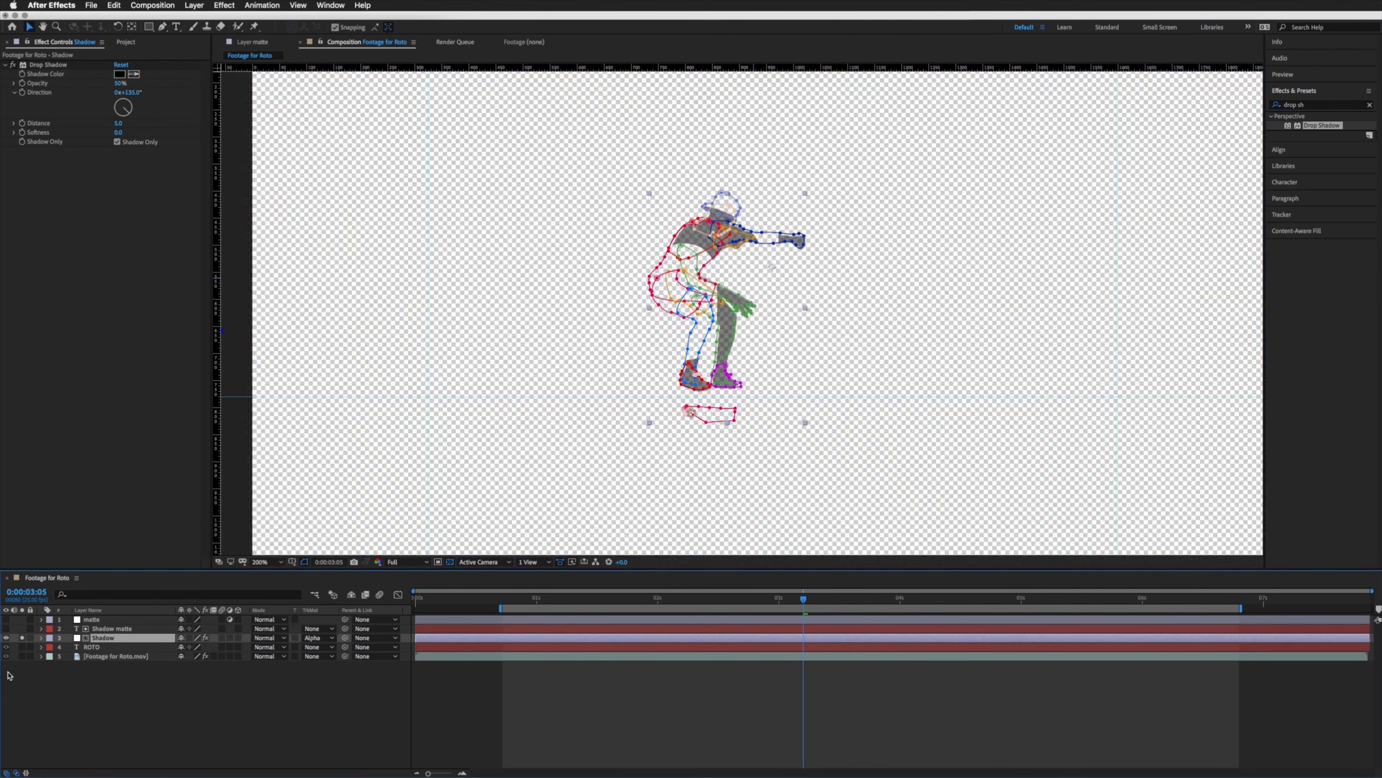
left_click(524, 714)
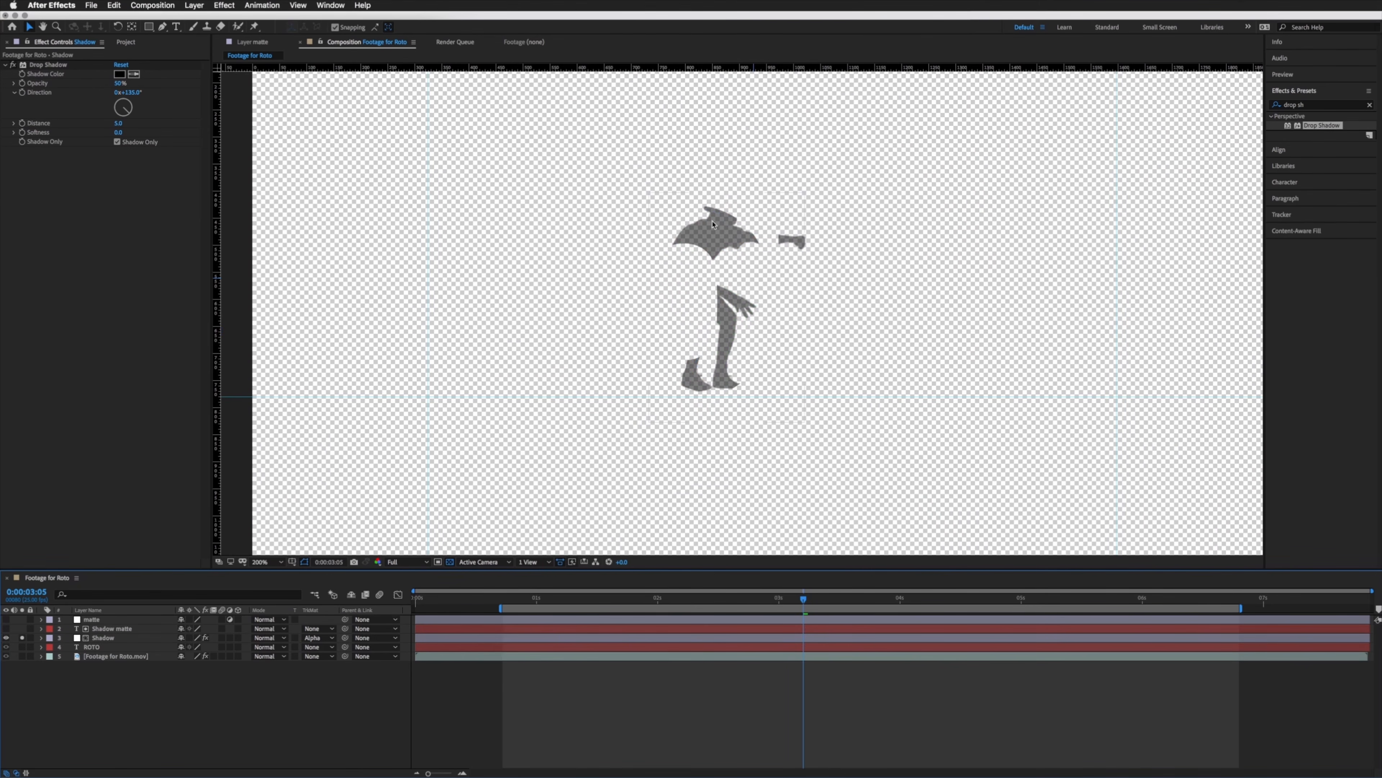
Step: Solo the ROTO layer together with Shadow and set the Shadow layer back to No Track Matte
left_click(22, 646)
left_click(104, 637)
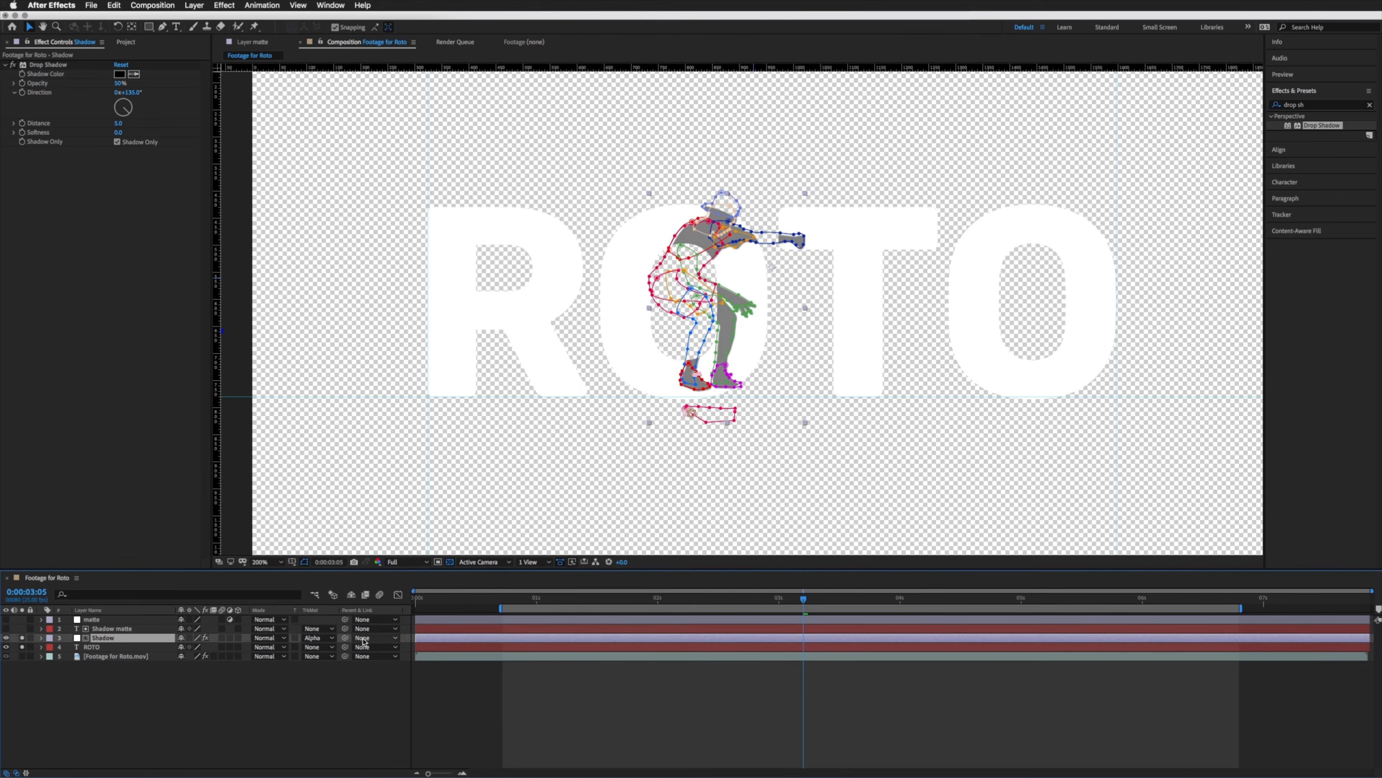
left_click(325, 637)
left_click(342, 649)
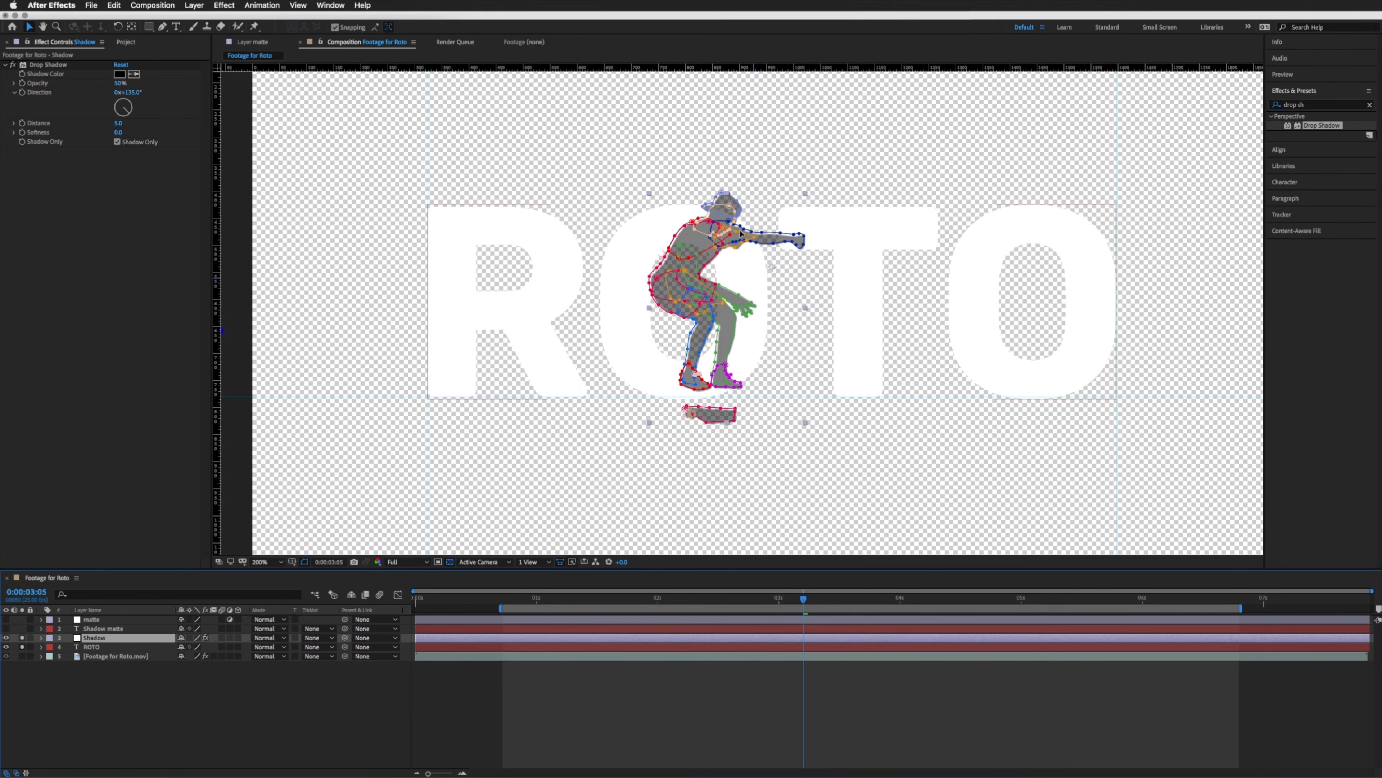
Step: Solo the background footage, set the Shadow layer's track matte to Alpha Matte "Shadow matte", and turn all layer solos off
left_click(22, 656)
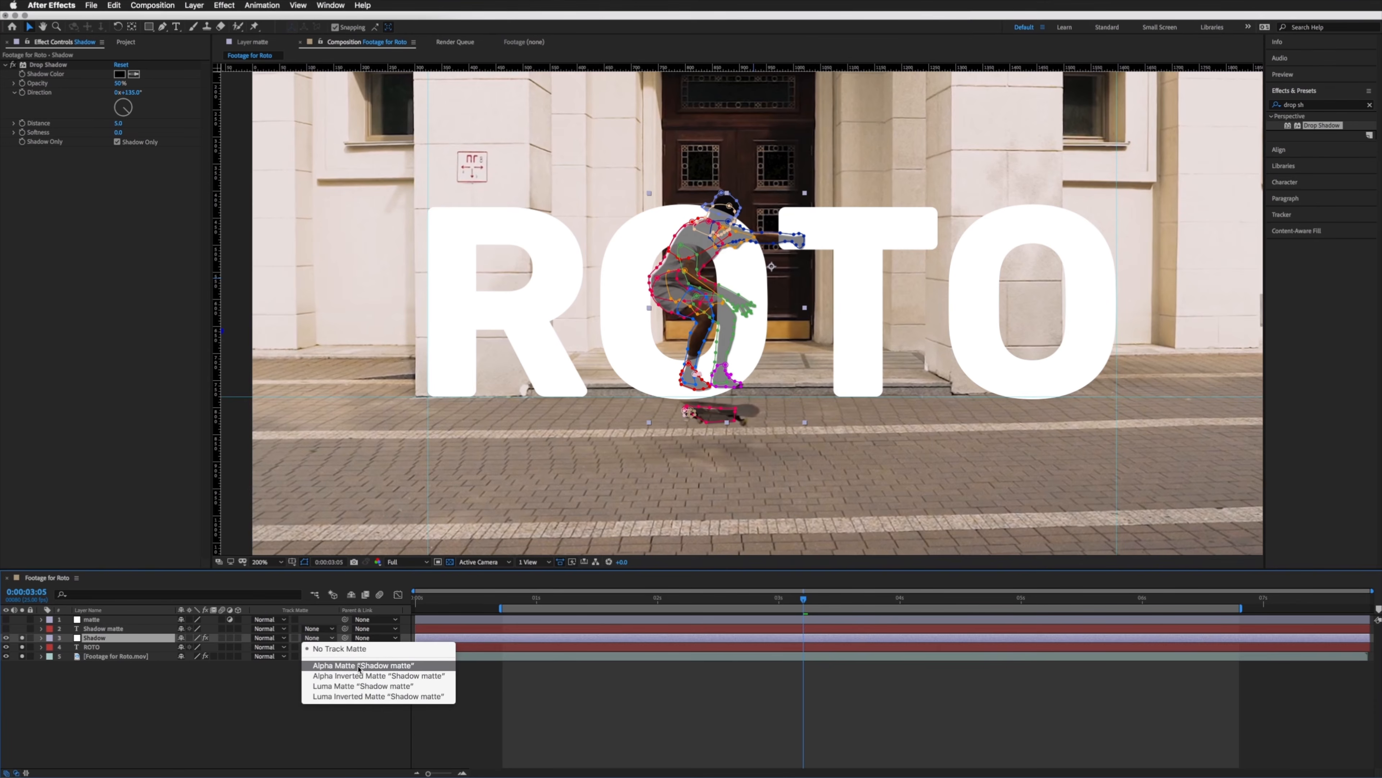
left_click(395, 666)
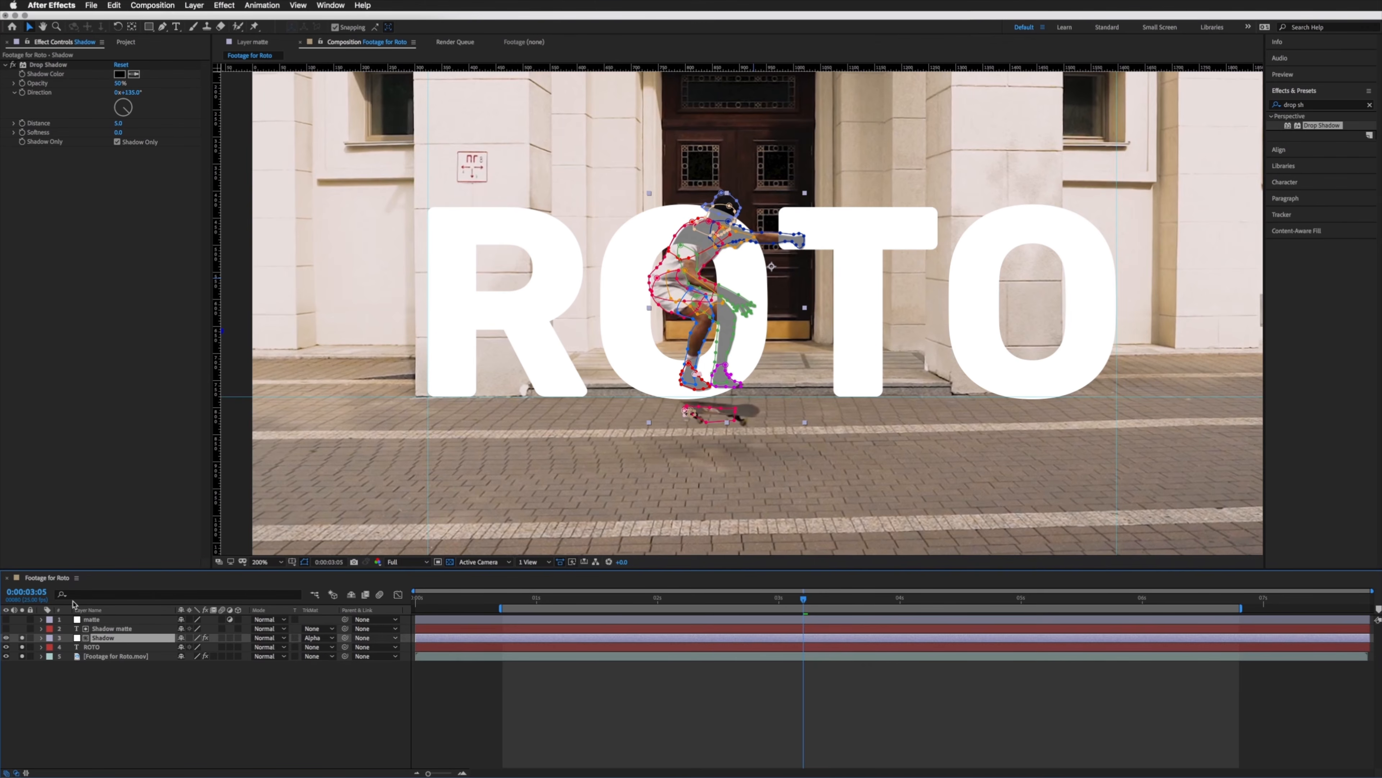
left_click(111, 676)
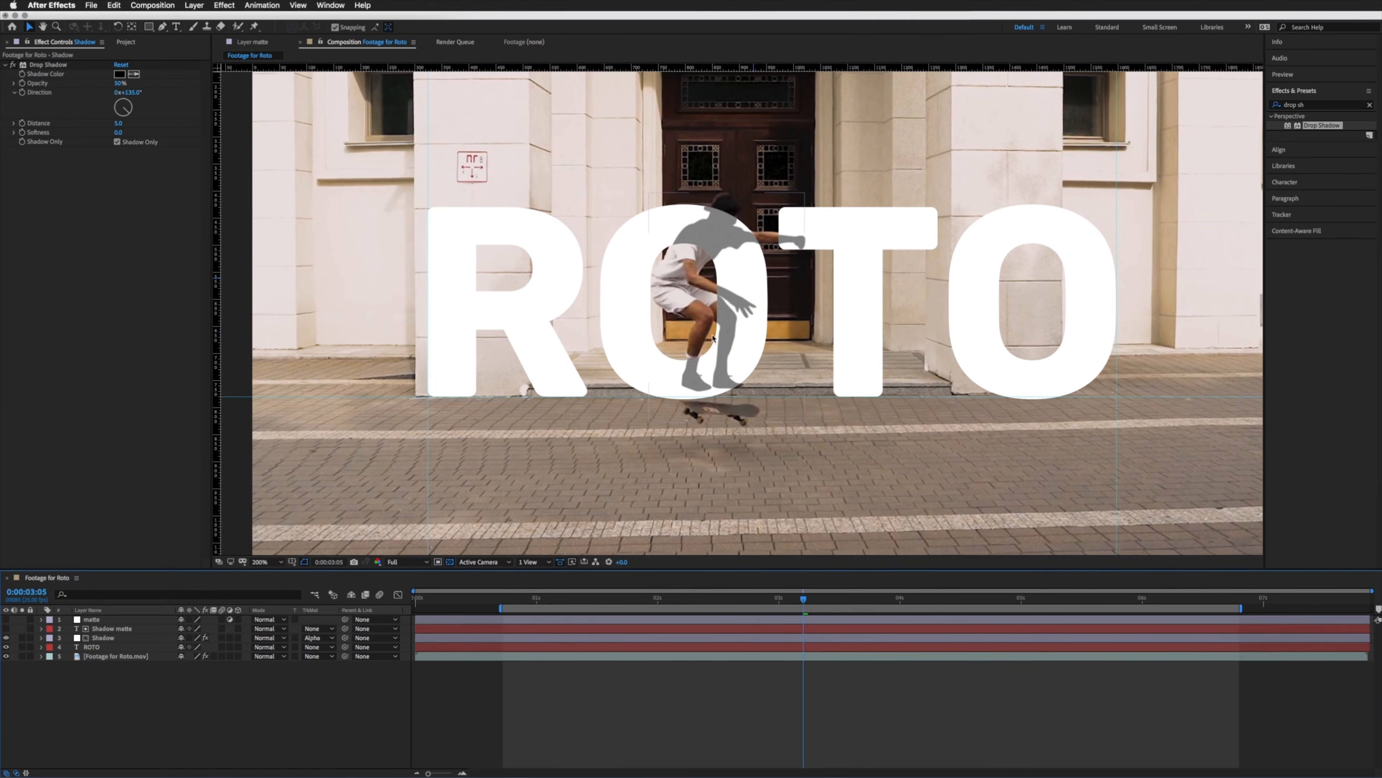
Step: Duplicate the footage layer, place the copy directly below the matte layer, and set its track matte to Alpha Matte "matte"
left_click(125, 656)
key("super+d")
left_click_drag(111, 657, 102, 628)
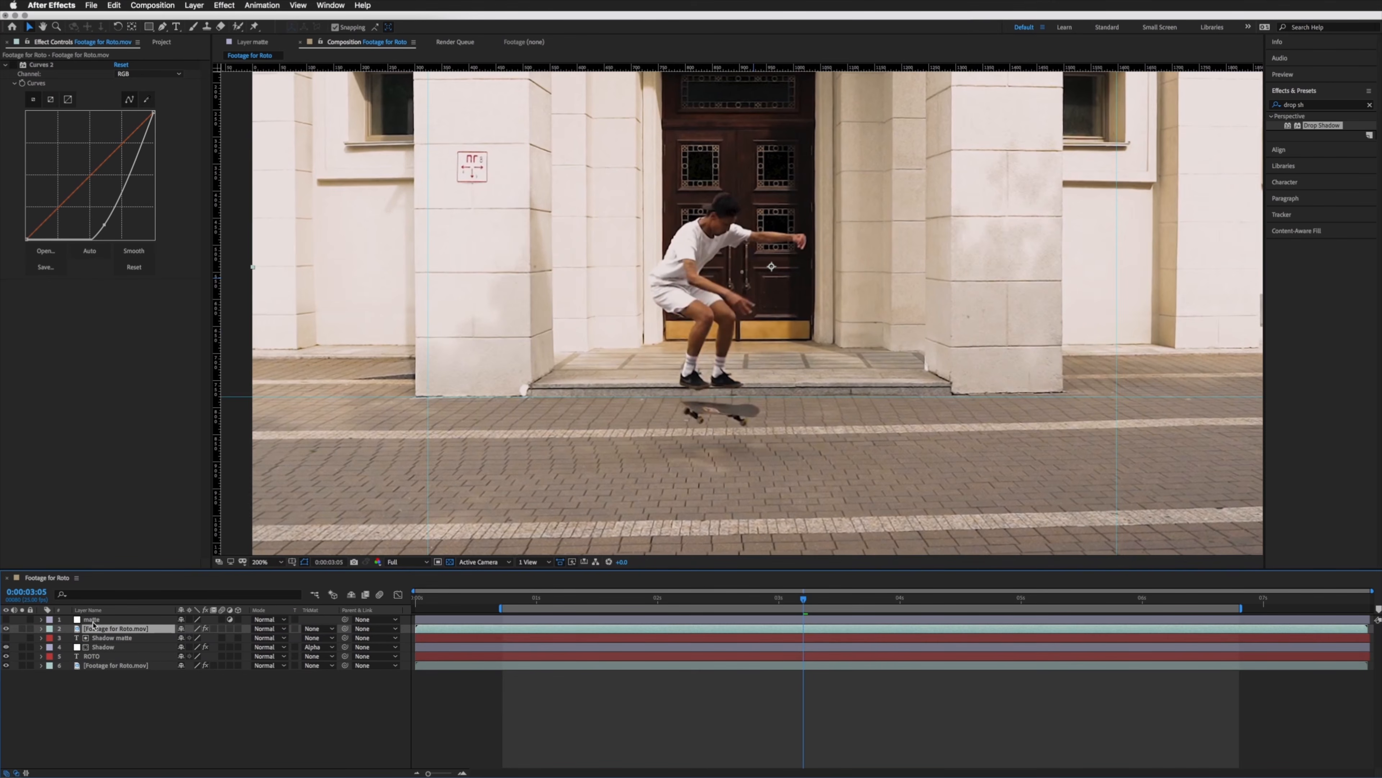
left_click(321, 628)
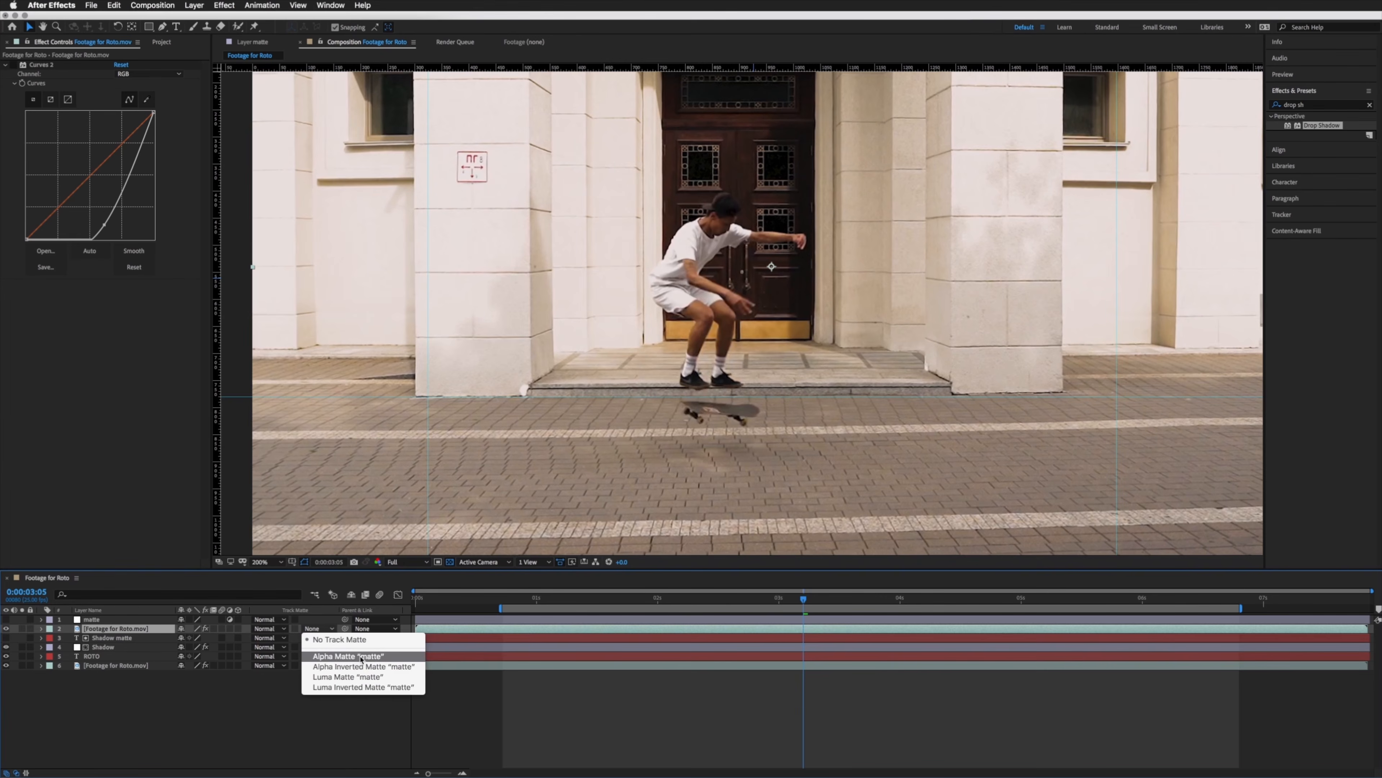
left_click(361, 656)
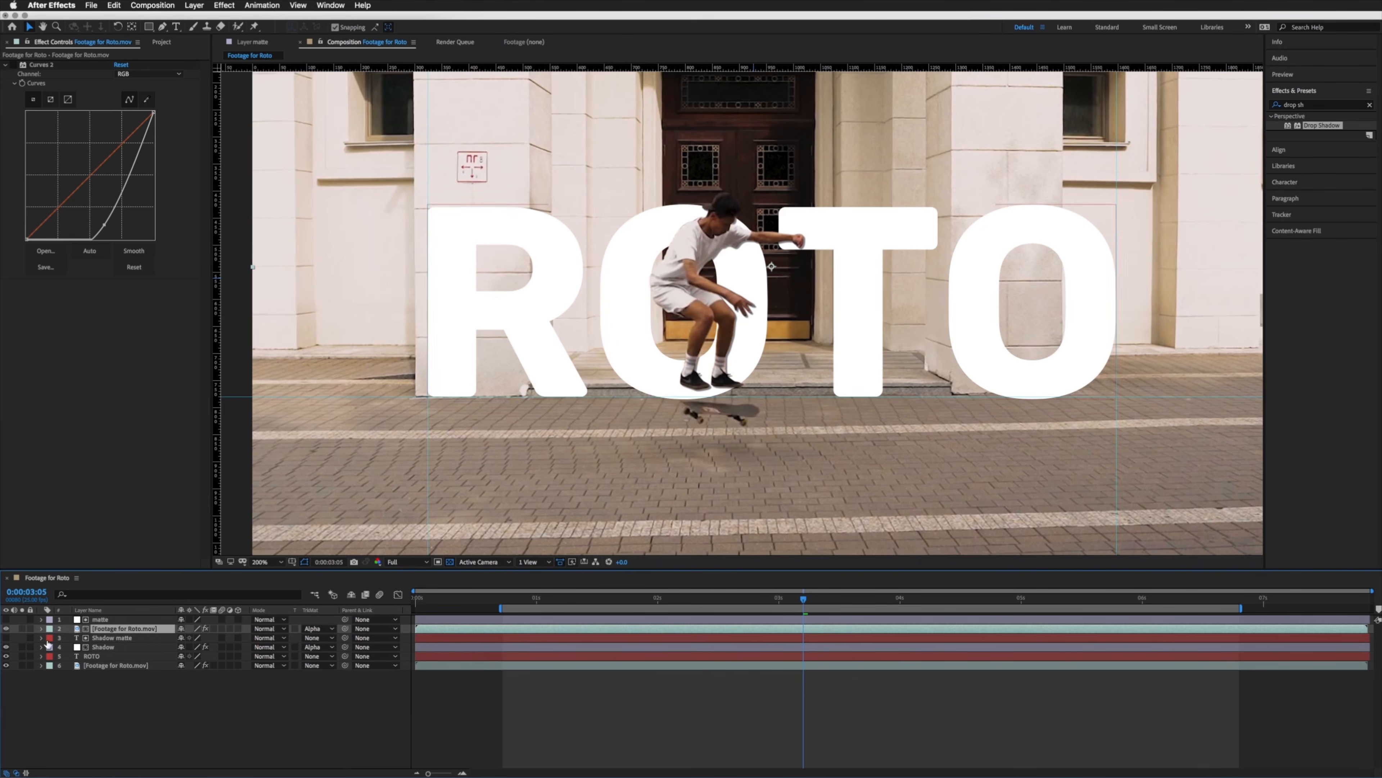
Step: Solo the matted footage, Shadow, ROTO and background layers one after another to examine the layer stack, and turn the solos off
left_click(22, 628)
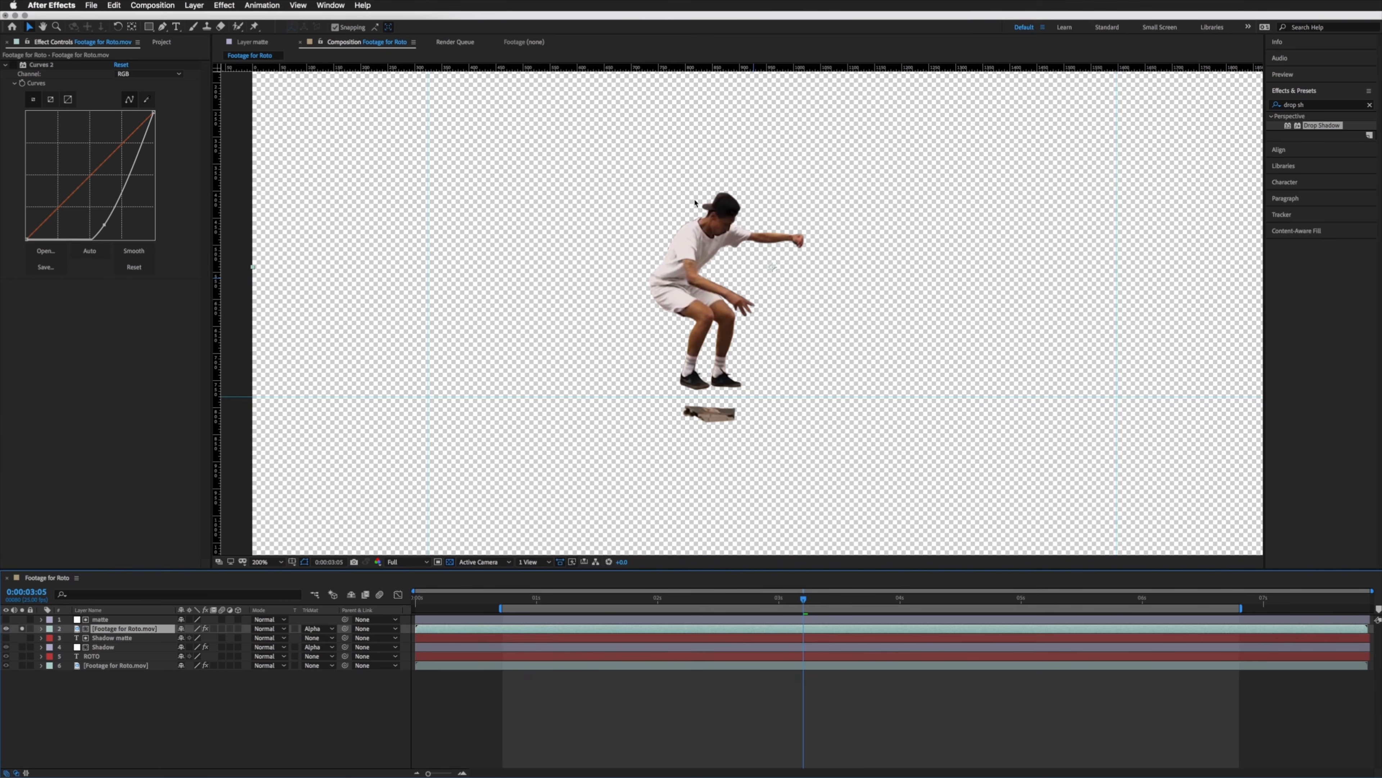
left_click(23, 647)
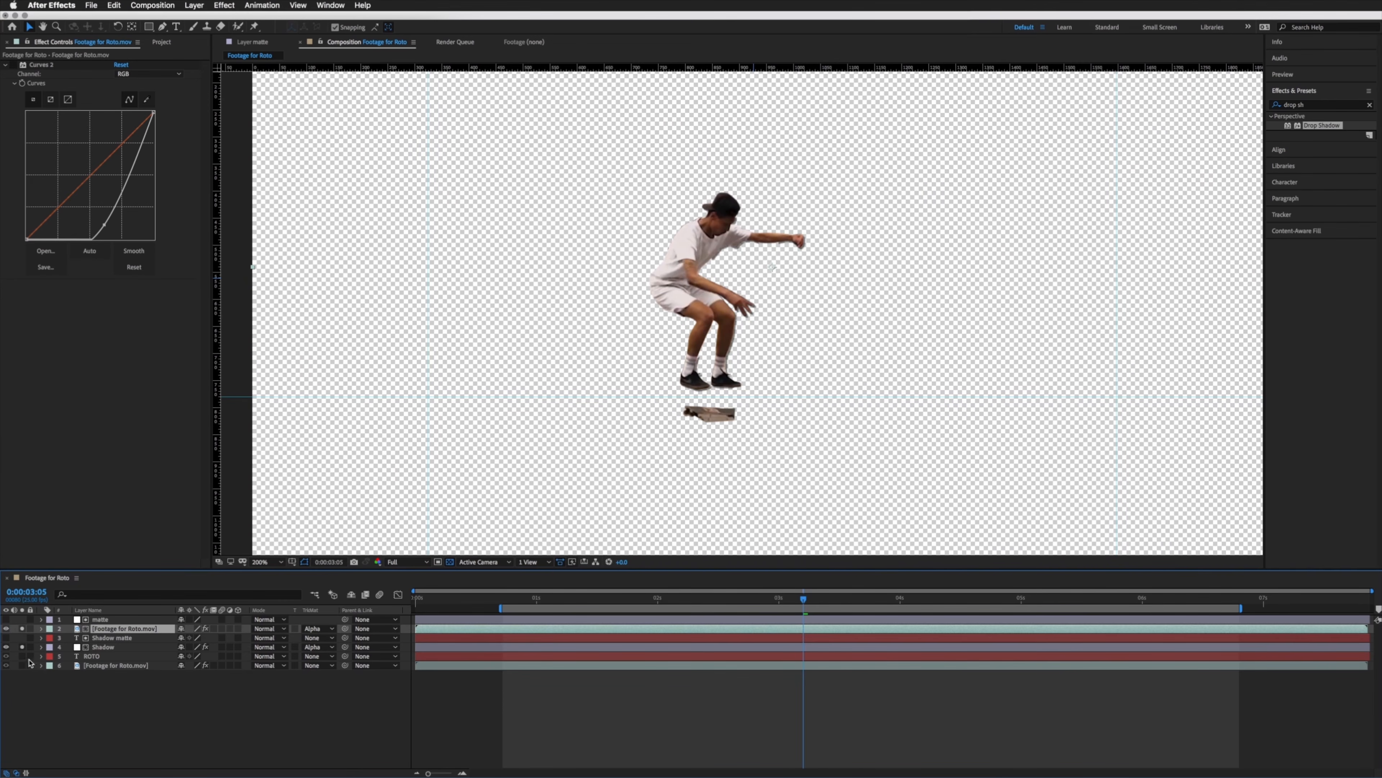
left_click(21, 656)
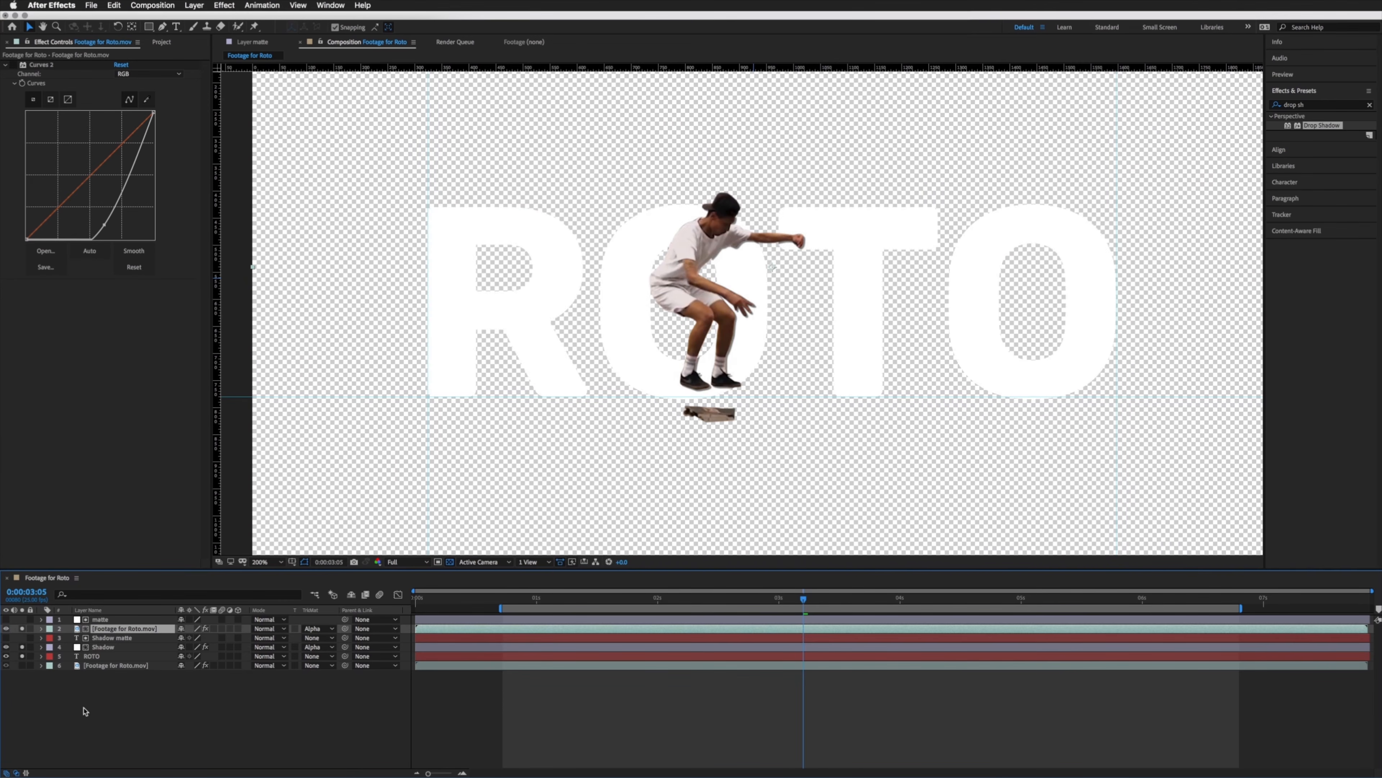
left_click(21, 665)
left_click_drag(21, 629, 24, 667)
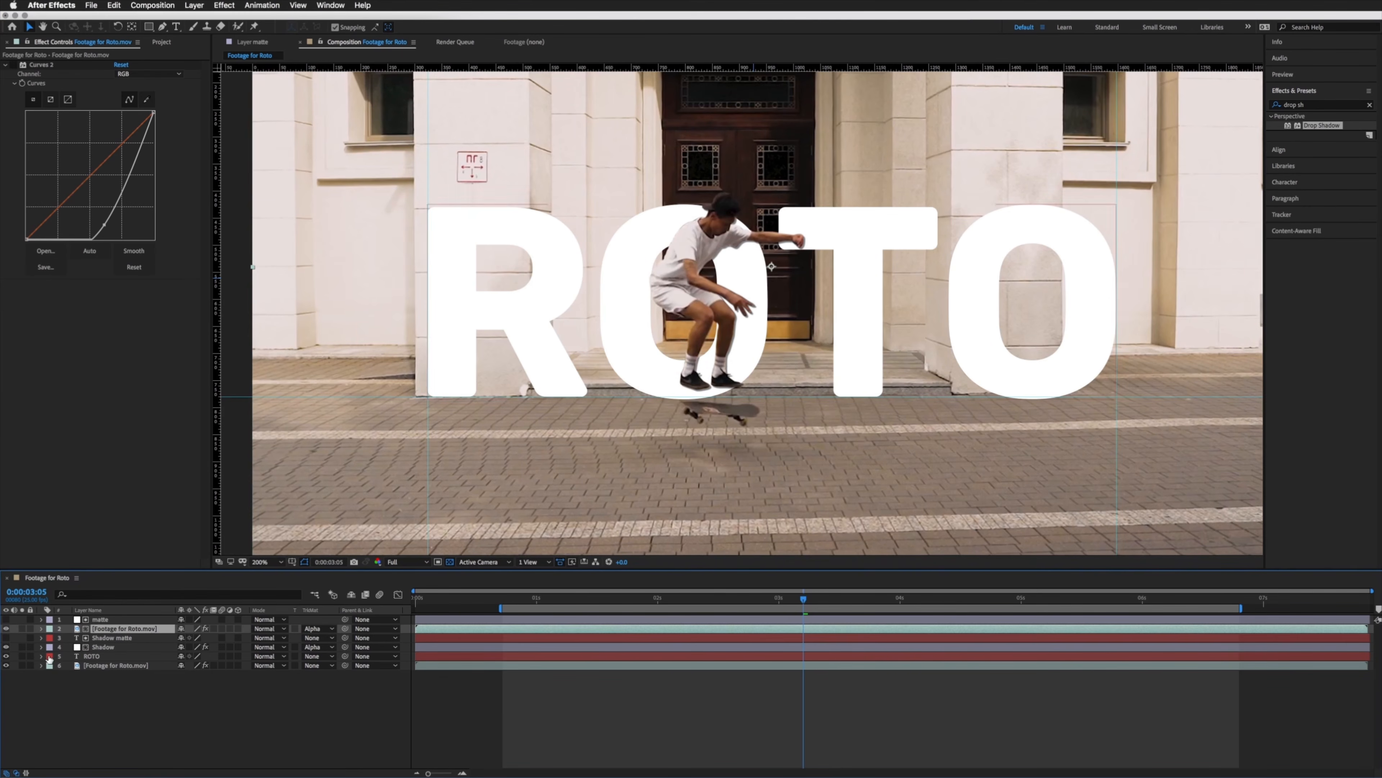
Step: Increase the Shadow layer's Drop Shadow distance and, at 0:00:04:04, rotate its direction to 238°
left_click(103, 647)
left_click(40, 65)
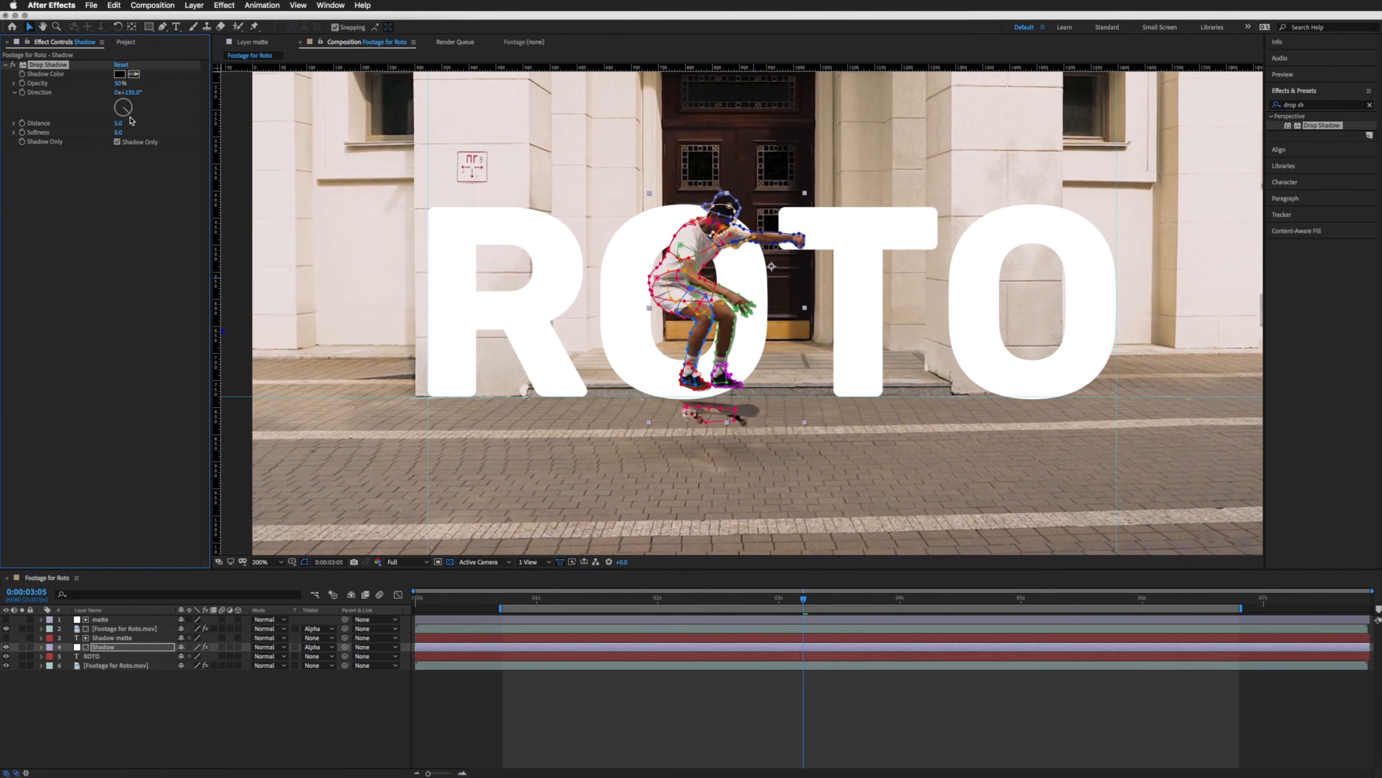
left_click_drag(123, 122, 125, 121)
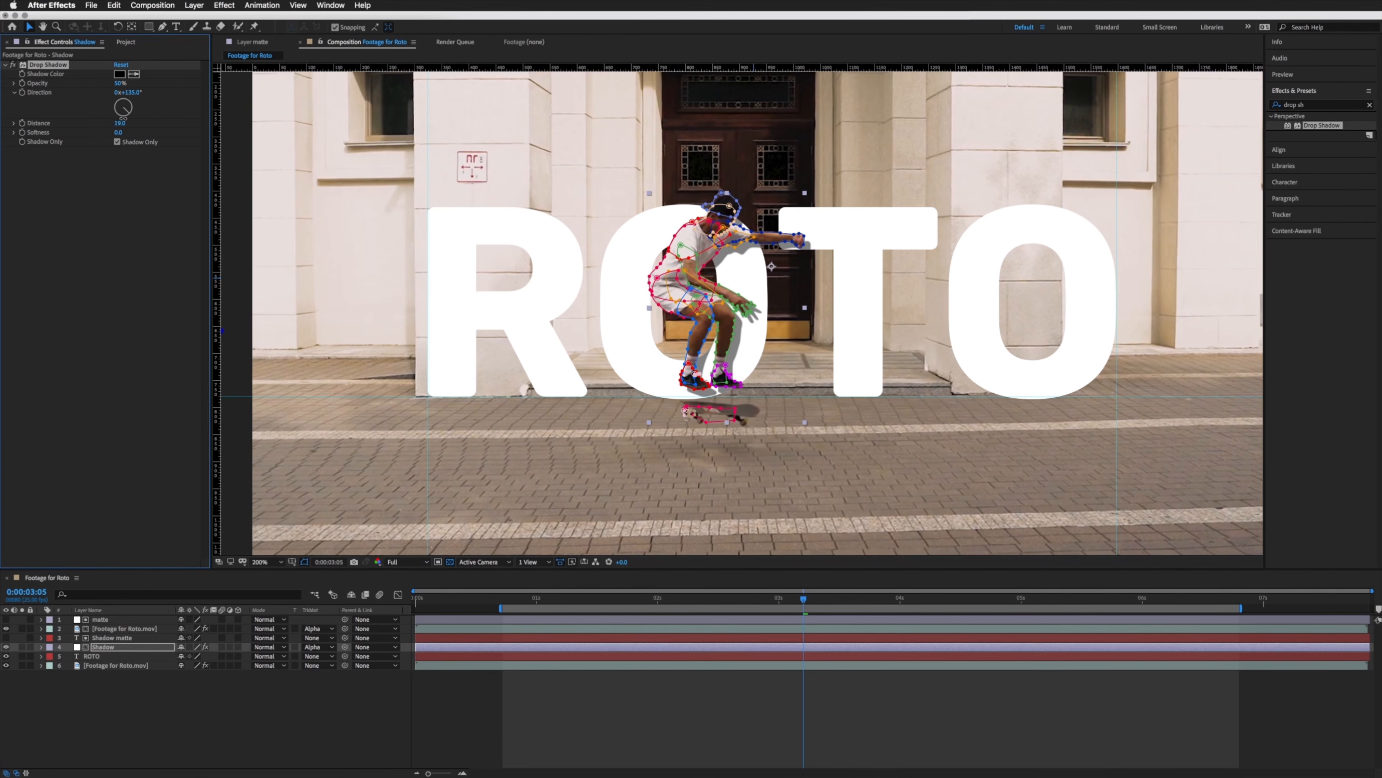
left_click_drag(831, 588, 928, 591)
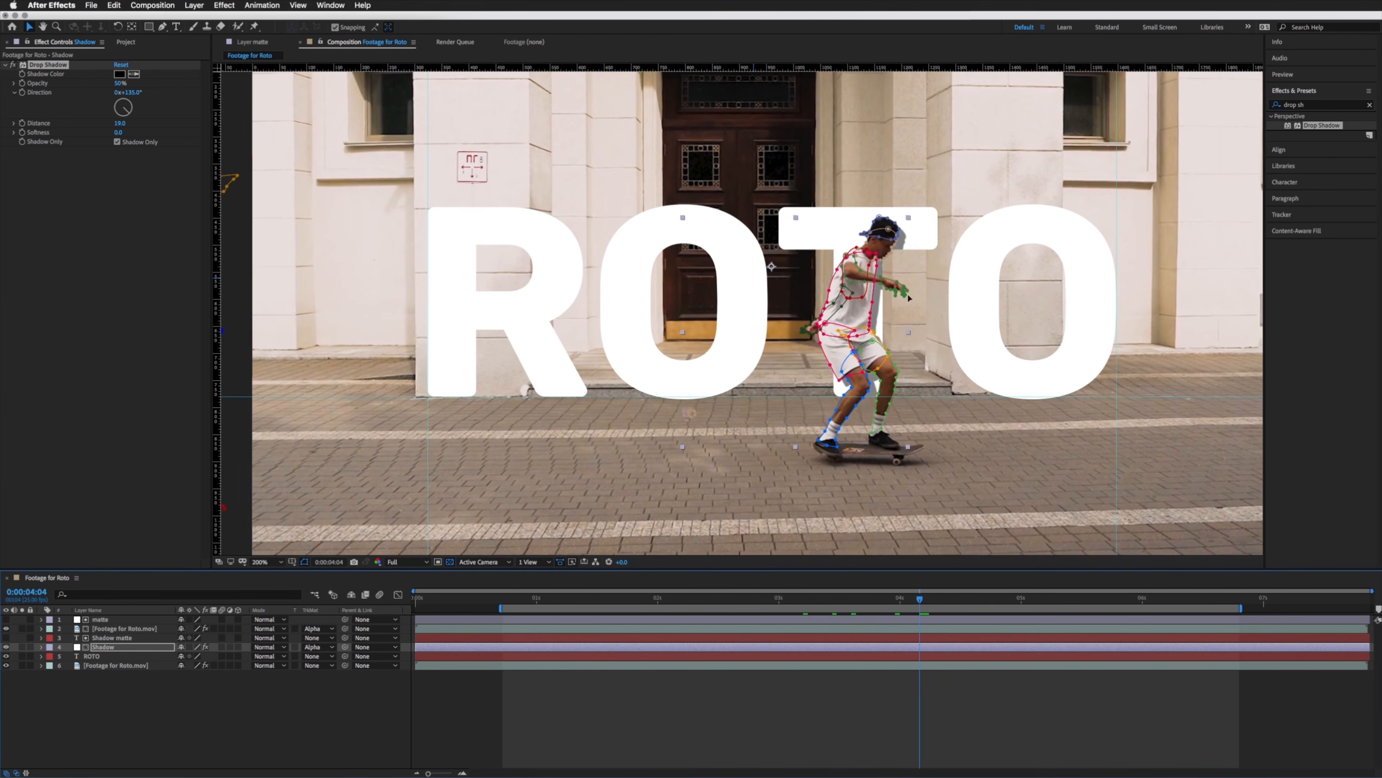
mouse_move(124, 111)
left_mouse_down()
mouse_move(110, 115)
mouse_move(138, 117)
mouse_move(116, 114)
left_mouse_up()
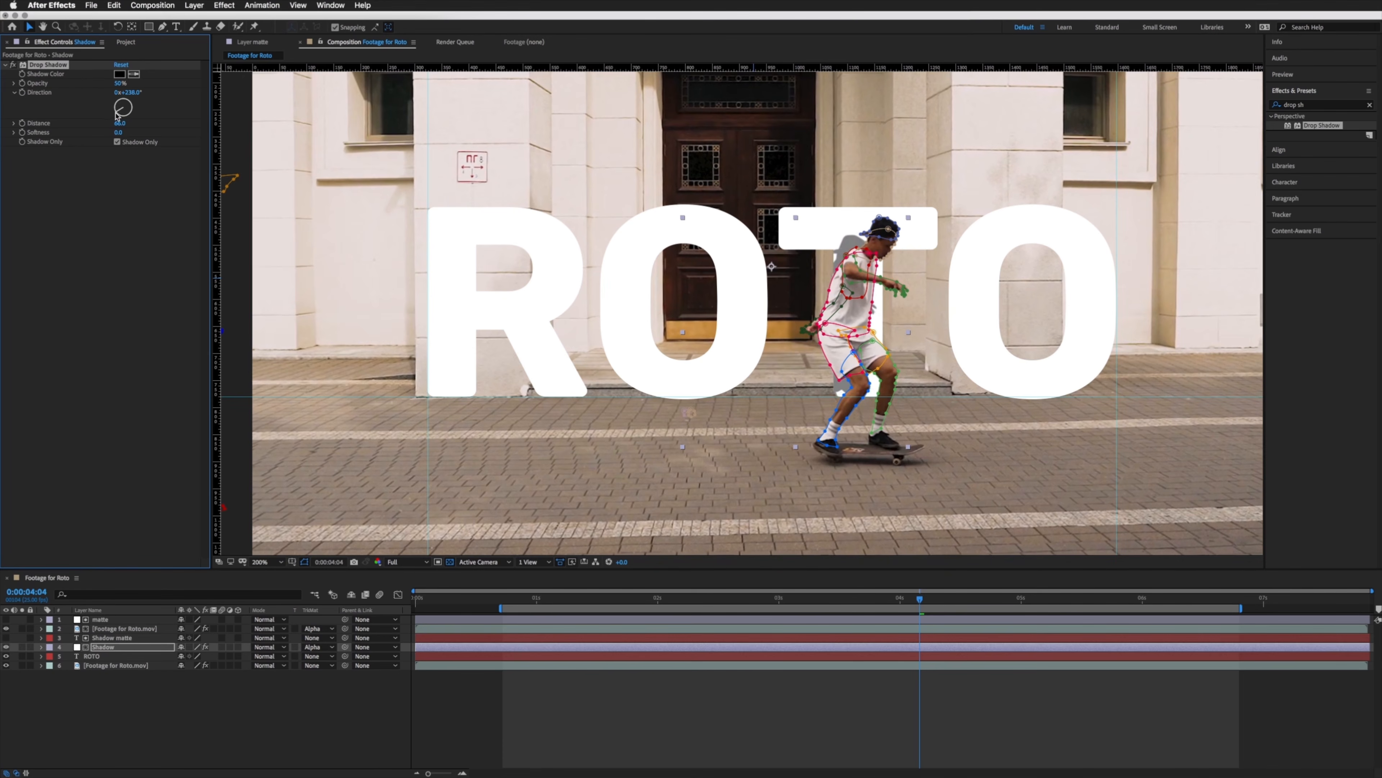
Step: Set the Shadow layer's Drop Shadow softness to 50 and deselect the layer
left_click(119, 133)
type("50")
key("Return")
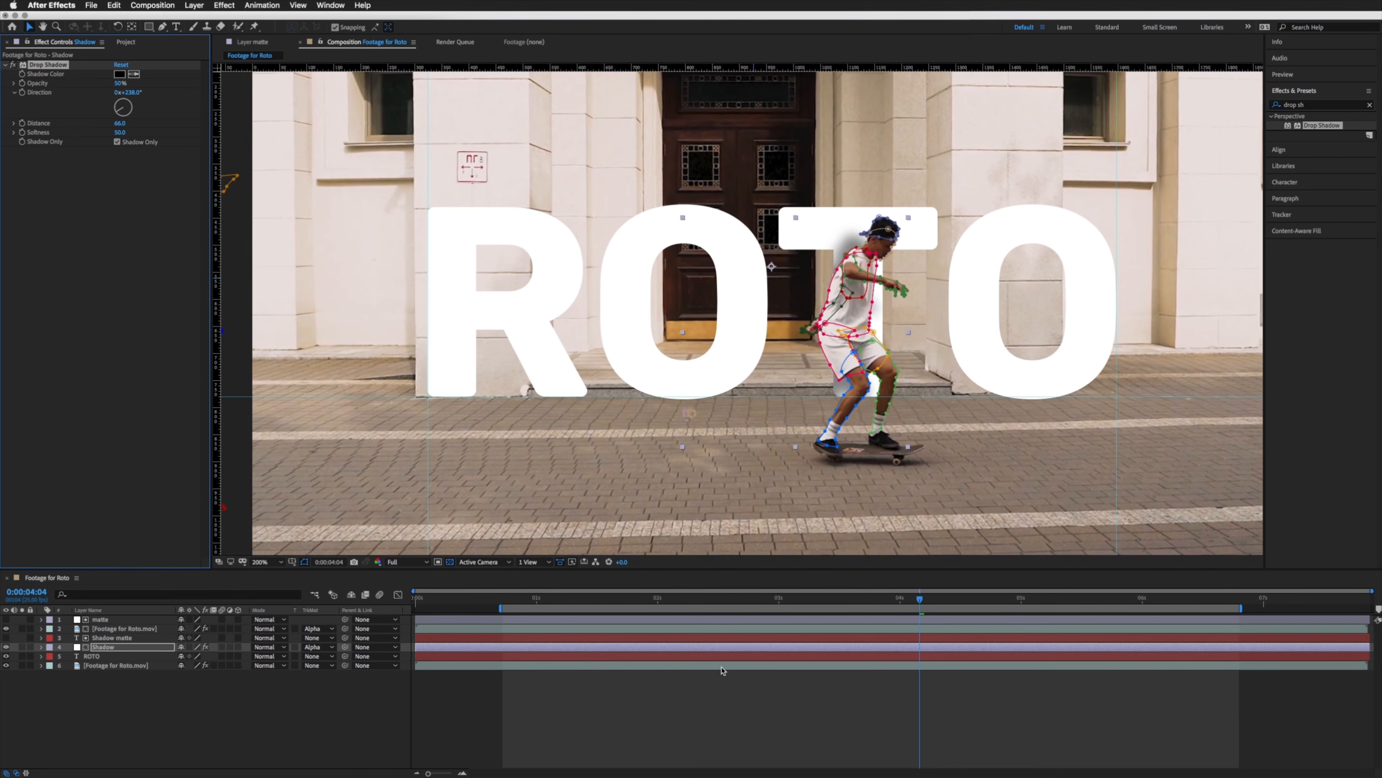
left_click(762, 713)
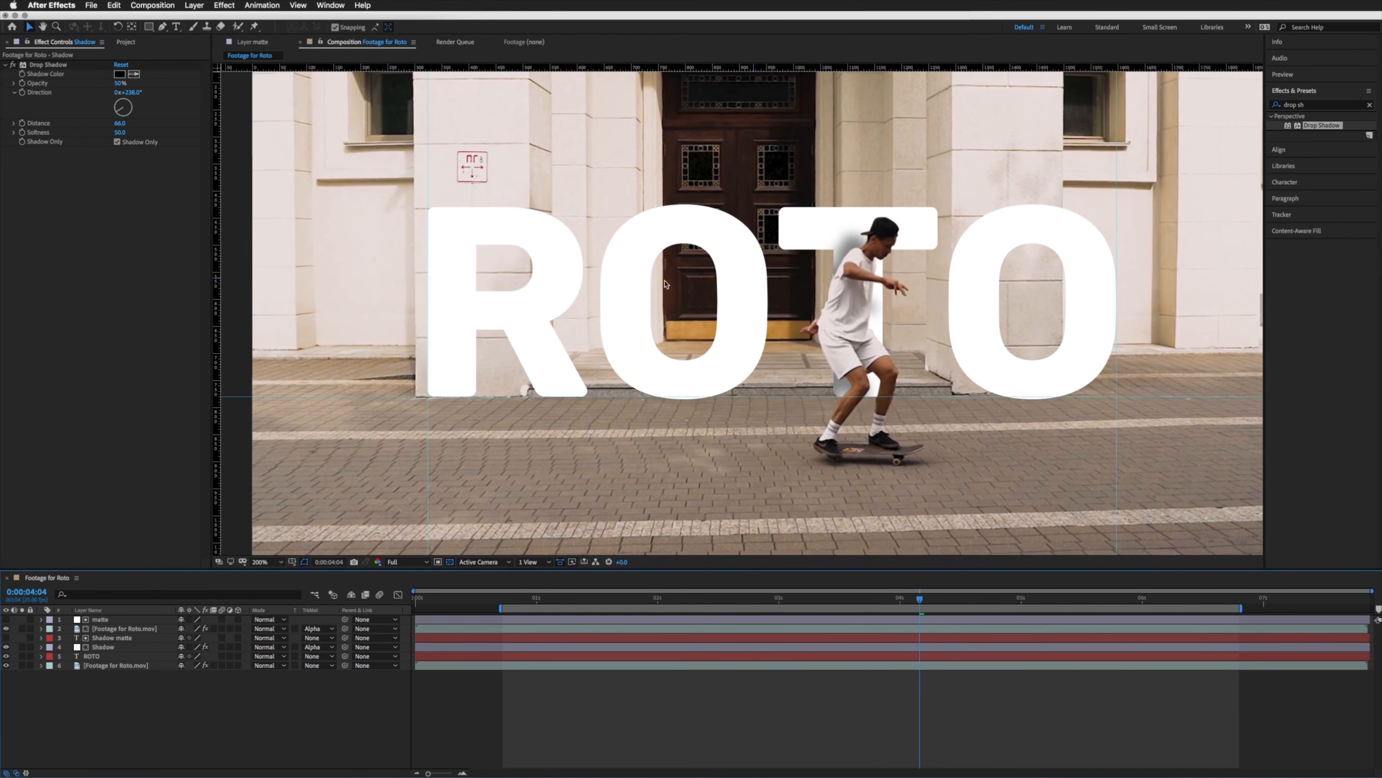
Step: Set the Drop Shadow softness to 100 and its opacity to 15%
left_click(119, 132)
type("100")
key("Return")
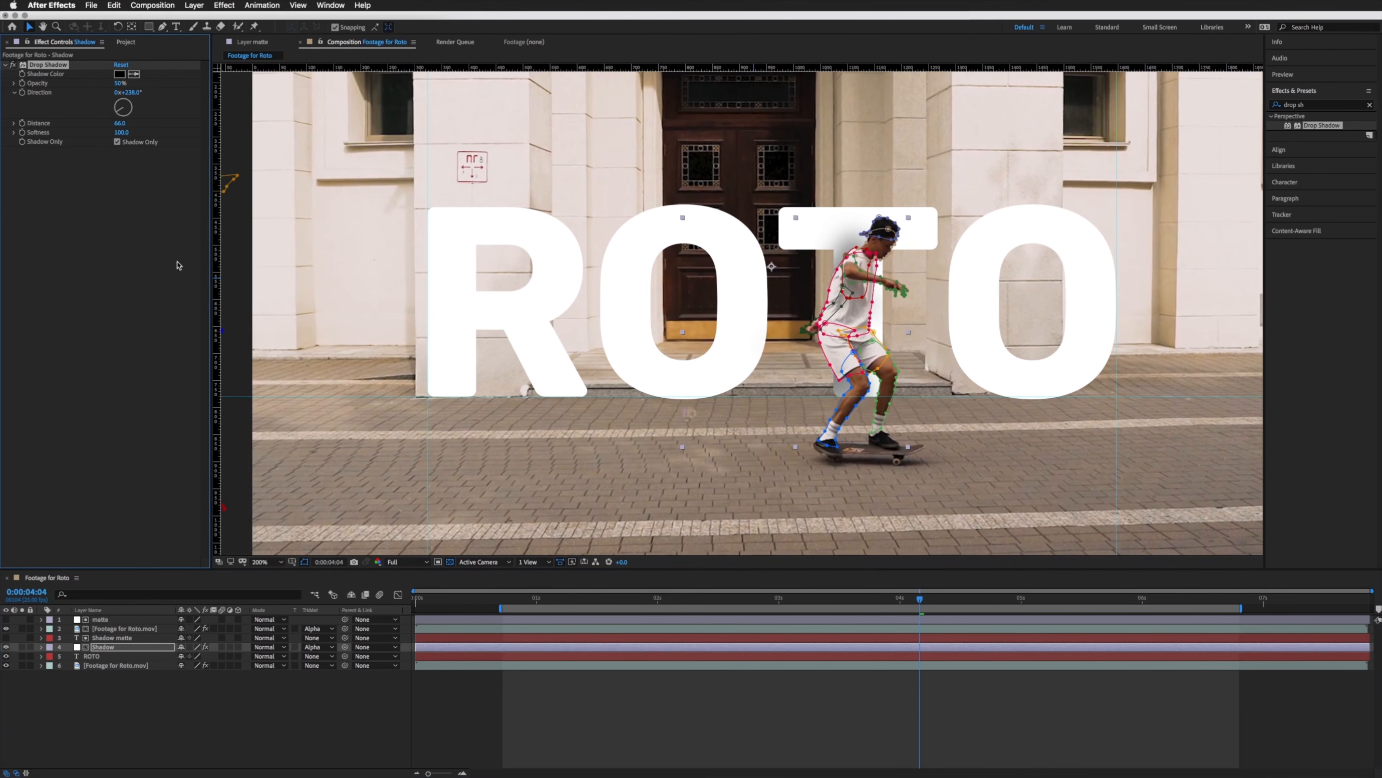
left_click(120, 83)
type("15")
key("Return")
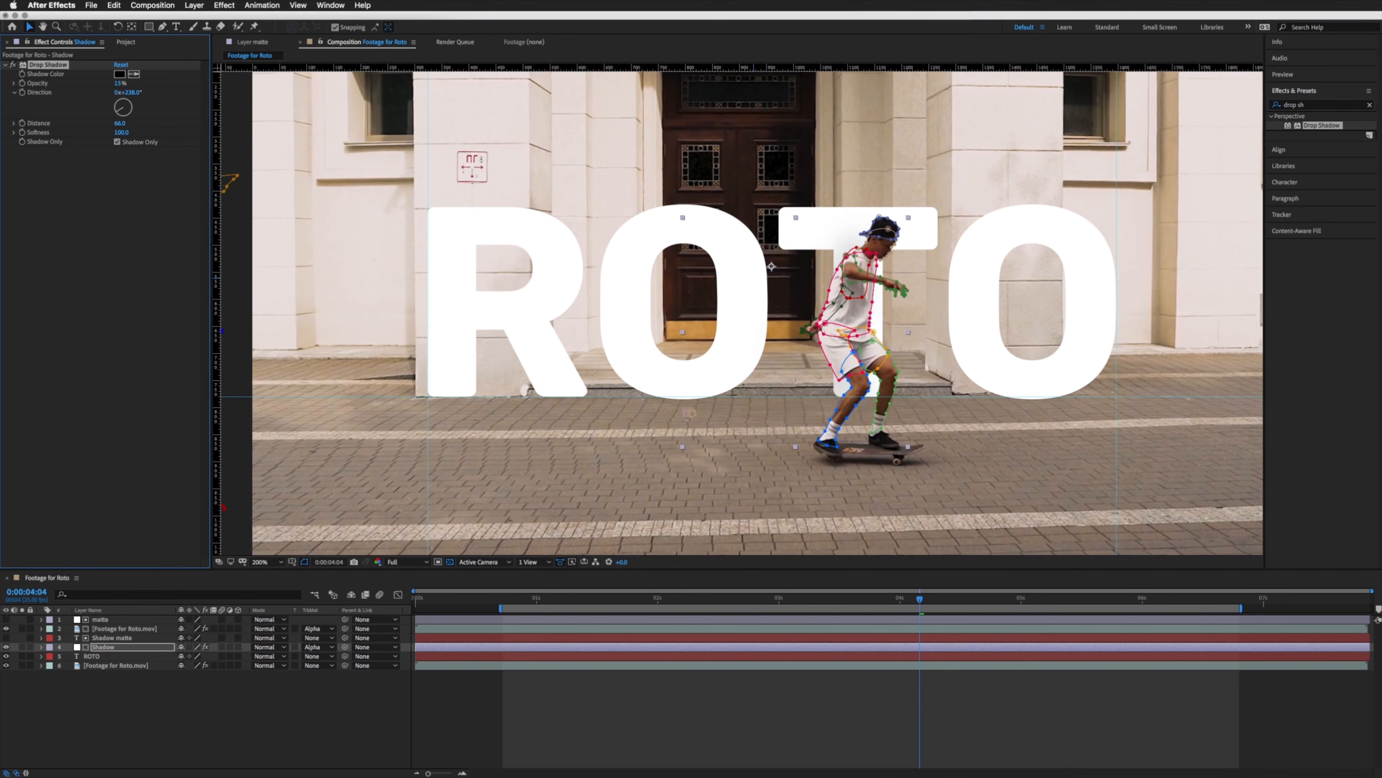
left_click(821, 698)
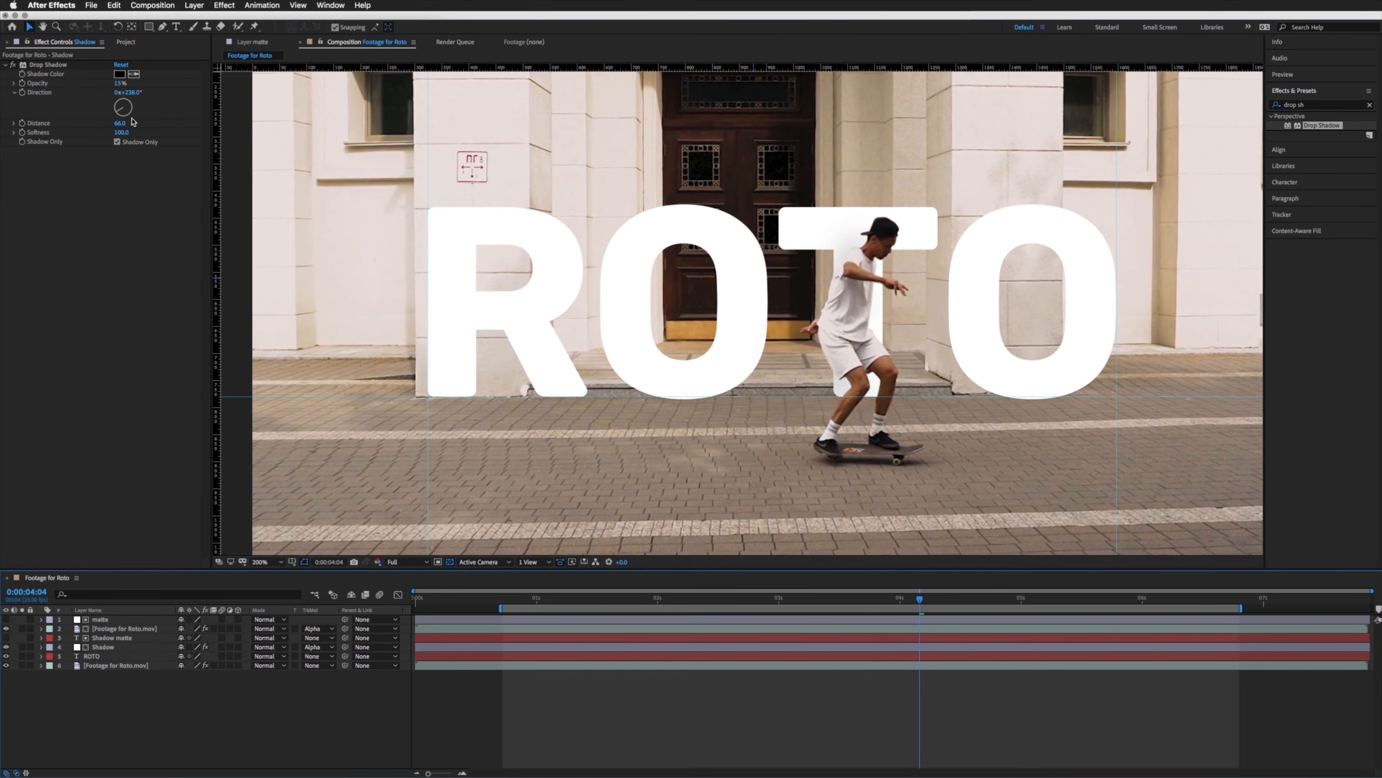
Step: Set the Drop Shadow distance to 75 and its opacity to 22%, and preview the shadow in motion
left_click(121, 124)
left_click_drag(121, 124, 127, 123)
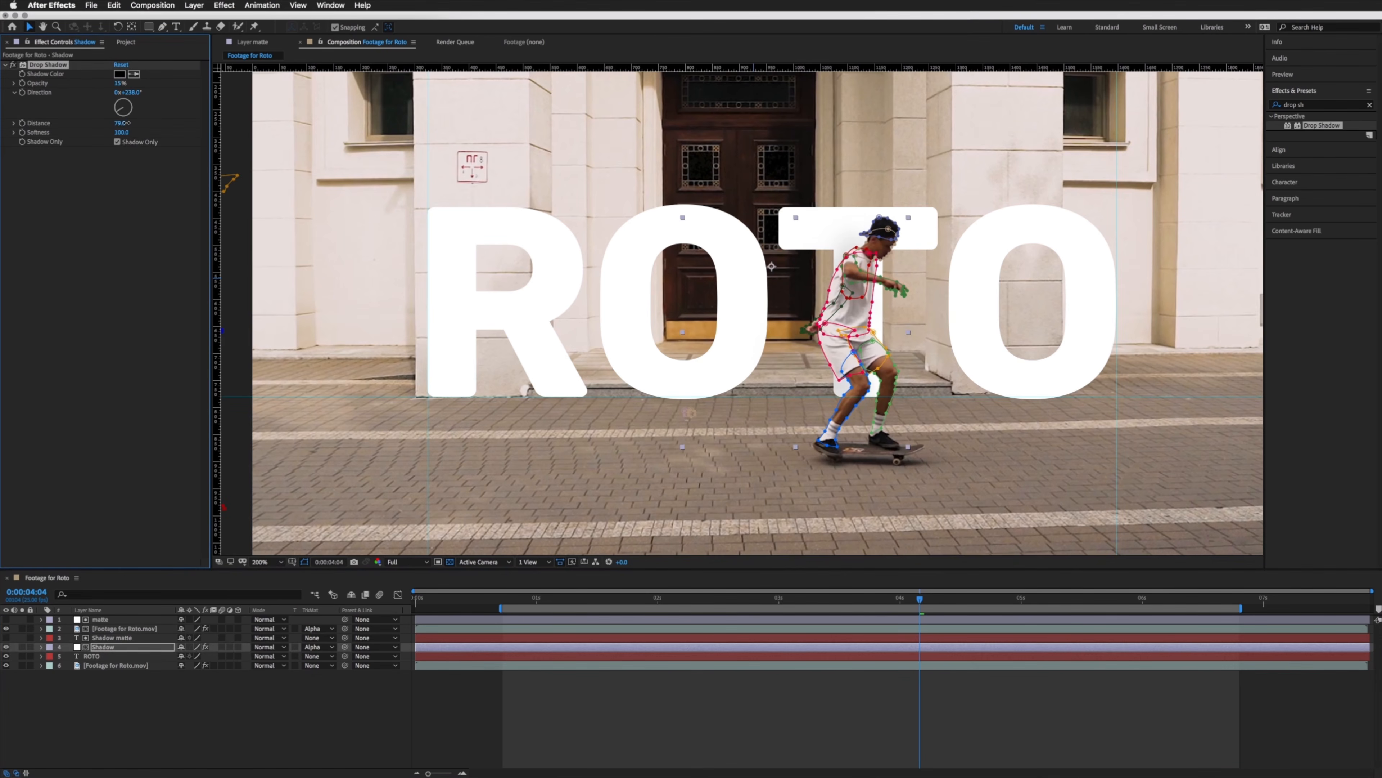
left_click(120, 83)
type("22")
key("Return")
key("space")
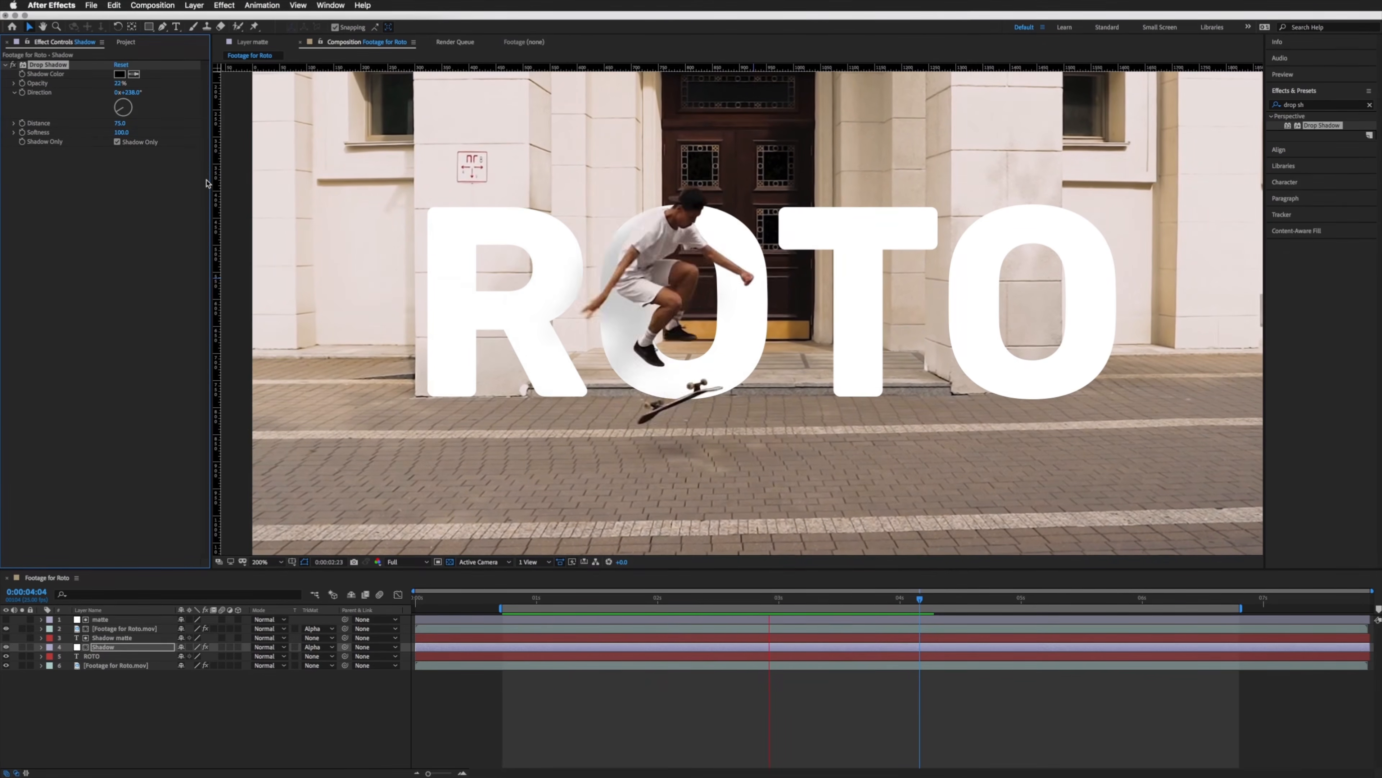
key("space")
Step: At 0:00:03:04, set the Drop Shadow distance to 85, its softness to 150 and its direction to 224°
left_click_drag(847, 600, 801, 597)
left_click(811, 734)
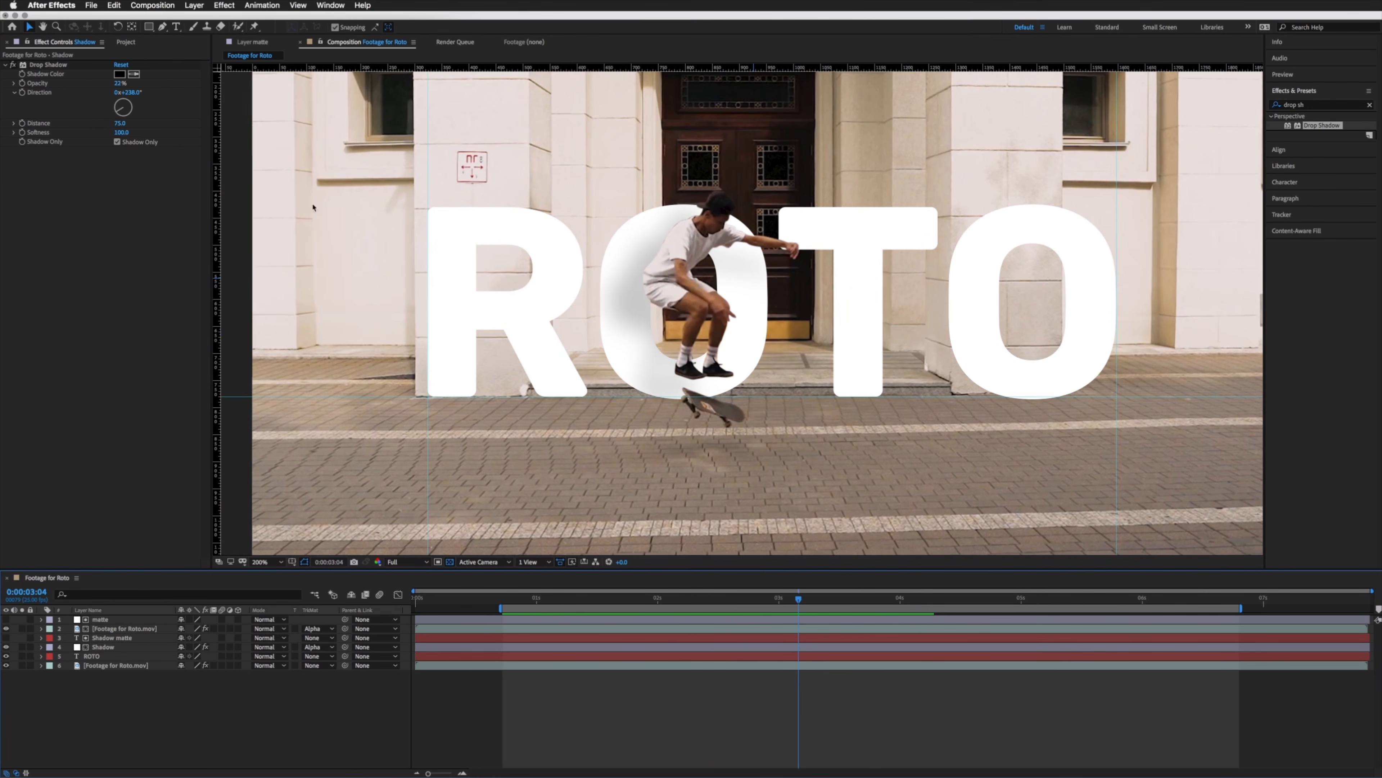
left_click_drag(119, 123, 123, 123)
left_click(121, 132)
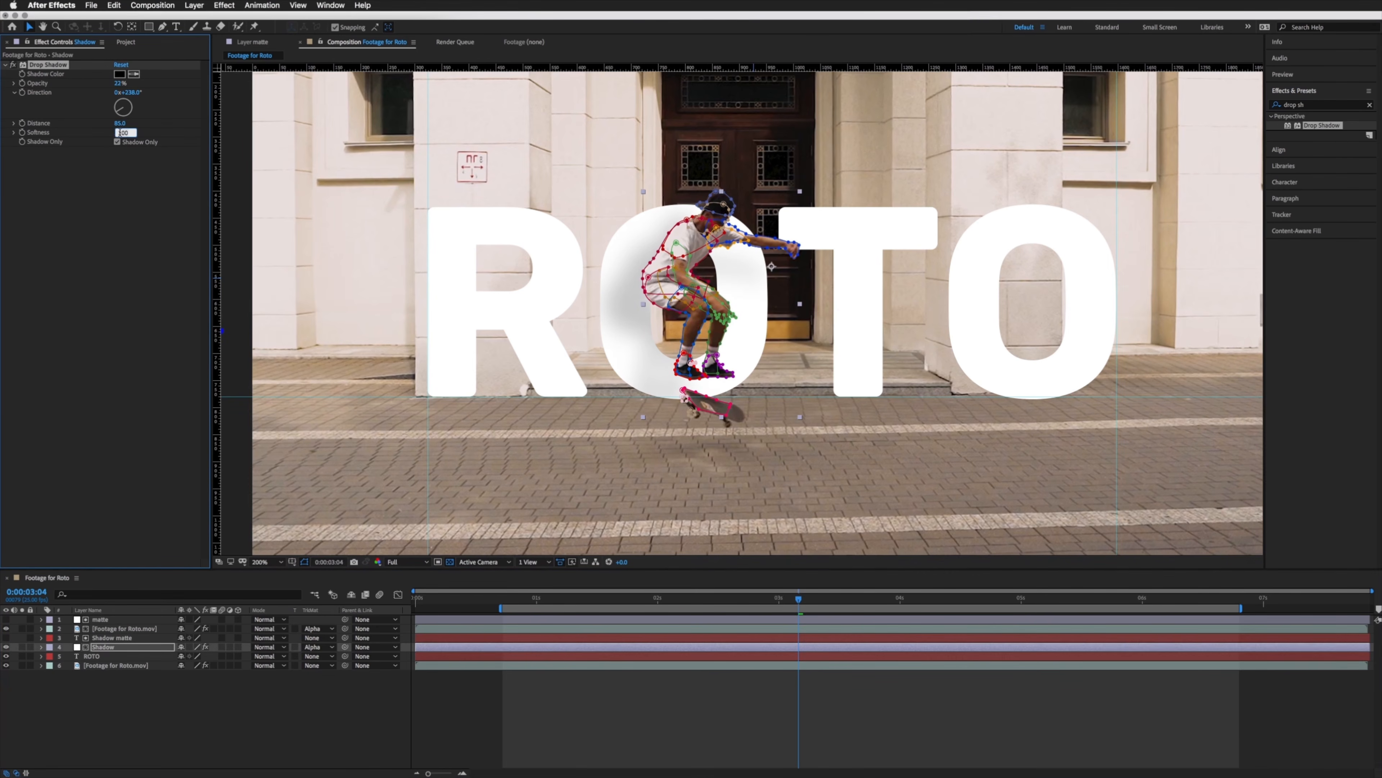
key("Return")
left_click(651, 676)
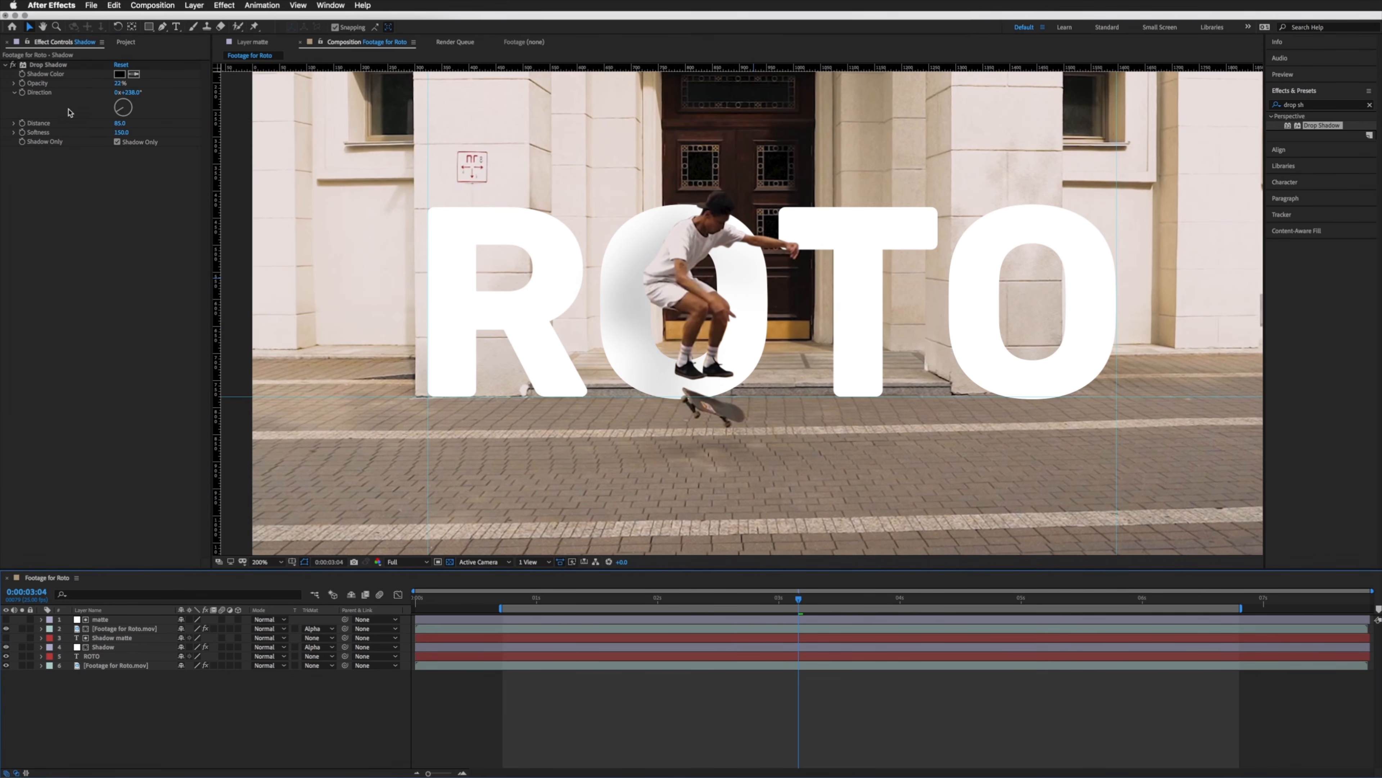
left_click_drag(116, 111, 120, 116)
left_click(610, 703)
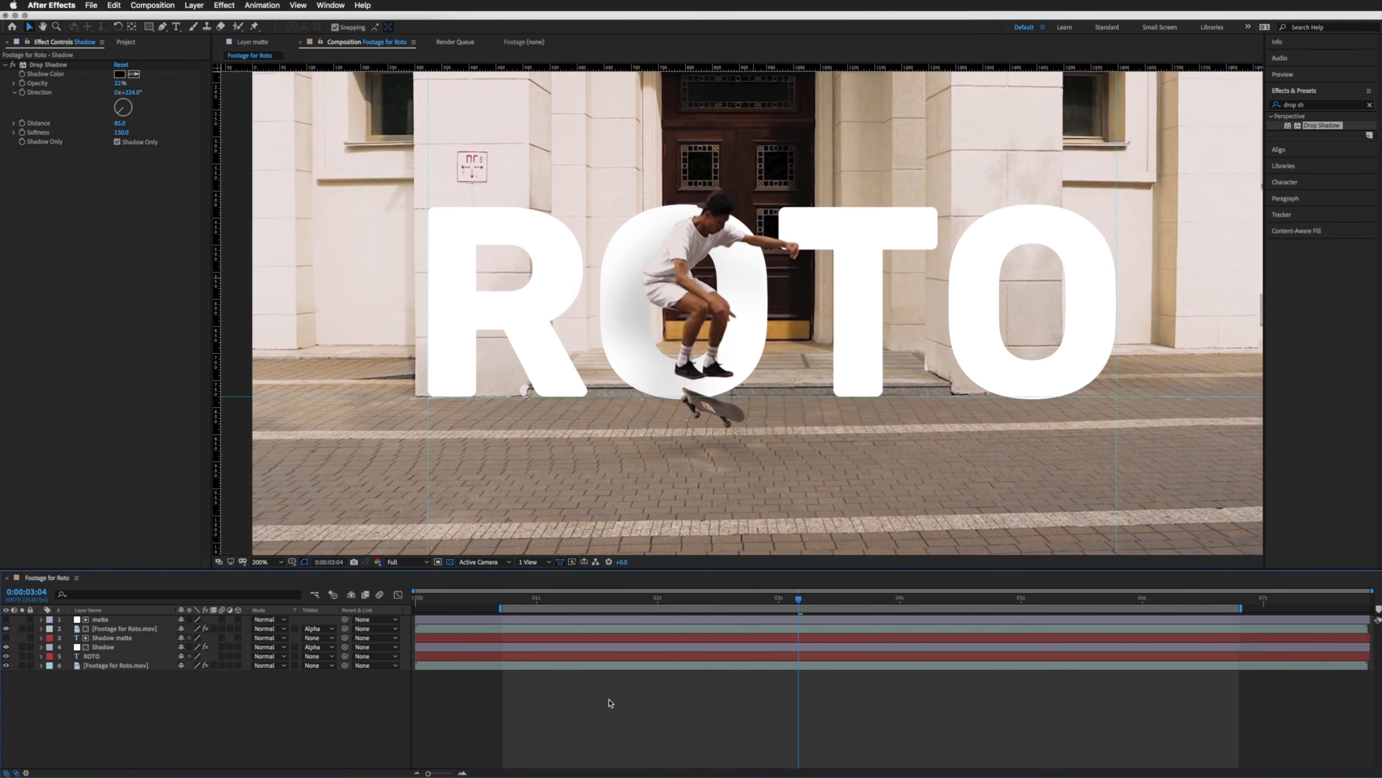
Step: Play and scrub through the composite to examine how the skateboarder and his shadow pass over the ROTO letters
key("space")
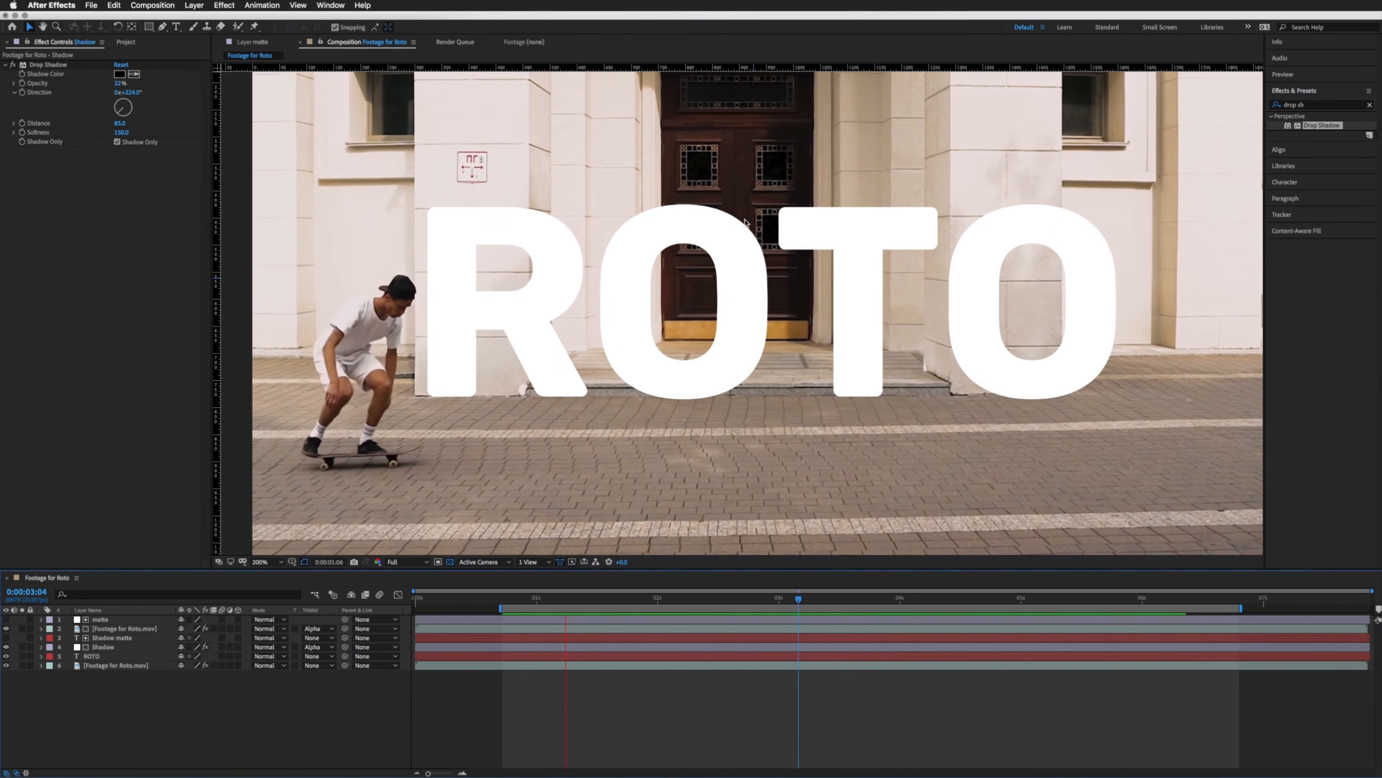
key("space")
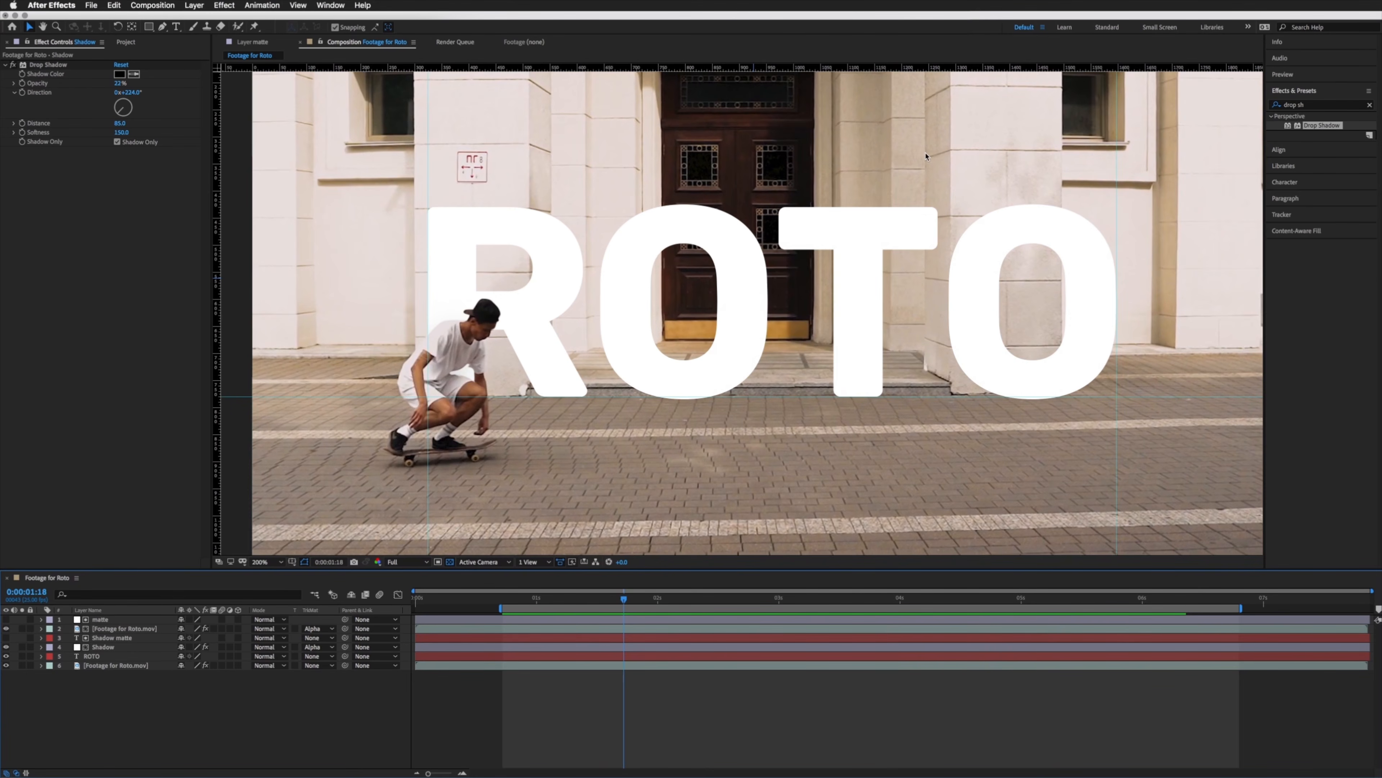
key("space")
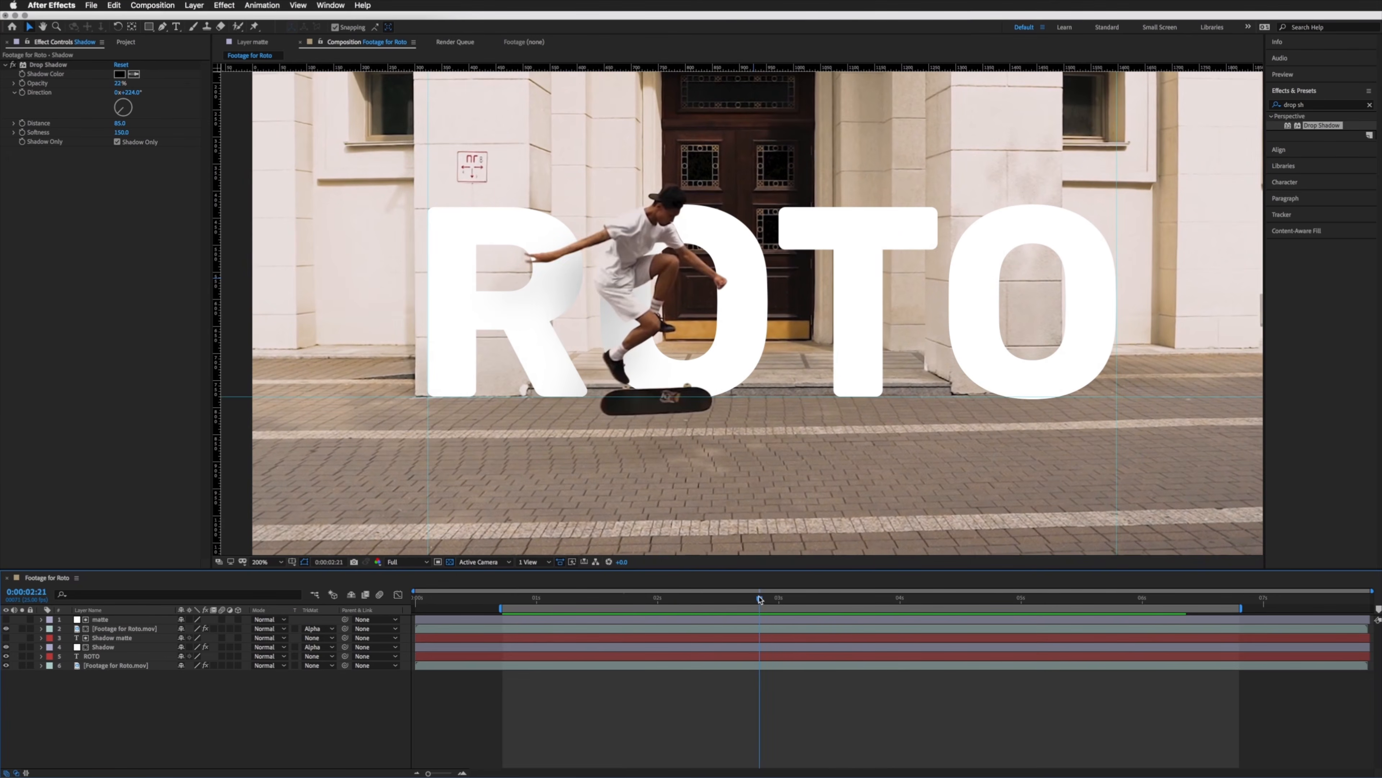
left_click(740, 608)
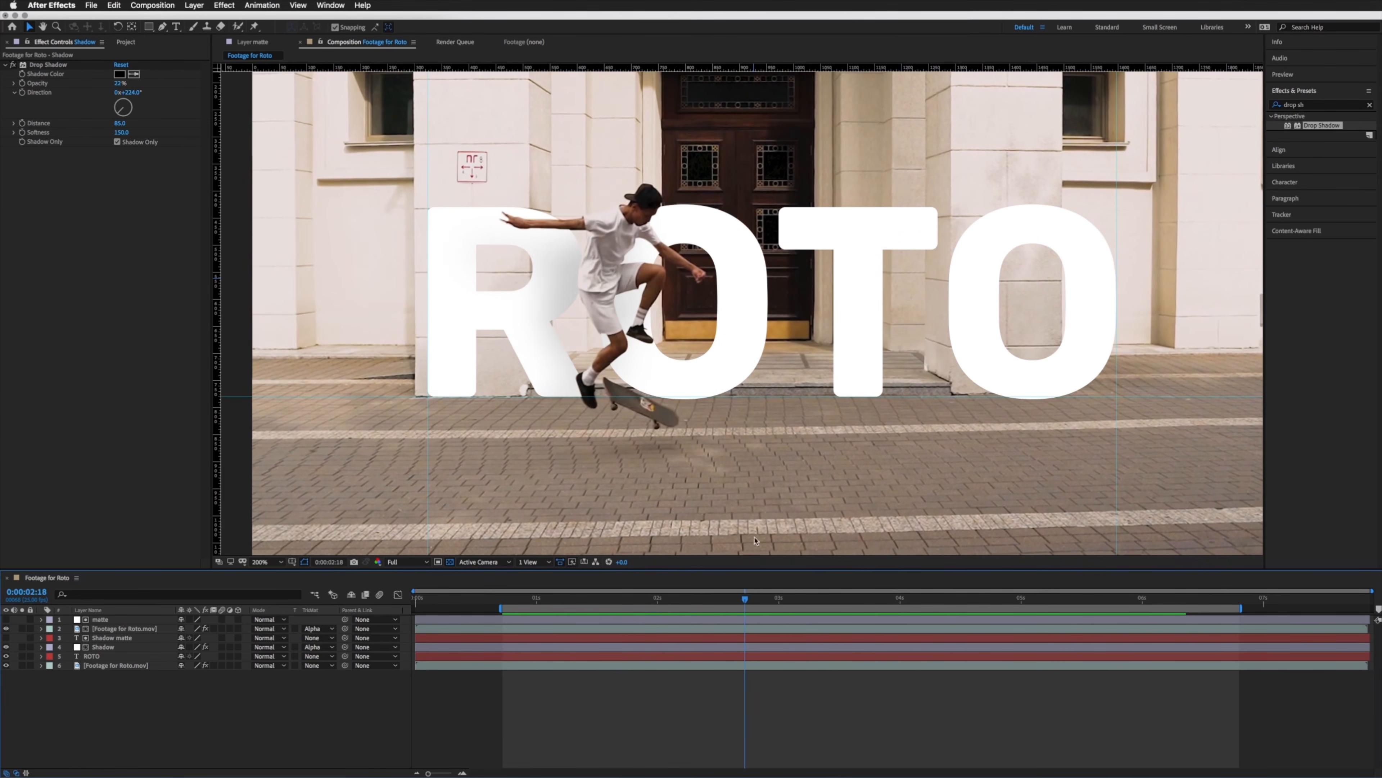
key("space")
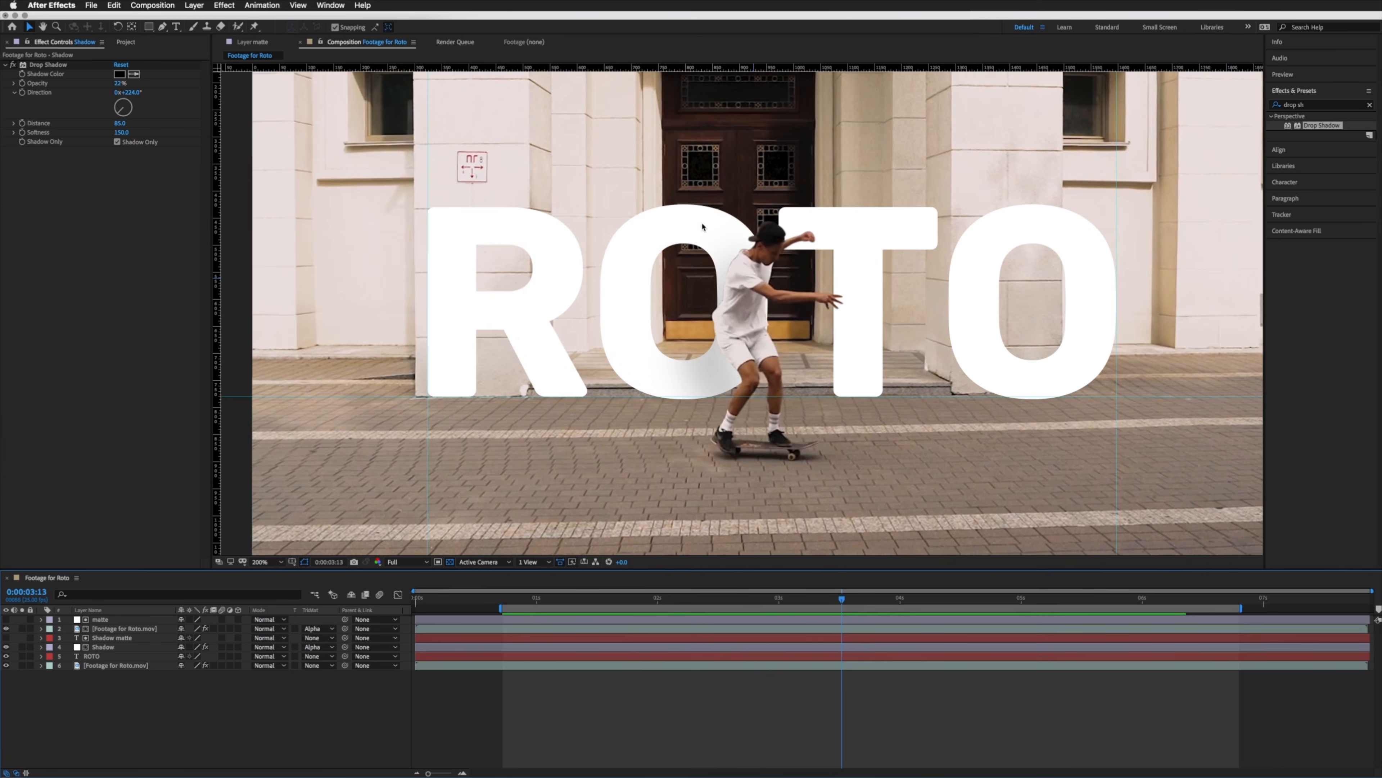
left_click_drag(828, 604, 701, 609)
mouse_move(839, 625)
left_mouse_down()
mouse_move(967, 635)
mouse_move(762, 610)
mouse_move(914, 612)
mouse_move(856, 610)
left_mouse_up()
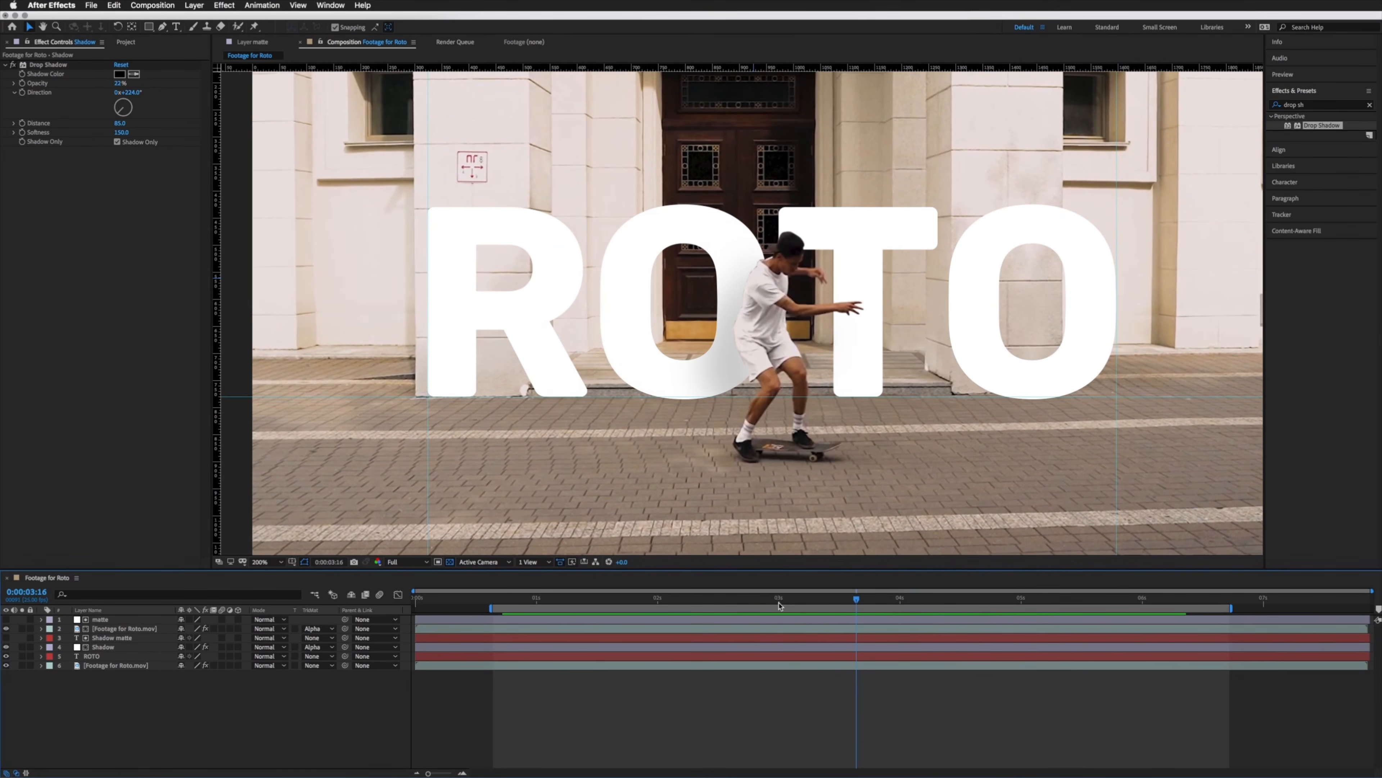
key("space")
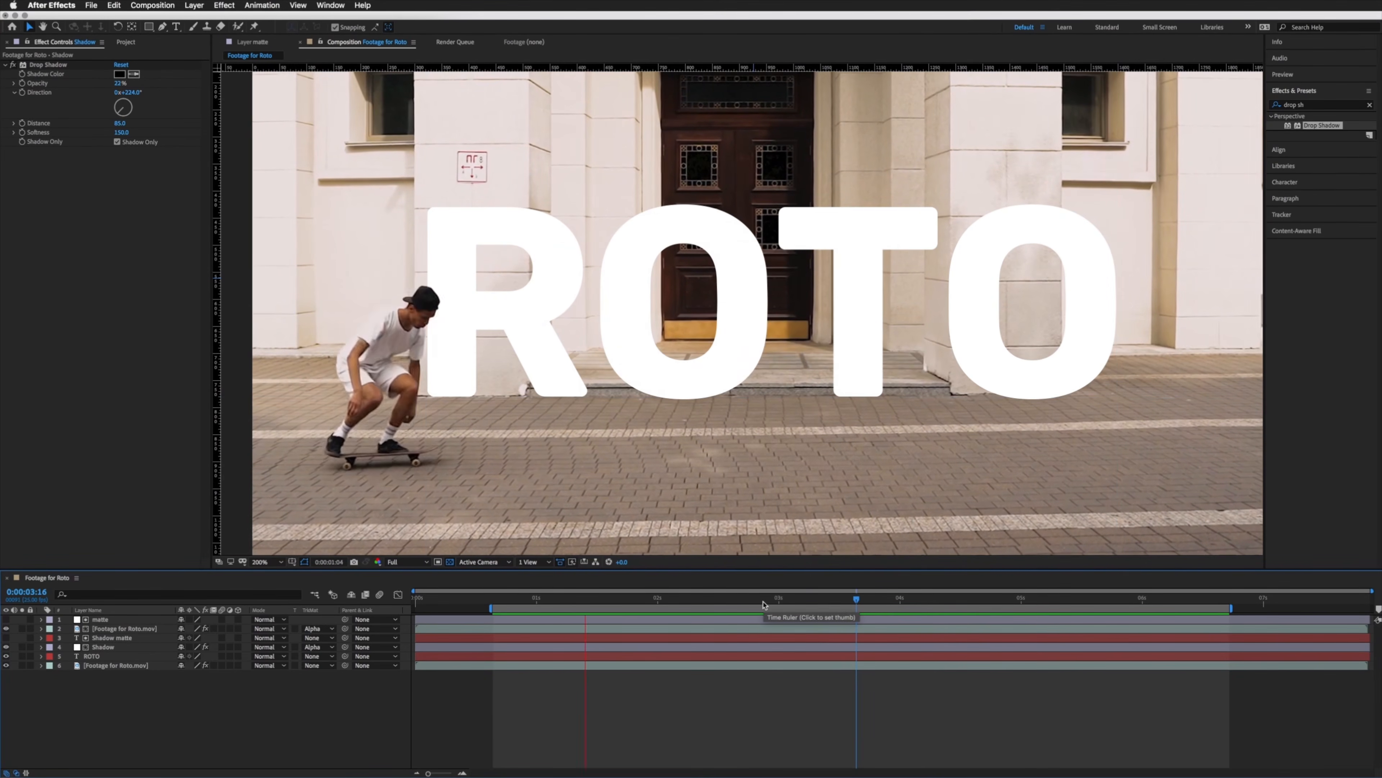
Step: Select the matte layer to show its roto masks on the skateboarder, and select the ROTO text layer
left_click(101, 620)
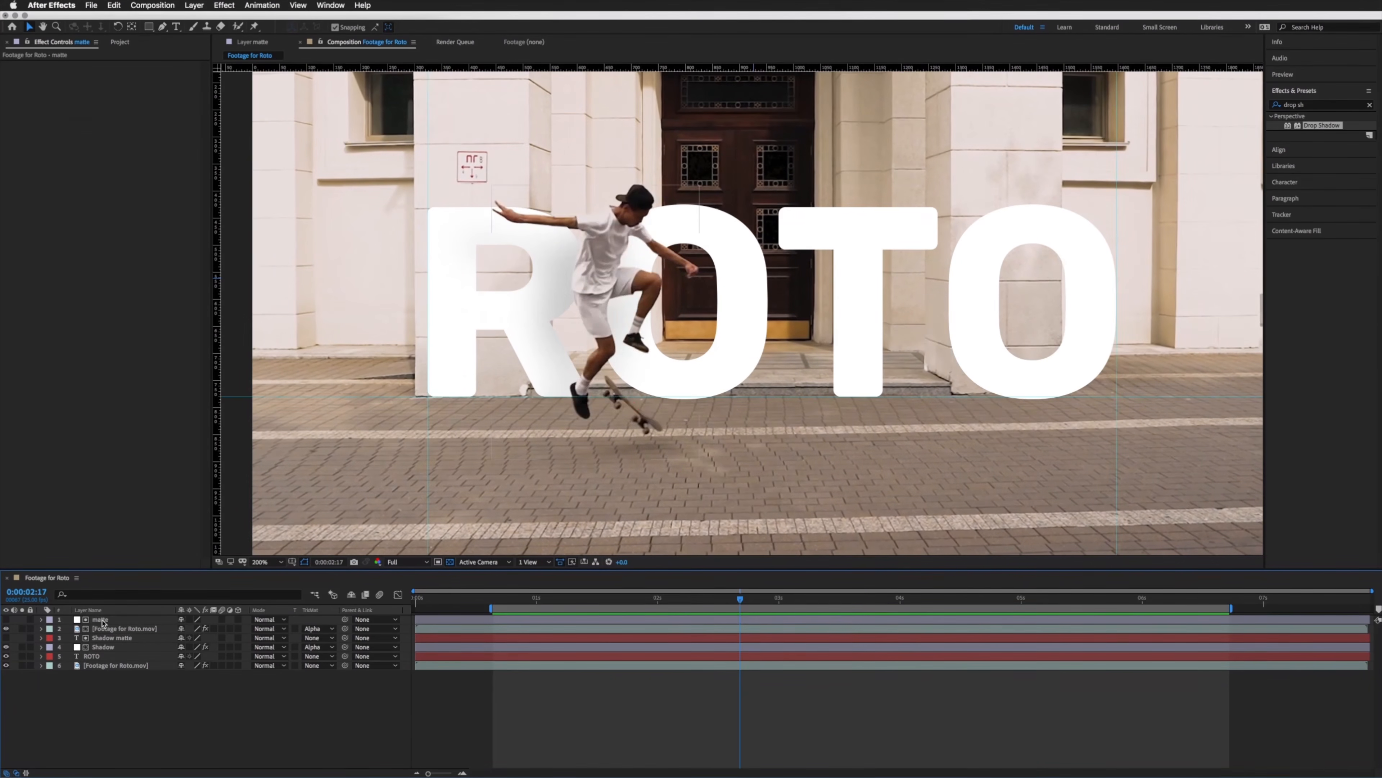
left_click(101, 620)
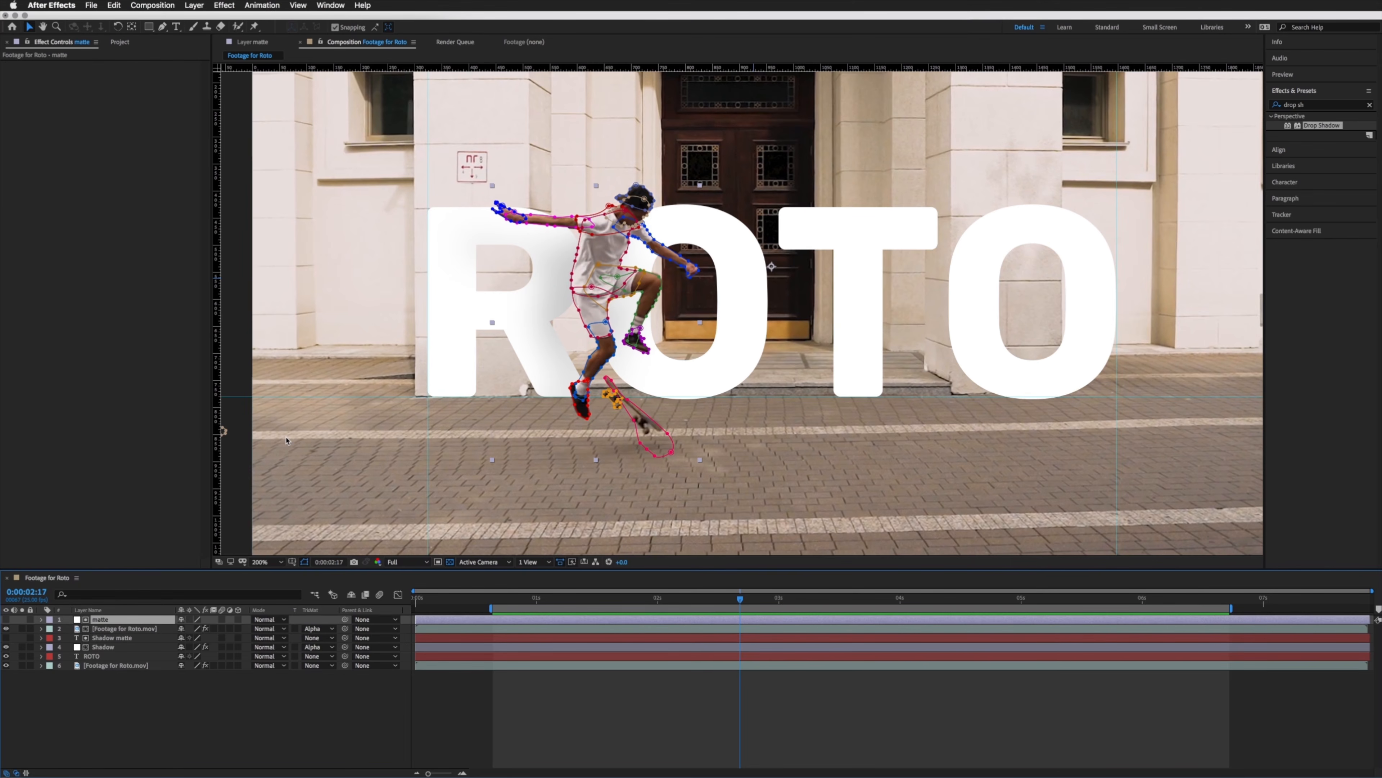
left_click(96, 657)
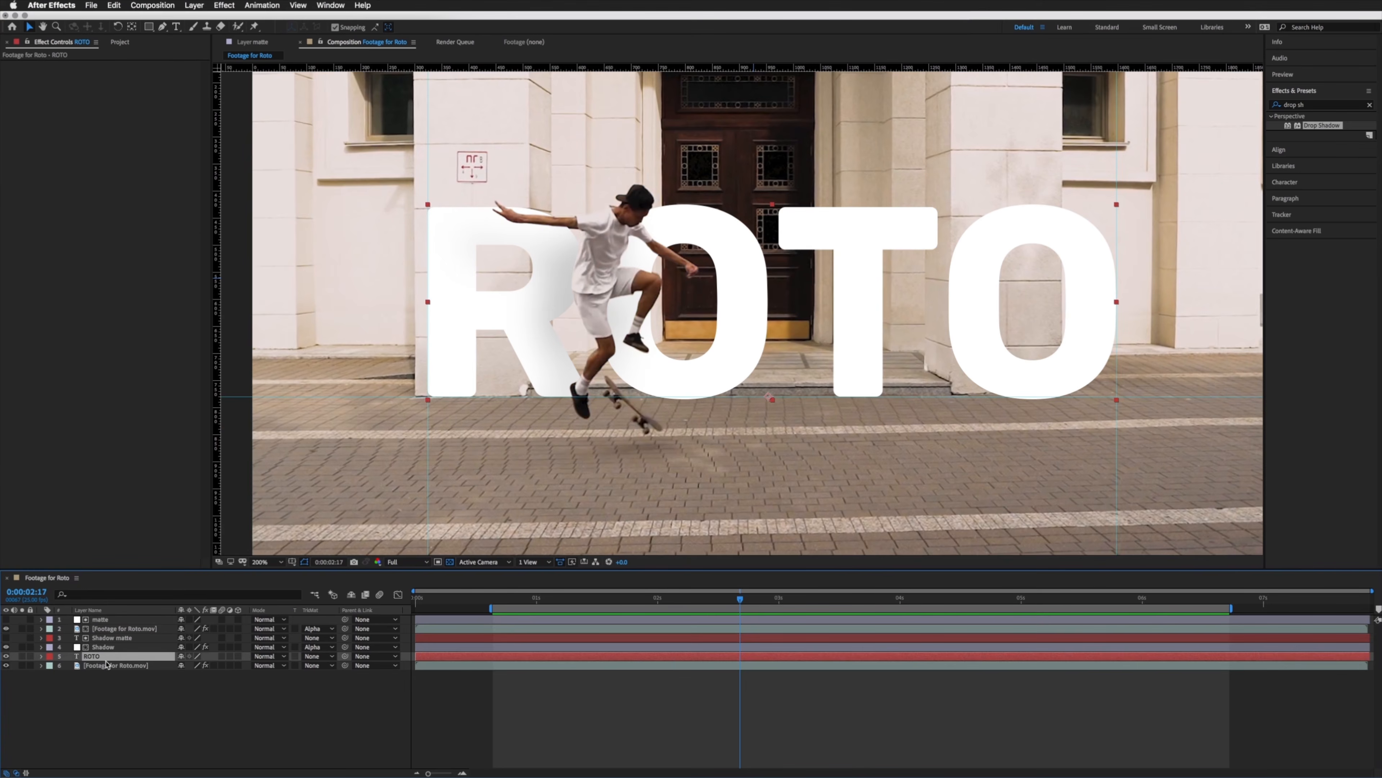
Step: Try placing the ROTO layer directly below the matte layer with an Alpha Inverted Matte, and check it soloed with and without the background footage
left_click(320, 656)
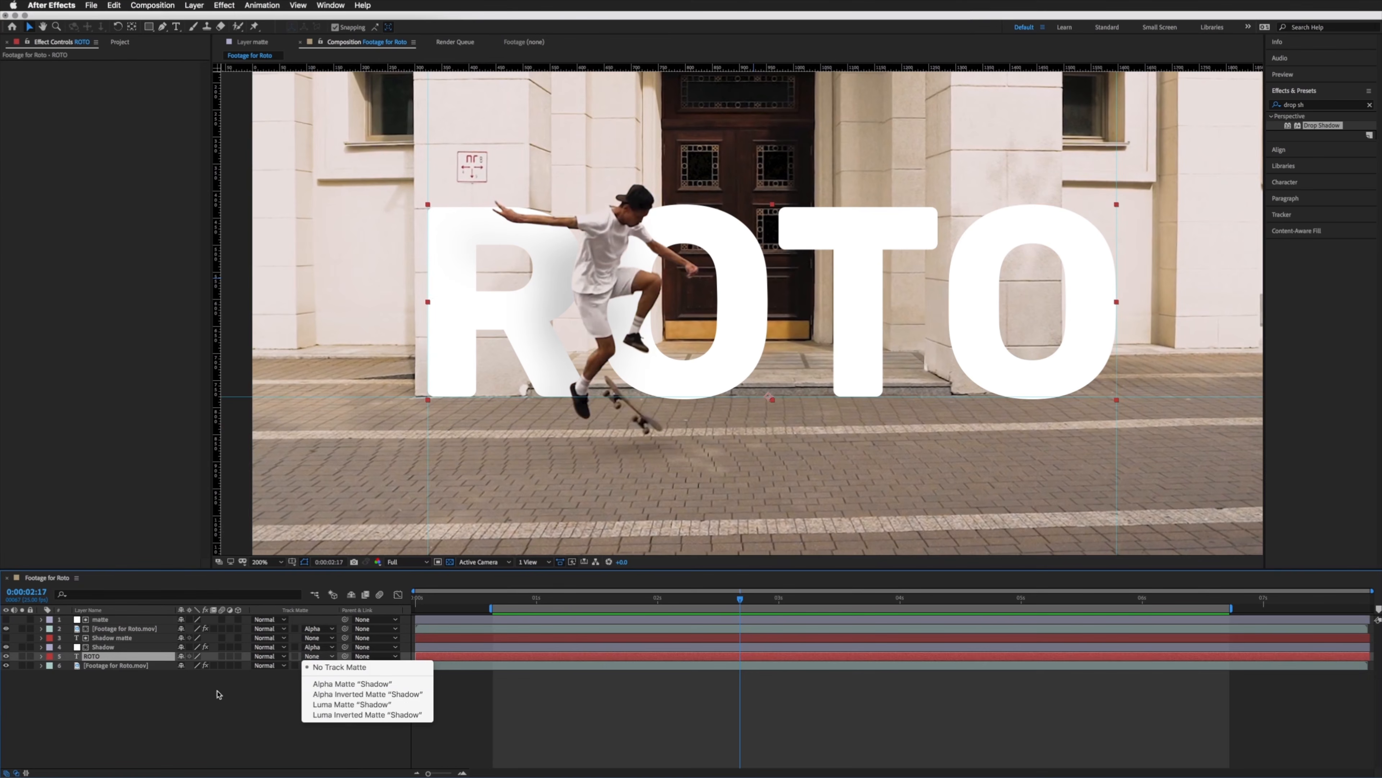
left_click(163, 706)
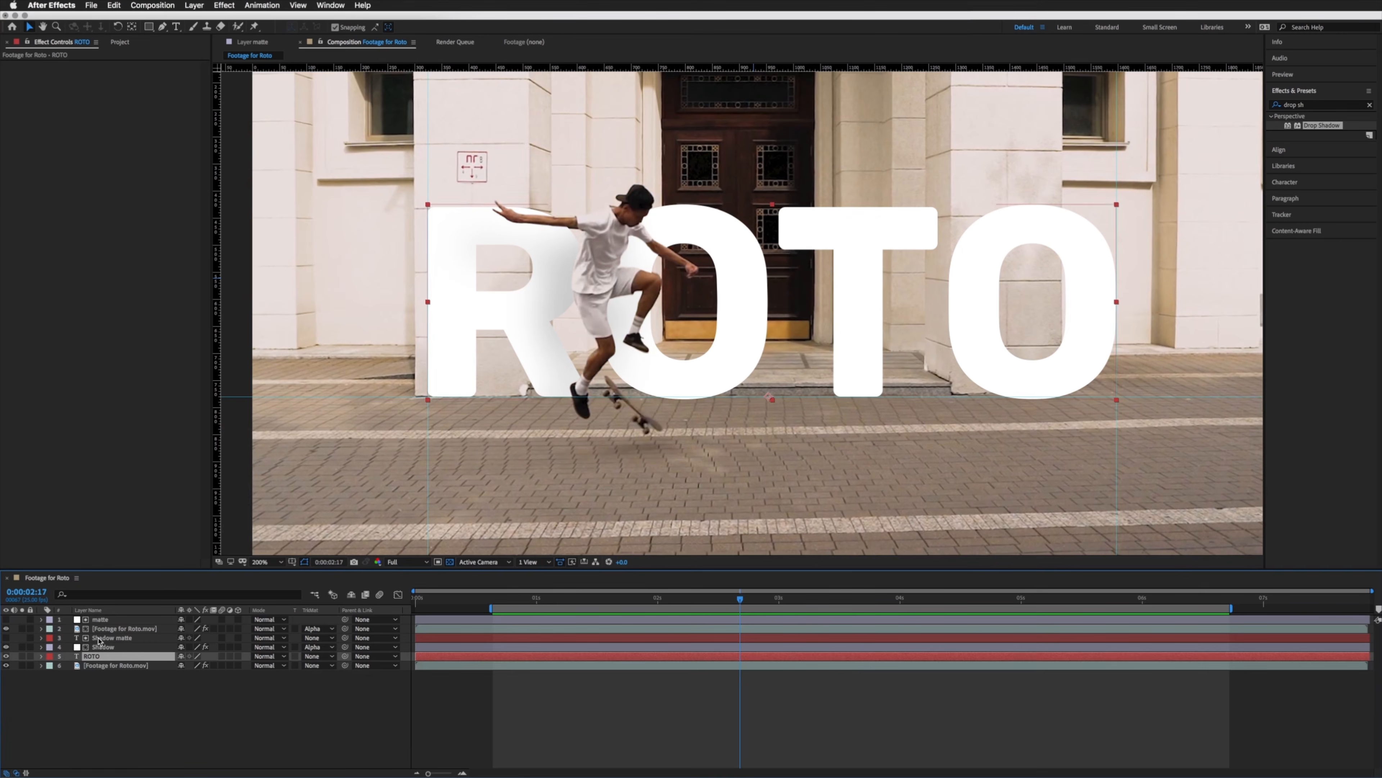
left_click_drag(96, 656, 97, 626)
left_click(21, 628)
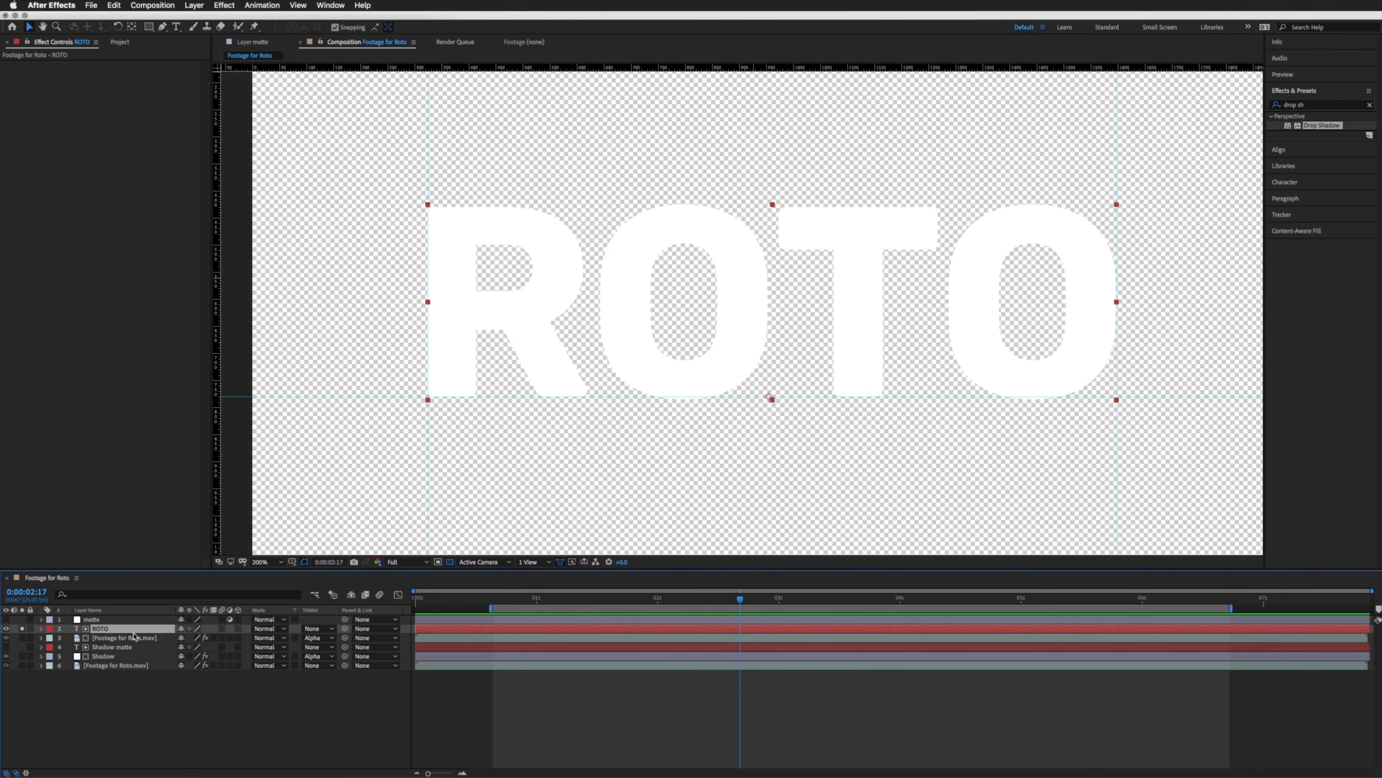
left_click(323, 631)
left_click(349, 663)
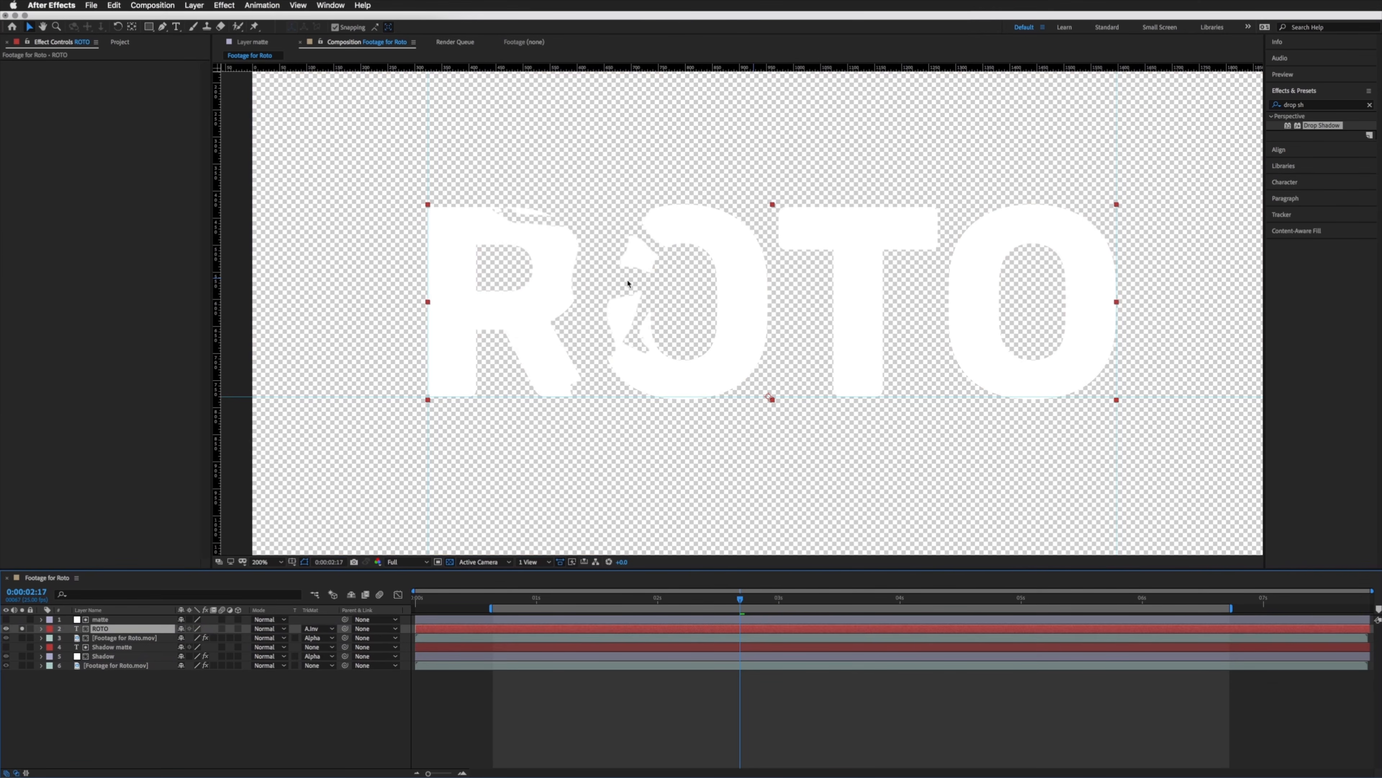
left_click(22, 664)
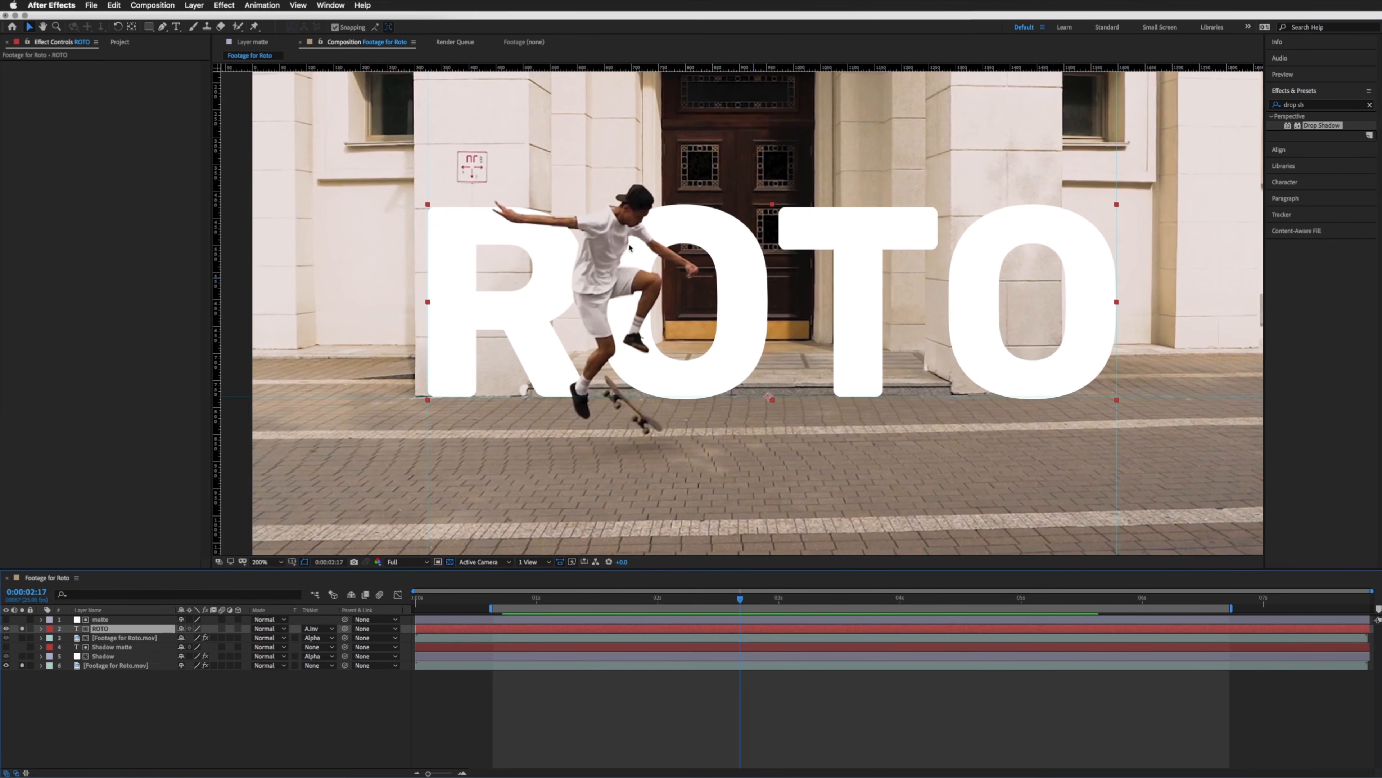
left_click(21, 665)
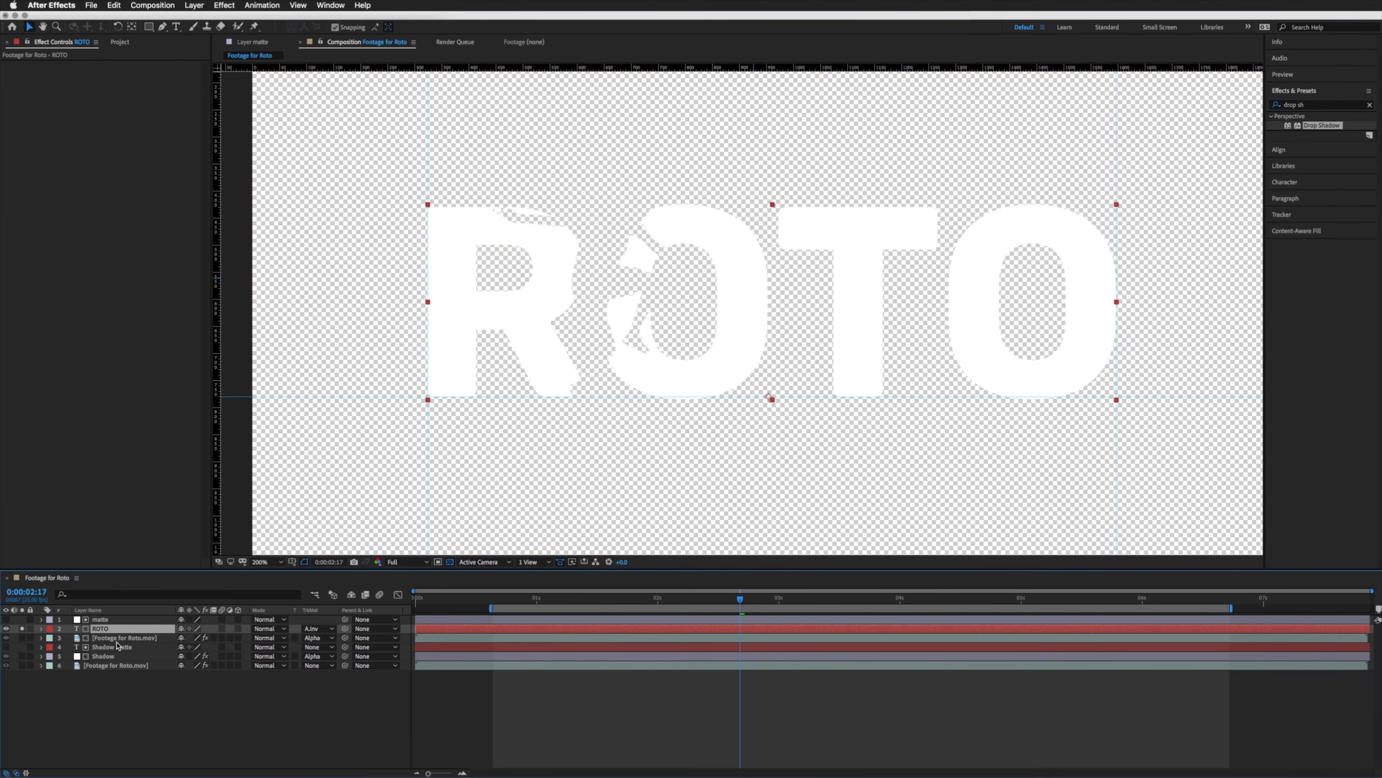
Step: Undo the ROTO layer's reordering, soloing and inverted track matte
key("super+z")
key("super+z")
key("super+z")
key("super+z")
key("super+z")
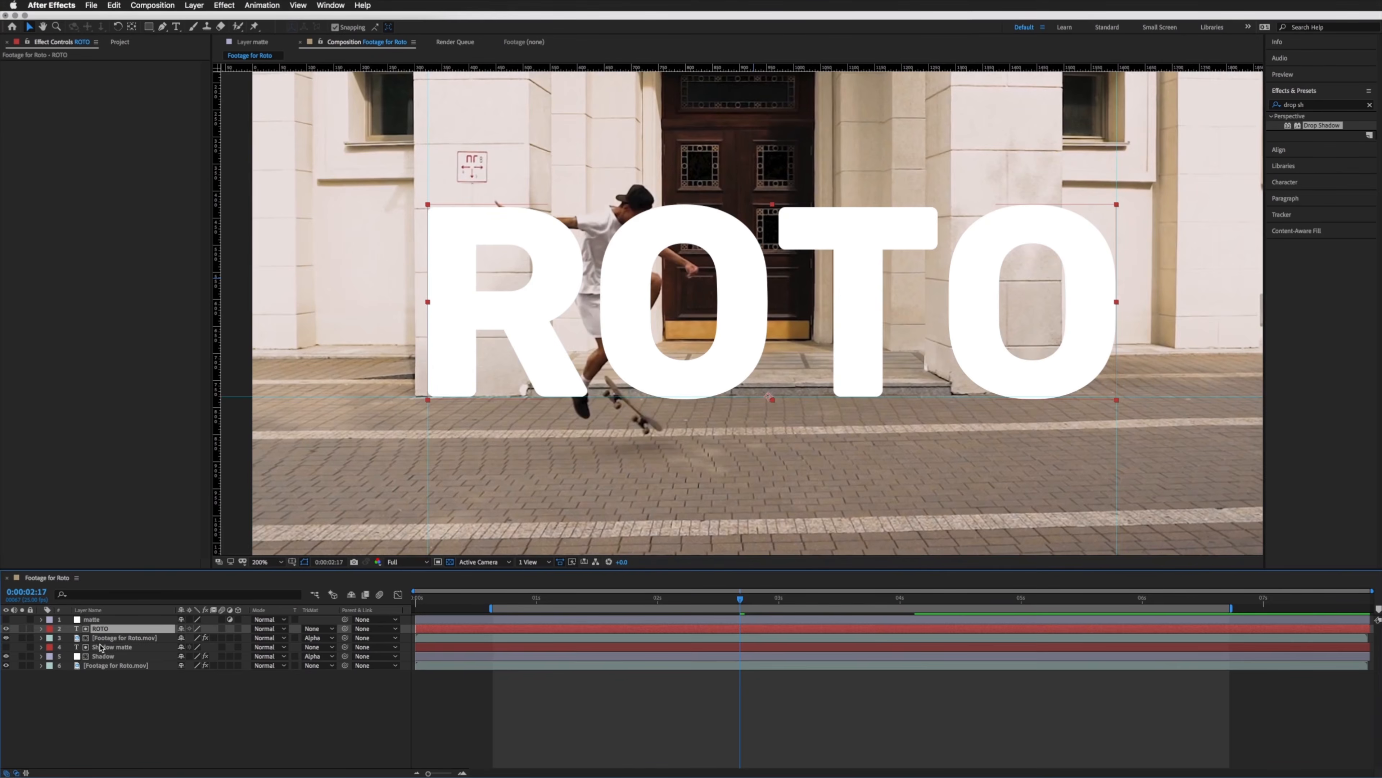
Step: Solo the matted skateboarder footage layer to examine the cutout and its track matte options, and restore the full composite view
left_click(102, 631)
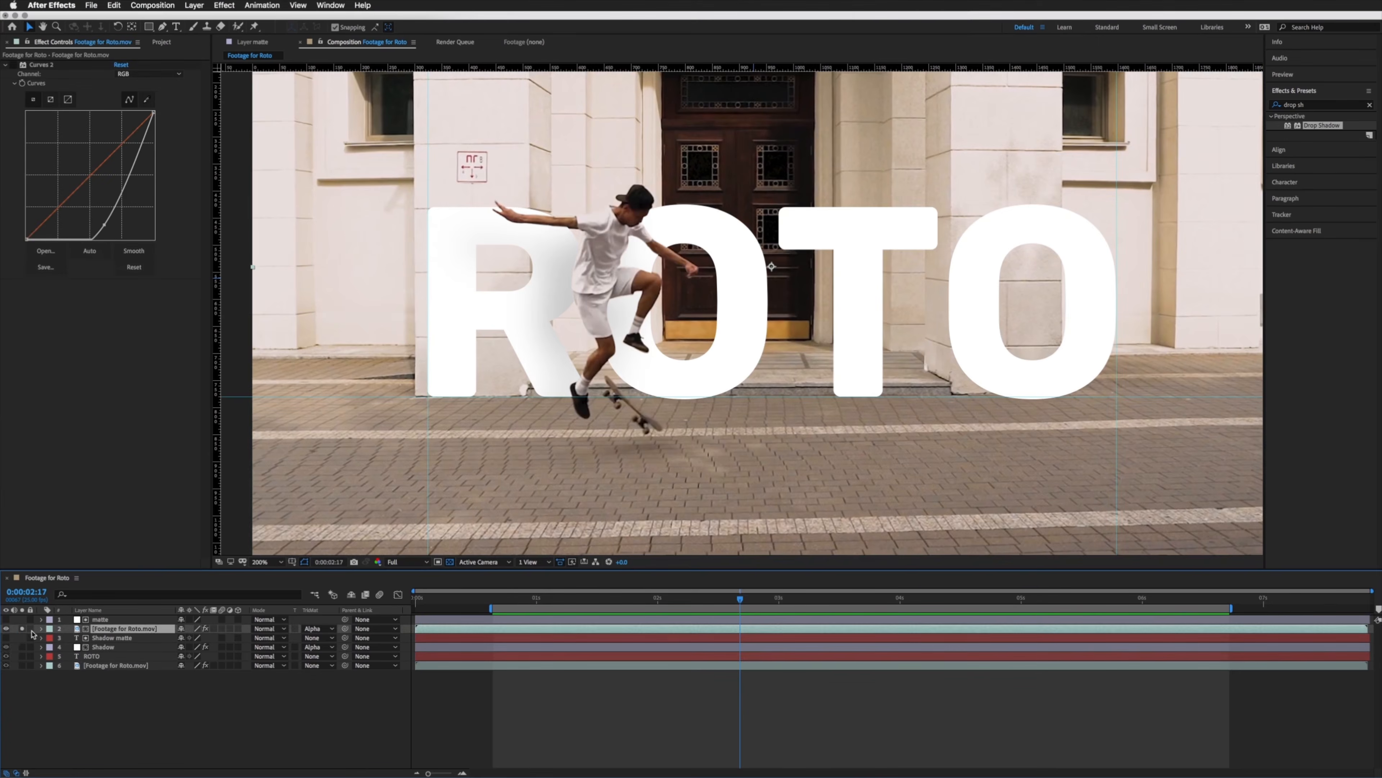
left_click(21, 628)
left_click(331, 629)
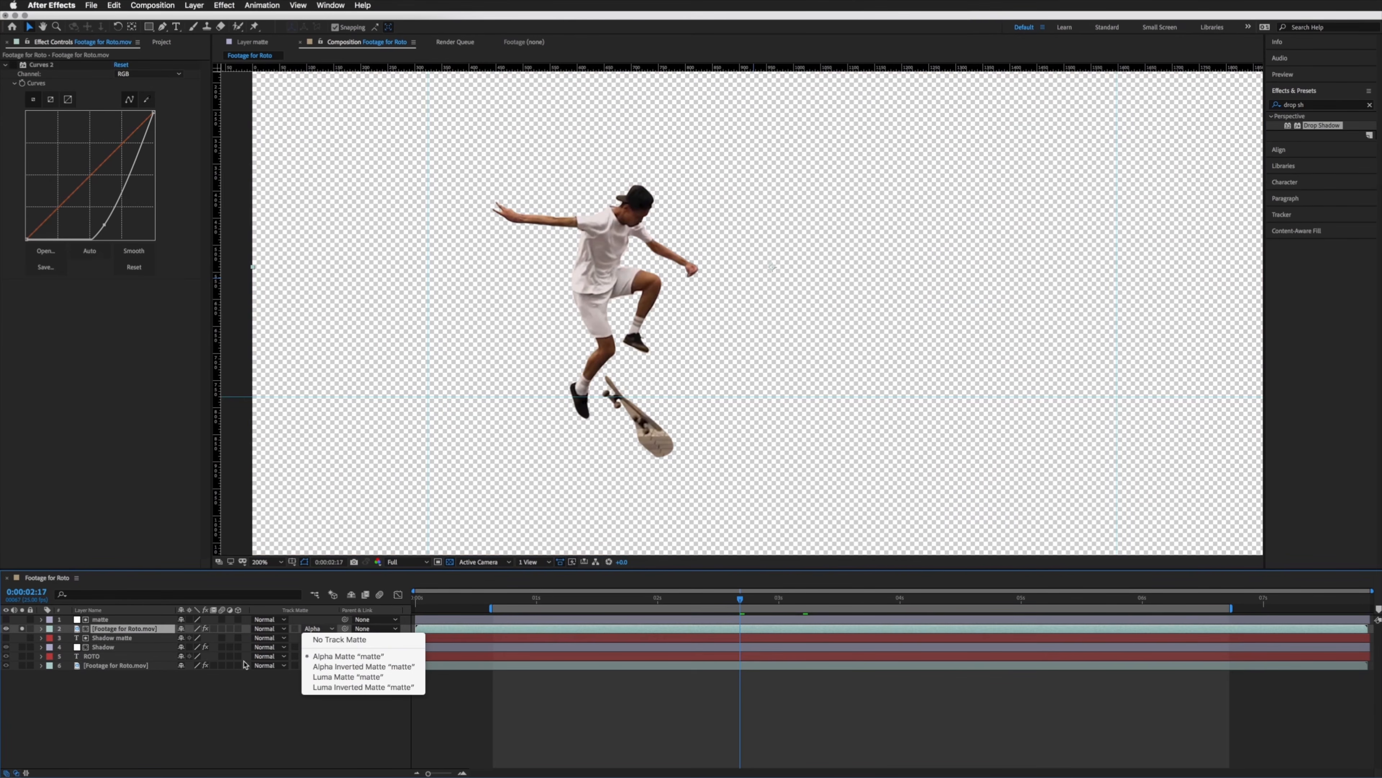
left_click(157, 720)
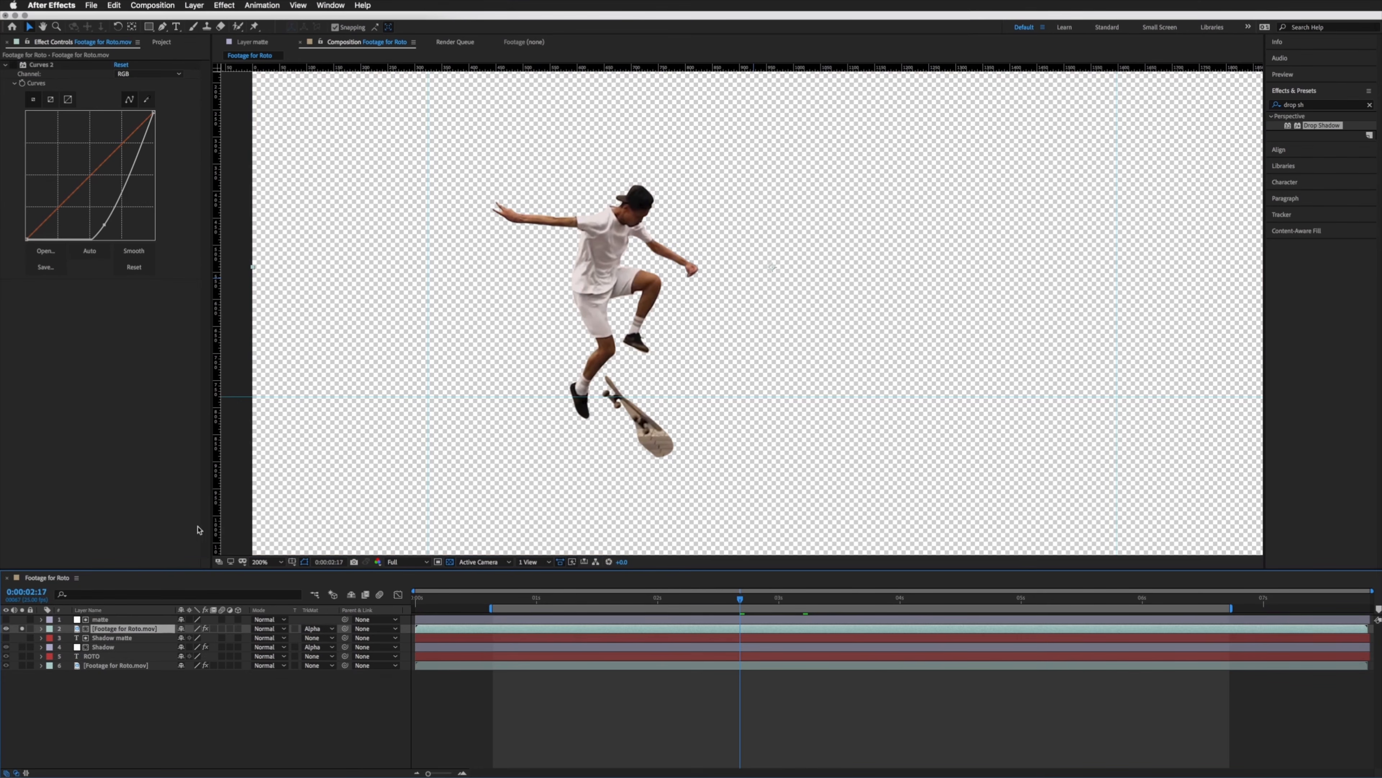
left_click(22, 628)
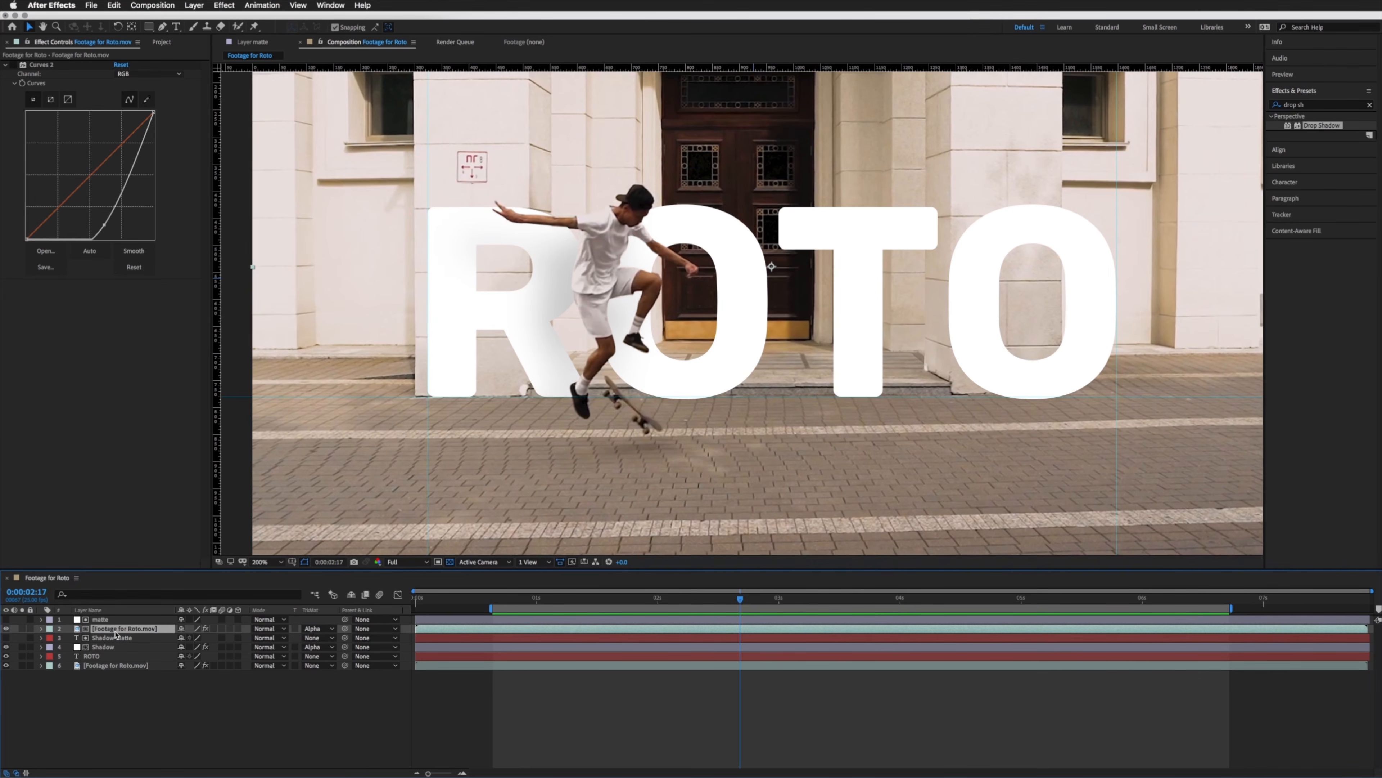
Step: Inspect the matte layer's properties, deselect all layers and play back the finished composite
left_click(107, 620)
left_click(42, 620)
left_click(42, 619)
left_click(116, 702)
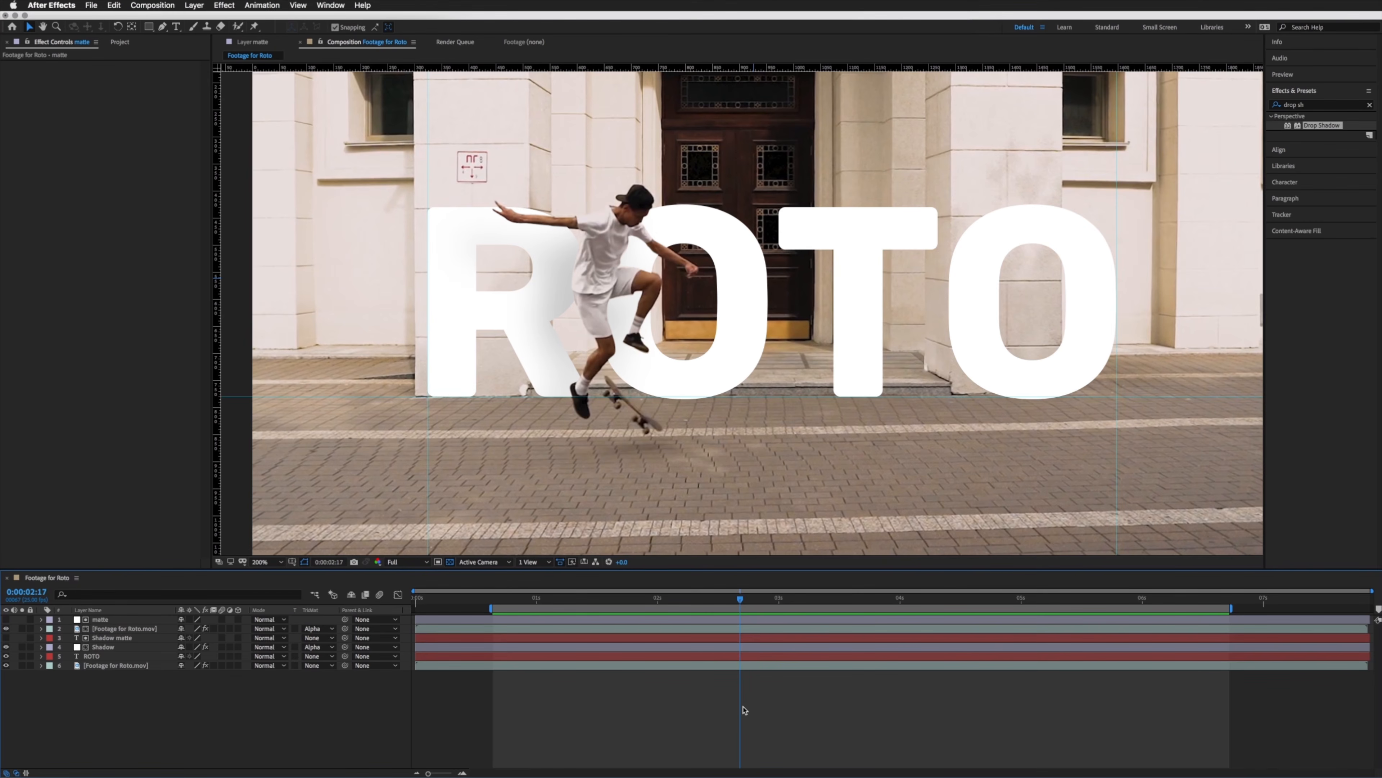
key("space")
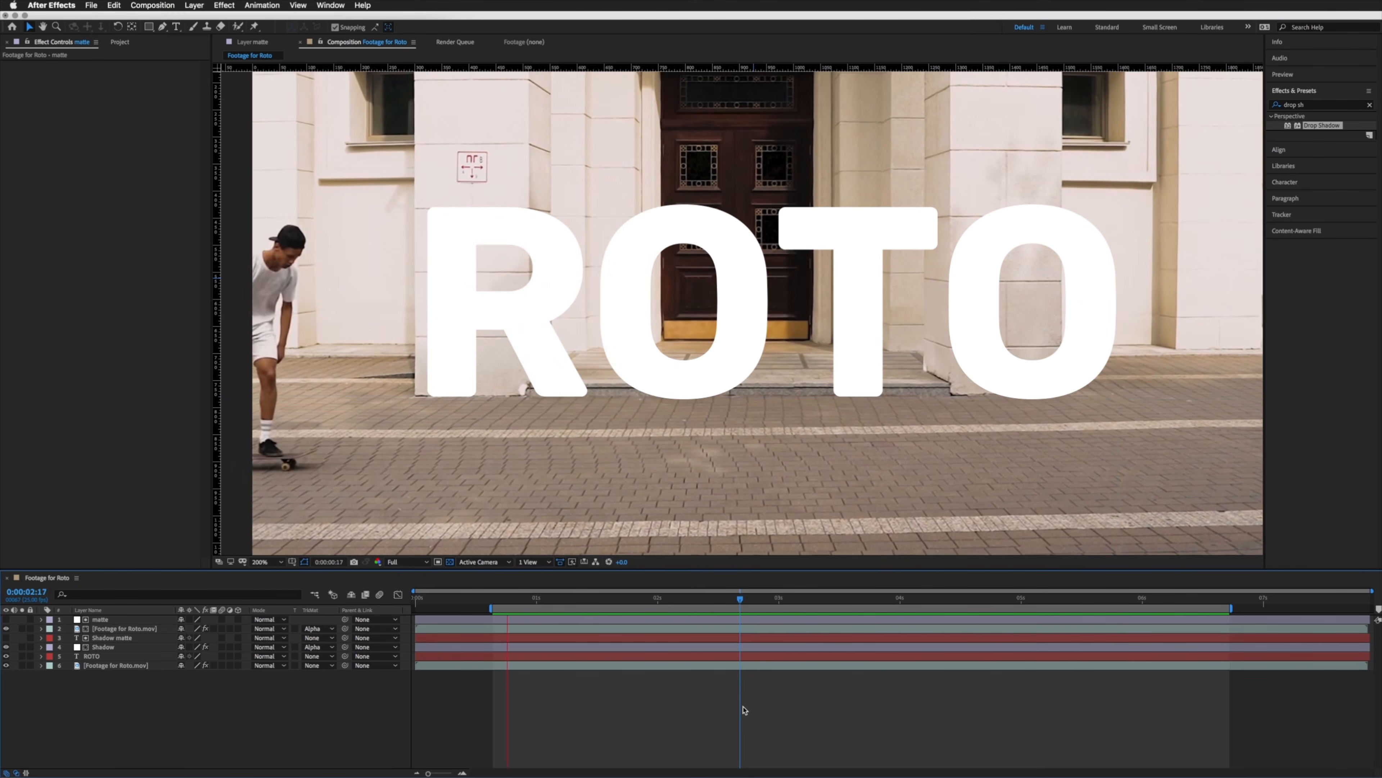